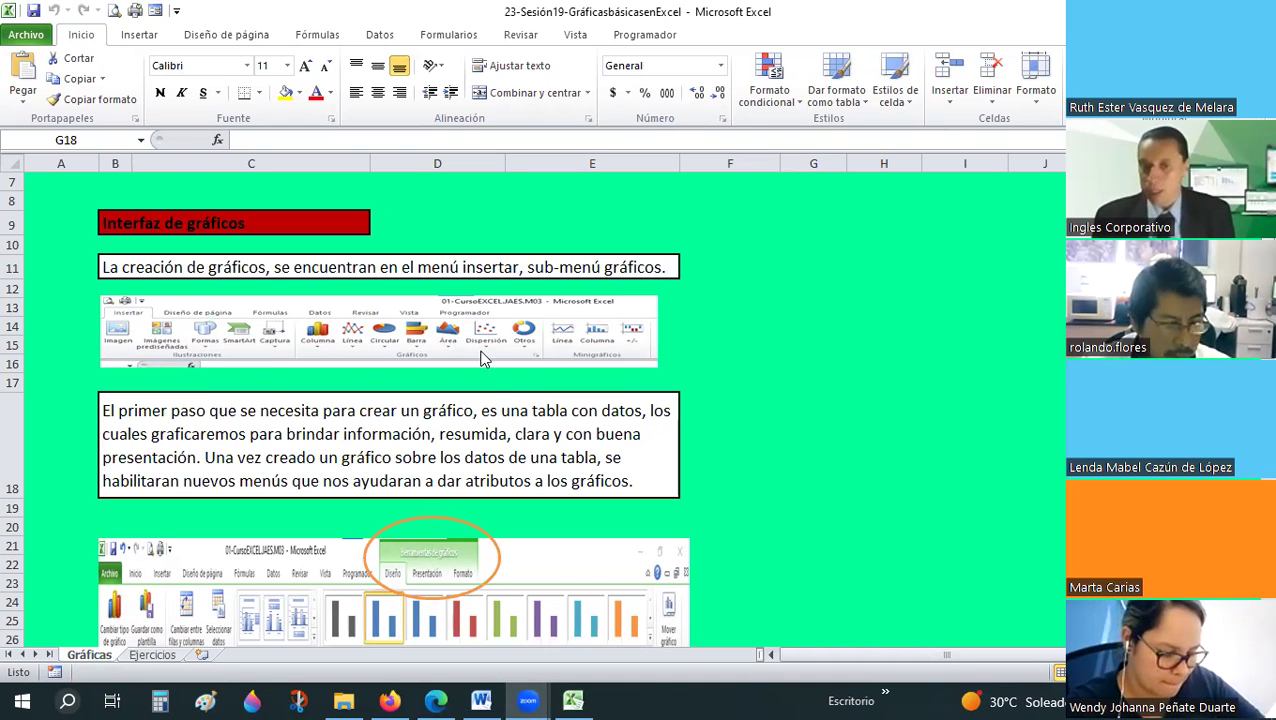
Scroll back to row 1 to show the 'Gráficas básicas en EXCEL' title and Objetivo box
scroll(840, 370, "up", 2)
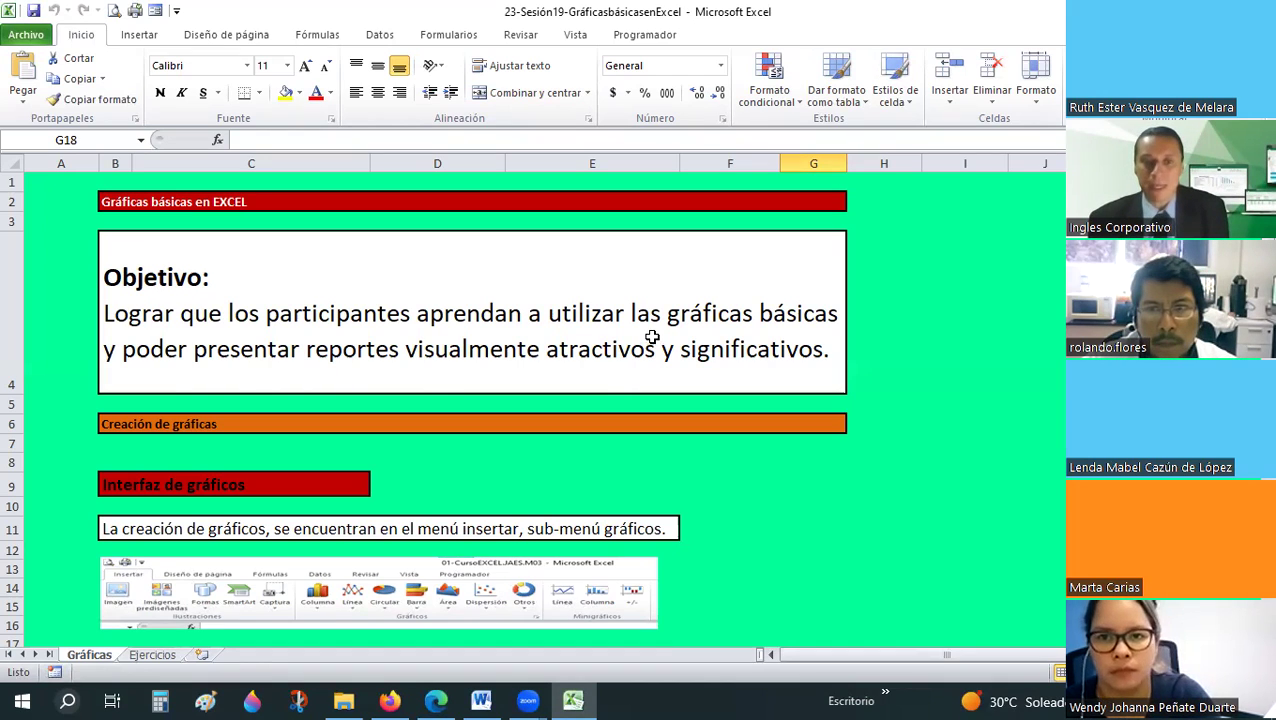
Select cell E9 beside the Interfaz de gráficos notes and show the Insertar ribbon's chart types
scroll(657, 417, "down", 3)
left_click(661, 419)
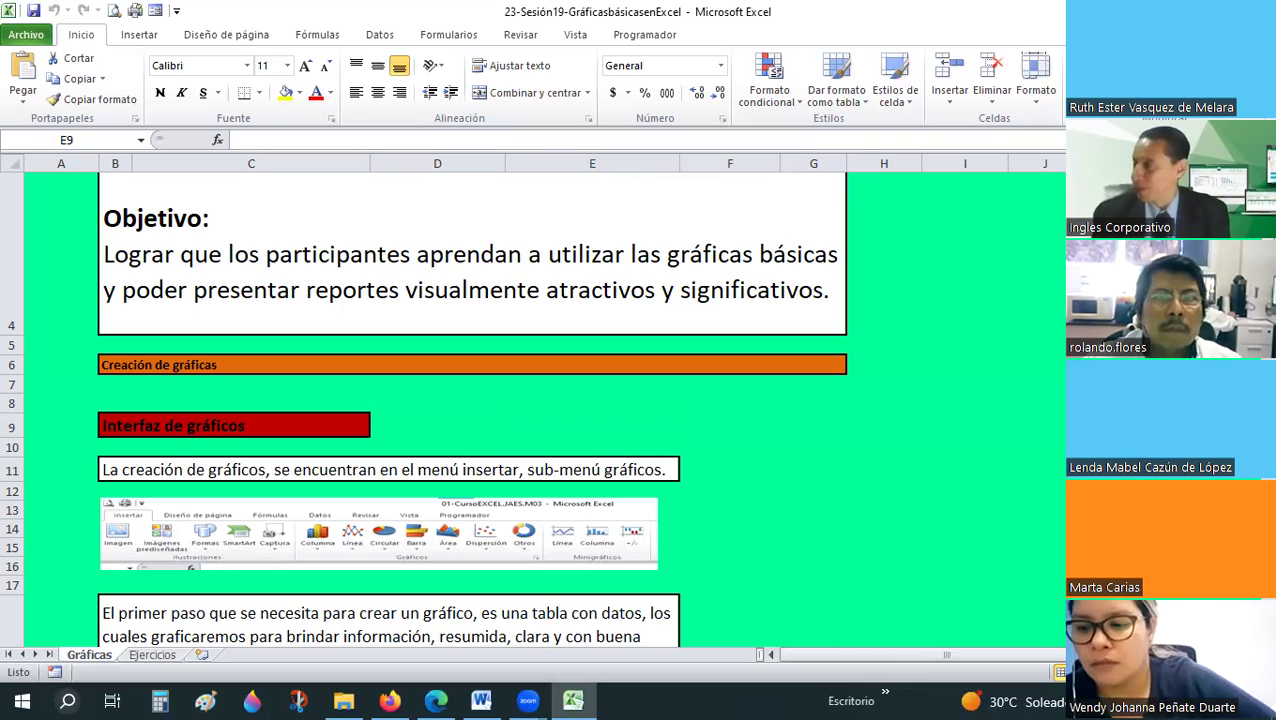
left_click(130, 37)
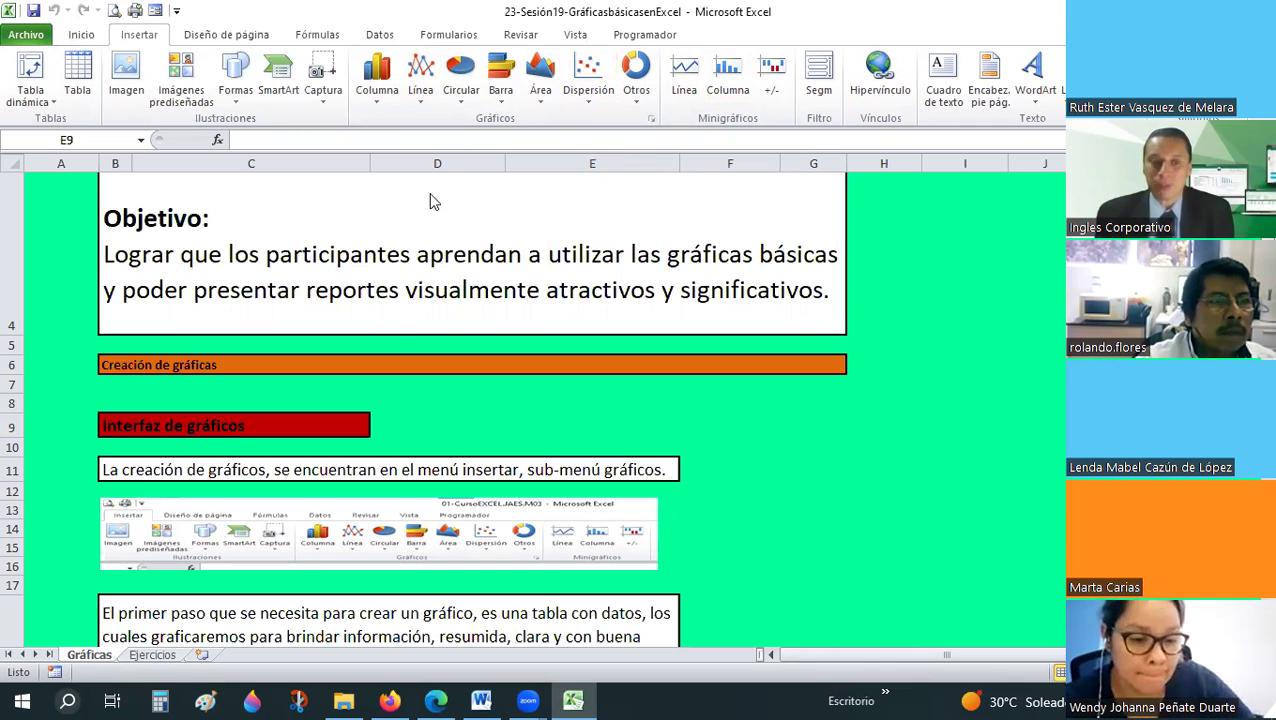
Select cell D8 and scroll to rows 10–29 with the chart-creation text and chart tools image
left_click(473, 402)
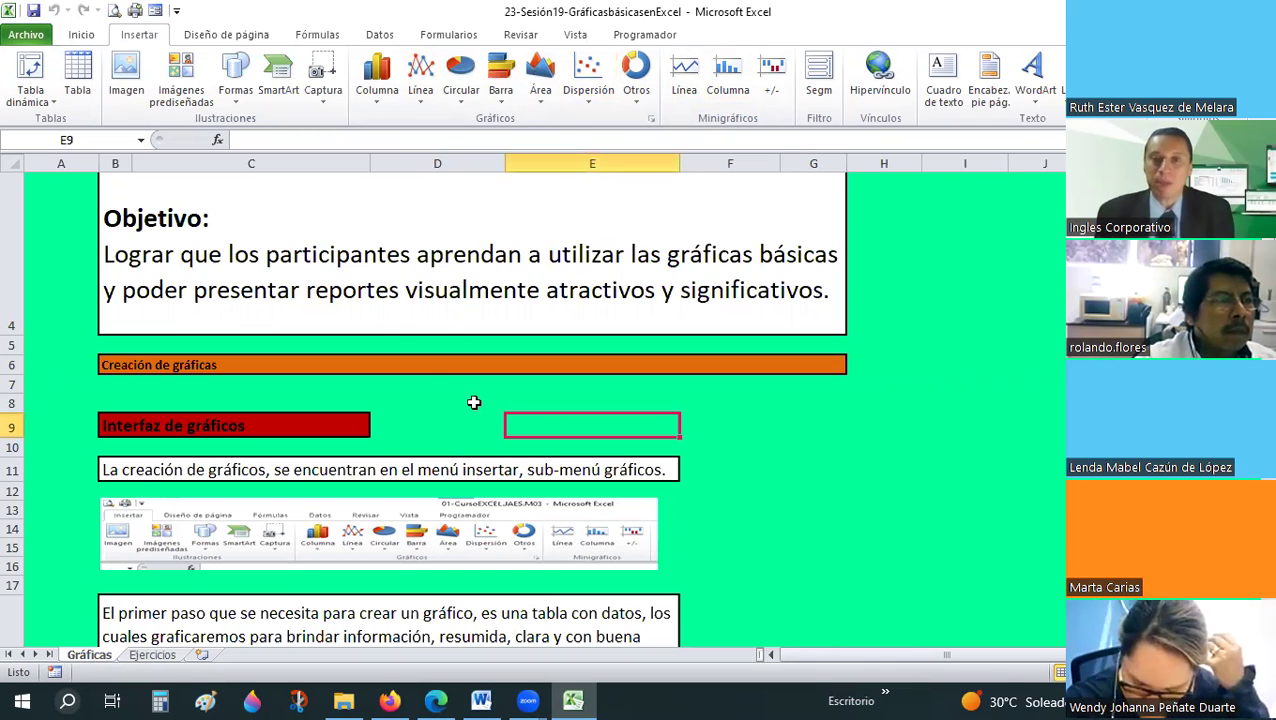
left_click(473, 402)
scroll(473, 402, "down", 2)
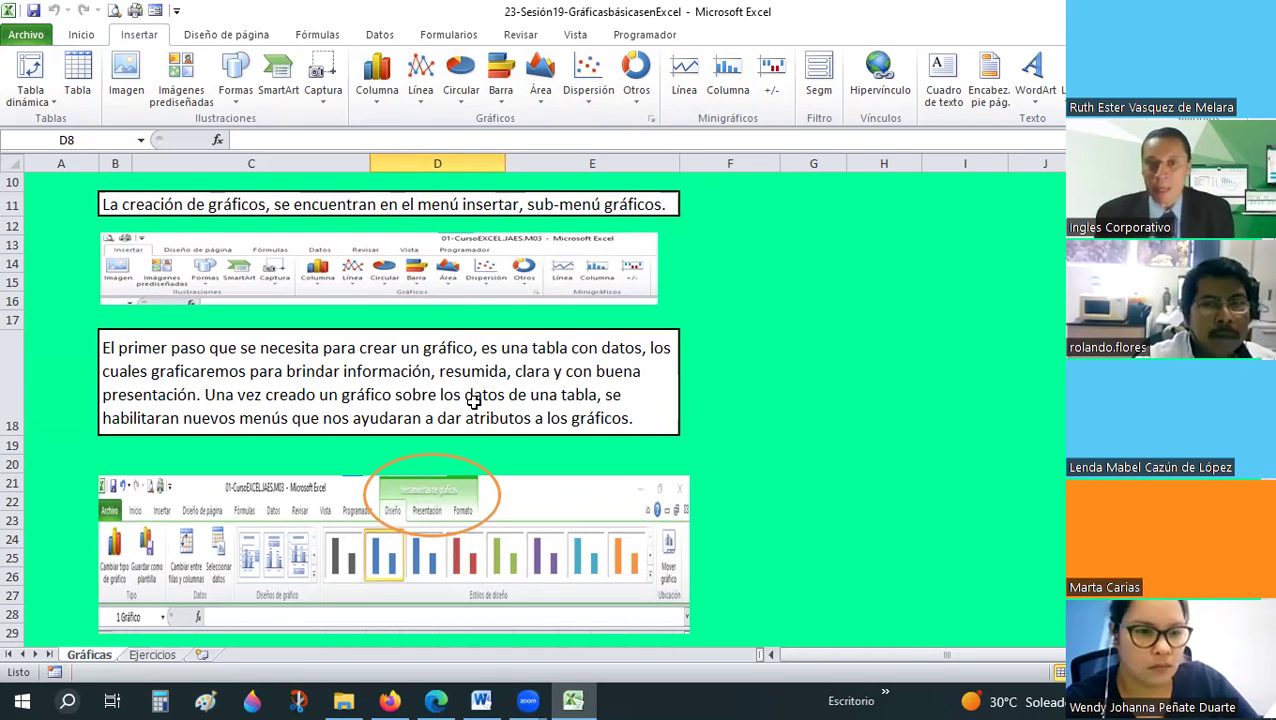
Browse the Columna and Barra galleries, ending on the 2-D, 3-D, Cilíndrico, Cónico and Pirámide column subtypes
left_click(378, 107)
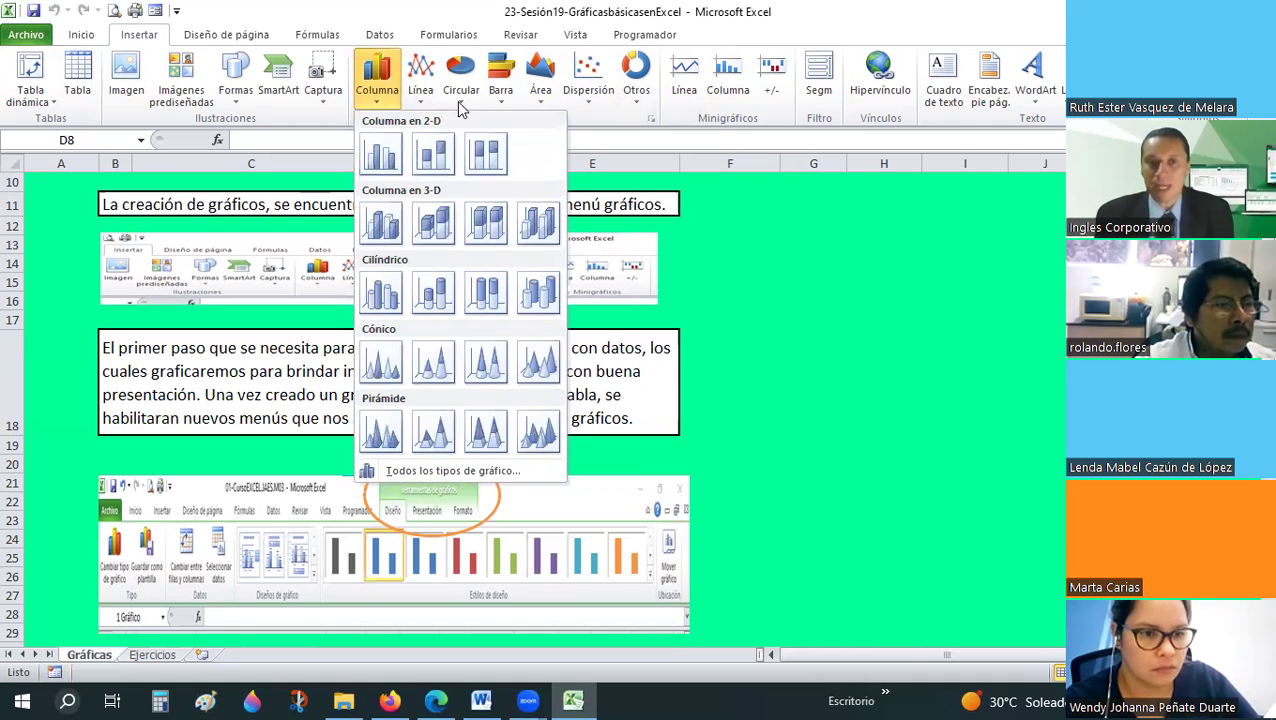
left_click(495, 105)
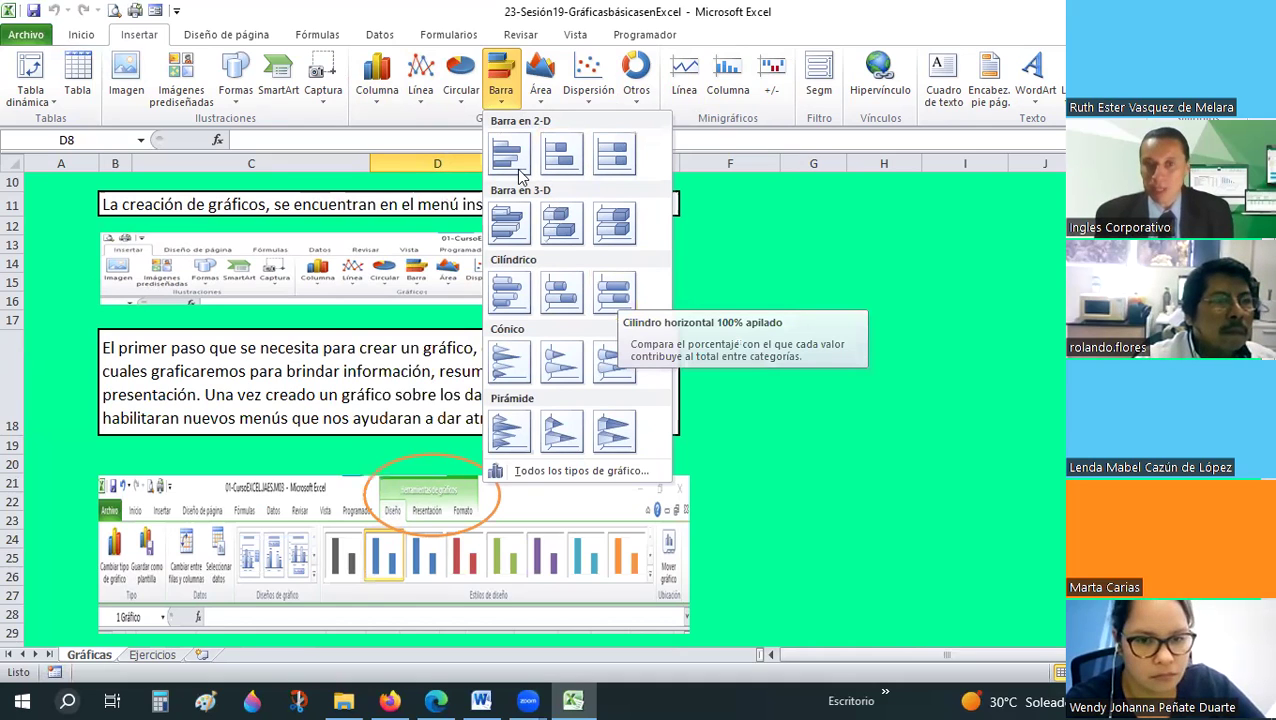
left_click(377, 75)
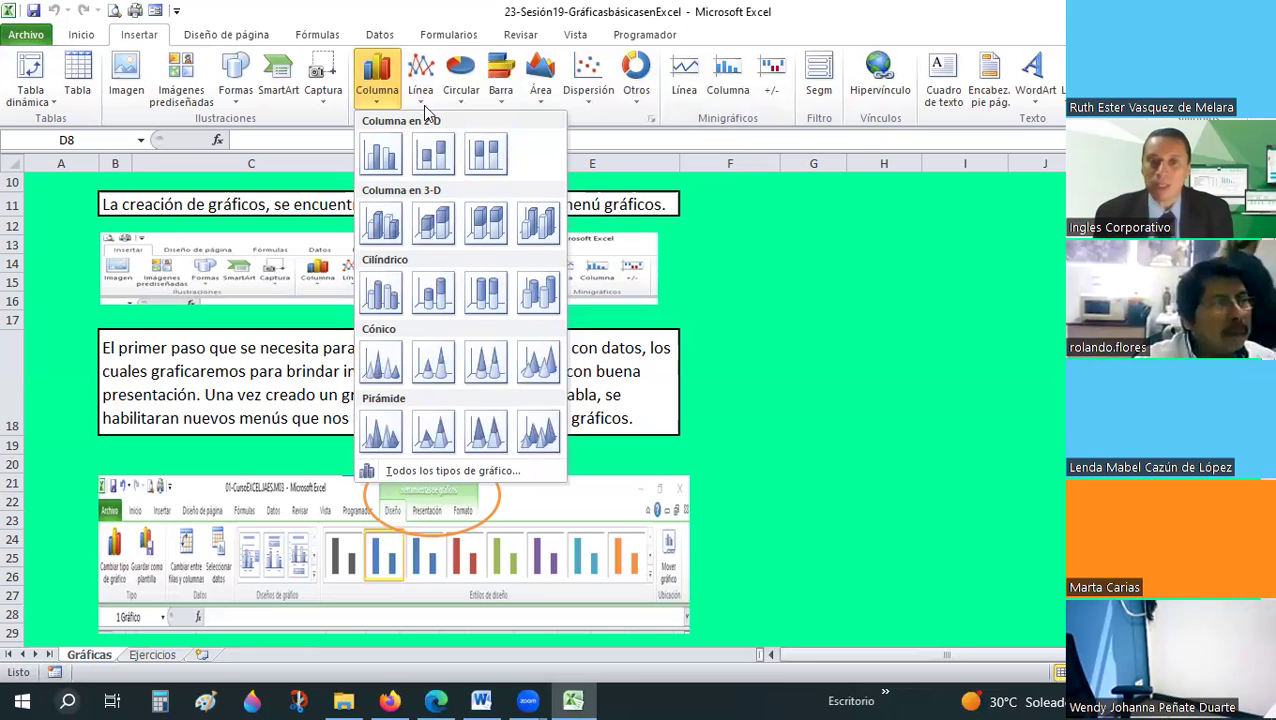
Look over the Circular pie options, then display the Línea gallery with Línea 2D and Líneas 3D
left_click(459, 96)
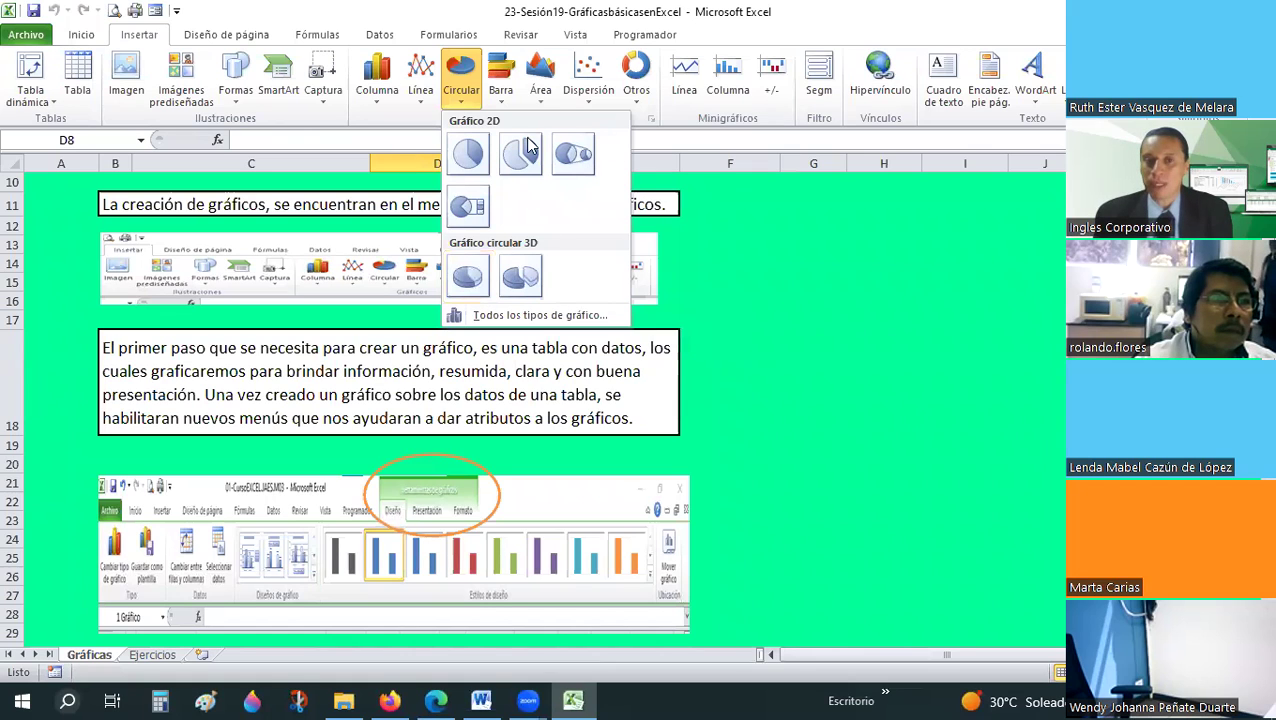
left_click(420, 80)
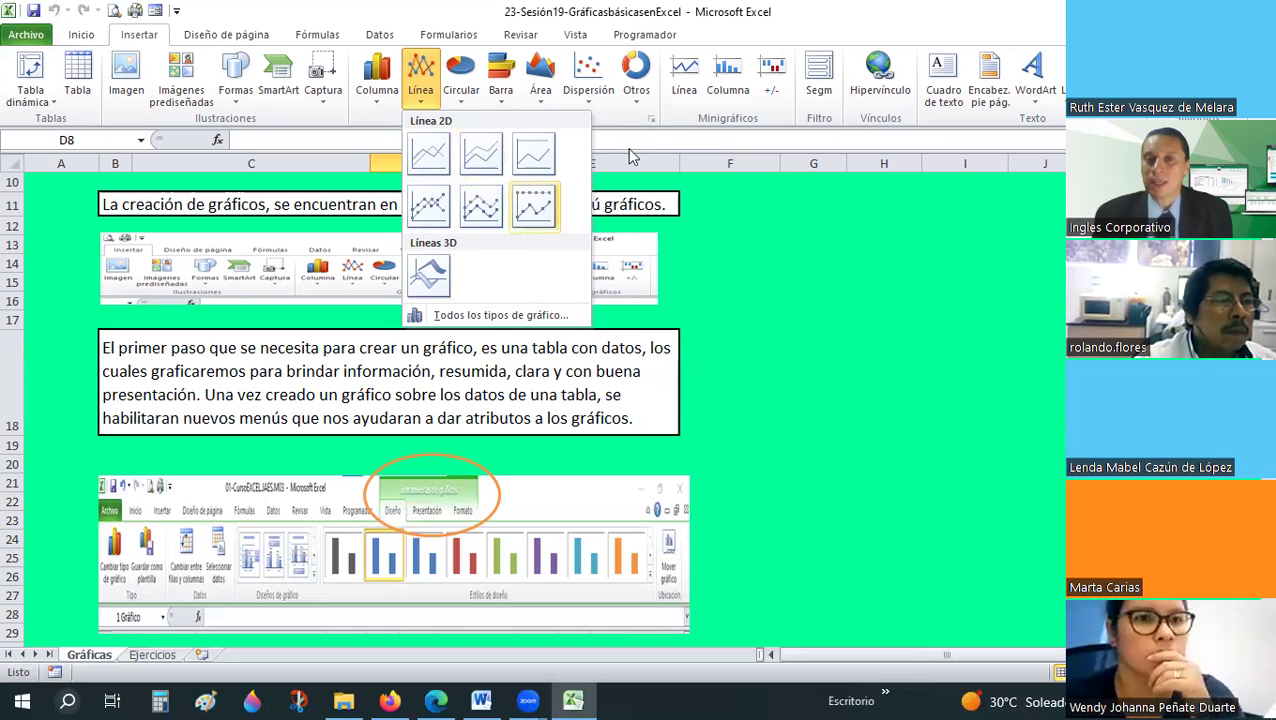
left_click(596, 100)
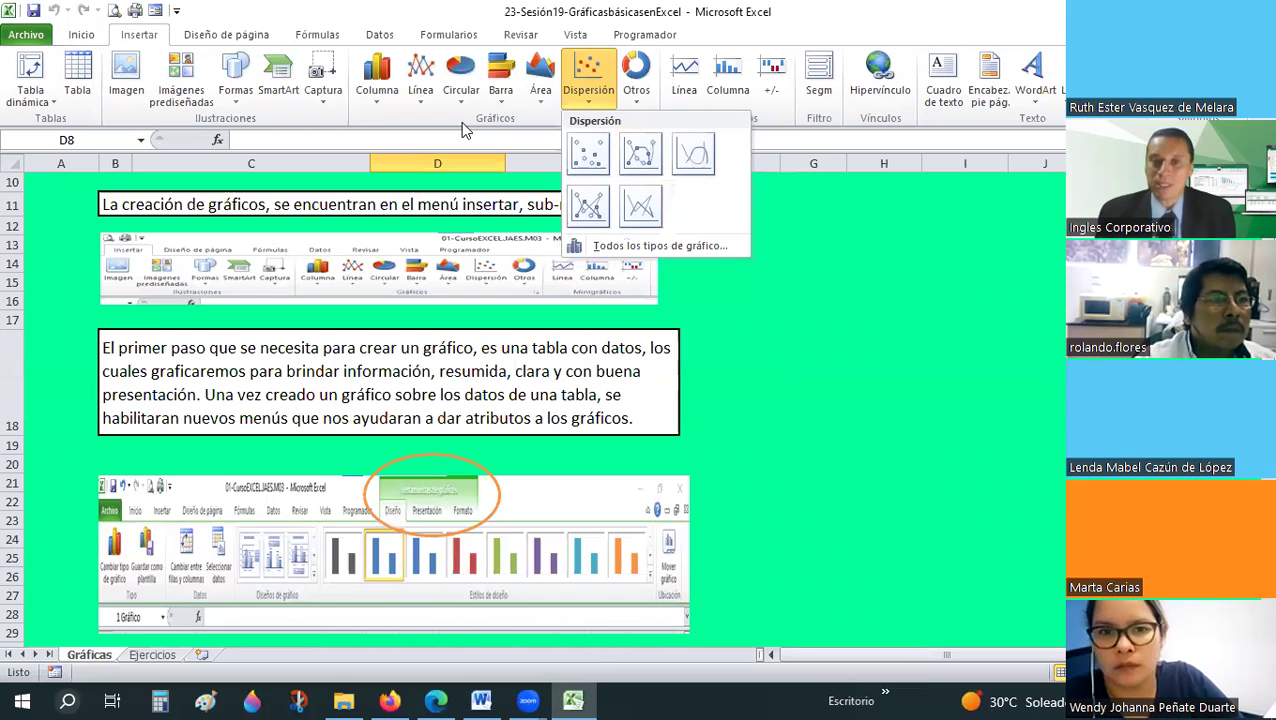
left_click(643, 103)
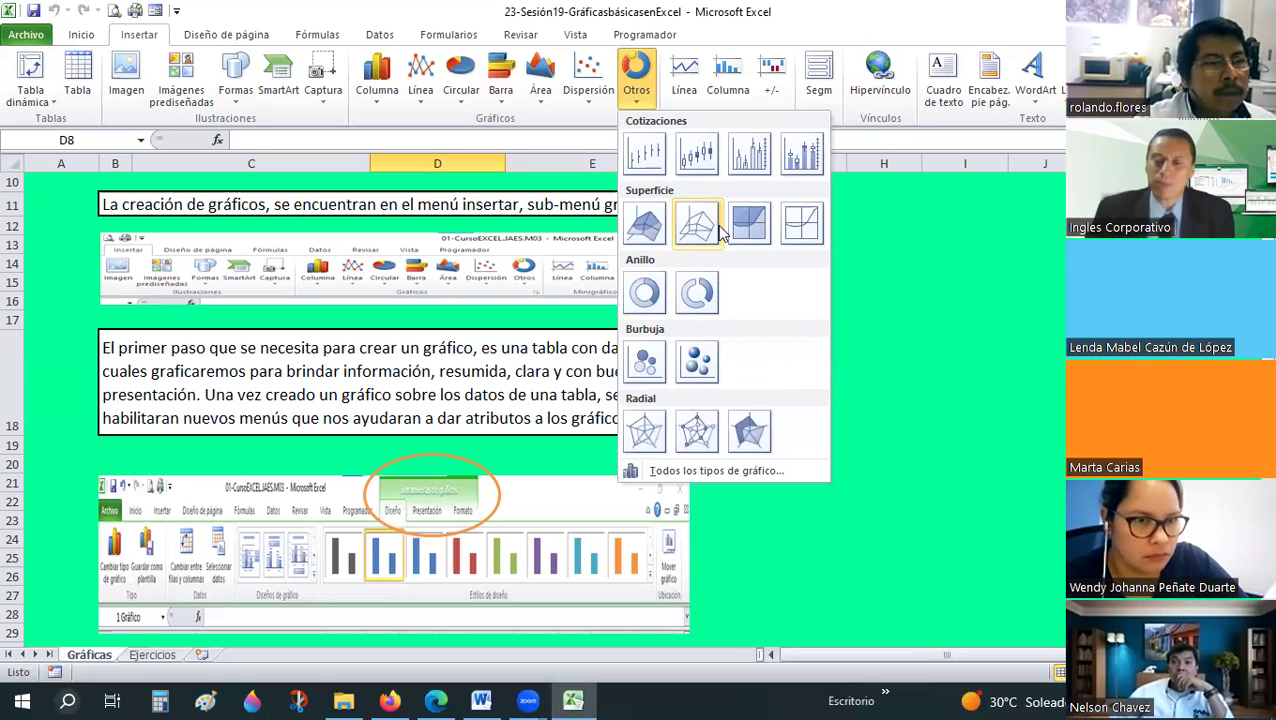
left_click(907, 228)
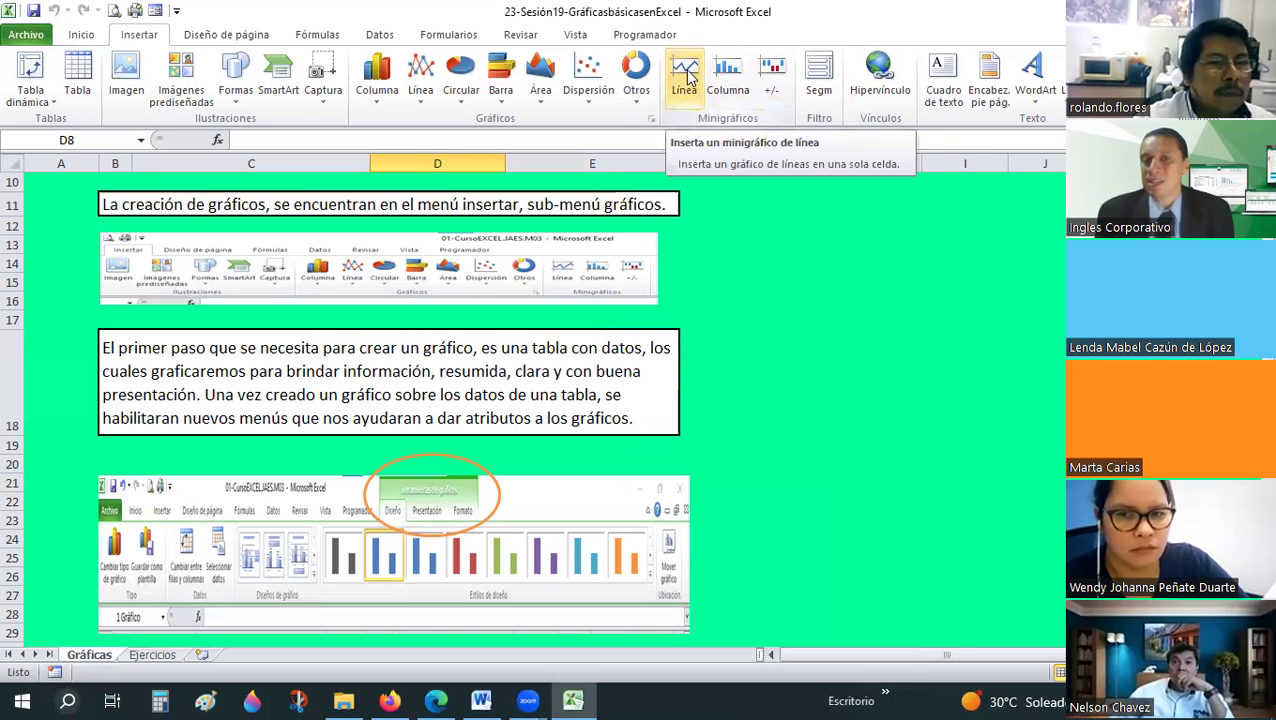
left_click(930, 302)
left_click(873, 321)
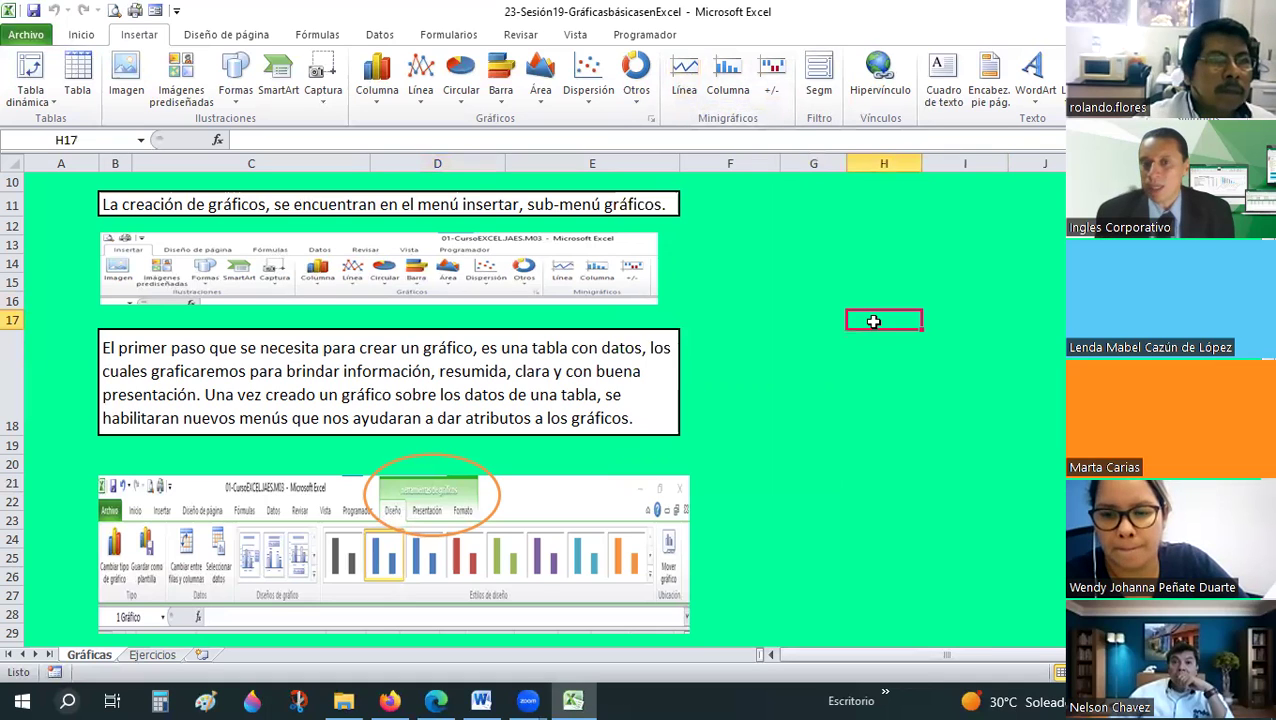
left_click_drag(993, 321, 1062, 321)
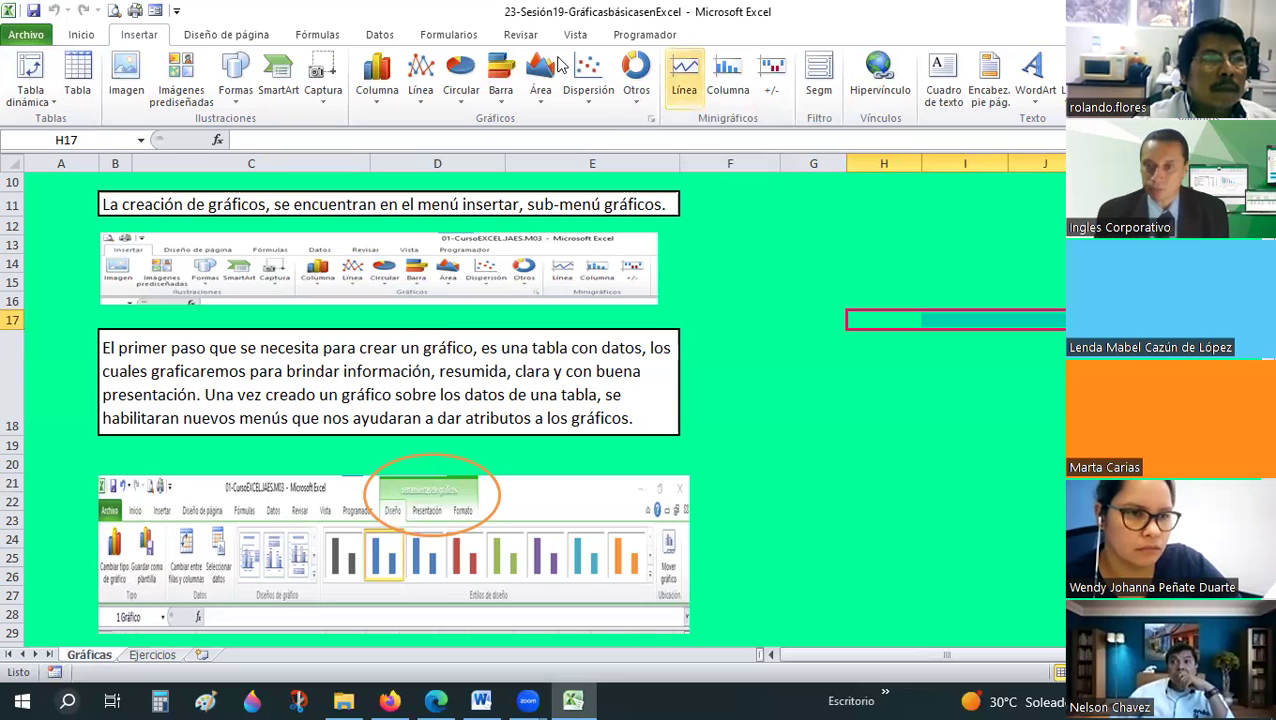
left_click(800, 300)
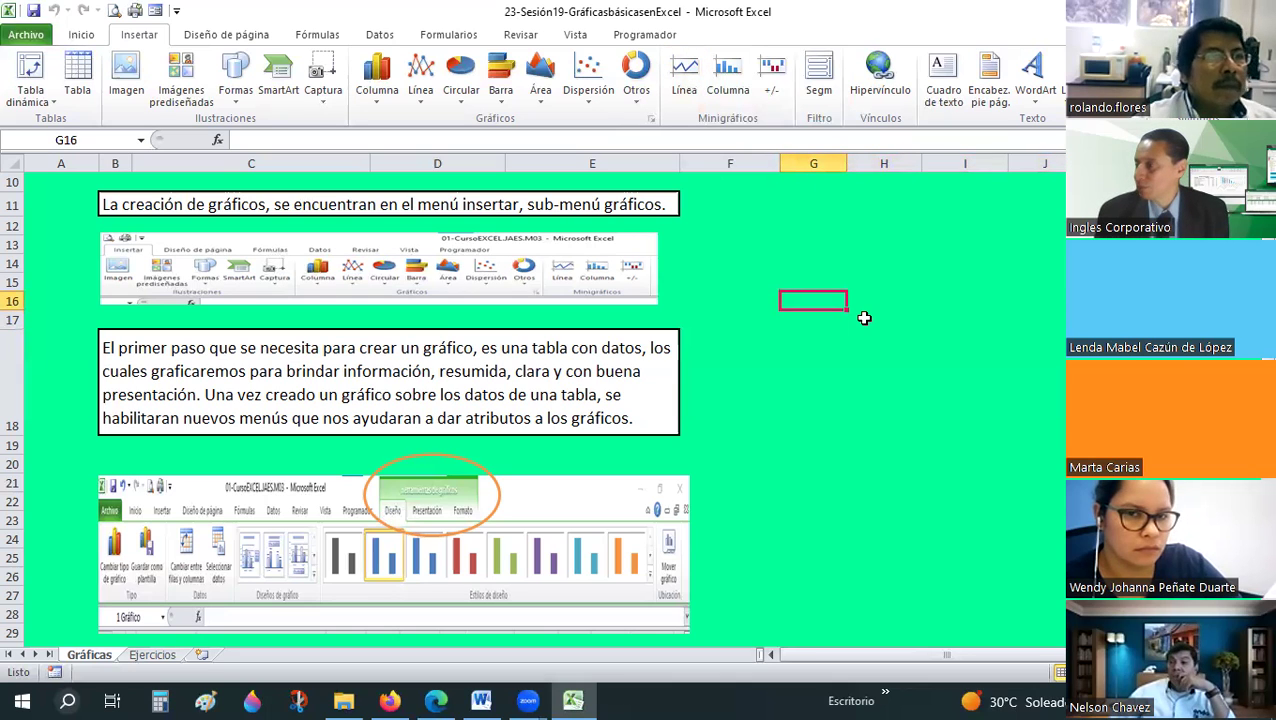
left_click(864, 318)
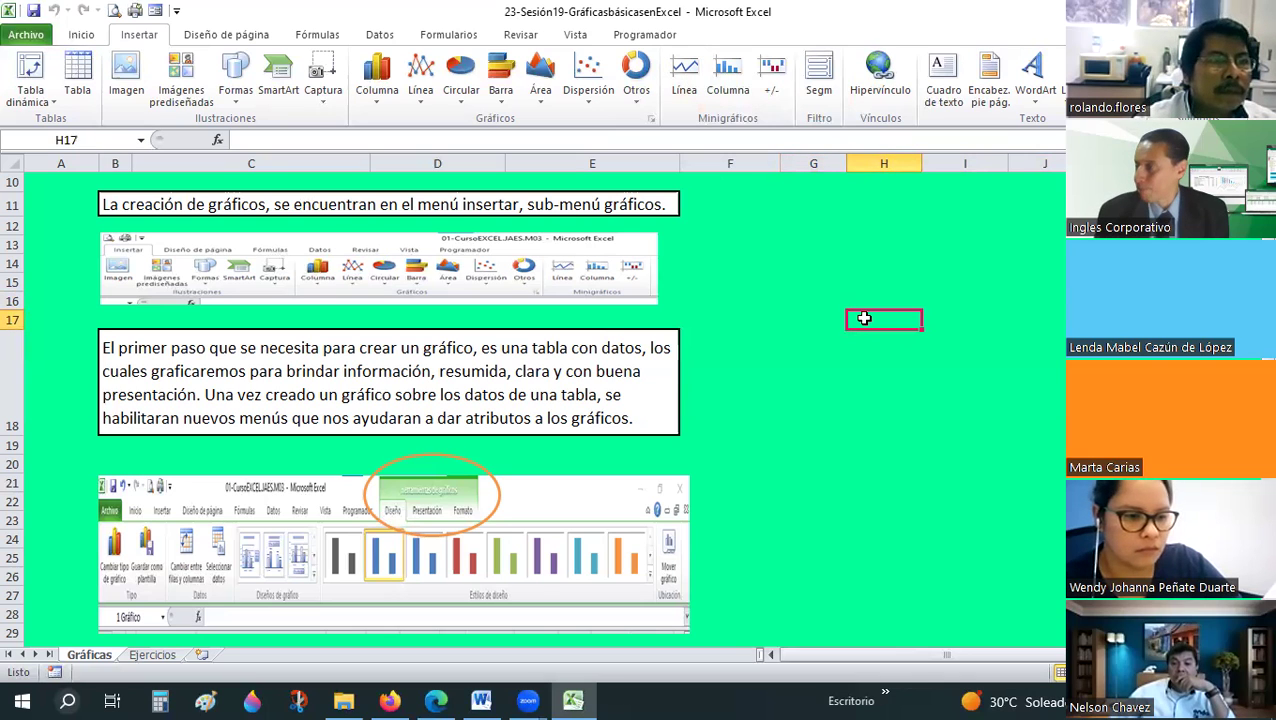
Scroll to 'La herramienta Selección de datos' and select the Seleccionar origen de datos screenshot
scroll(864, 318, "down", 3)
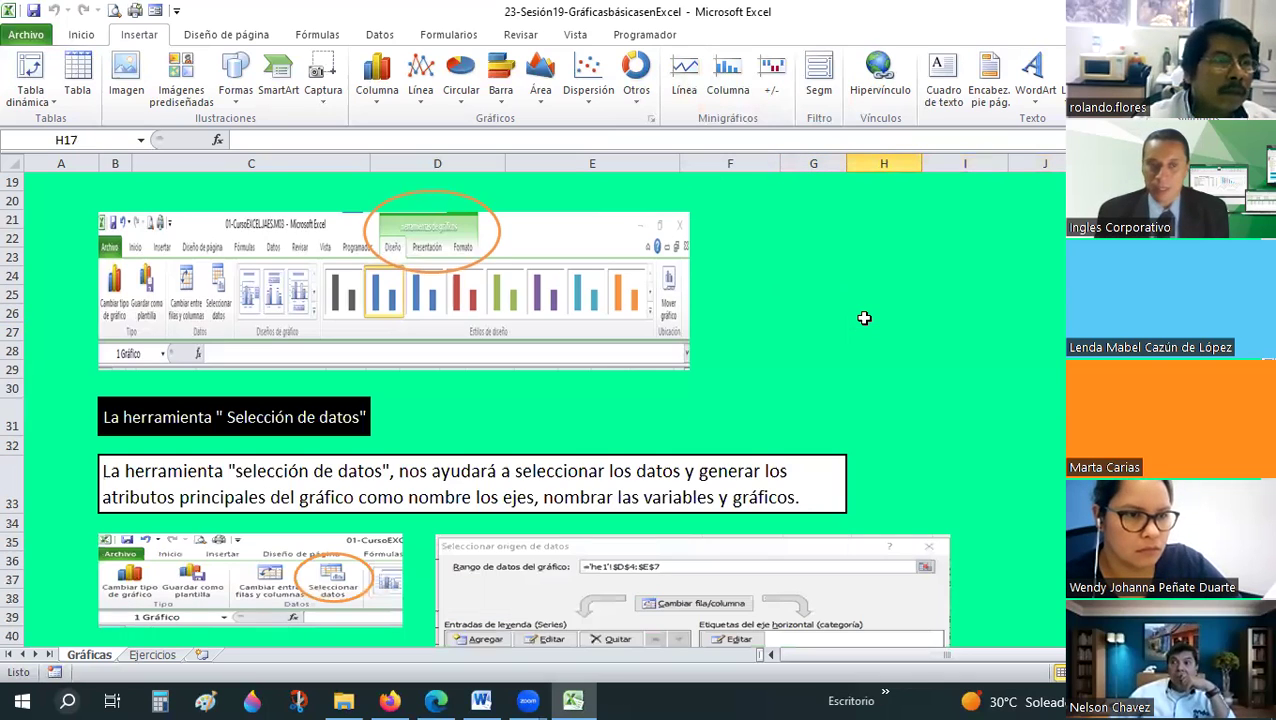
scroll(864, 318, "down", 2)
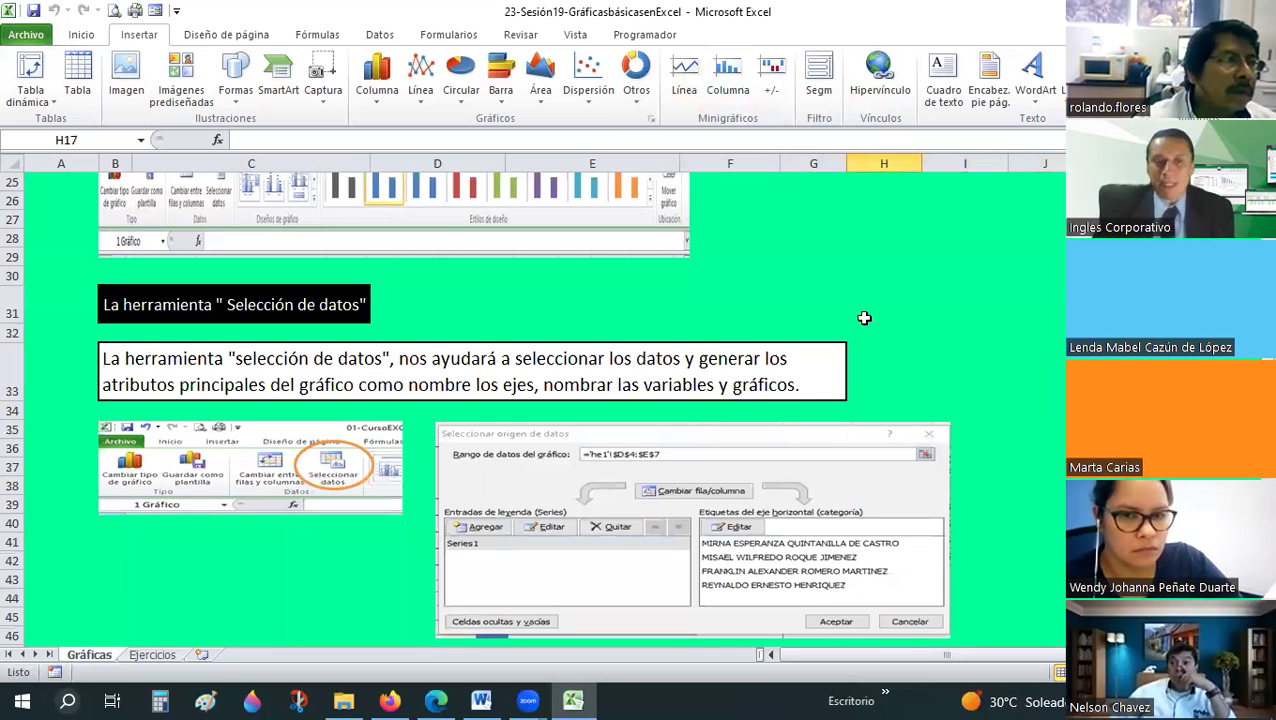
scroll(864, 318, "down", 1)
scroll(864, 318, "up", 3)
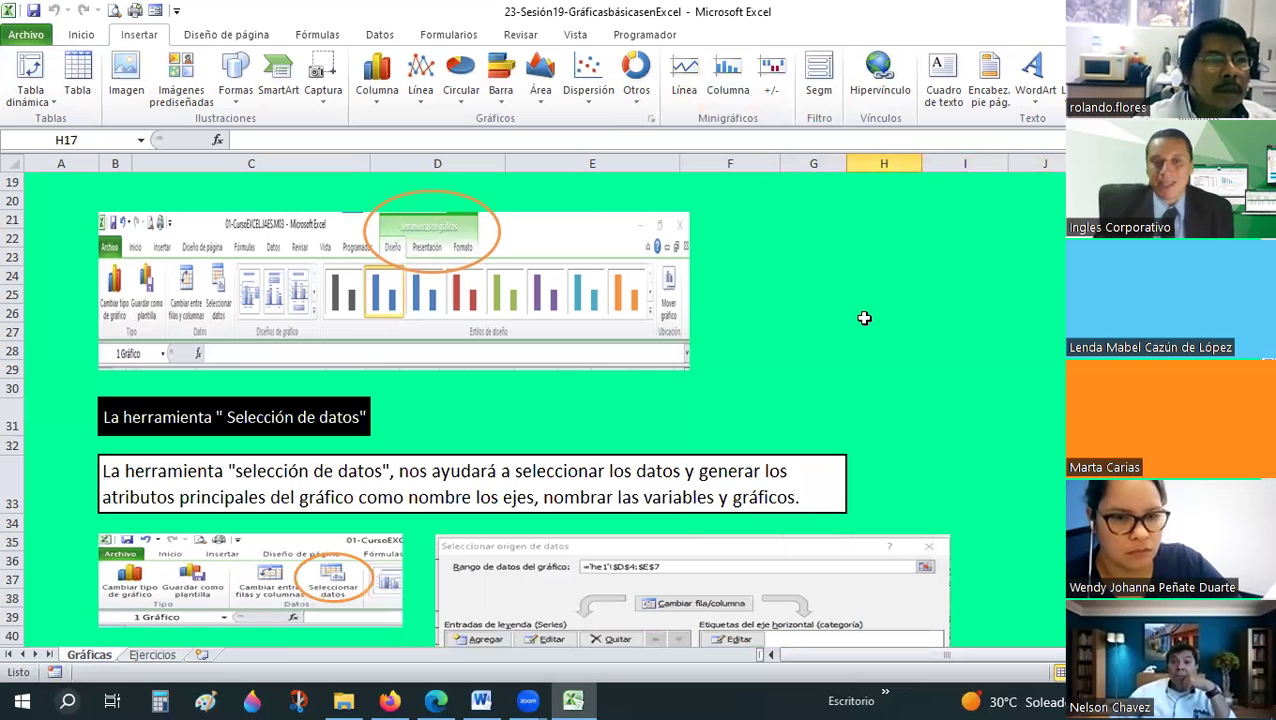
scroll(248, 296, "down", 1)
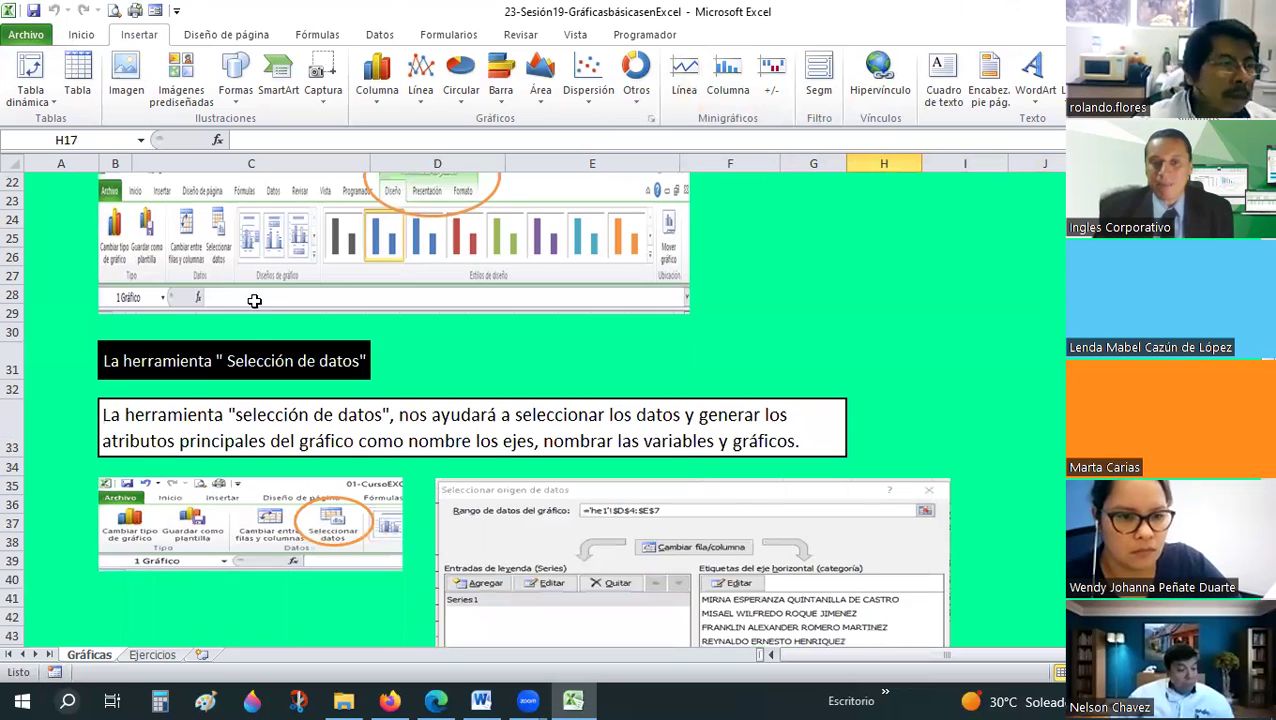
scroll(612, 413, "down", 3)
scroll(636, 270, "down", 4)
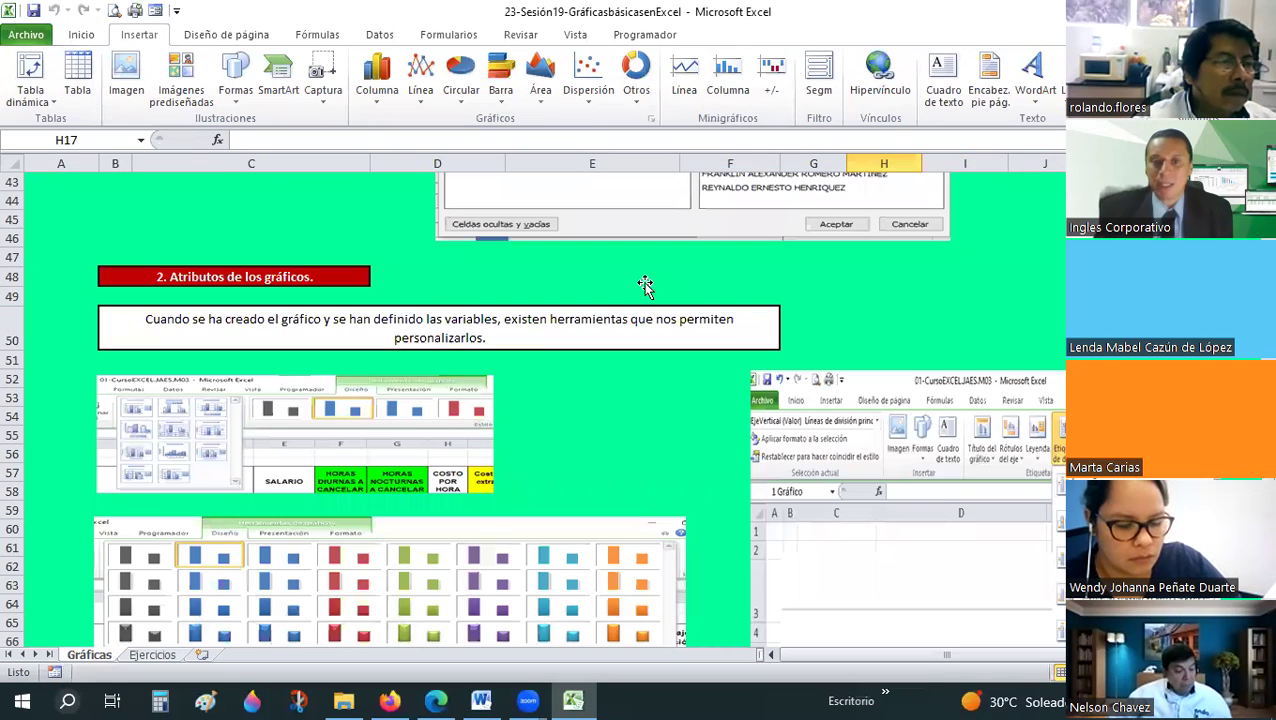
scroll(947, 340, "up", 2)
left_click(945, 345)
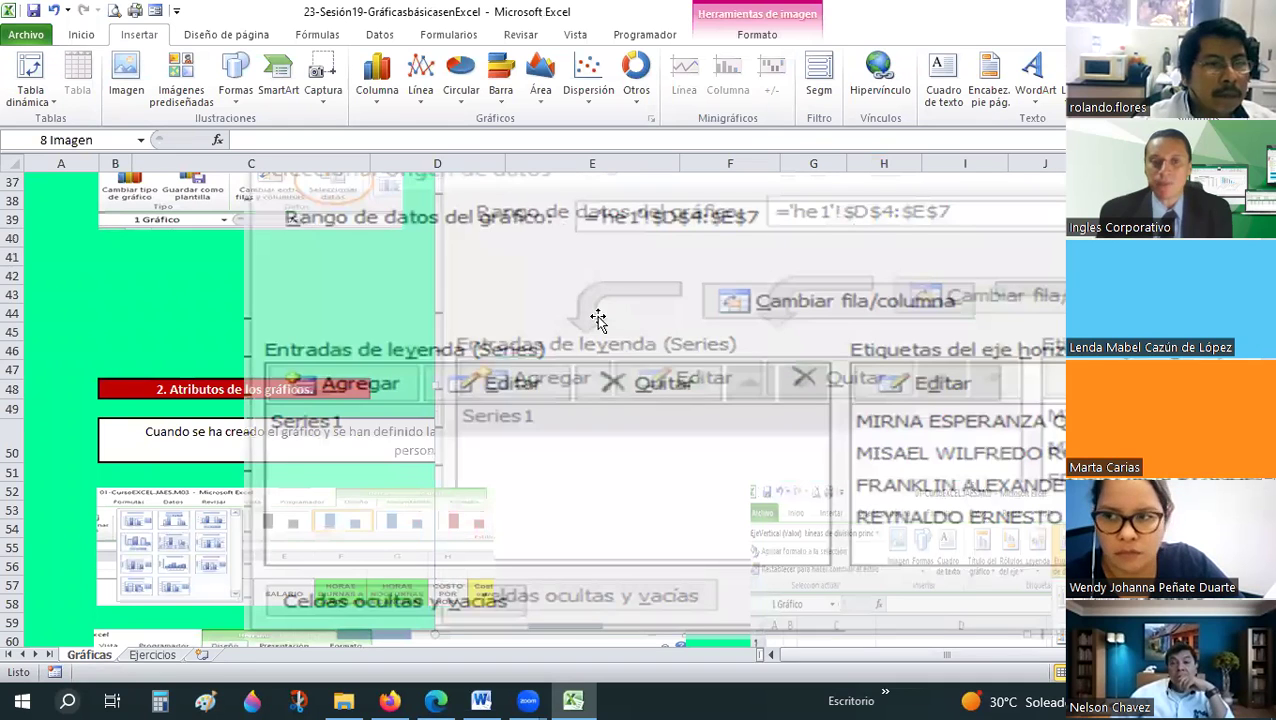
scroll(585, 318, "up", 2)
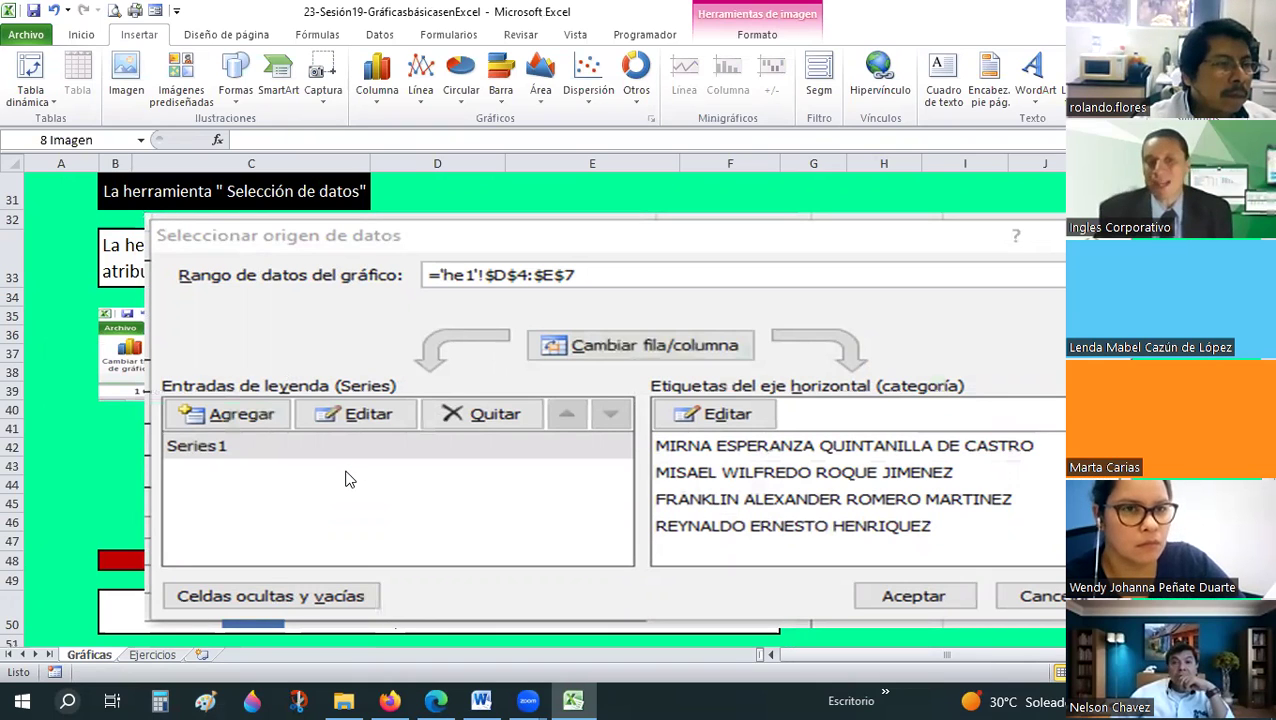
Paste the Seleccionar origen de datos screenshot into Paint, then return to Excel and reselect the image
key("alt+Tab")
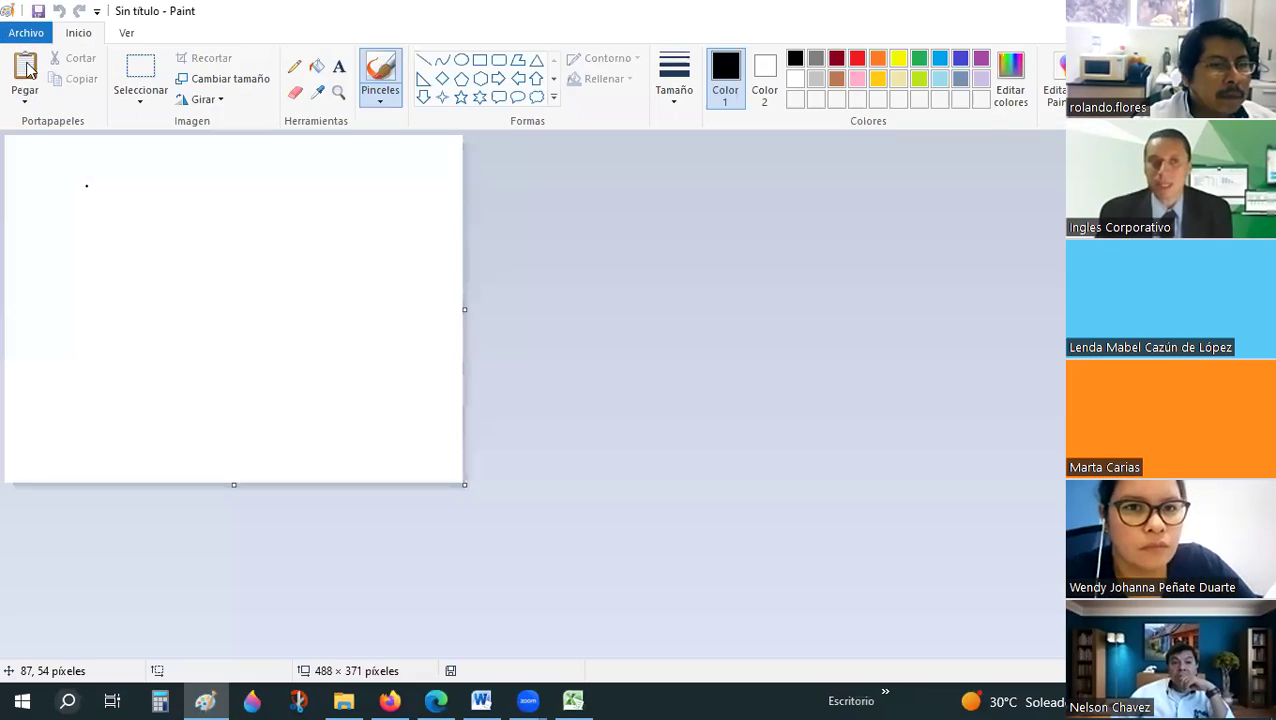
key("ctrl+v")
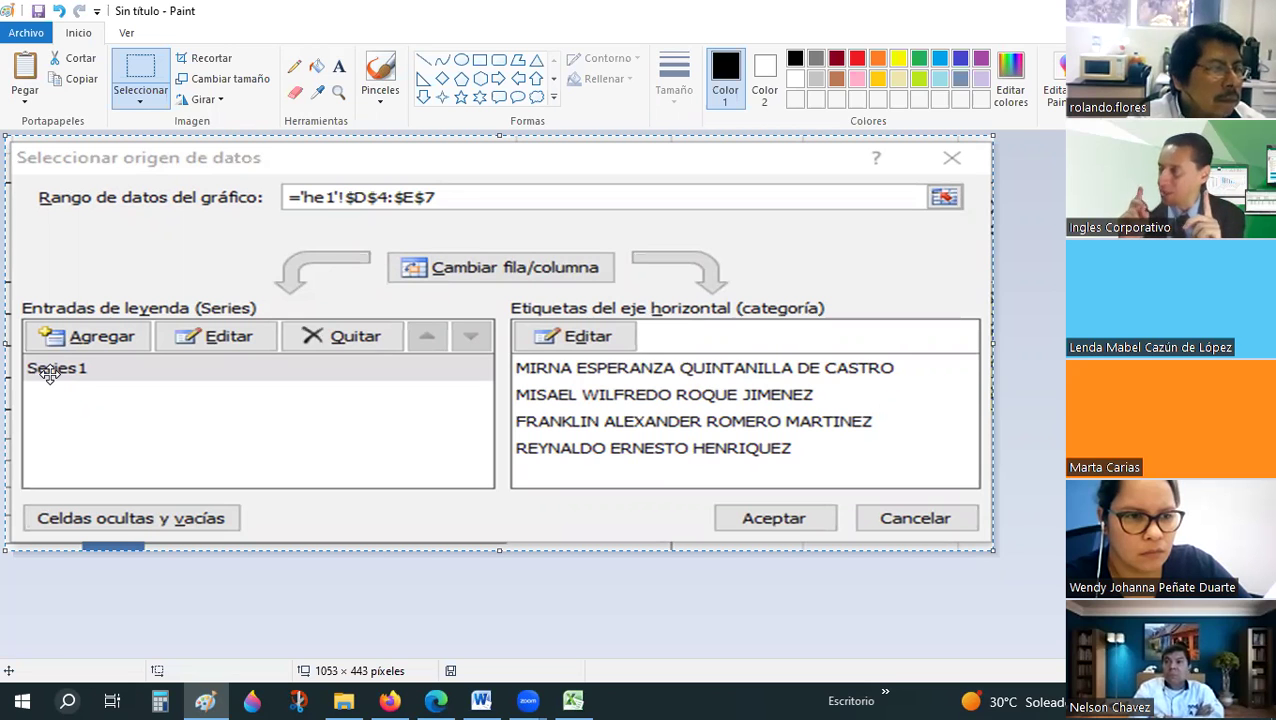
key("alt+Tab")
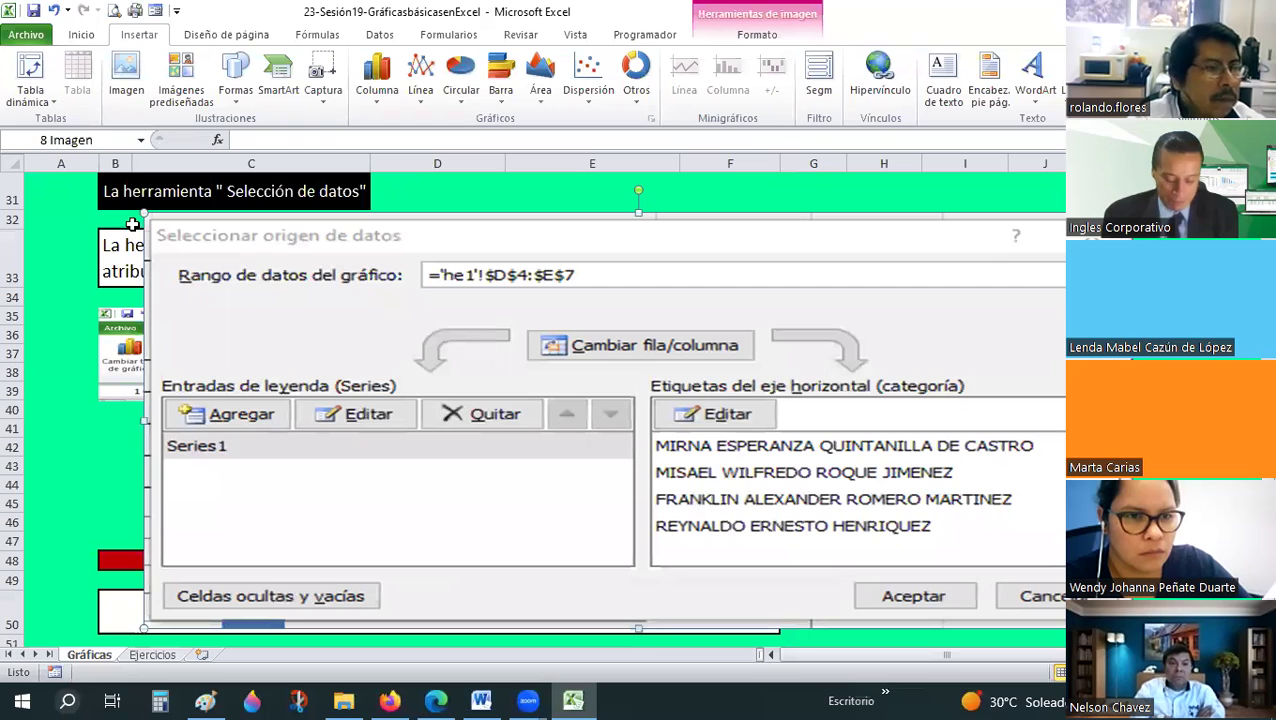
left_click(80, 427)
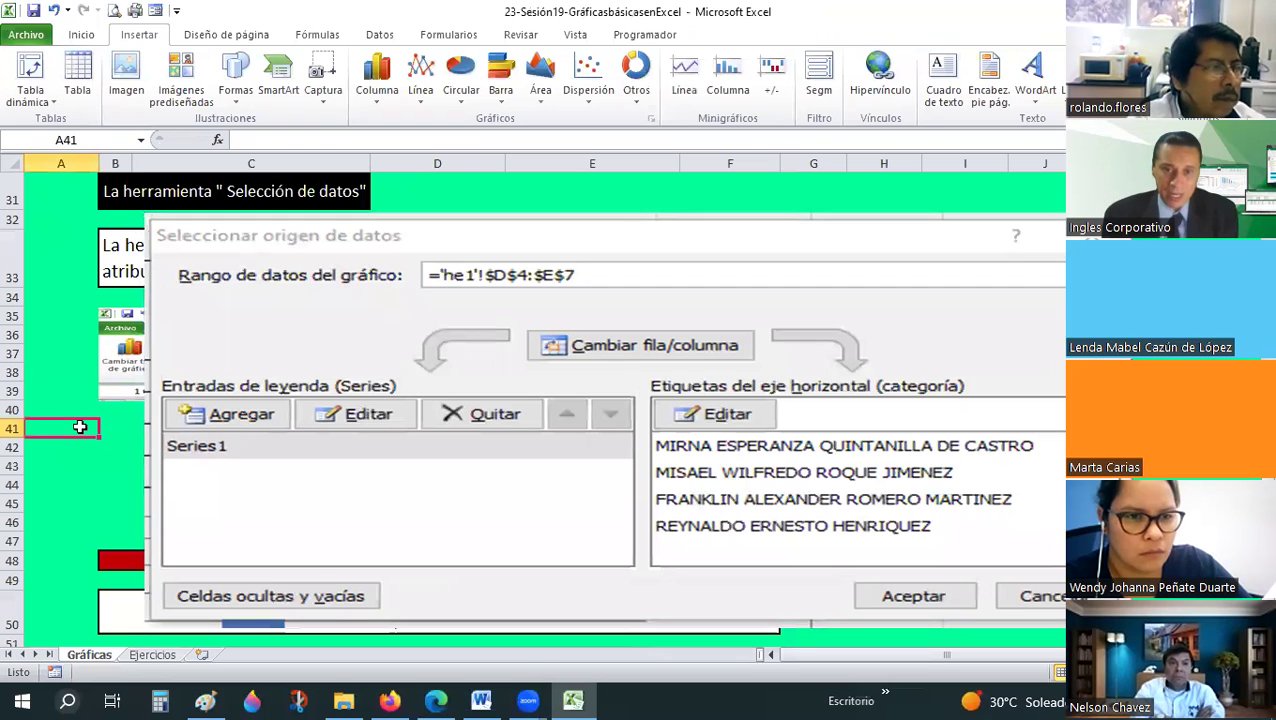
key("ctrl+z")
key("ctrl+z")
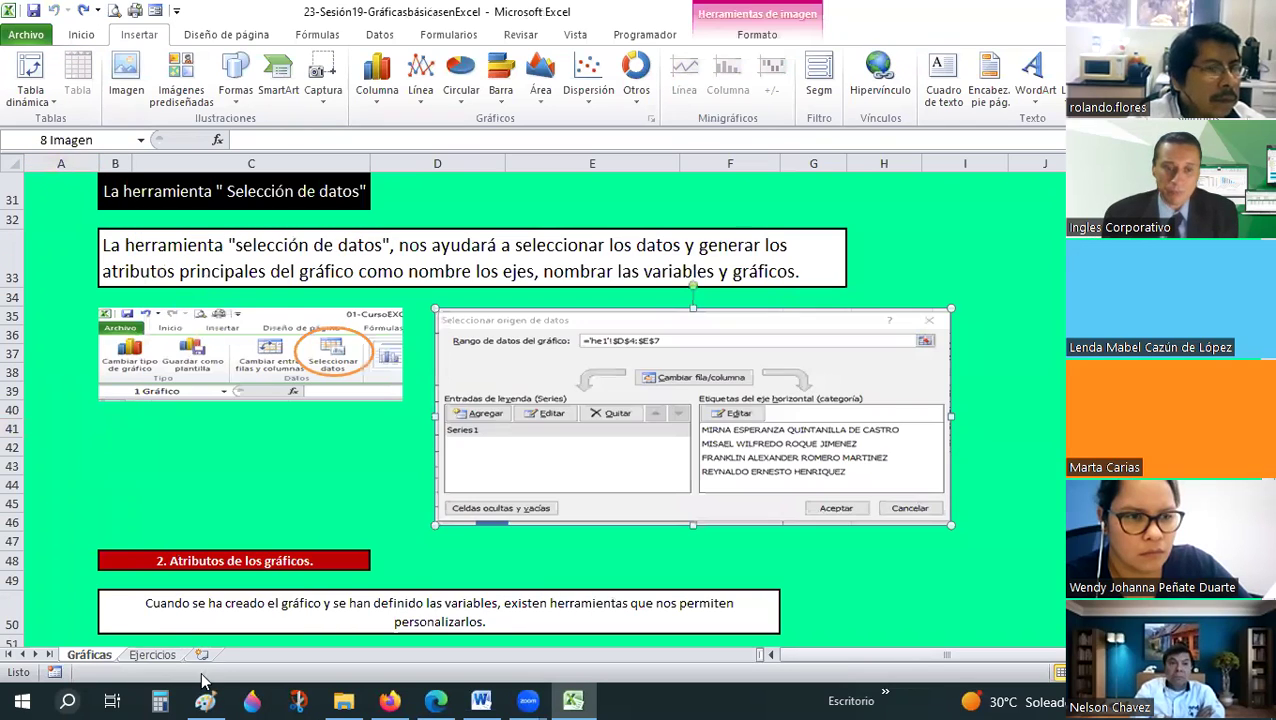
Switch to the Ejercicios sheet and select the day overtime costs F7:F10
left_click(152, 654)
scroll(528, 428, "down", 1)
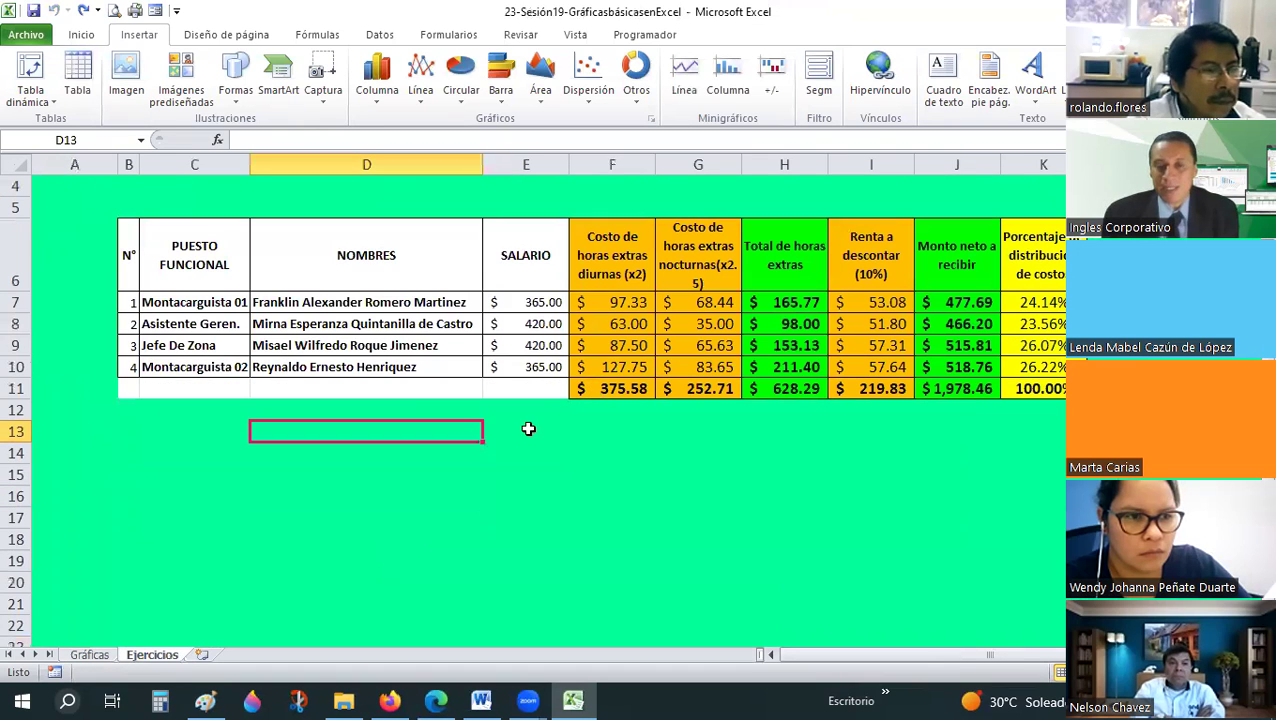
key("Down")
key("Down")
key("Down")
key("Right")
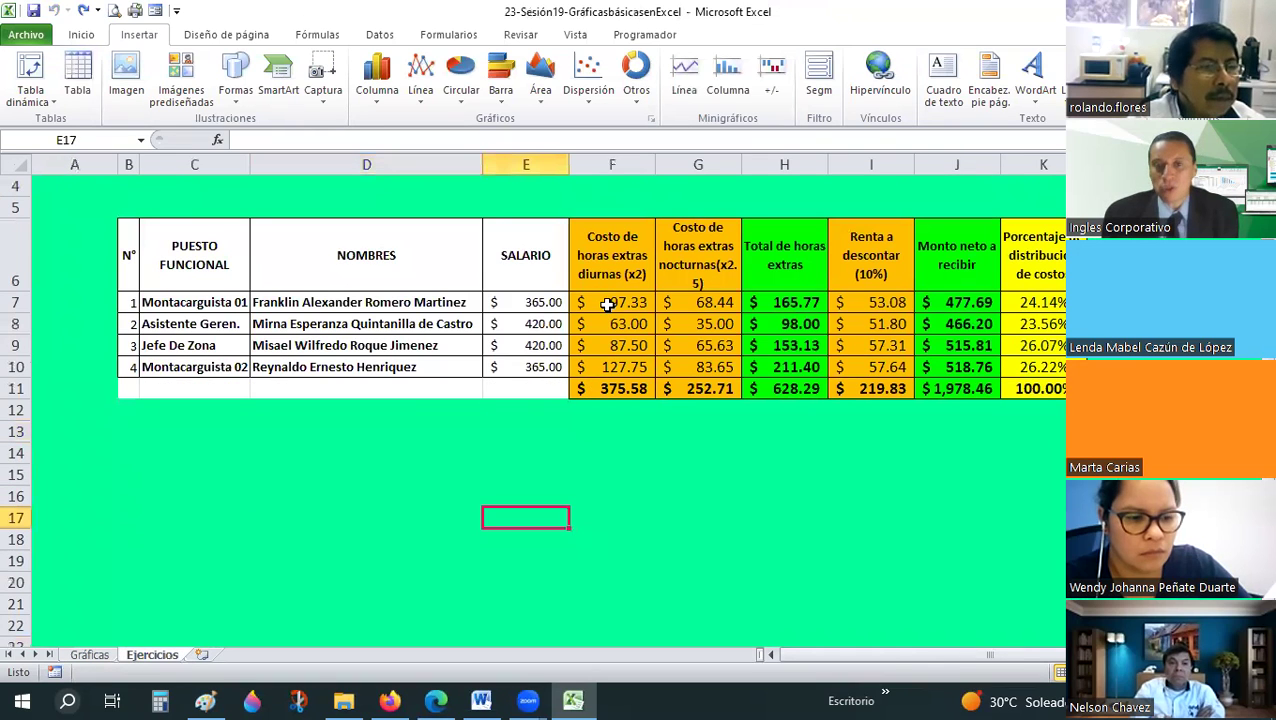
left_click_drag(605, 302, 601, 358)
key("shift+Down")
key("shift+Down")
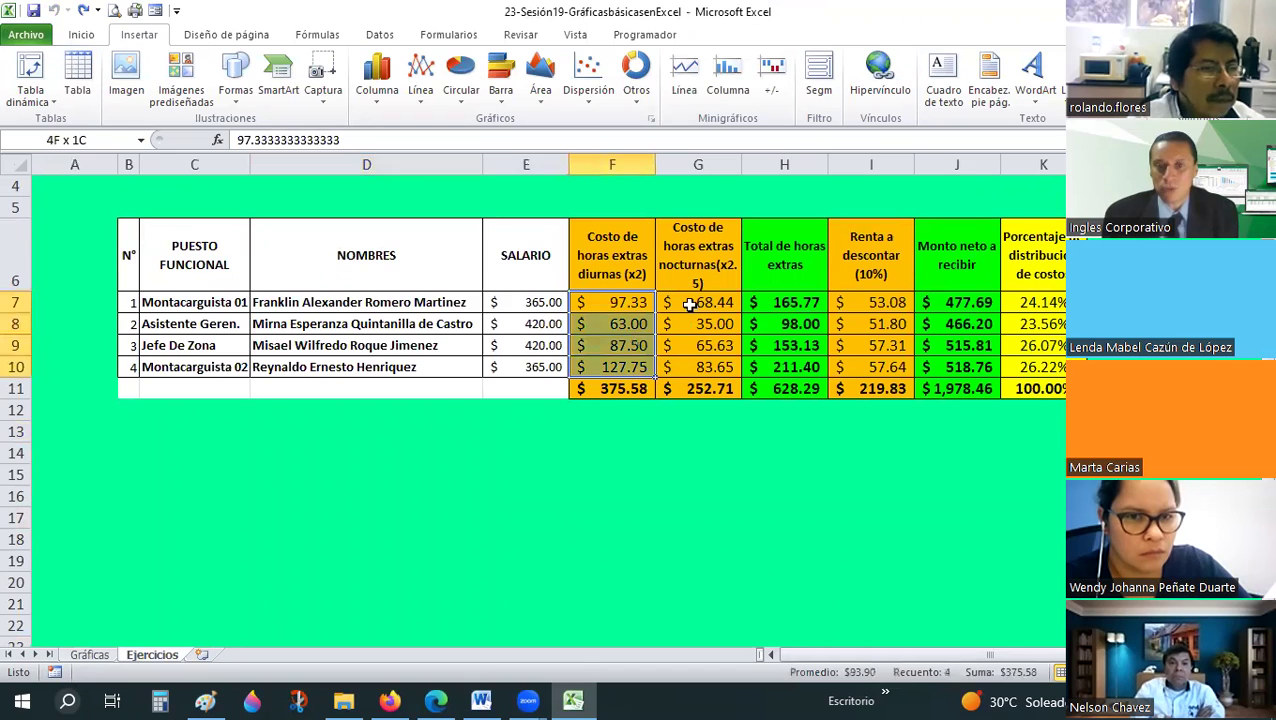
key("Right")
key("Left")
key("shift+Down")
key("shift+Down")
key("shift+Down")
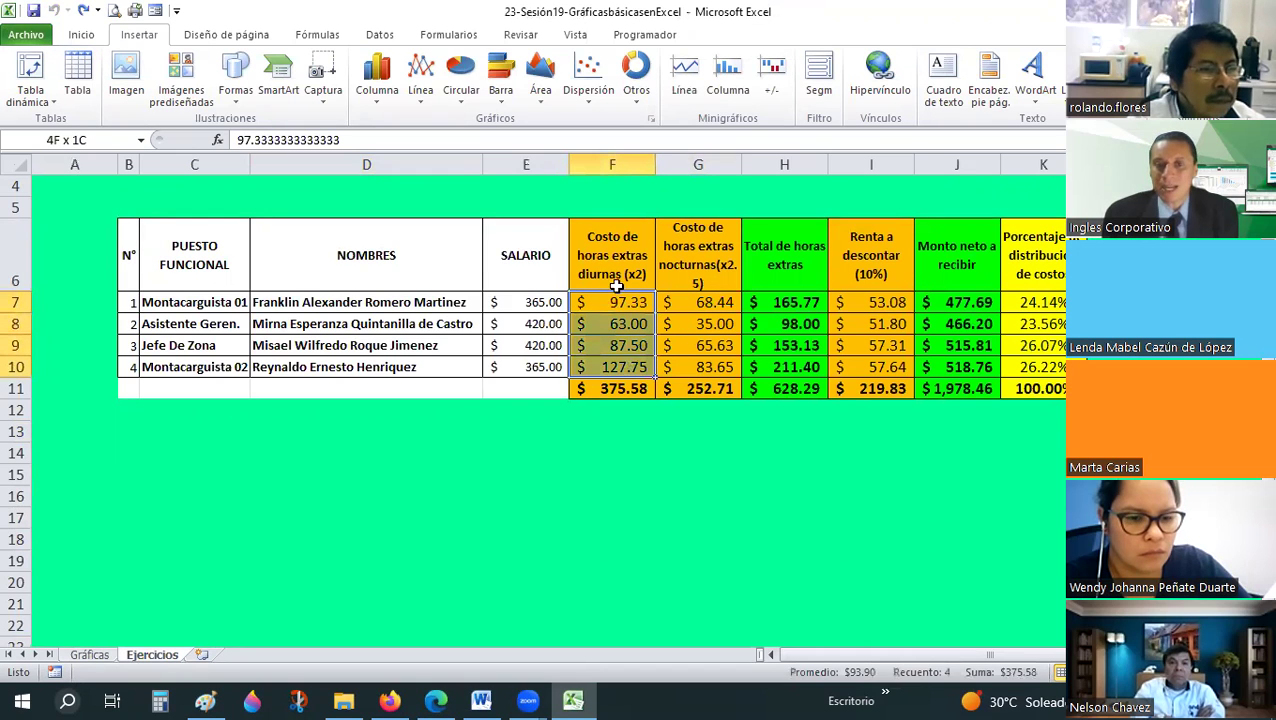
Compare the day and night overtime ranges (F7:F9, G7:G10) against the dialog copy in Paint
key("alt+Tab")
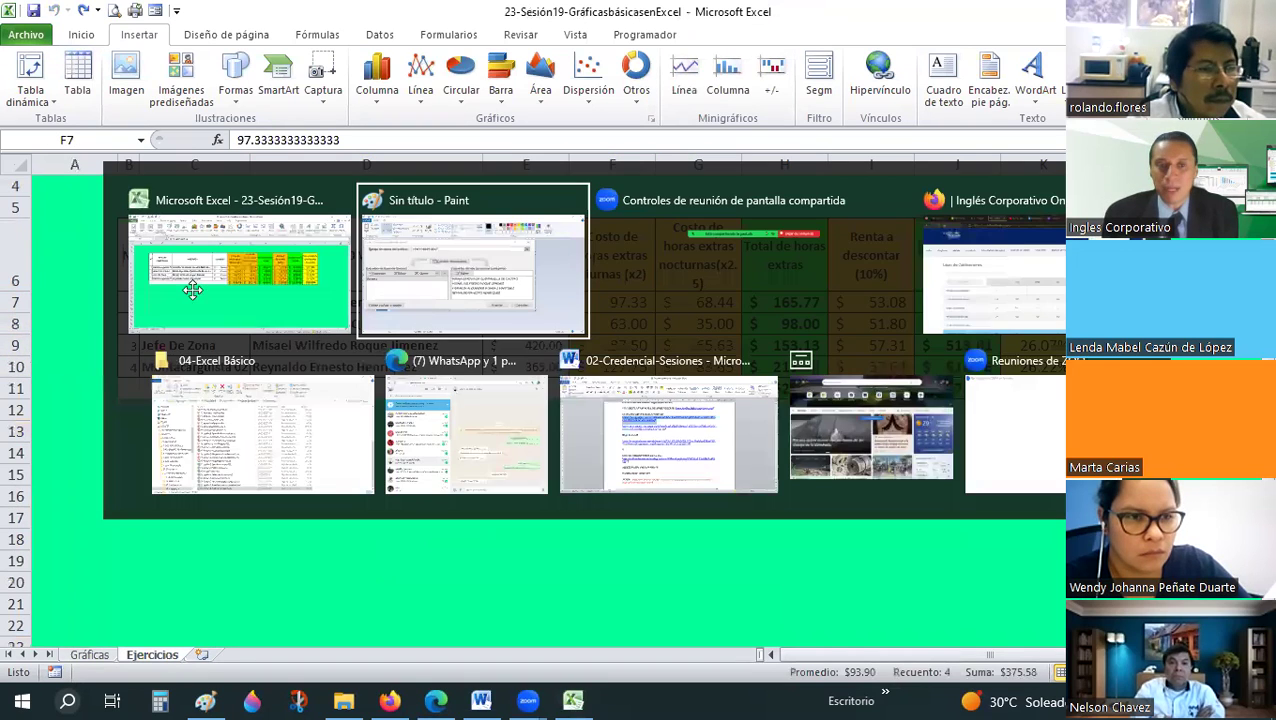
key("alt+Tab")
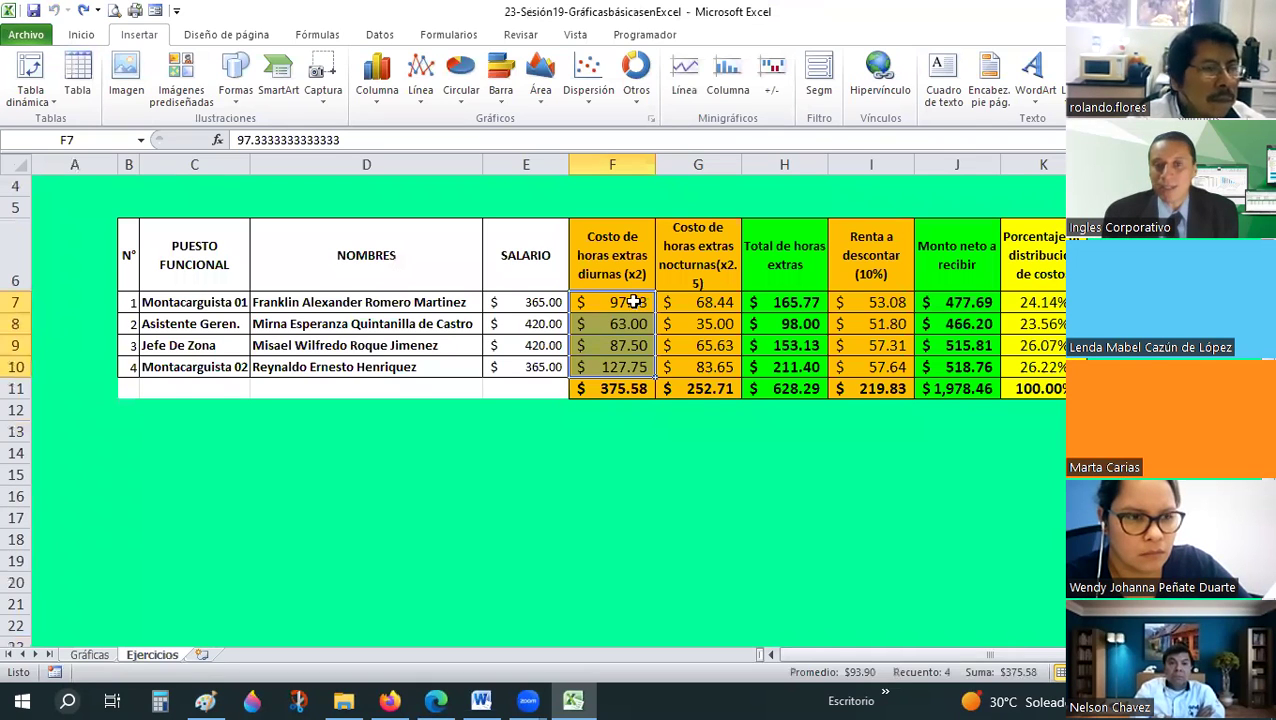
left_click(634, 303)
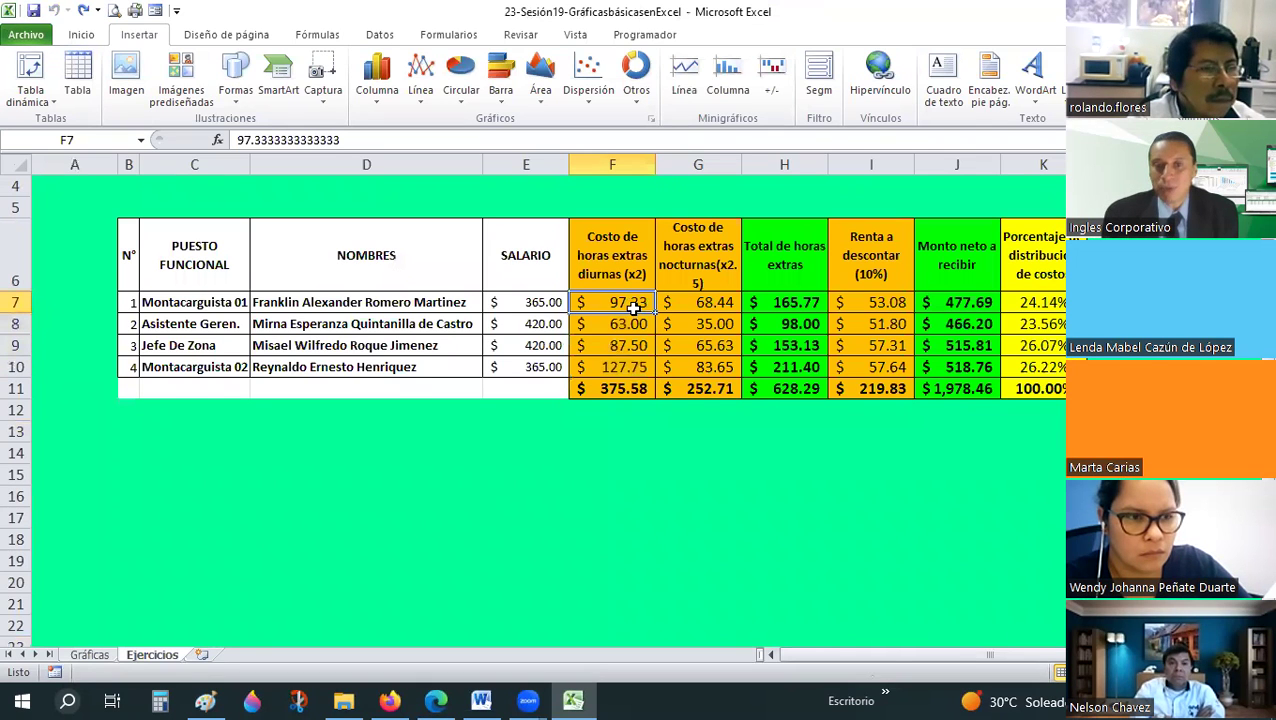
left_click_drag(620, 302, 620, 345)
left_click_drag(717, 313, 714, 352)
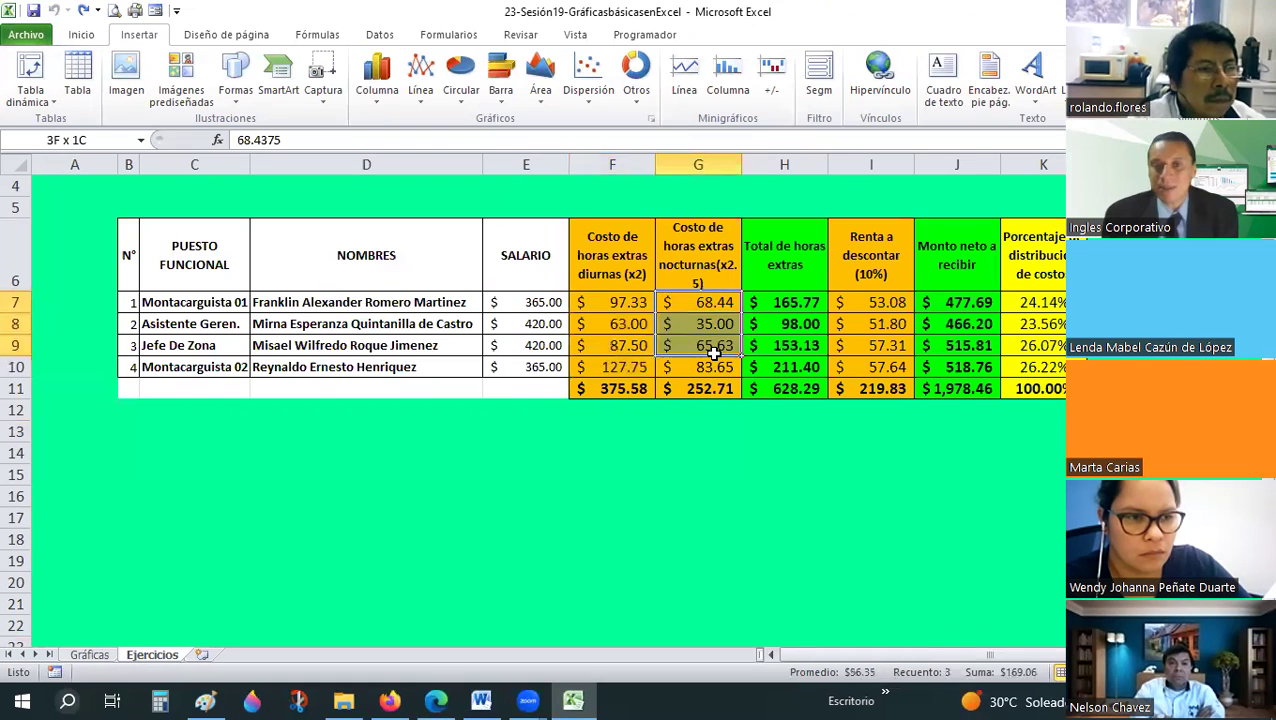
left_click_drag(637, 302, 635, 348)
key("alt+Tab")
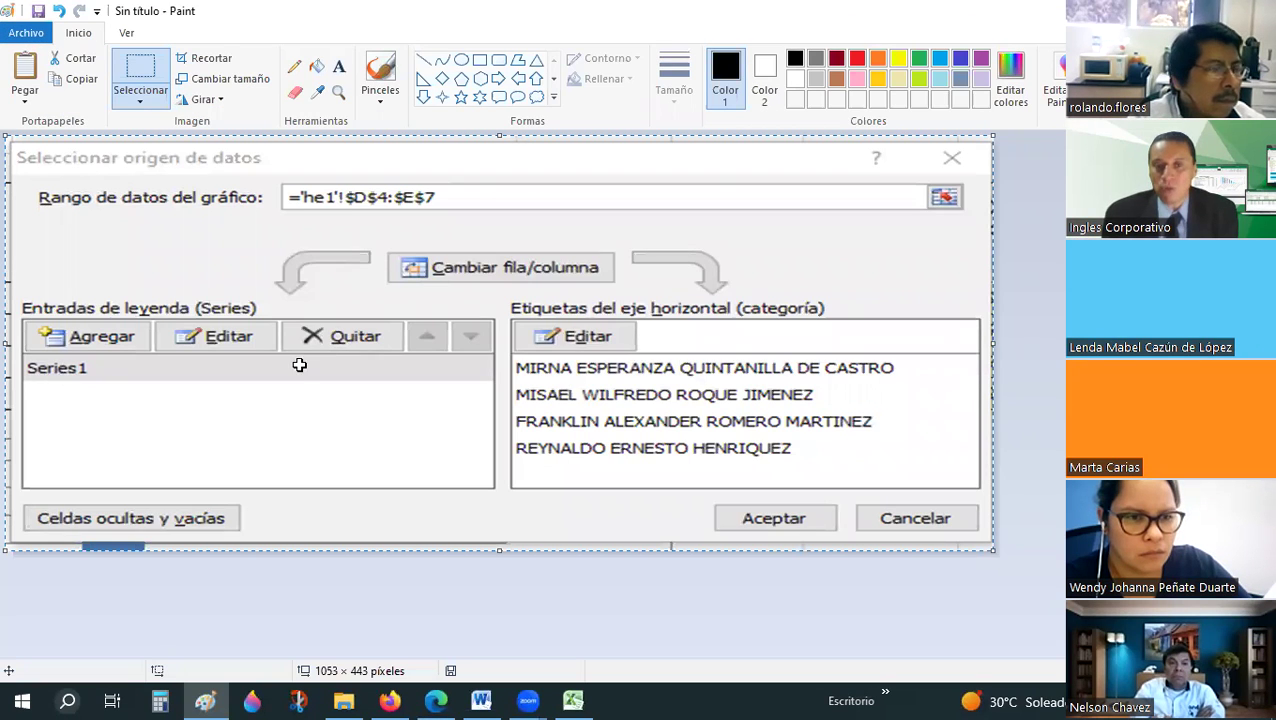
key("alt+Tab")
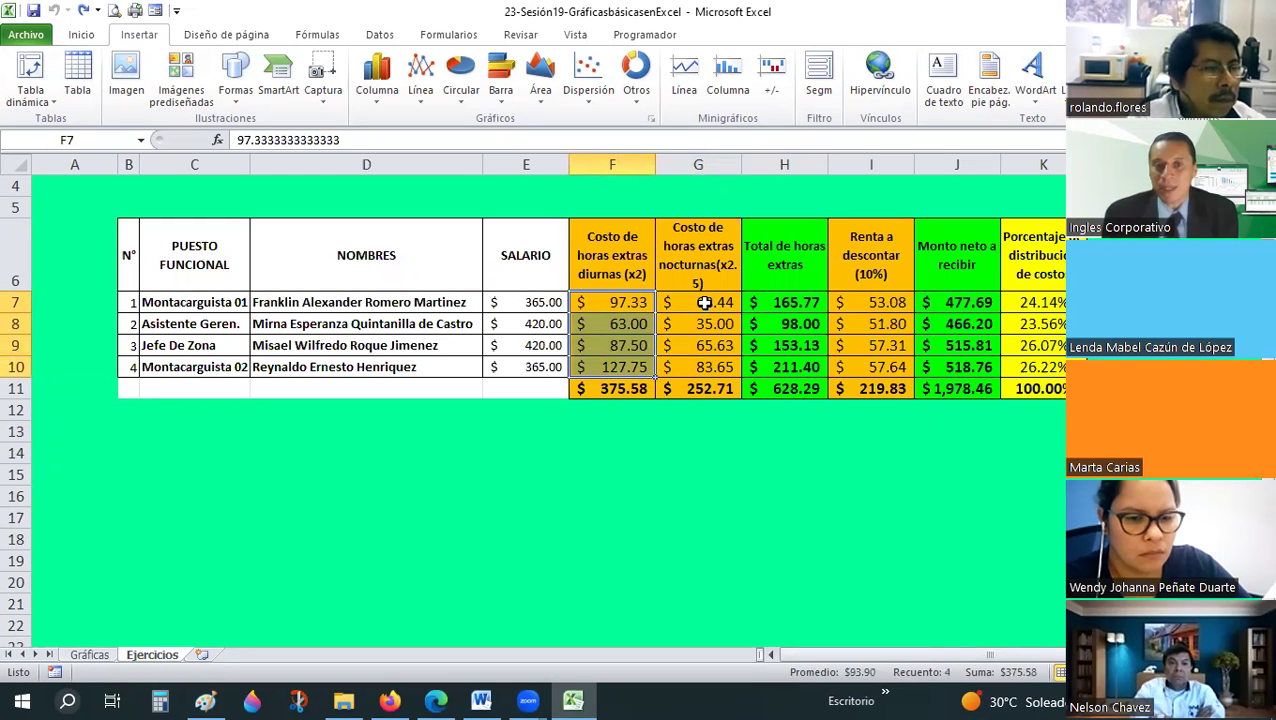
left_click_drag(704, 302, 710, 366)
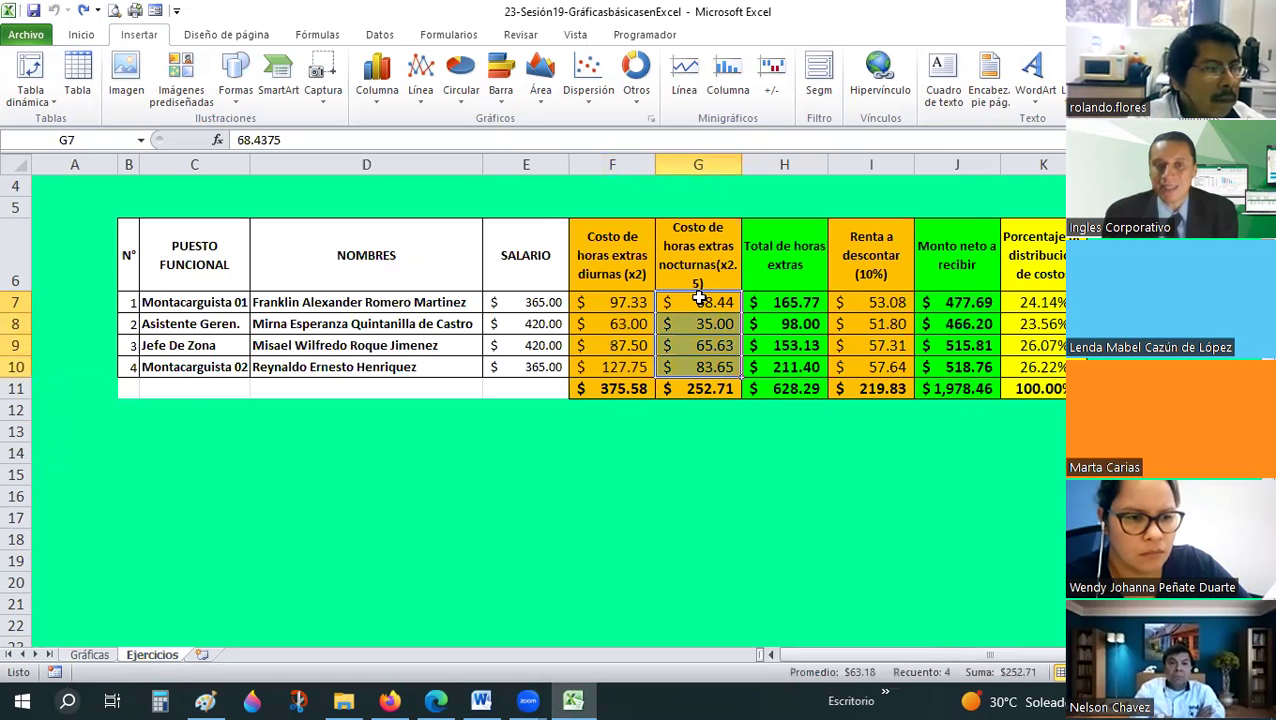
key("alt+Tab")
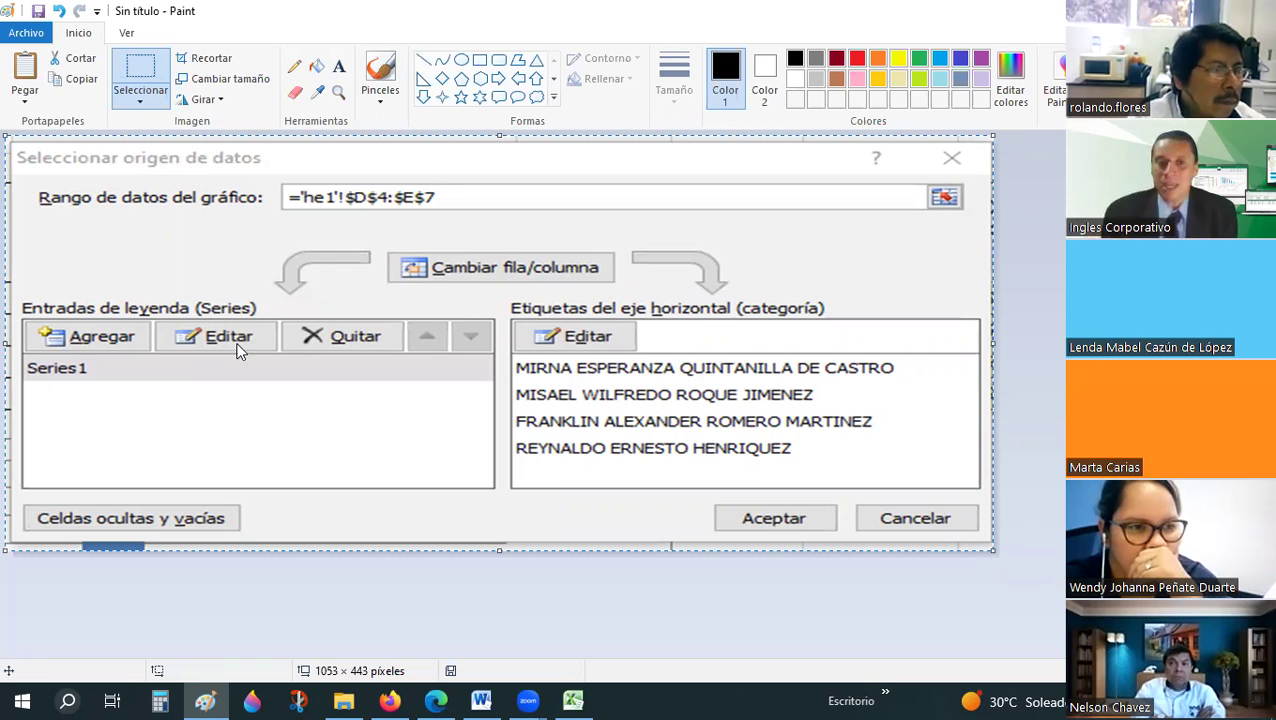
Switch from Paint to the Excel payroll table and back to the dialog screenshot
key("alt+Tab")
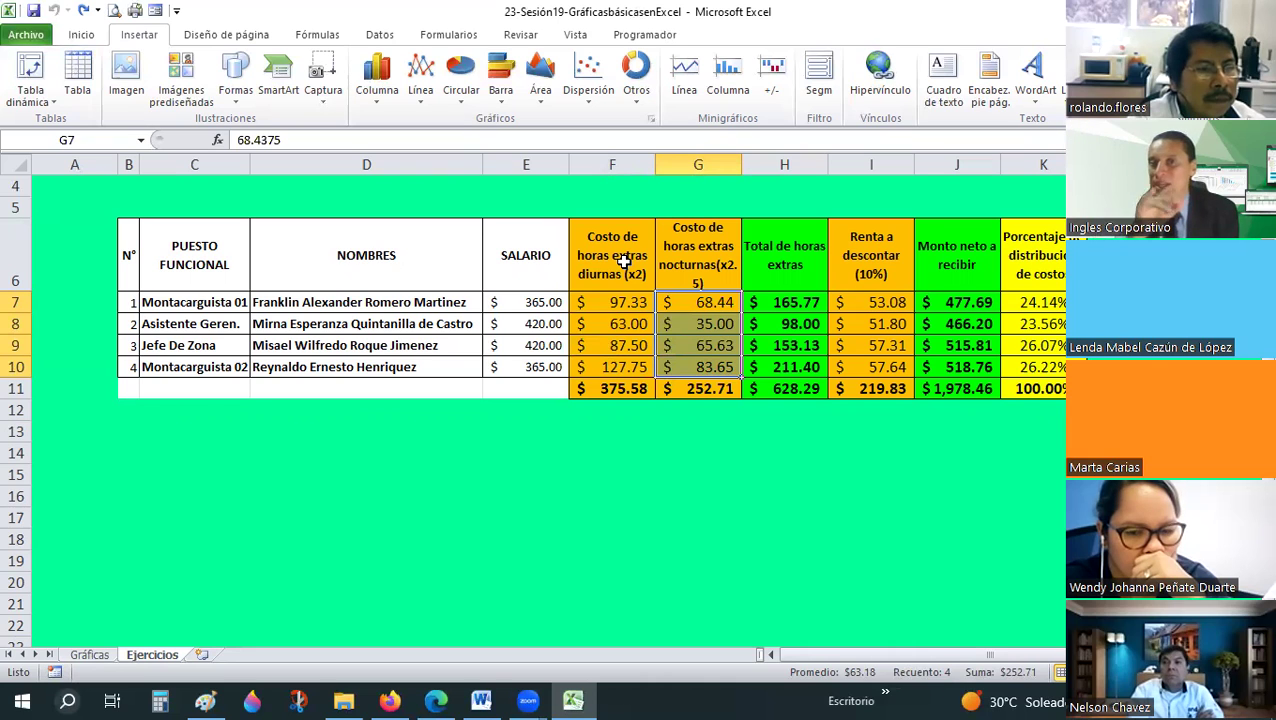
key("alt+Tab")
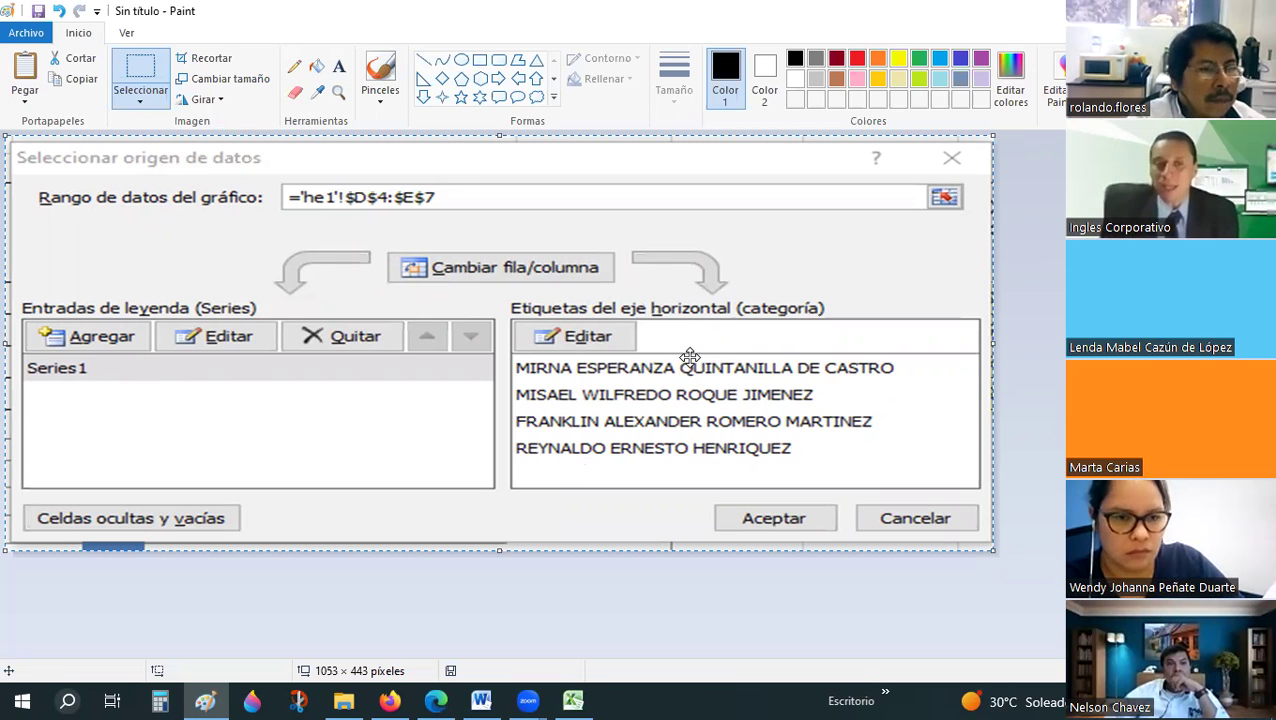
Back in Excel, select F7:F10 and return to the dialog picture in Paint
key("alt+Tab")
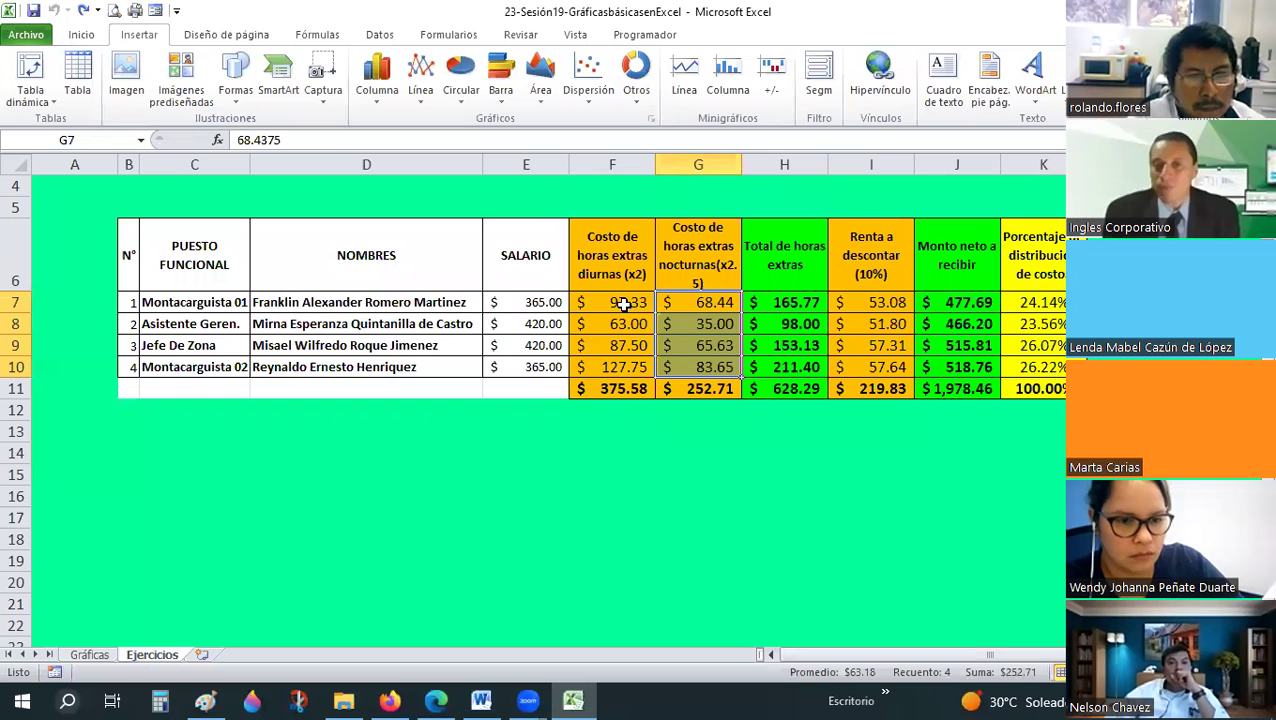
left_click_drag(624, 303, 626, 366)
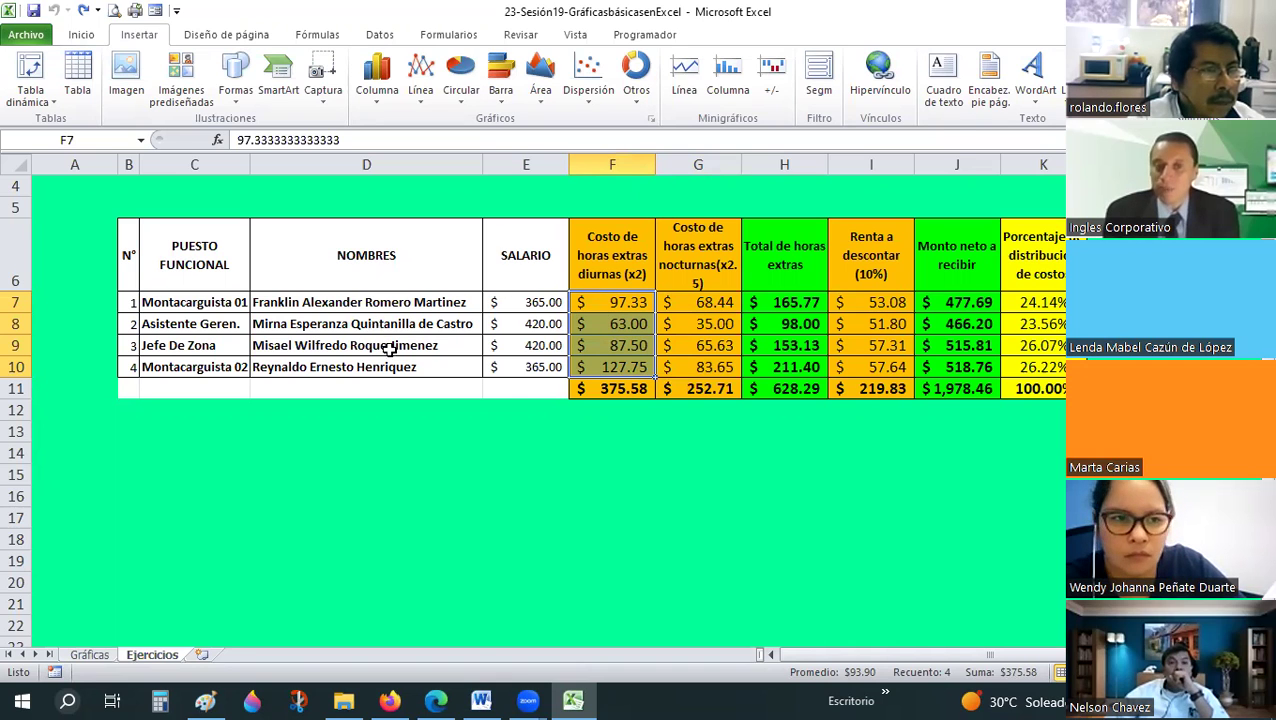
key("alt+Tab")
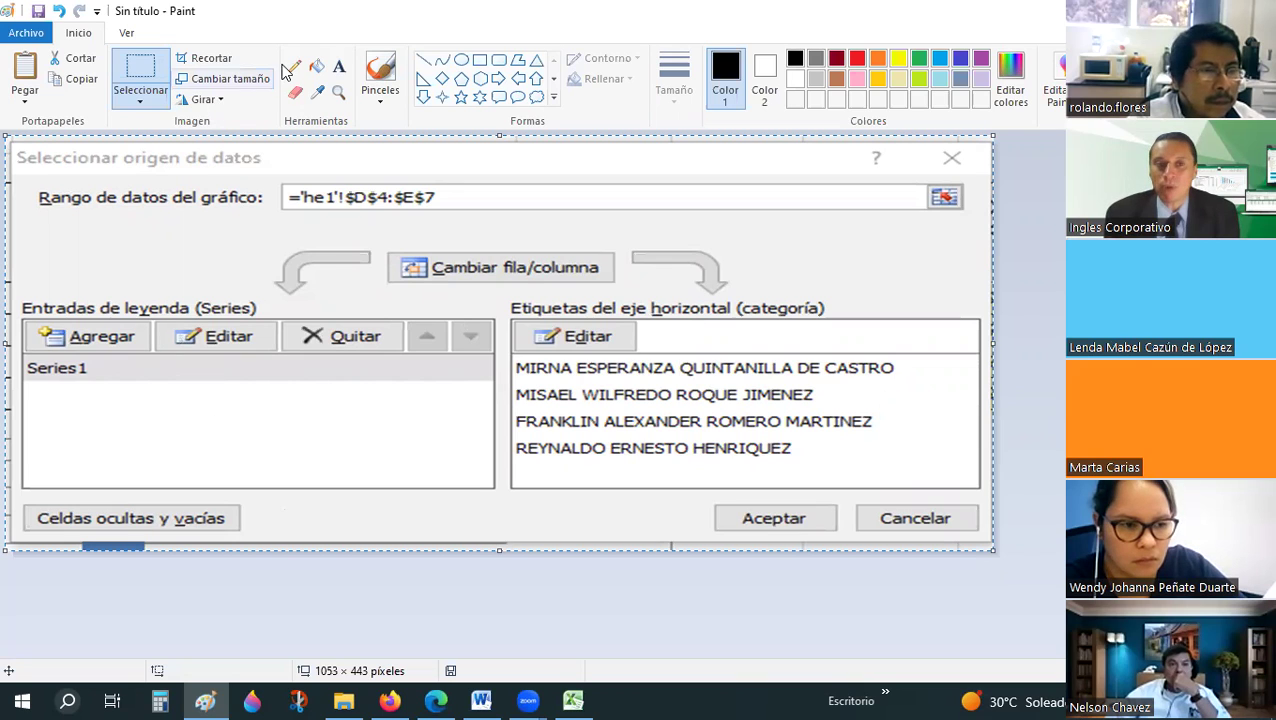
Sketch chart axes and several columns in pencil over the dialog screenshot
mouse_move(761, 188)
left_mouse_down()
mouse_move(771, 290)
mouse_move(963, 282)
left_mouse_up()
left_click_drag(783, 211, 784, 272)
left_click_drag(785, 207, 803, 272)
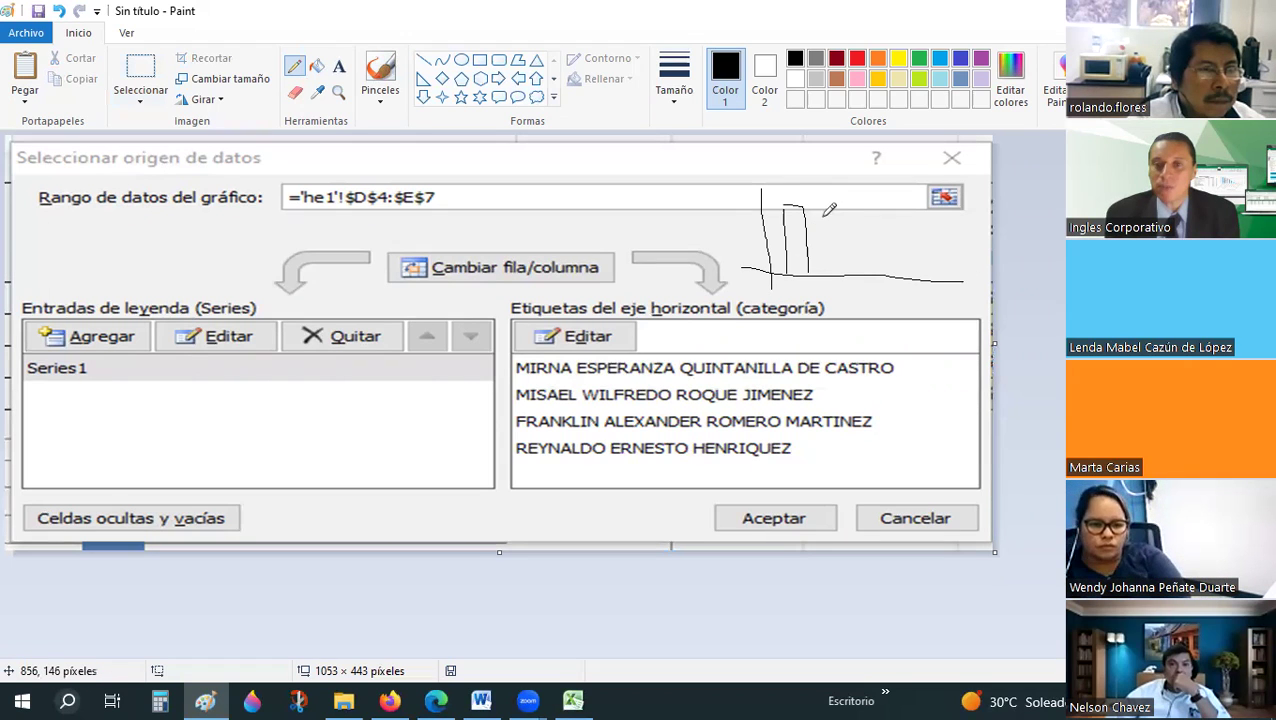
mouse_move(826, 212)
left_mouse_down()
mouse_move(828, 272)
mouse_move(847, 284)
left_mouse_up()
left_click_drag(877, 198, 880, 278)
left_click_drag(858, 196, 893, 199)
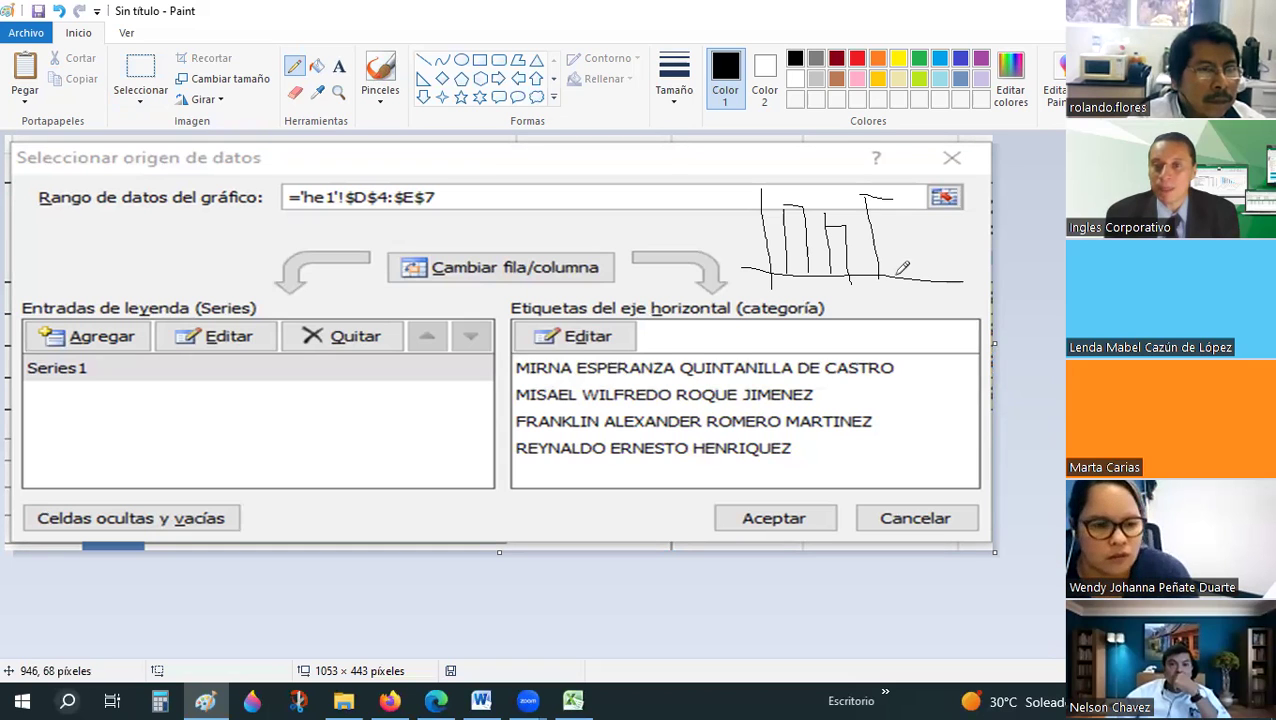
Draw an arrow from series editing to the sketch and link each bar to an employee name
mouse_move(208, 340)
left_mouse_down()
mouse_move(750, 182)
mouse_move(737, 175)
left_mouse_up()
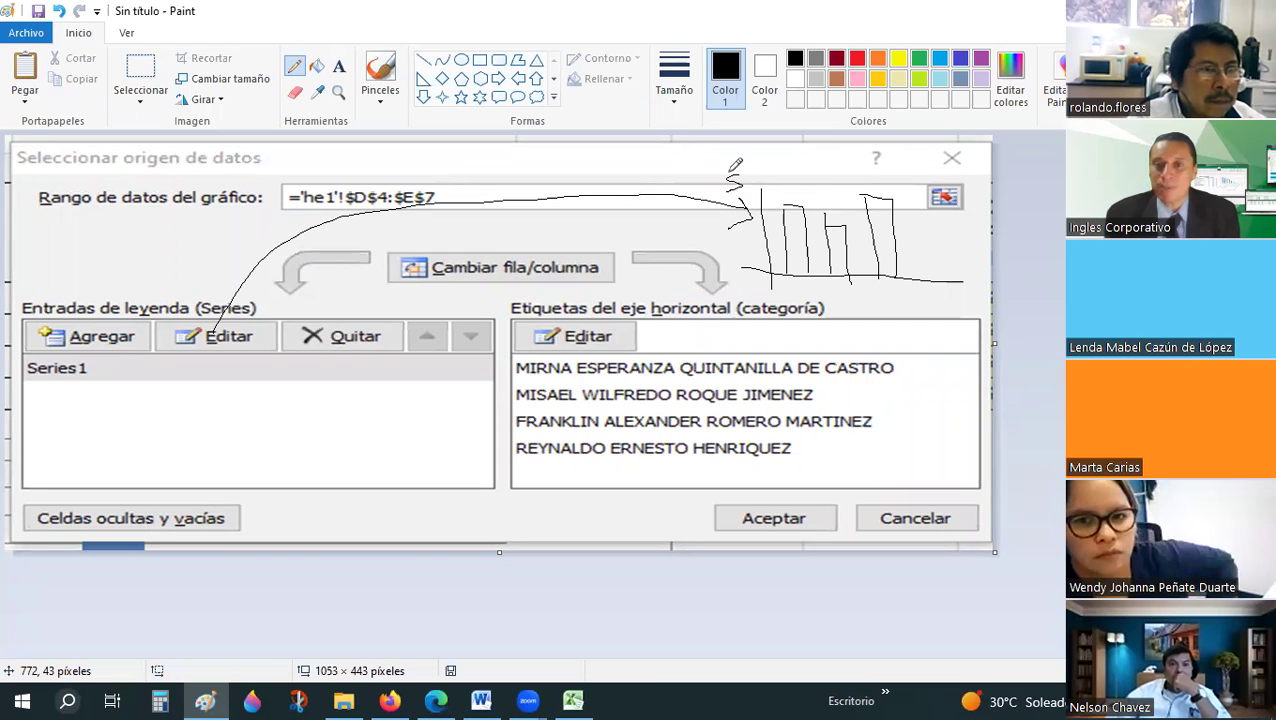
left_click_drag(855, 401, 948, 280)
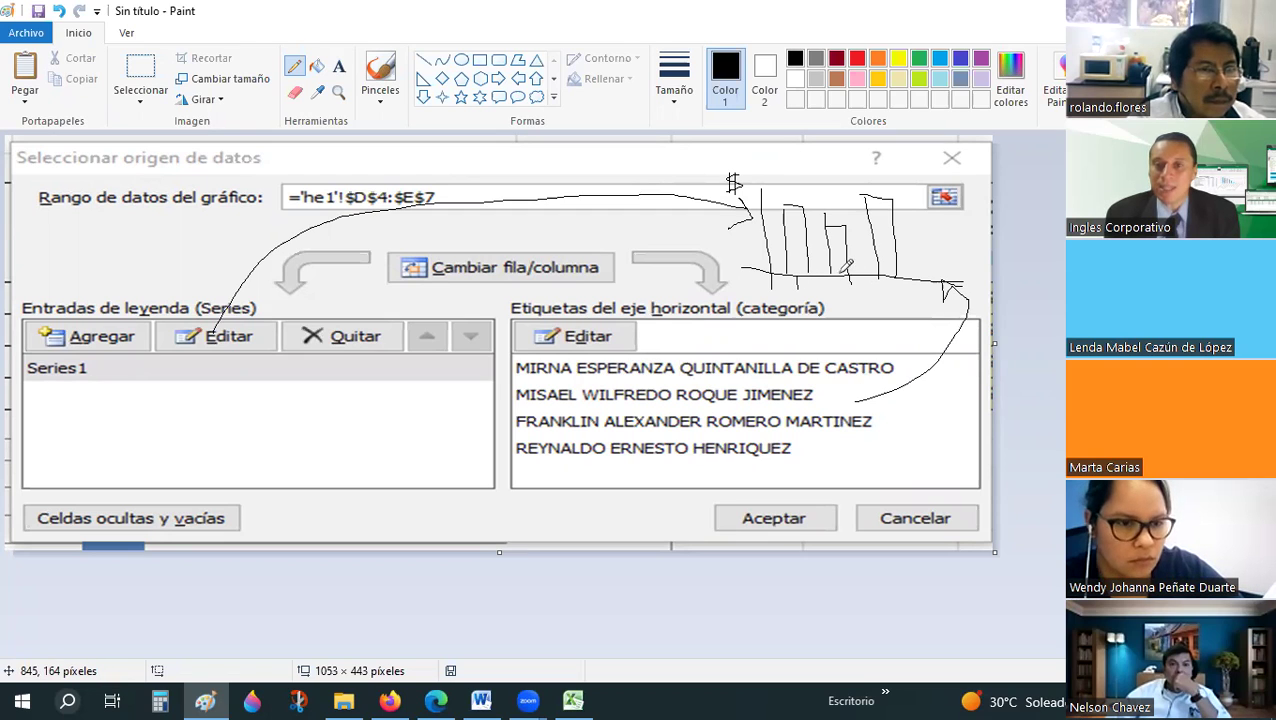
left_click_drag(889, 321, 889, 270)
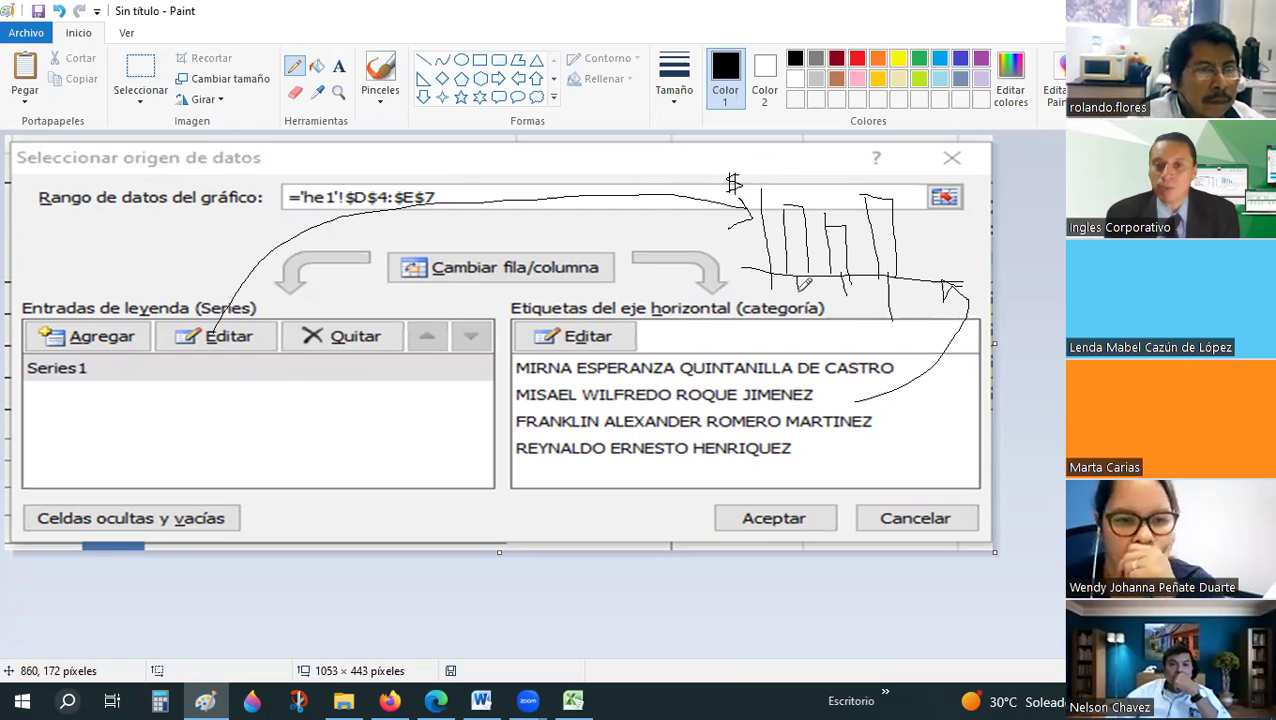
left_click_drag(791, 285, 737, 346)
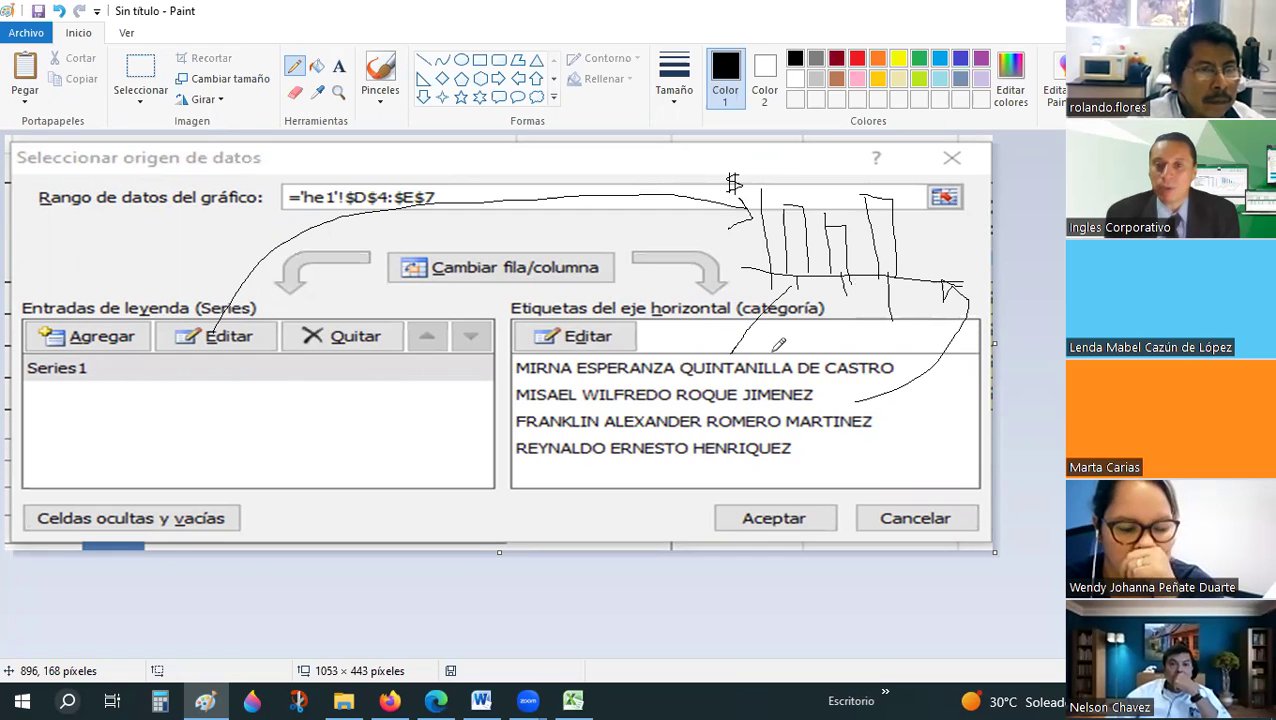
left_click_drag(844, 290, 732, 390)
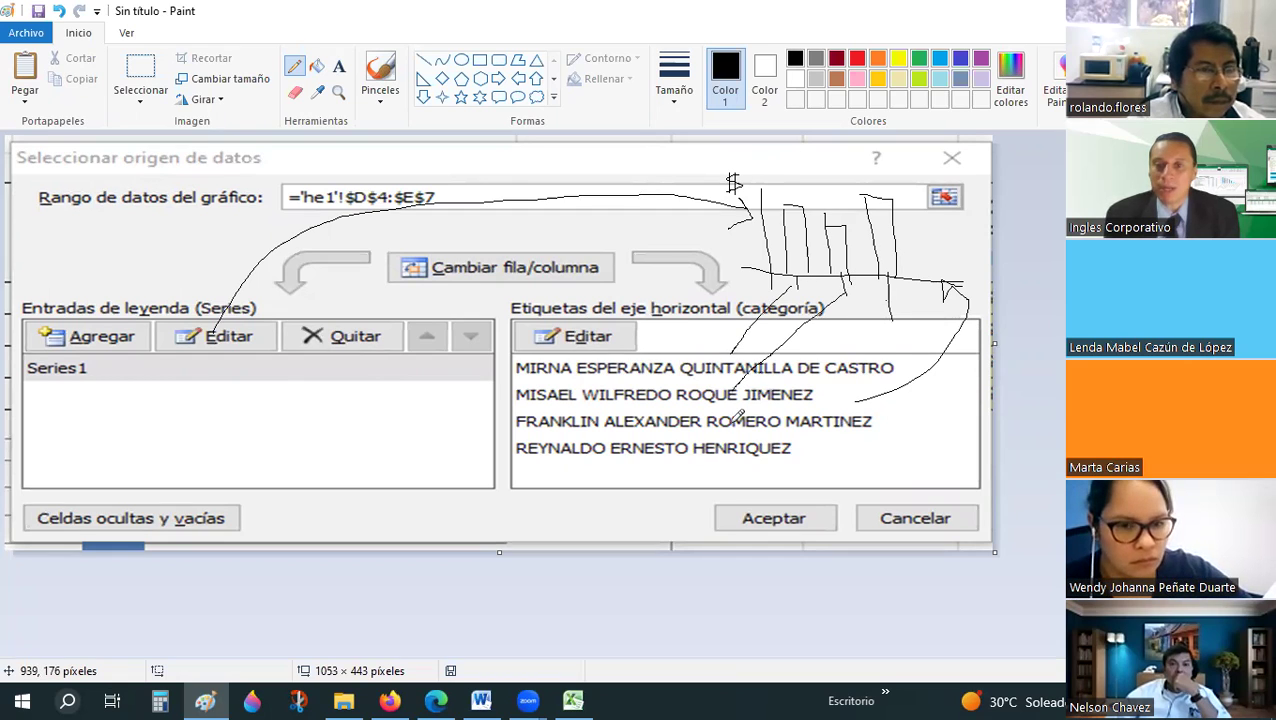
left_click_drag(886, 300, 728, 426)
left_click_drag(906, 222, 910, 298)
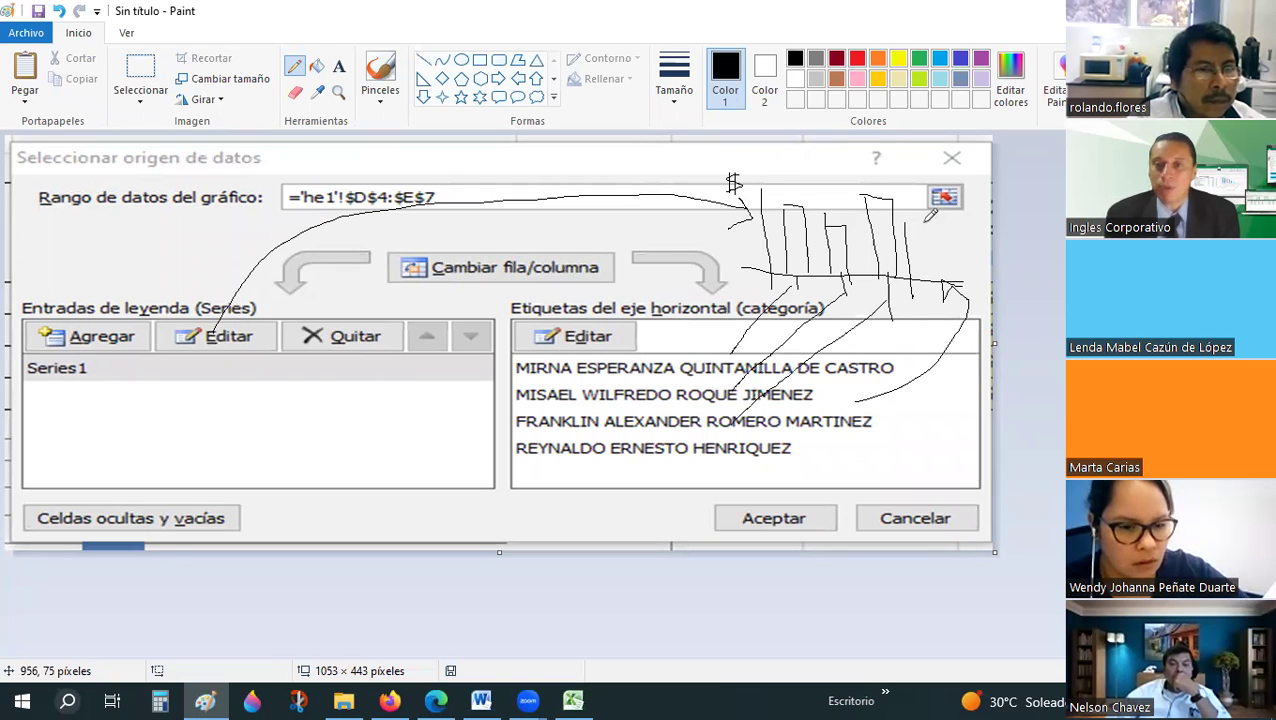
mouse_move(906, 222)
left_mouse_down()
mouse_move(922, 284)
mouse_move(790, 450)
left_mouse_up()
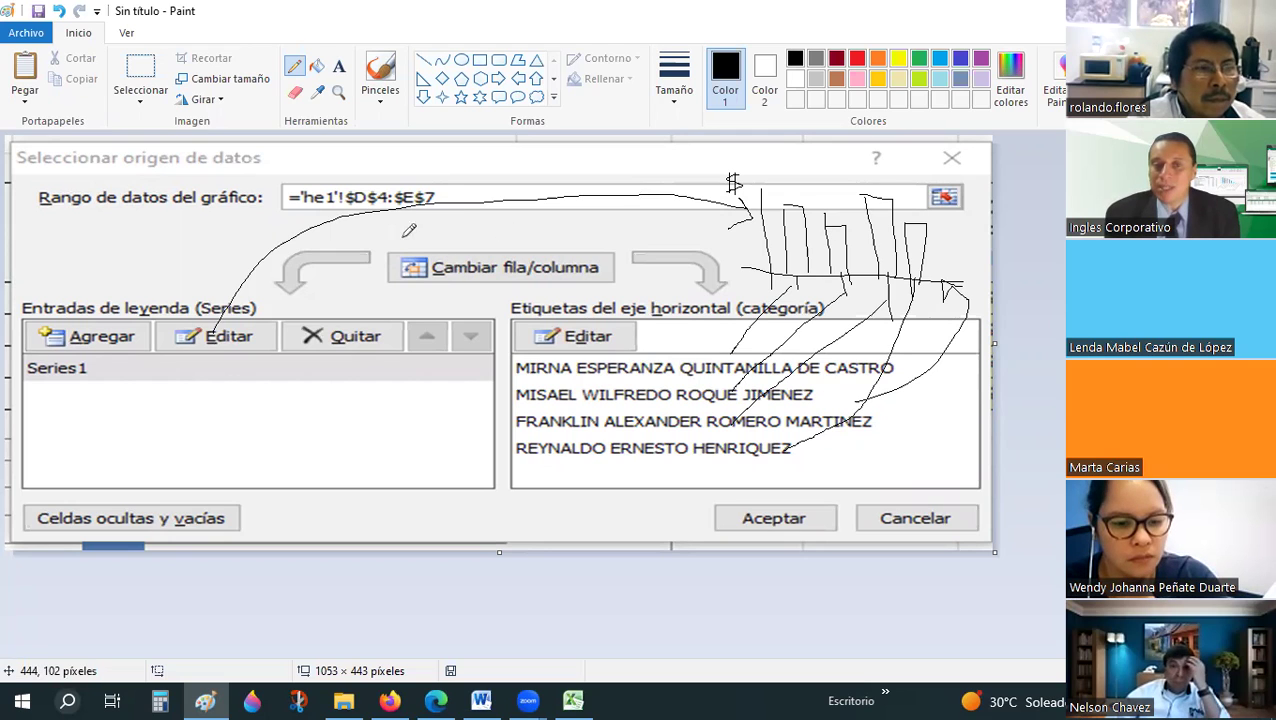
Circle Cambiar fila/columna, then sketch an axis with horizontal bars and a dollar sign
mouse_move(422, 233)
left_mouse_down()
mouse_move(620, 326)
mouse_move(466, 214)
left_mouse_up()
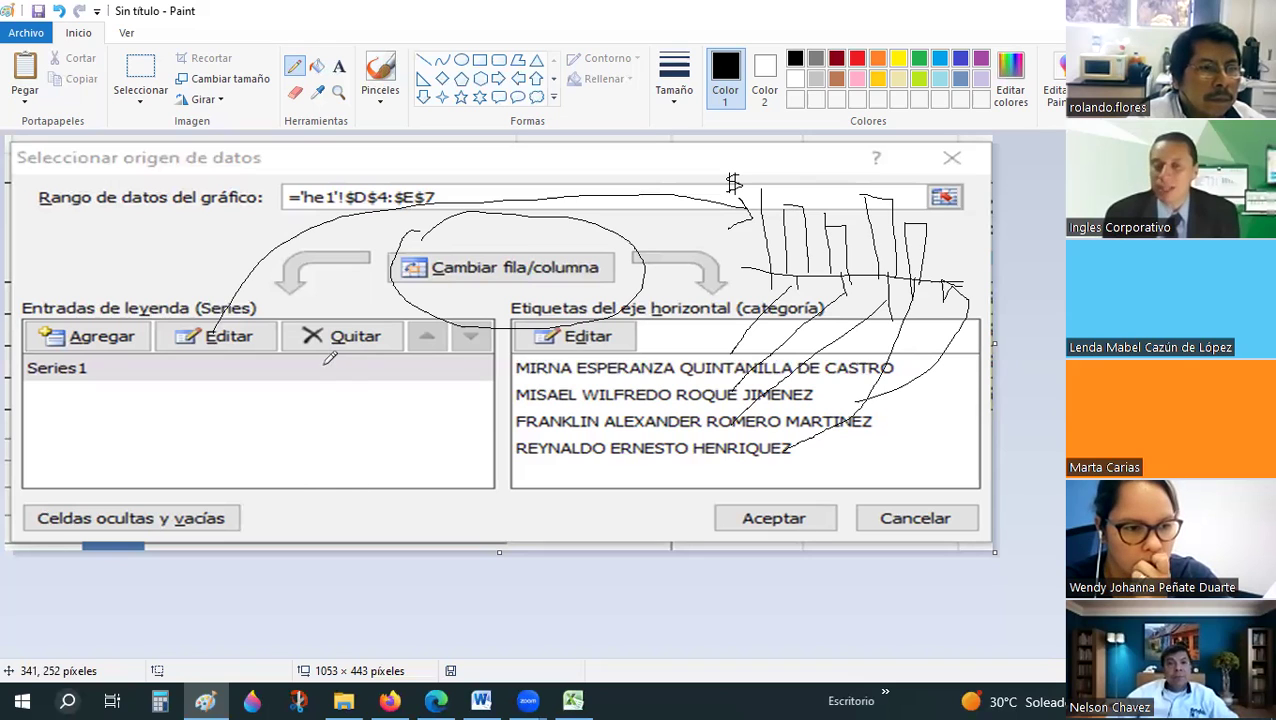
left_click_drag(298, 502, 322, 367)
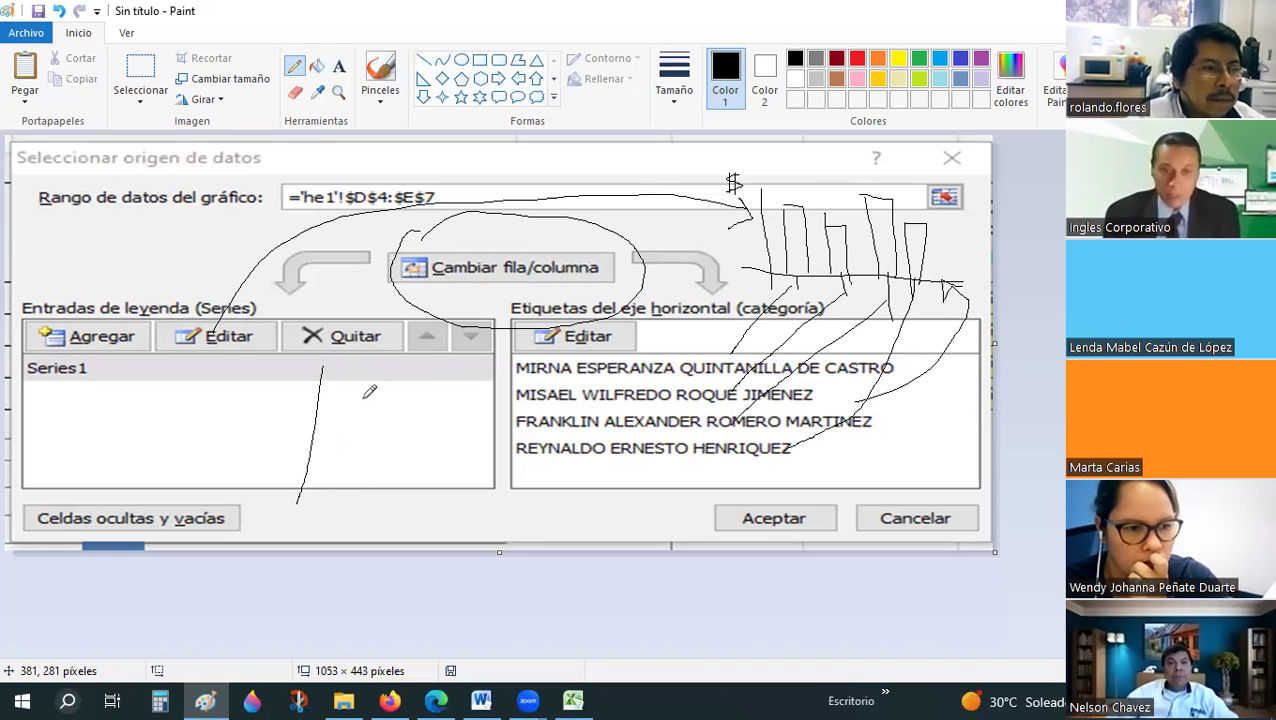
key("ctrl+z")
left_click_drag(356, 510, 351, 368)
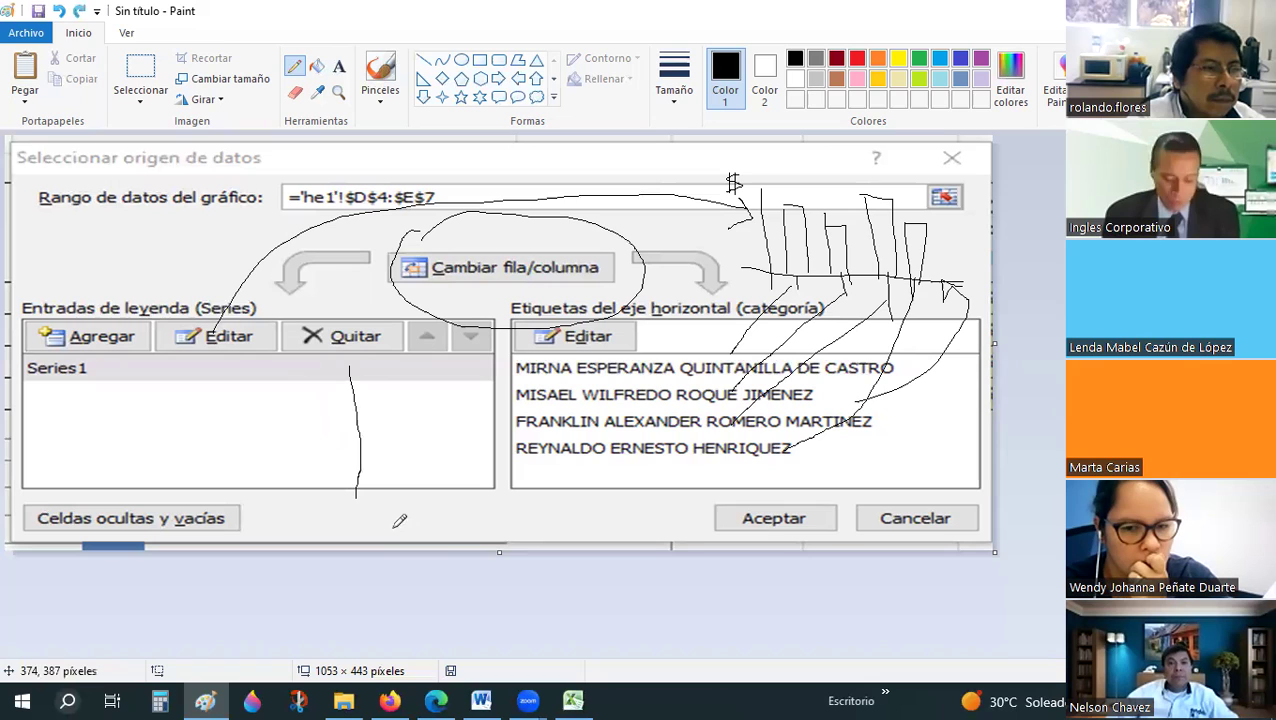
key("ctrl+z")
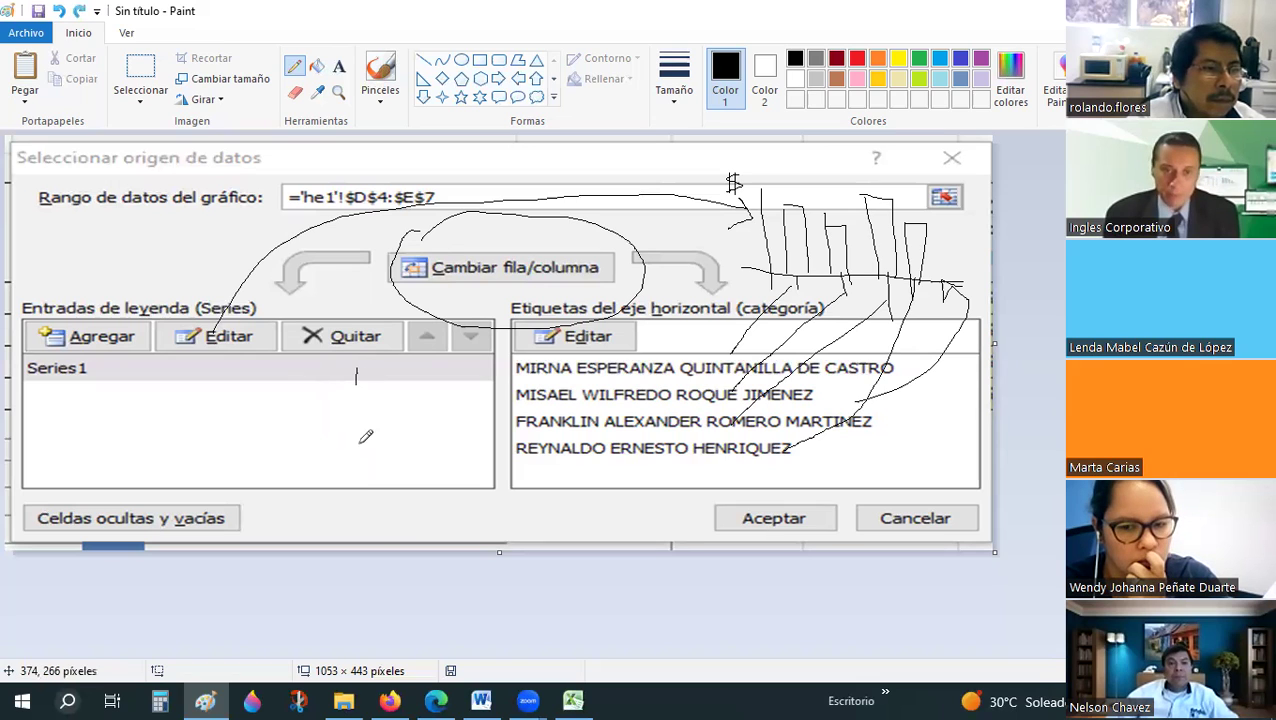
mouse_move(356, 383)
left_mouse_down()
mouse_move(353, 521)
mouse_move(614, 518)
left_mouse_up()
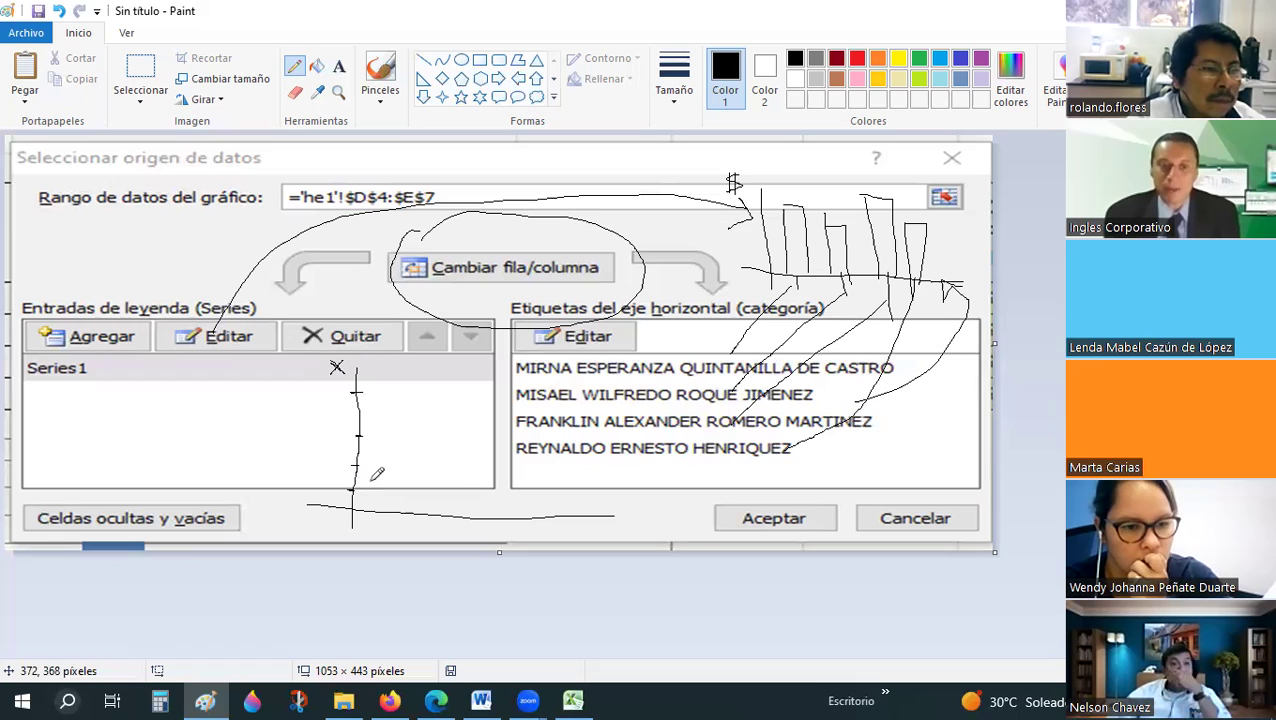
mouse_move(464, 491)
left_mouse_down()
mouse_move(353, 462)
mouse_move(356, 483)
left_mouse_up()
mouse_move(428, 421)
left_mouse_down()
mouse_move(357, 427)
mouse_move(357, 448)
left_mouse_up()
mouse_move(436, 409)
left_mouse_down()
mouse_move(357, 394)
mouse_move(323, 442)
left_mouse_up()
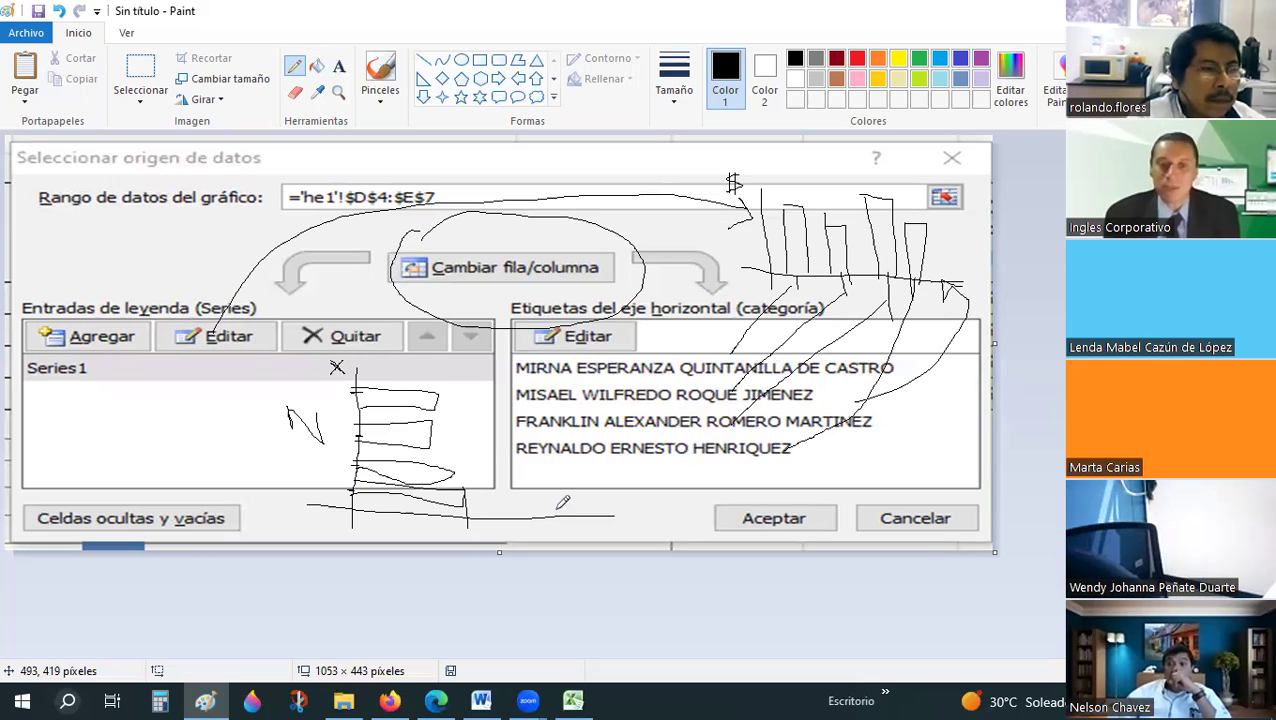
mouse_move(549, 497)
left_mouse_down()
mouse_move(530, 508)
mouse_move(562, 535)
left_mouse_up()
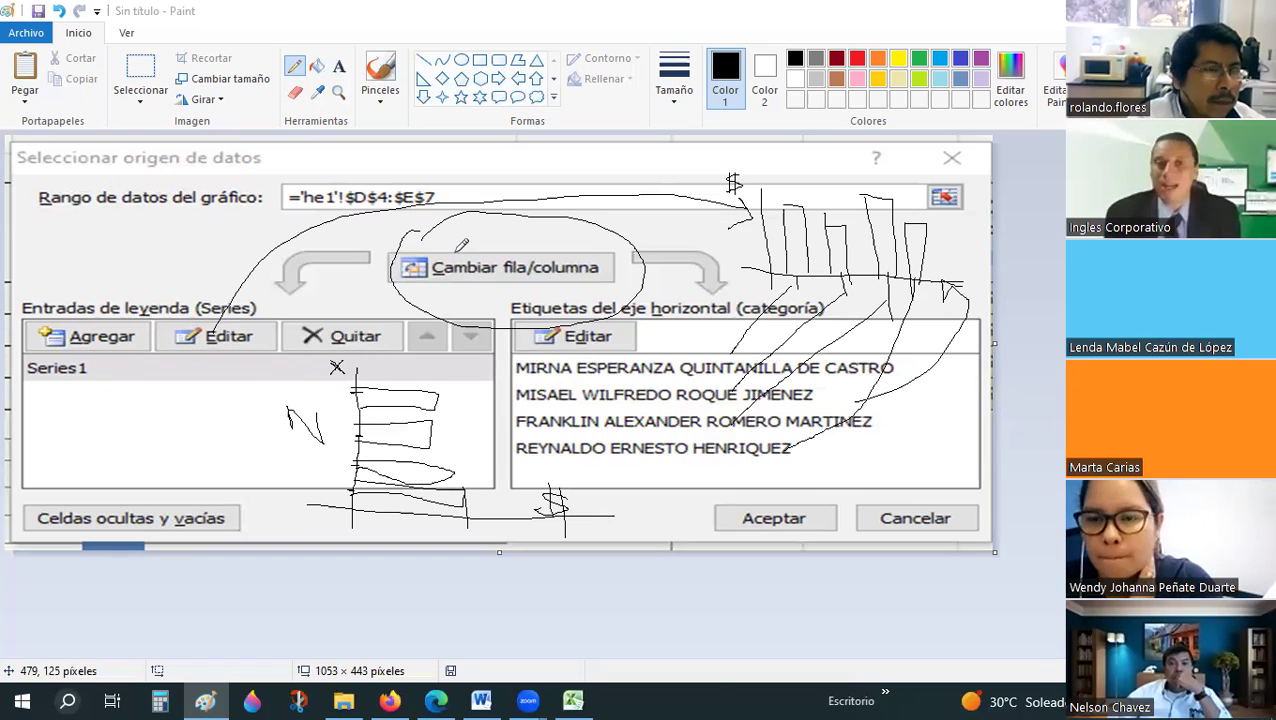
Switch back to the Excel workbook with the payroll table
key("alt+Tab")
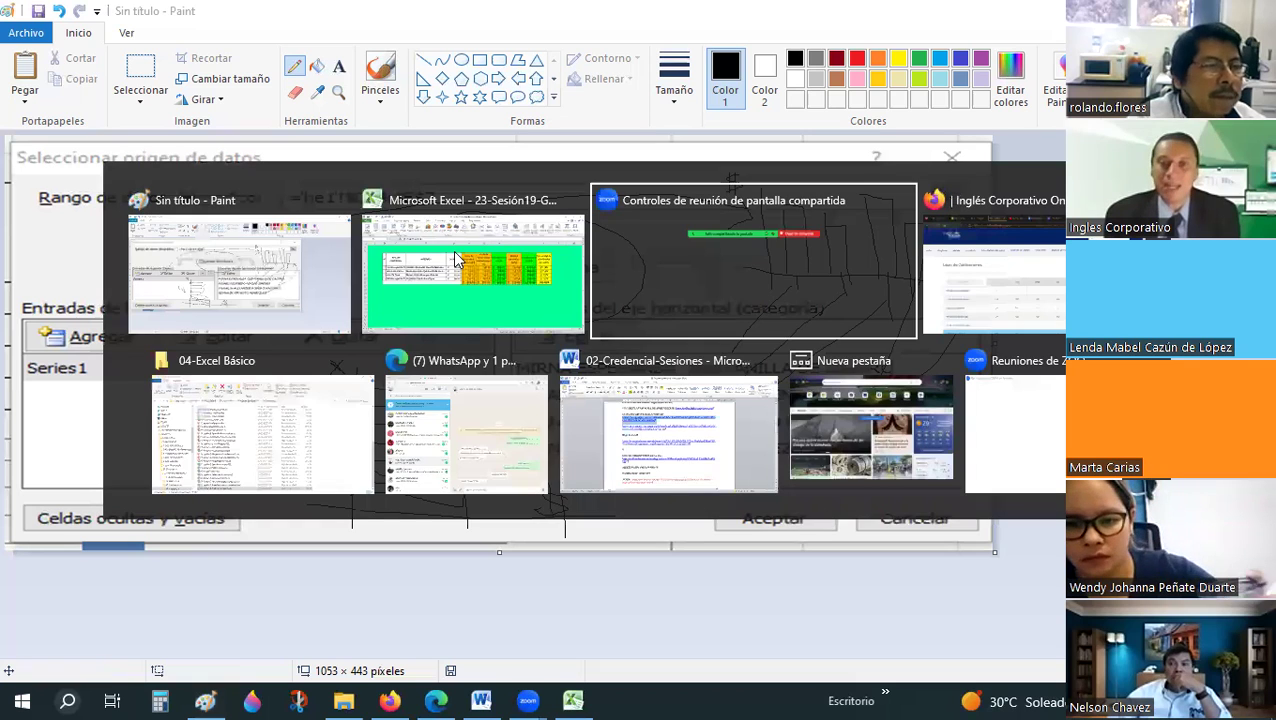
key("alt+shift+Tab")
key("alt+shift+Tab")
key("alt+shift+Tab")
key("alt+Tab")
key("alt+Tab")
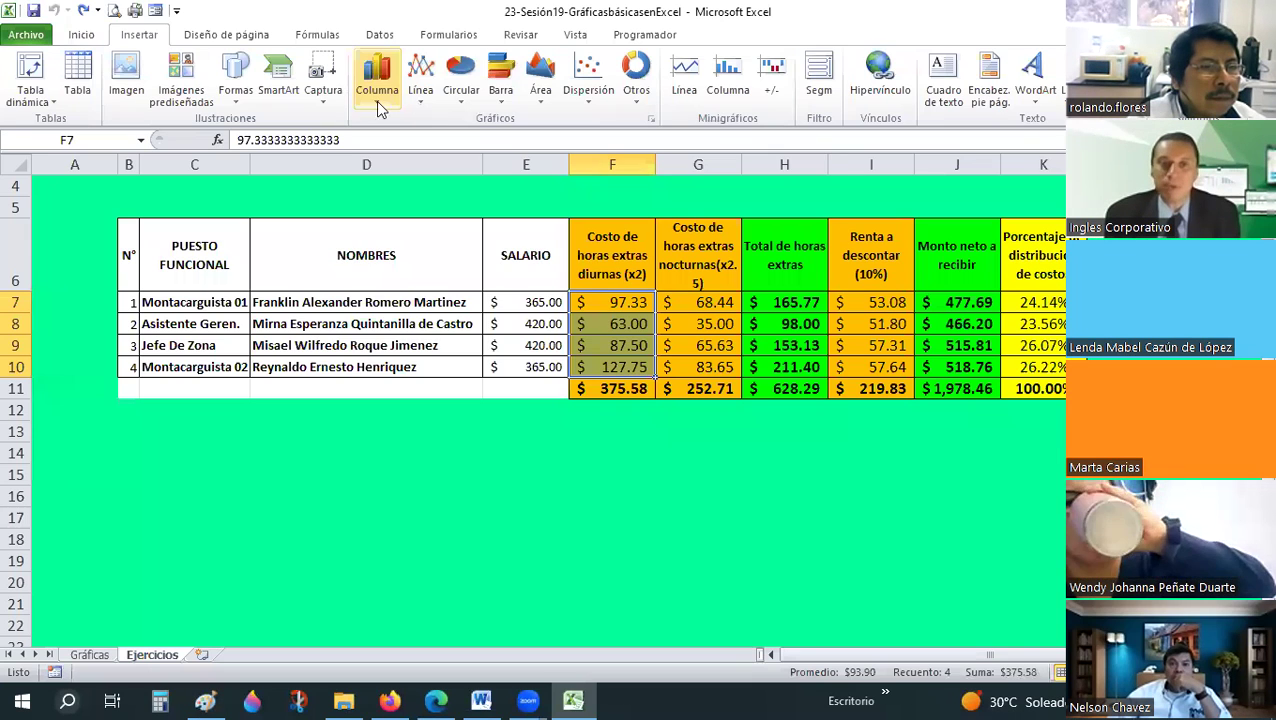
Preview the Columna, Barra, Línea, Área, Otros and Circular chart galleries in turn
left_click(376, 101)
left_click(500, 100)
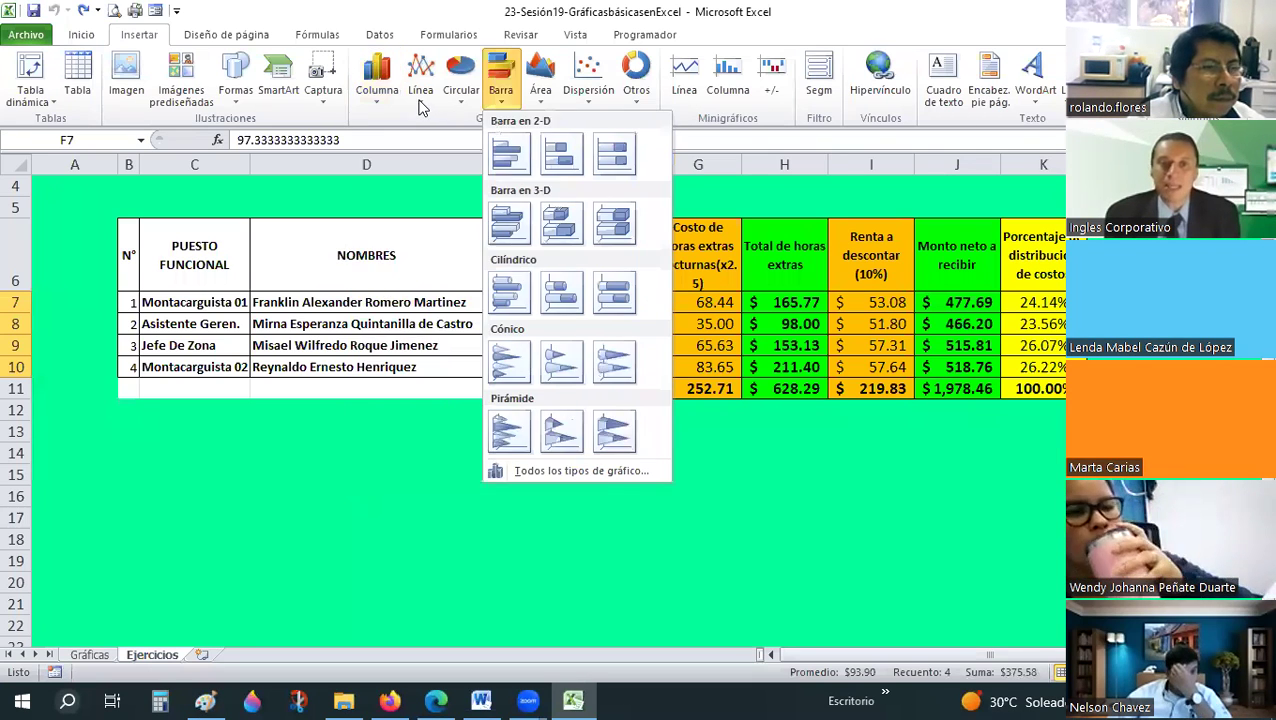
left_click(420, 95)
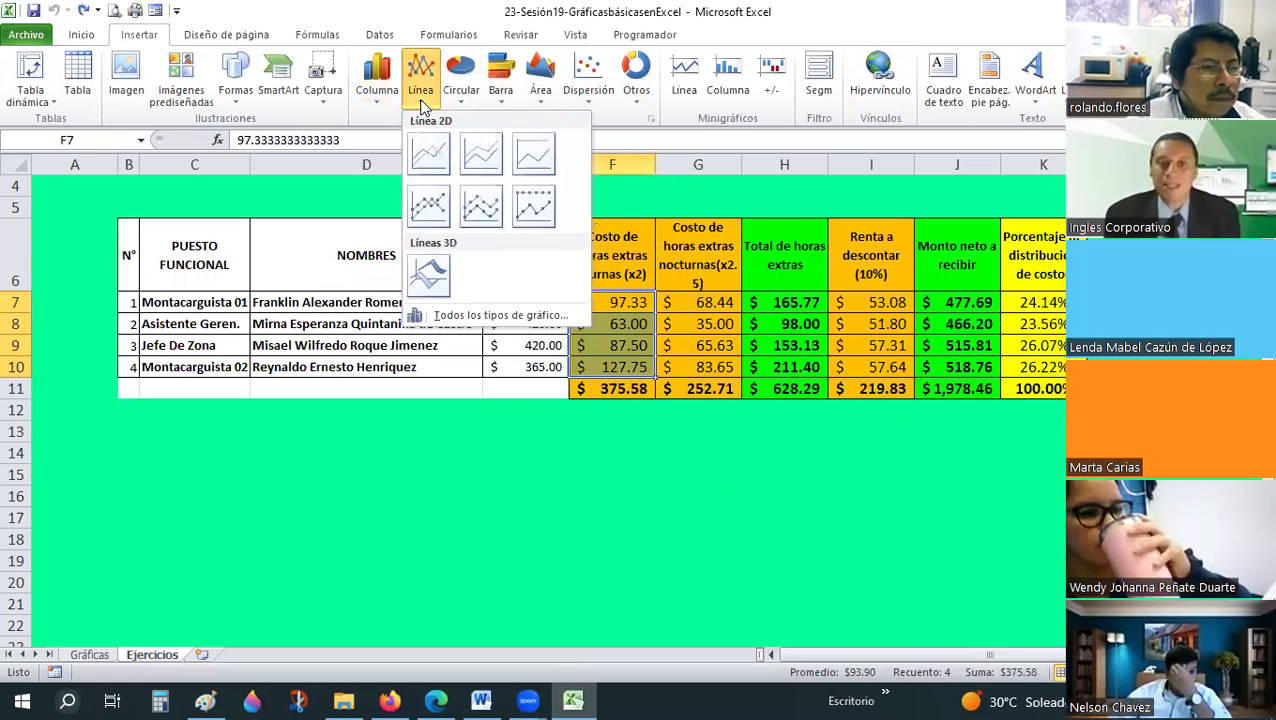
left_click(540, 90)
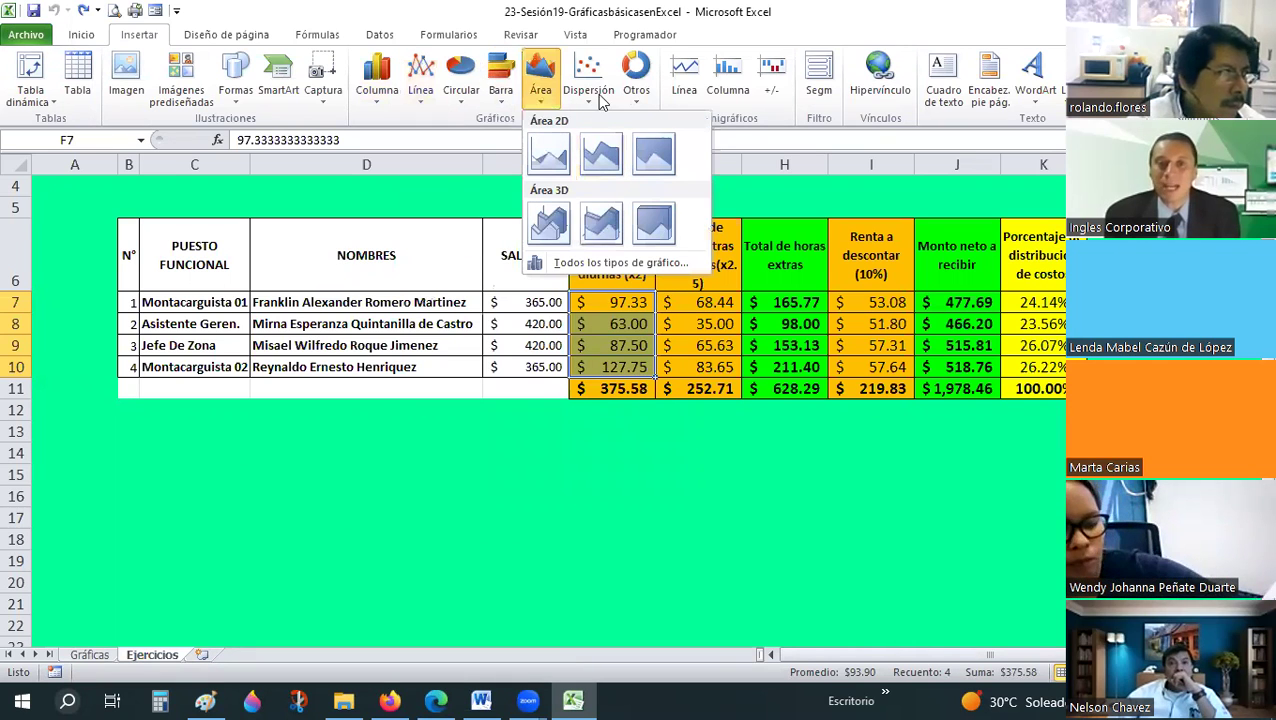
left_click(638, 99)
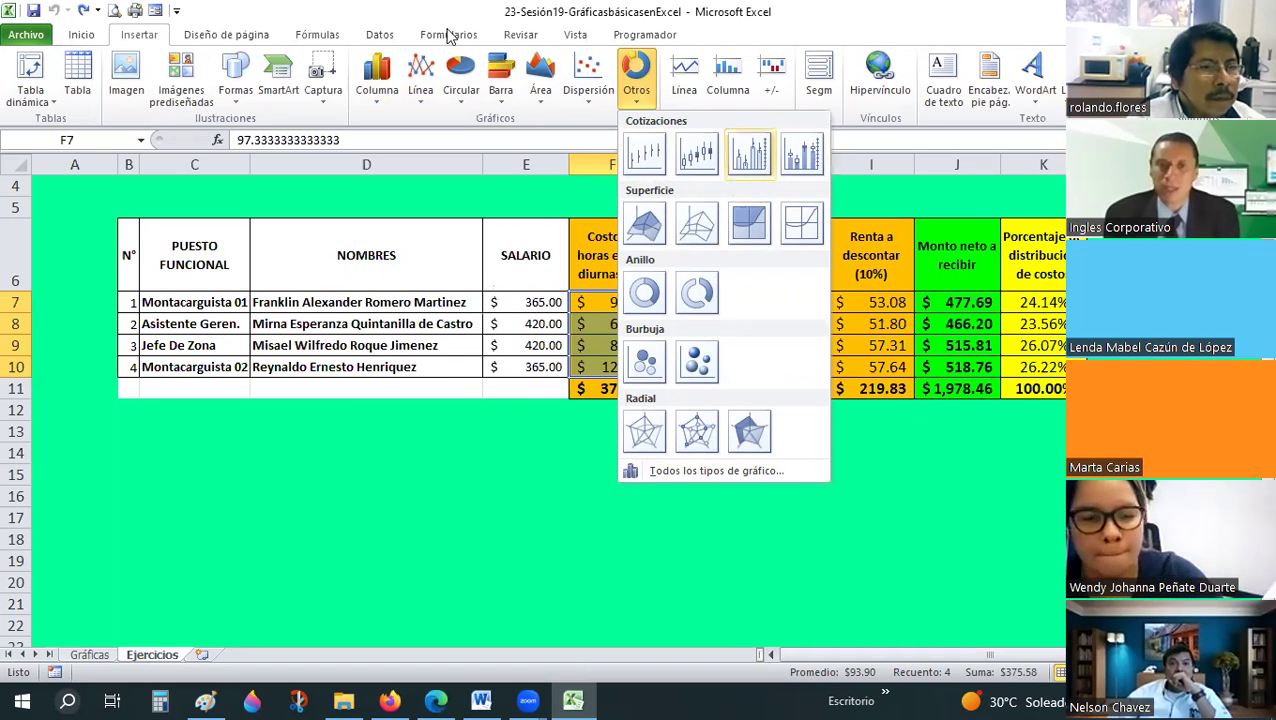
left_click(466, 112)
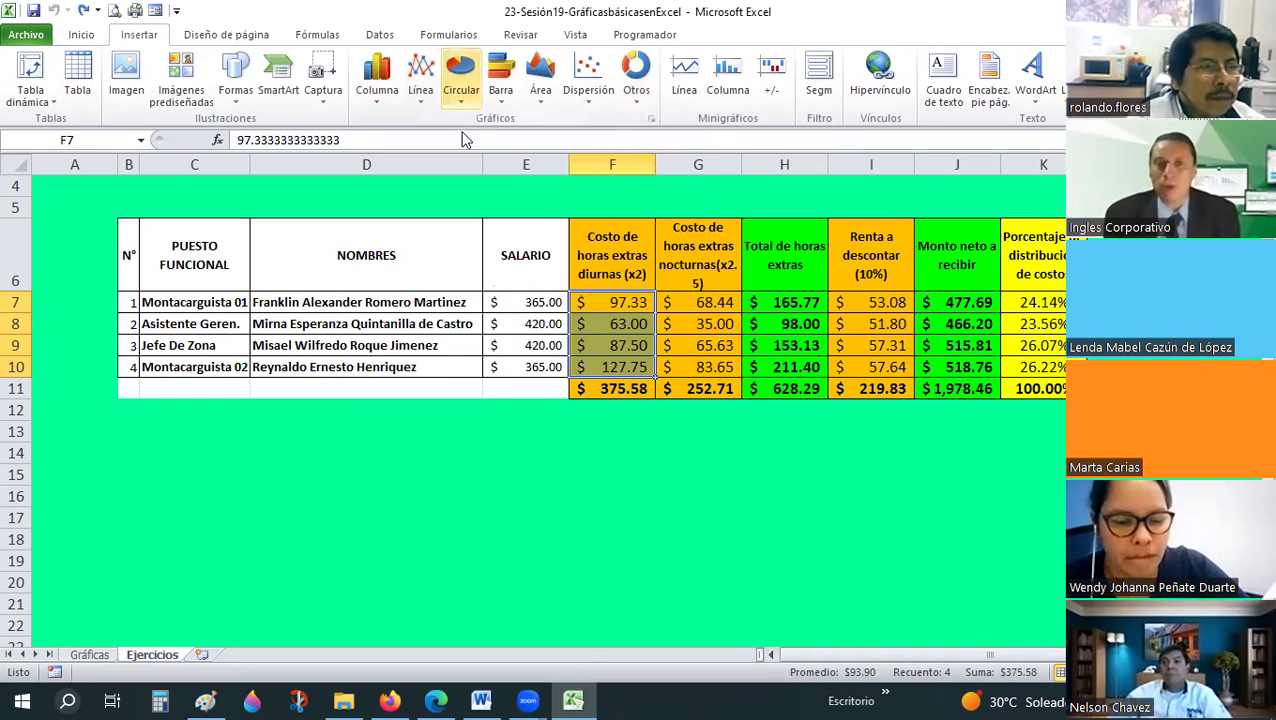
left_click(461, 80)
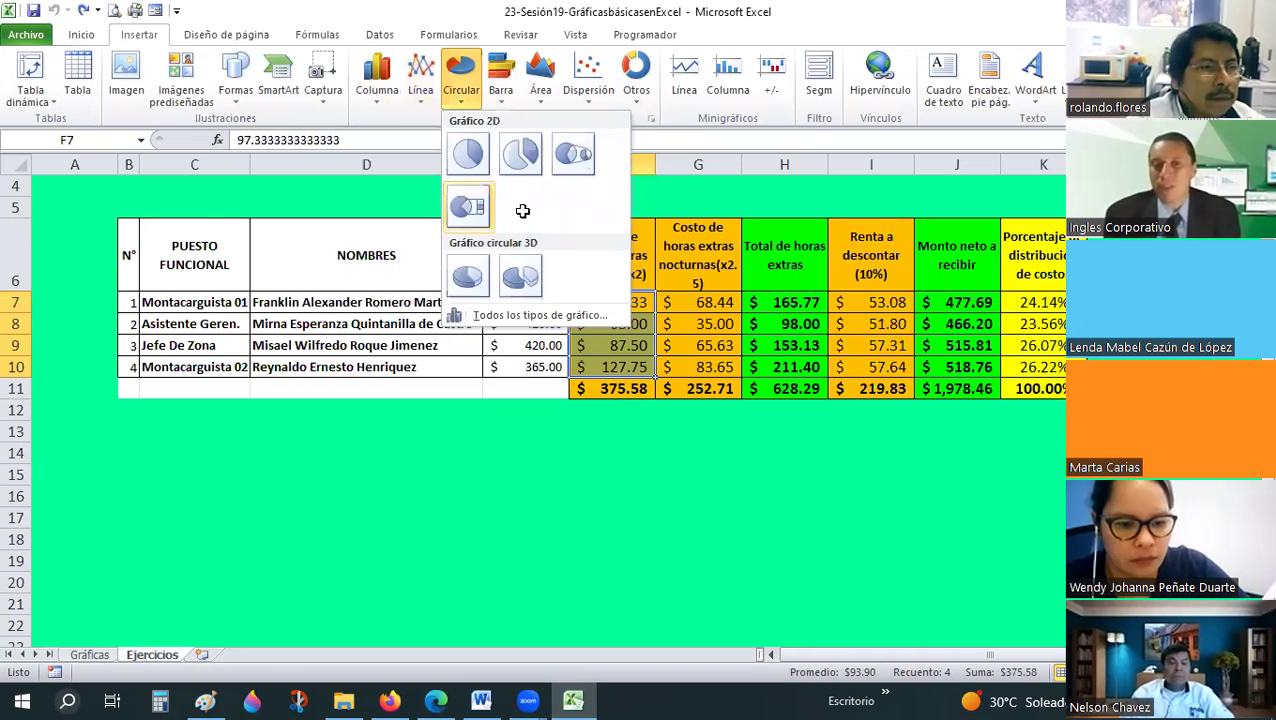
In Paint, circle the series editing area and sketch a dollar mark under Series1
key("alt+Tab")
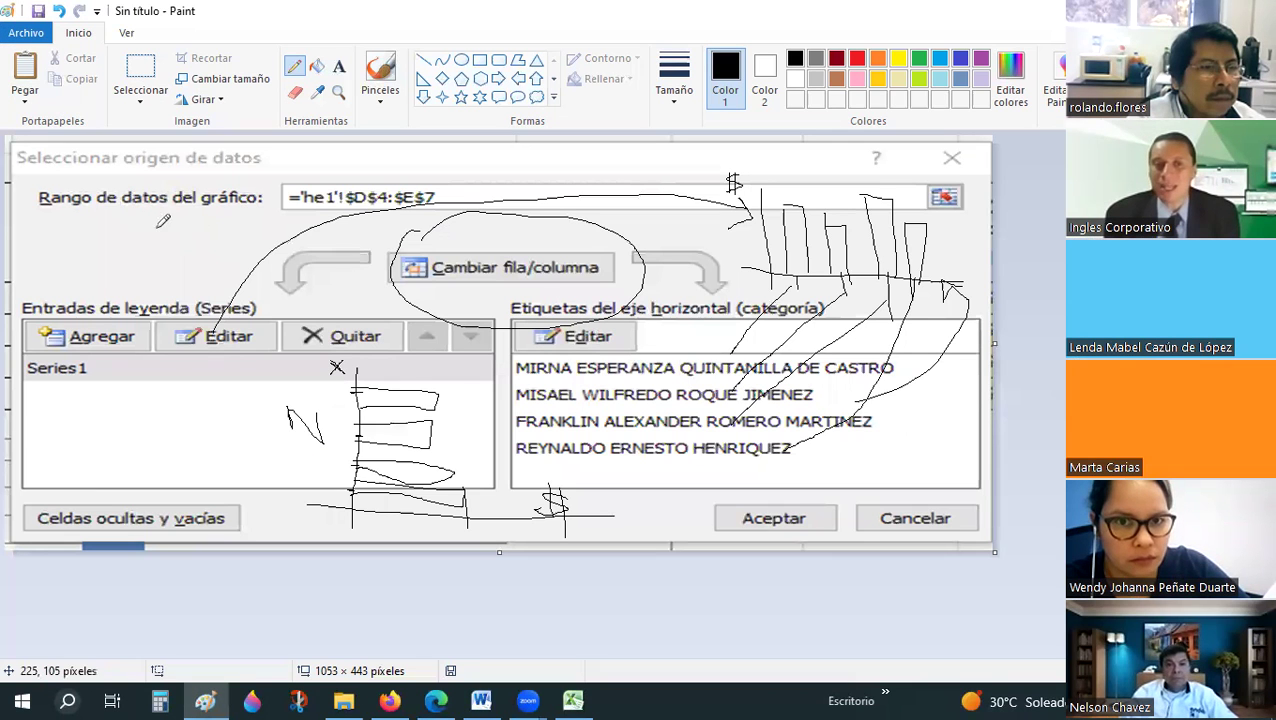
mouse_move(140, 222)
left_mouse_down()
mouse_move(110, 232)
mouse_move(96, 292)
left_mouse_up()
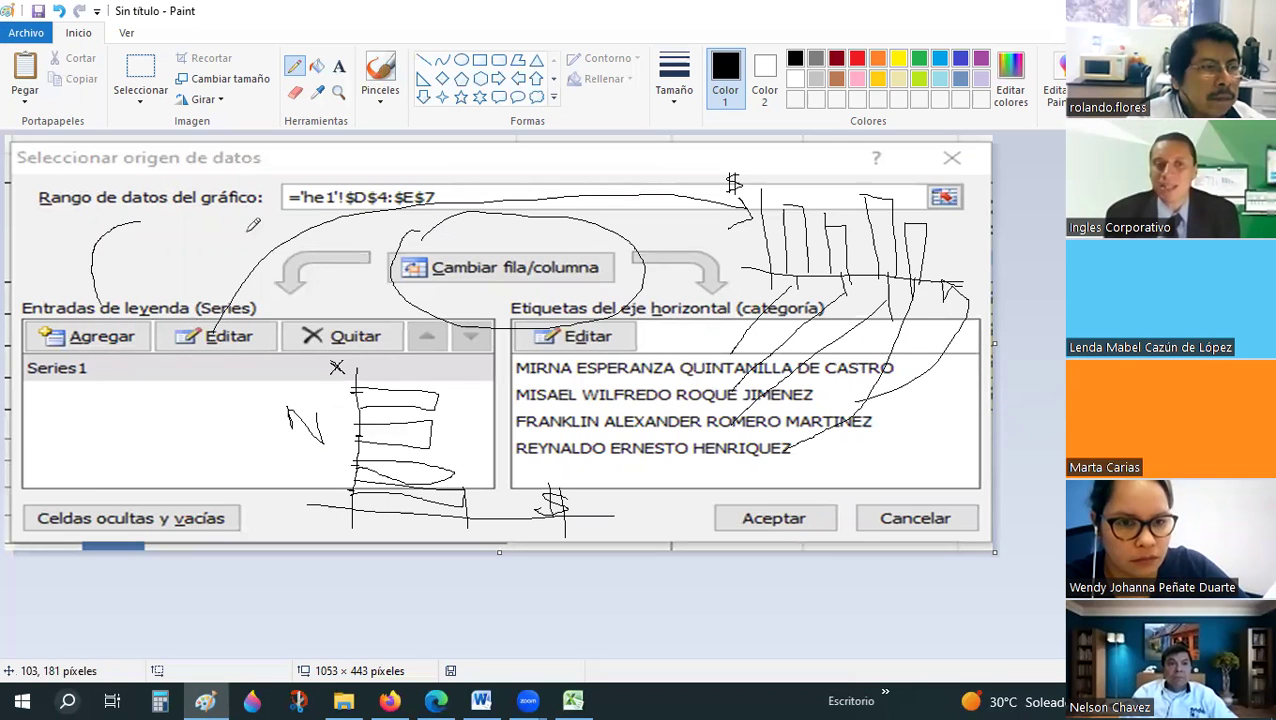
left_click_drag(143, 213, 229, 349)
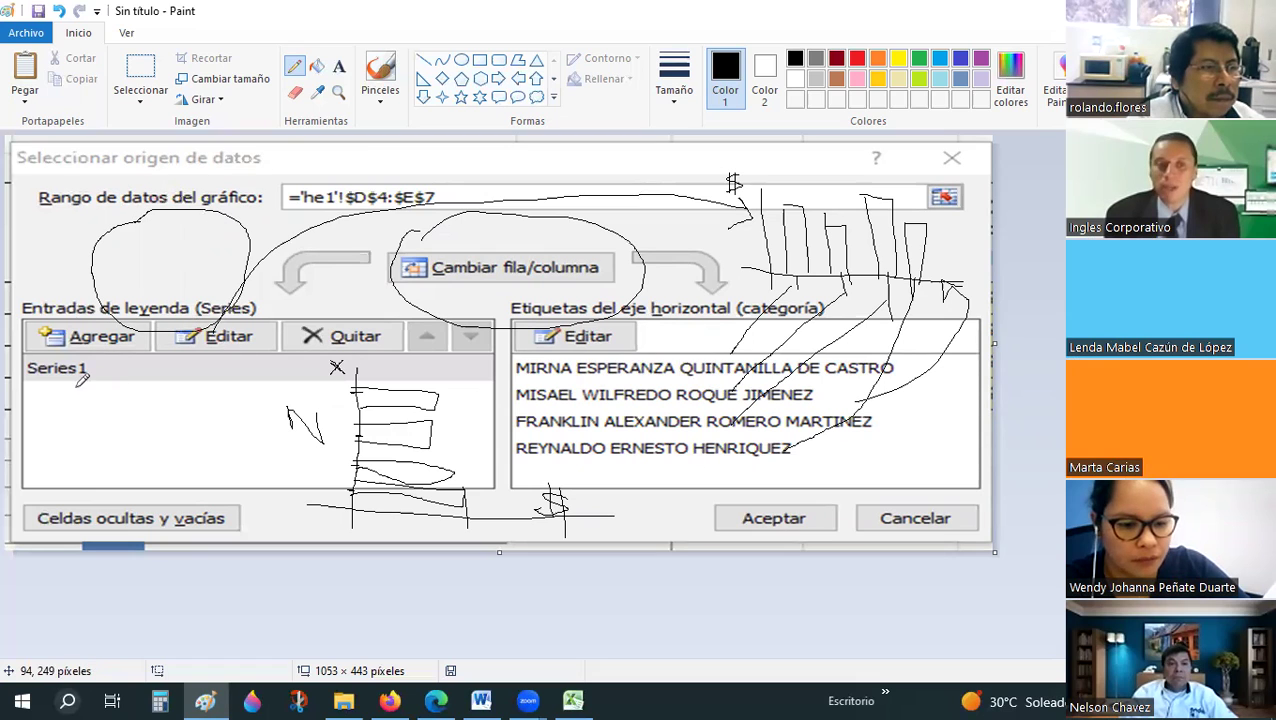
mouse_move(94, 368)
left_mouse_down()
mouse_move(98, 402)
mouse_move(118, 378)
mouse_move(120, 396)
mouse_move(155, 412)
left_mouse_up()
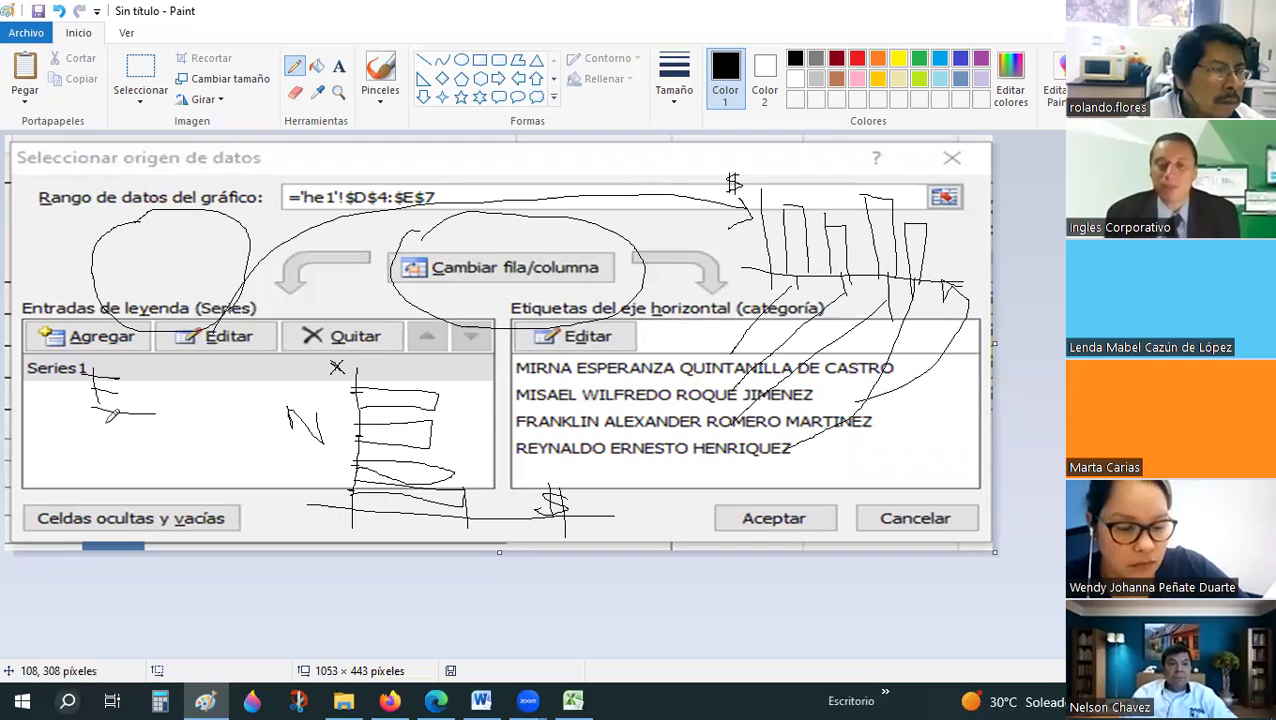
Check cell F8's 63.00 value in Excel, then scribble letters under Series1 in Paint
key("alt+Tab")
left_click(605, 323)
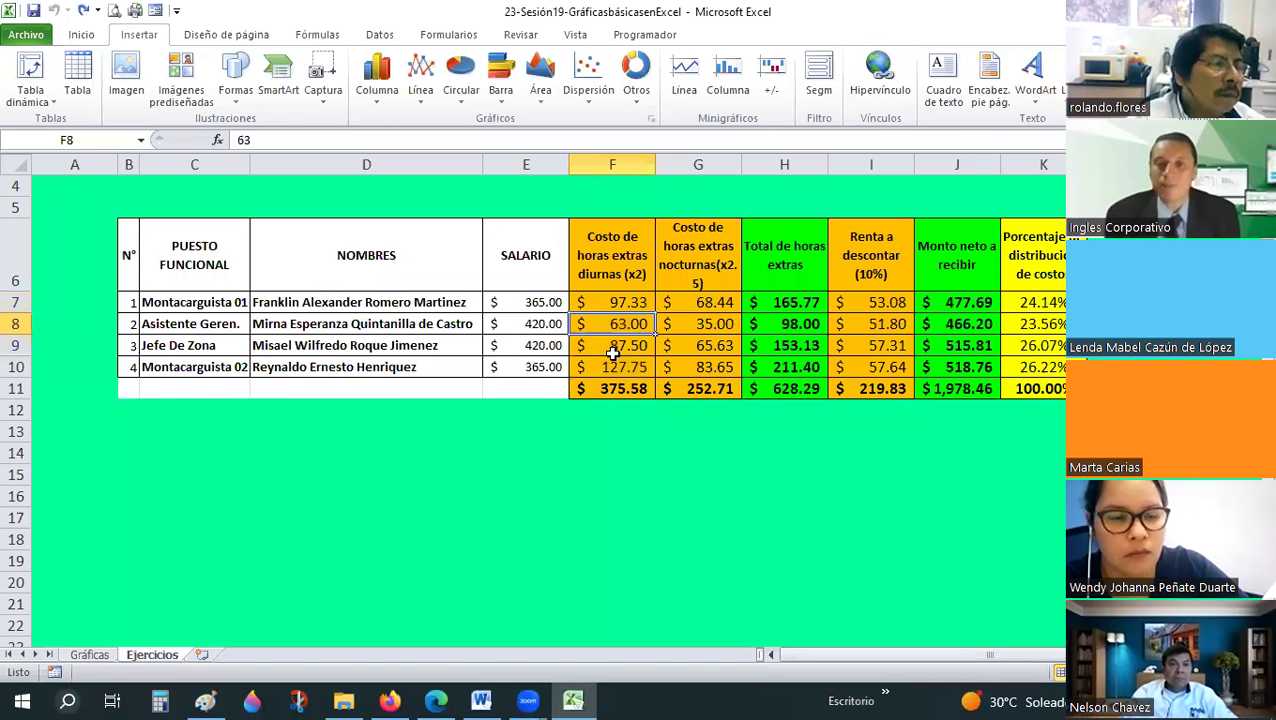
key("alt+Tab")
left_click_drag(150, 378, 145, 478)
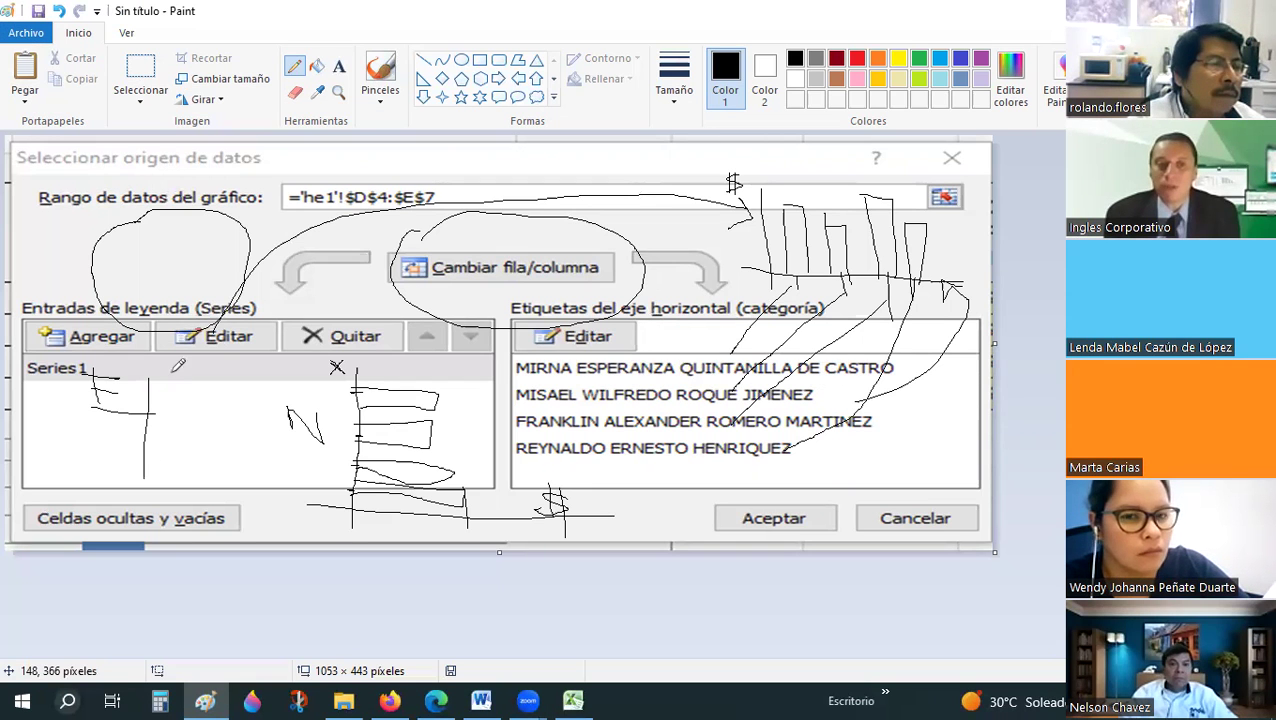
mouse_move(167, 376)
left_mouse_down()
mouse_move(244, 398)
mouse_move(258, 494)
left_mouse_up()
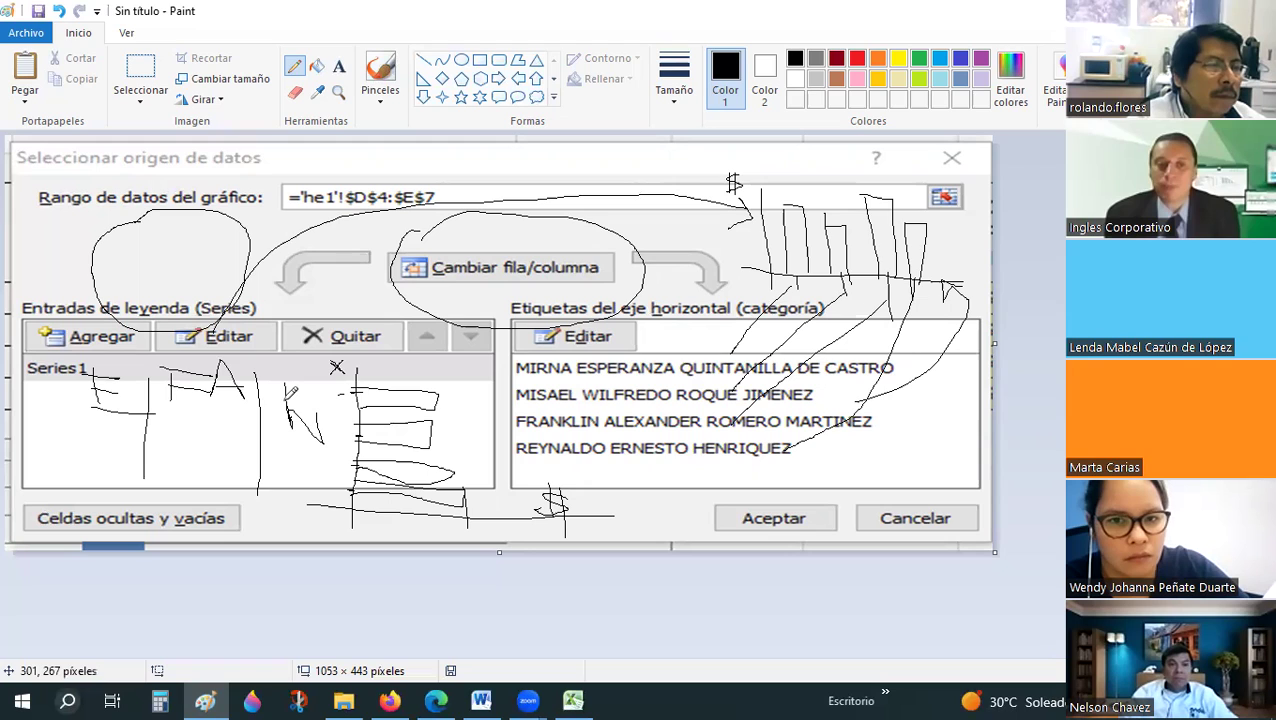
mouse_move(296, 405)
left_mouse_down()
mouse_move(330, 380)
mouse_move(345, 405)
left_mouse_up()
Draw a cross of pencil strokes inside the left circle
left_click_drag(178, 280, 145, 212)
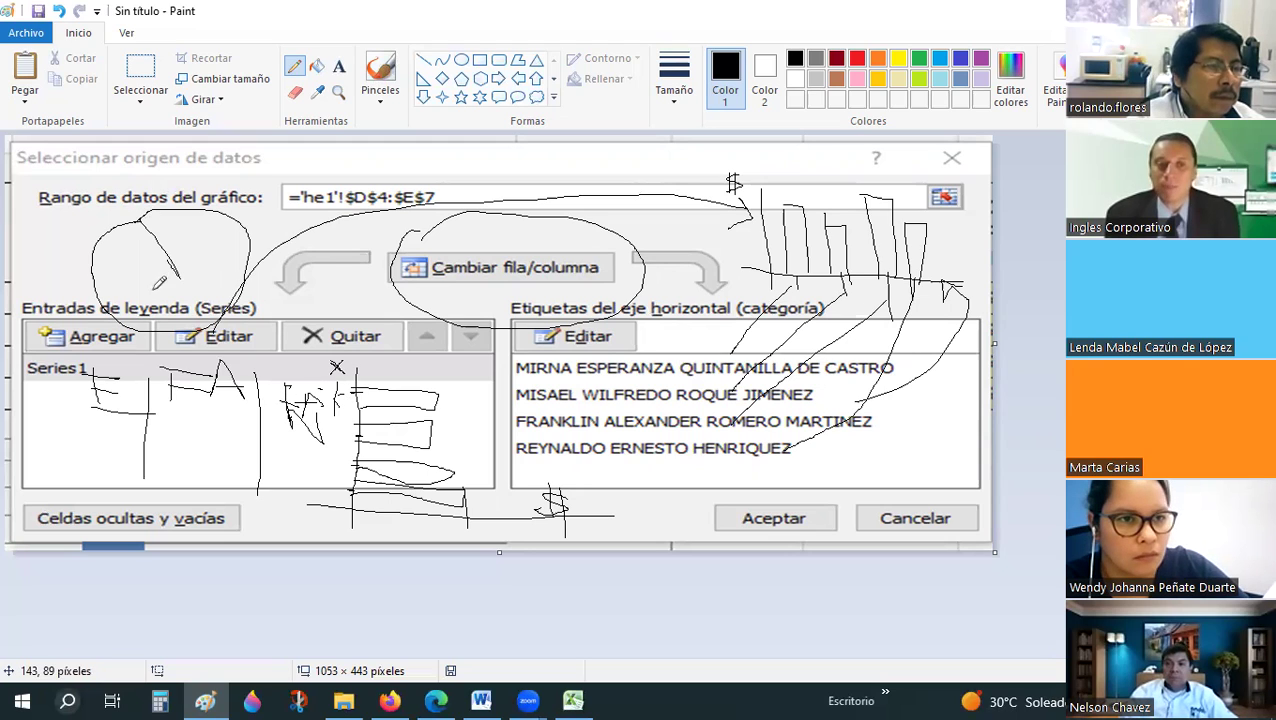
left_click_drag(222, 244, 150, 281)
left_click_drag(162, 345, 179, 214)
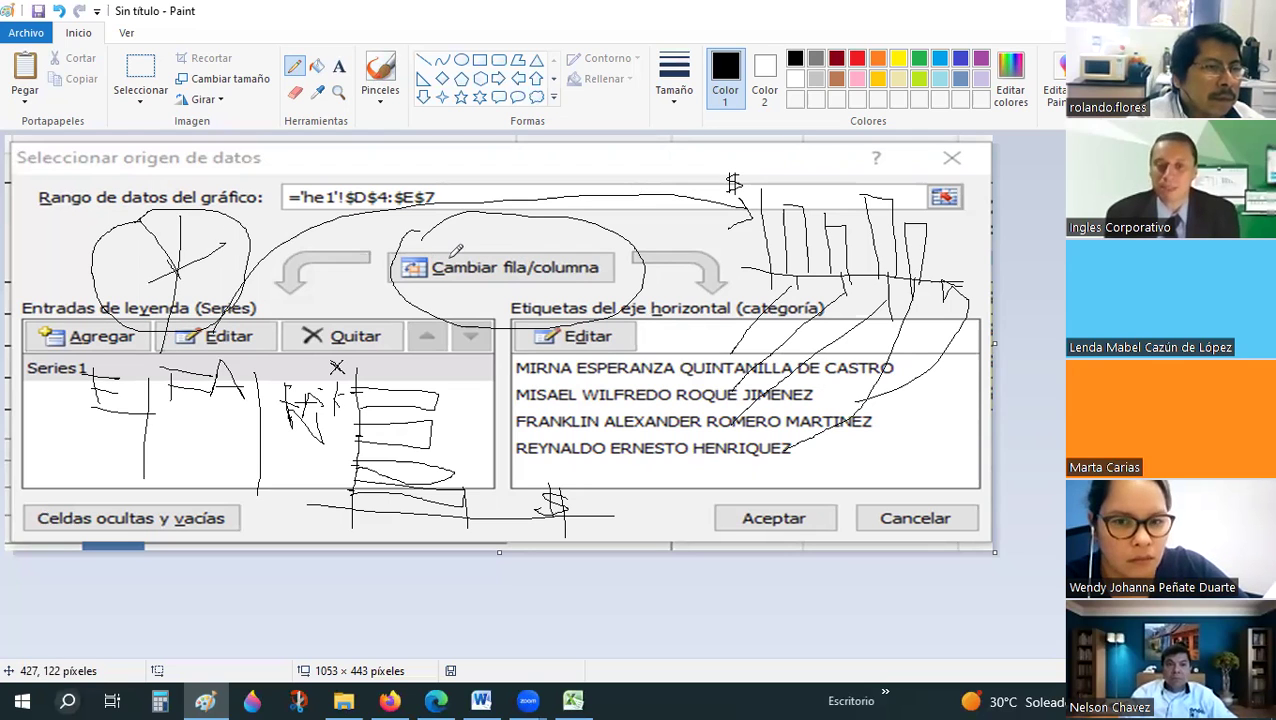
Return to Excel, open the Gráficas sheet and scroll down past the Seleccionar datos screenshots
key("alt+Tab")
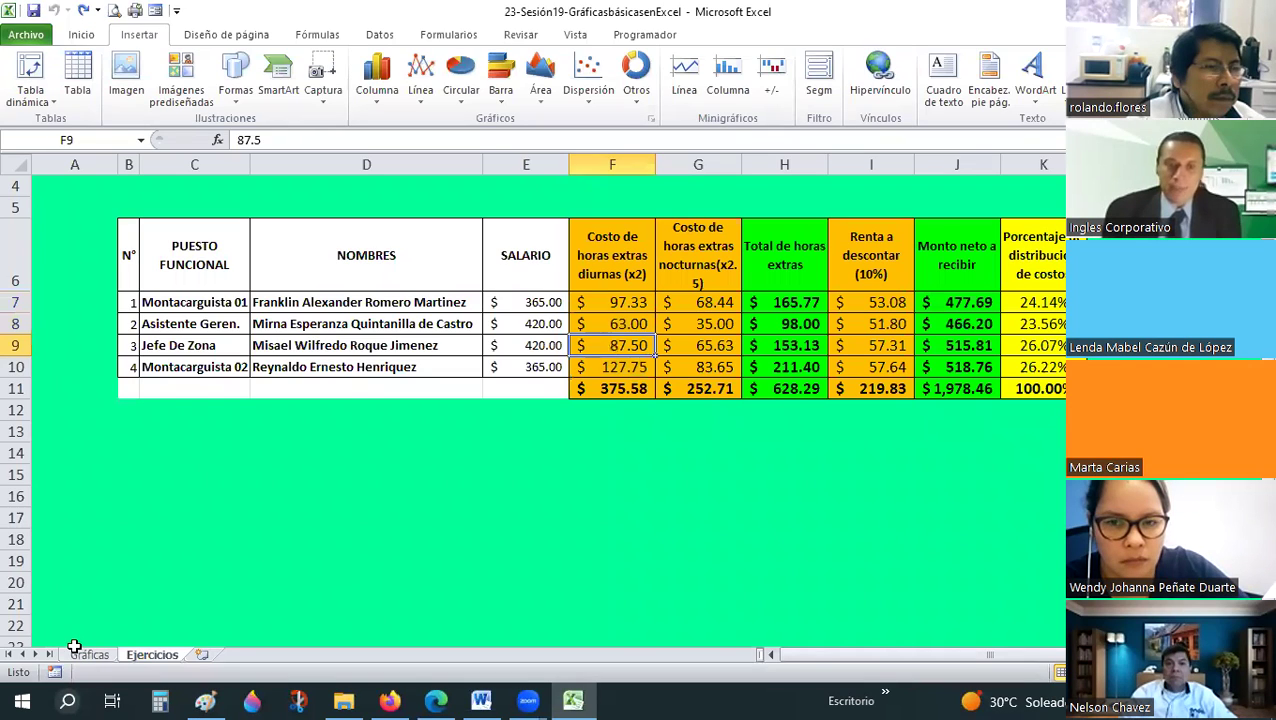
left_click(89, 654)
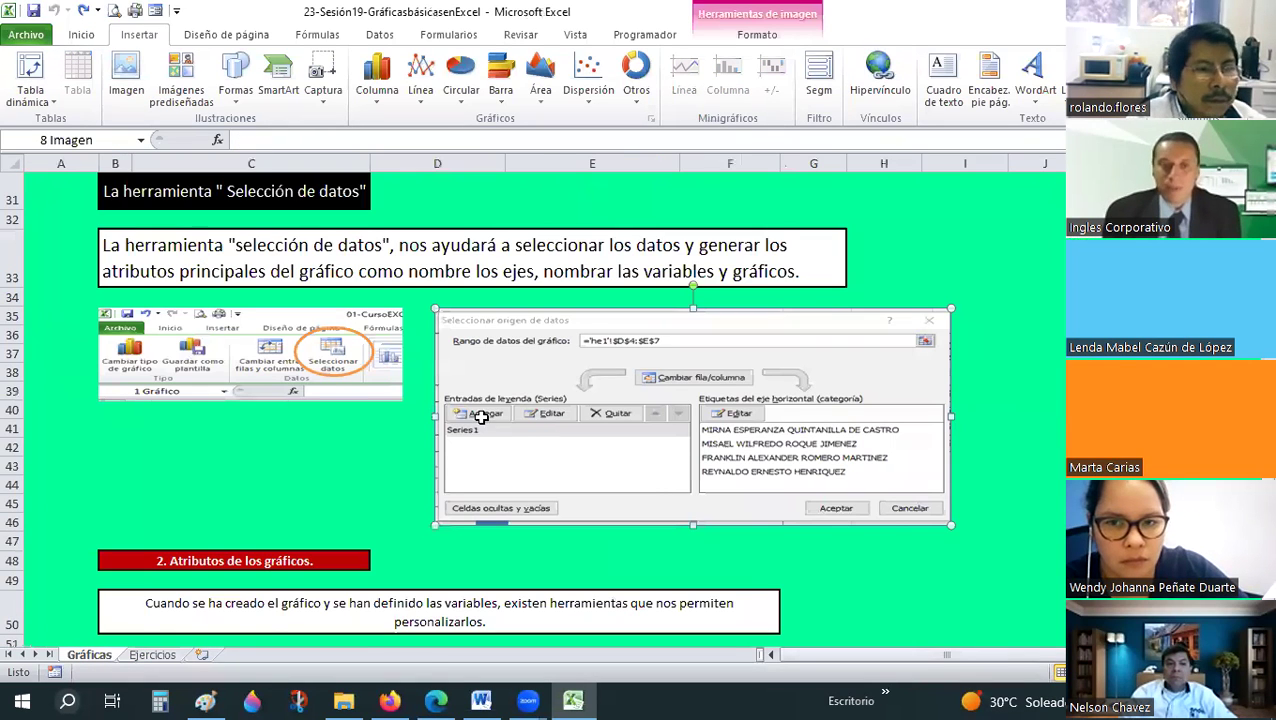
scroll(480, 416, "down", 1)
left_click(385, 366)
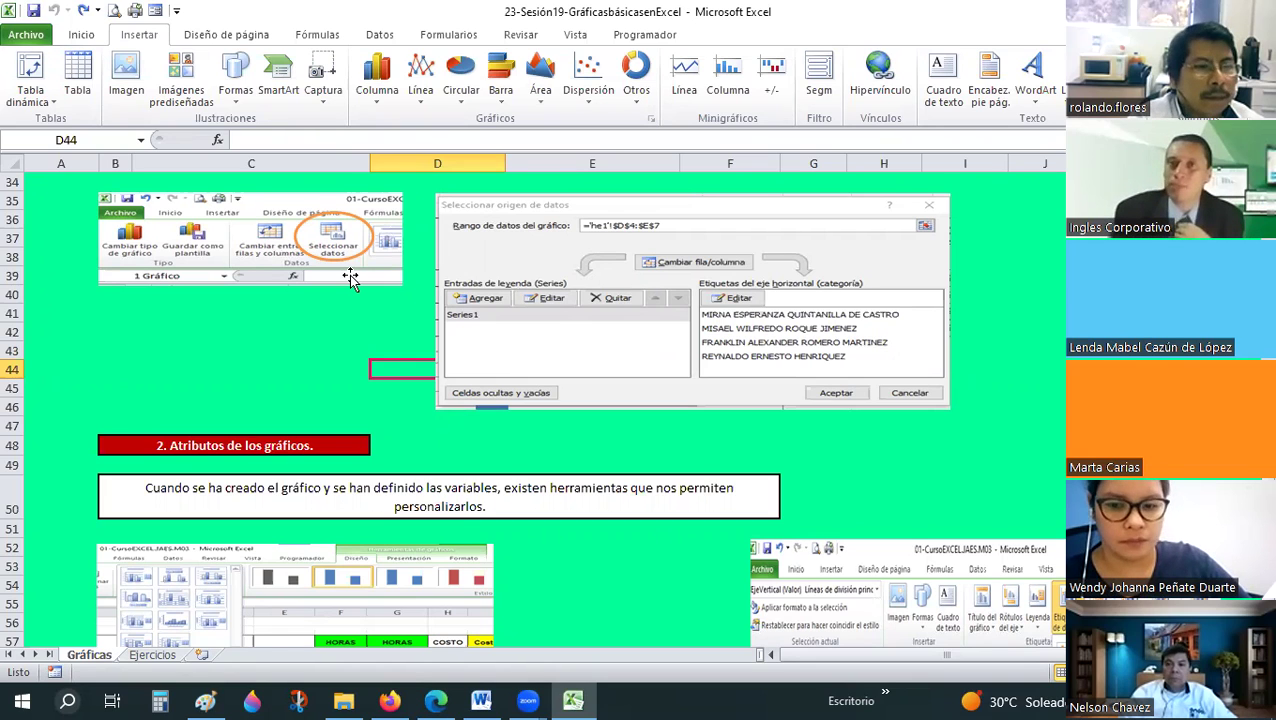
scroll(349, 274, "down", 1)
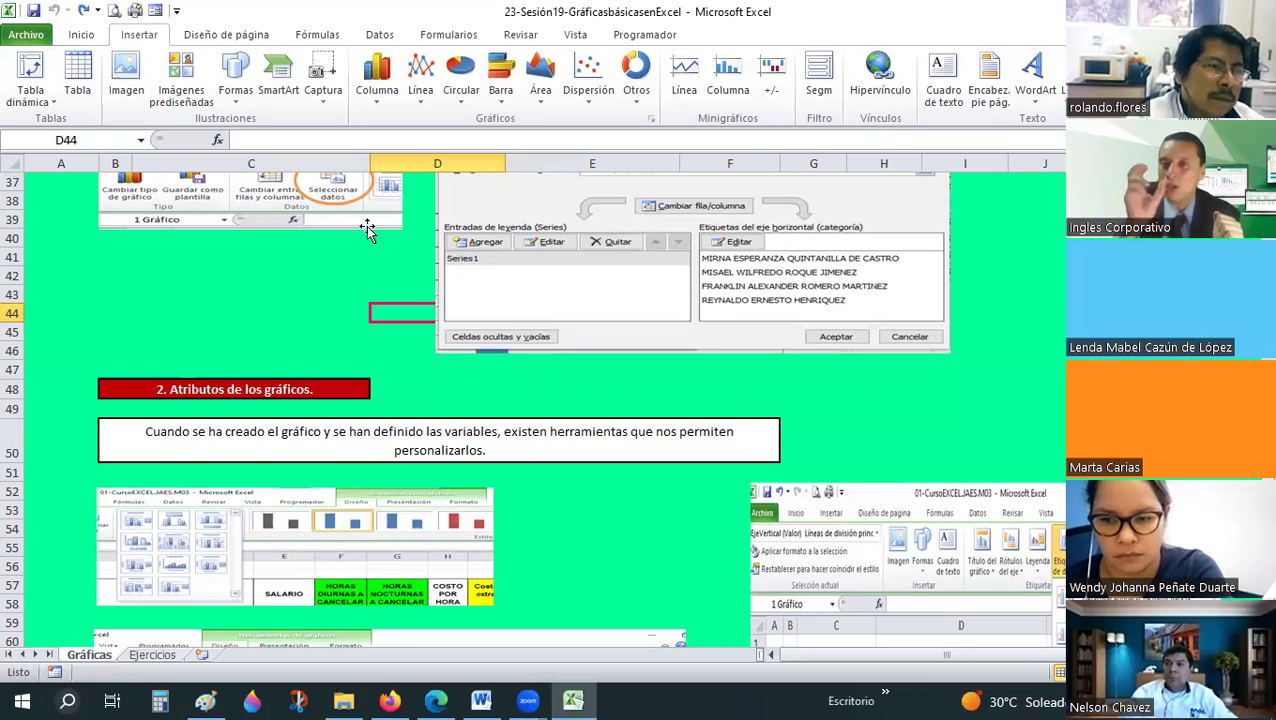
Scroll the Gráficas sheet down to section 2 with the Diseño and Presentación screenshots
left_click(310, 291)
scroll(310, 291, "down", 1)
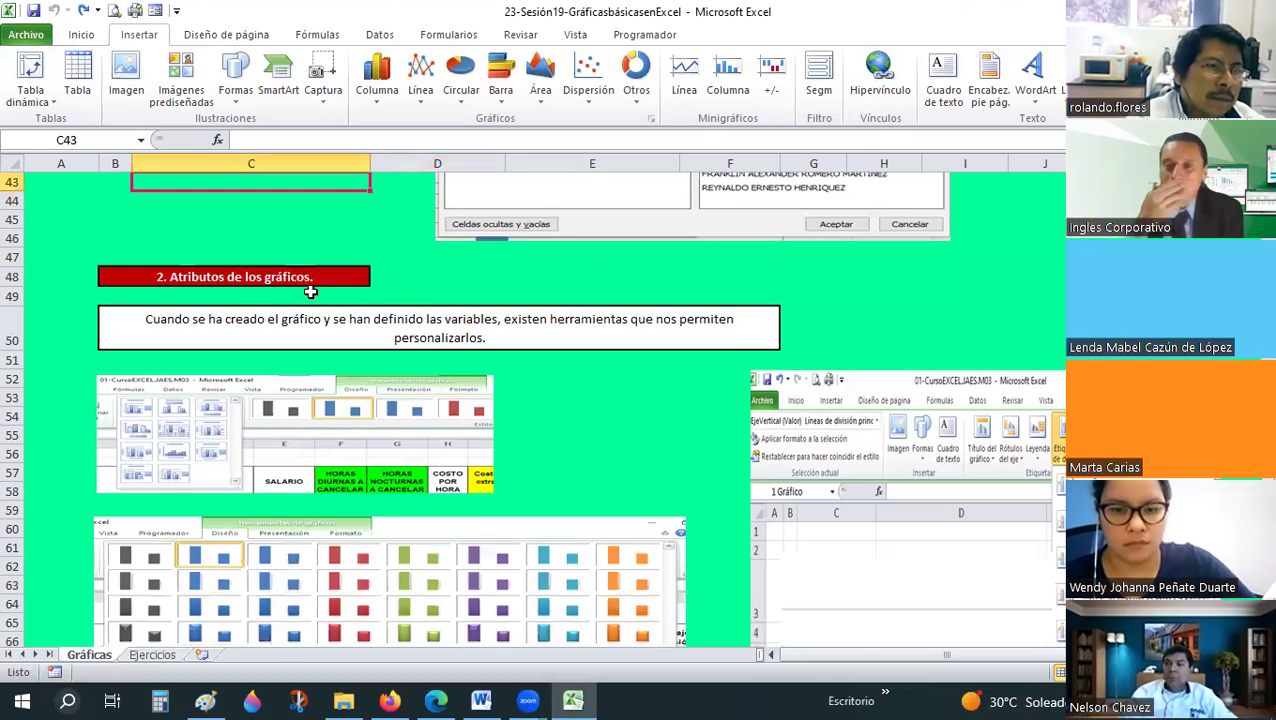
scroll(310, 291, "down", 1)
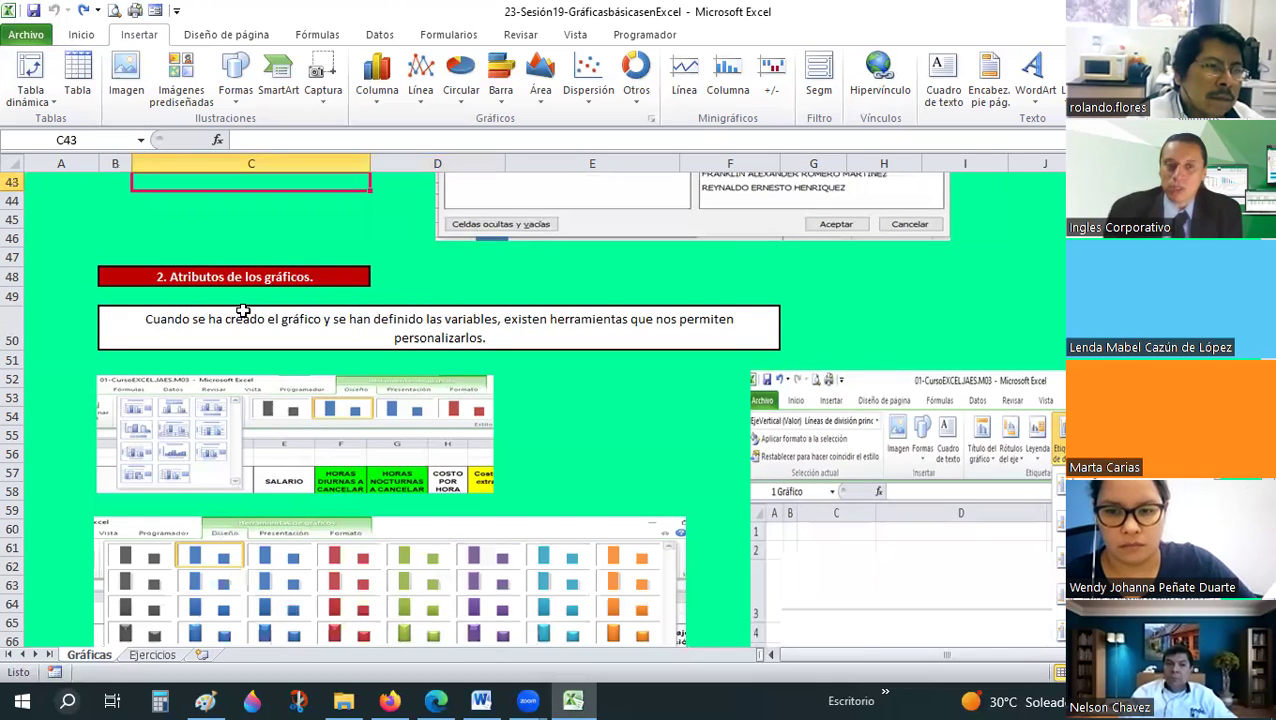
scroll(243, 311, "down", 1)
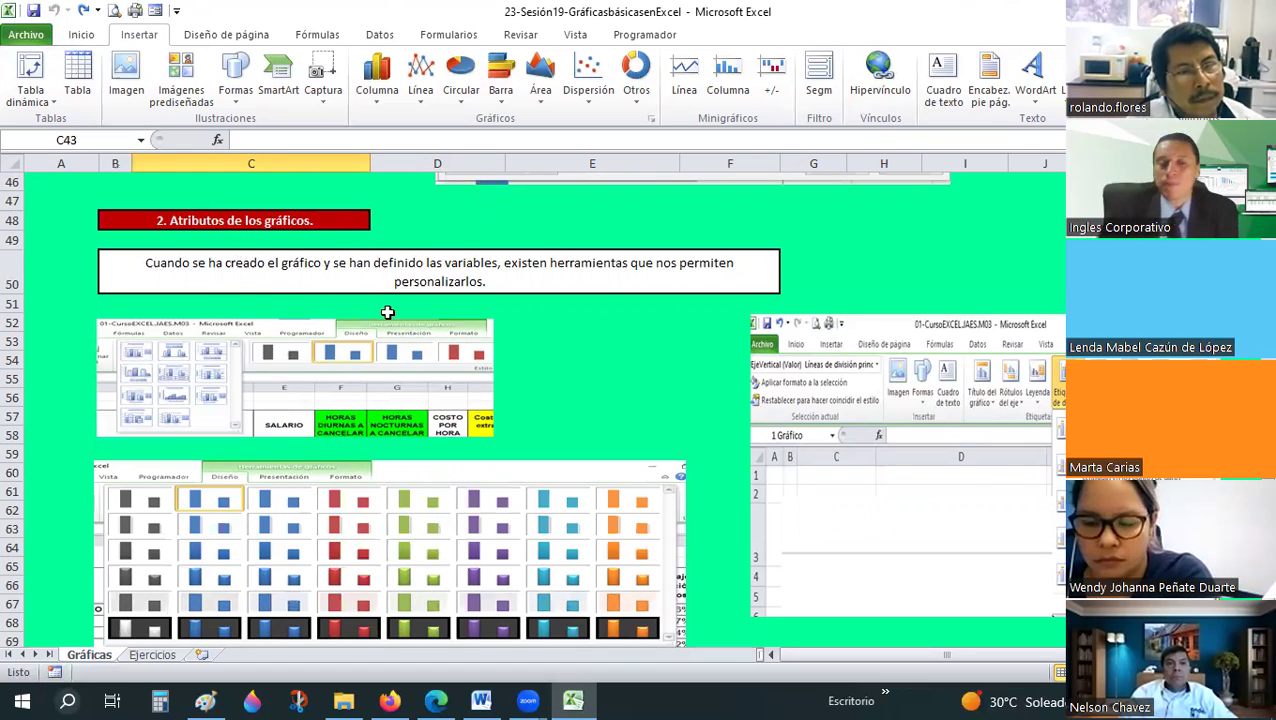
scroll(387, 313, "down", 1)
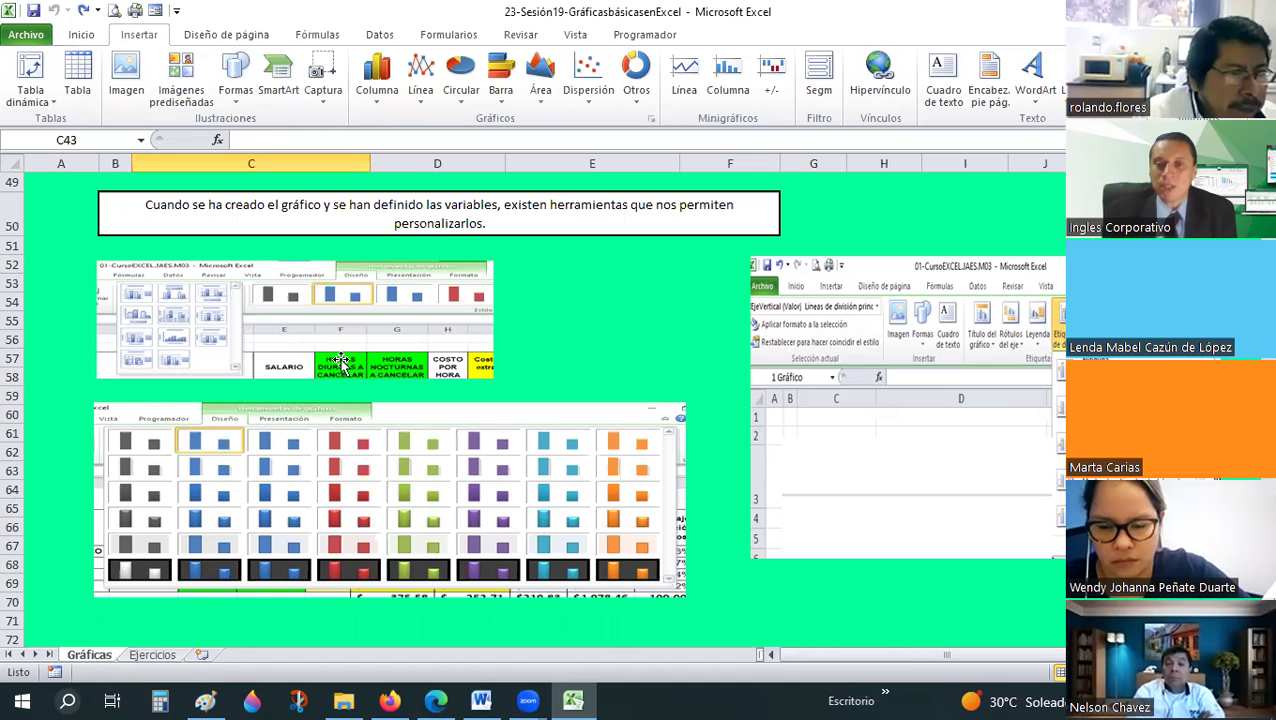
Scroll right until the Etiquetas de datos menu screenshot is fully visible
left_click_drag(985, 660, 1018, 670)
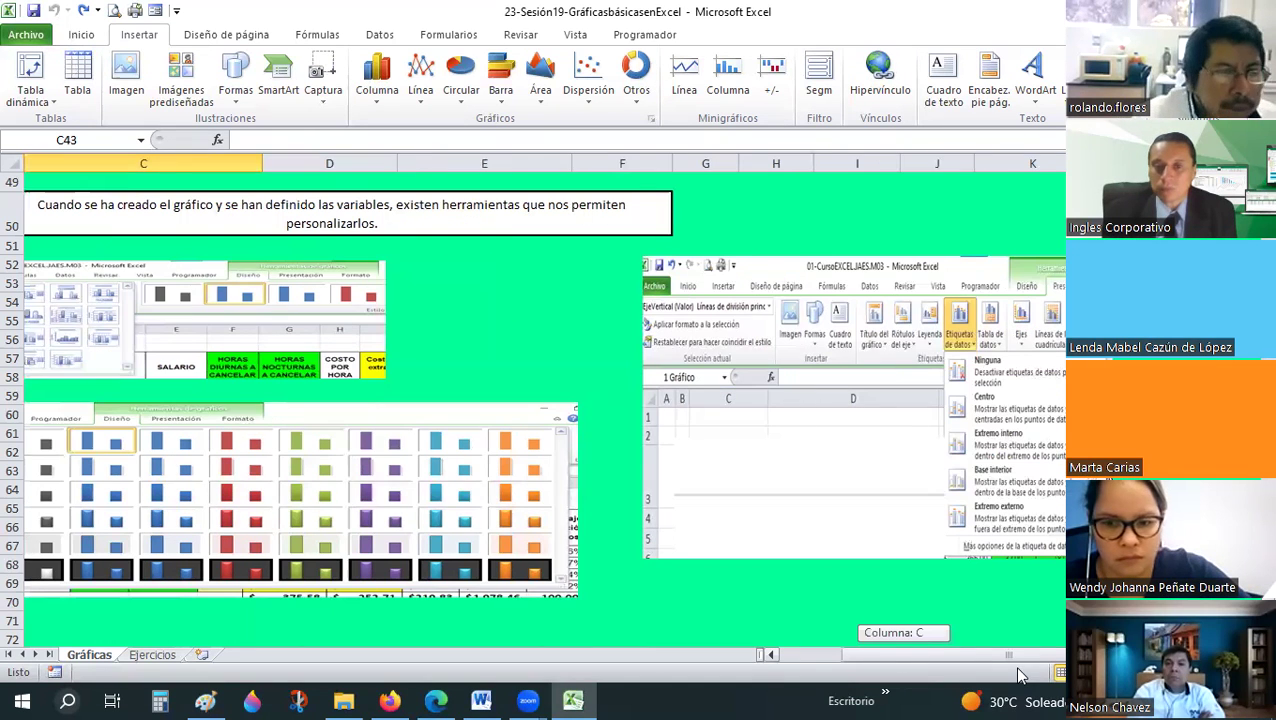
scroll(748, 434, "down", 2)
scroll(663, 275, "up", 1)
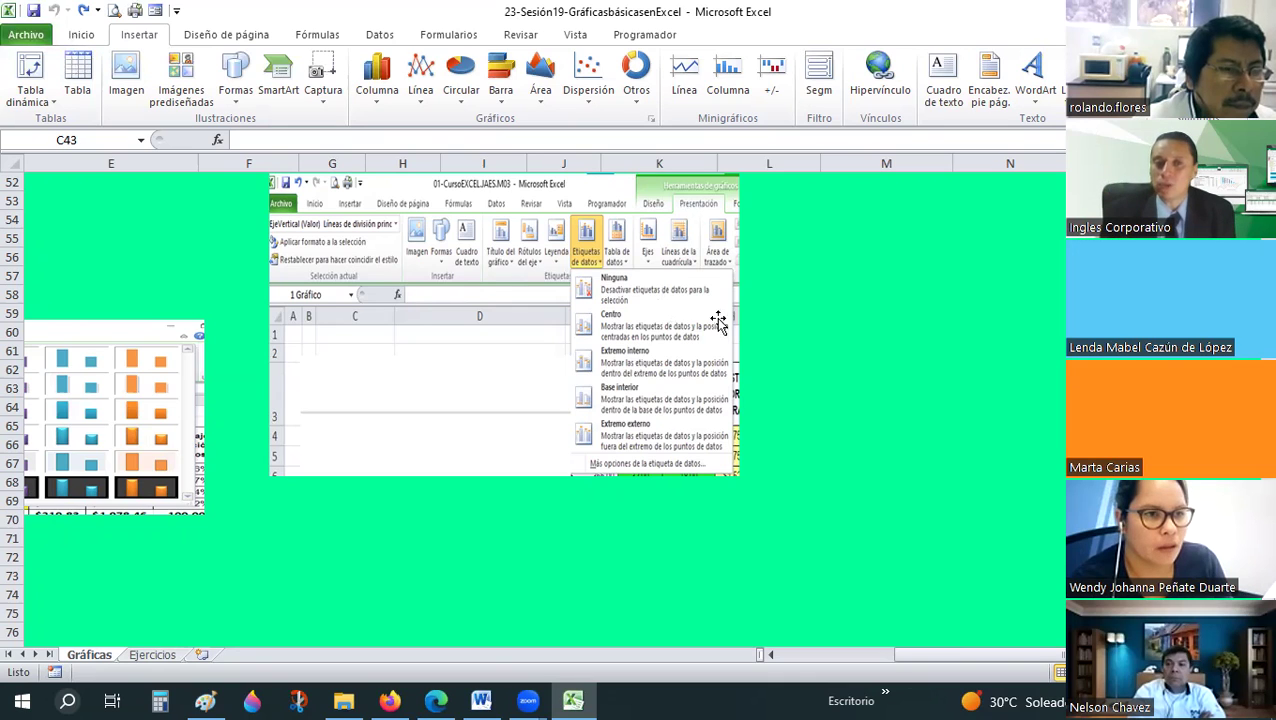
Scroll back left and up to rows 49–72, columns A–J, showing the chart-style galleries
left_click(706, 536)
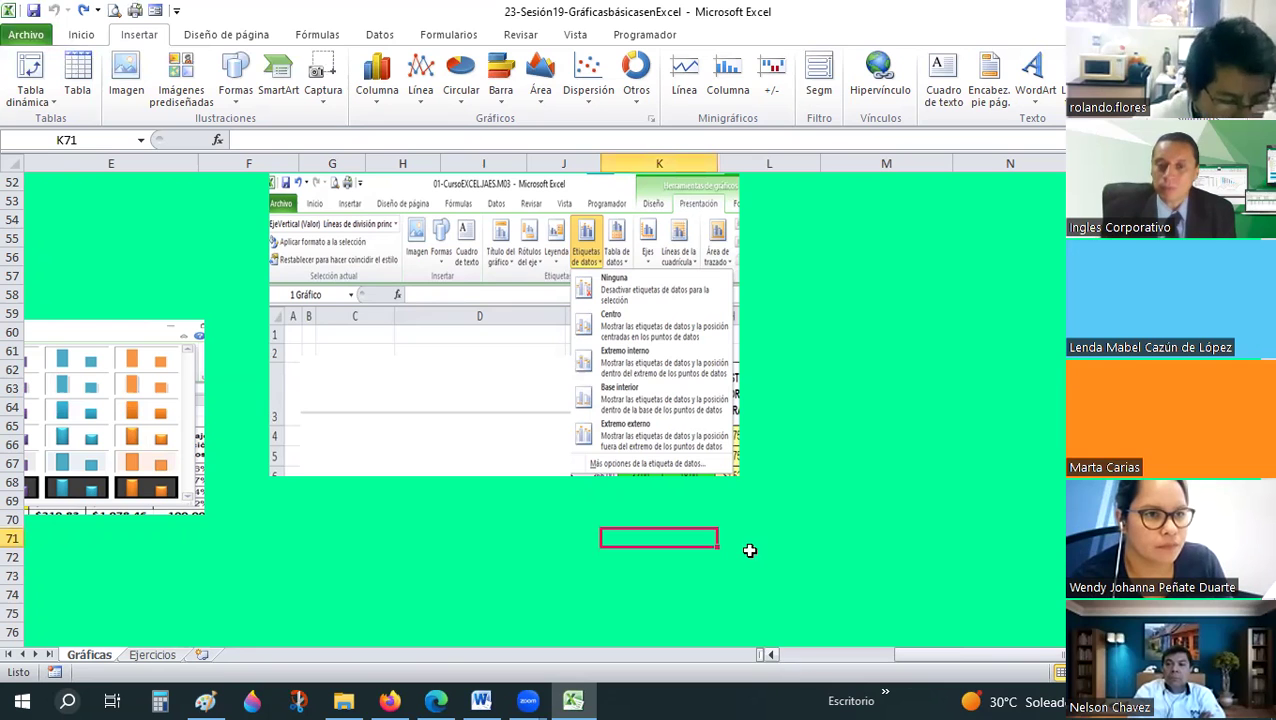
scroll(744, 498, "down", 3)
scroll(744, 498, "left", 2)
scroll(744, 498, "up", 4)
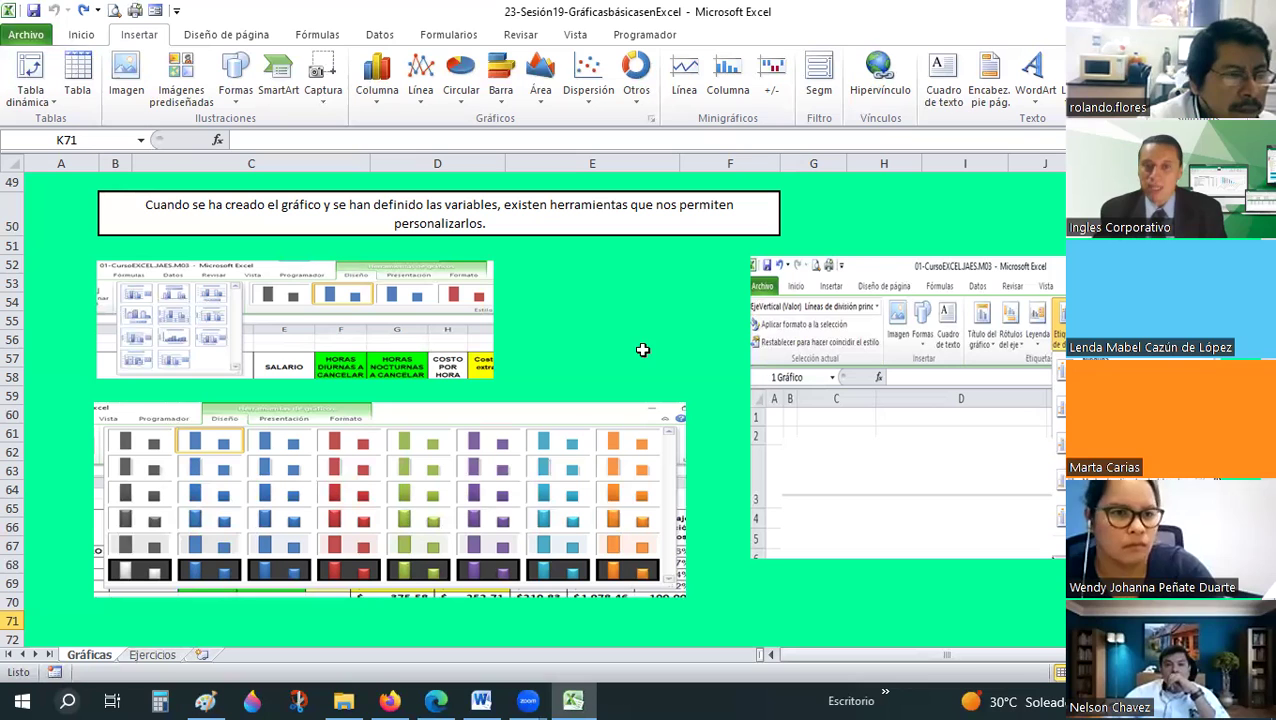
Scroll through the Gráficas sheet, then switch to the Ejercicios sheet's payroll table
left_click(592, 358)
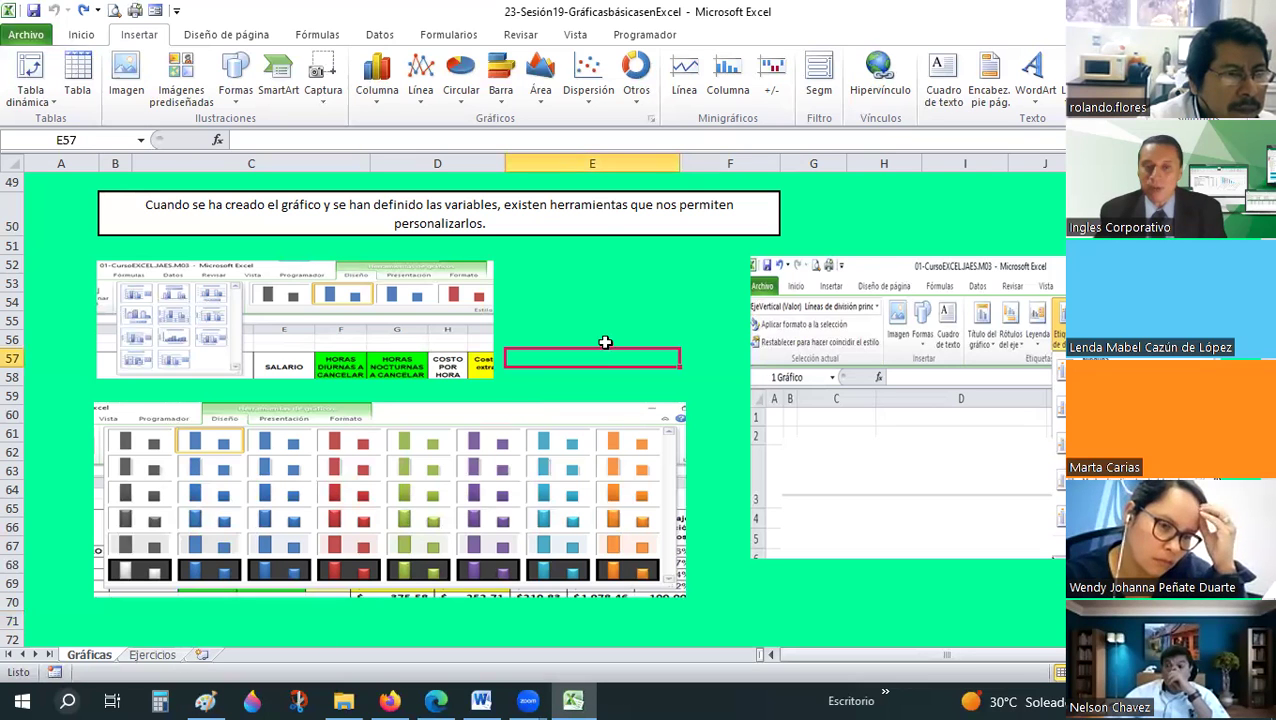
scroll(605, 343, "up", 13)
scroll(605, 343, "up", 3)
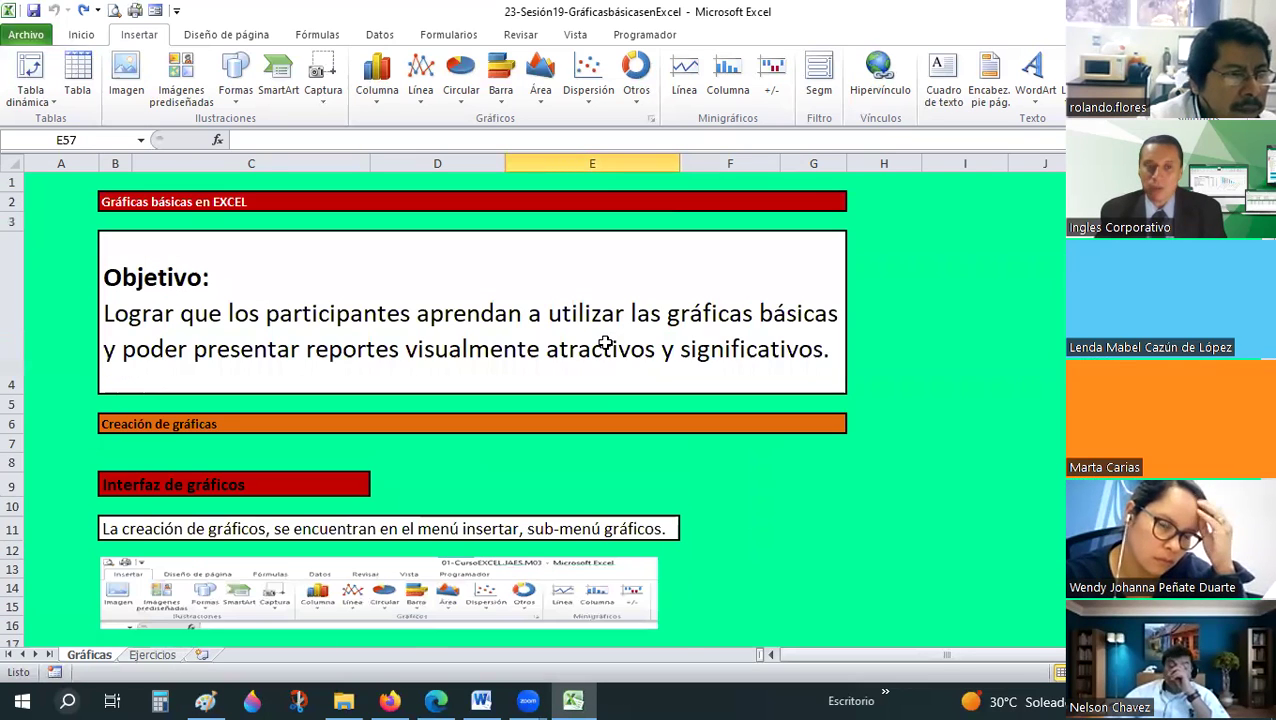
scroll(605, 343, "down", 1)
scroll(605, 343, "down", 6)
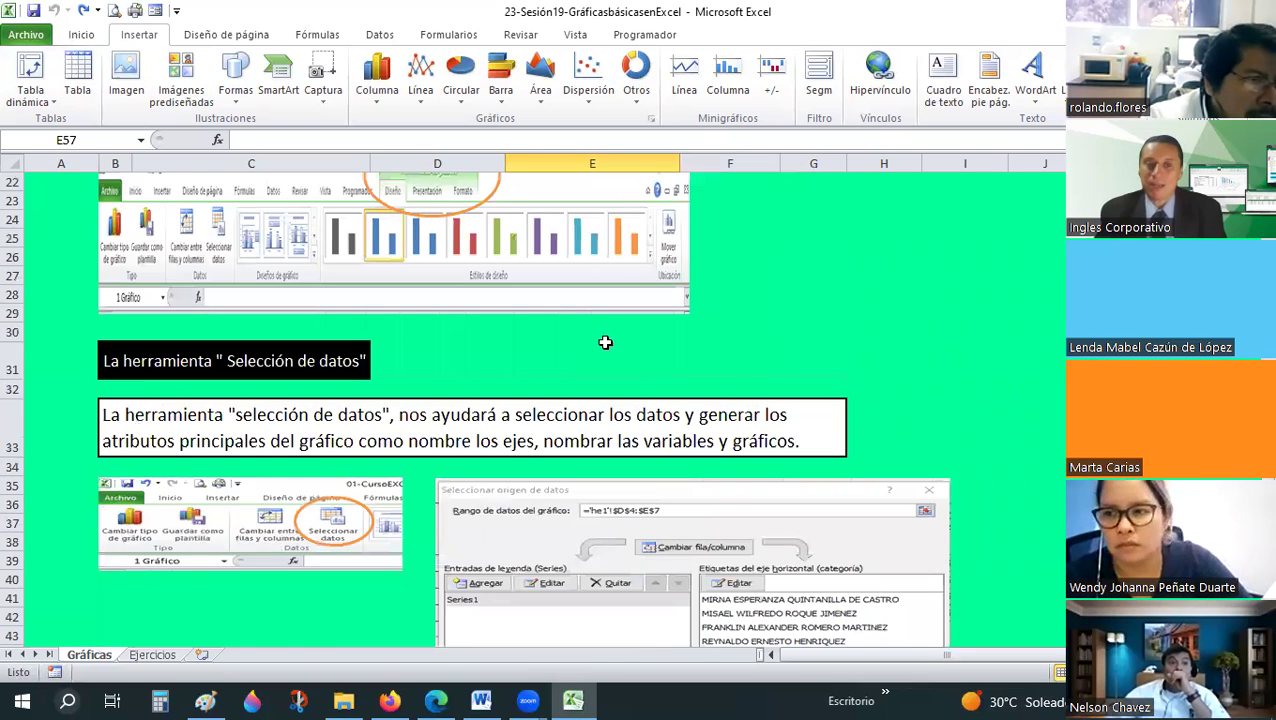
scroll(605, 343, "down", 3)
scroll(200, 454, "down", 5)
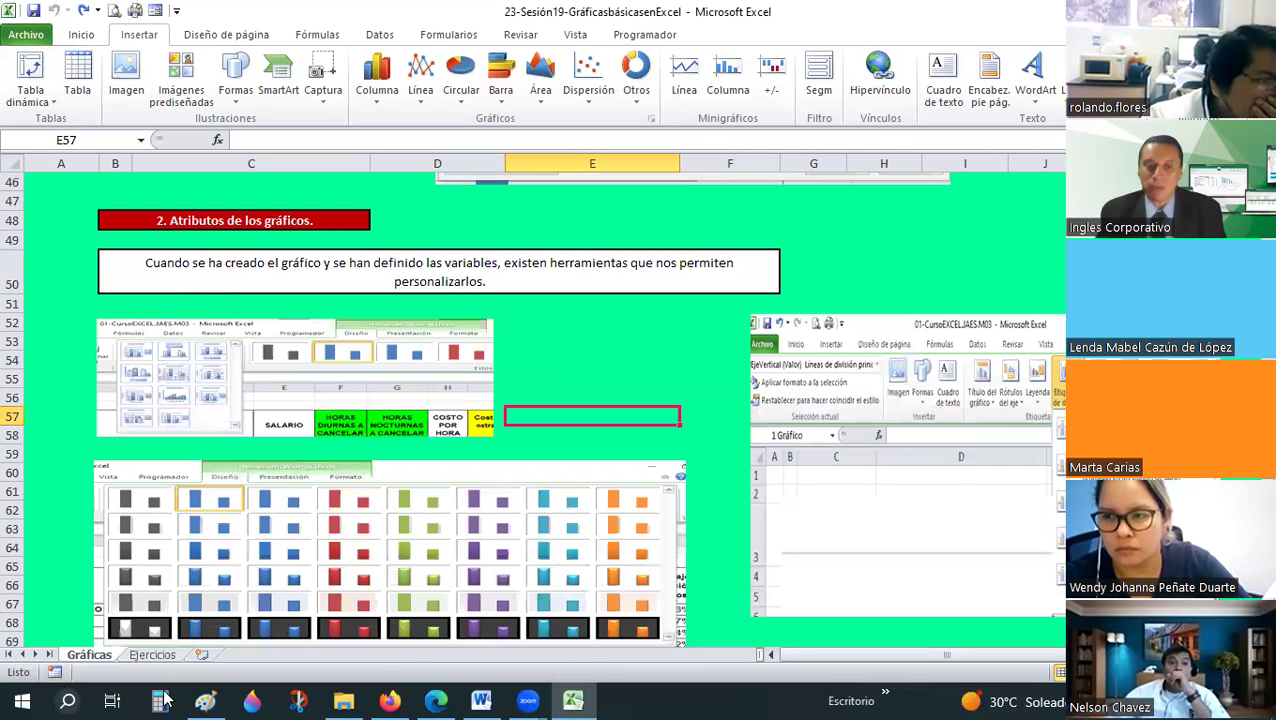
left_click(155, 656)
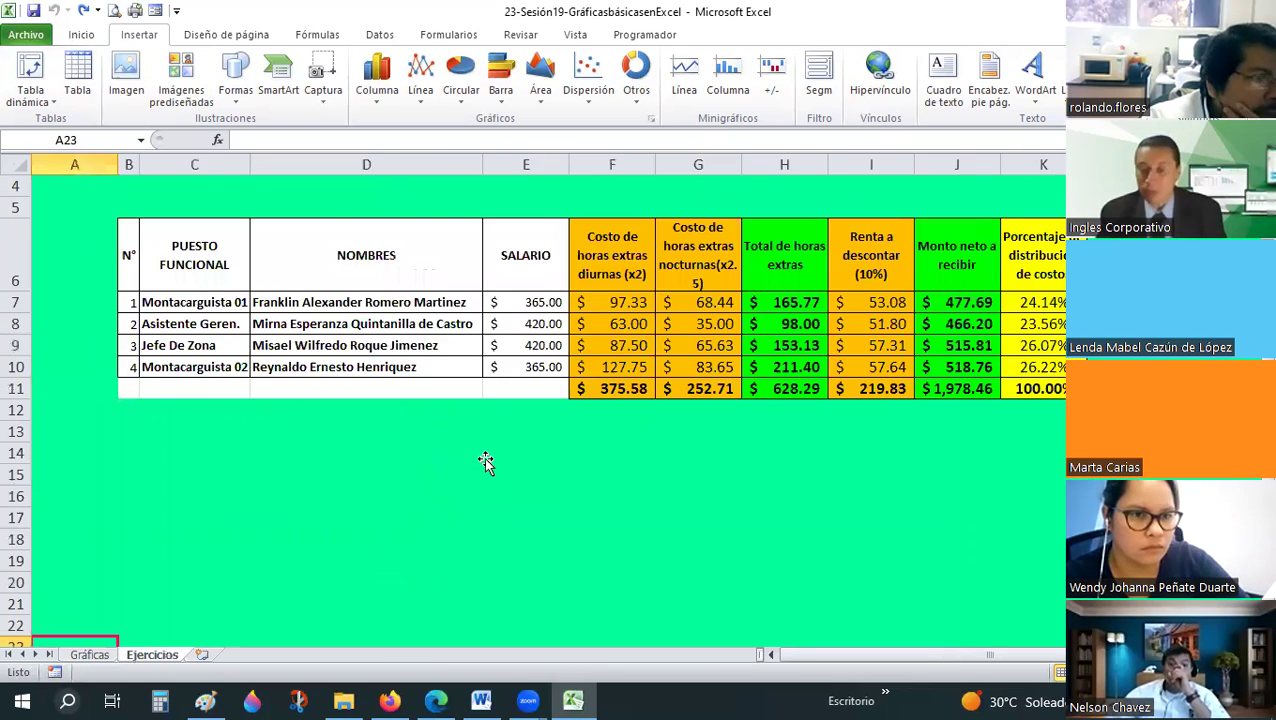
Select the overtime costs F7:G10, then select the employee names D7:D10 instead
left_click(485, 462)
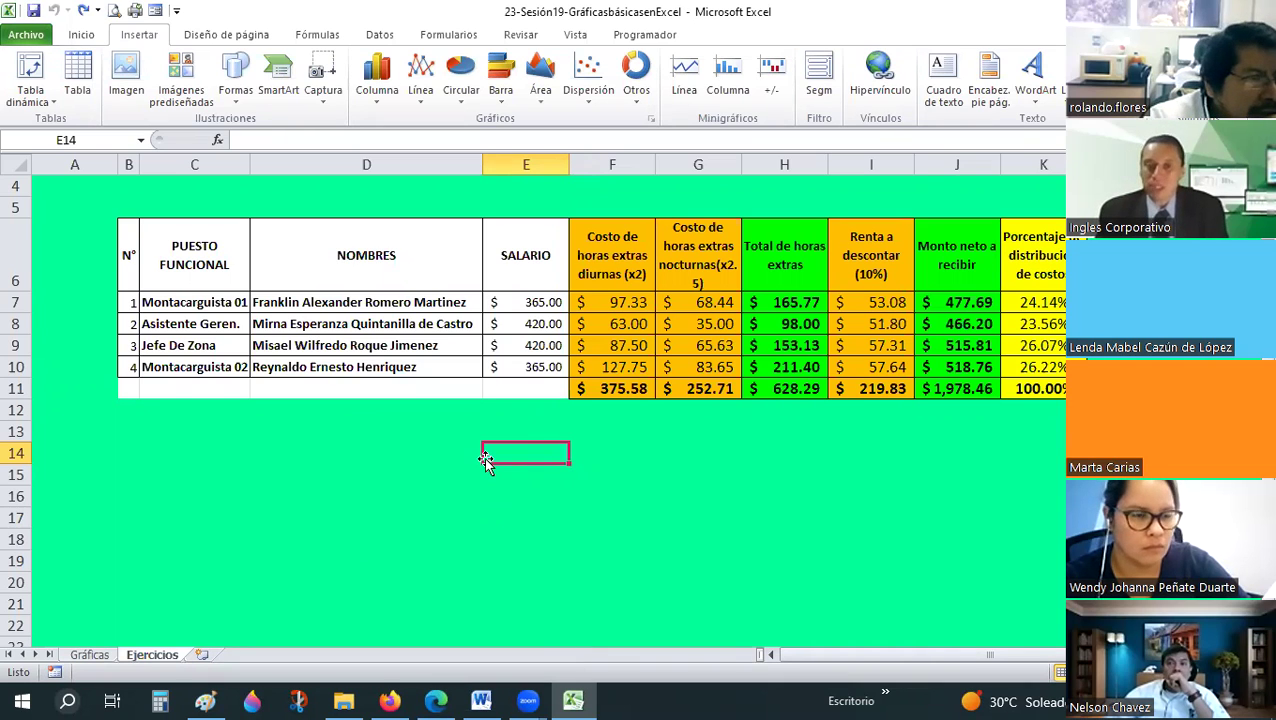
left_click_drag(626, 298, 697, 366)
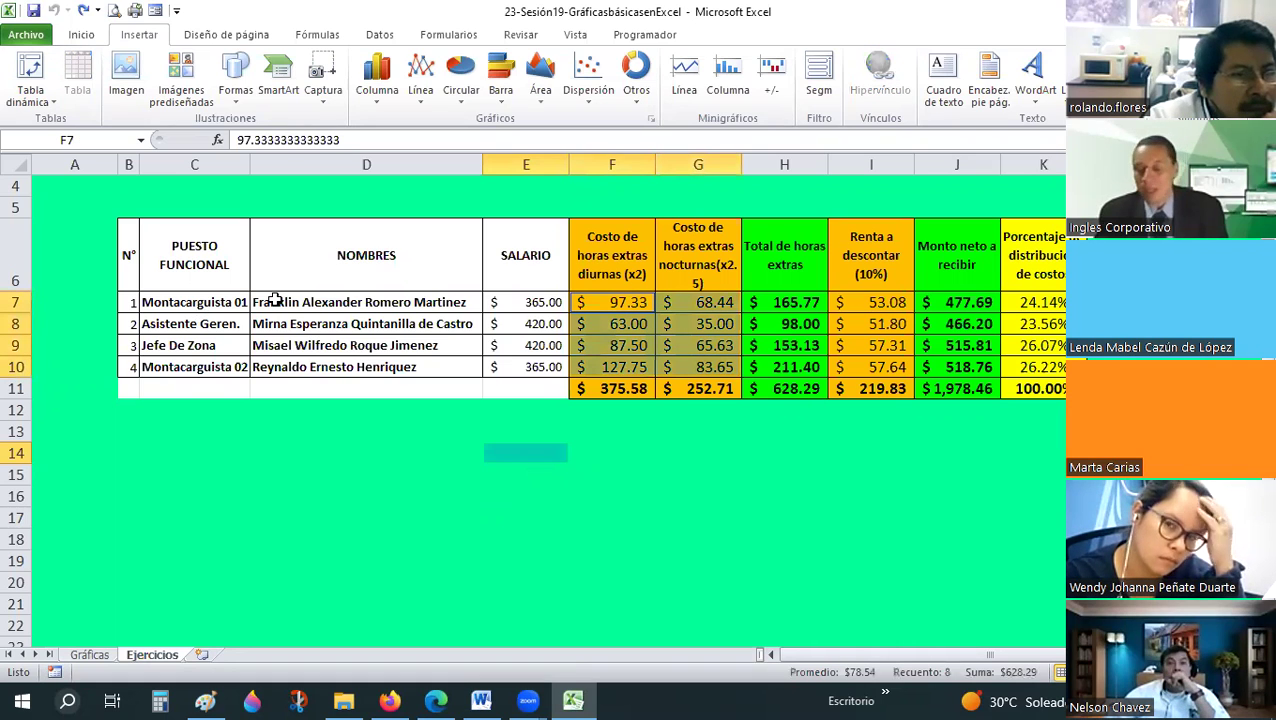
left_click(521, 449)
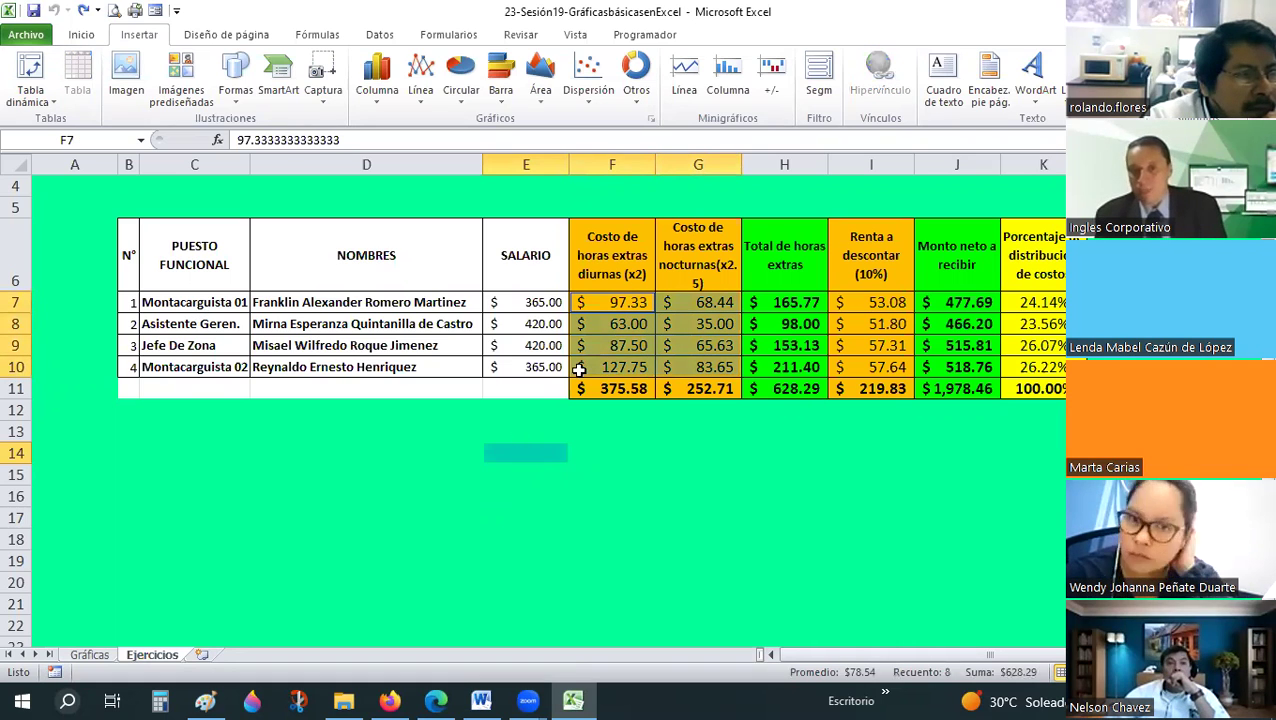
left_click(613, 298)
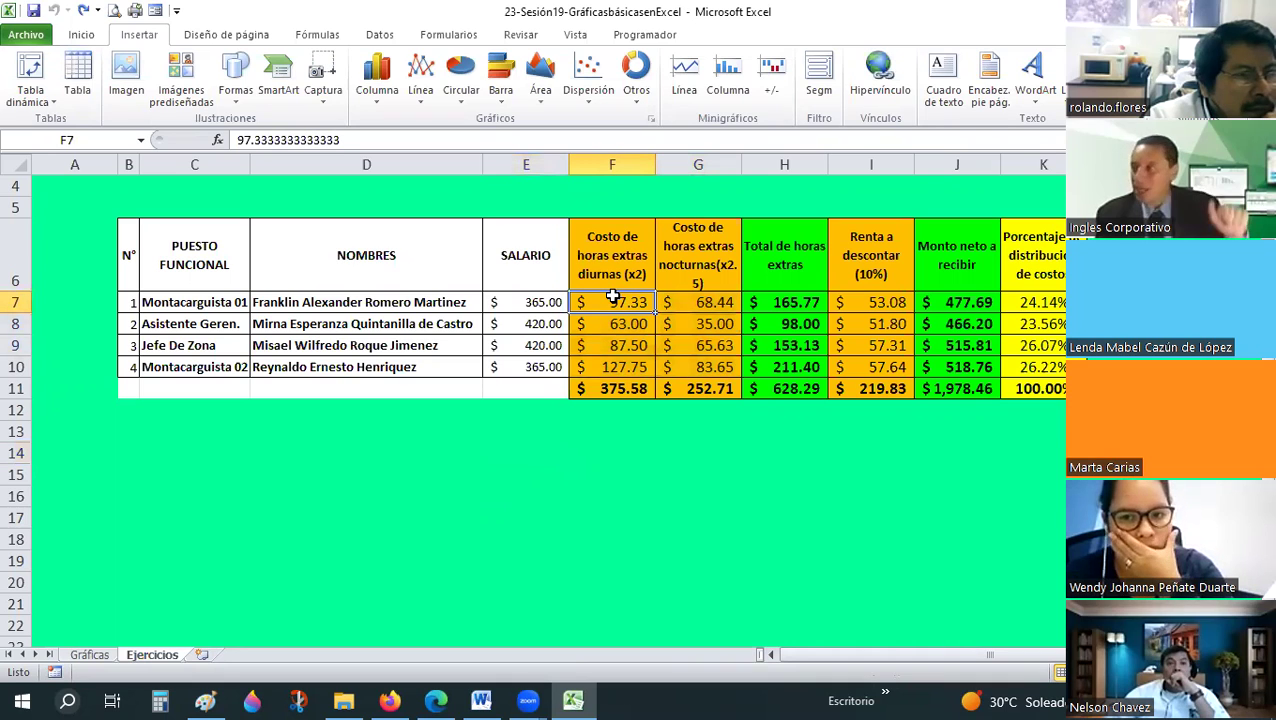
left_click_drag(613, 298, 713, 363)
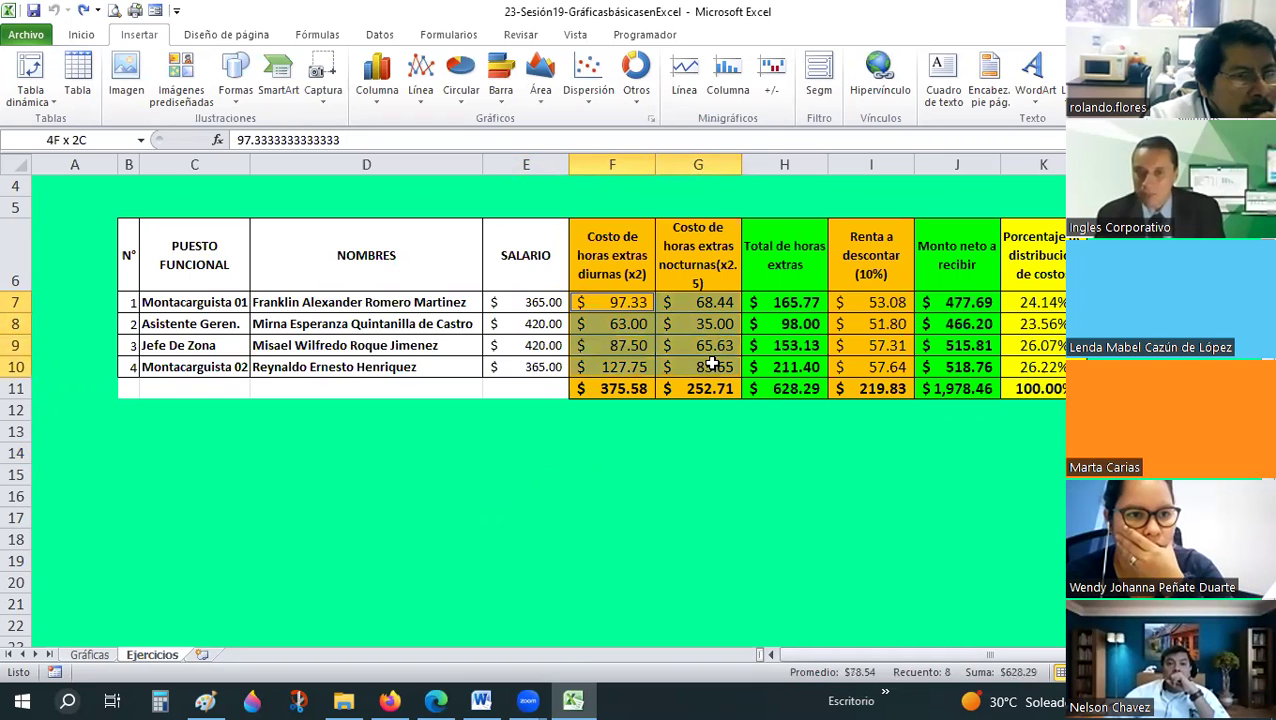
left_click_drag(710, 364, 710, 364)
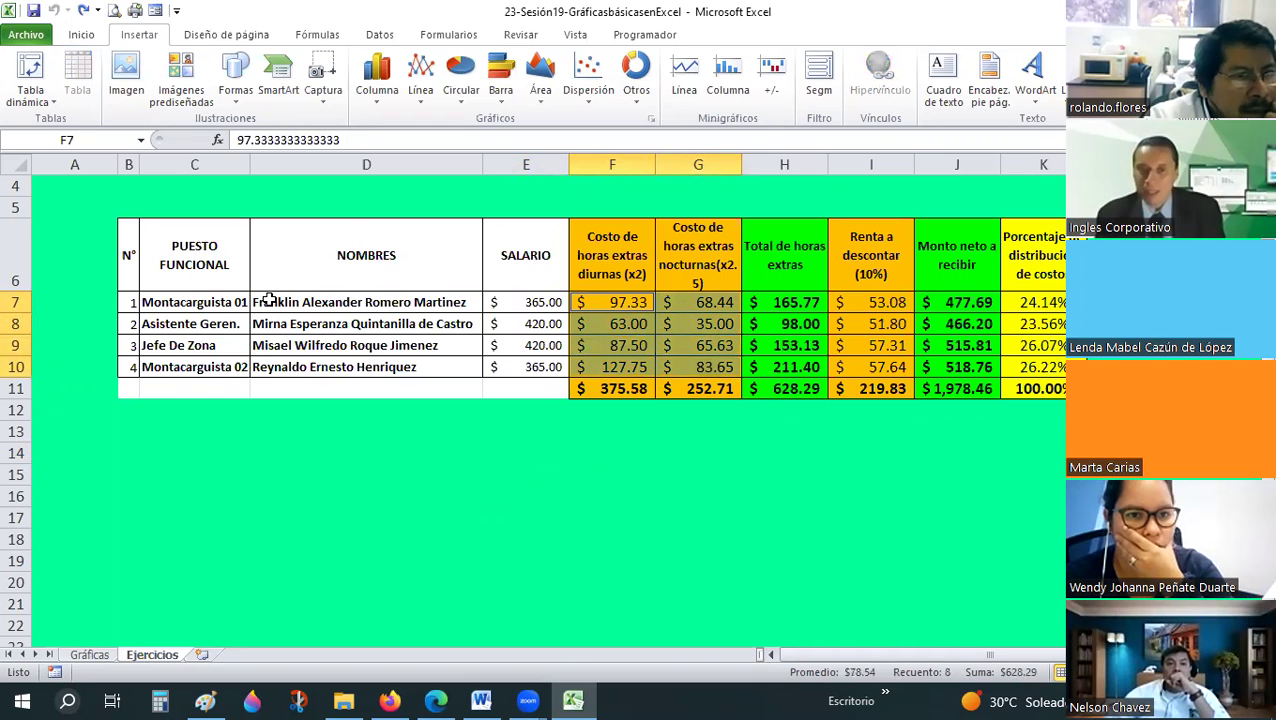
left_click_drag(268, 302, 271, 365)
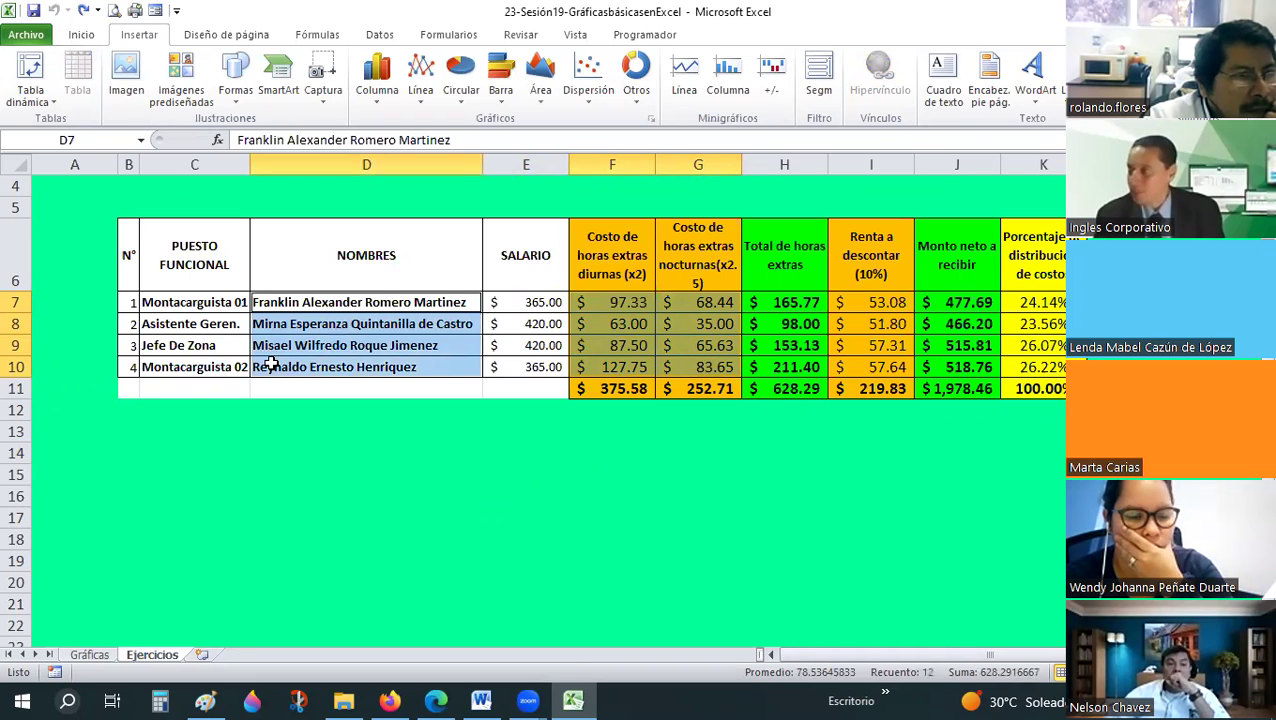
Select F7:F10, then Ctrl-add I7:I10 and D7:D10 into one combined selection
left_click(366, 453)
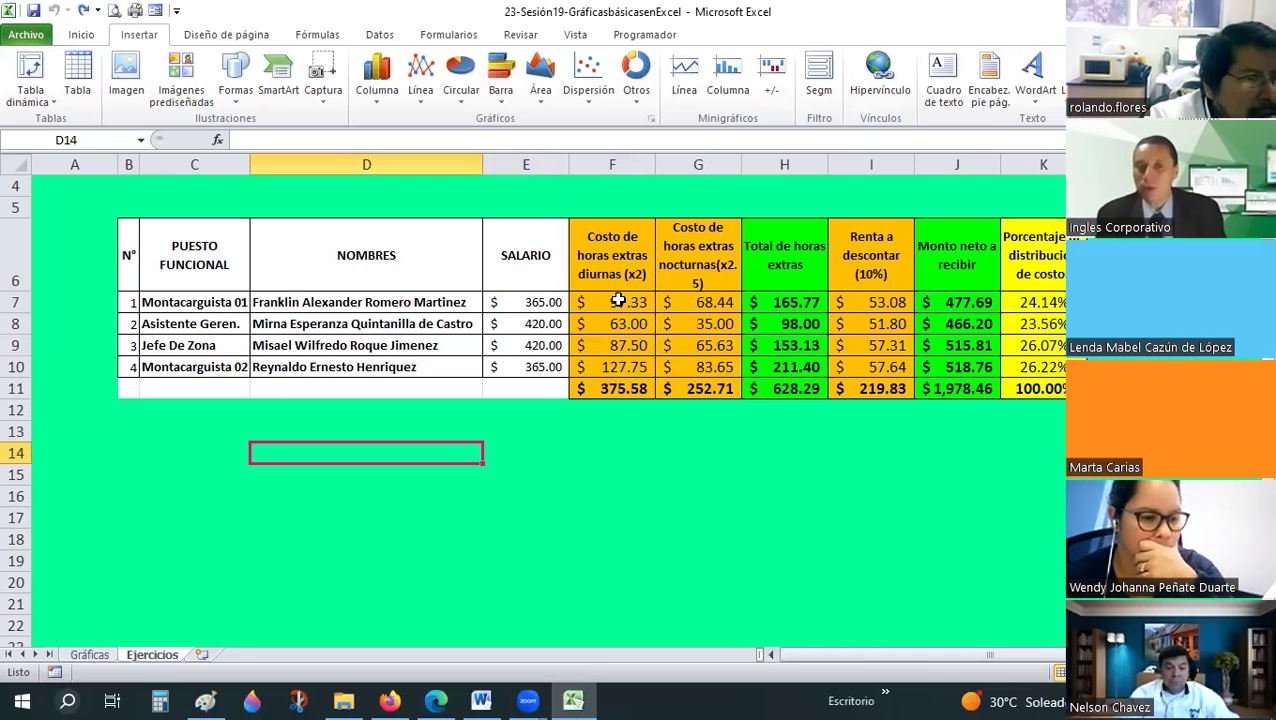
left_click(613, 301)
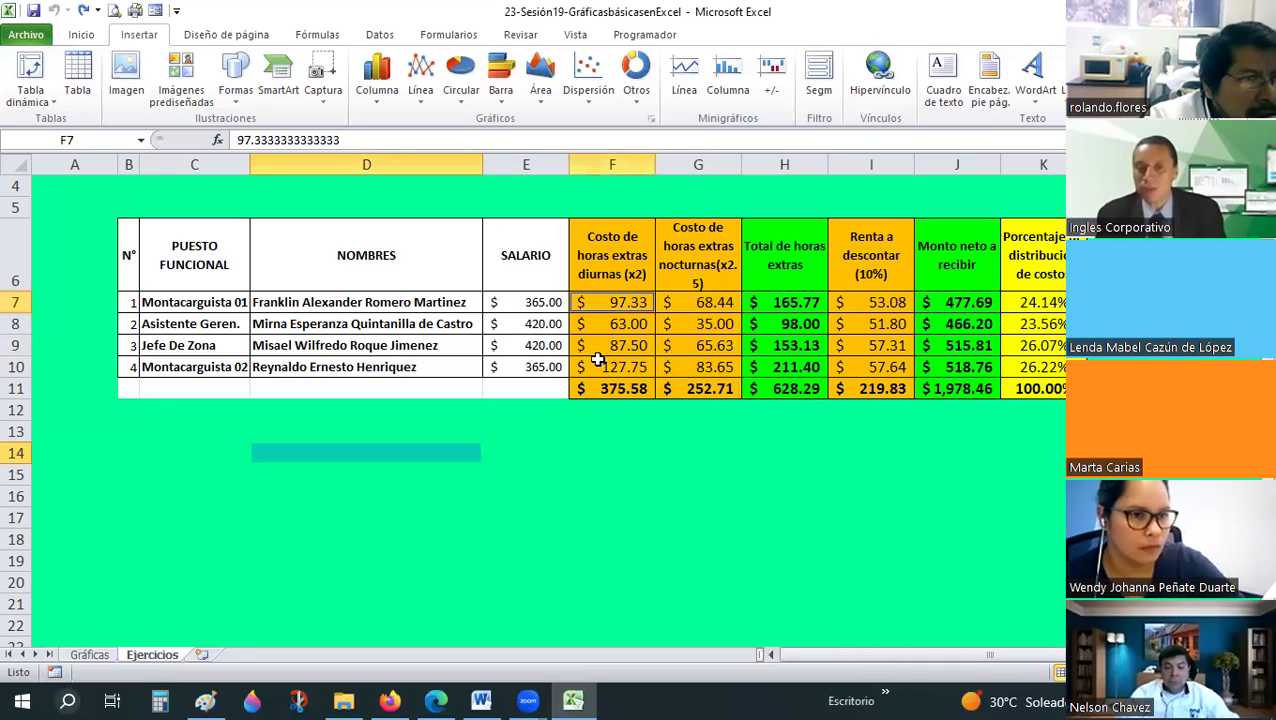
left_click(598, 368, "shift")
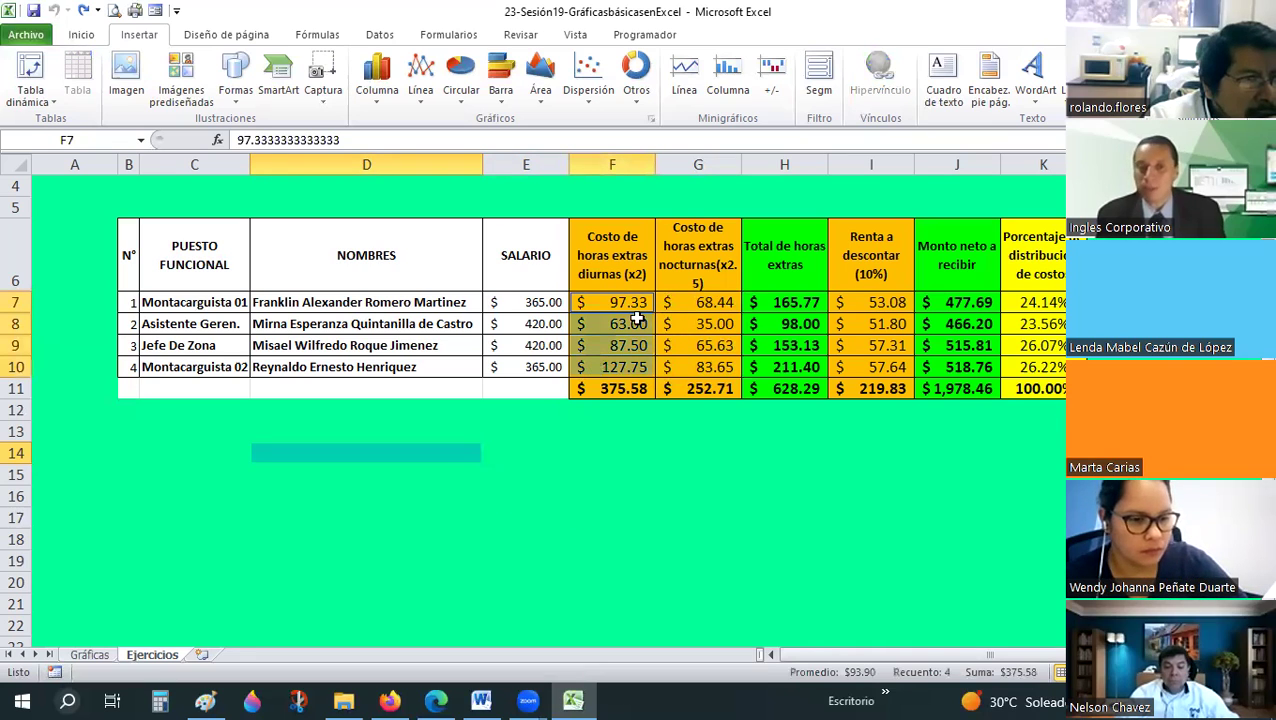
left_click(612, 517)
left_click(362, 458)
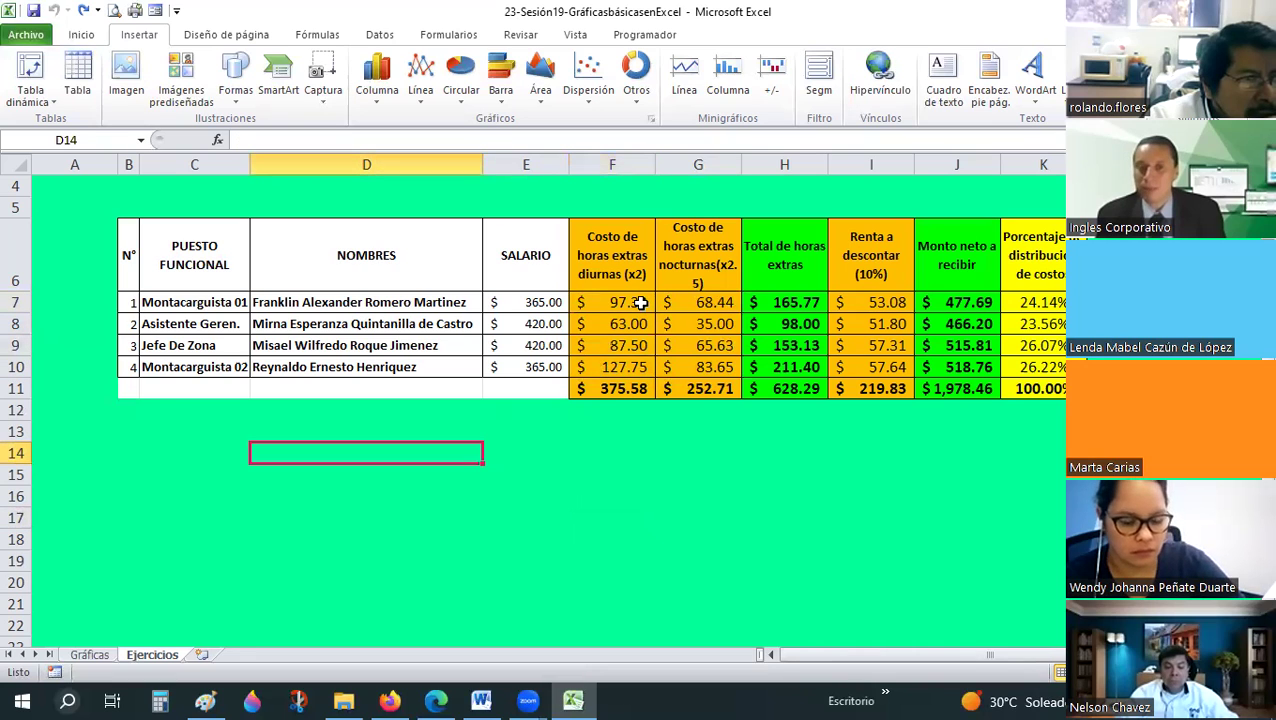
left_click(630, 300)
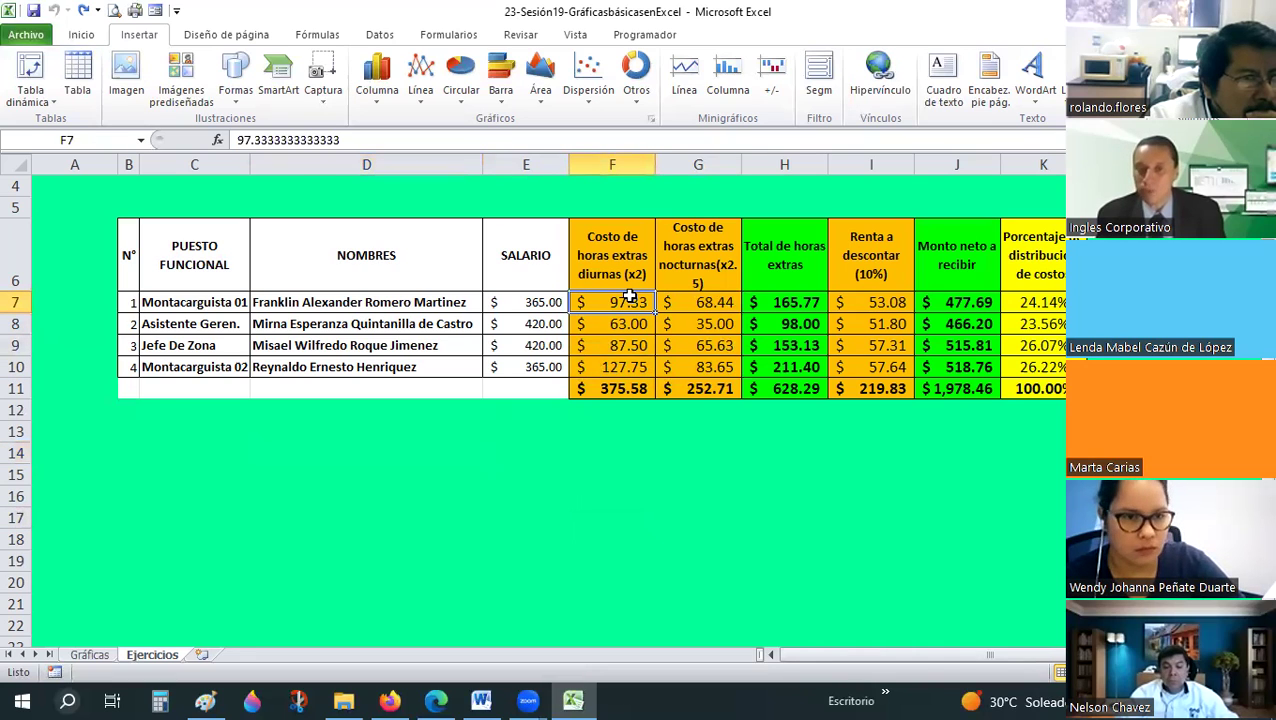
left_click_drag(629, 296, 630, 367)
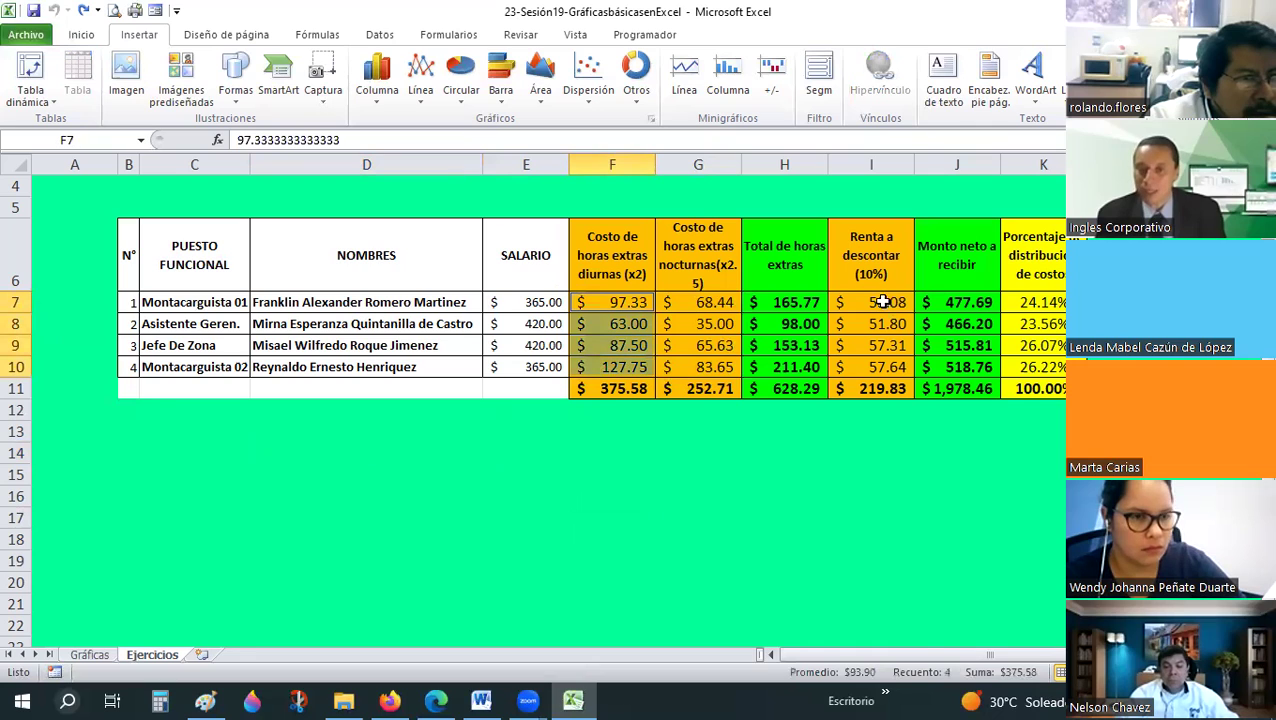
left_click_drag(872, 305, 869, 364, "ctrl")
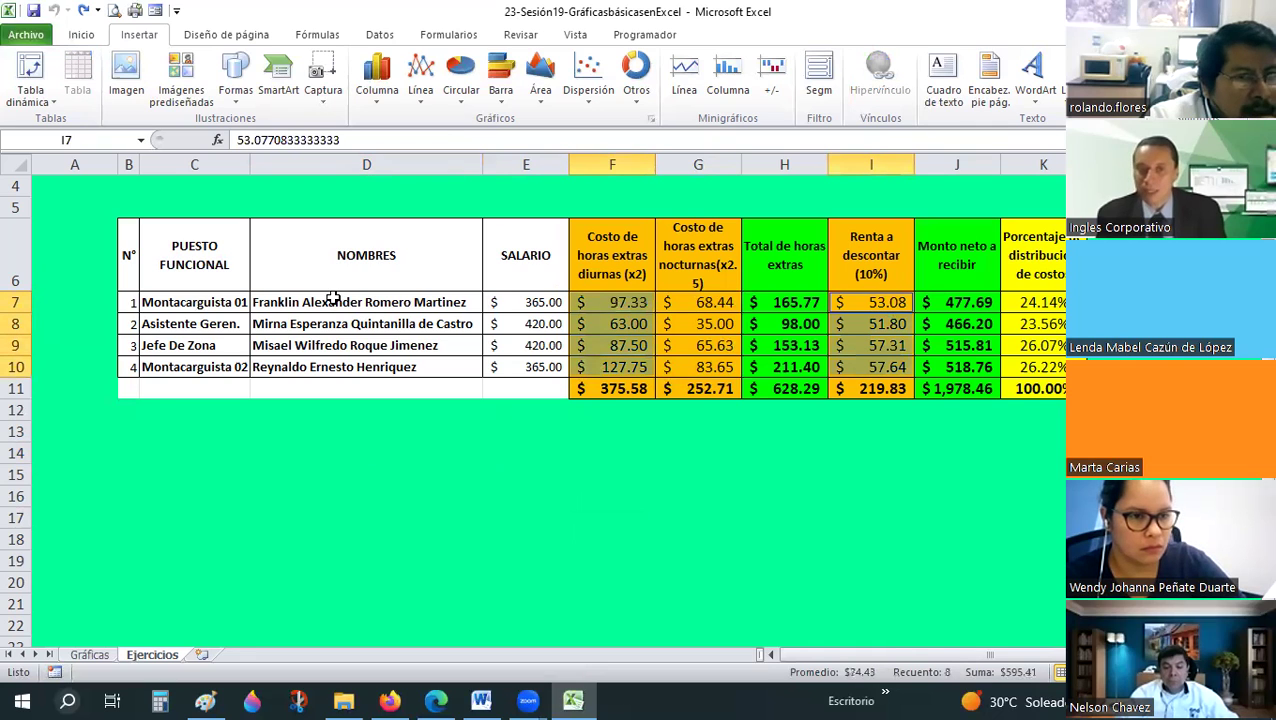
left_click_drag(340, 302, 342, 366, "ctrl")
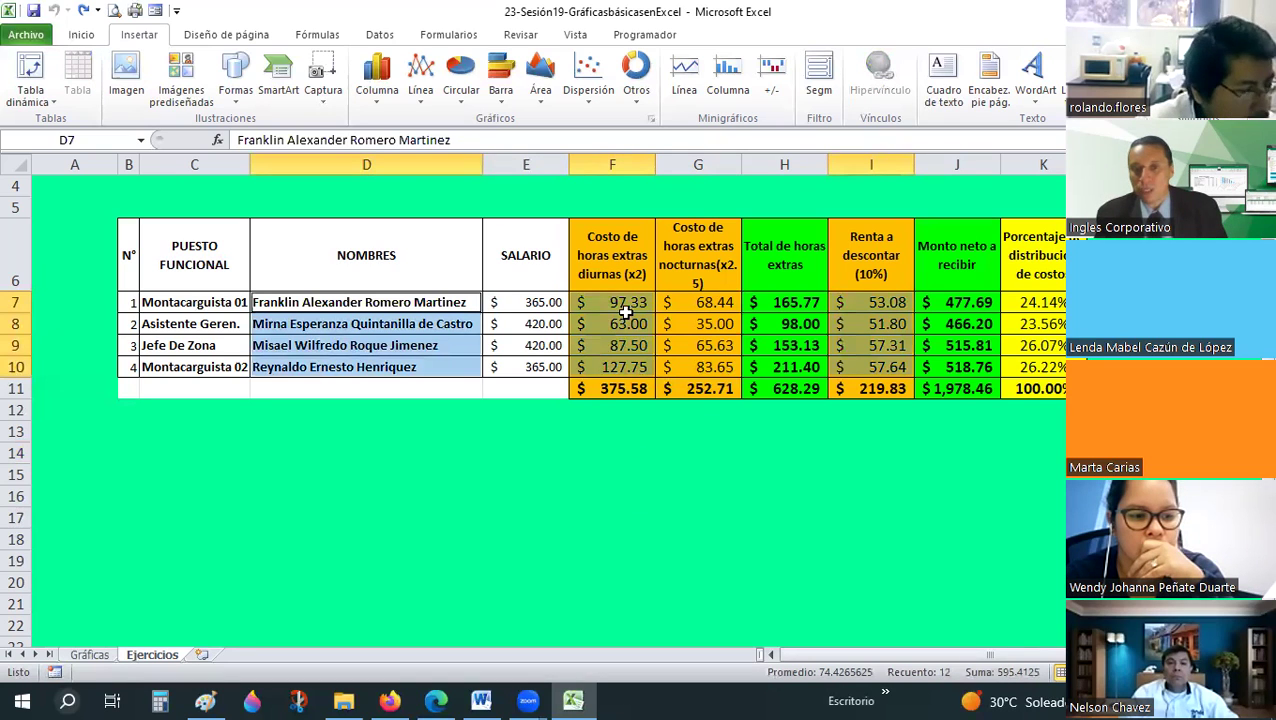
Select the overtime costs F7:F10 plus names D7:D10, then reselect only the employee names D7:D10
left_click(612, 496)
left_click(622, 302)
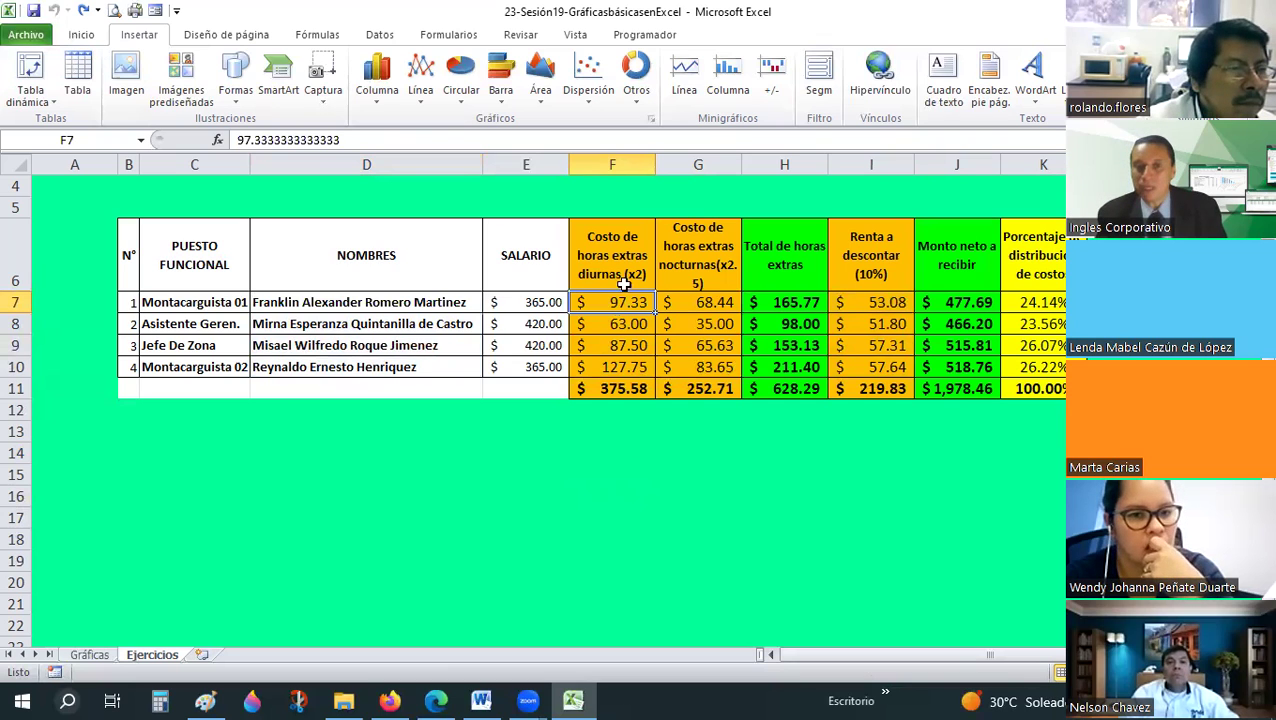
left_click_drag(617, 302, 624, 370)
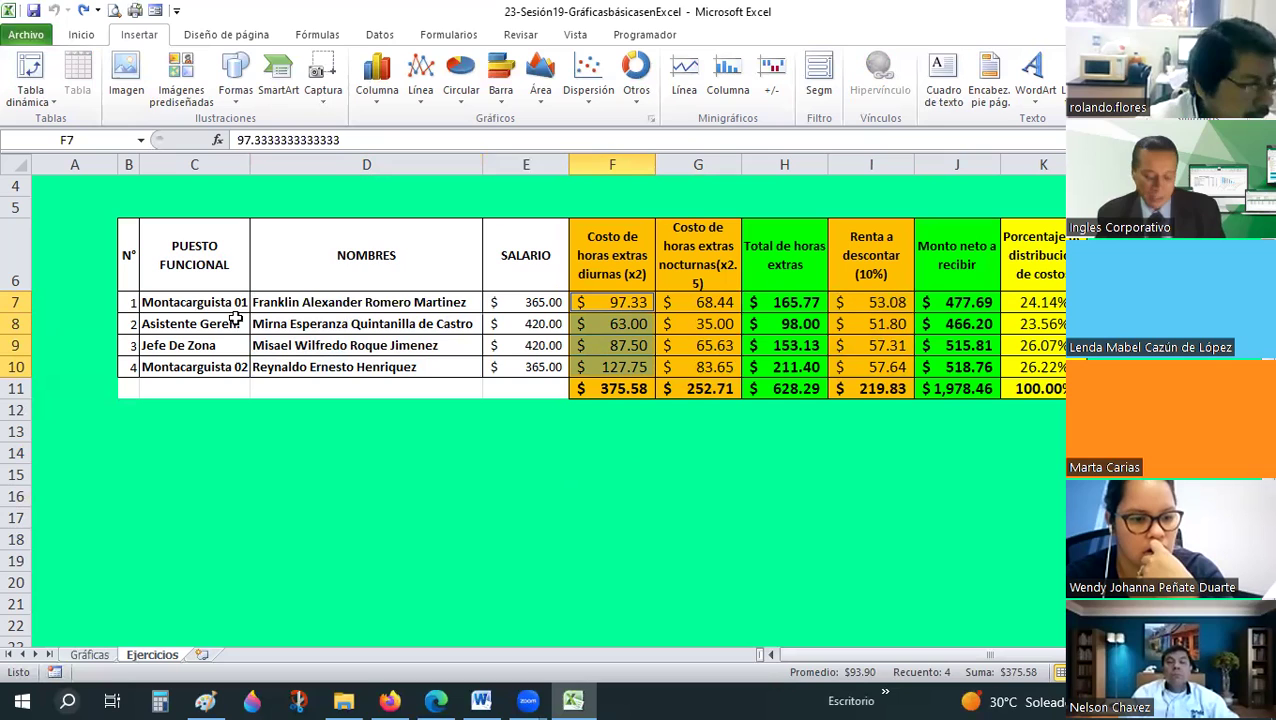
left_click_drag(296, 302, 294, 364)
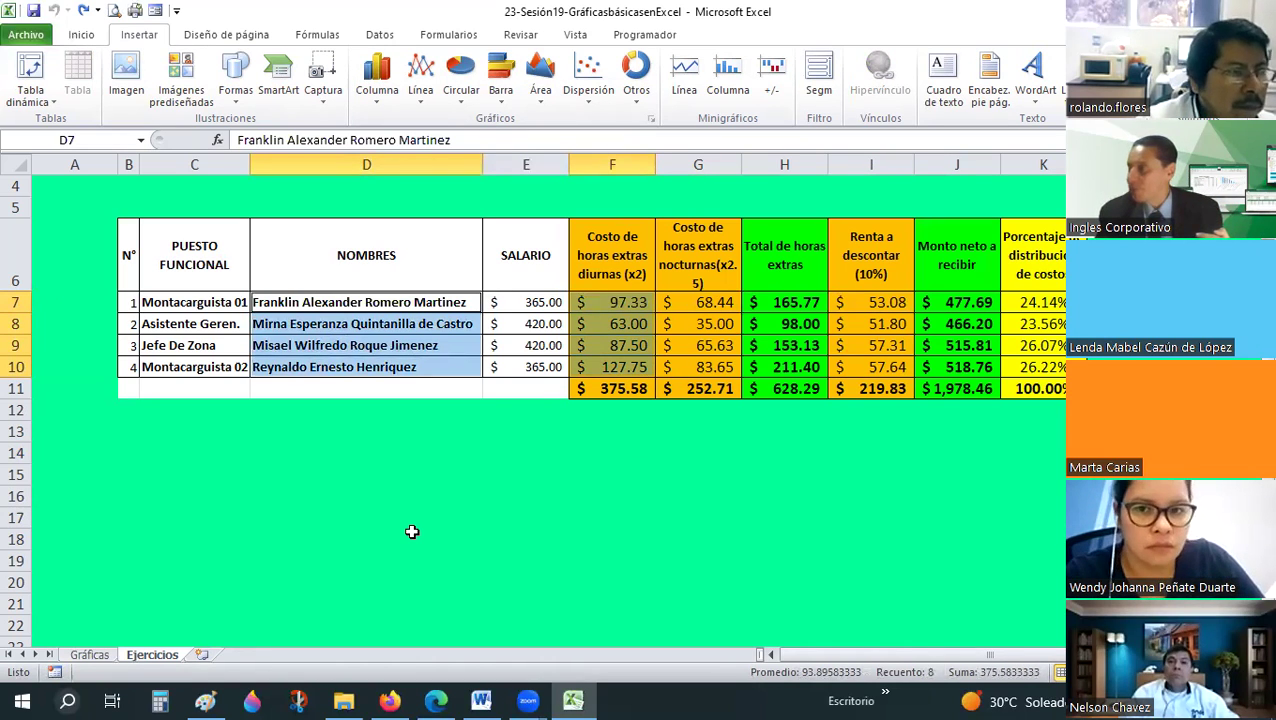
left_click(411, 532)
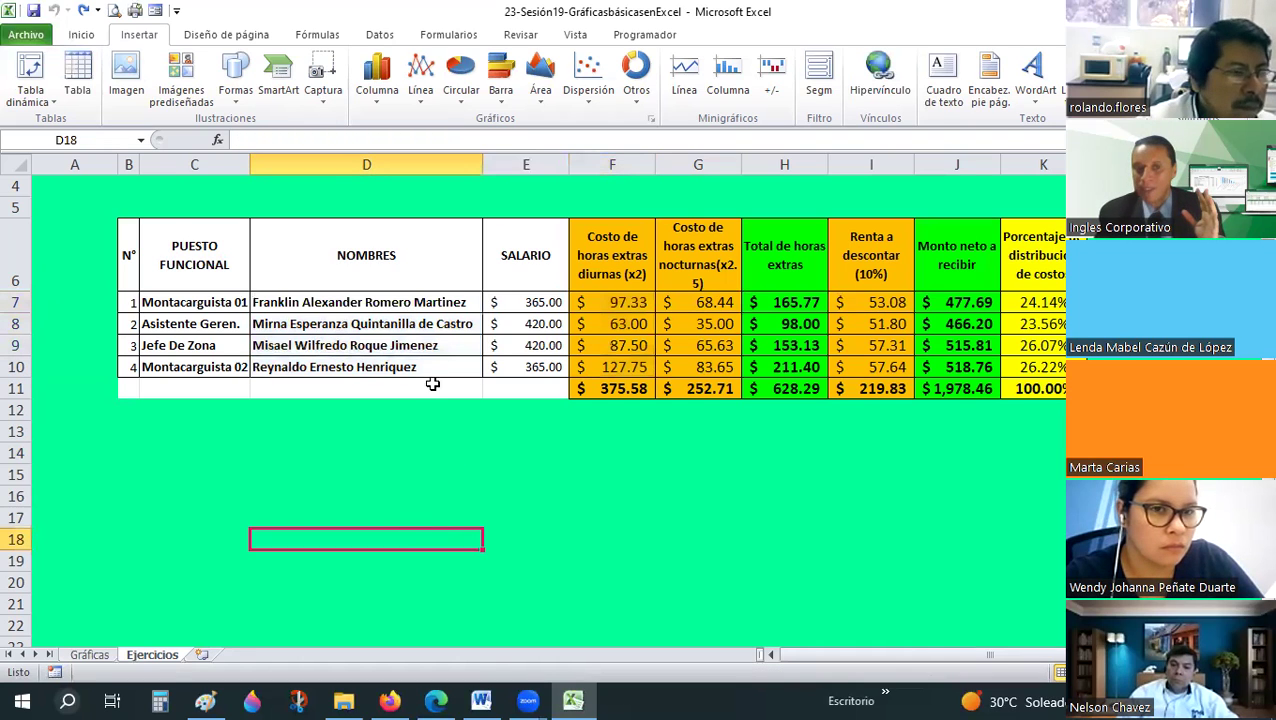
left_click_drag(390, 308, 370, 372)
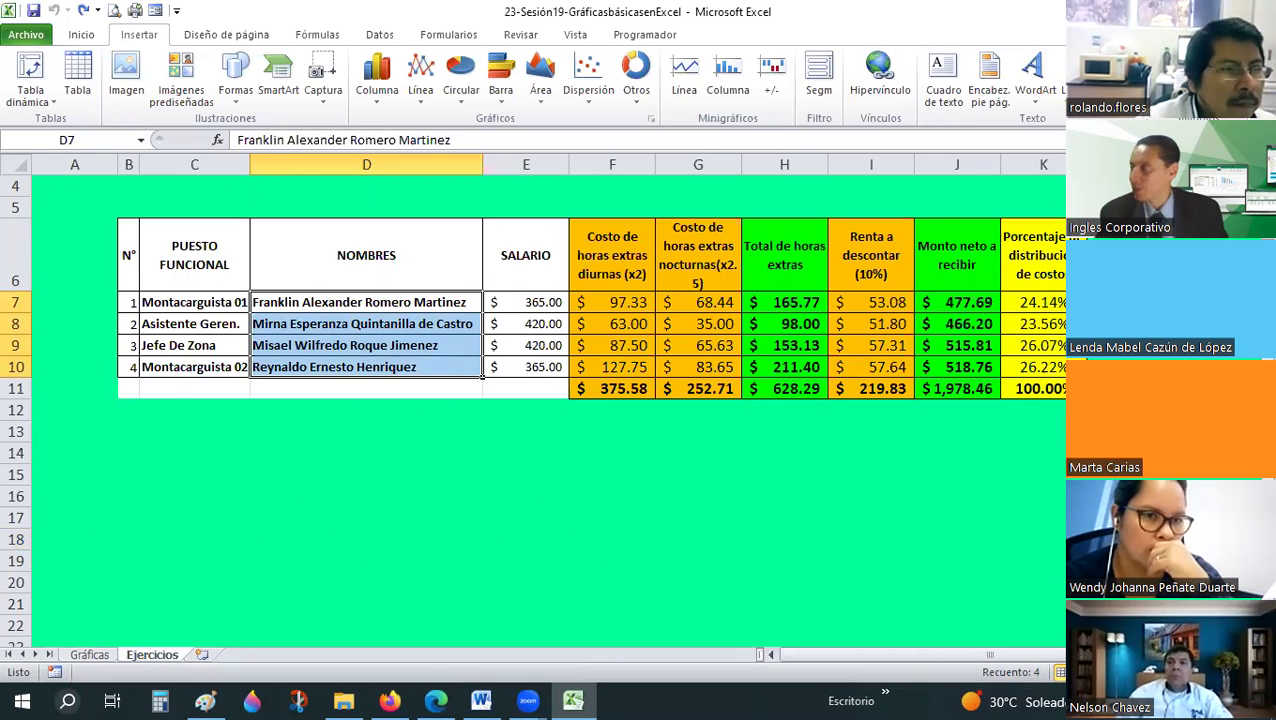
left_click(436, 700)
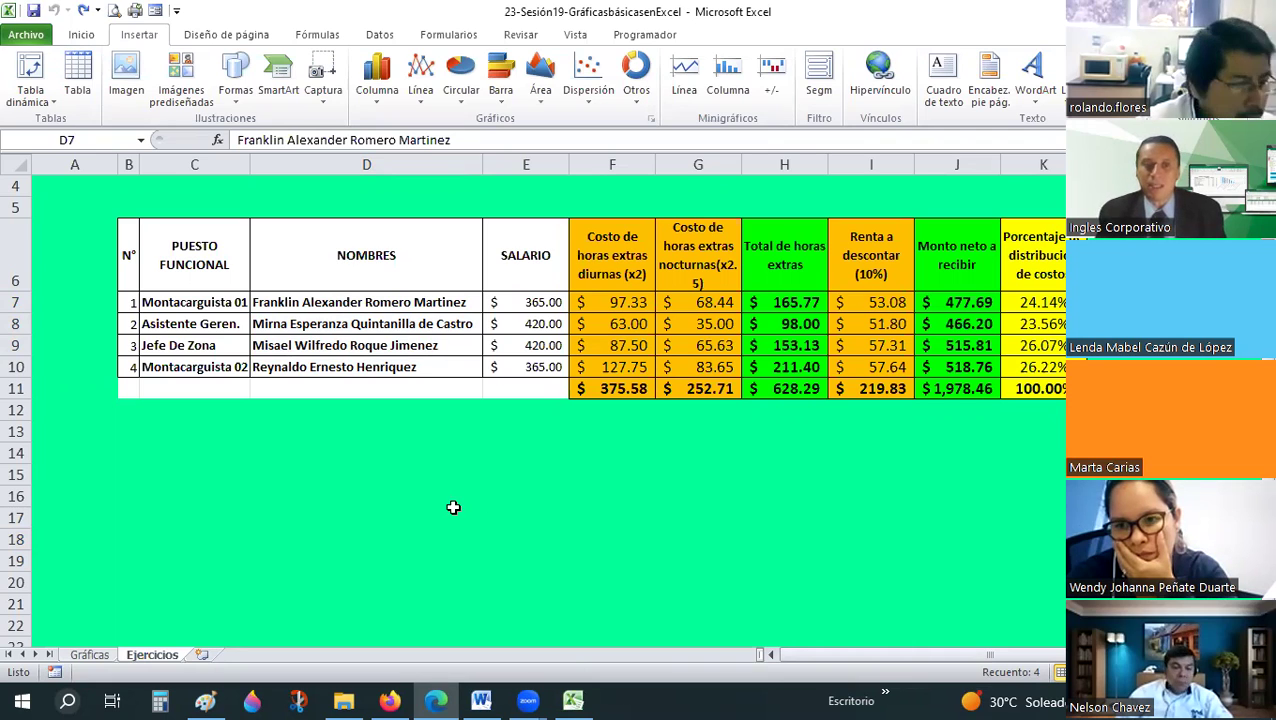
key("ctrl+shift+Down")
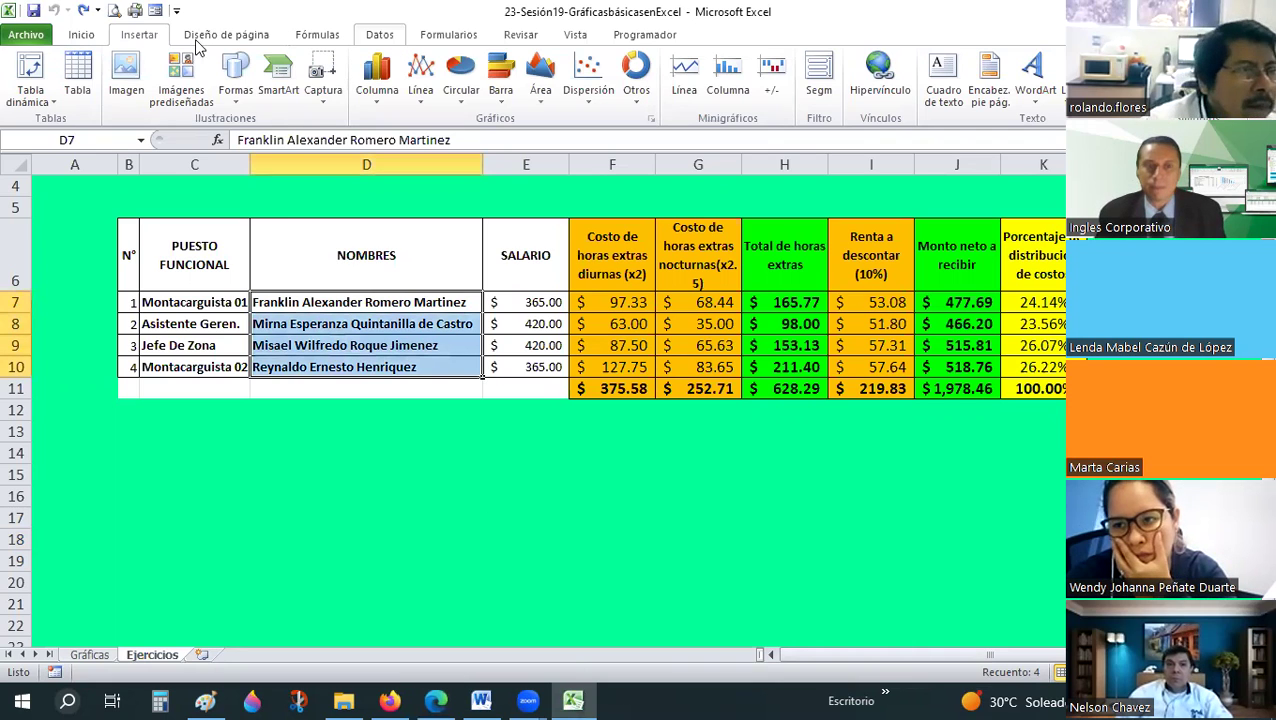
left_click(381, 104)
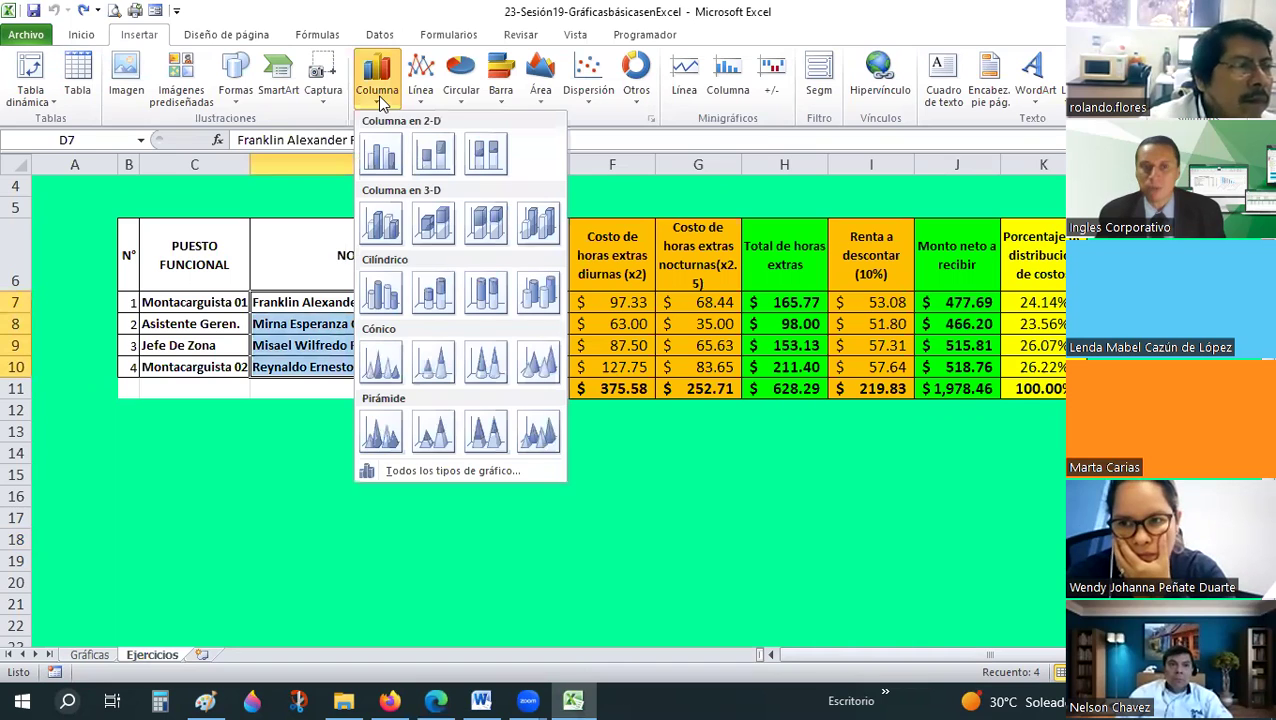
left_click(381, 156)
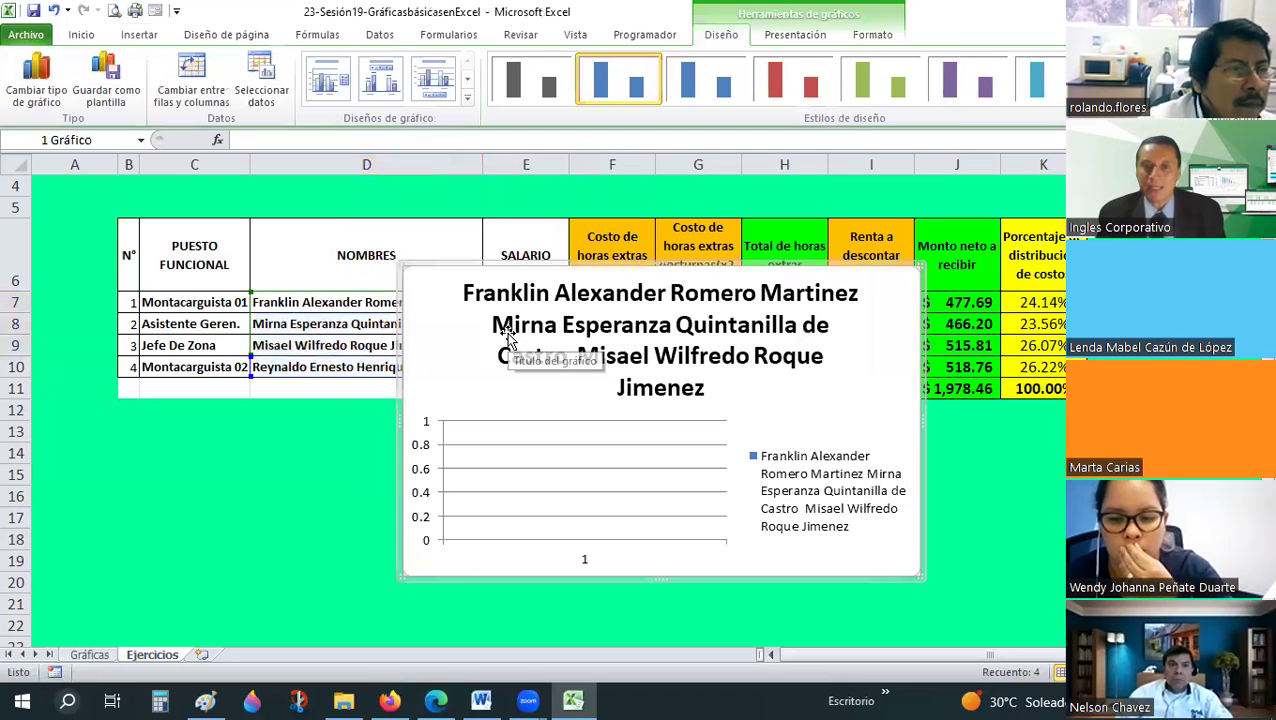
scroll(890, 300, "down", 1)
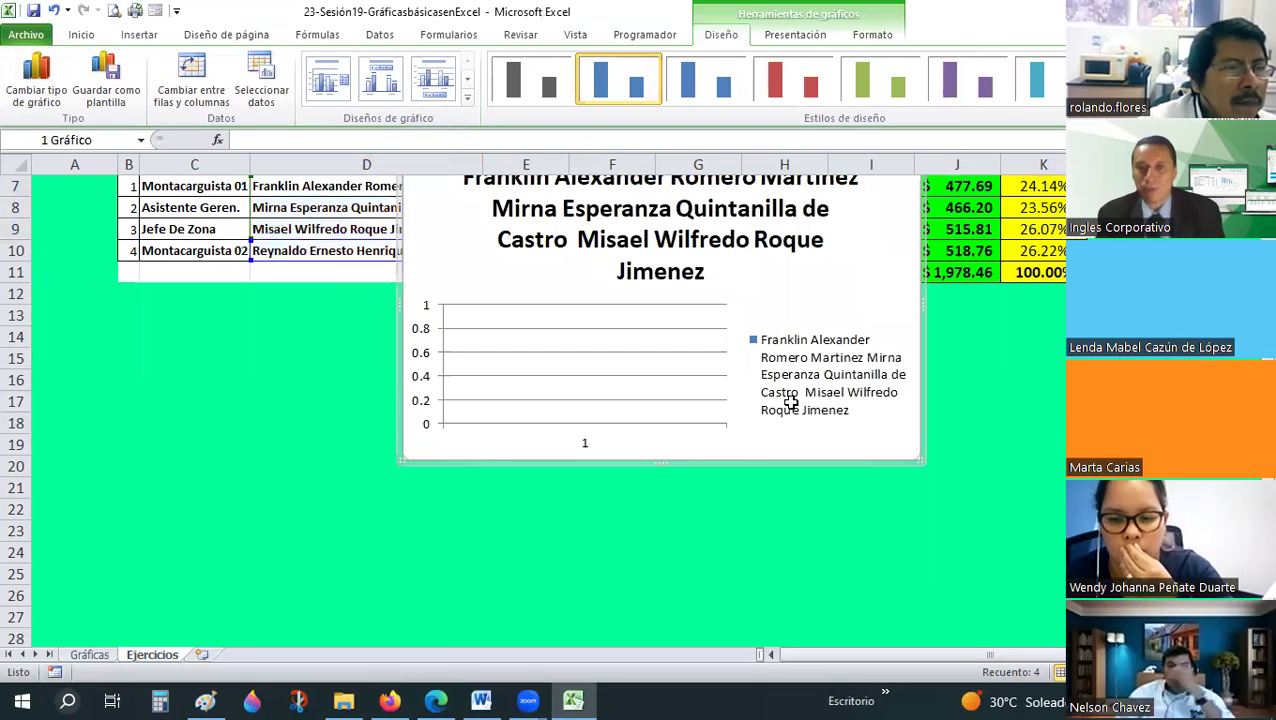
key("Delete")
scroll(369, 458, "up", 1)
left_click(369, 458)
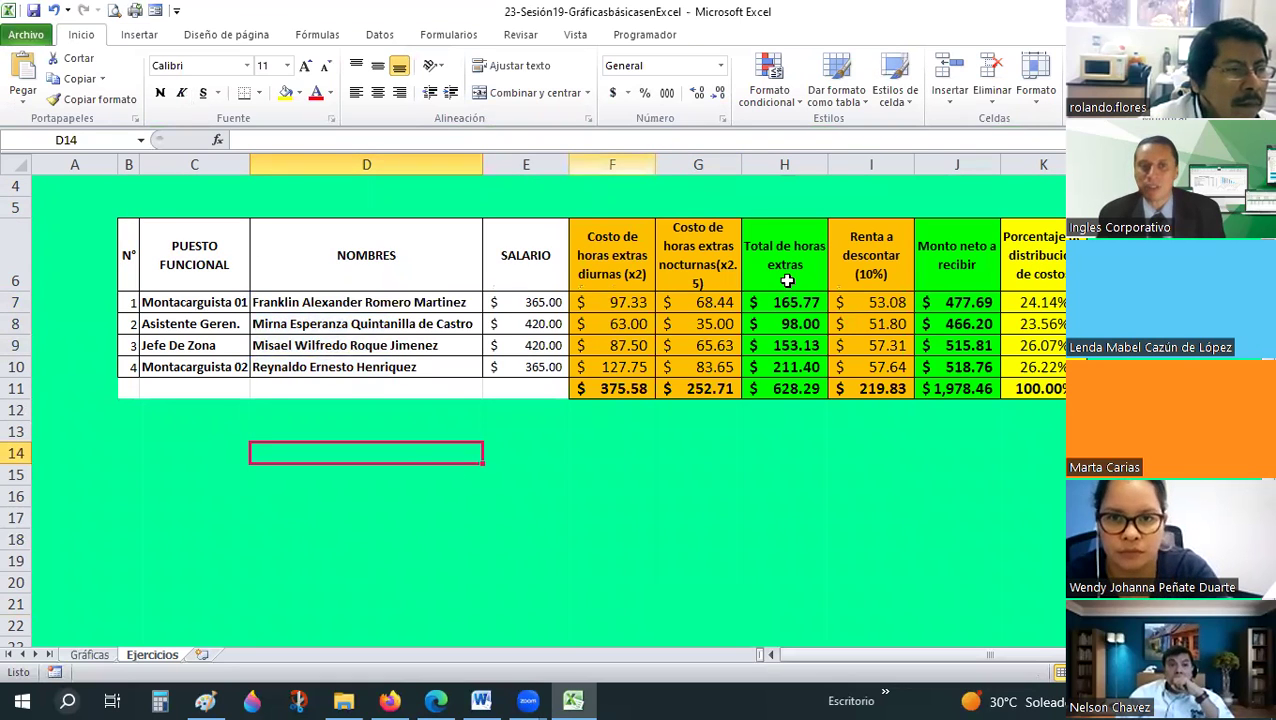
Insert a blank clustered column chart and move it below the payroll table
left_click(140, 35)
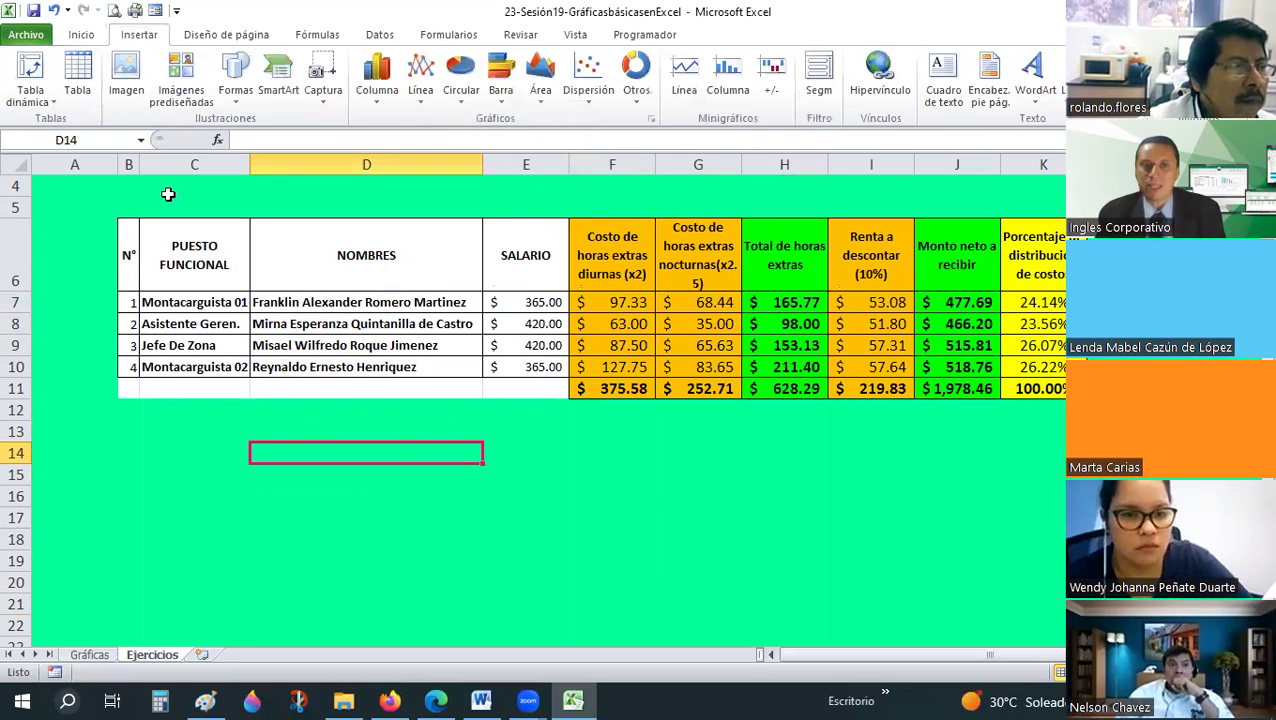
left_click(377, 80)
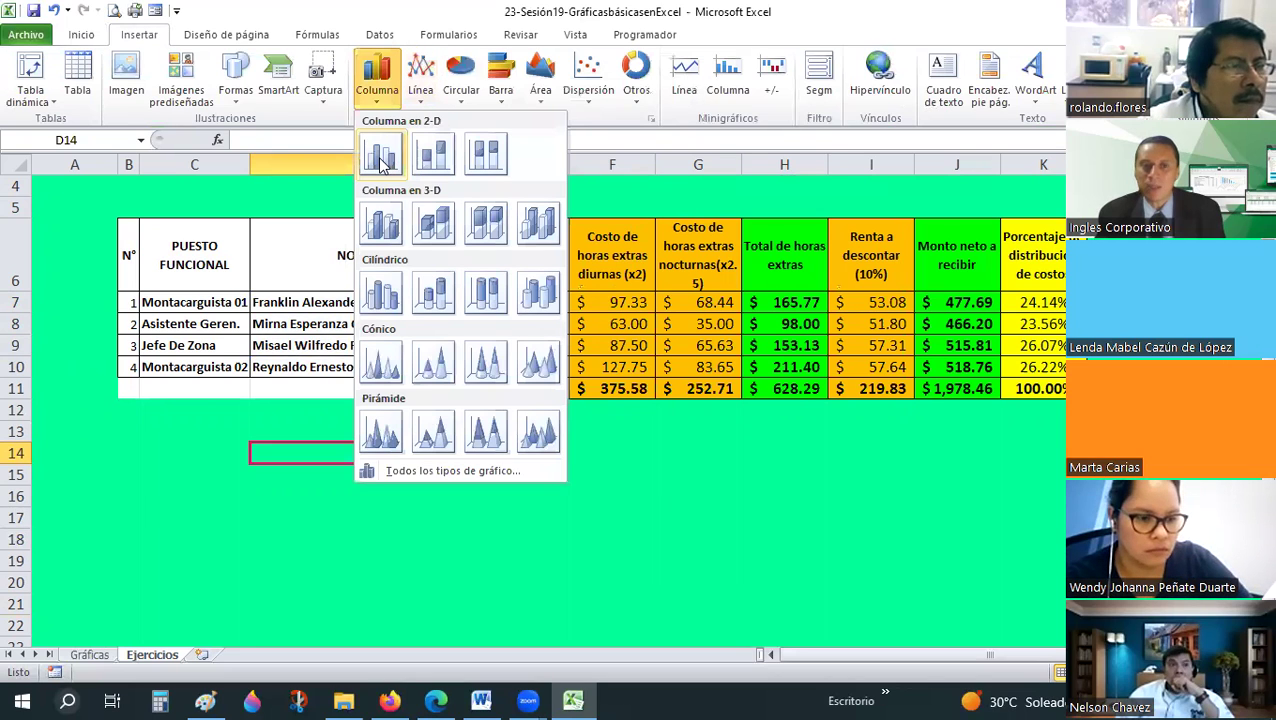
left_click(382, 155)
left_click_drag(516, 272, 384, 418)
Resize the empty chart out to column J and about row 32, then reselect it
scroll(600, 460, "down", 3)
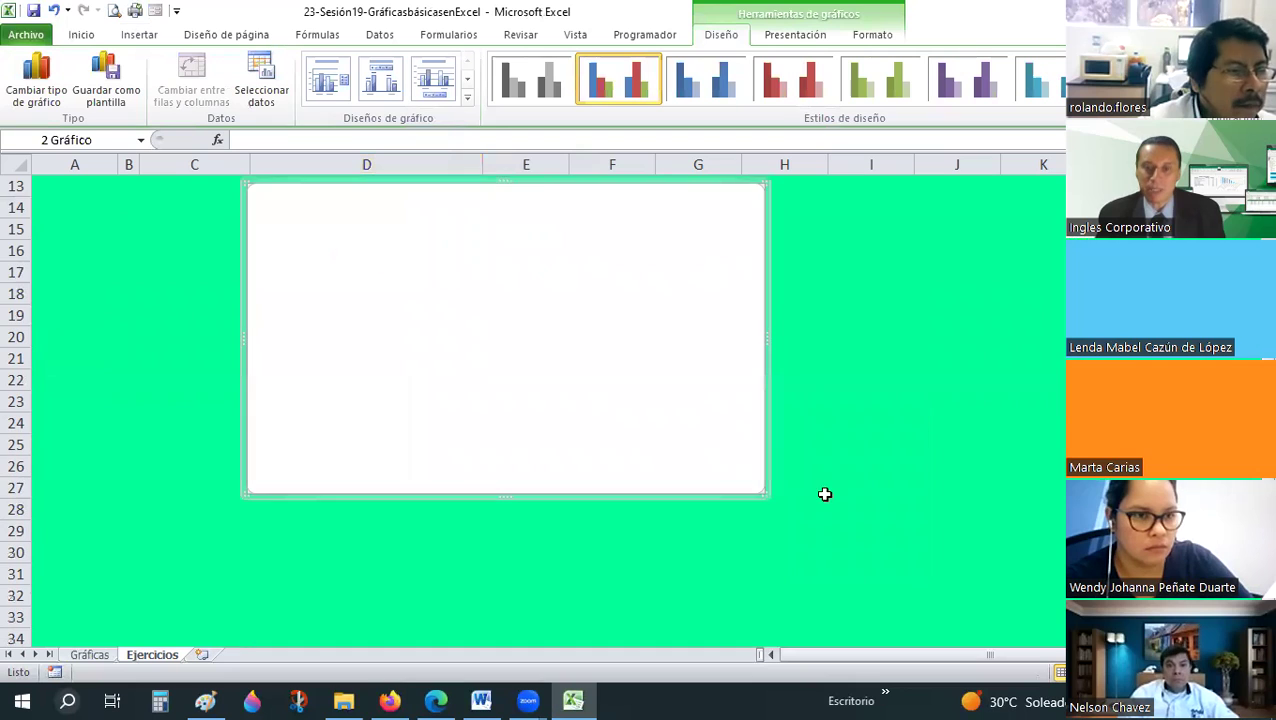
left_click_drag(797, 516, 1000, 608)
scroll(469, 283, "up", 1)
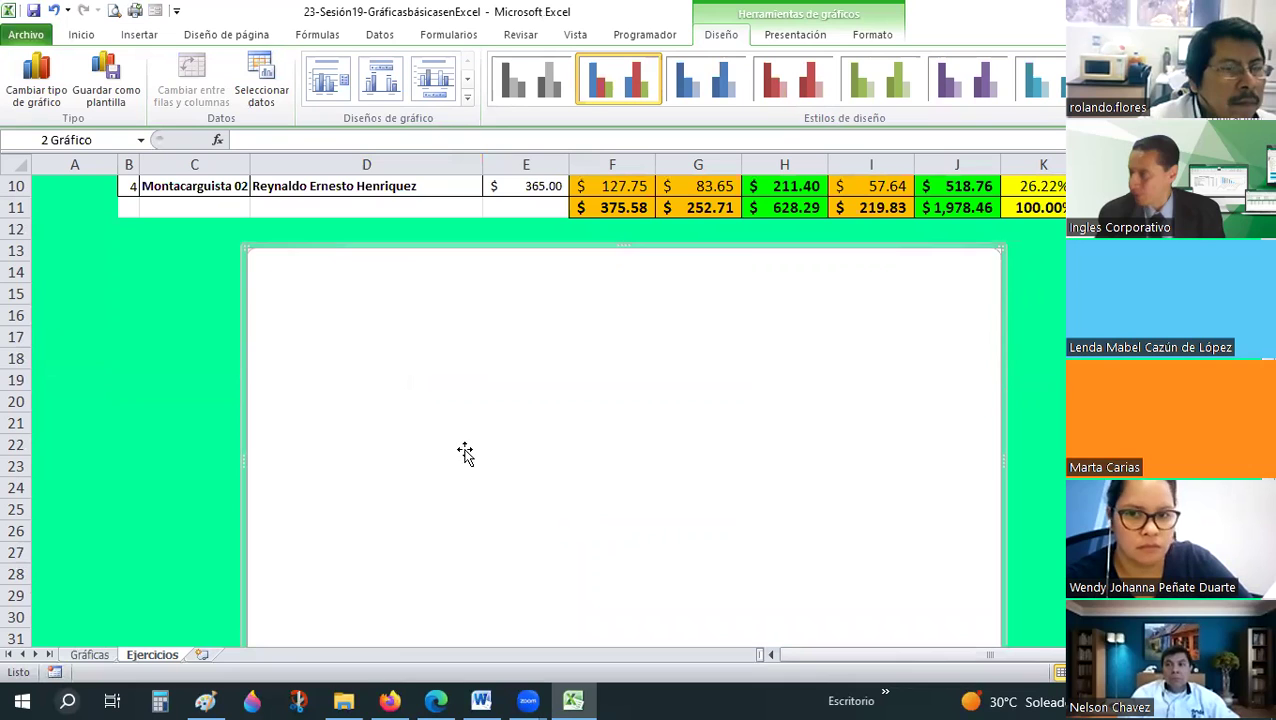
left_click(157, 372)
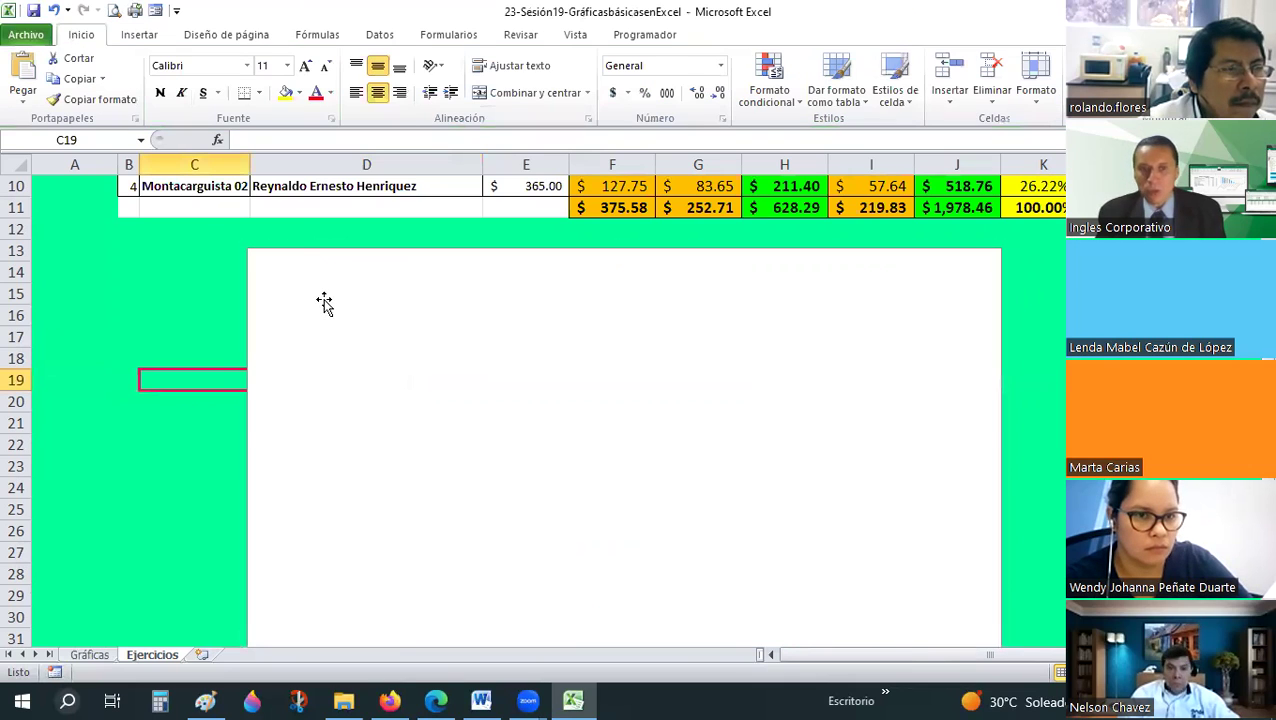
left_click(570, 396)
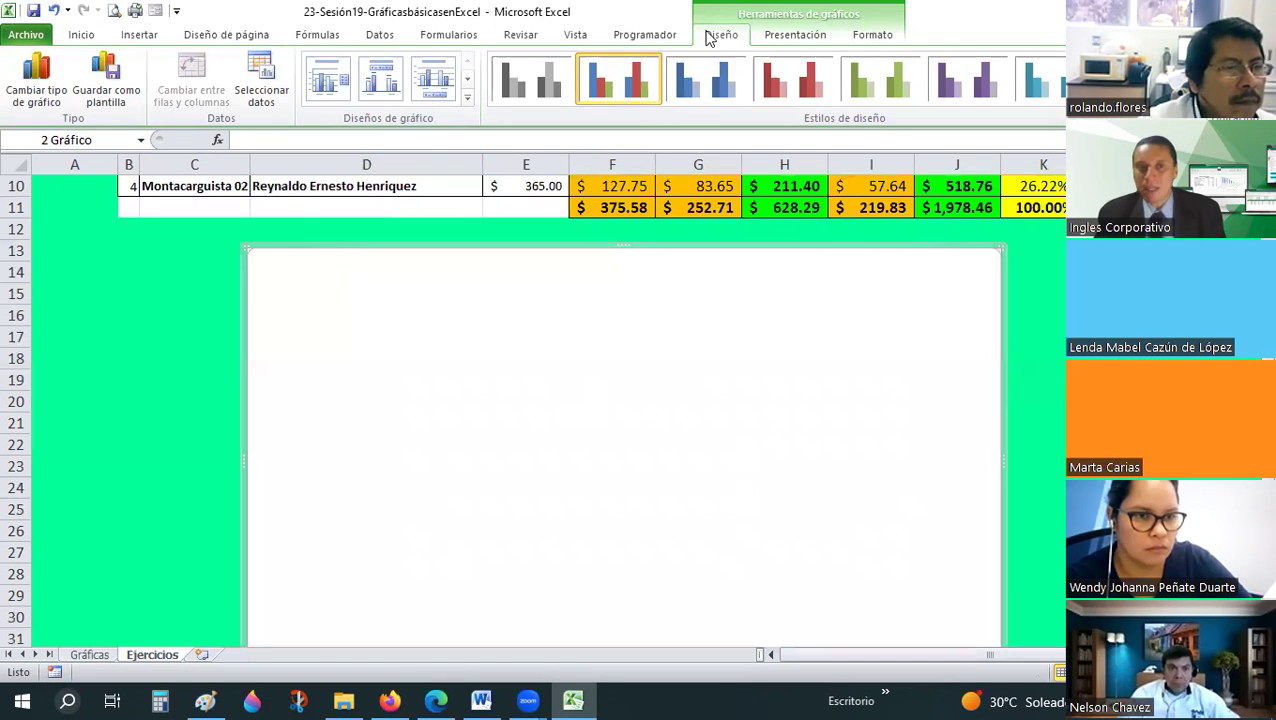
Review the Presentación and Formato chart tool tabs, then return to the Diseño options
left_click(772, 40)
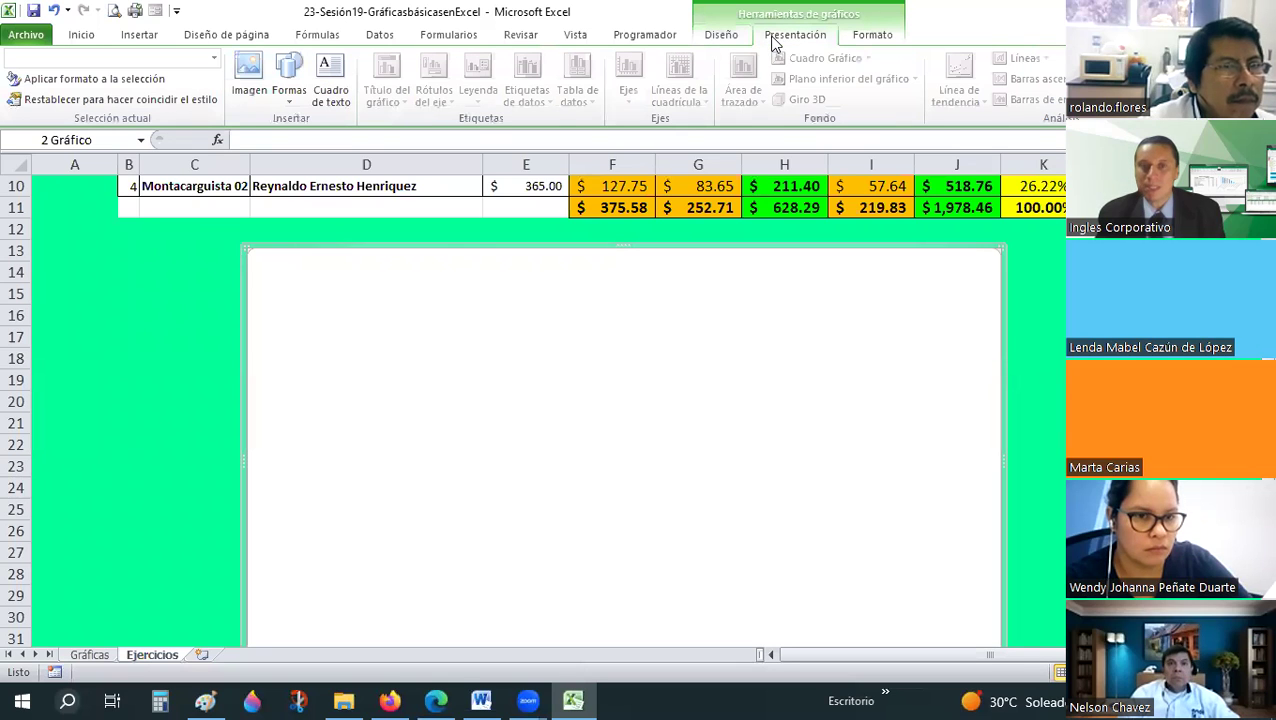
left_click(865, 37)
left_click(782, 38)
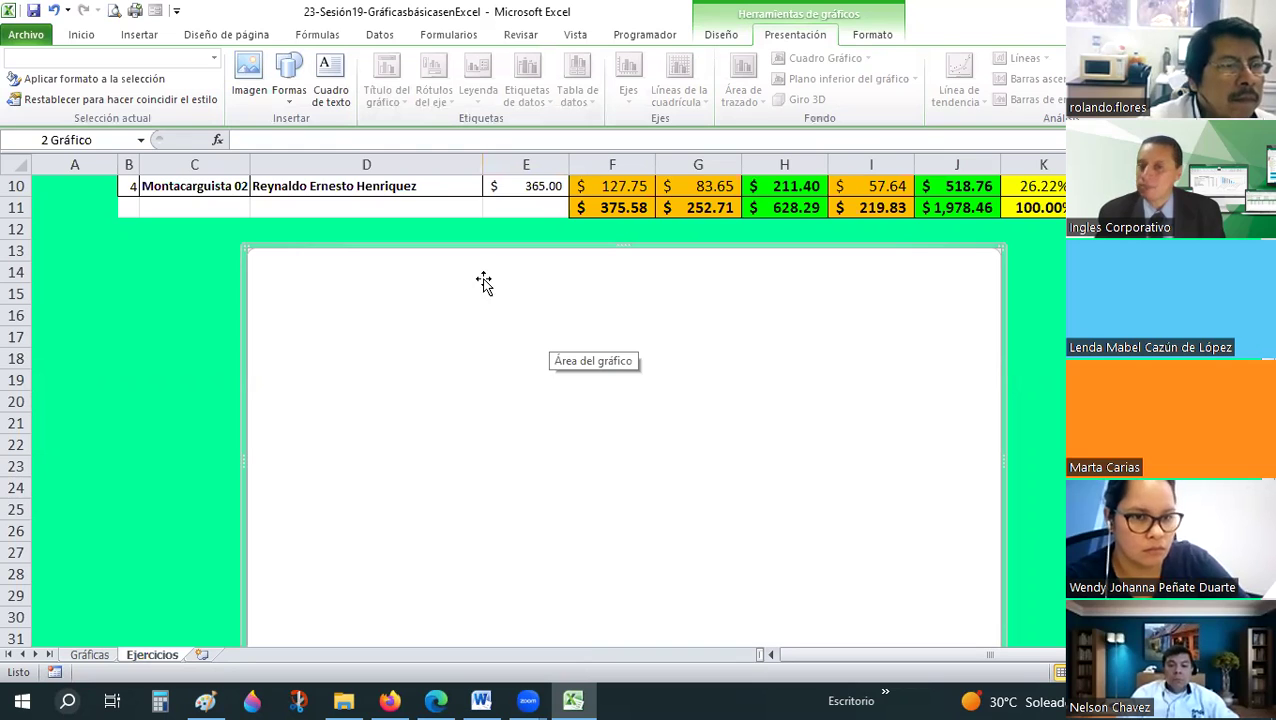
scroll(524, 413, "down", 1)
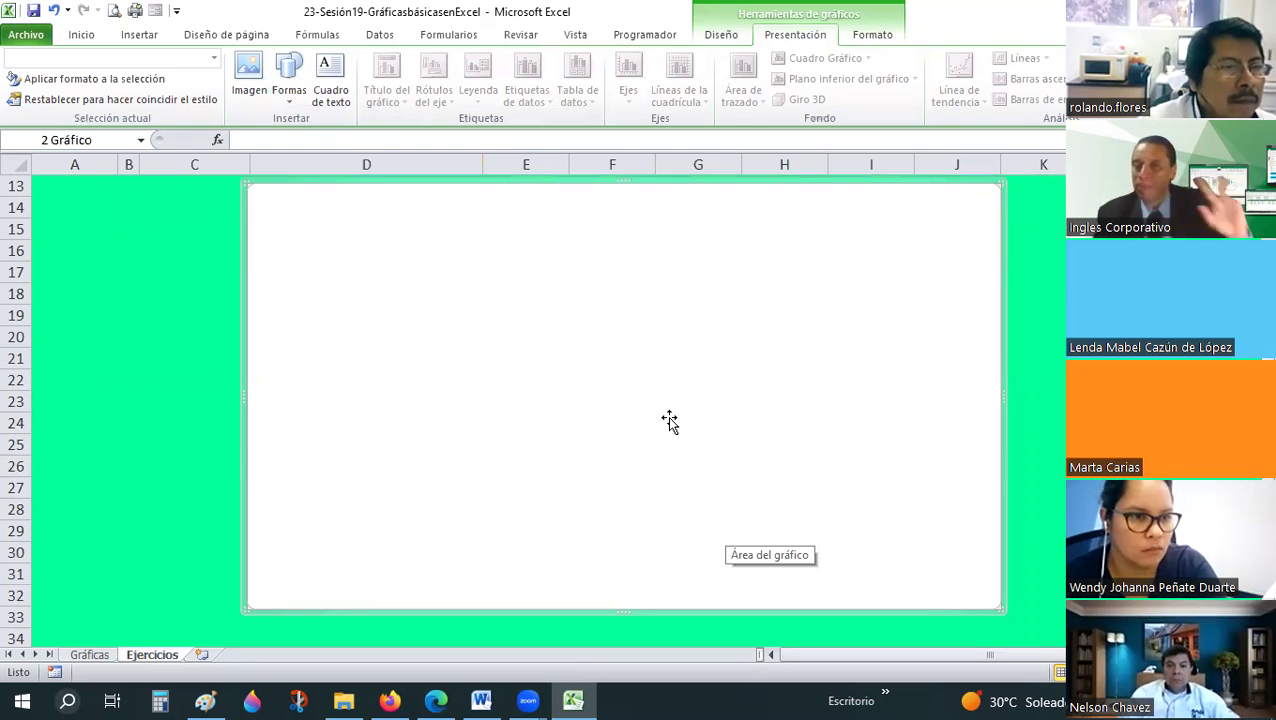
scroll(669, 421, "up", 2)
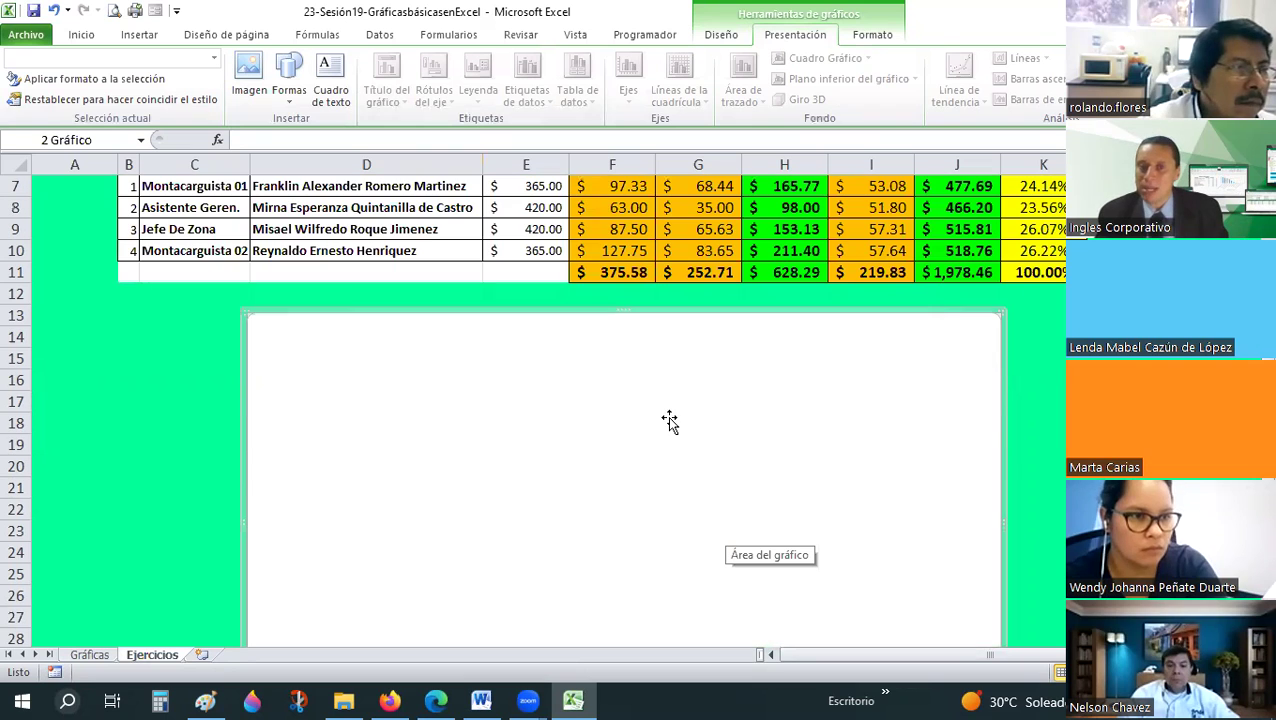
left_click(713, 38)
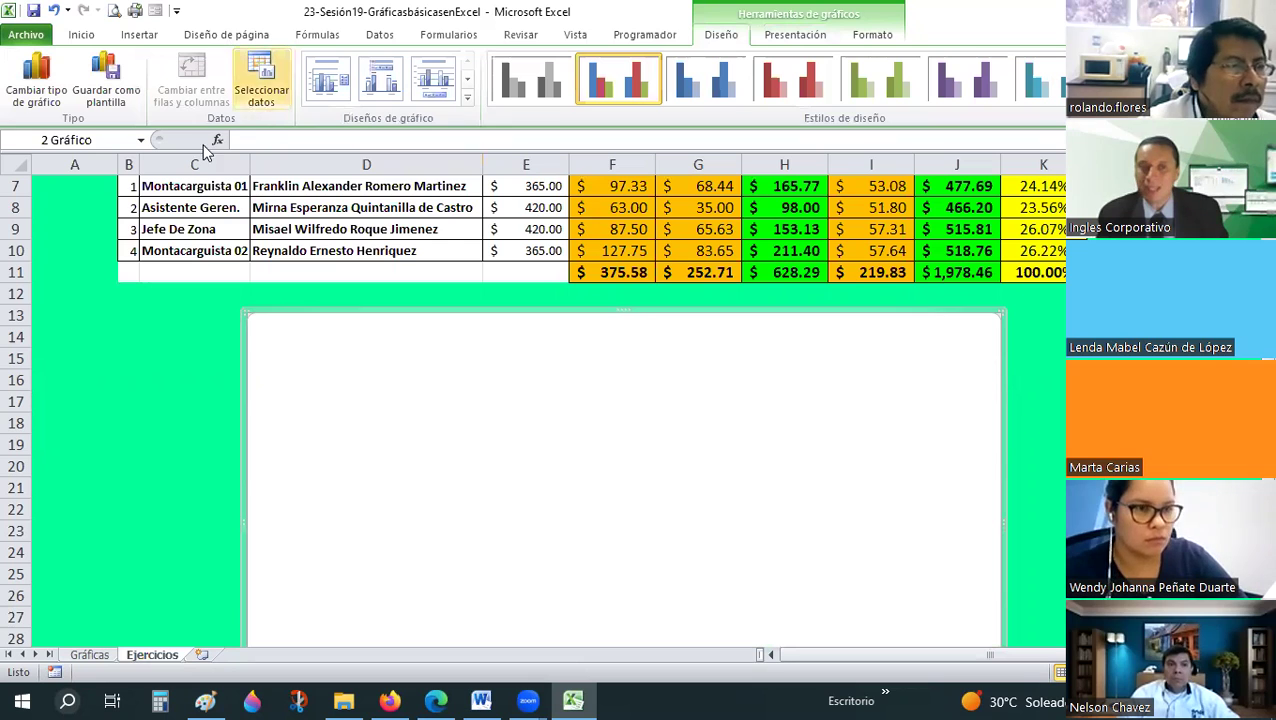
scroll(220, 330, "up", 1)
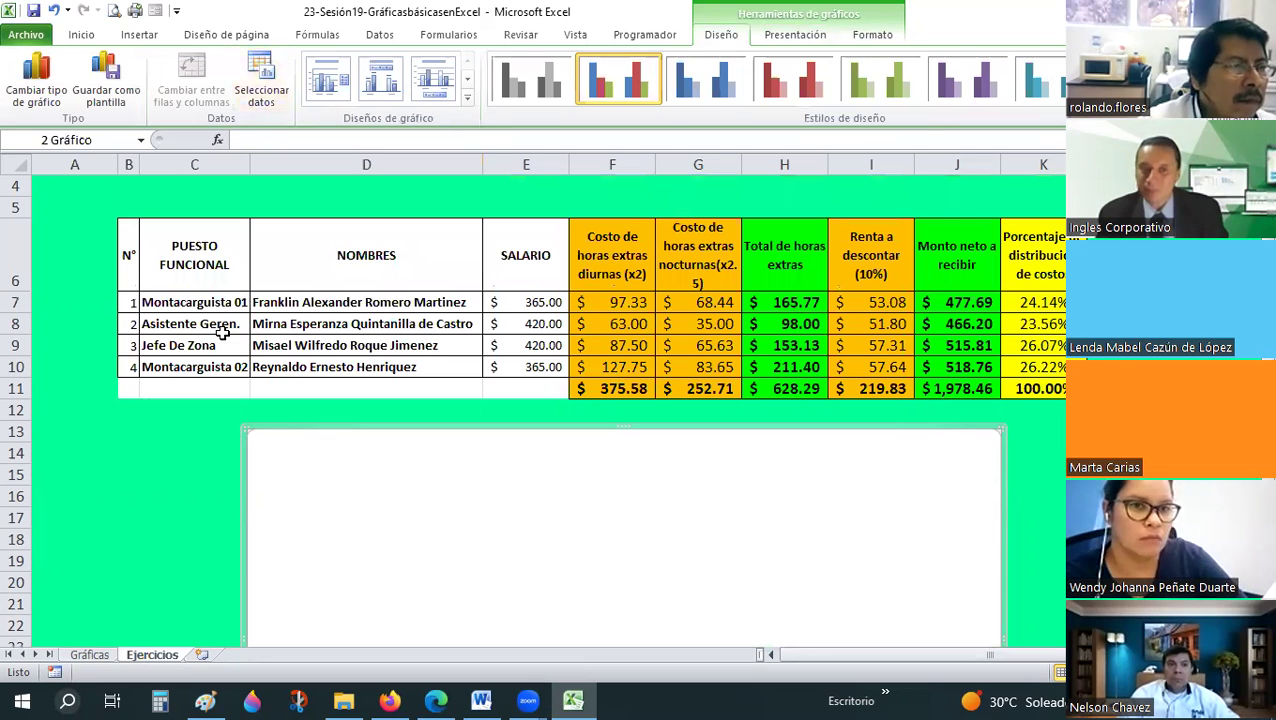
left_click(261, 97)
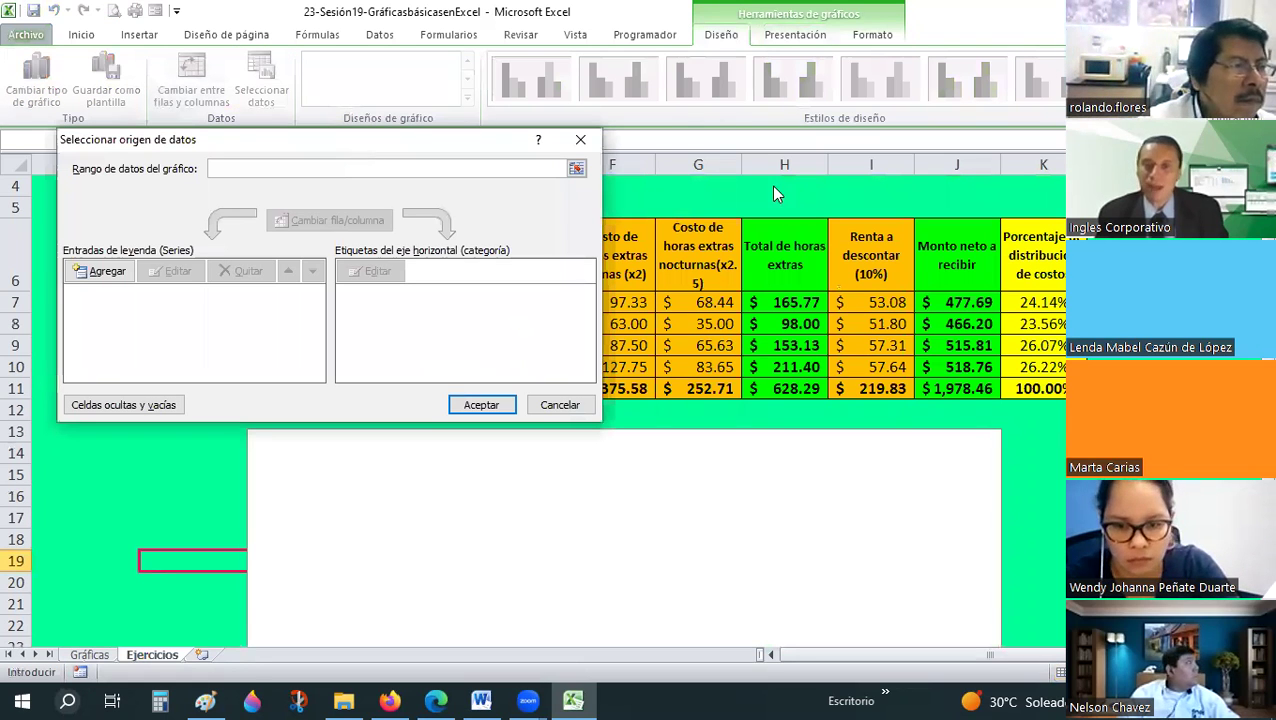
left_click_drag(350, 139, 747, 64)
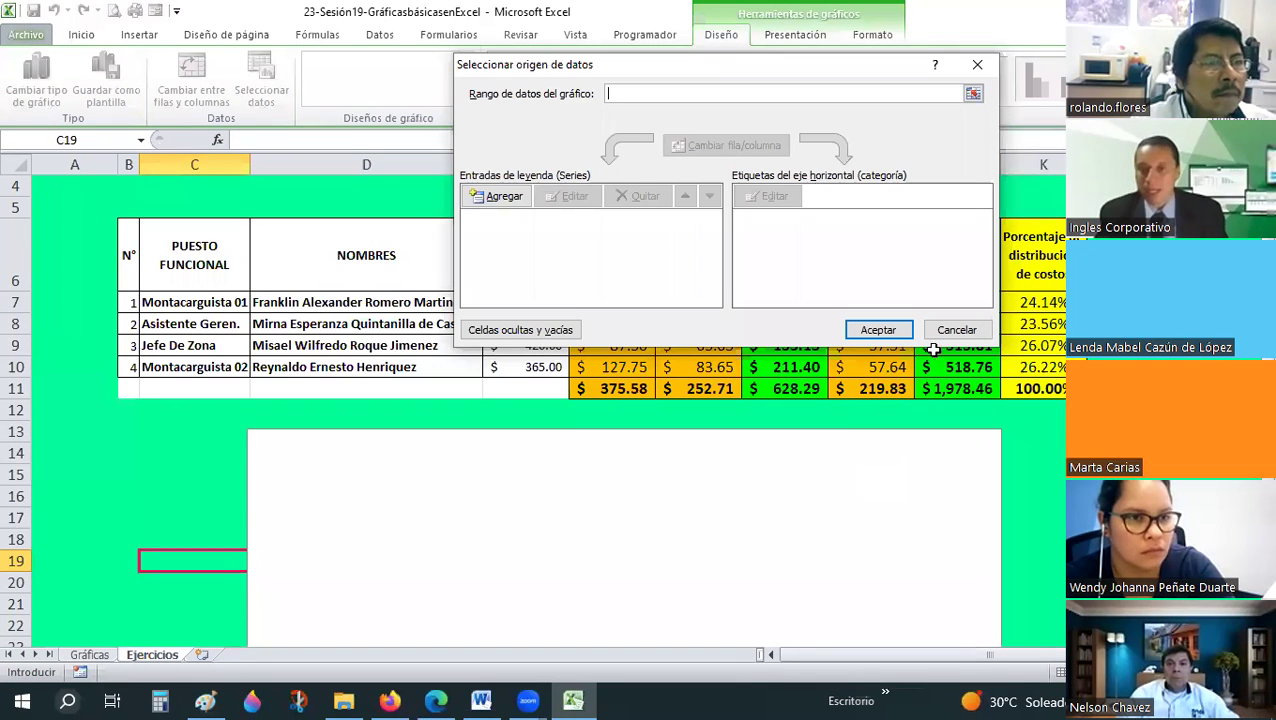
key("Escape")
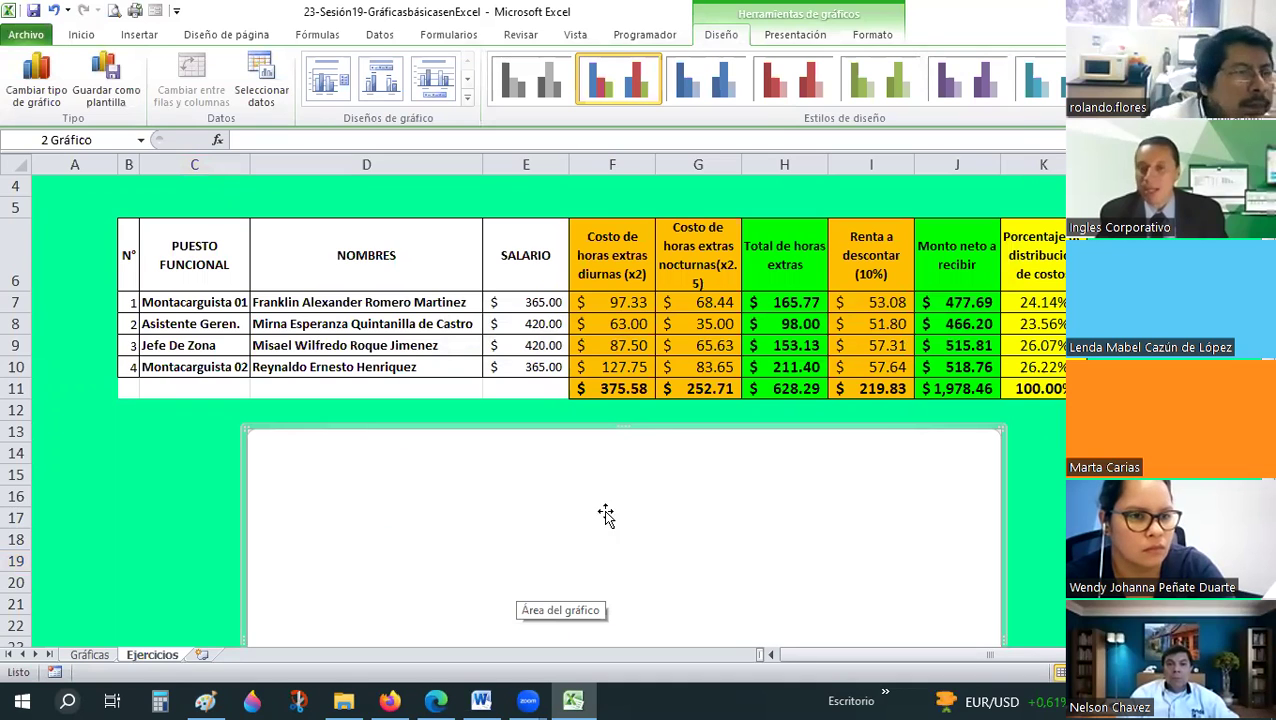
scroll(694, 346, "down", 2)
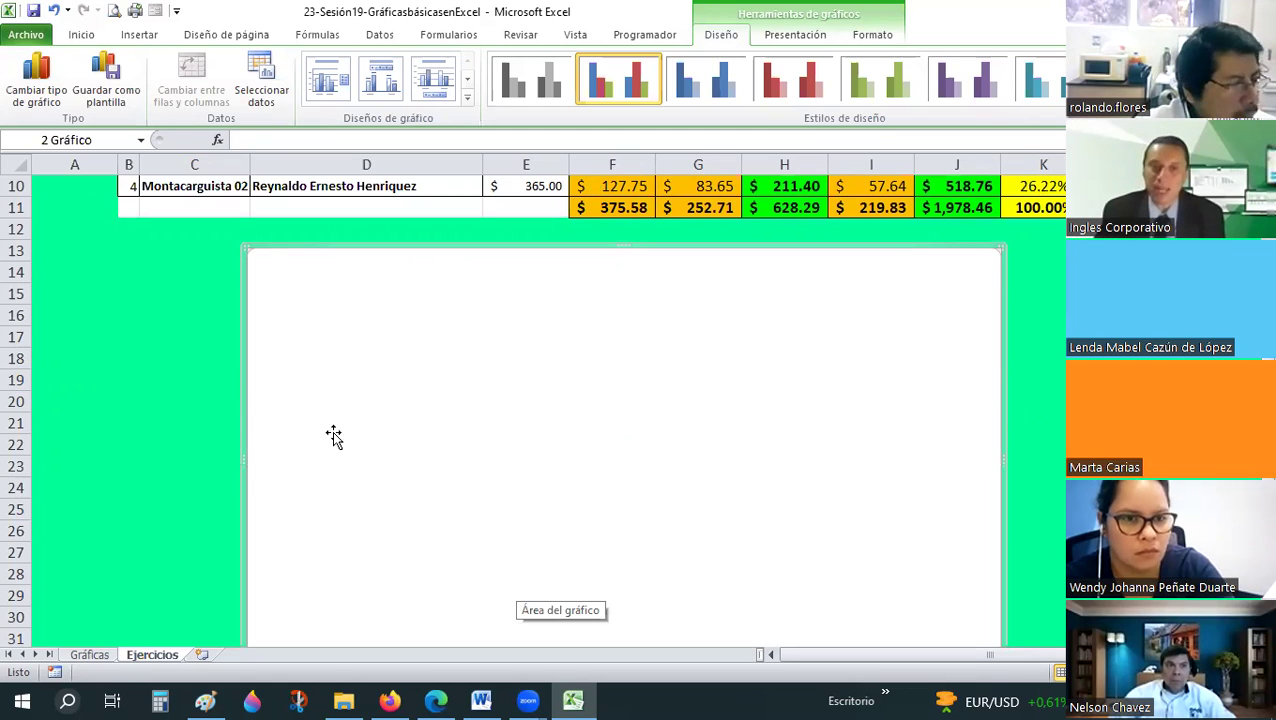
left_click(170, 293)
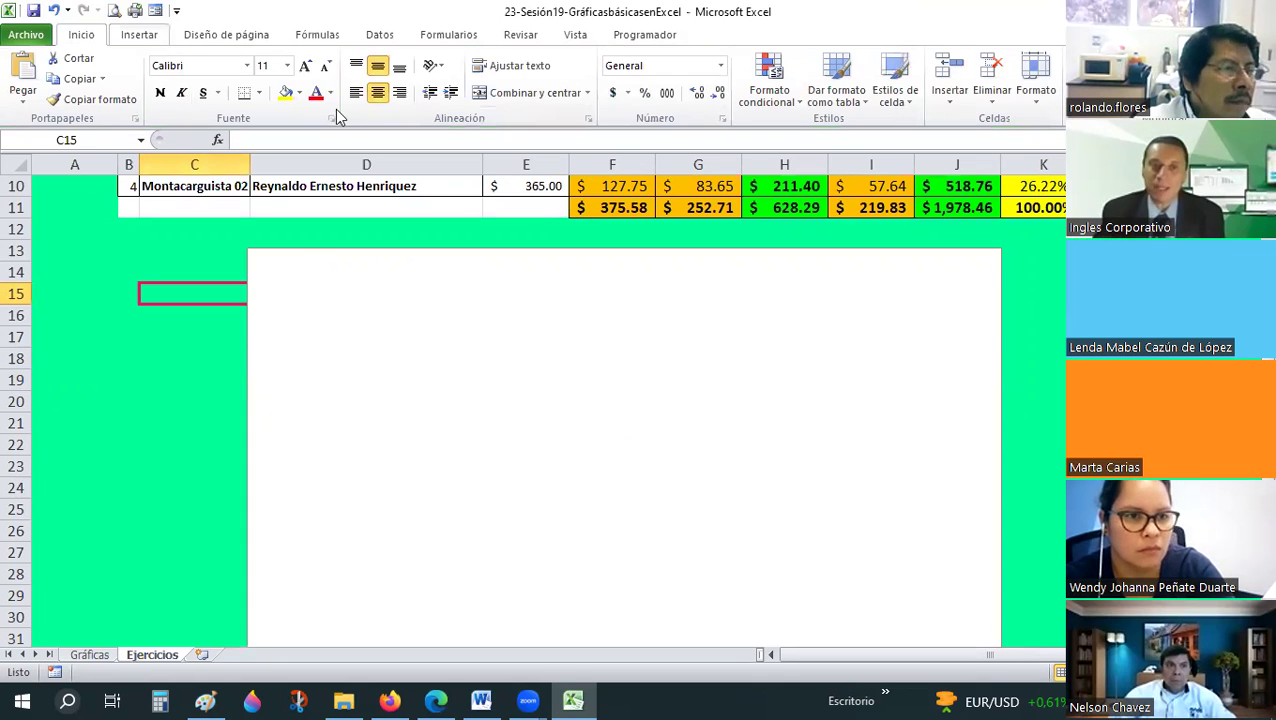
left_click(139, 34)
left_click(377, 80)
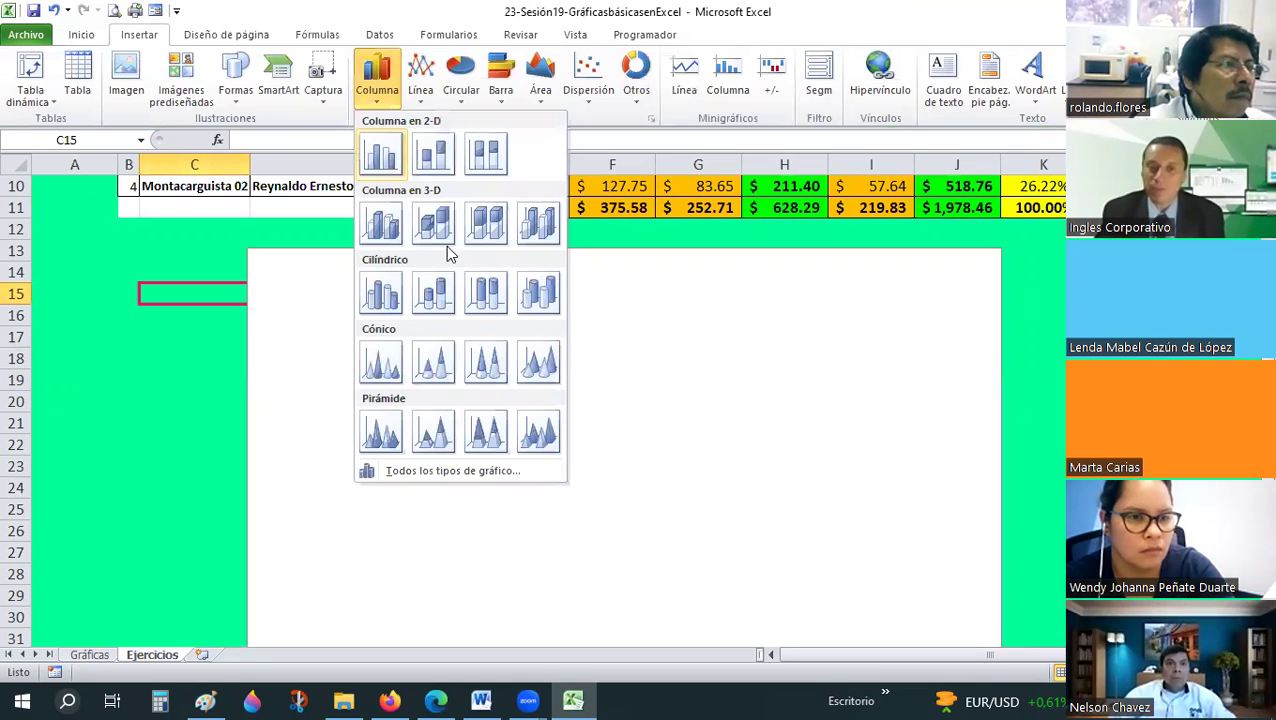
scroll(937, 444, "down", 4)
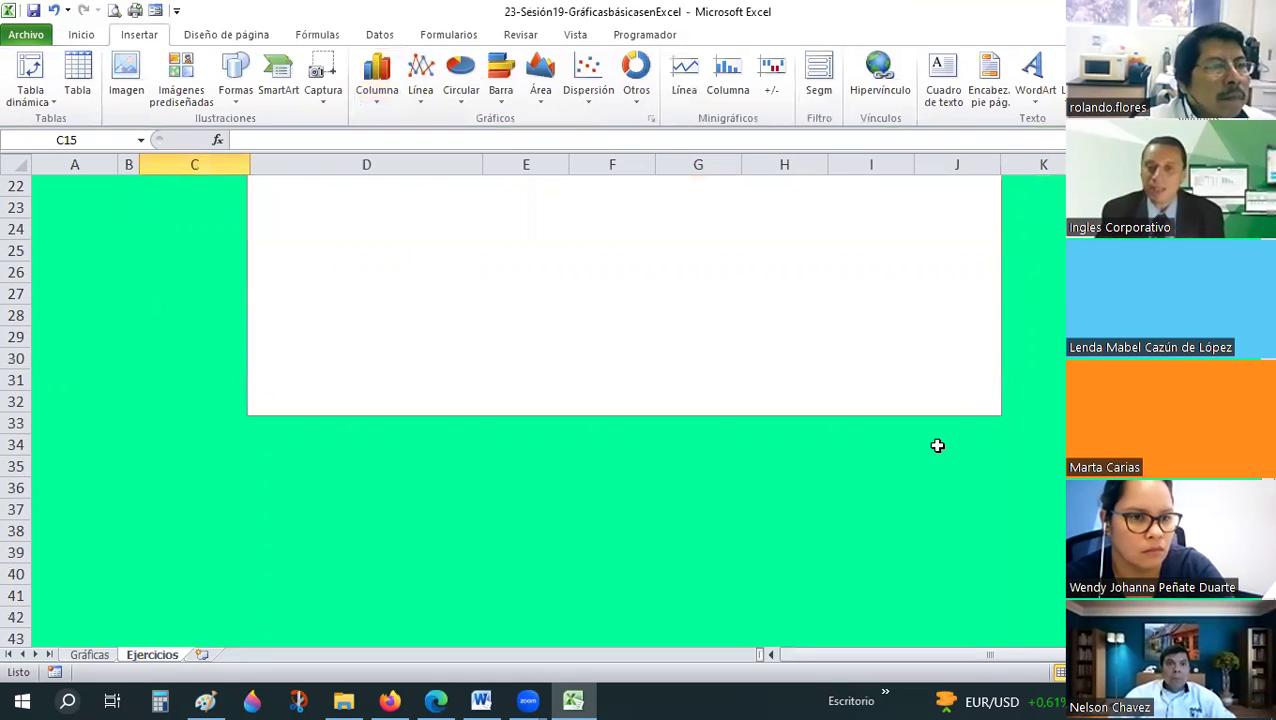
left_click(1001, 421)
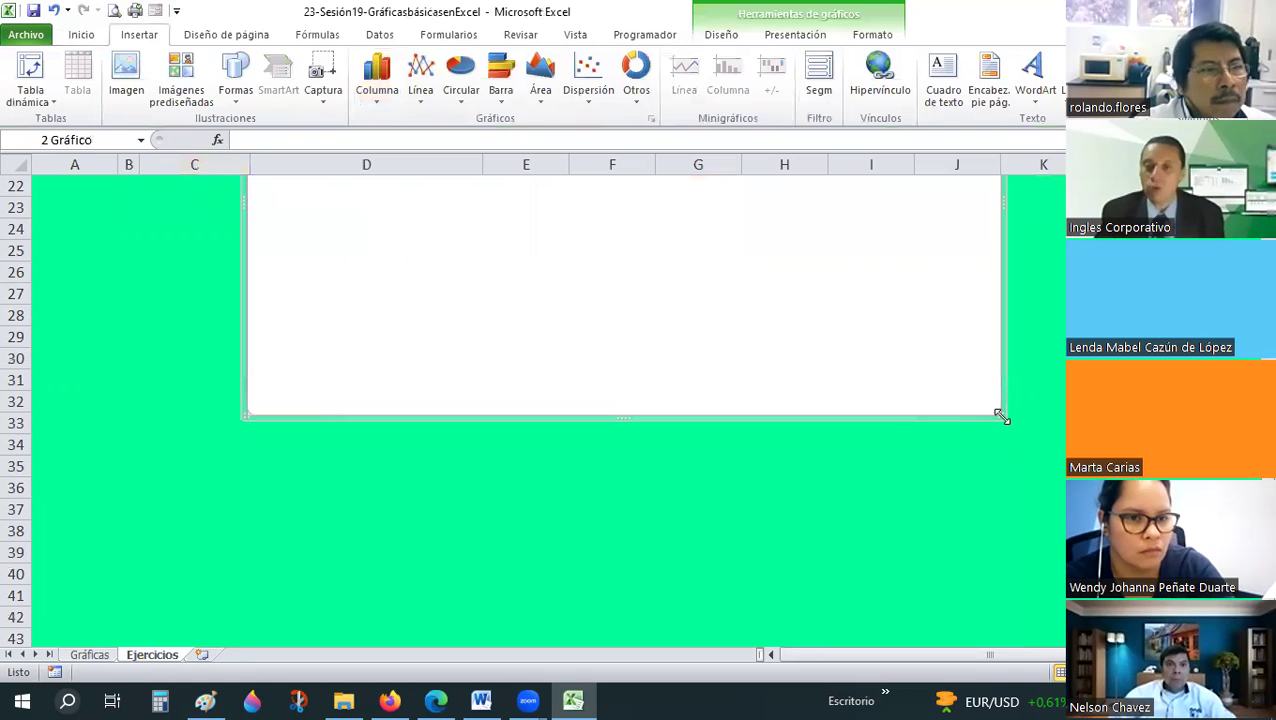
scroll(678, 457, "up", 4)
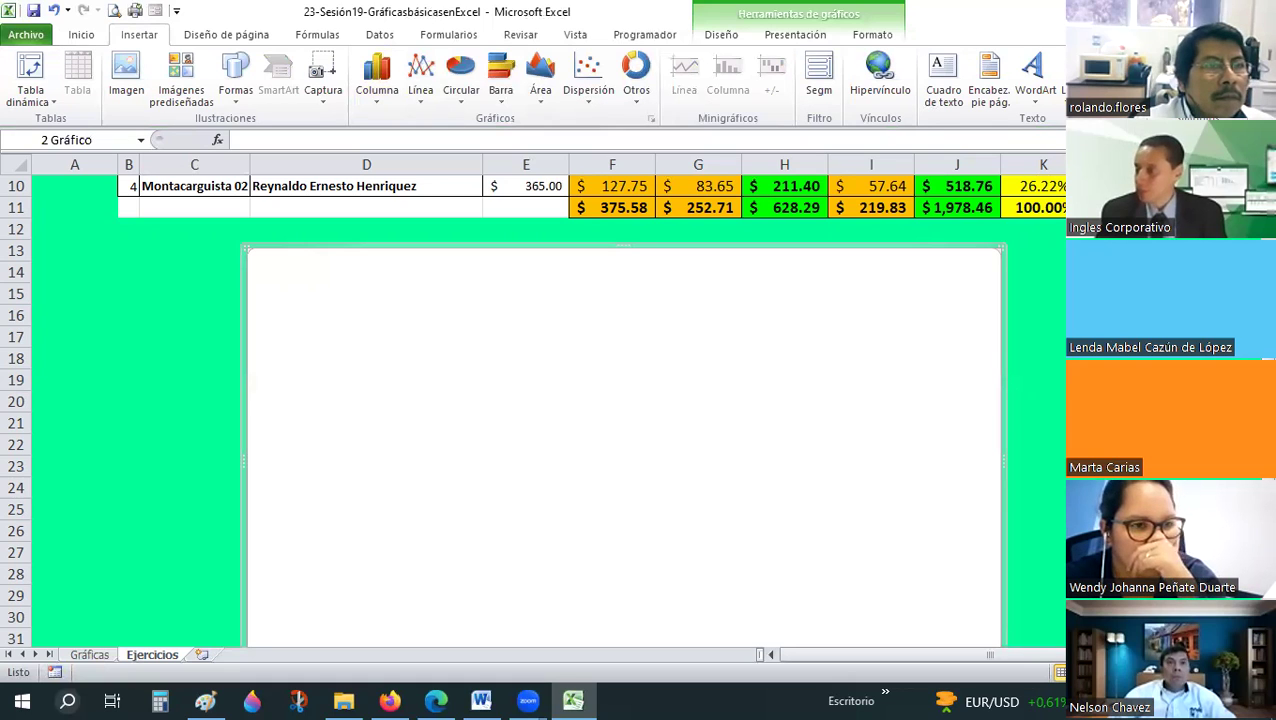
key("alt+Tab")
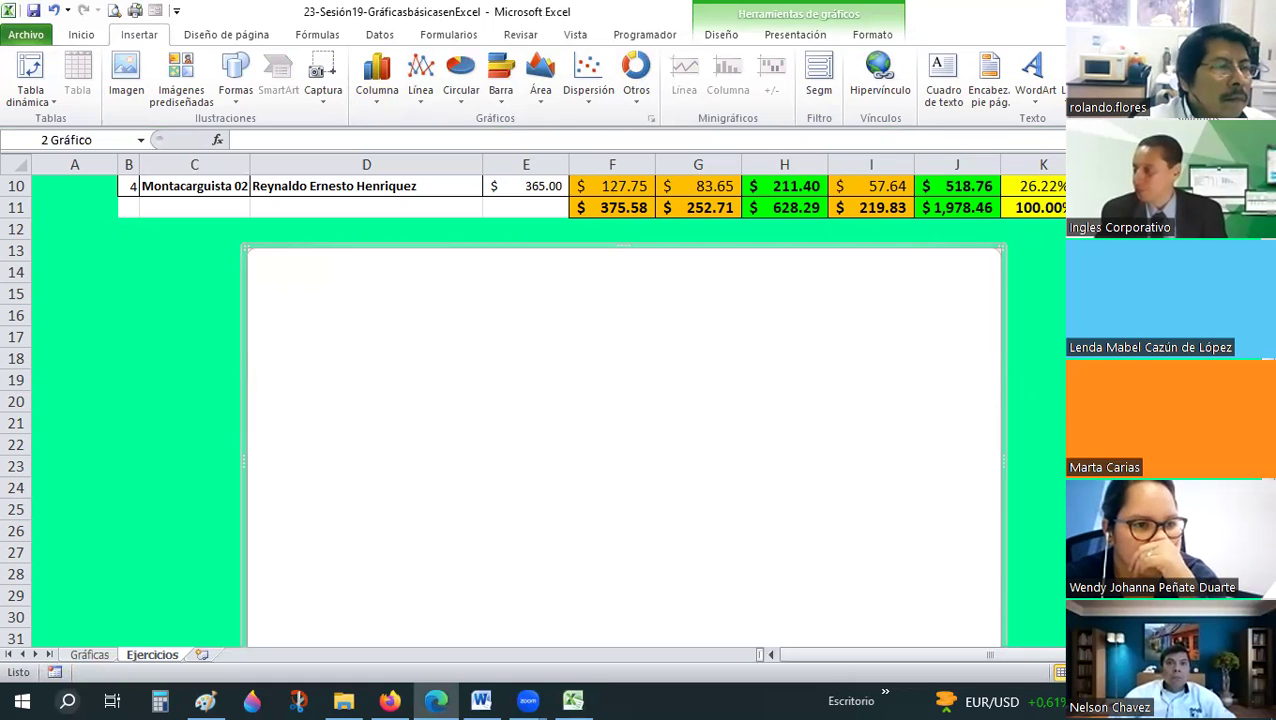
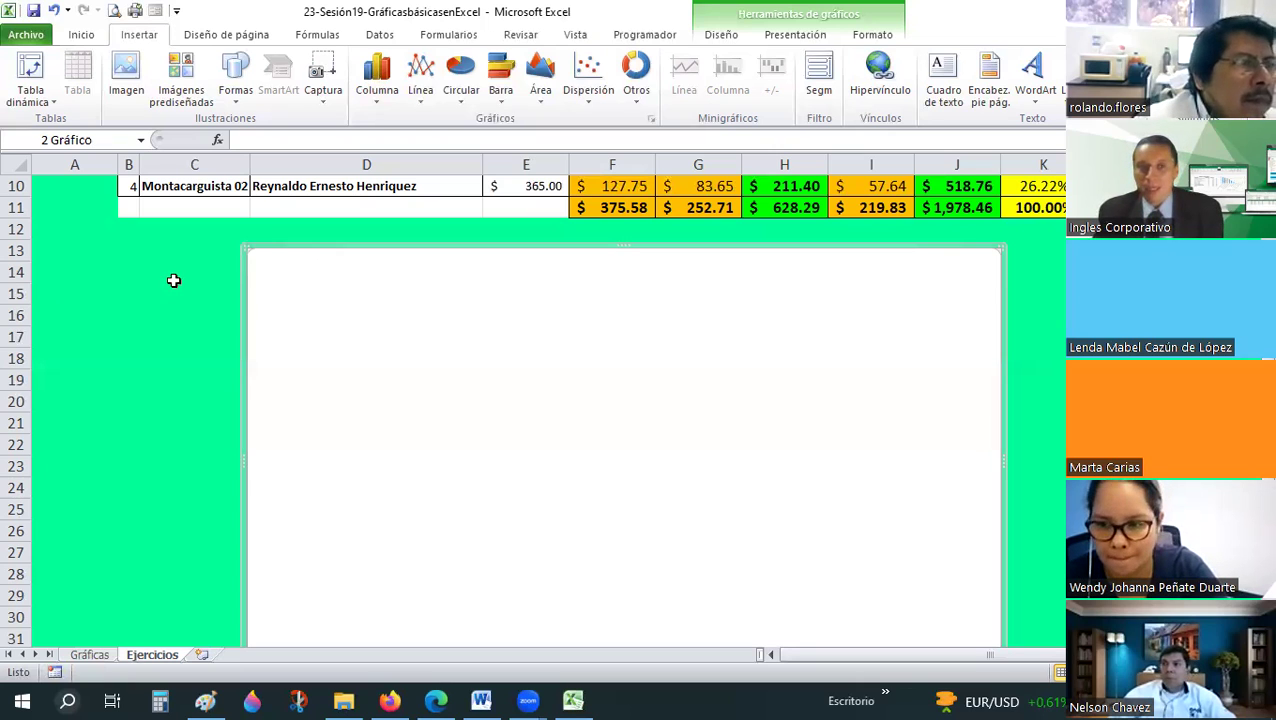
Open Seleccionar datos from the Chart Tools Diseño tab for the empty chart
scroll(334, 337, "up", 1)
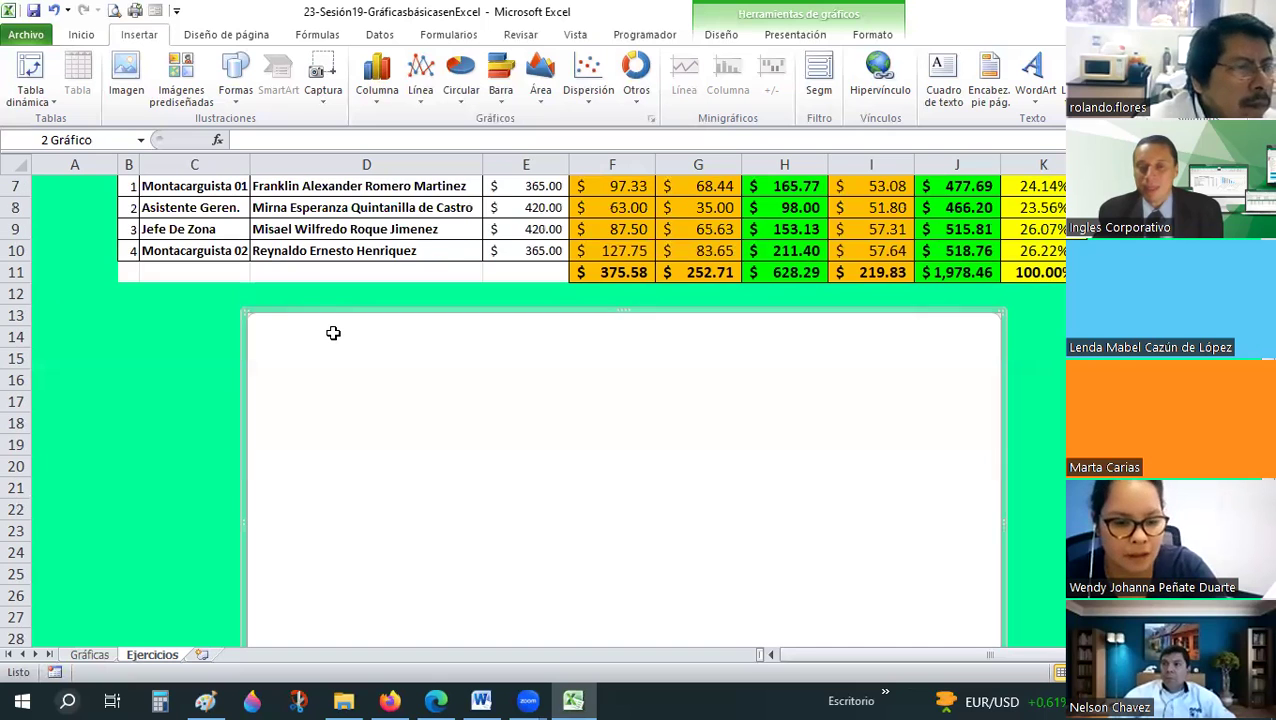
scroll(333, 333, "up", 1)
scroll(333, 333, "down", 1)
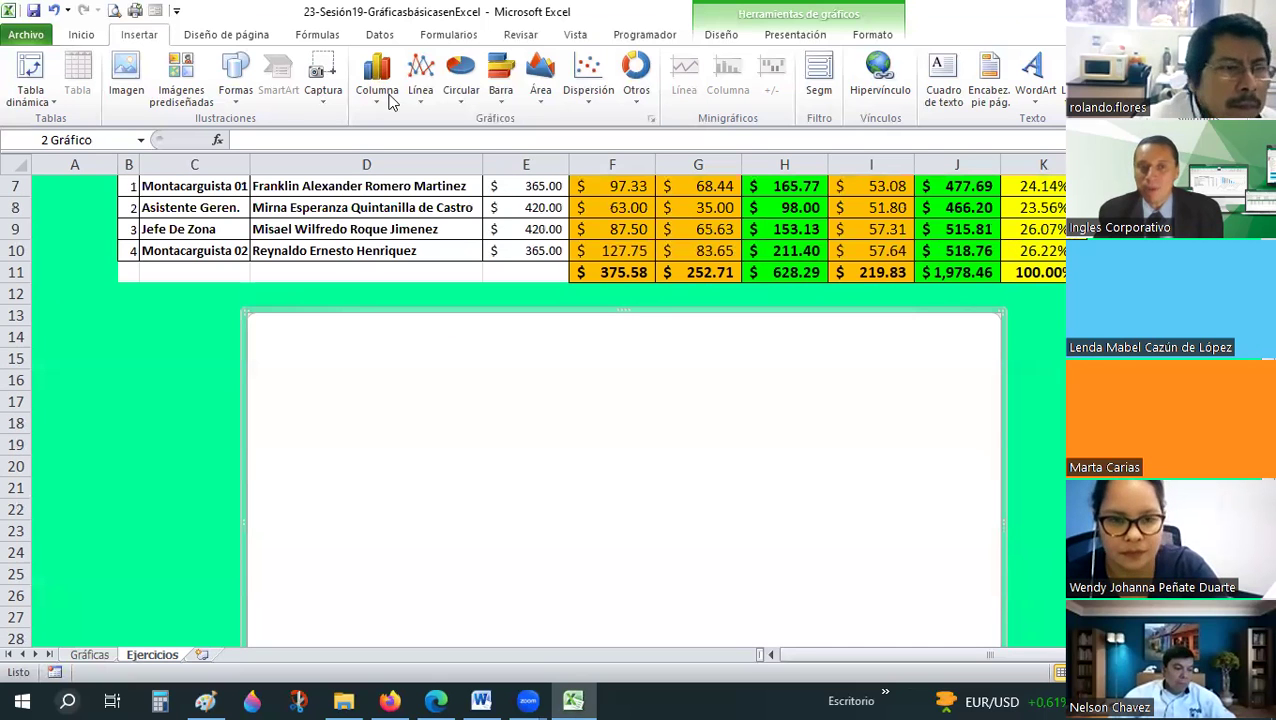
left_click(720, 35)
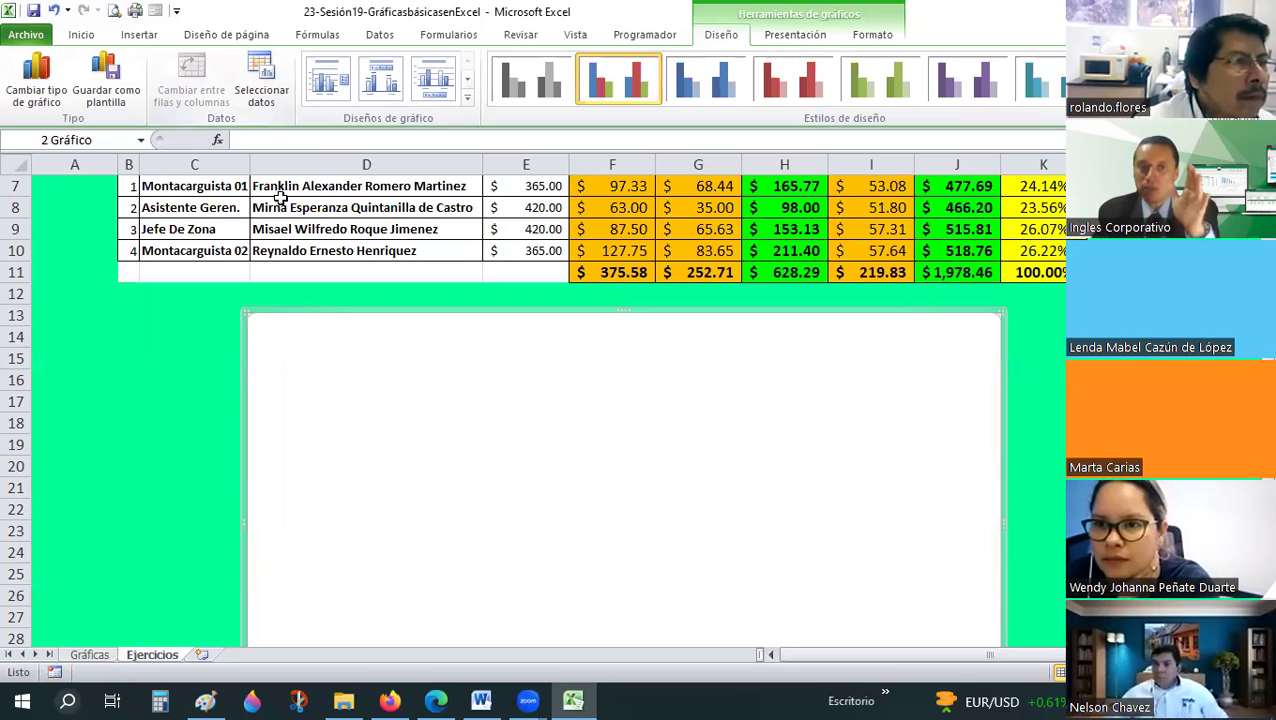
left_click(263, 96)
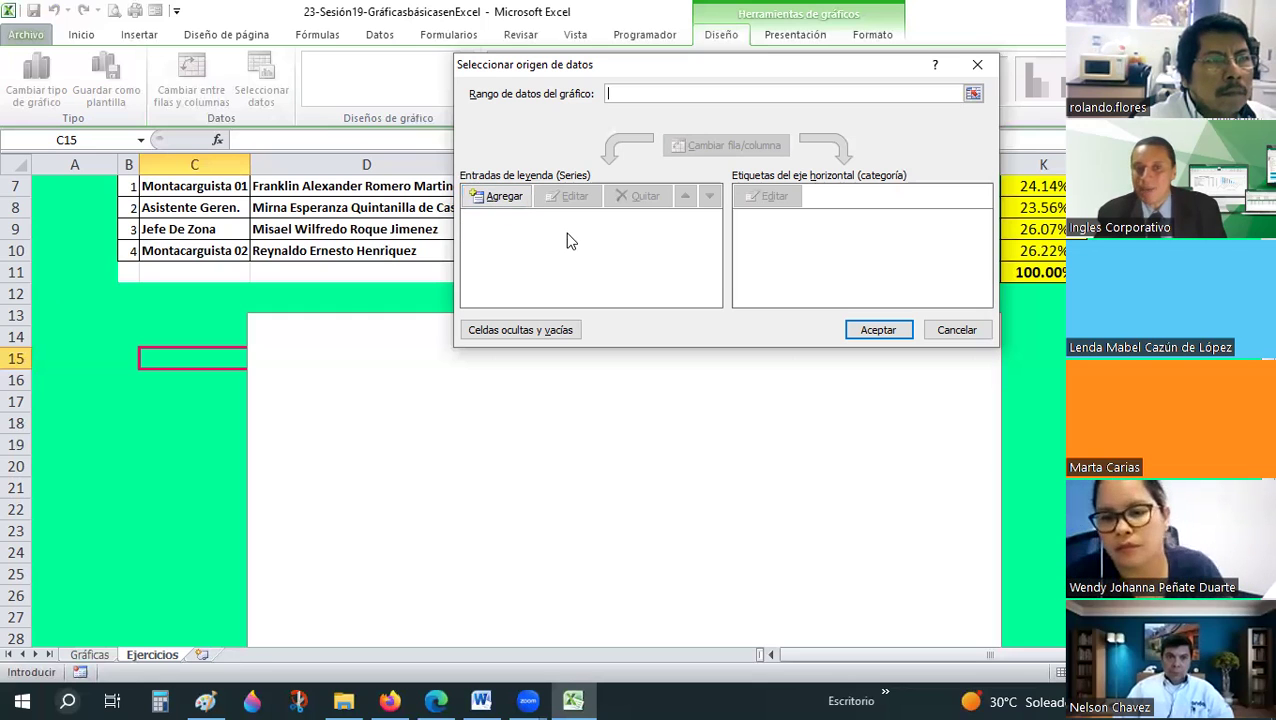
Add a new series named from header cell F6, Costo de horas extras diurnas (x2)
left_click(498, 197)
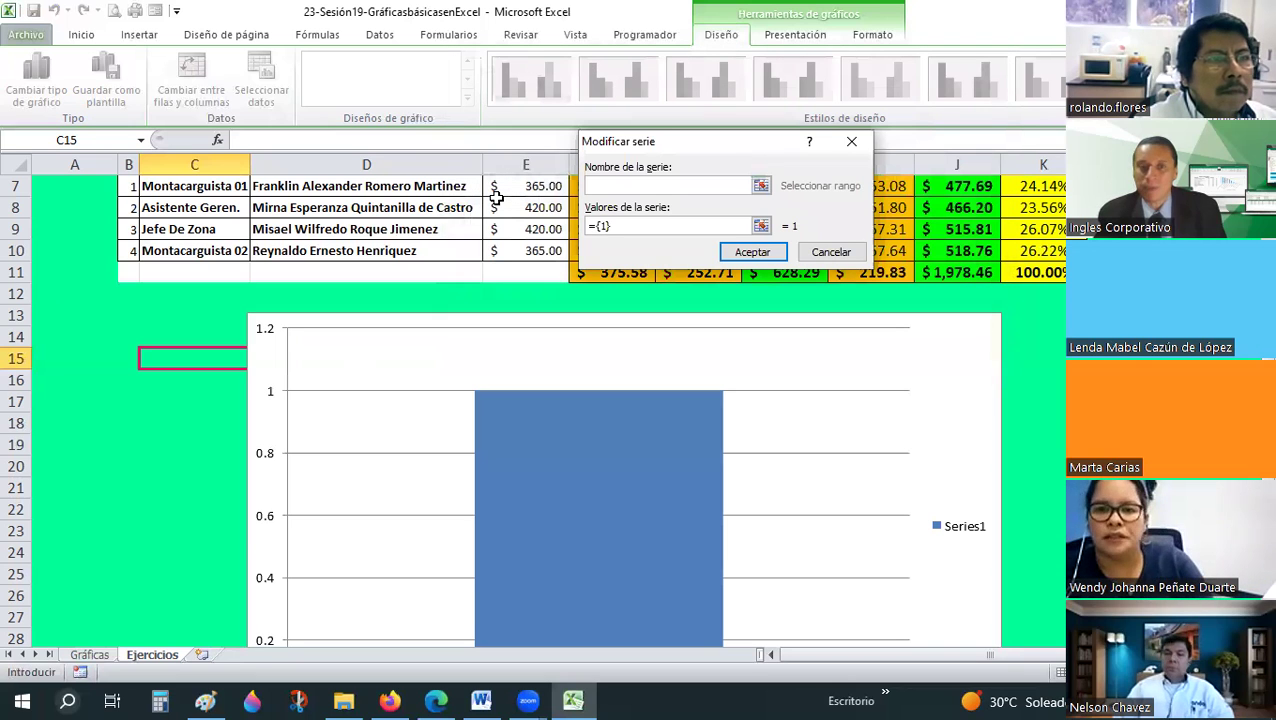
scroll(599, 329, "up", 1)
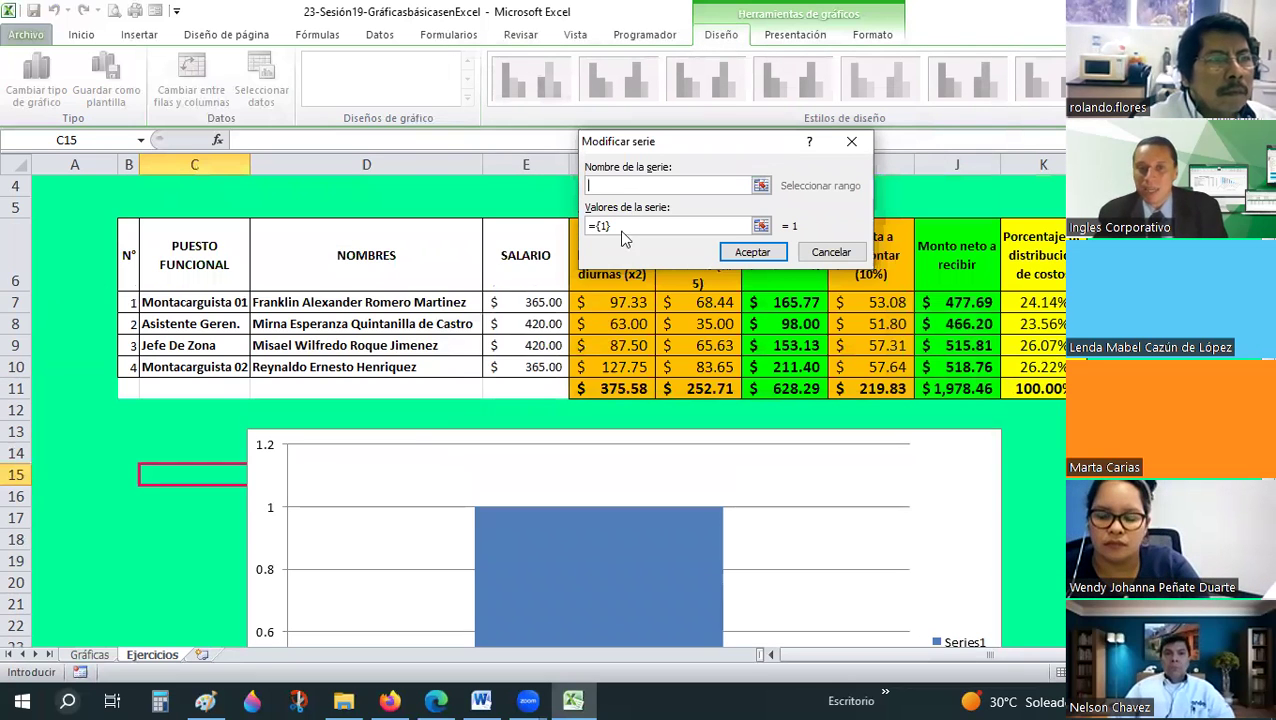
scroll(631, 190, "up", 1)
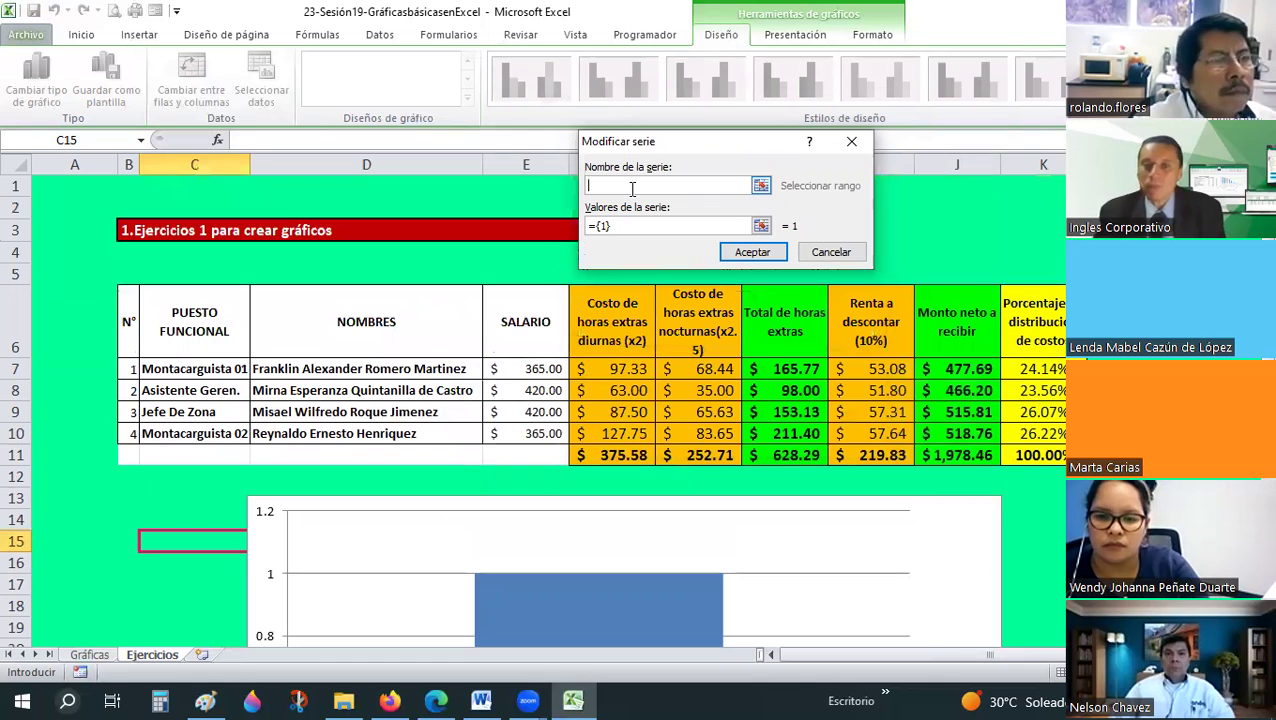
type("C")
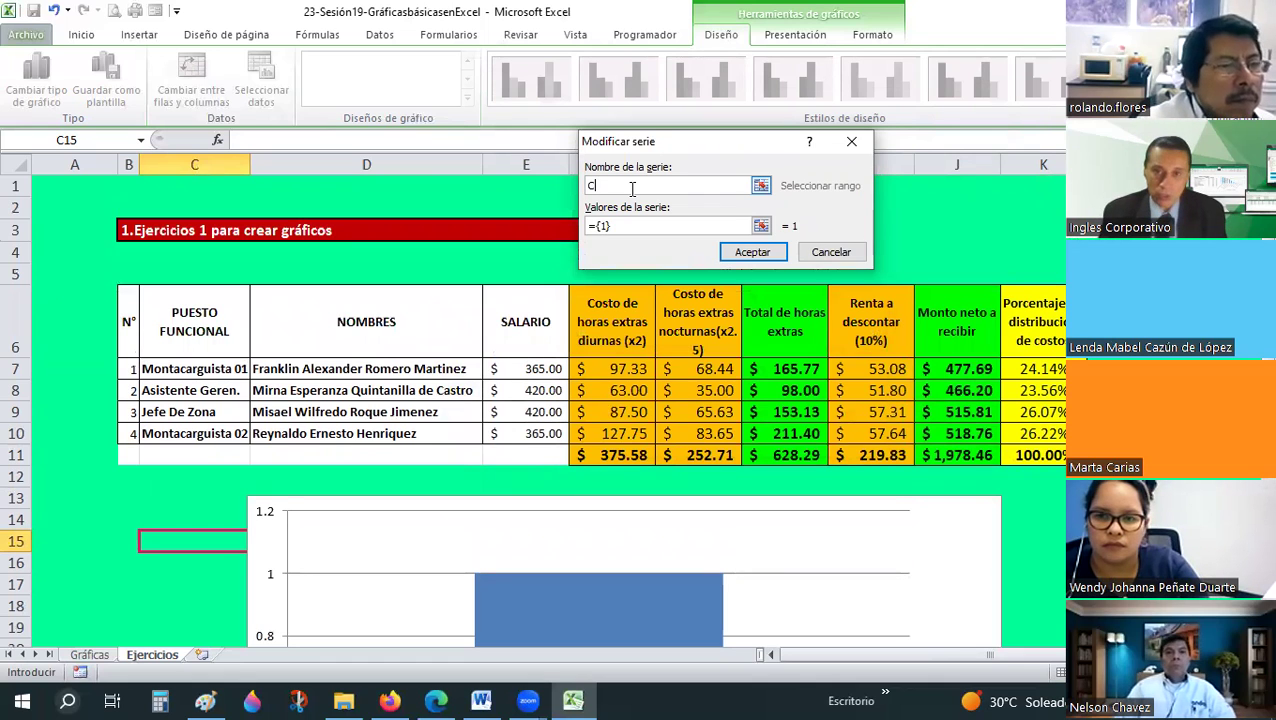
type("osto de horas")
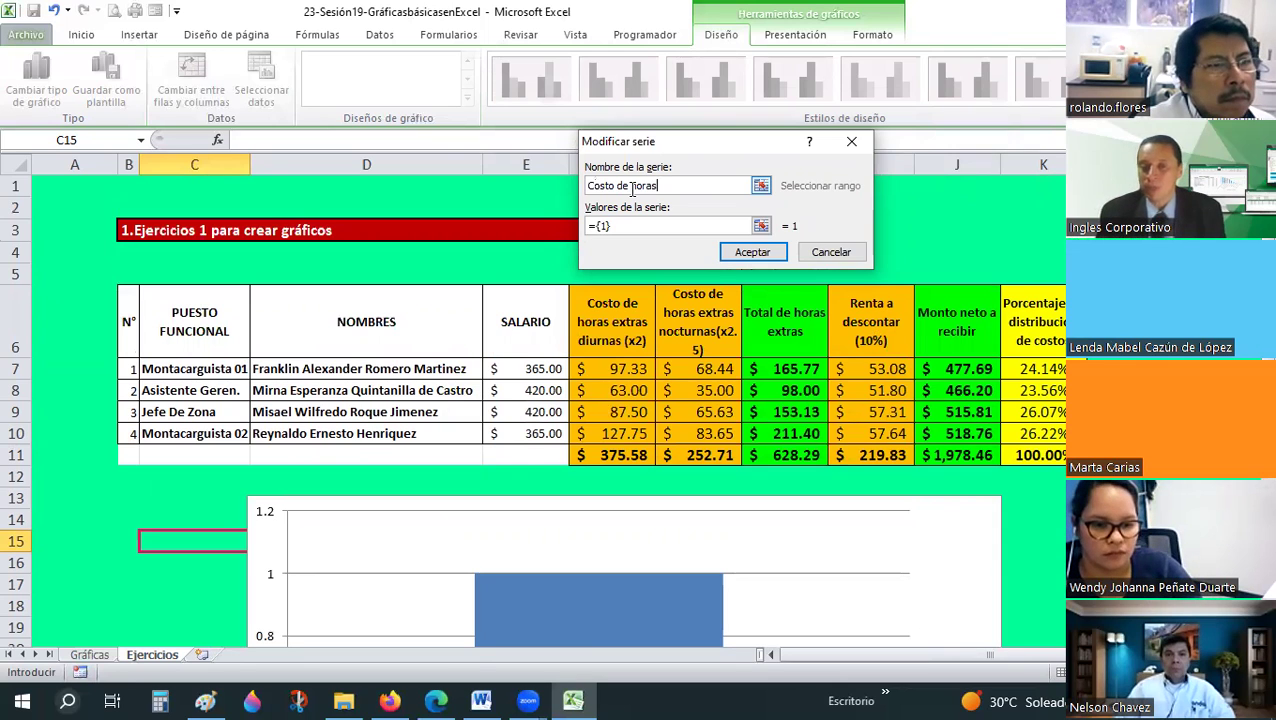
left_click_drag(656, 185, 546, 168)
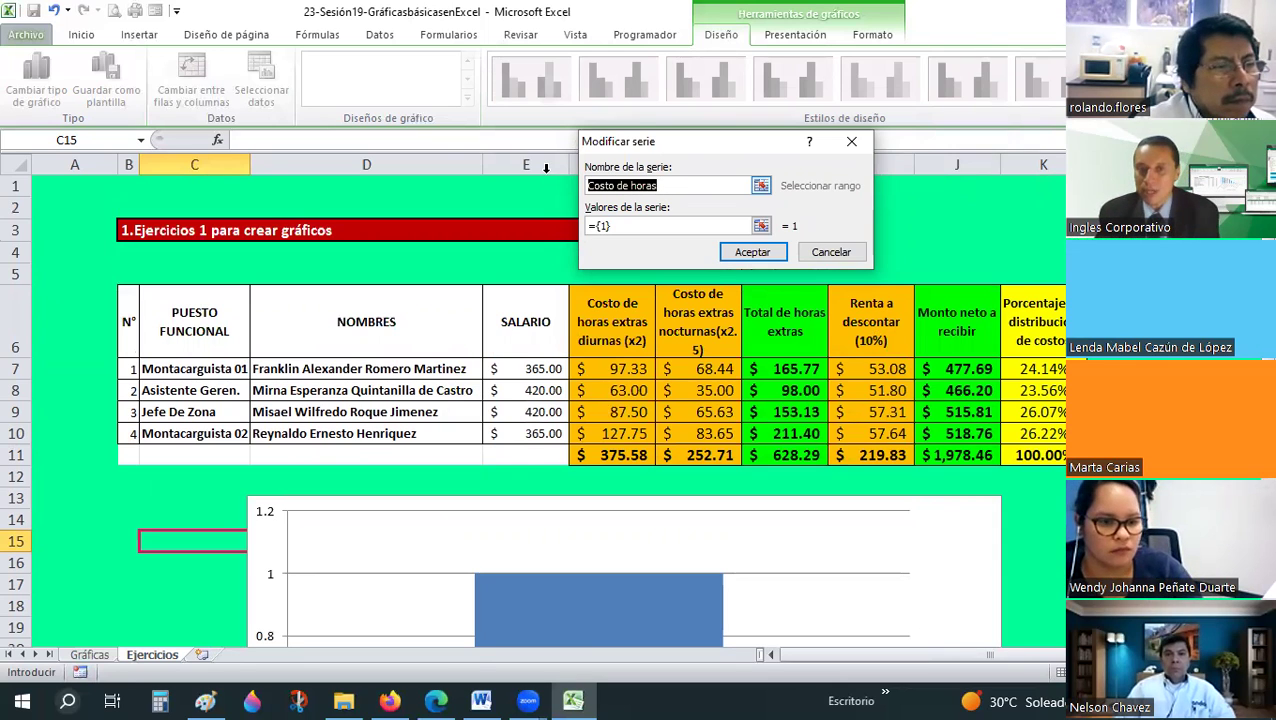
key("Delete")
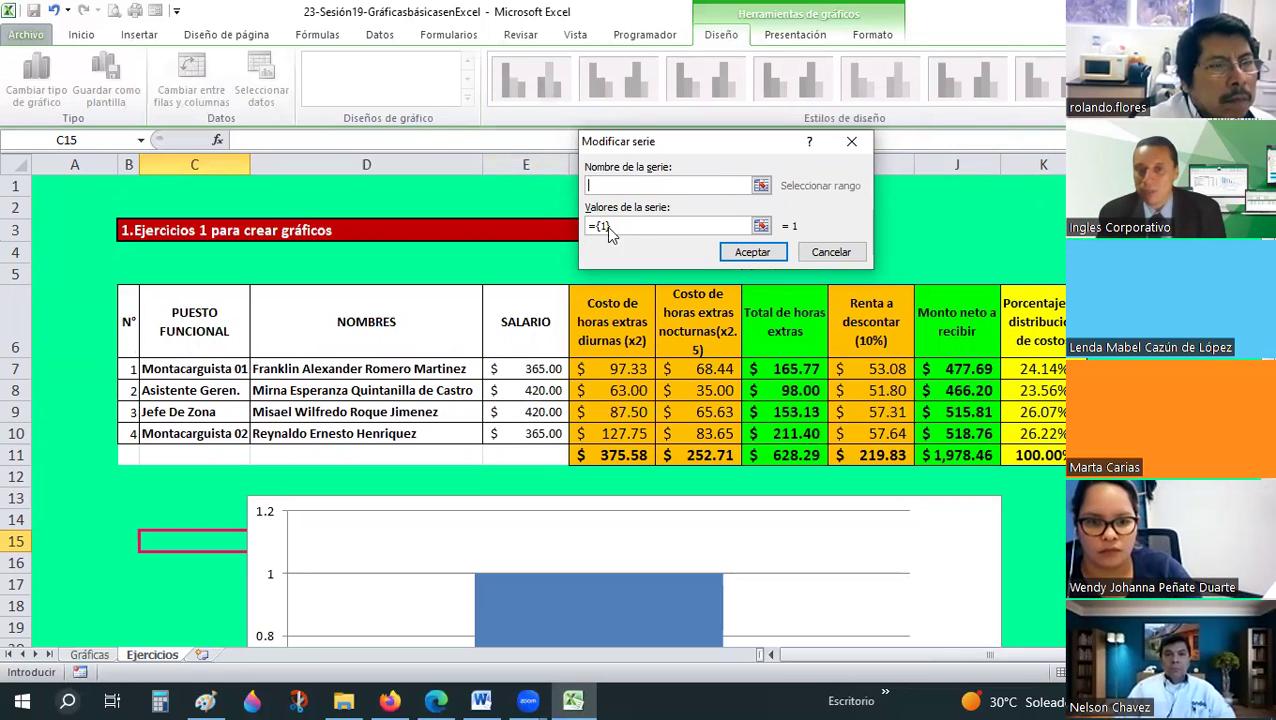
left_click(595, 340)
left_click_drag(679, 185, 571, 179)
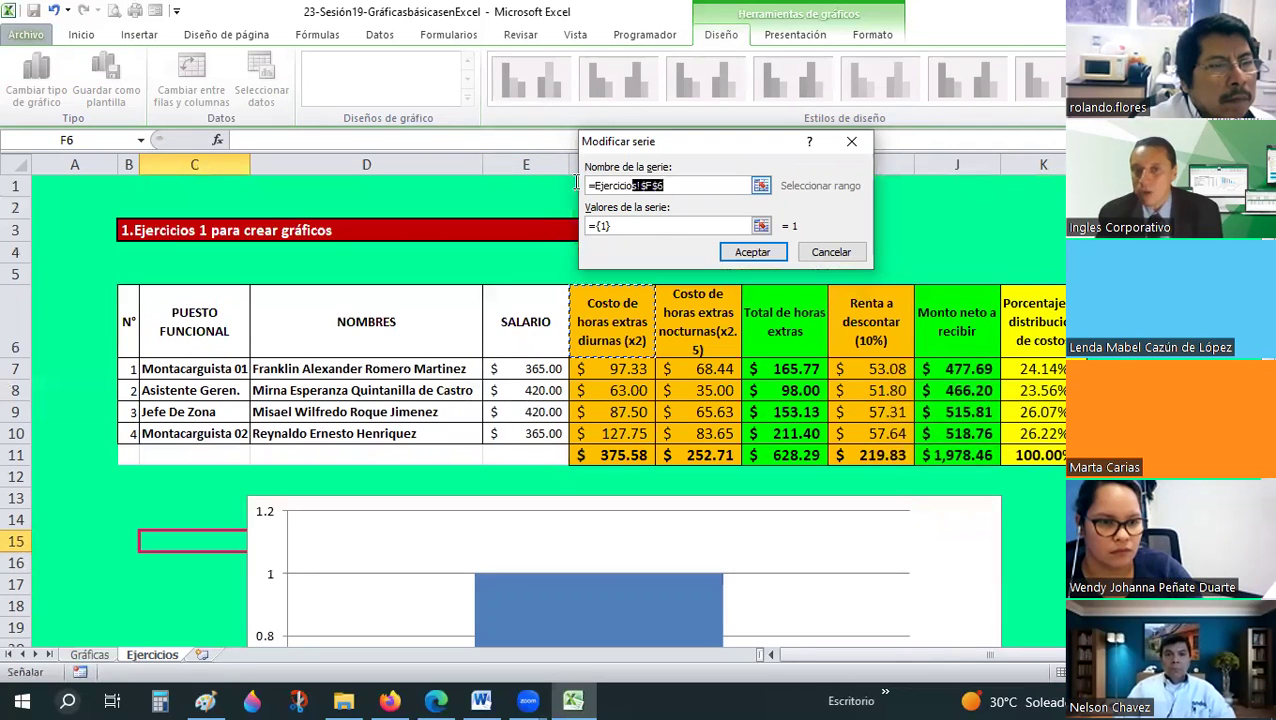
key("BackSpace")
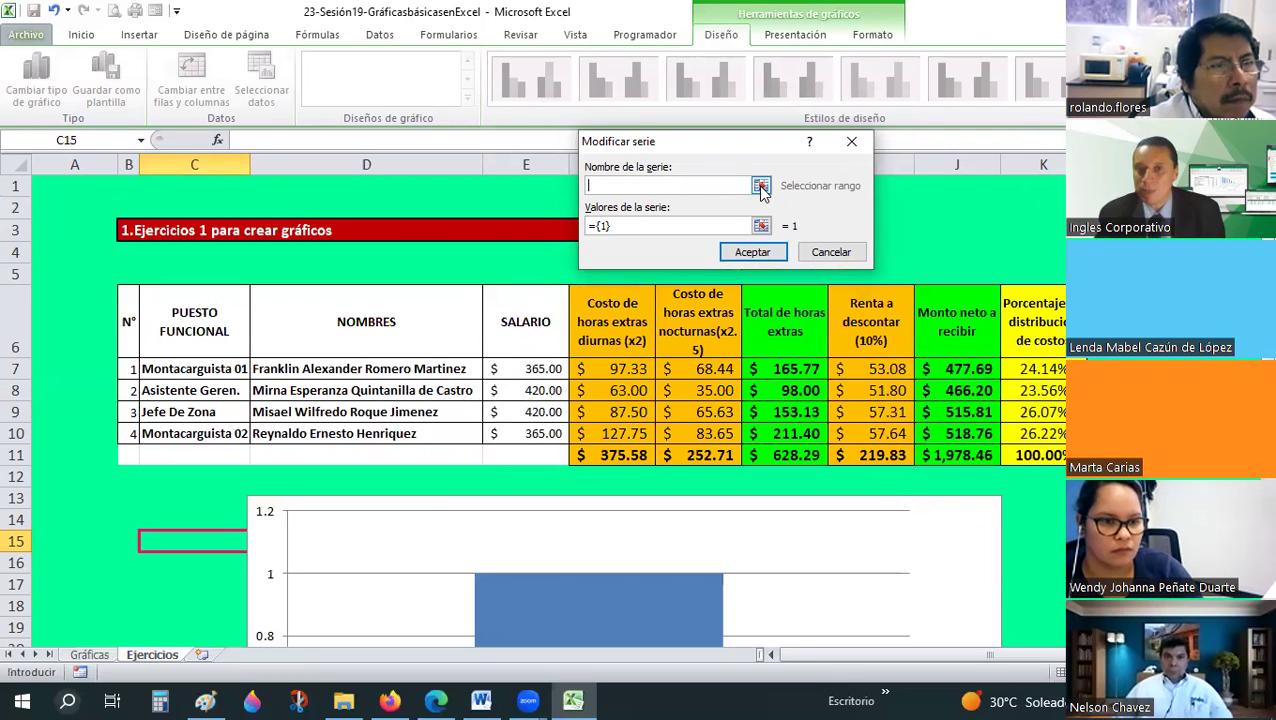
left_click(690, 274)
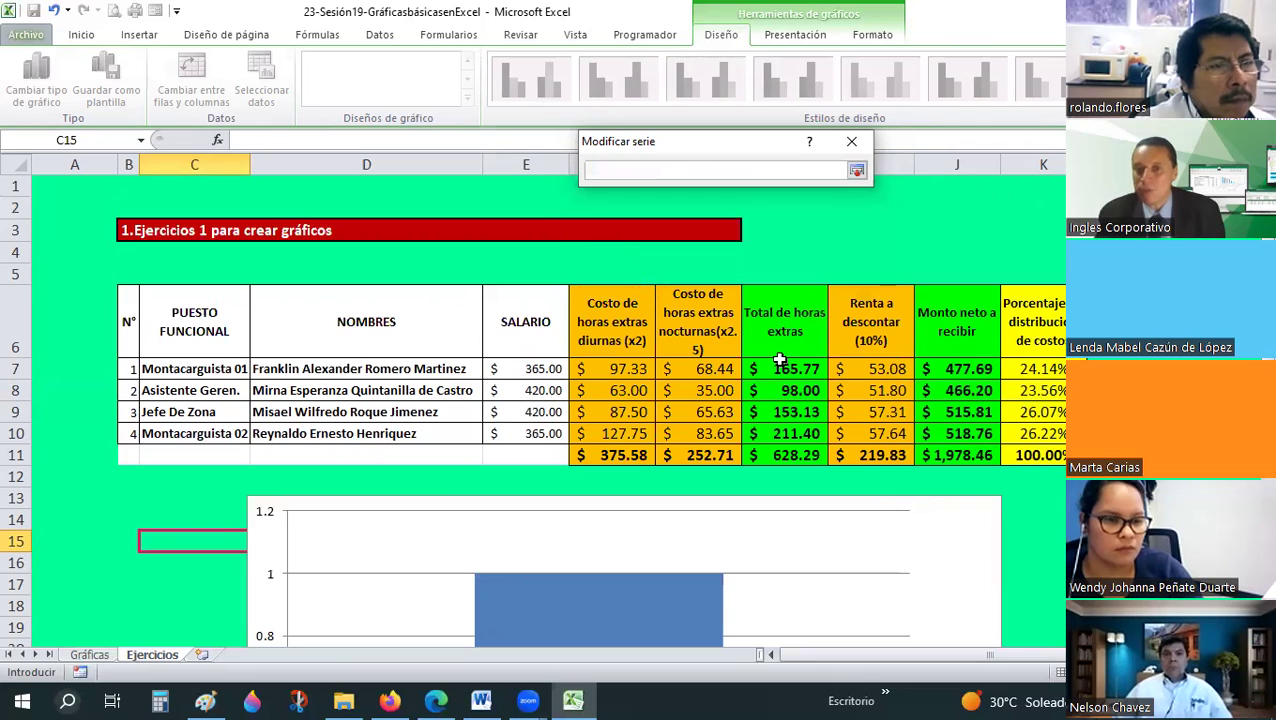
left_click(624, 308)
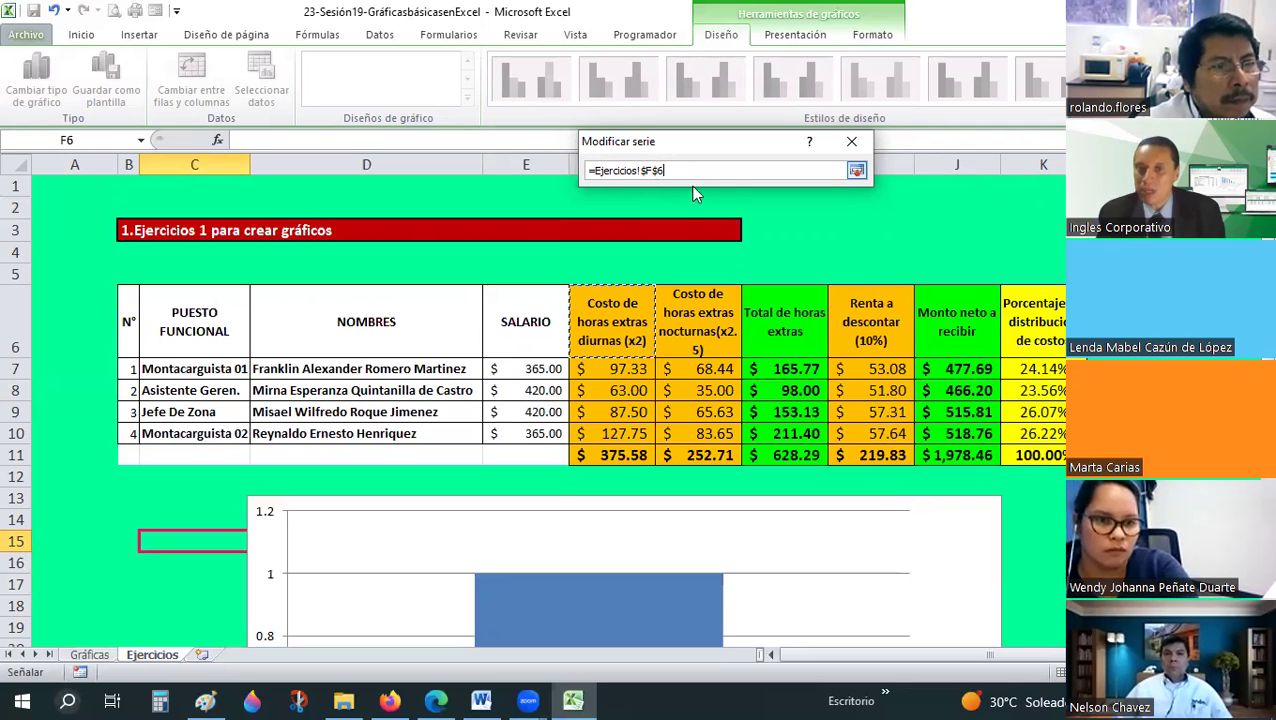
left_click(857, 172)
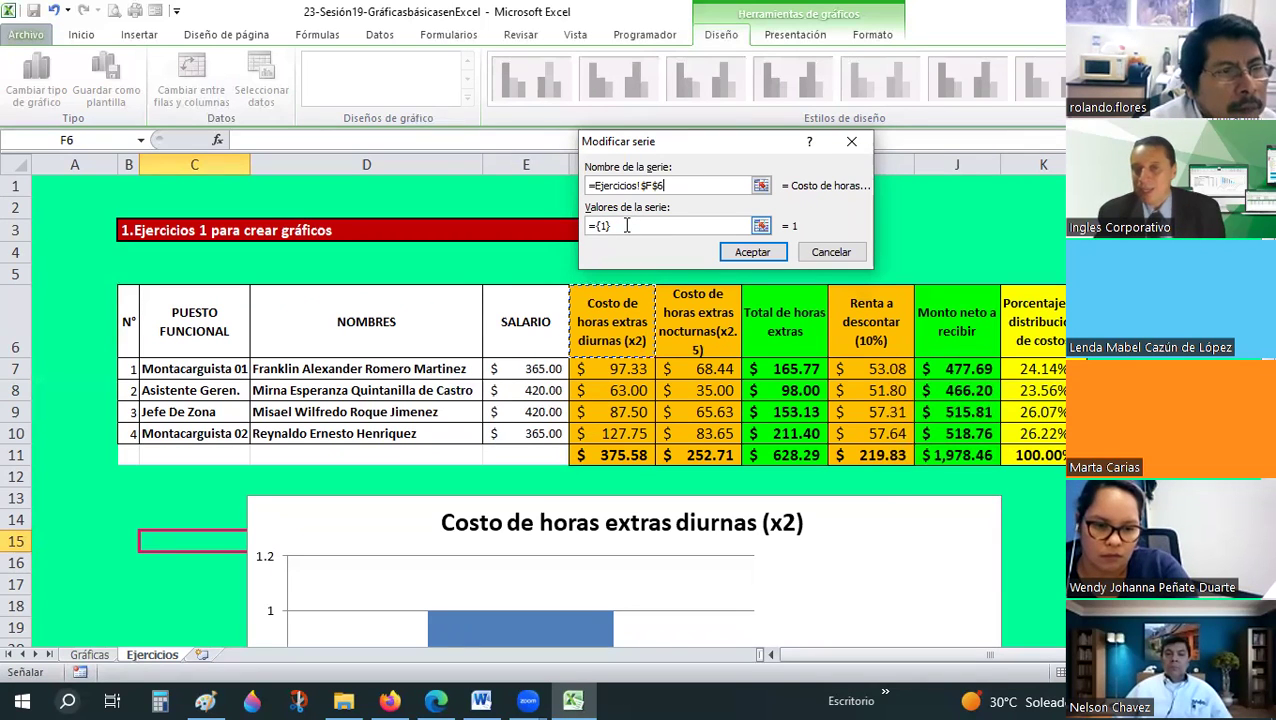
Replace the placeholder series values with the daytime overtime costs in F7:F10
left_click(627, 225)
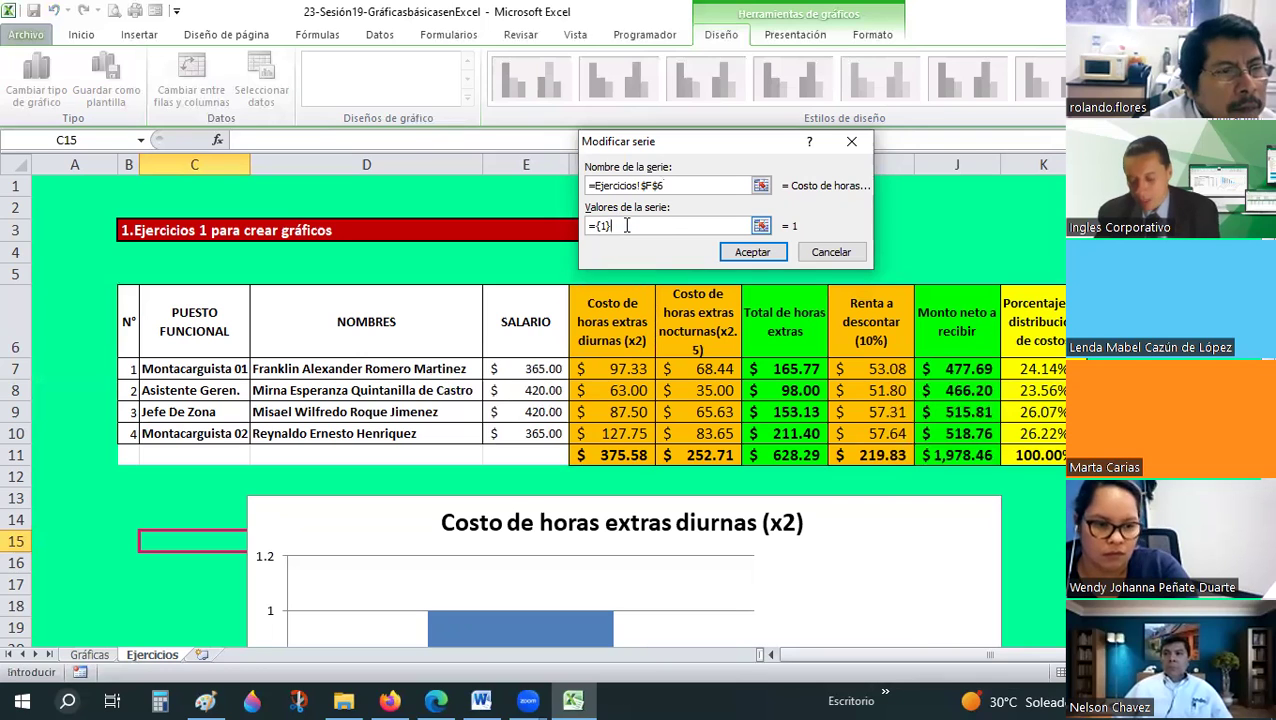
key("BackSpace")
key("BackSpace")
key("BackSpace")
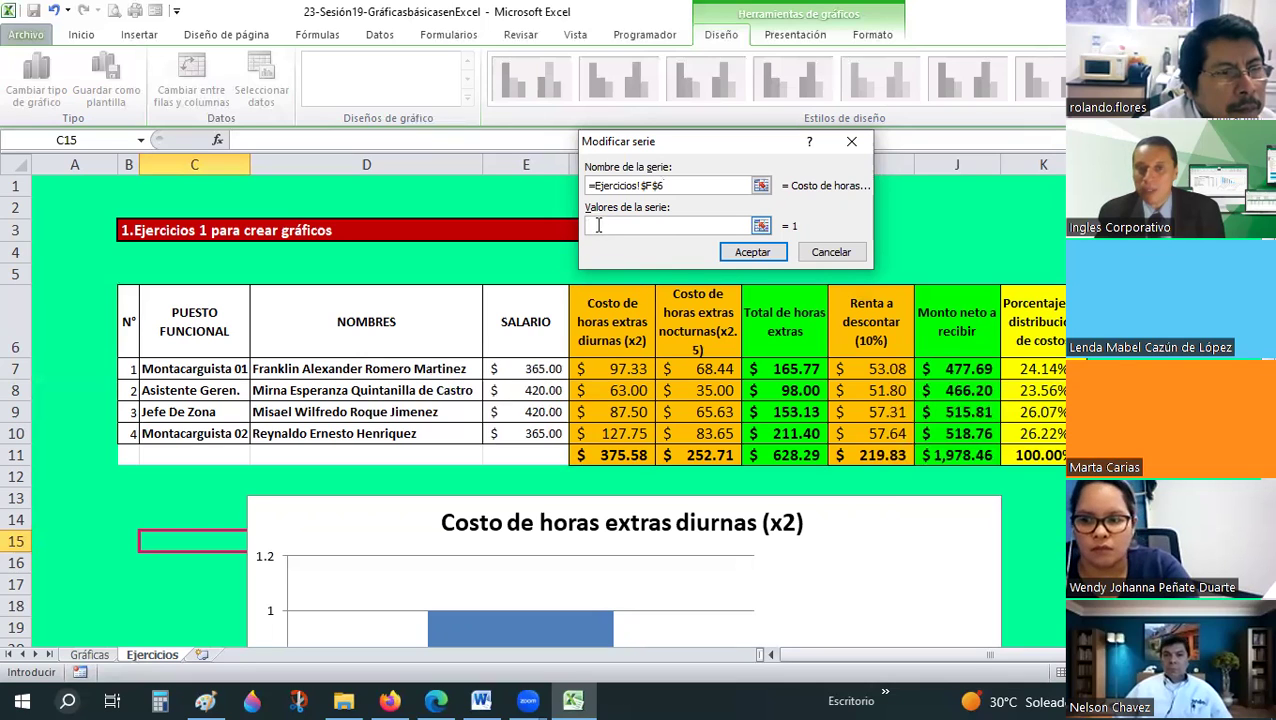
left_click(620, 370)
left_click_drag(611, 433, 611, 433)
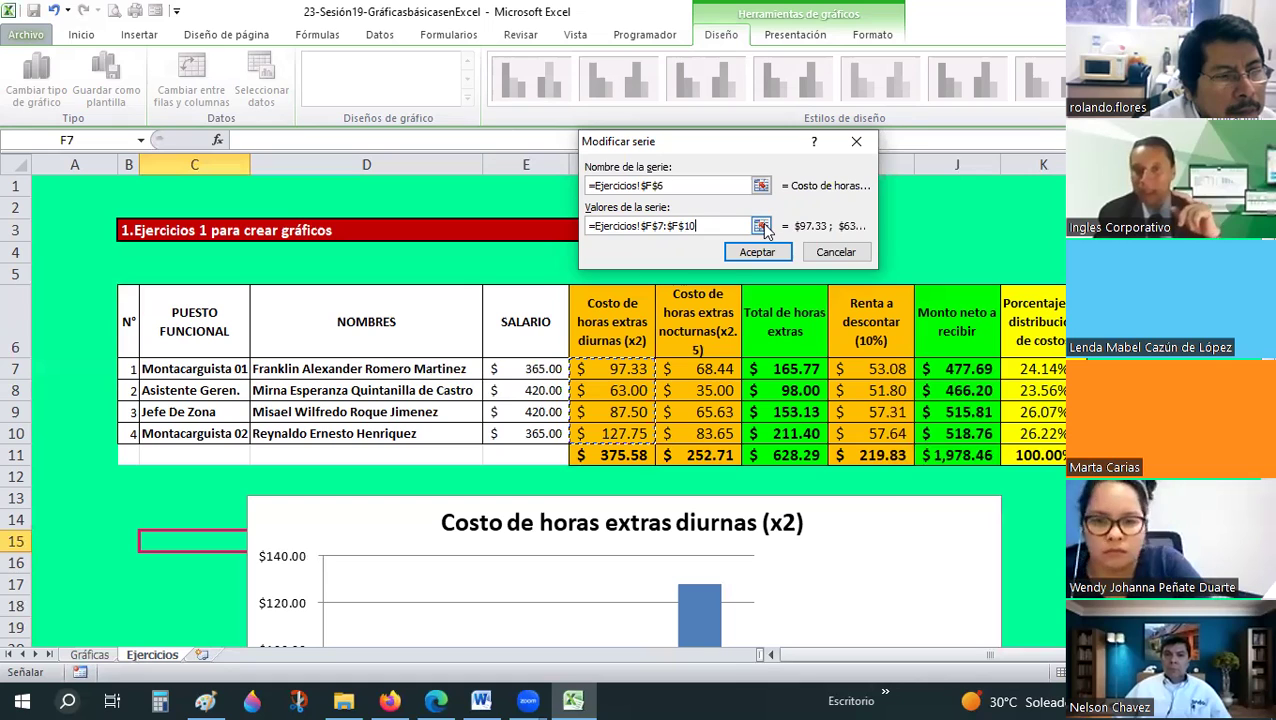
left_click_drag(612, 368, 628, 354)
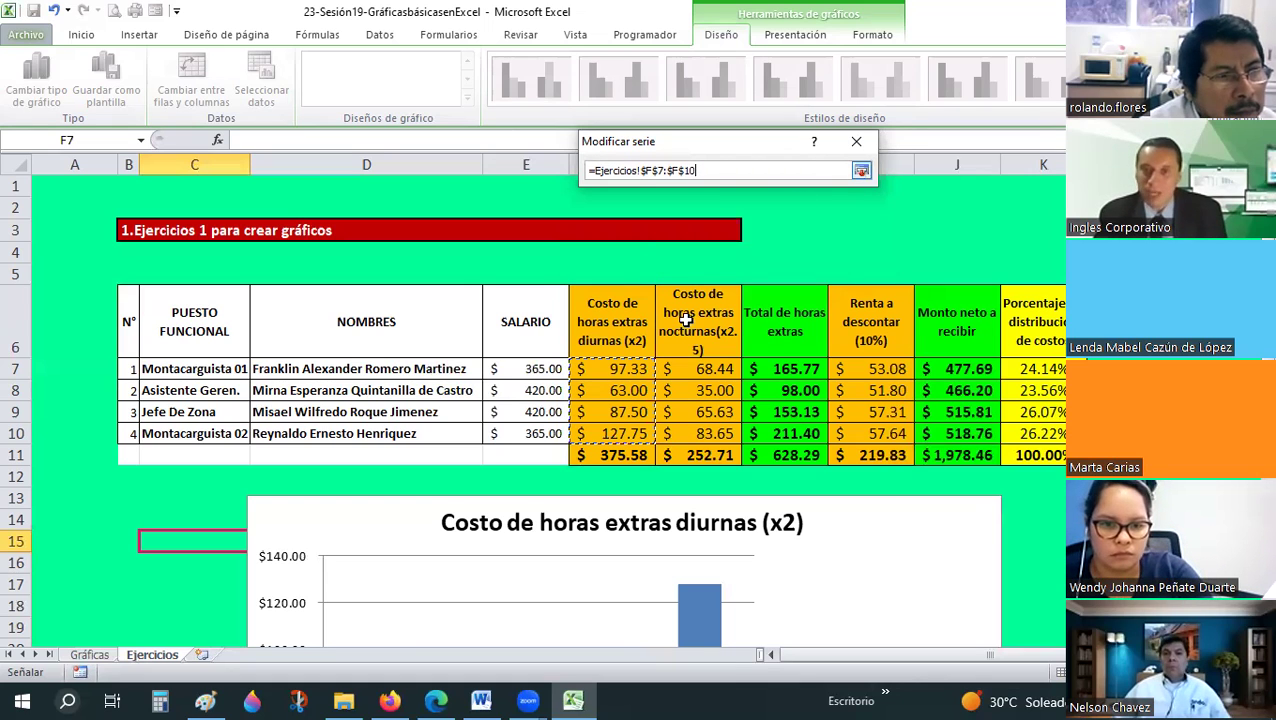
key("Return")
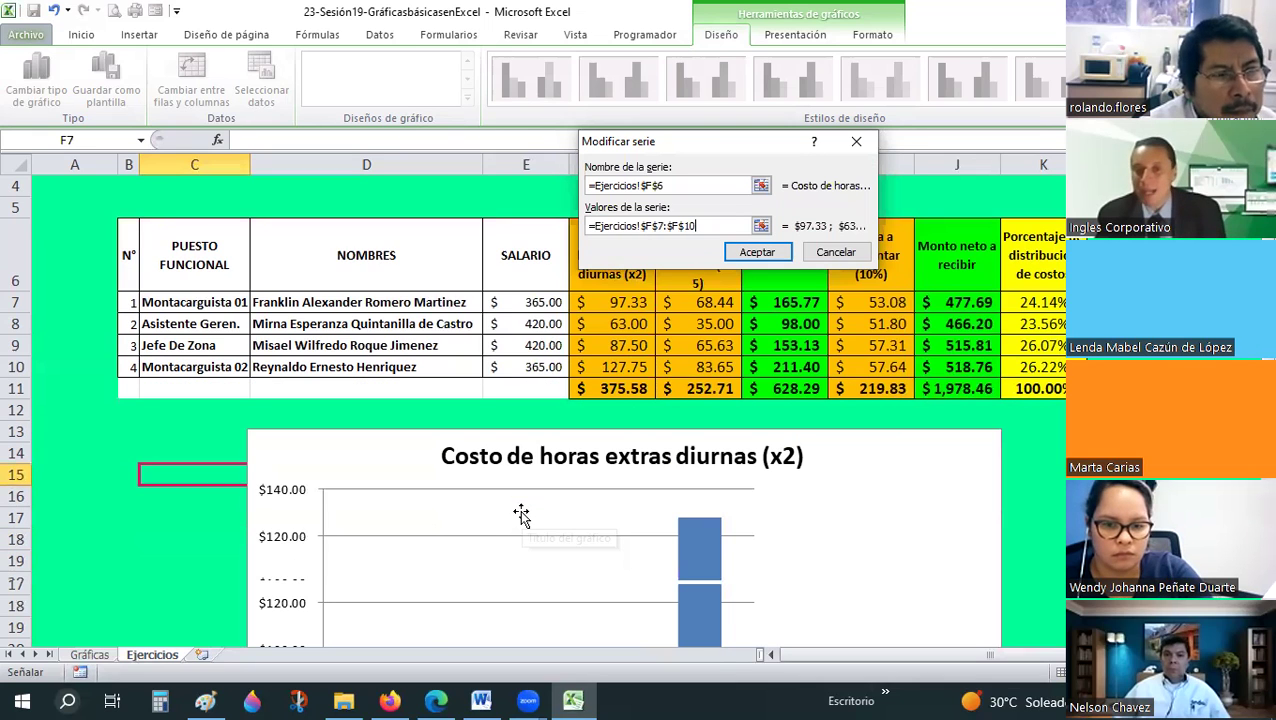
scroll(522, 512, "down", 3)
scroll(522, 510, "up", 1)
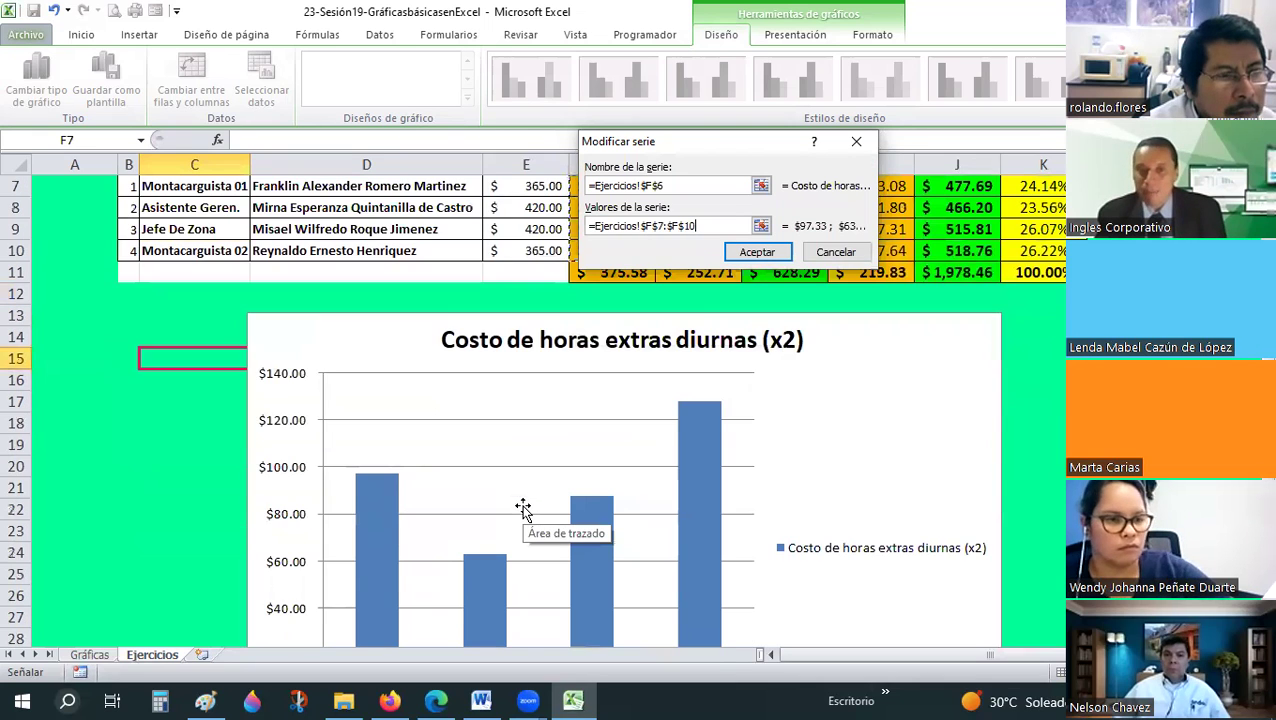
scroll(541, 476, "up", 2)
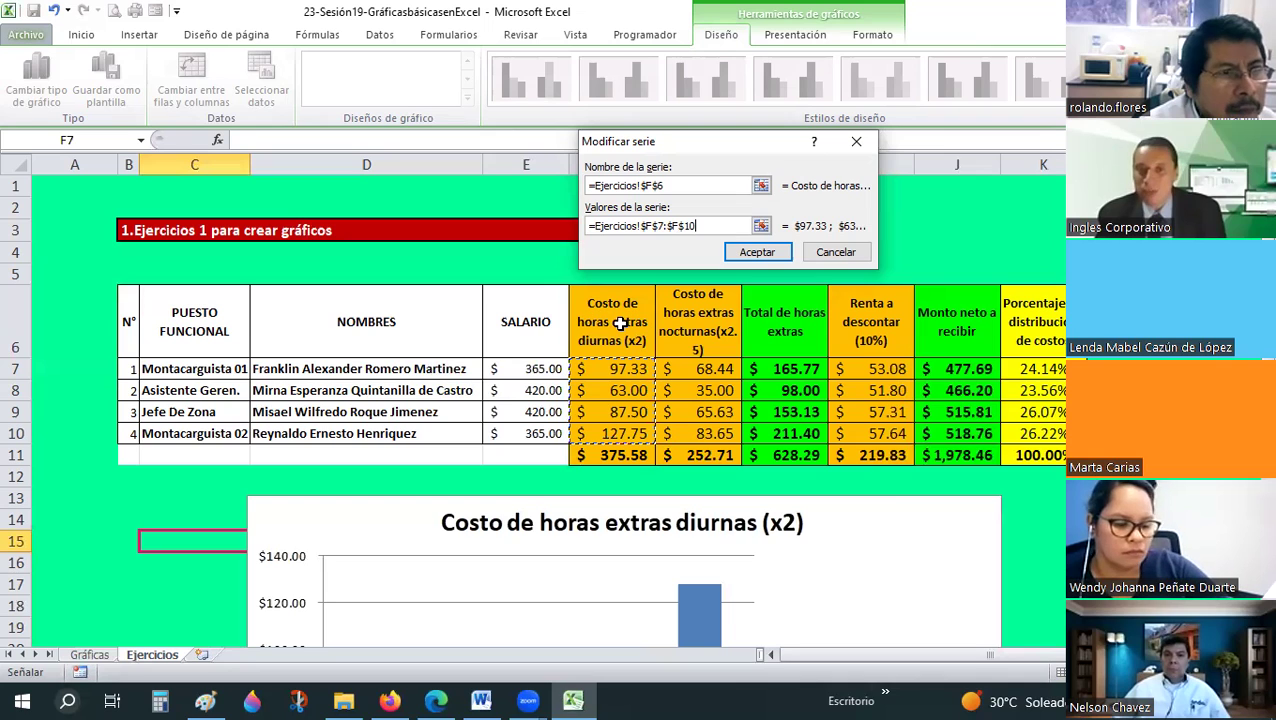
scroll(898, 556, "down", 2)
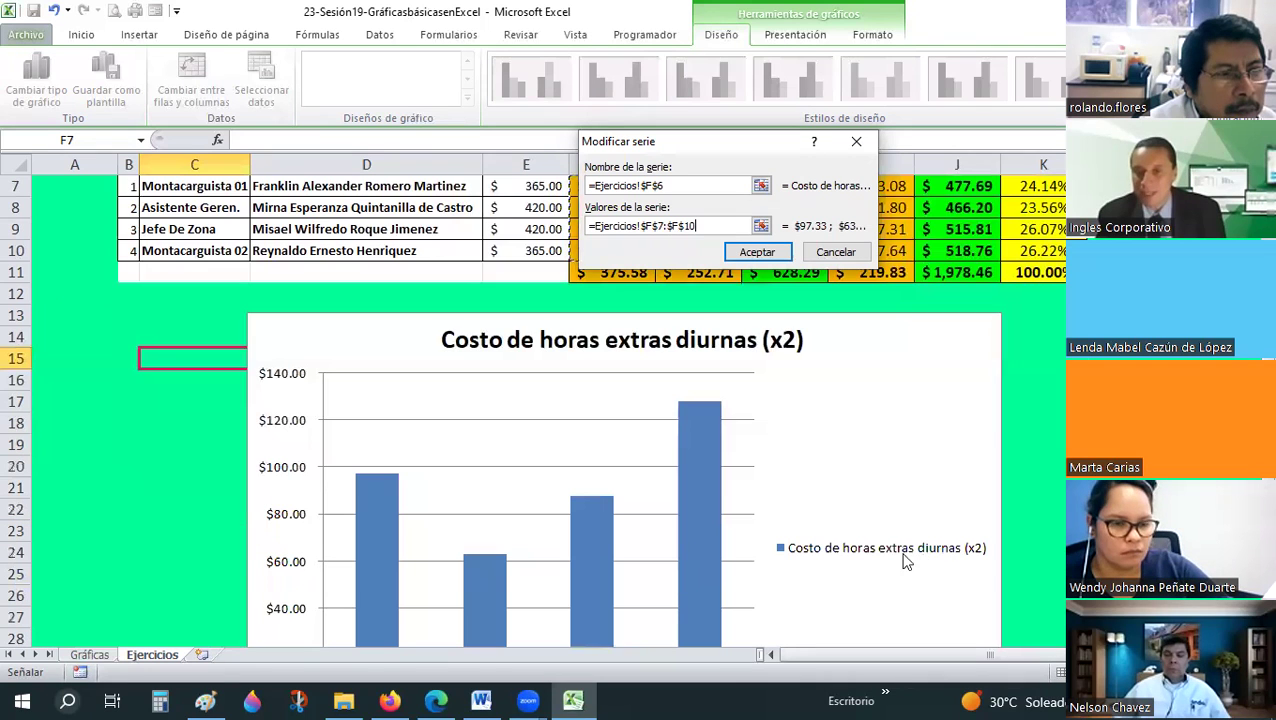
scroll(810, 450, "down", 2)
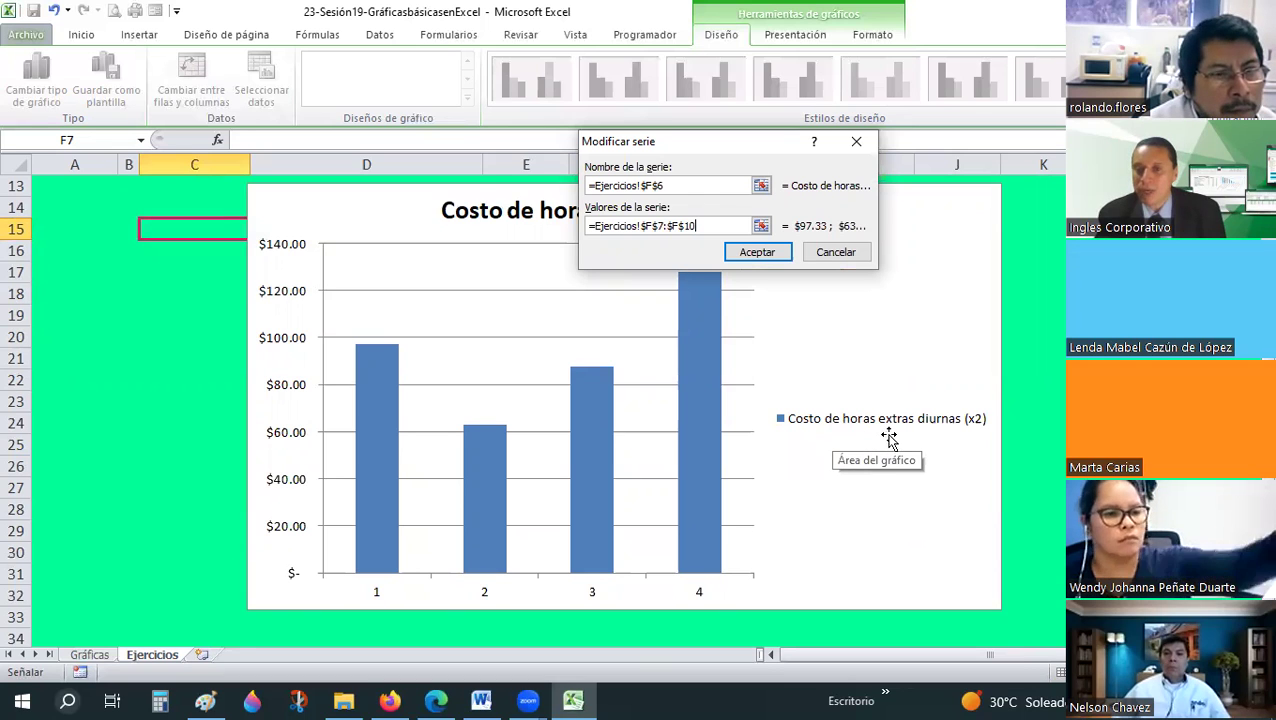
scroll(688, 458, "up", 2)
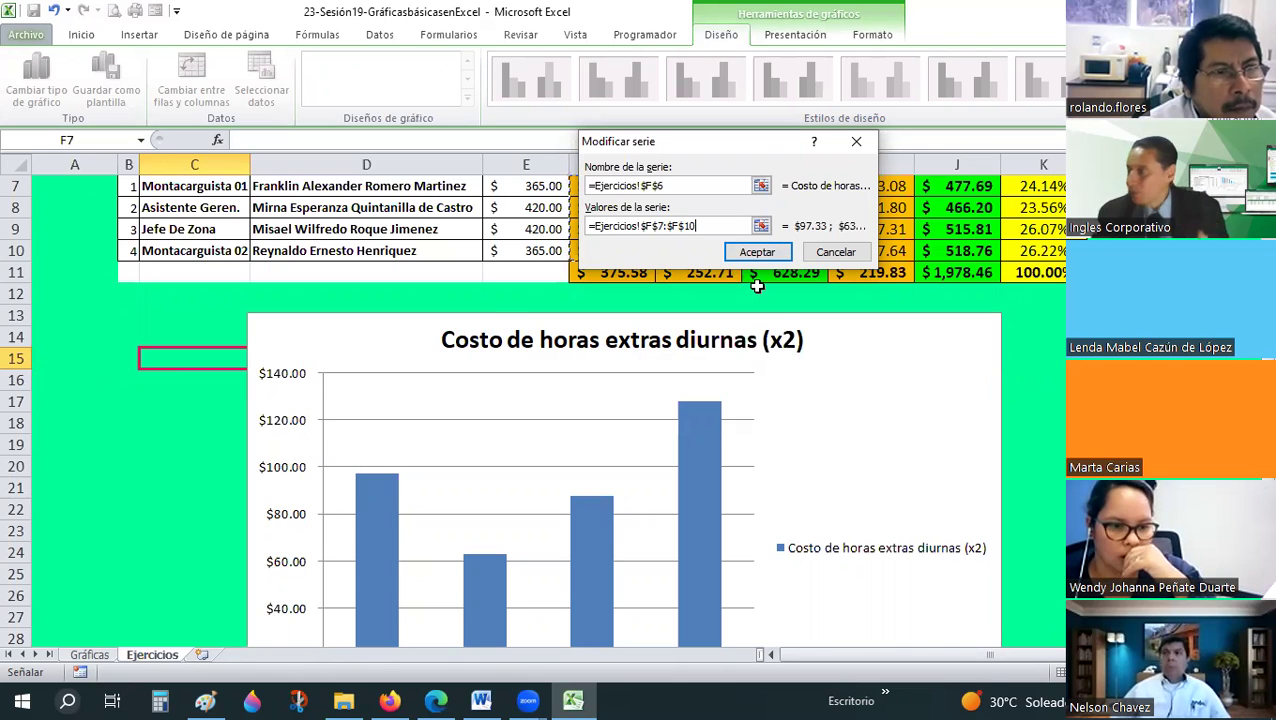
Confirm the series and set the horizontal axis labels to employee names D7:D10
left_click(482, 460)
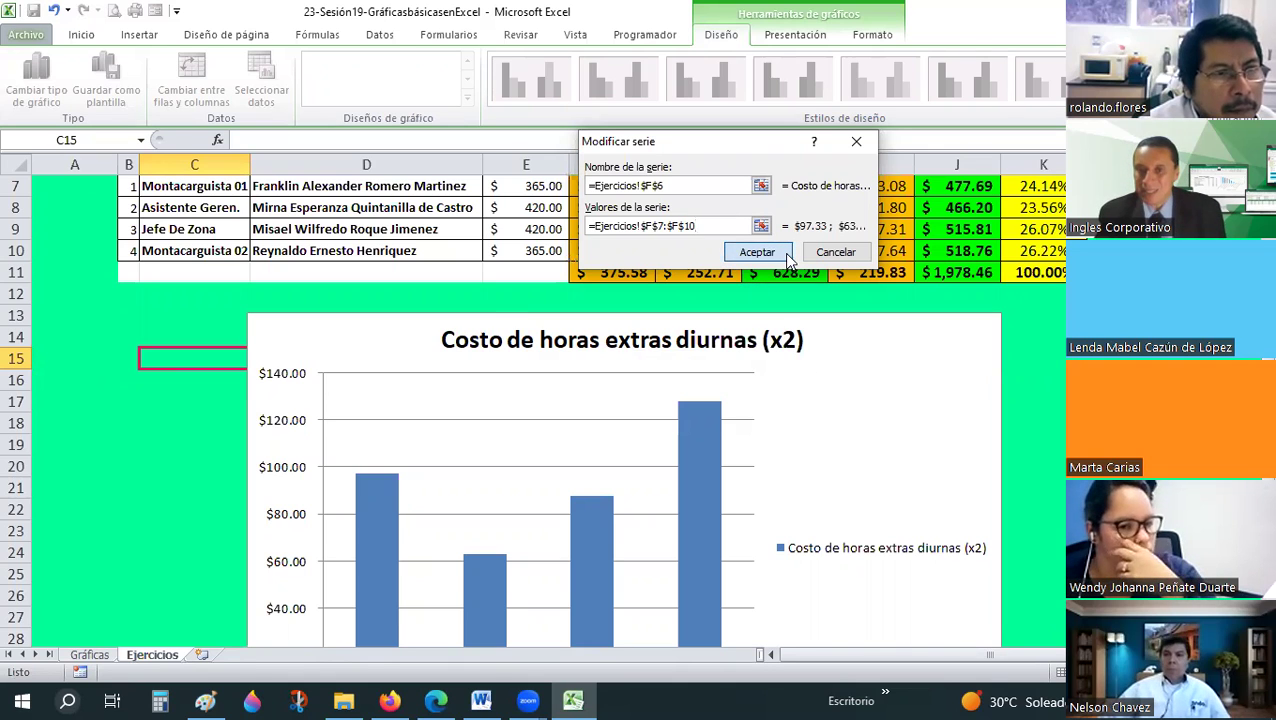
key("Return")
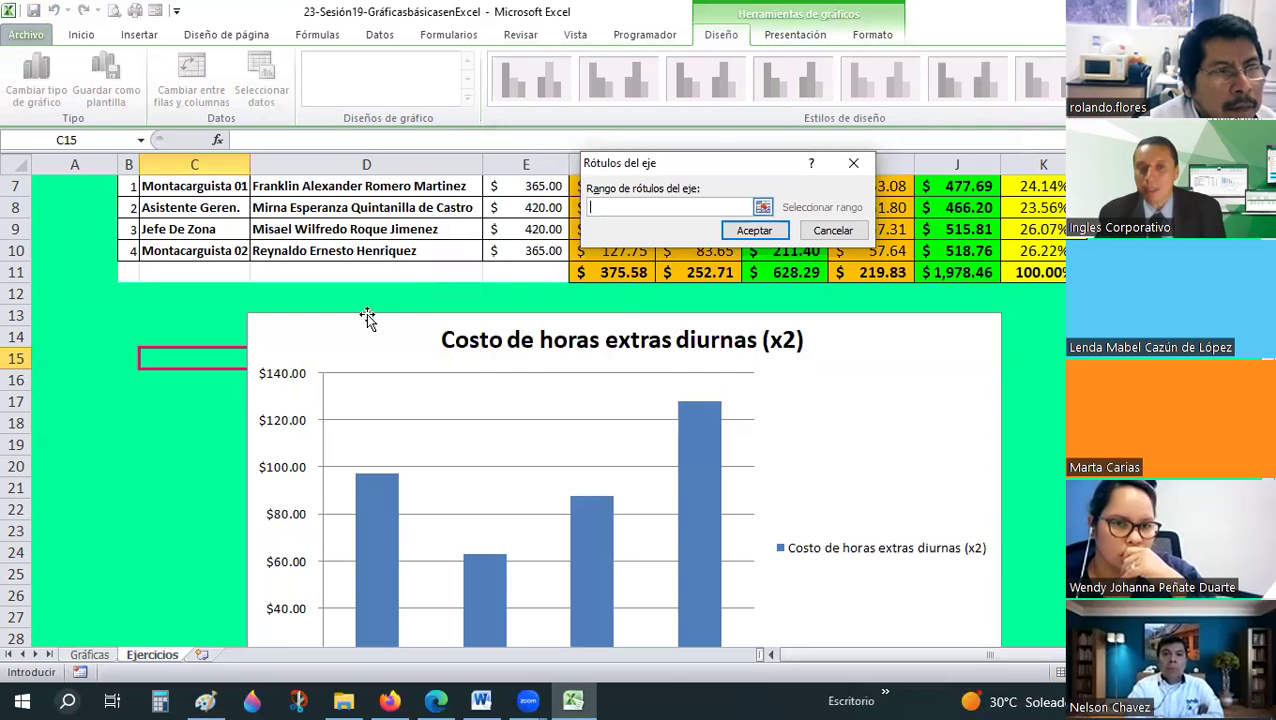
scroll(365, 316, "up", 1)
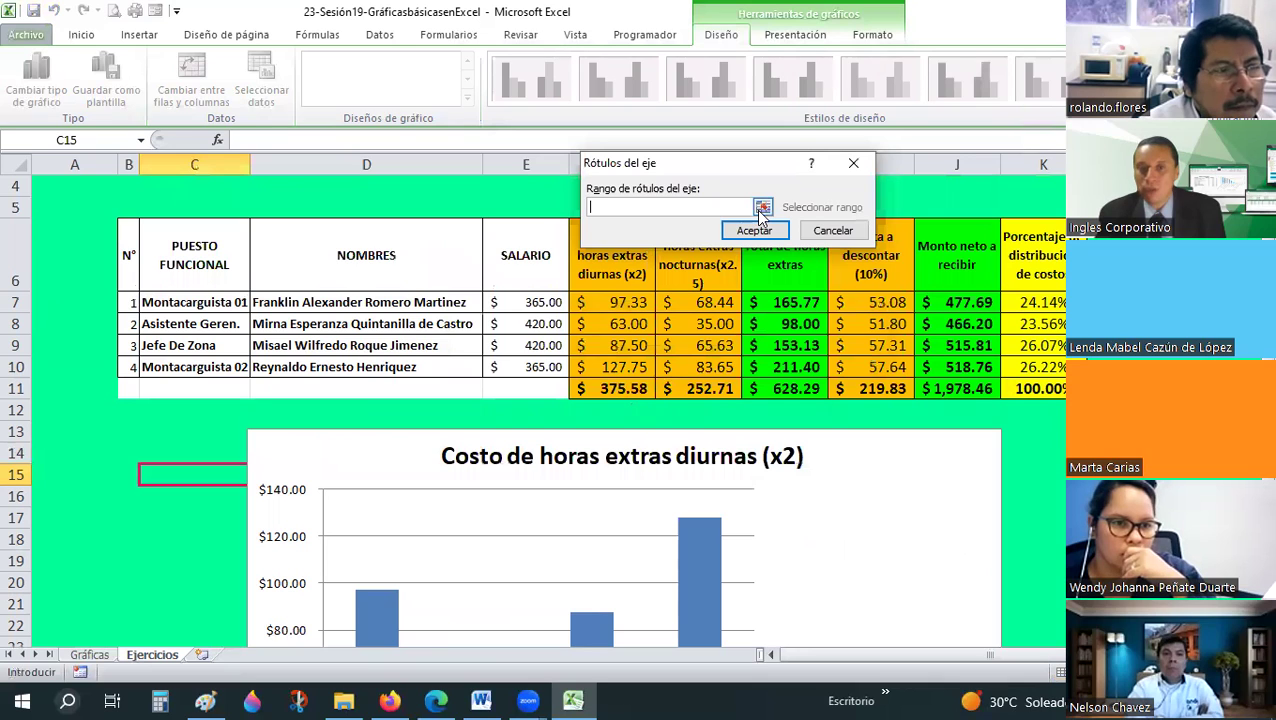
left_click(762, 208)
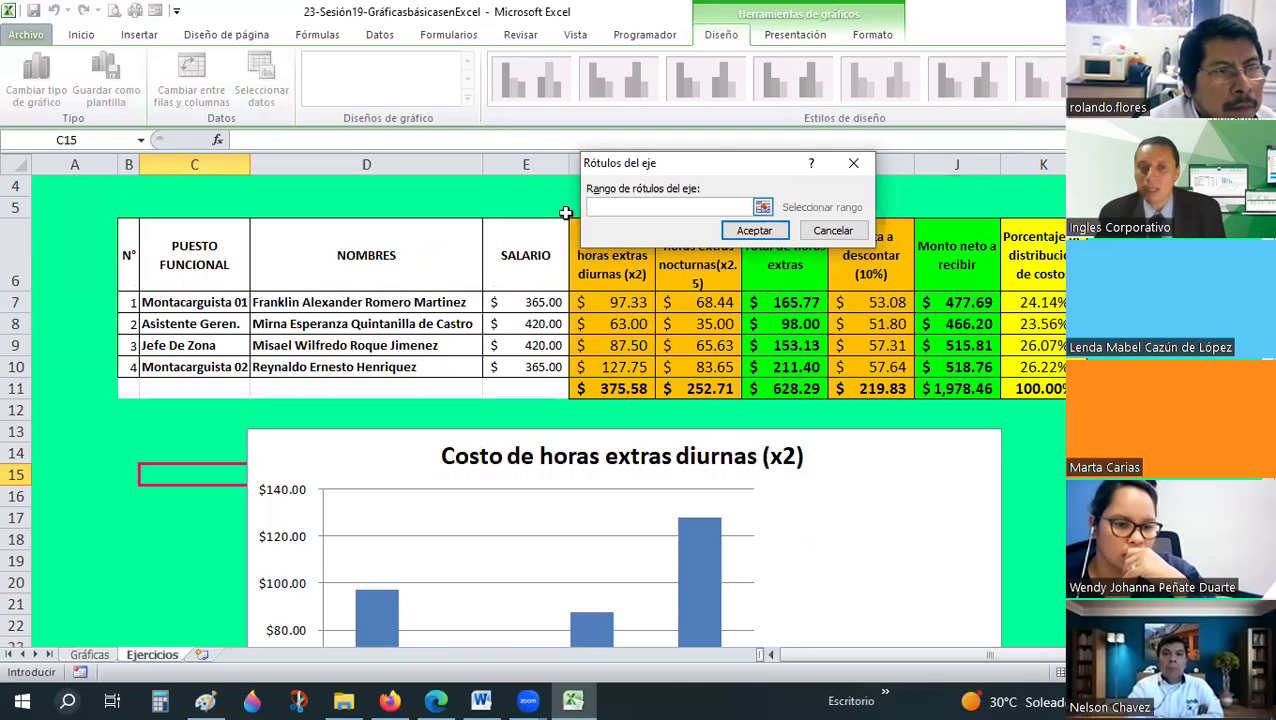
left_click_drag(335, 301, 333, 367)
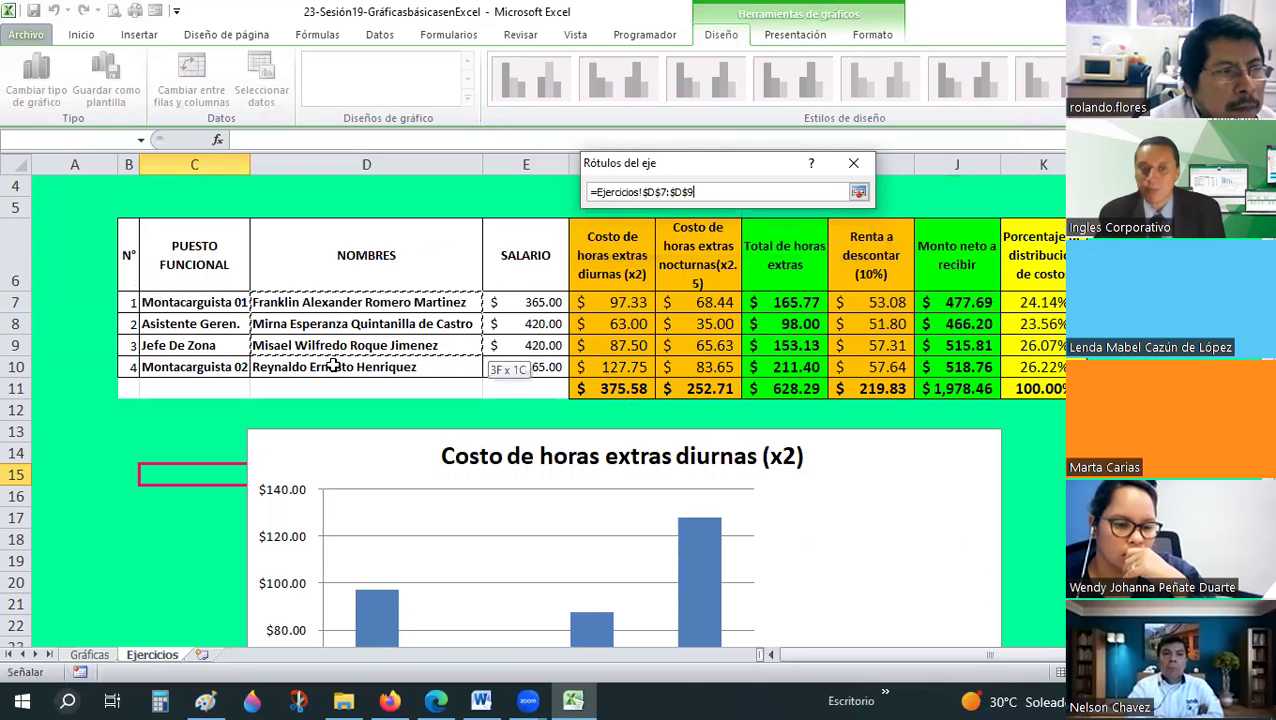
left_click_drag(475, 300, 470, 367)
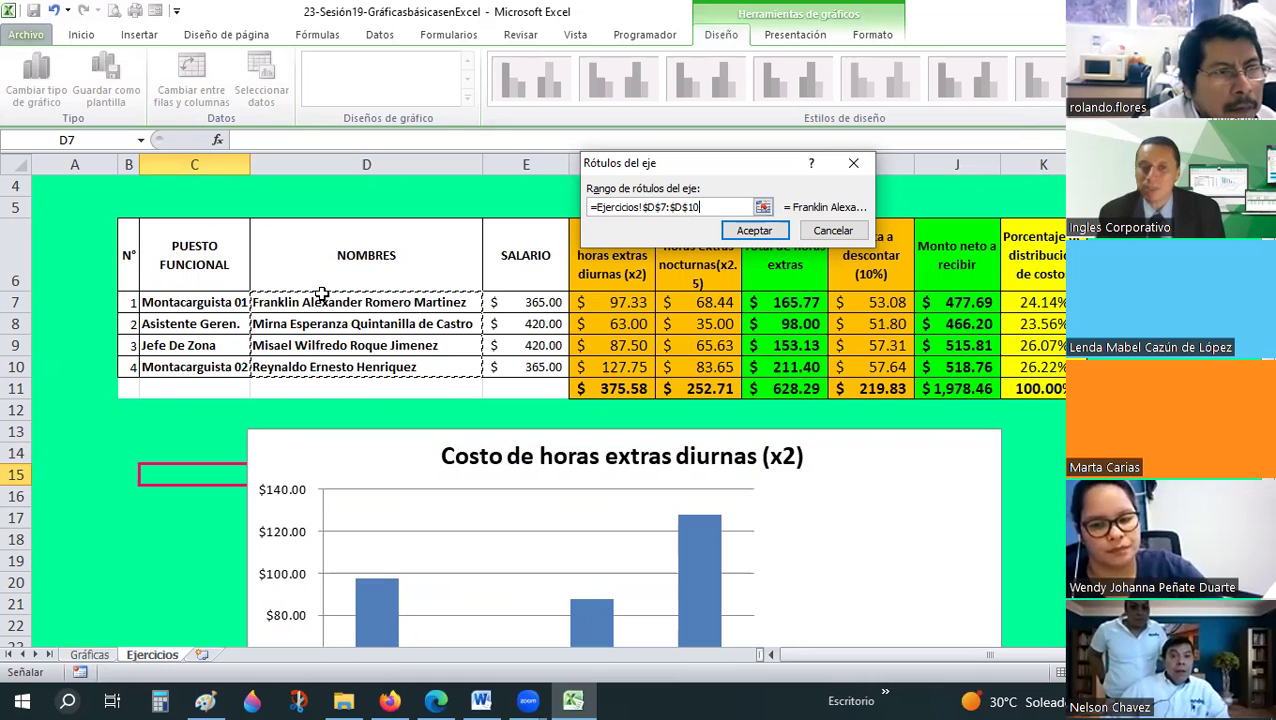
left_click(753, 231)
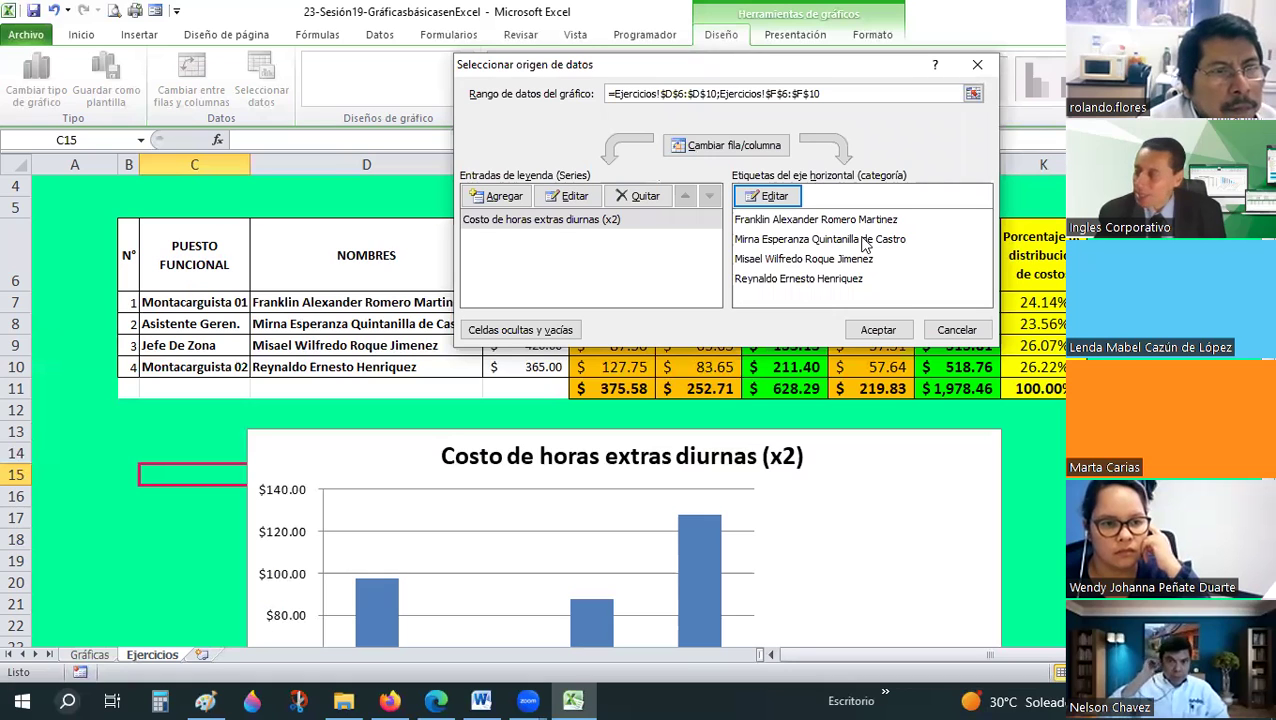
Apply the data source so the four columns carry the employees' names
left_click(864, 331)
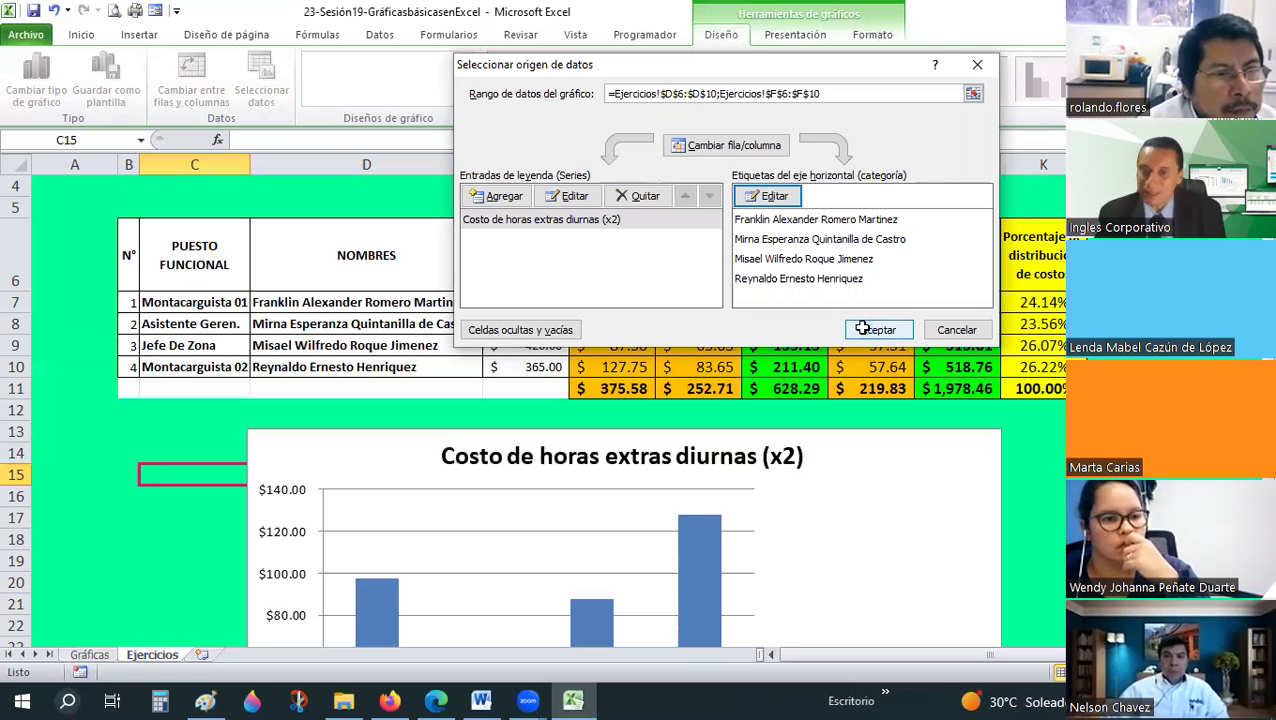
scroll(763, 421, "down", 1)
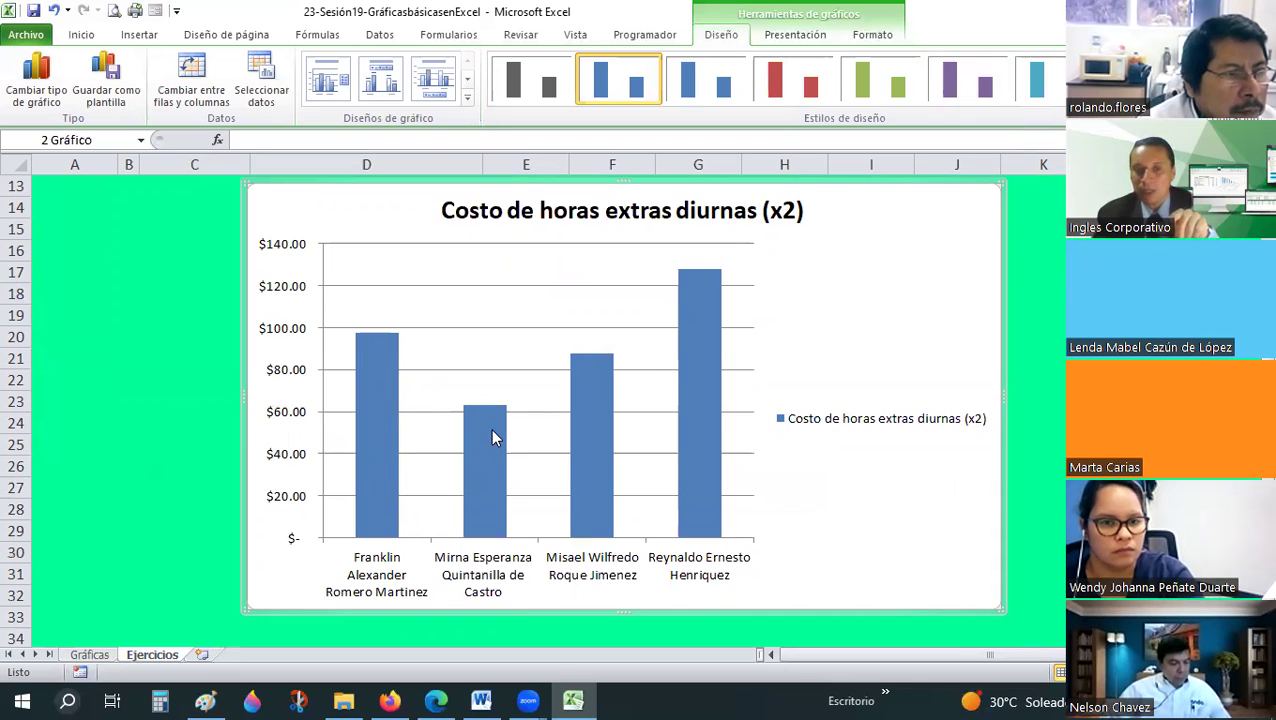
mouse_move(592, 445)
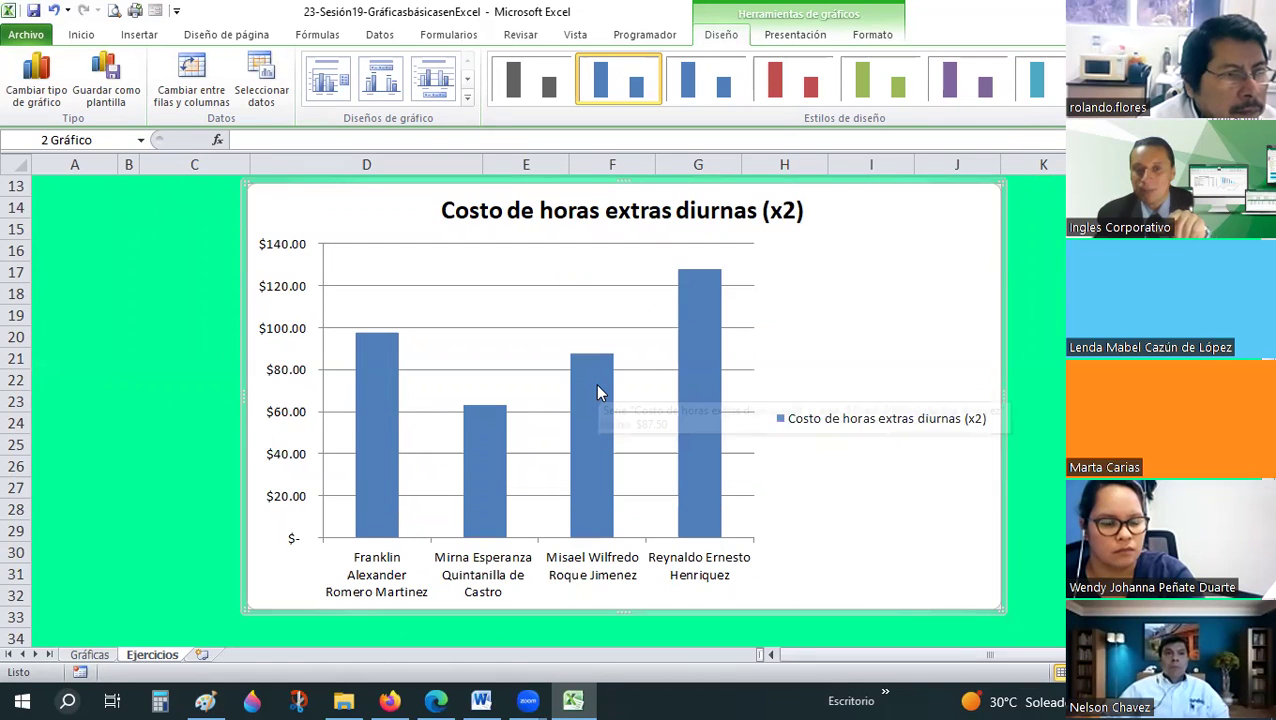
key("ctrl+z")
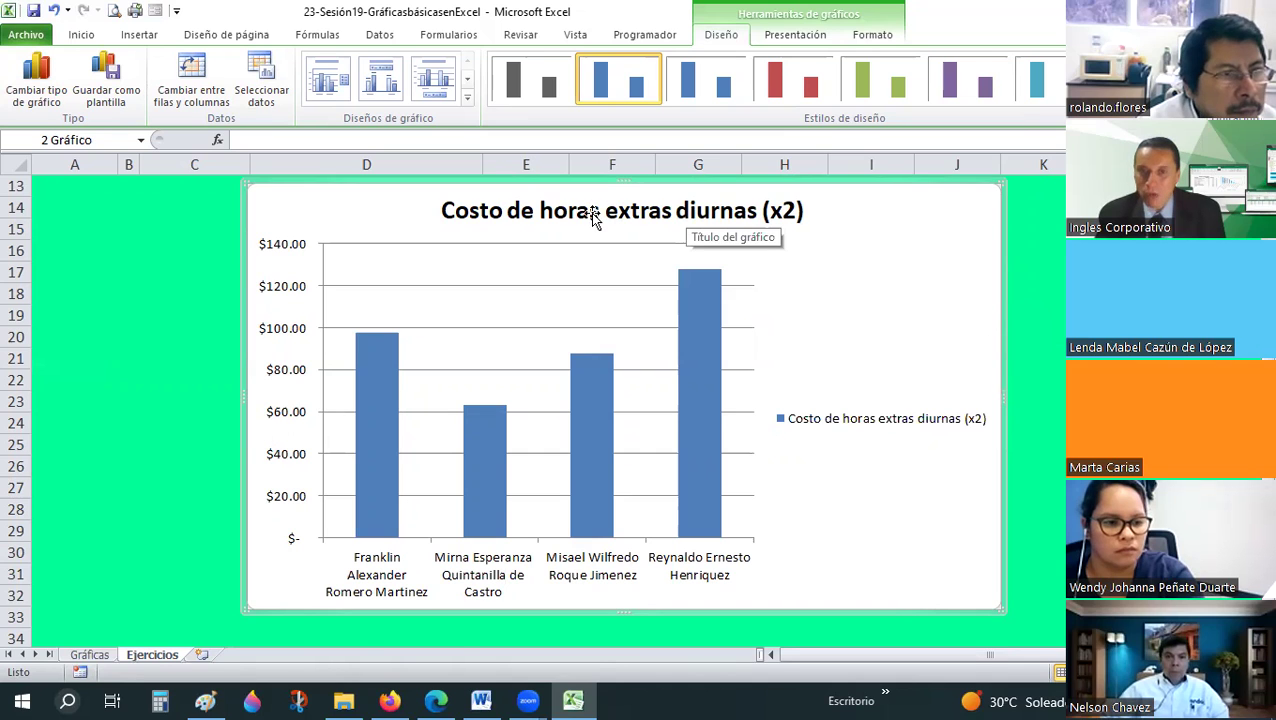
Replace the chart title text with 'Costo de horas extras / empleado -febrero 23'
scroll(593, 218, "up", 2)
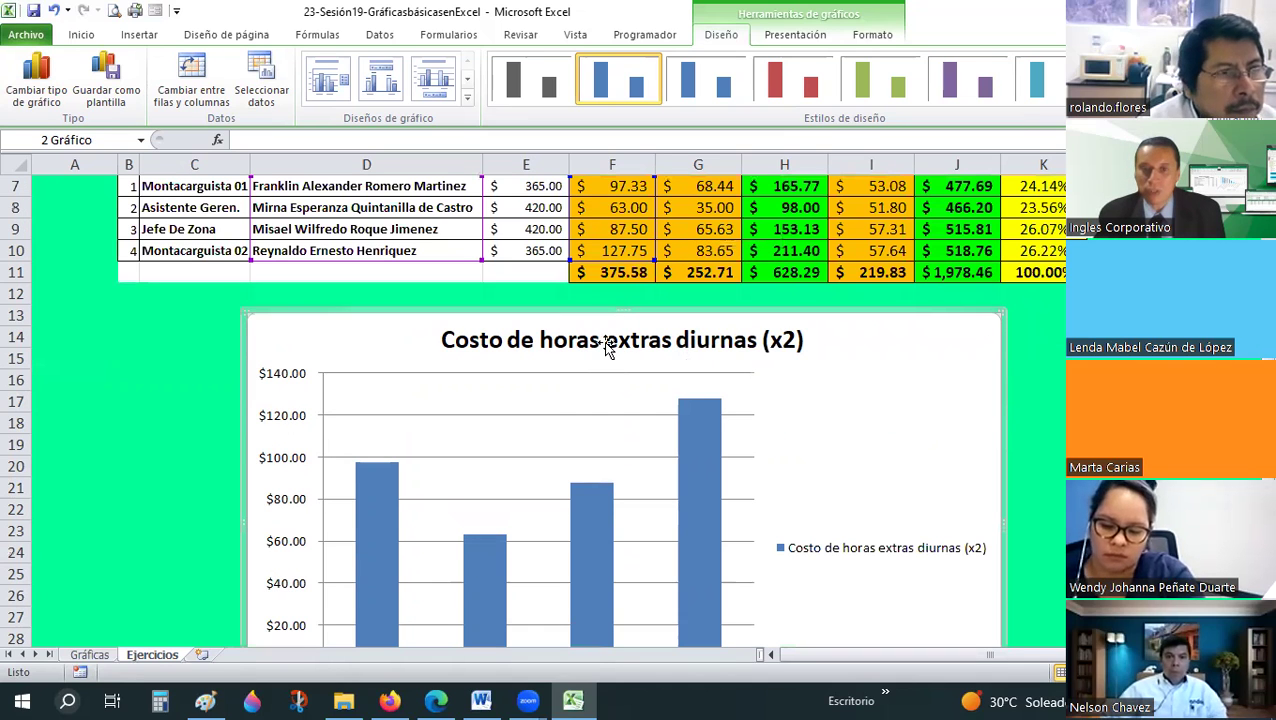
left_click(446, 340)
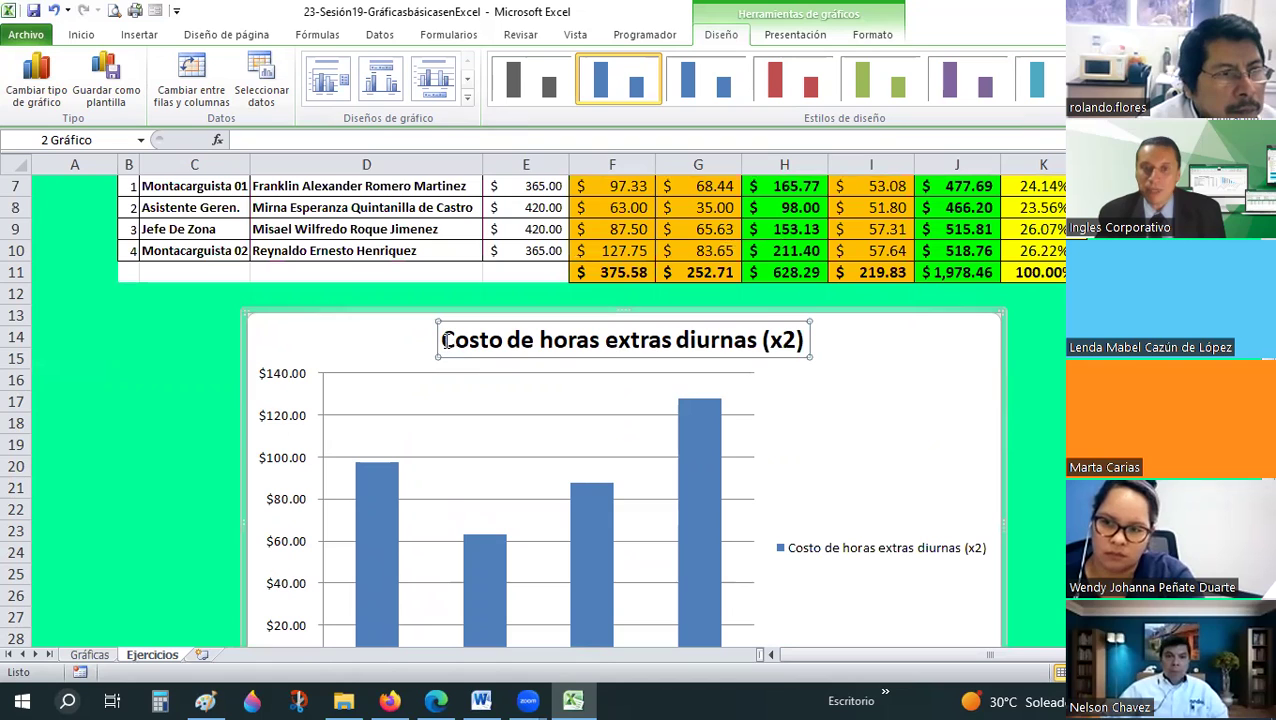
double_click(559, 361)
key("Escape")
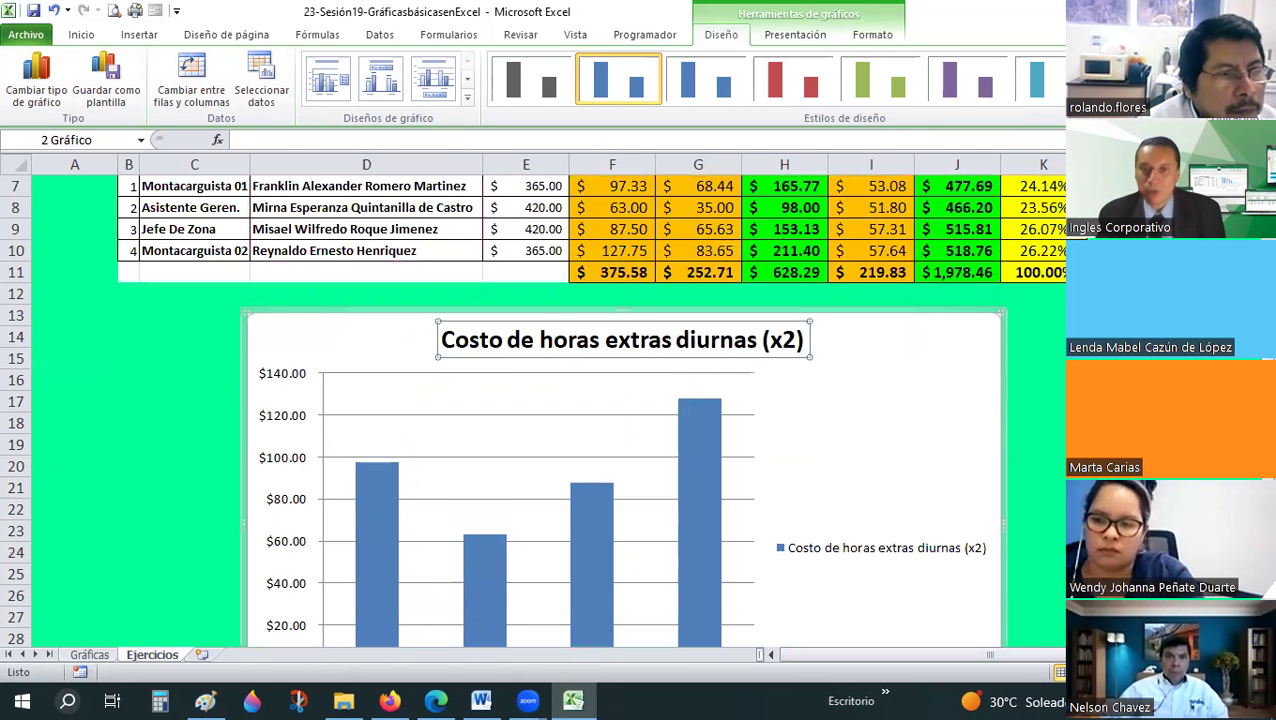
key("Escape")
key("Escape")
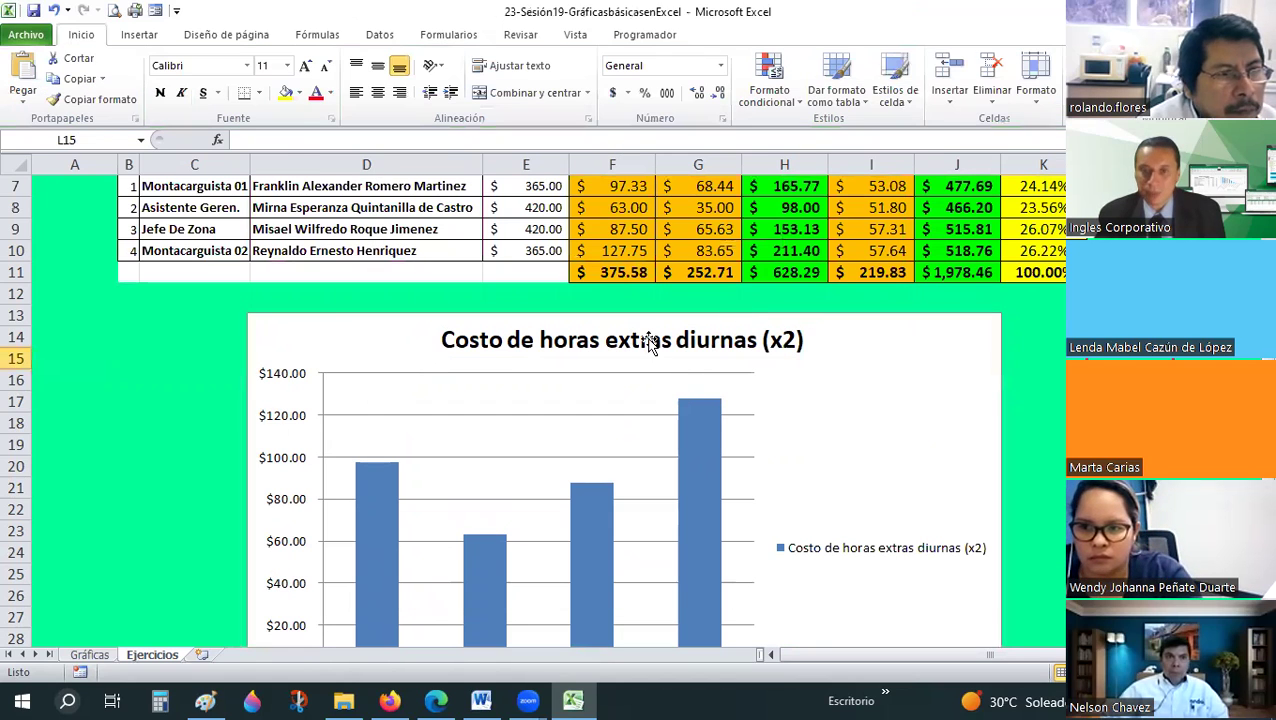
left_click(455, 338)
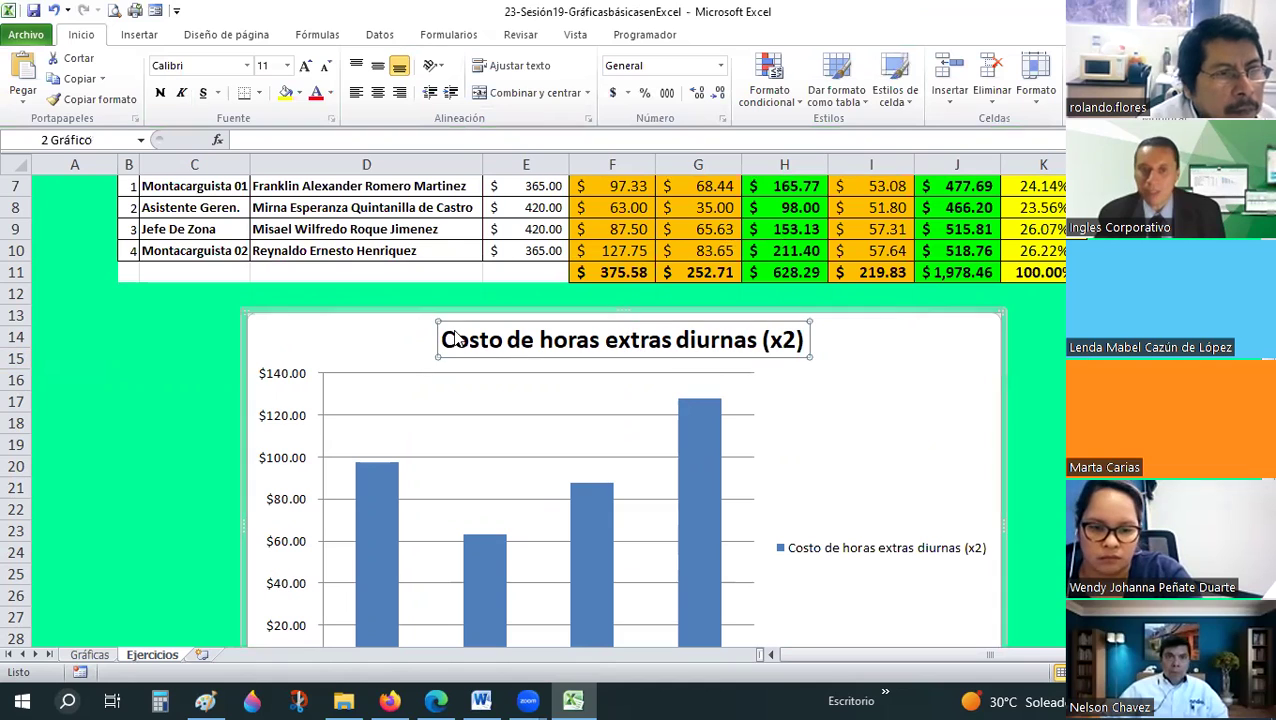
double_click(455, 338)
key("Escape")
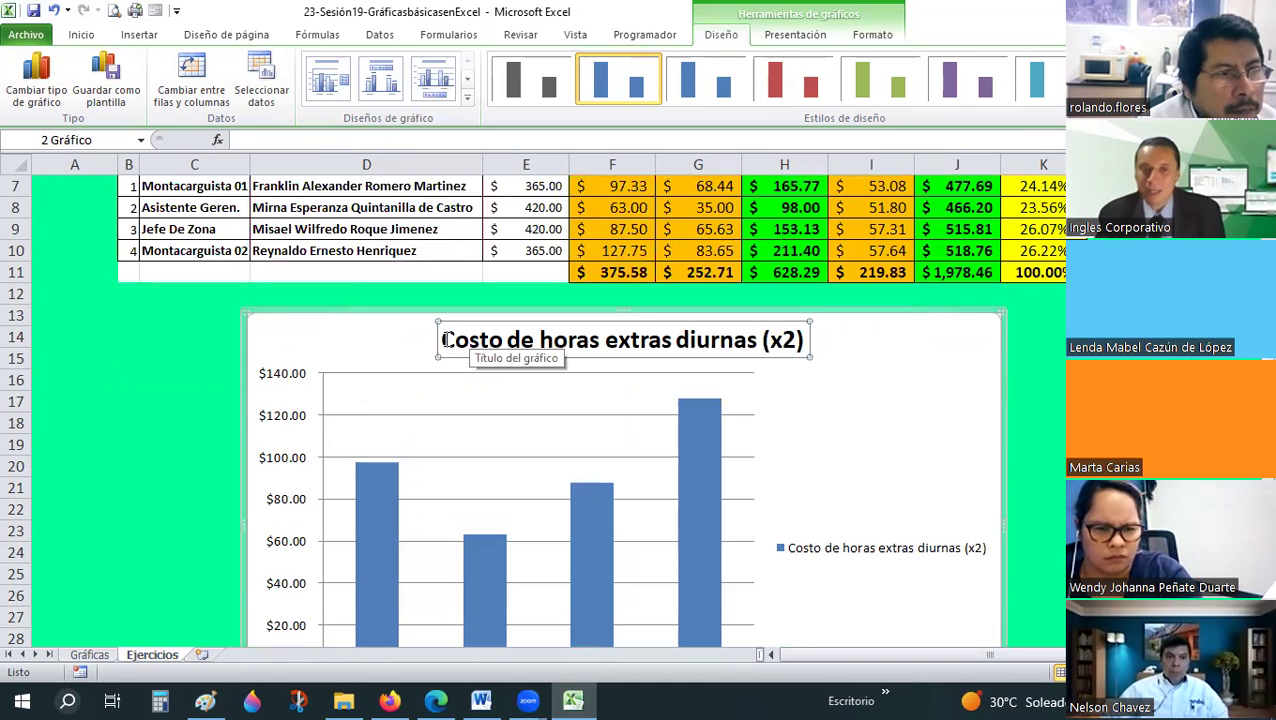
left_click_drag(487, 343, 601, 340)
left_click_drag(734, 340, 807, 337)
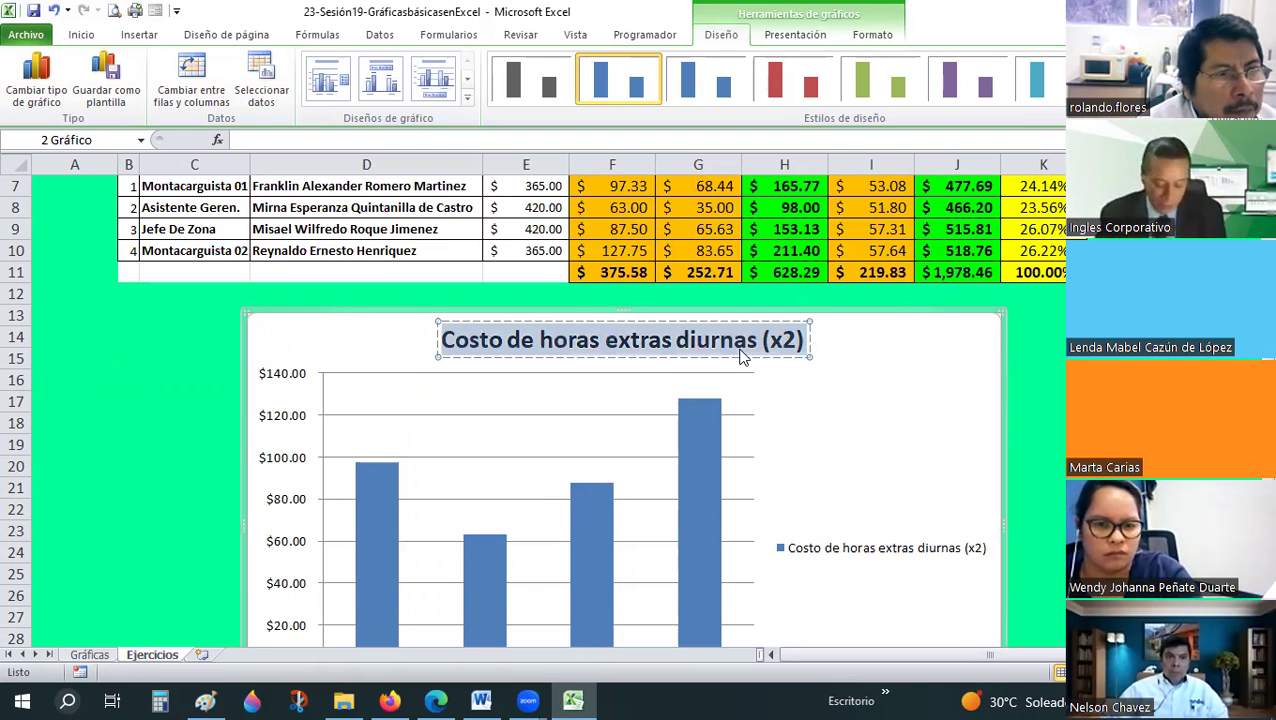
type("Costo de hor")
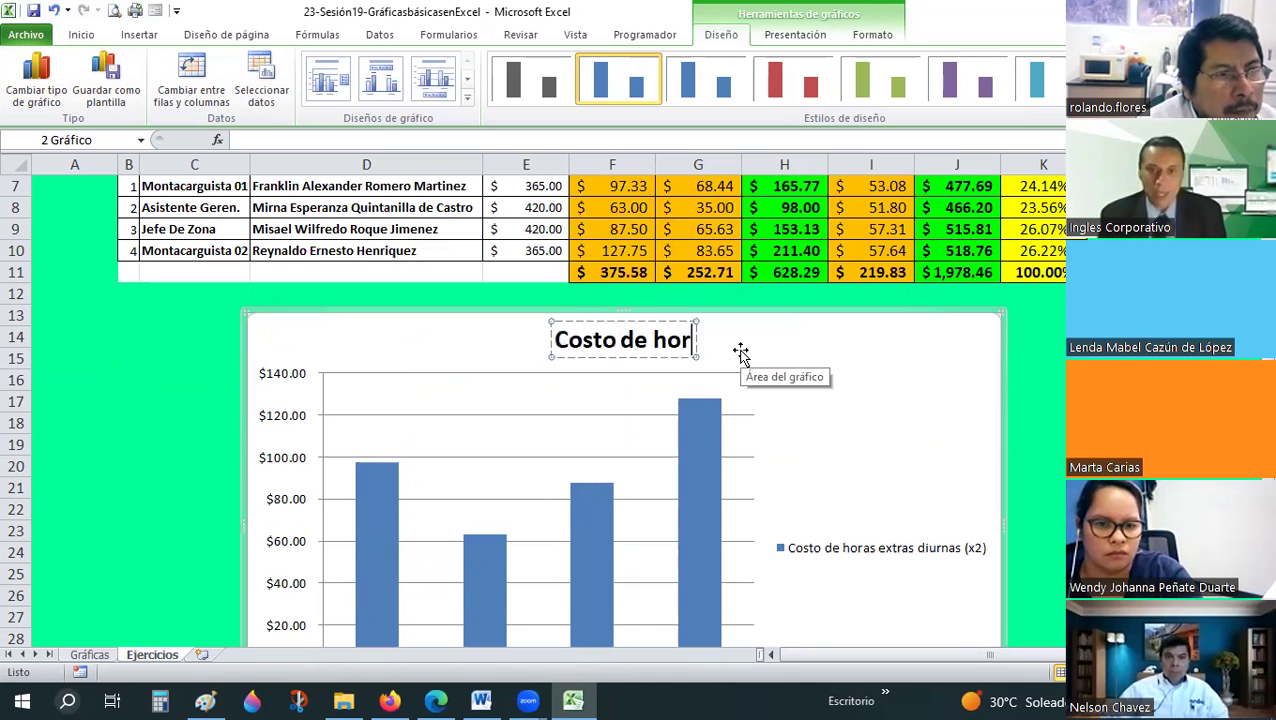
type("as extras")
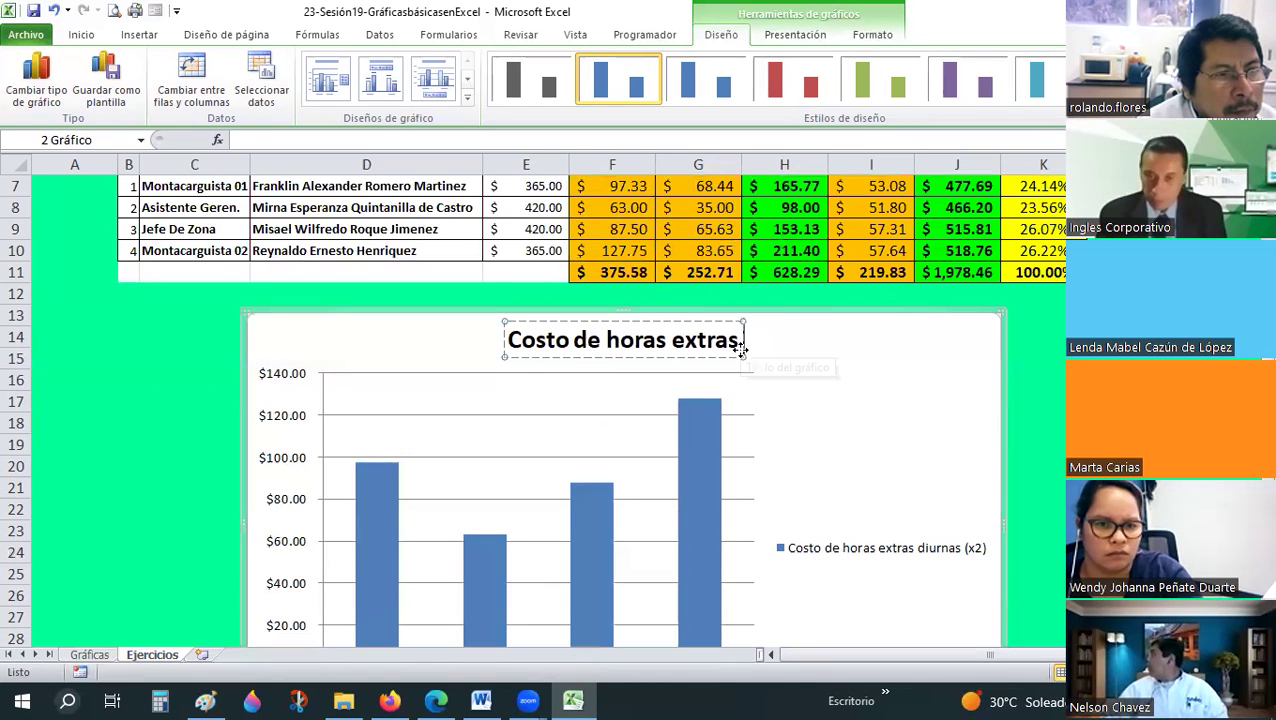
type(" / empleado")
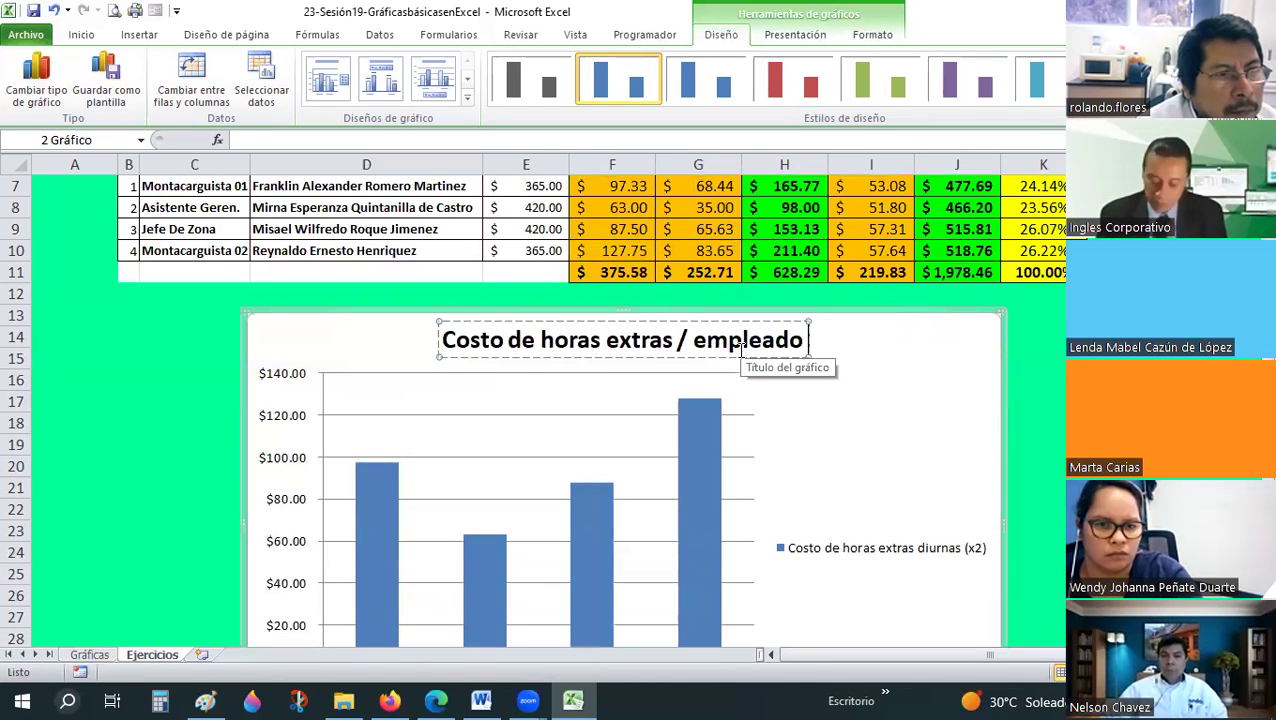
type(" -feb")
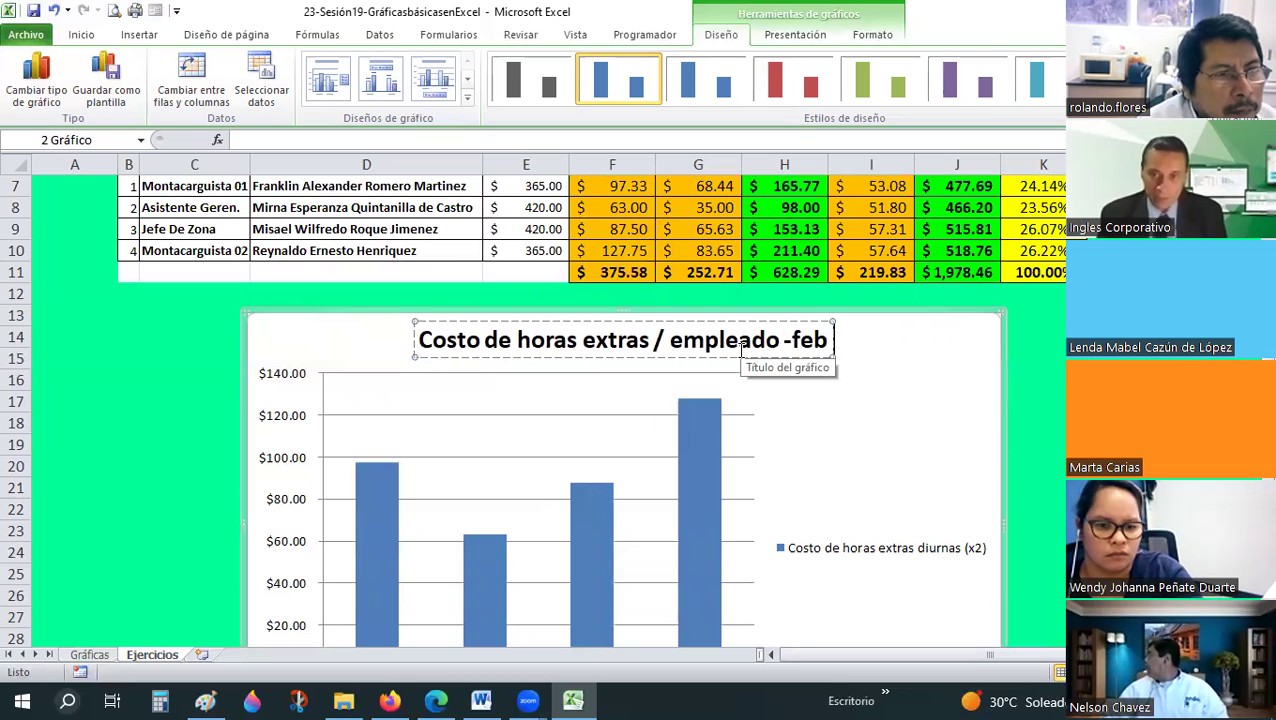
type("rero 23")
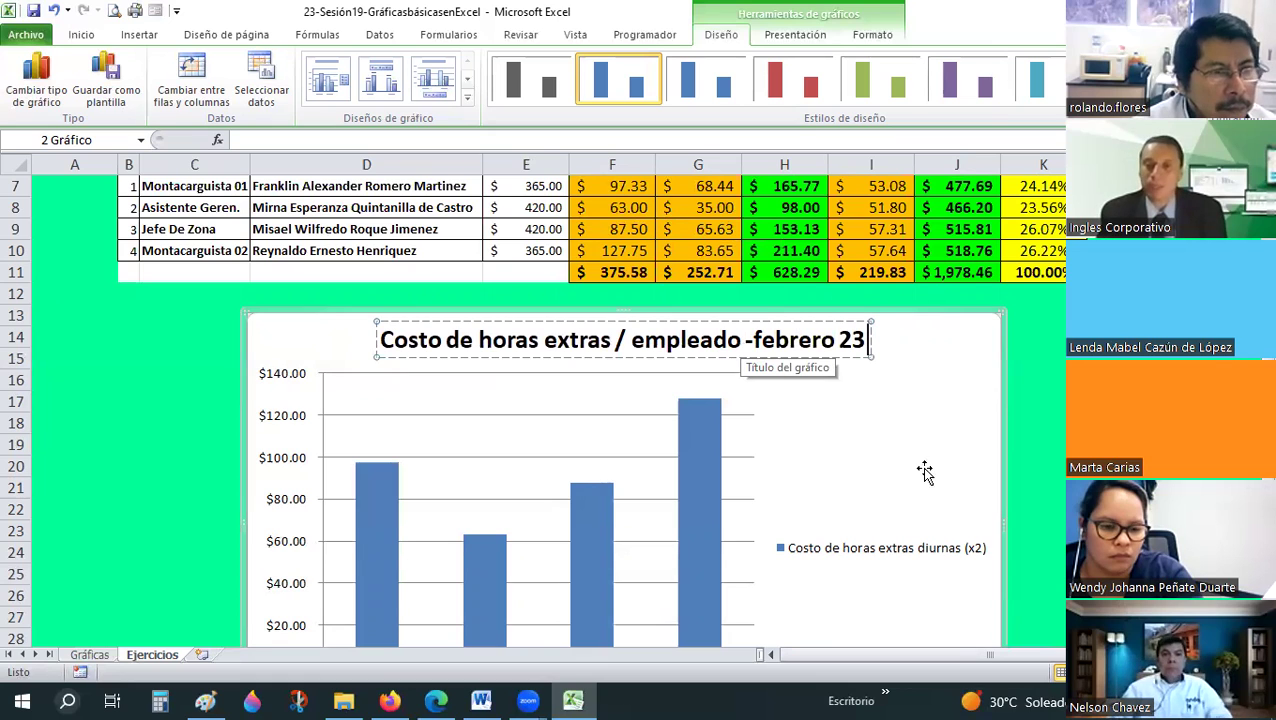
Finish the title edit by selecting a worksheet cell outside the chart, such as L23
scroll(852, 439, "down", 1)
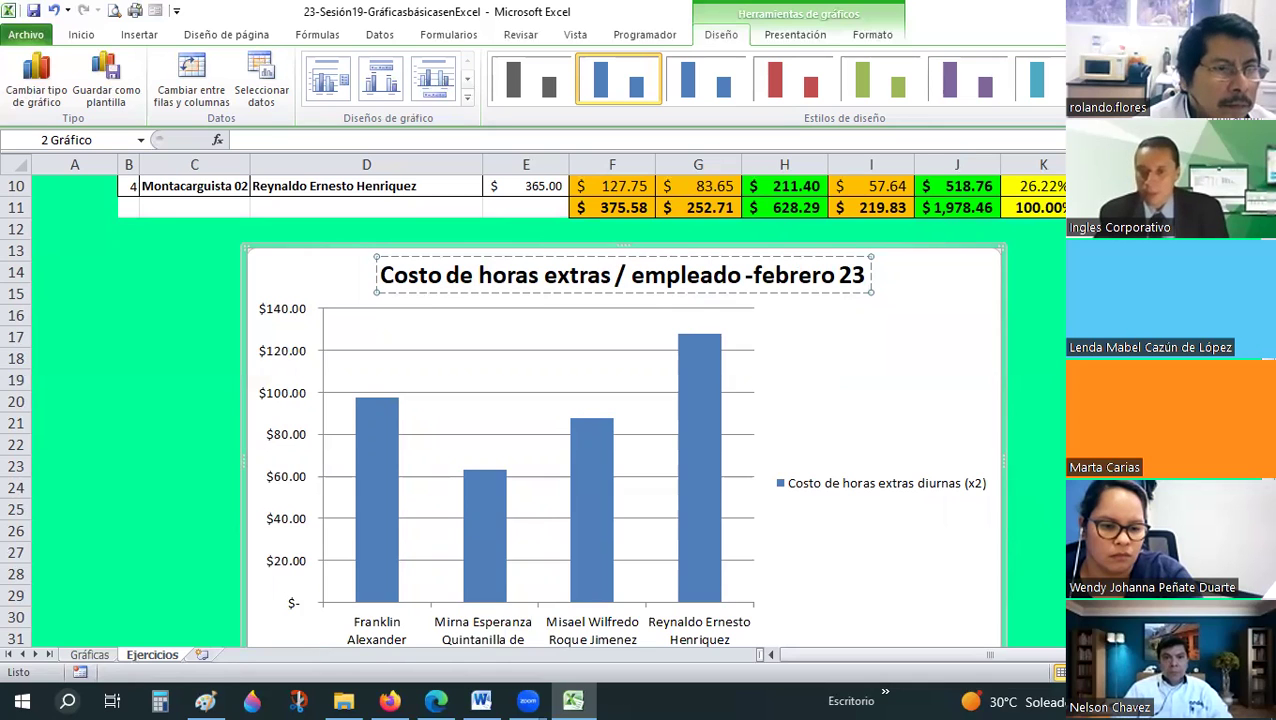
left_click(1100, 466)
scroll(1053, 417, "down", 1)
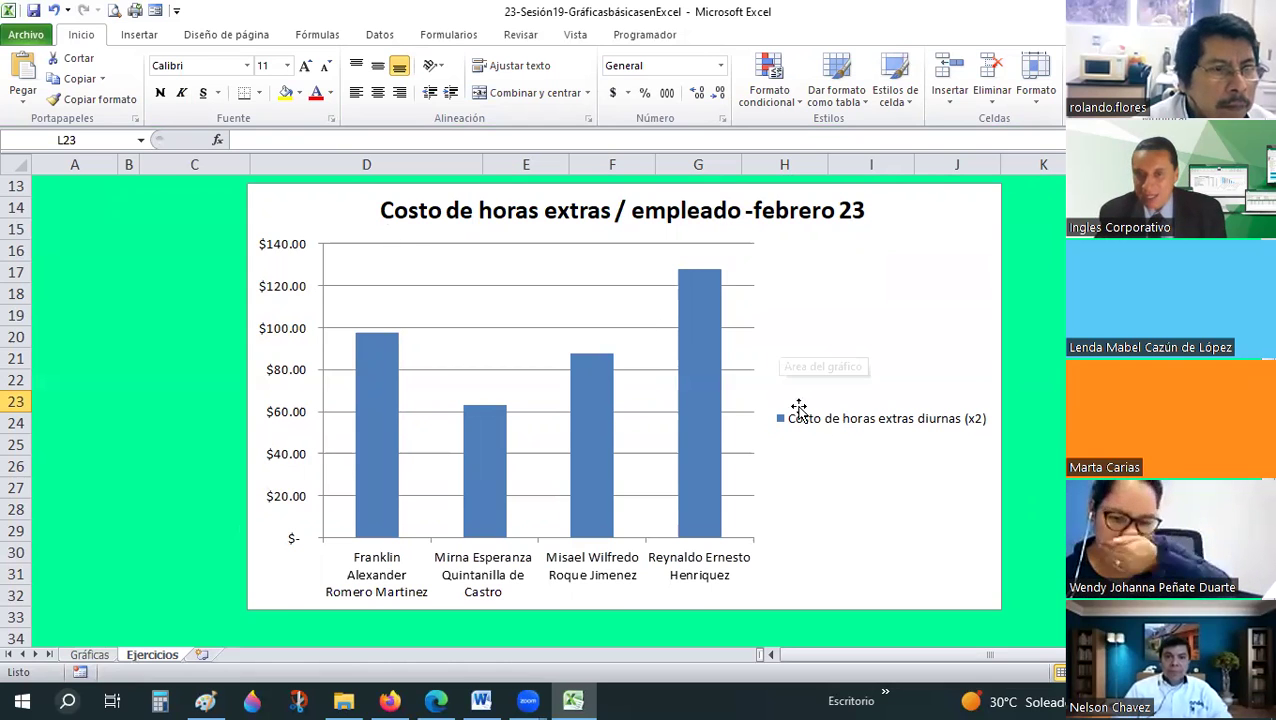
scroll(790, 345, "up", 1)
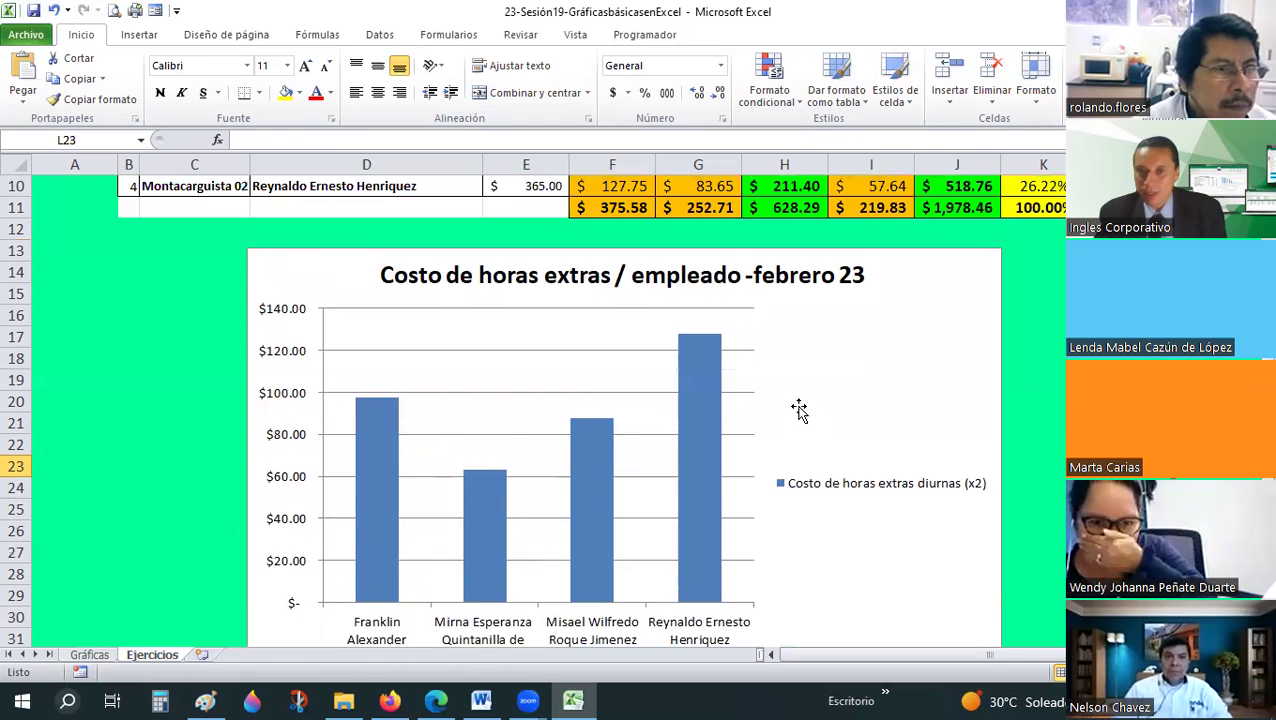
left_click(940, 272)
left_click(725, 34)
left_click(261, 80)
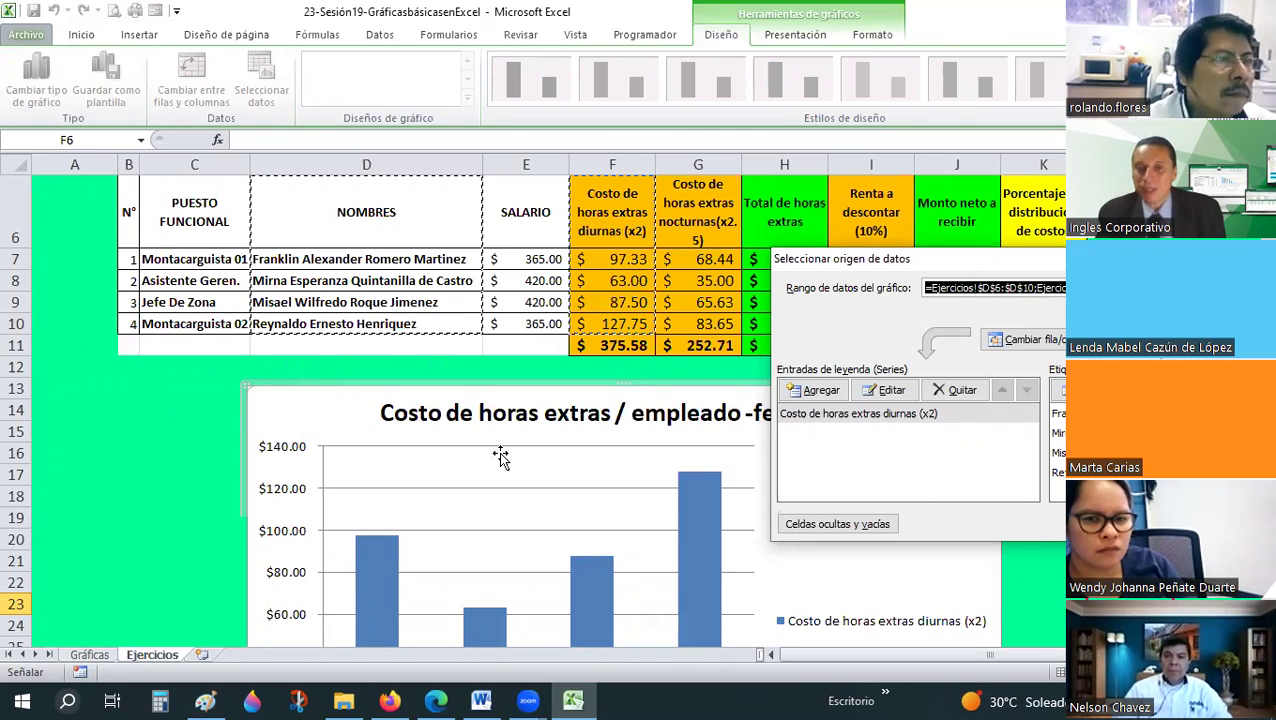
key("Return")
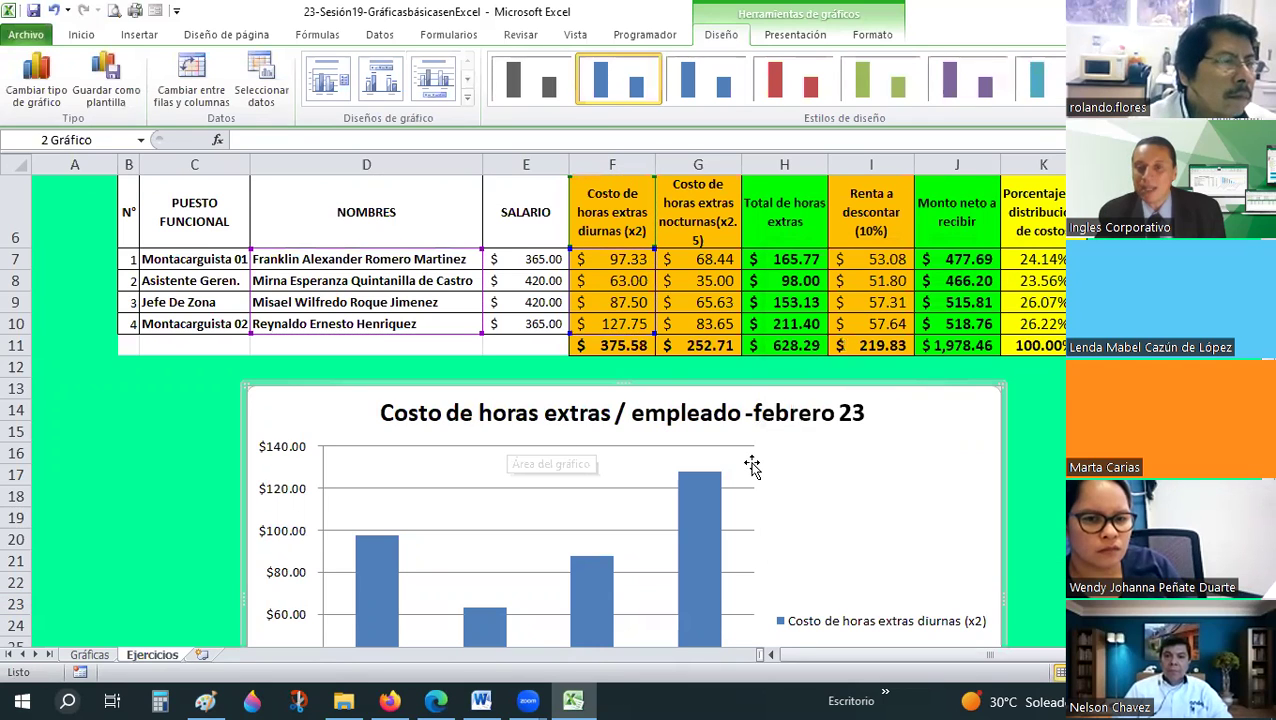
Select the 'Costo de horas extras / empleado -febrero 23' chart on the Ejercicios sheet
scroll(752, 467, "down", 2)
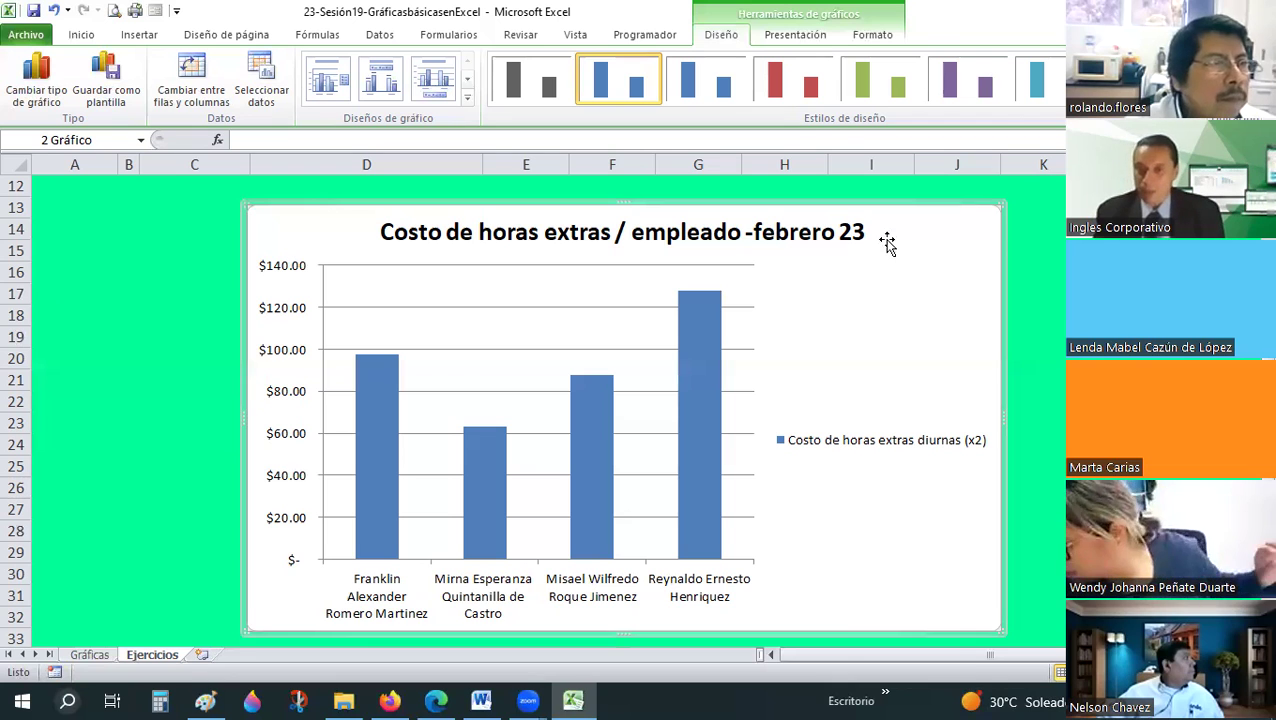
key("Escape")
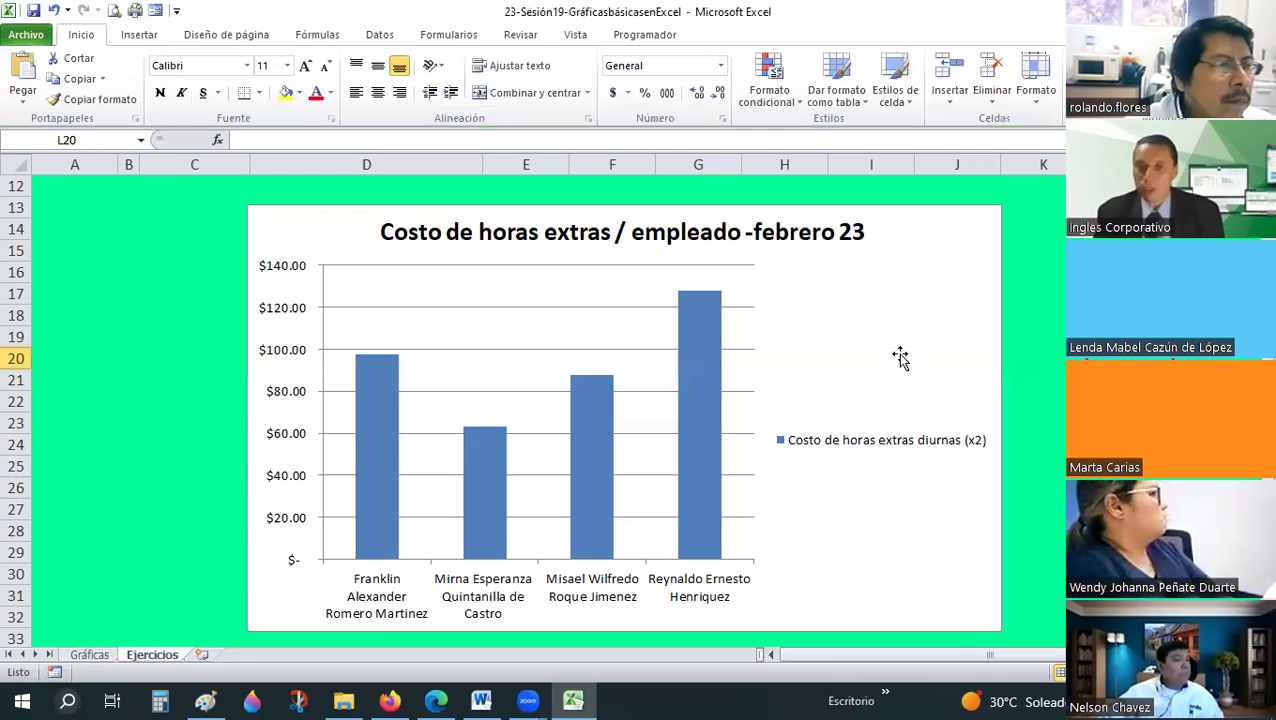
left_click(501, 313)
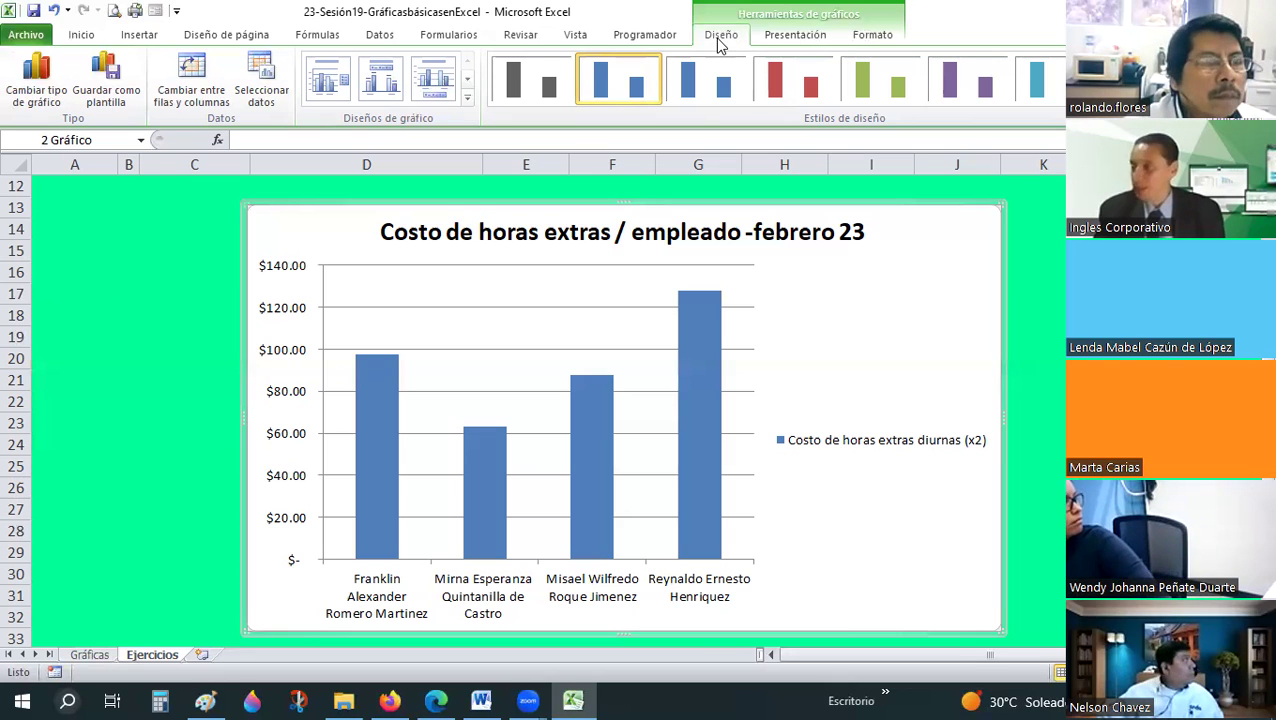
Open Select Data for the overtime chart and move the dialog aside
left_click(230, 163)
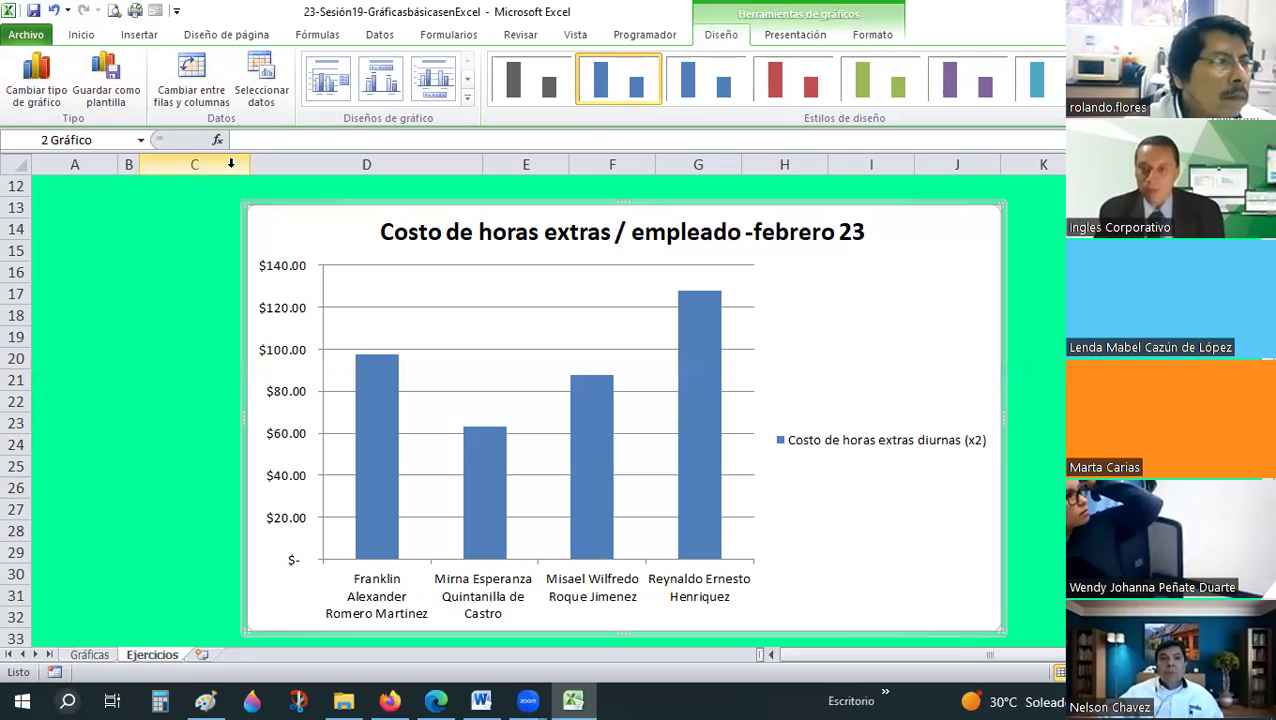
left_click(262, 95)
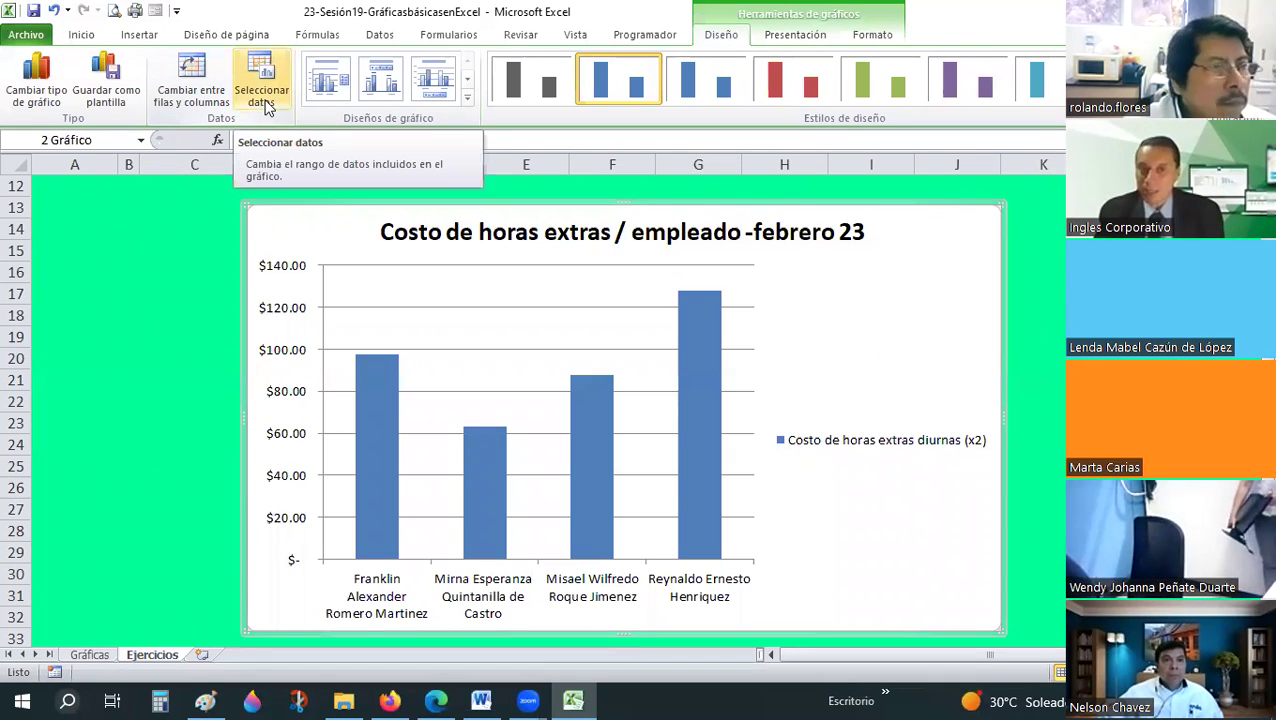
left_click(267, 108)
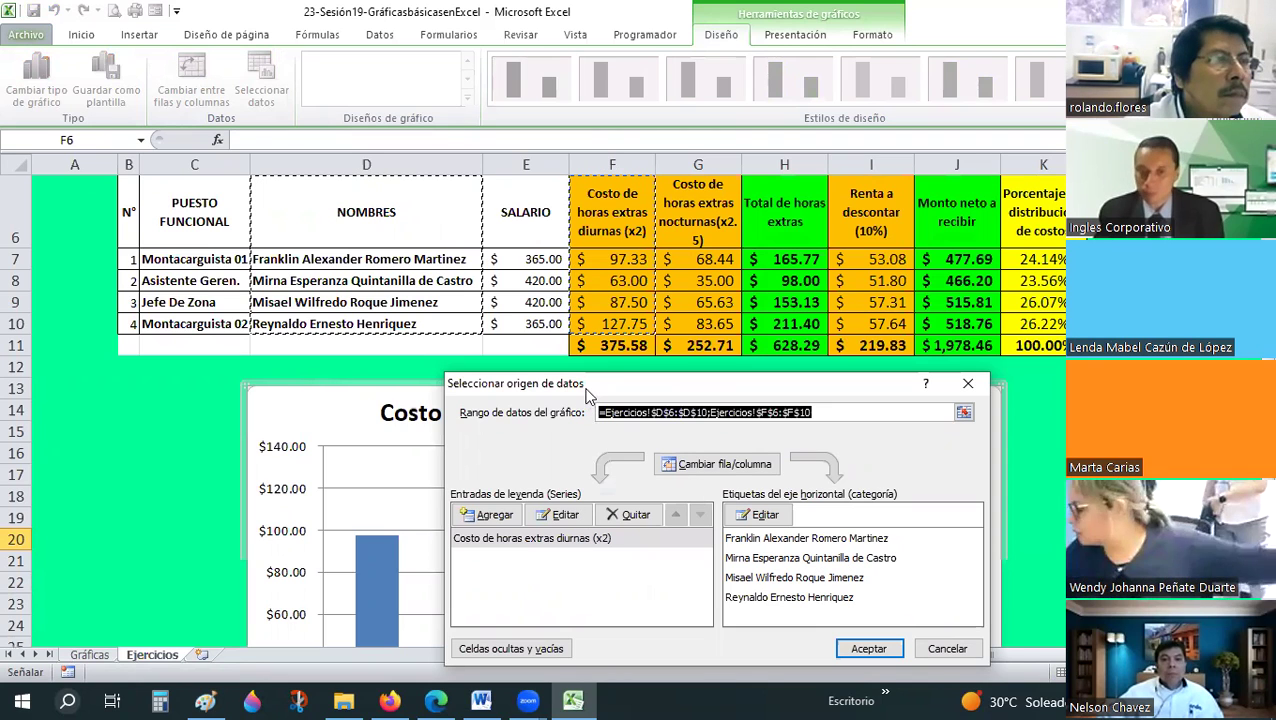
left_click_drag(587, 396, 694, 321)
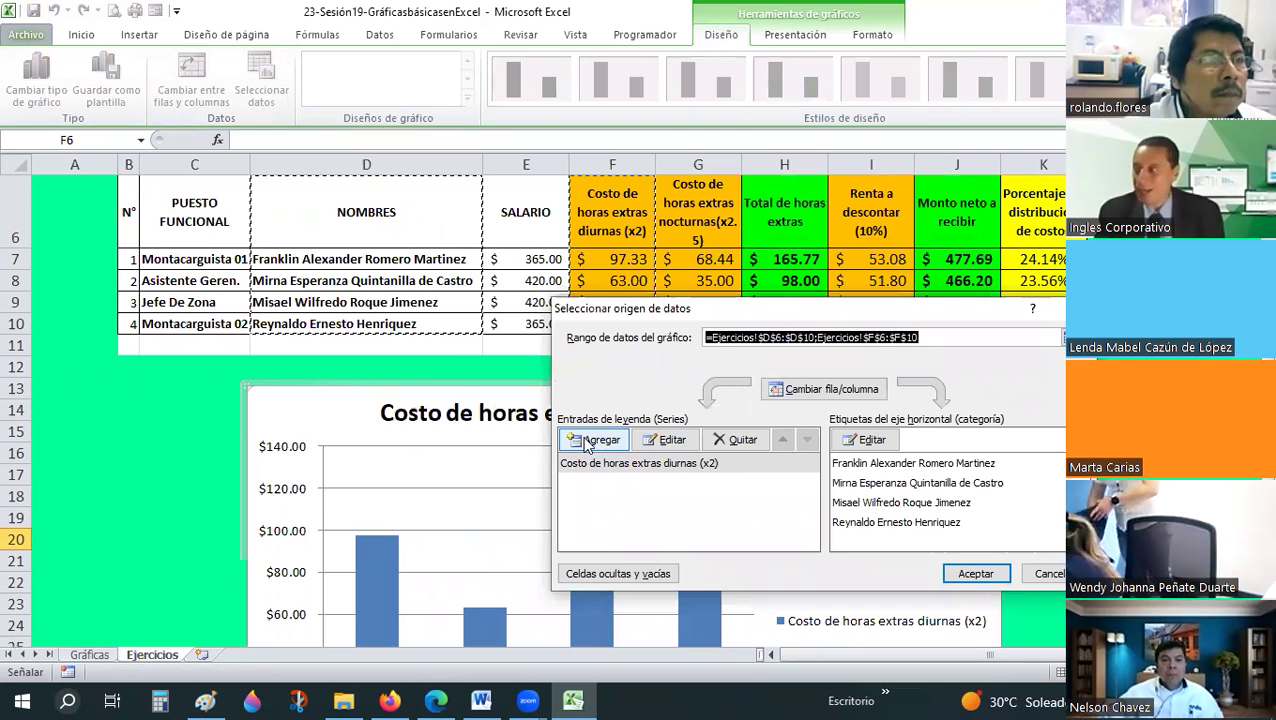
Add a series named from G6 with the night overtime costs G7:G10
left_click(589, 441)
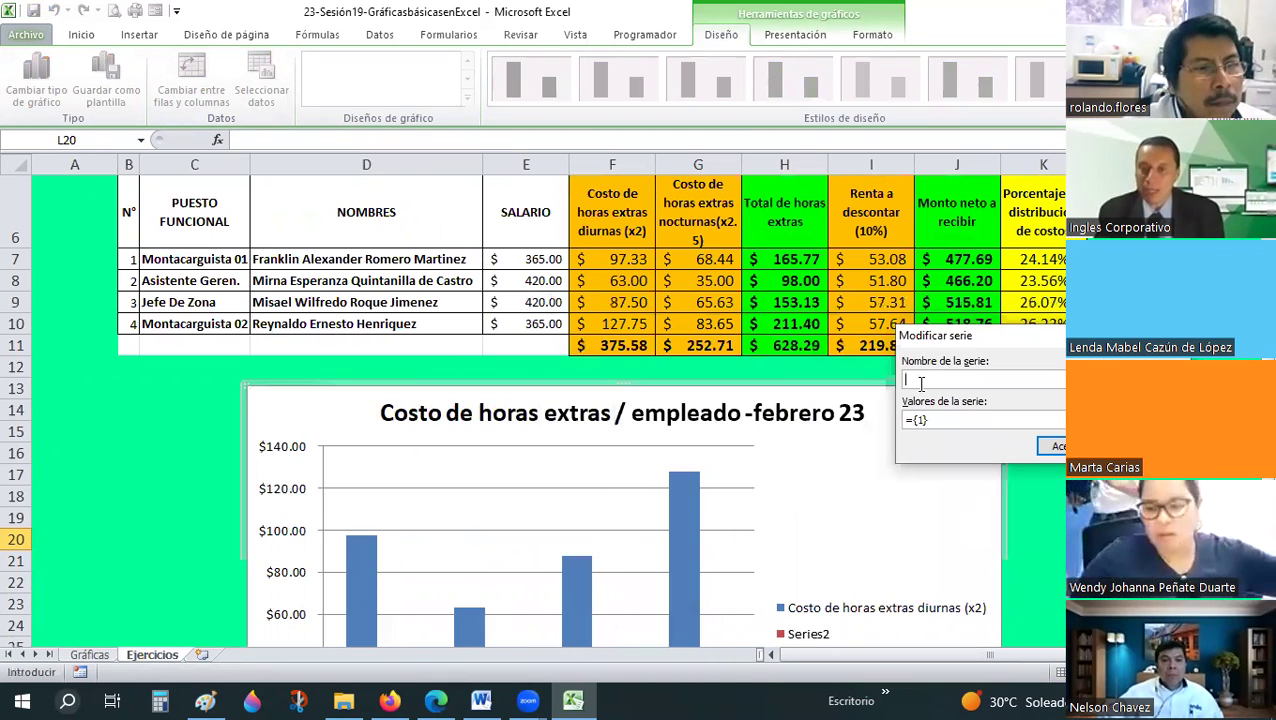
scroll(607, 485, "up", 1)
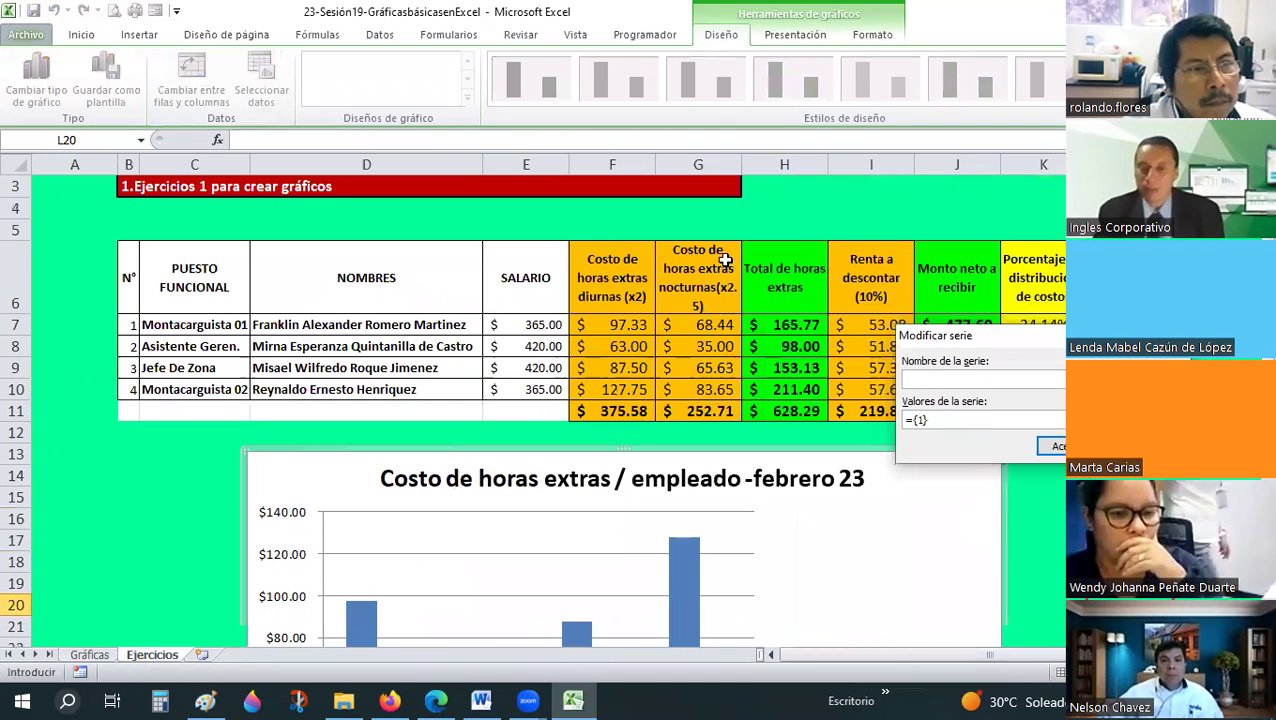
left_click(706, 252)
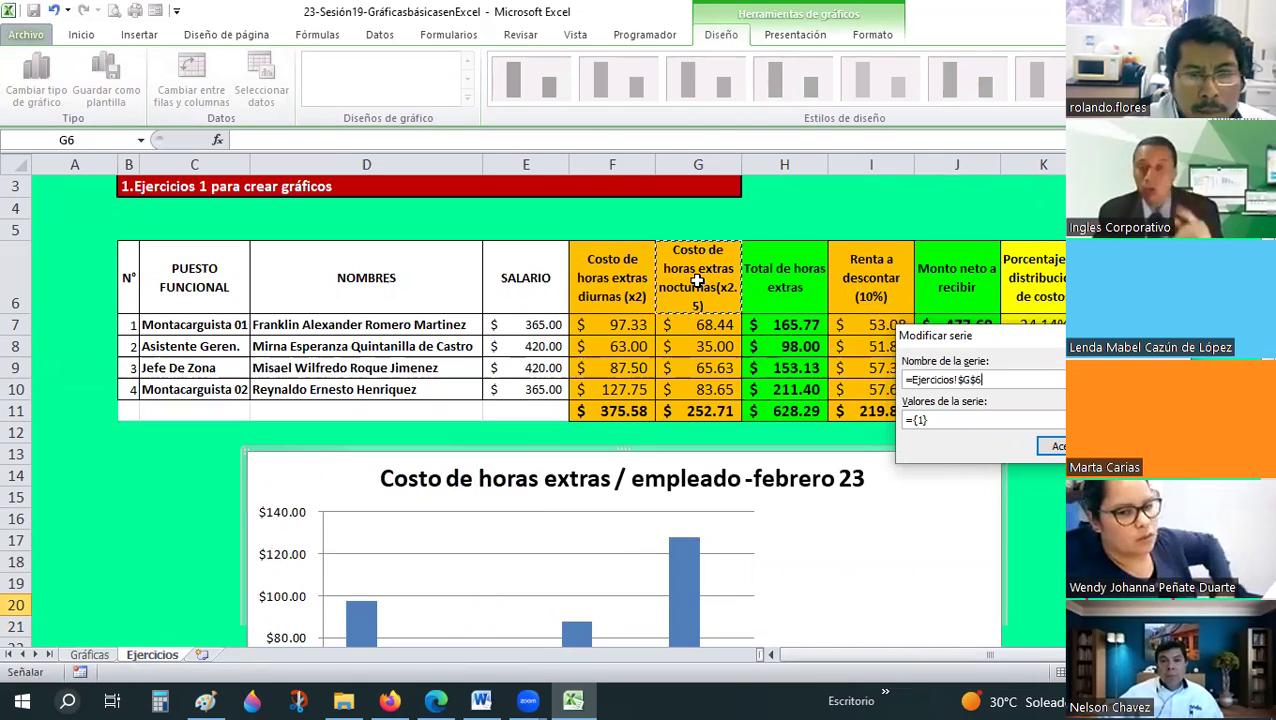
left_click(940, 420)
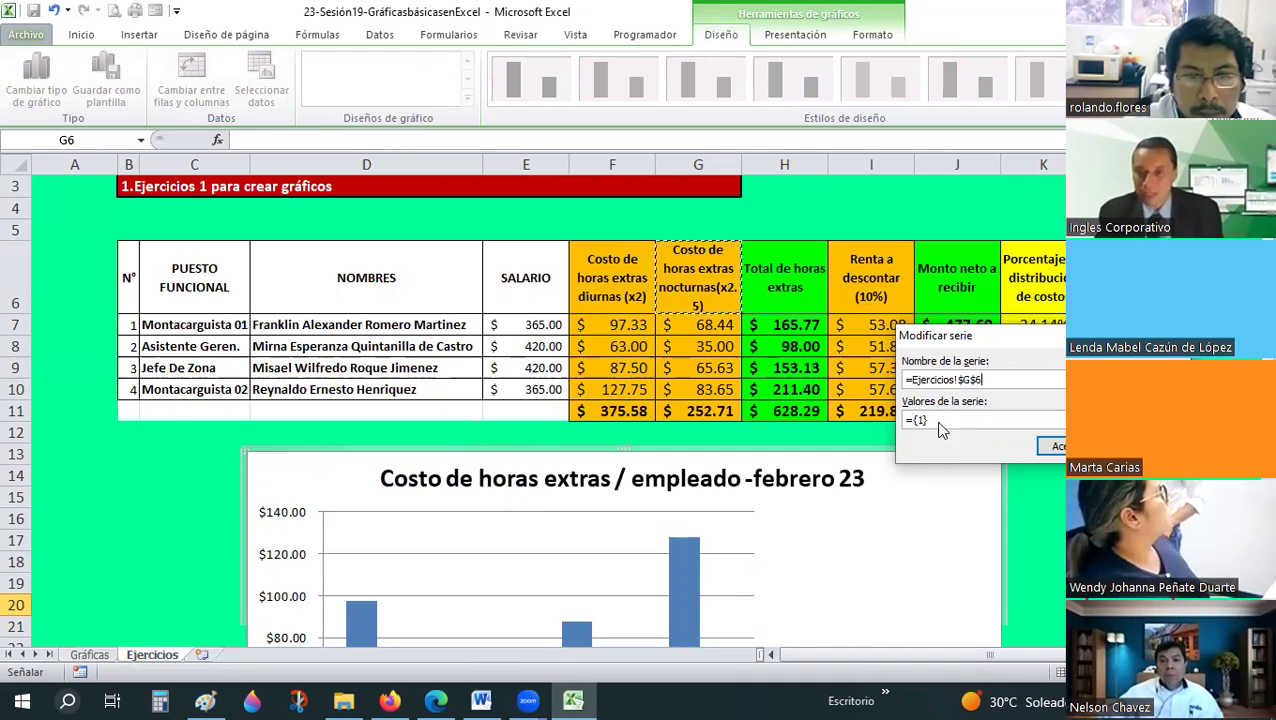
key("BackSpace")
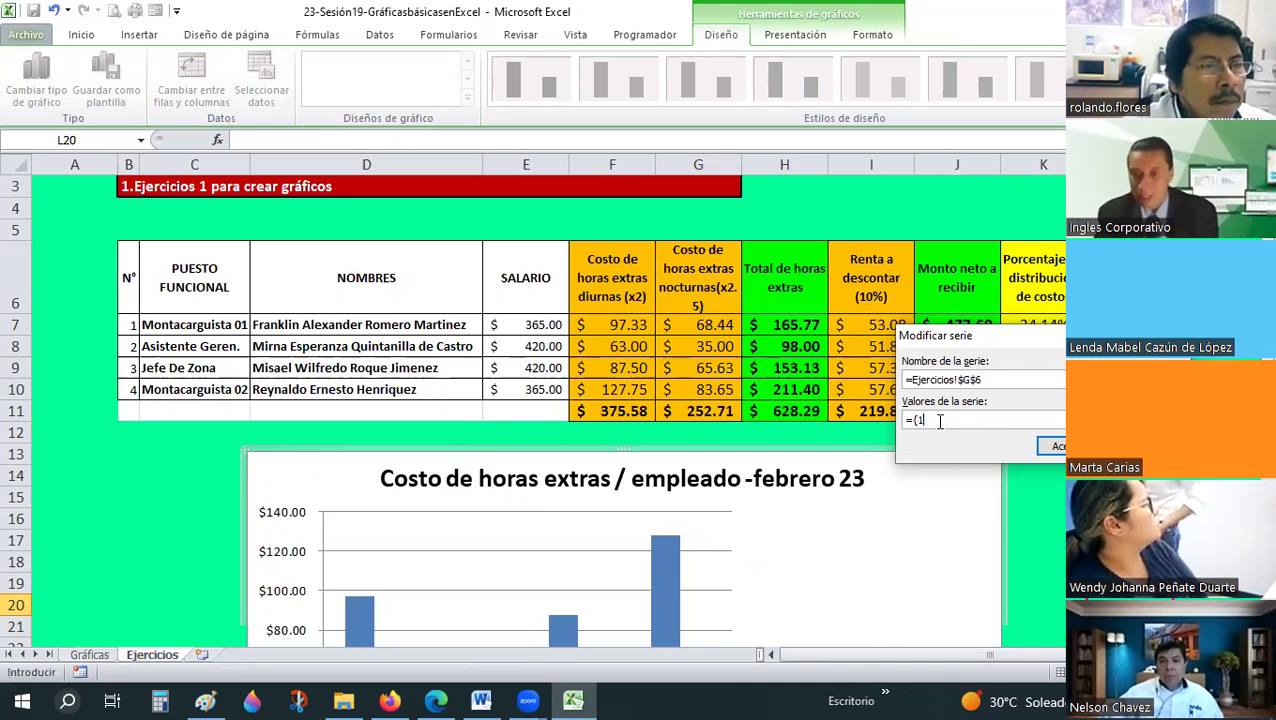
key("BackSpace")
key("BackSpace")
key("BackSpace")
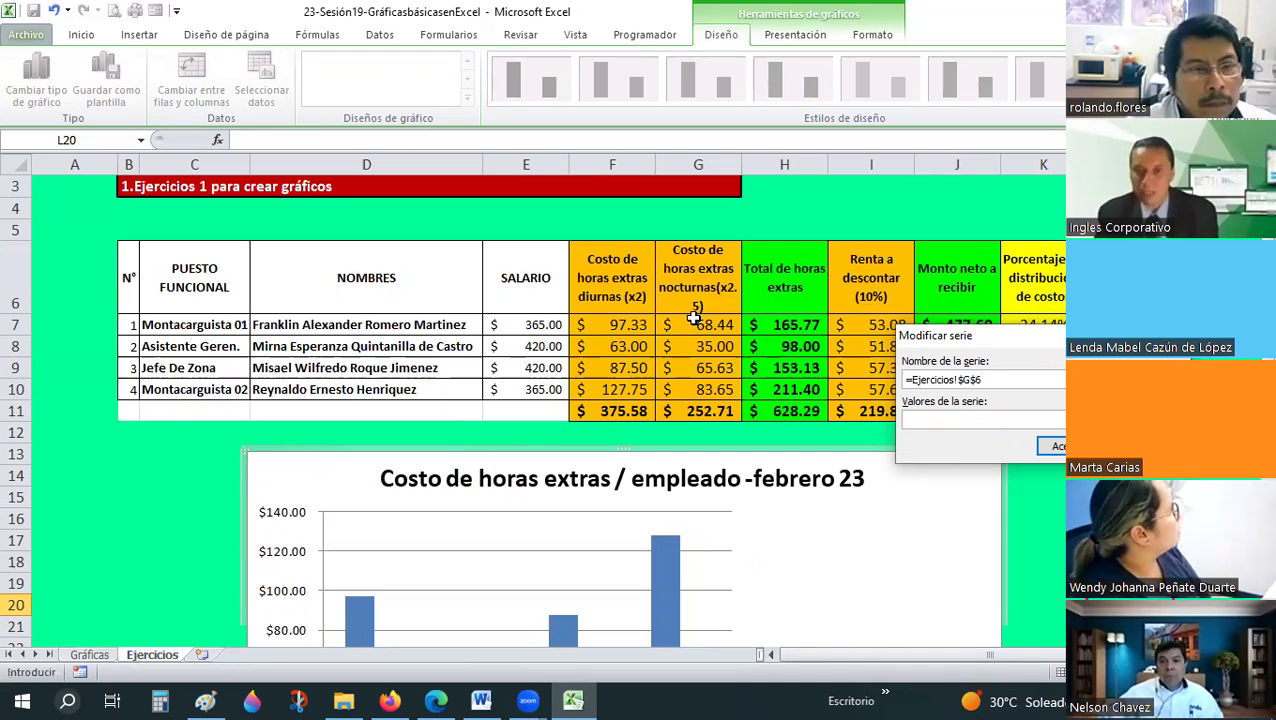
left_click_drag(698, 325, 695, 389)
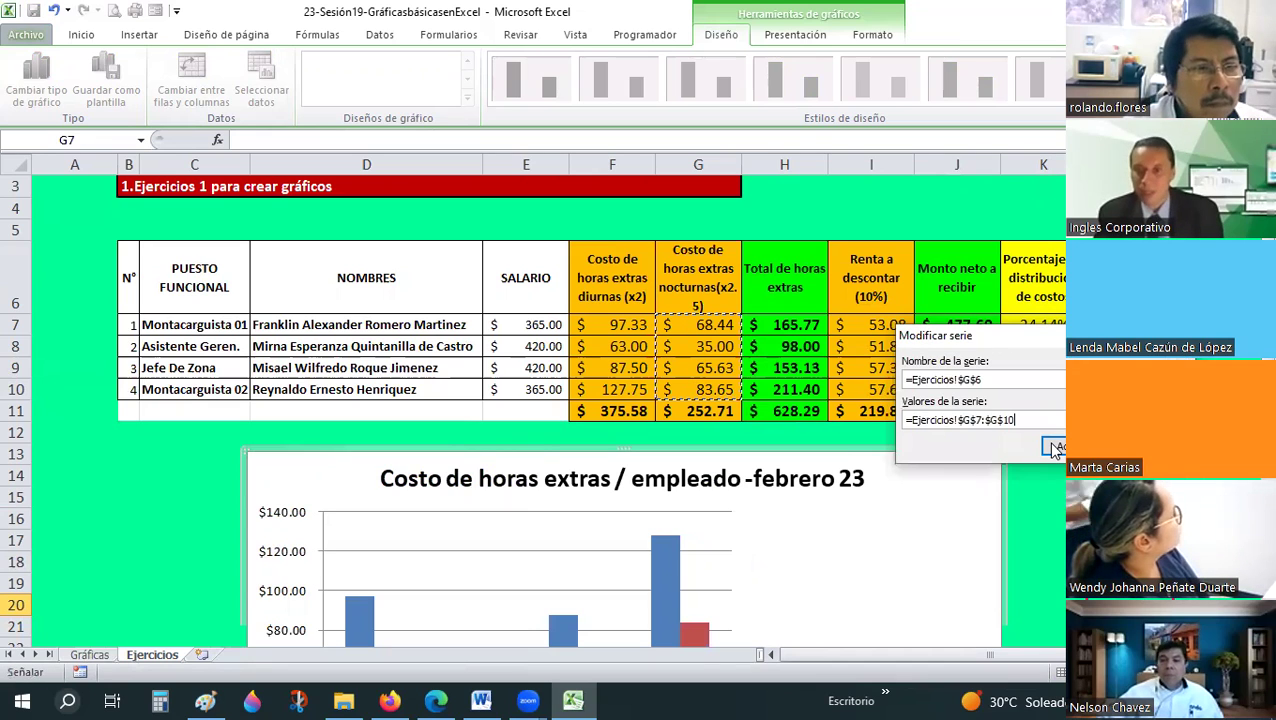
left_click(1055, 448)
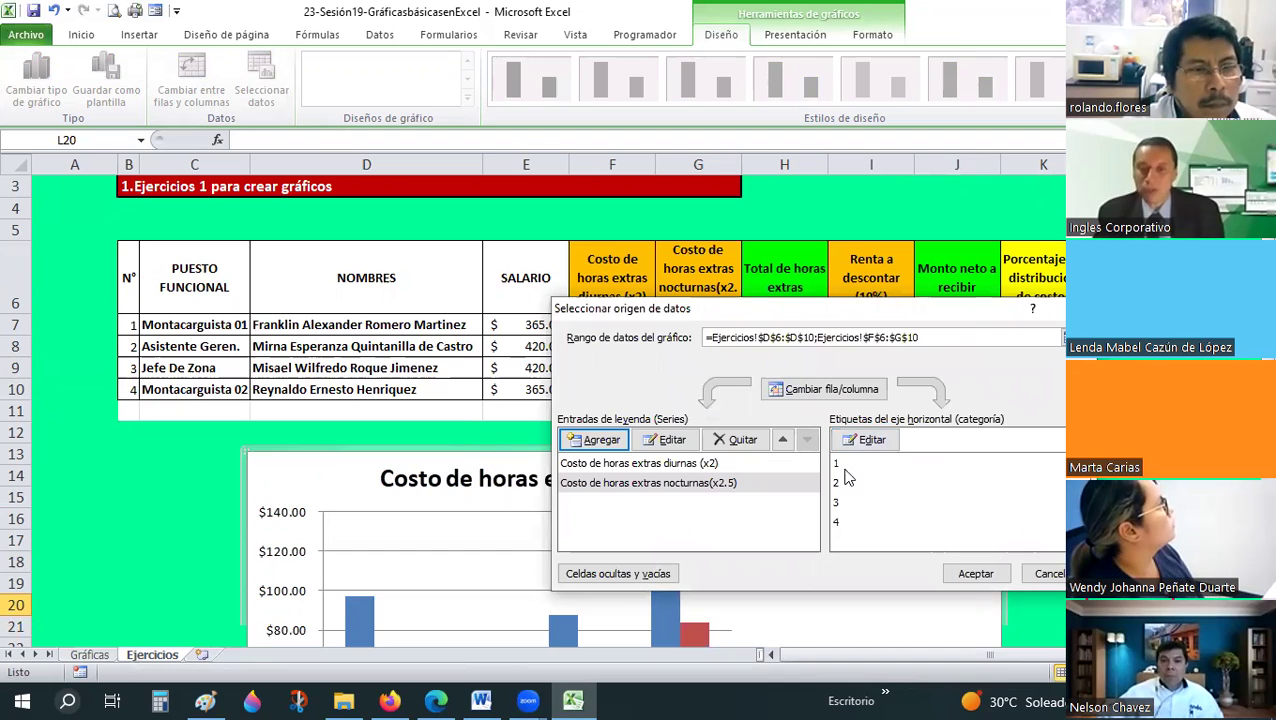
Set the category labels to employee names D7:D10 and apply the data source
left_click(864, 442)
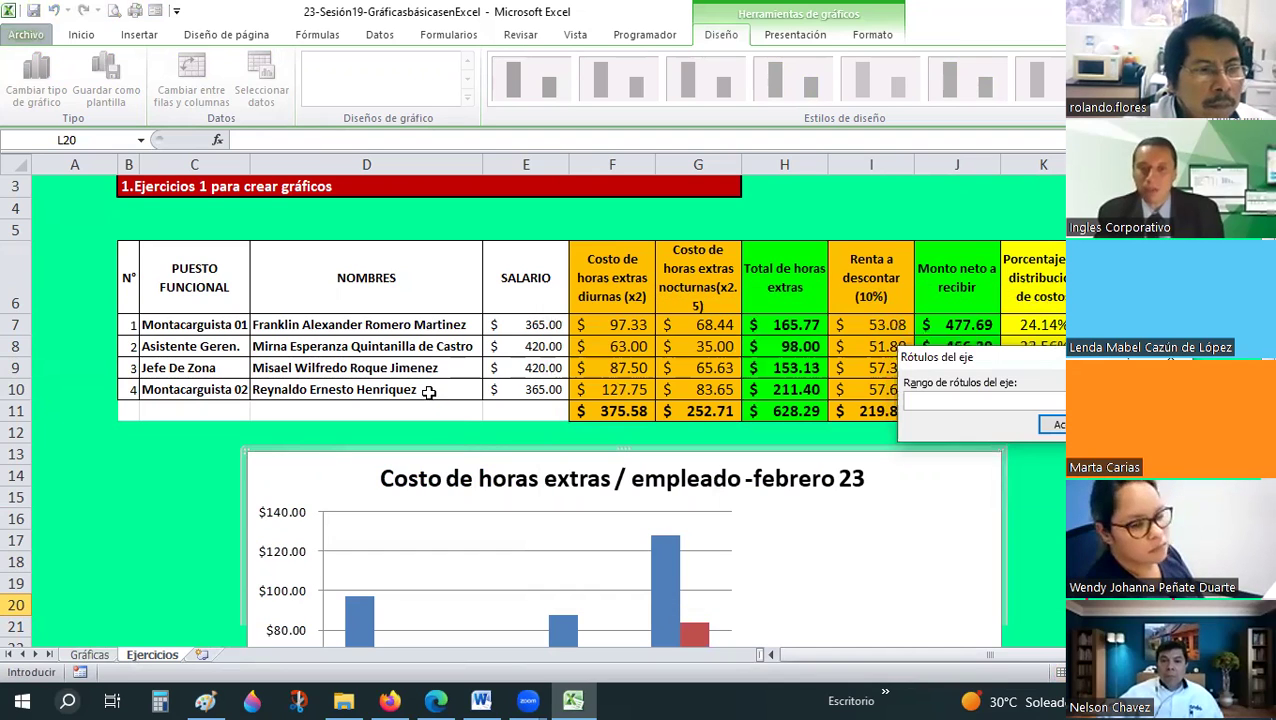
left_click_drag(360, 325, 426, 394)
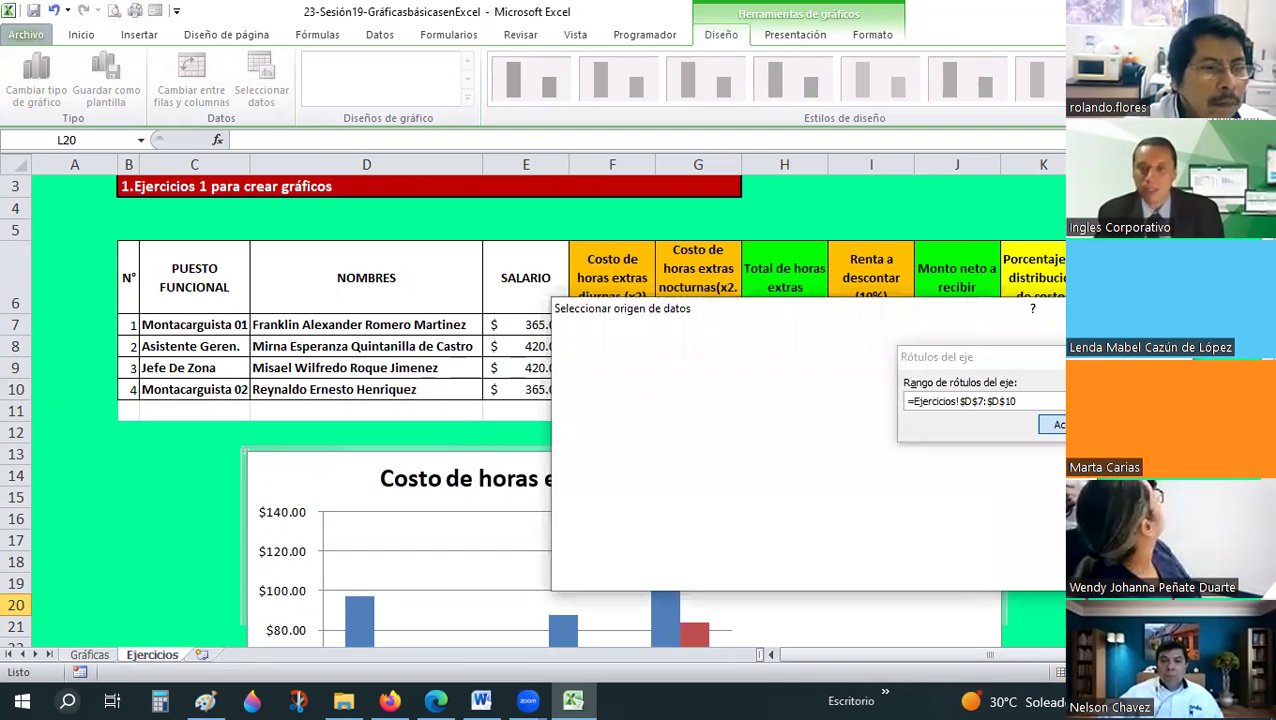
key("Return")
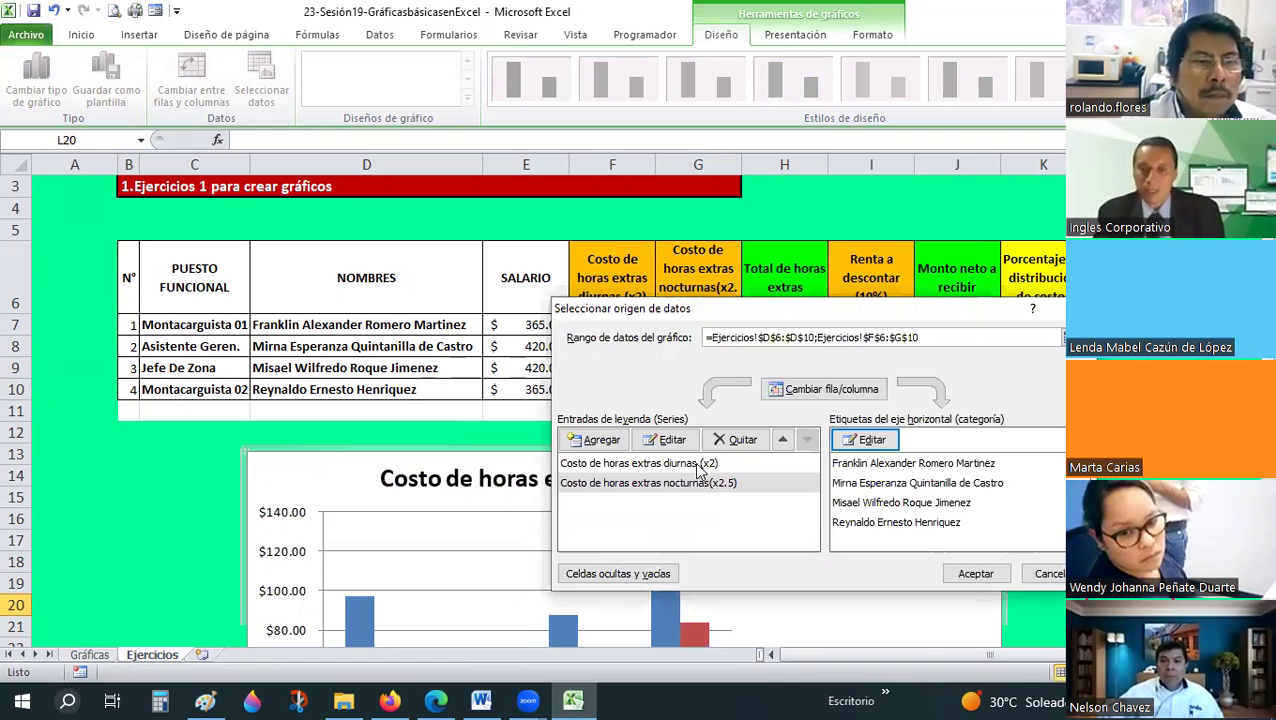
left_click(686, 483)
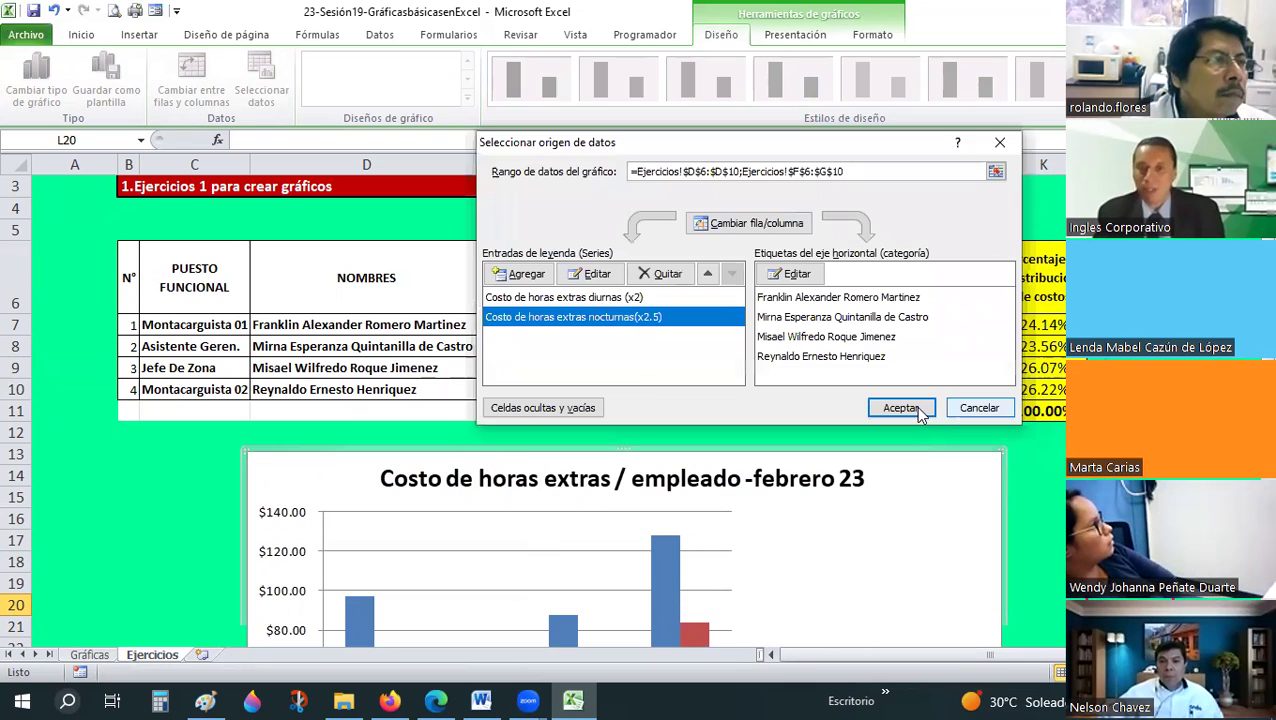
left_click(915, 406)
scroll(617, 433, "down", 3)
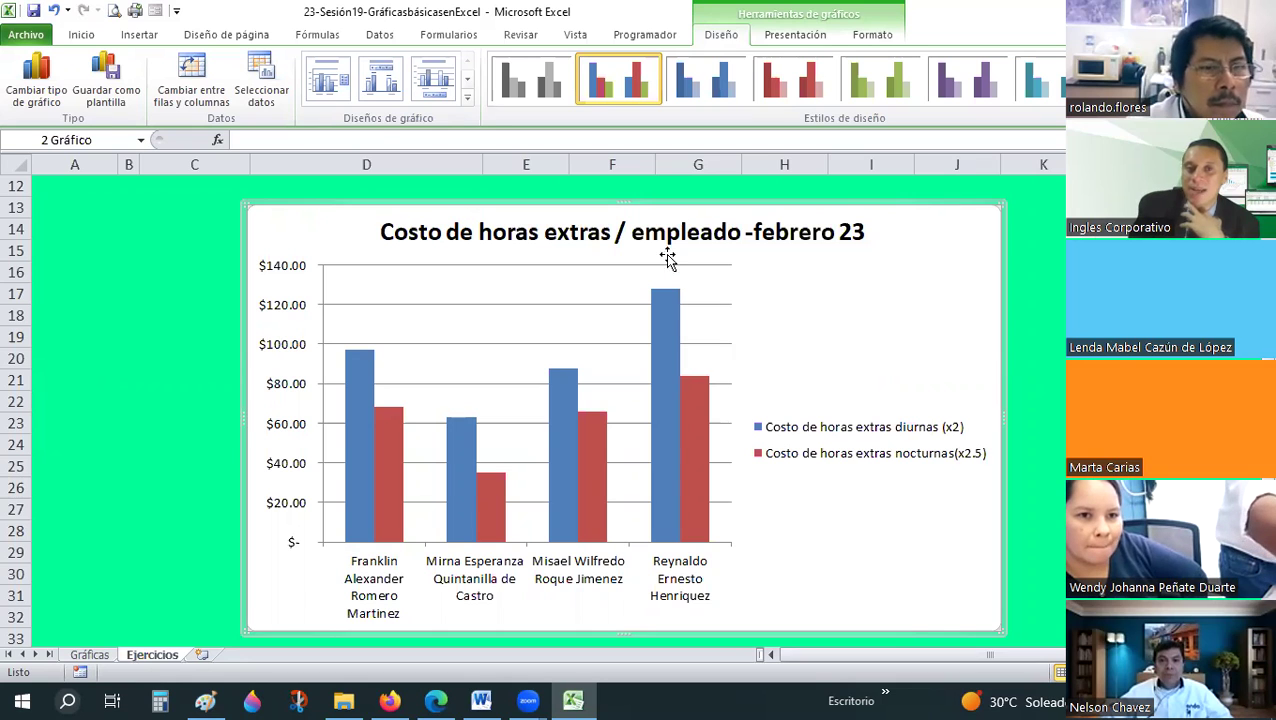
Apply chart layout Diseño 2 to put the legend on top and dollar labels on every bar
left_click(467, 97)
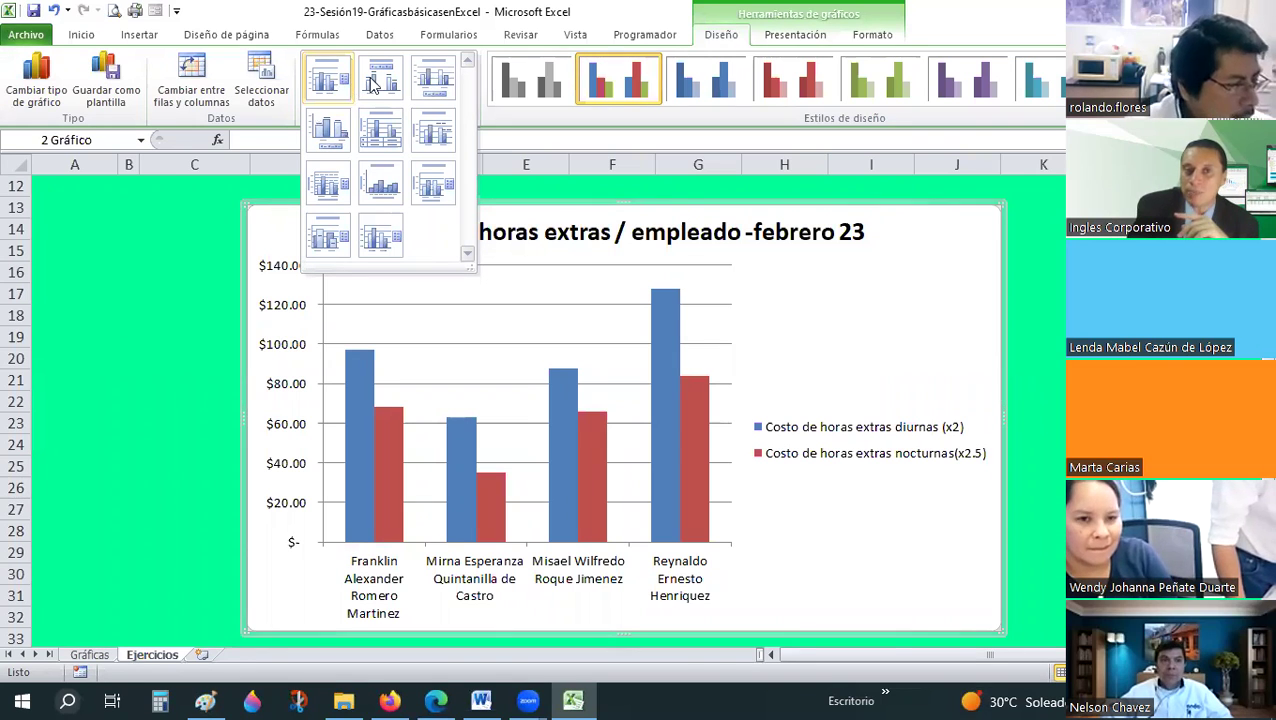
left_click(366, 77)
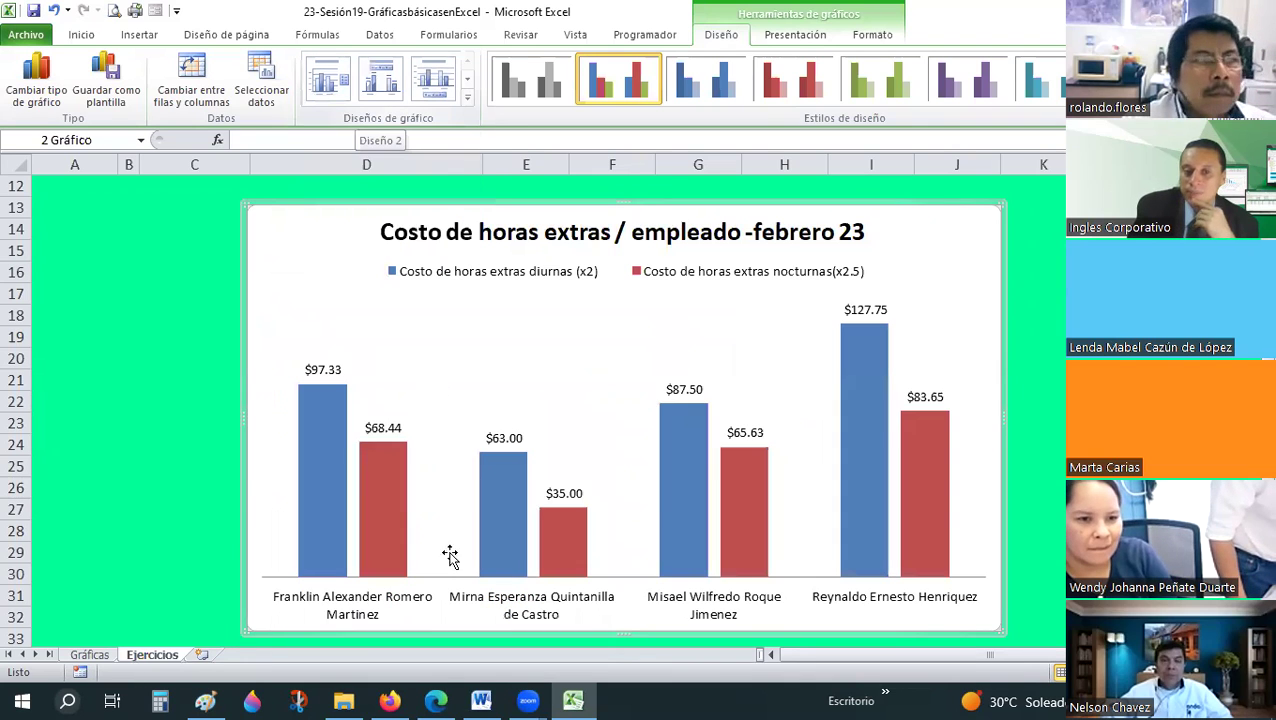
scroll(242, 463, "down", 1)
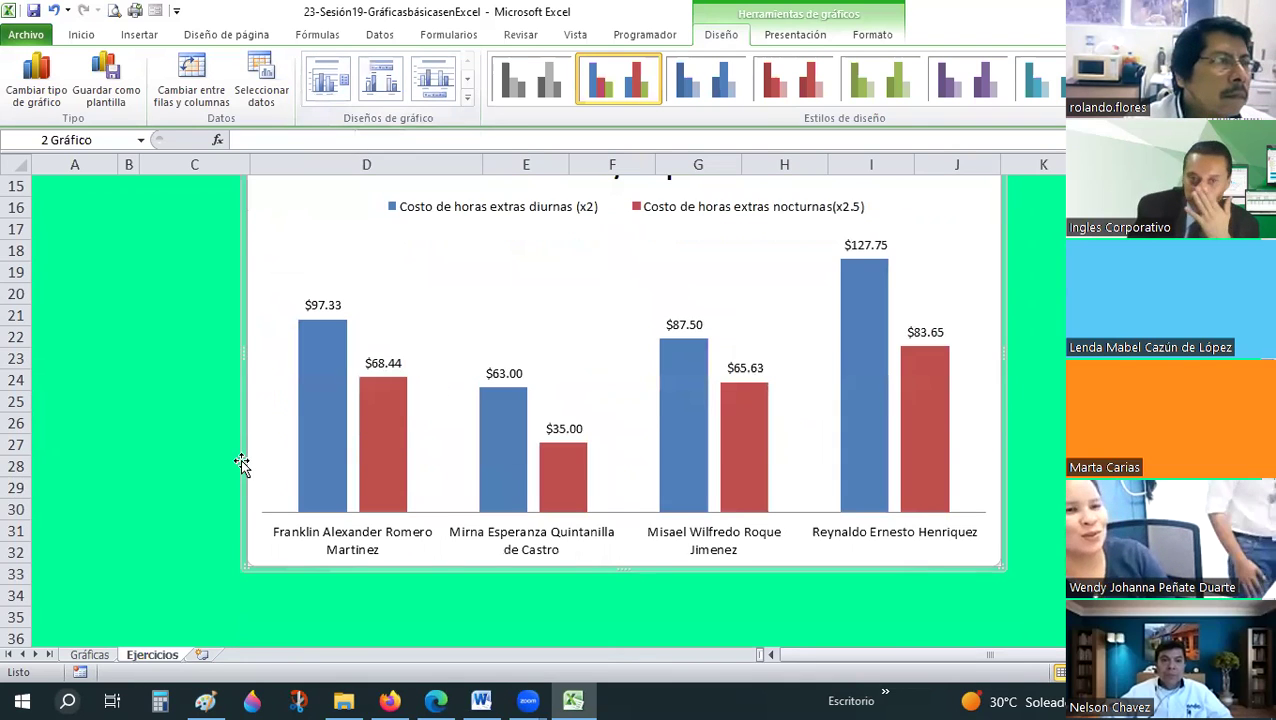
scroll(362, 422, "up", 2)
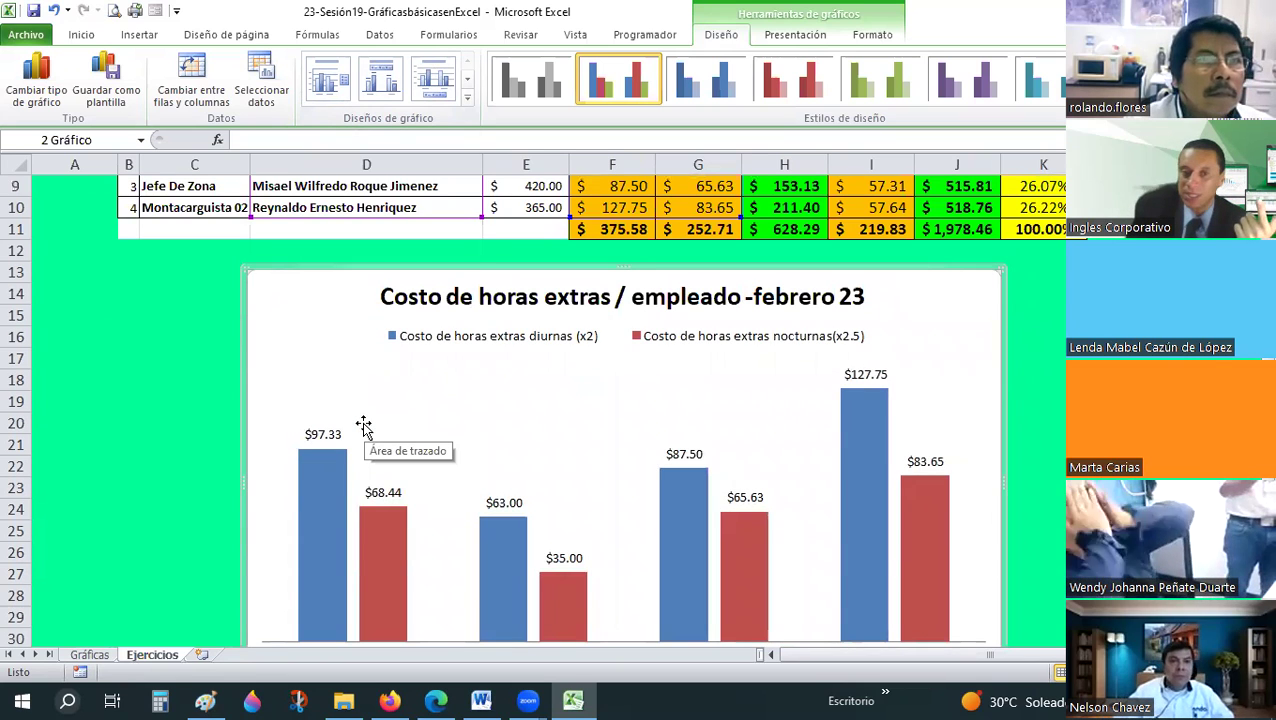
scroll(373, 250, "down", 1)
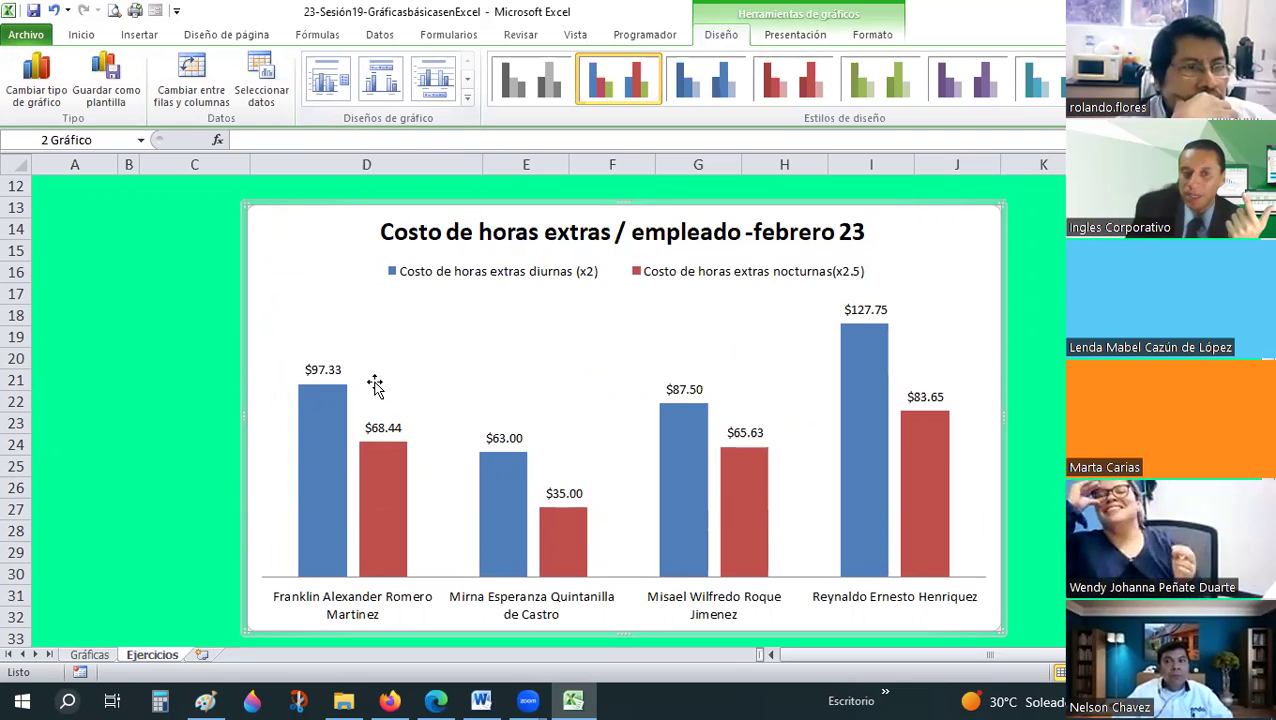
scroll(315, 303, "down", 1)
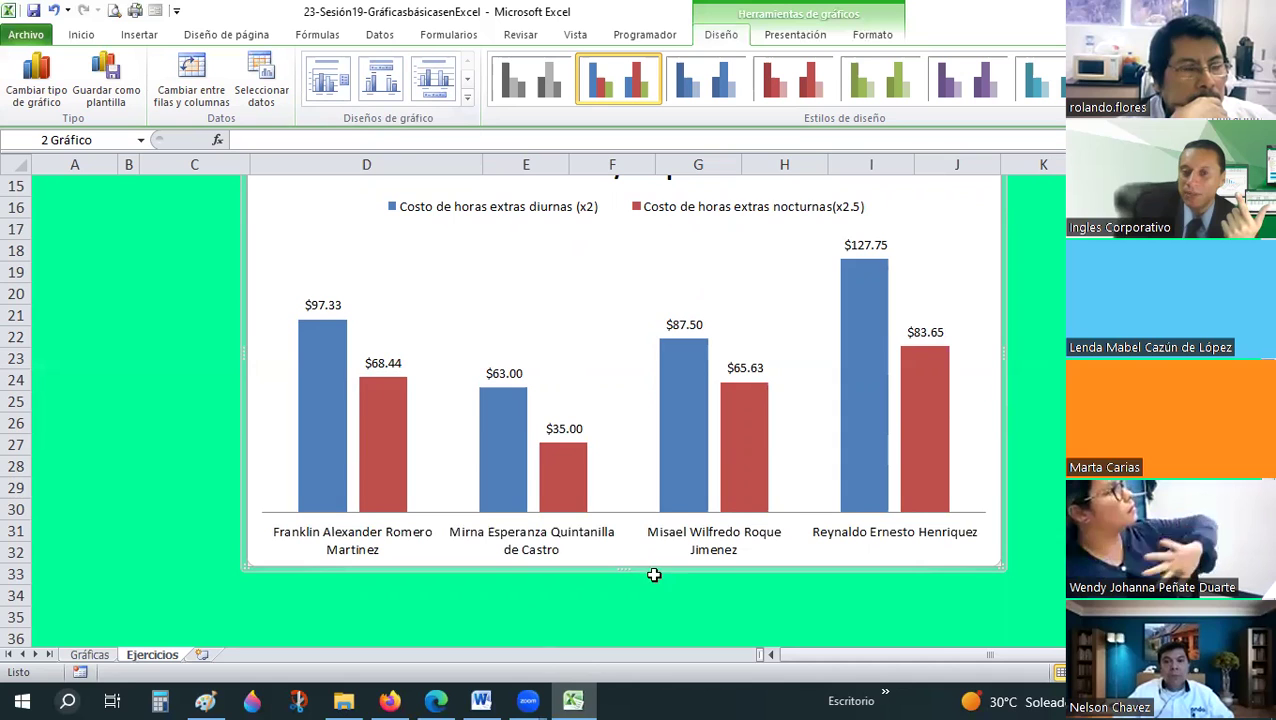
scroll(848, 377, "up", 1)
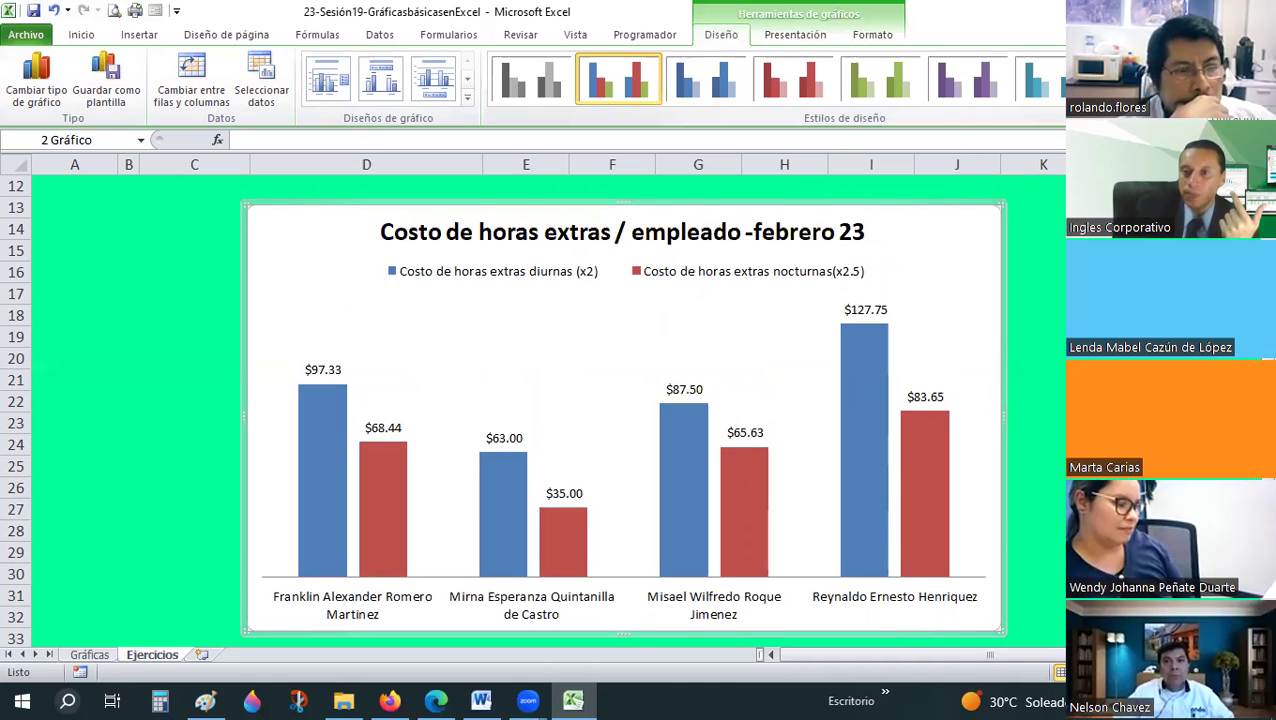
left_click(1076, 97)
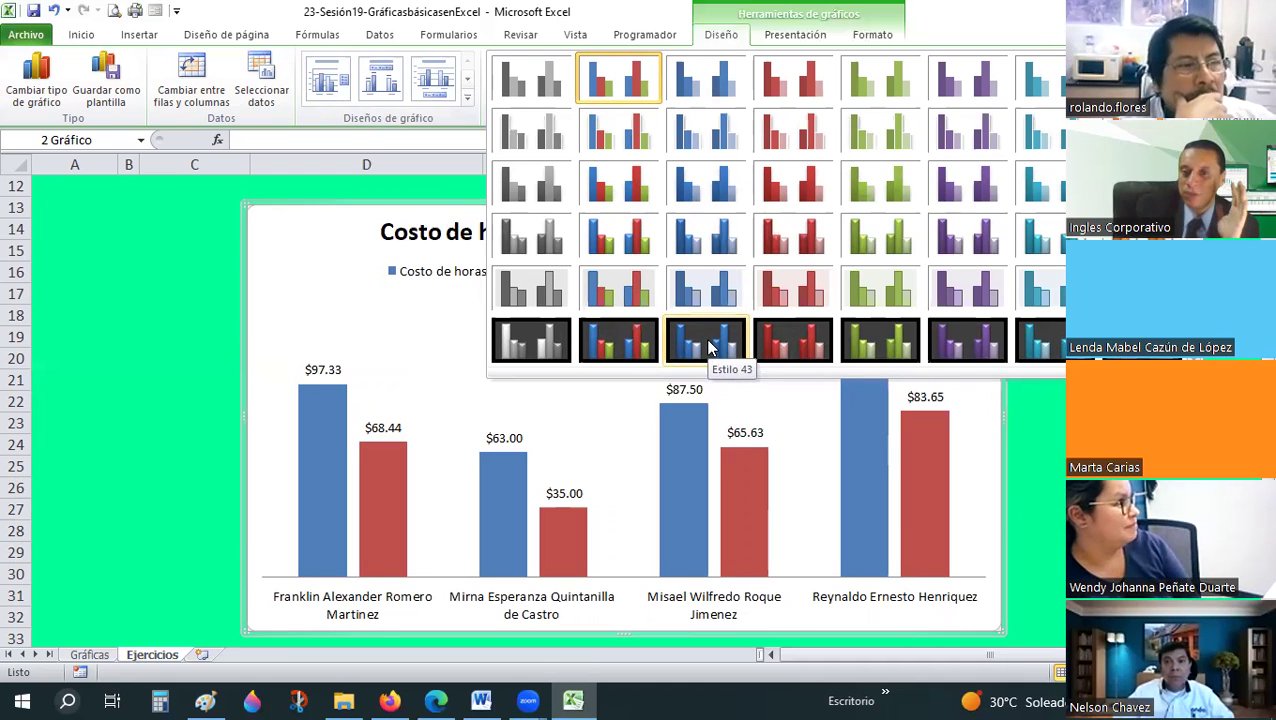
Apply the dark Estilo 43 chart style, then select the daytime (diurnas) overtime bars
left_click(706, 340)
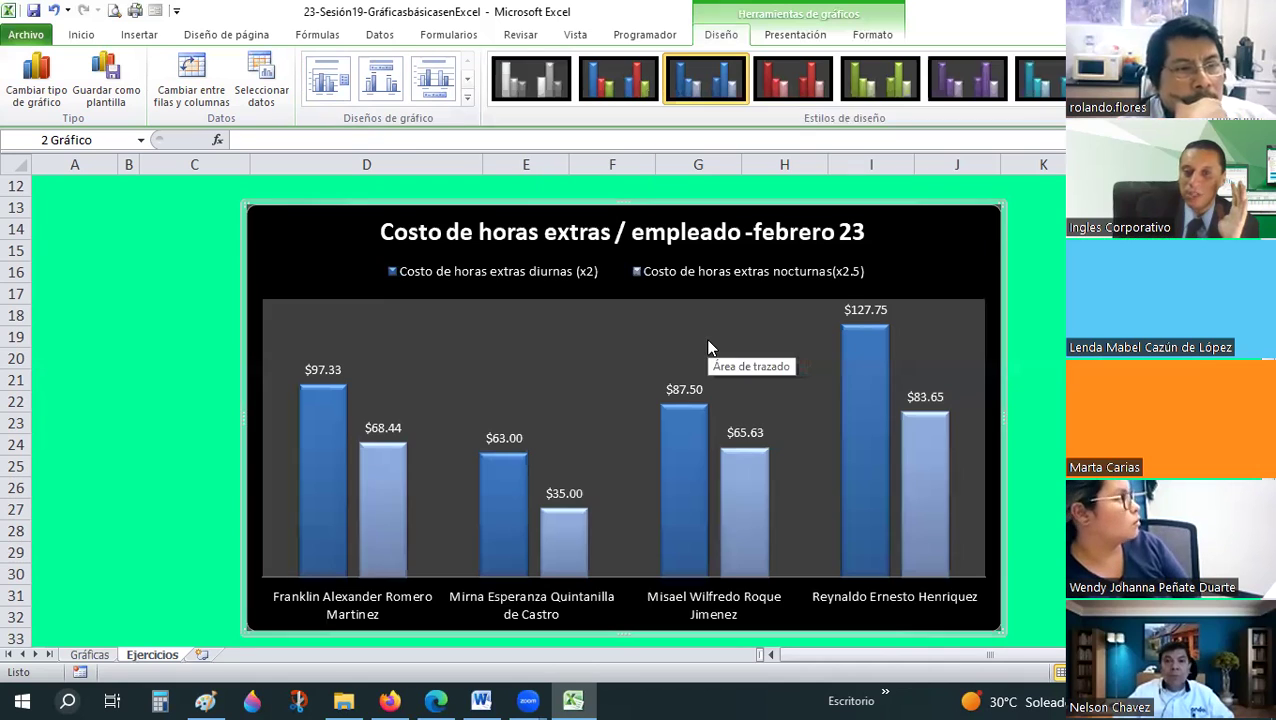
scroll(326, 433, "down", 1)
scroll(326, 433, "up", 1)
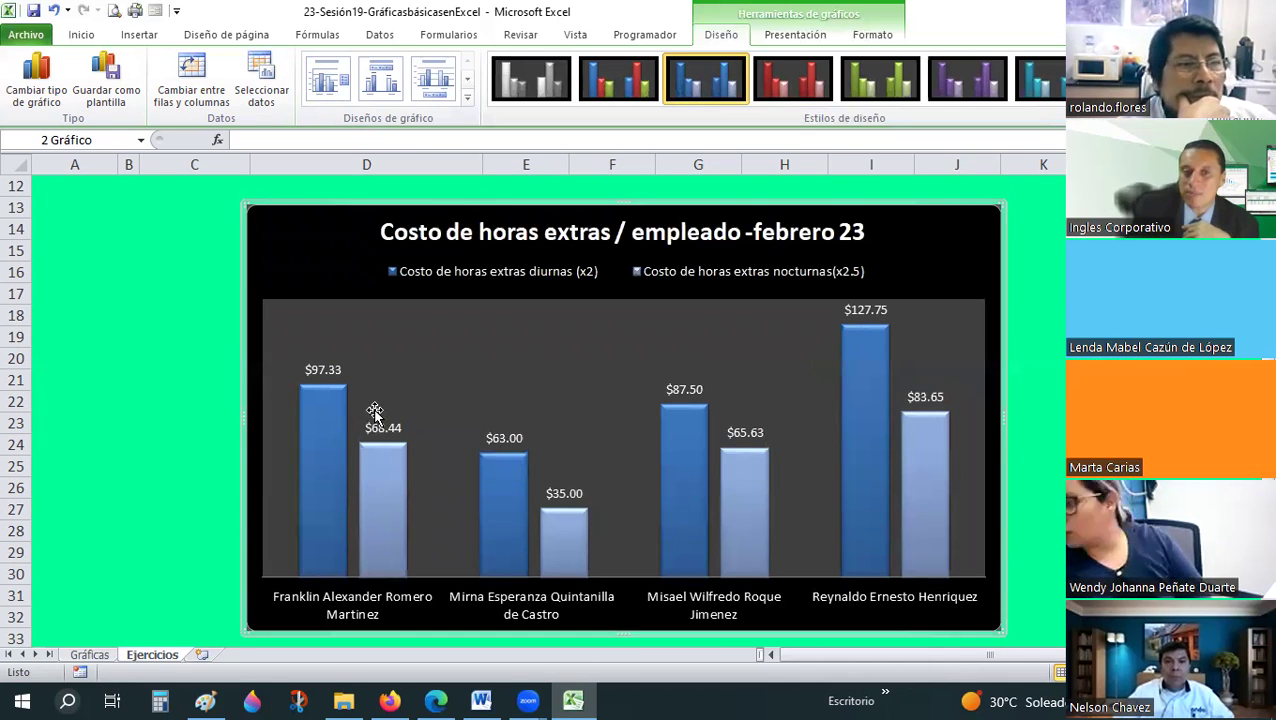
left_click(322, 391)
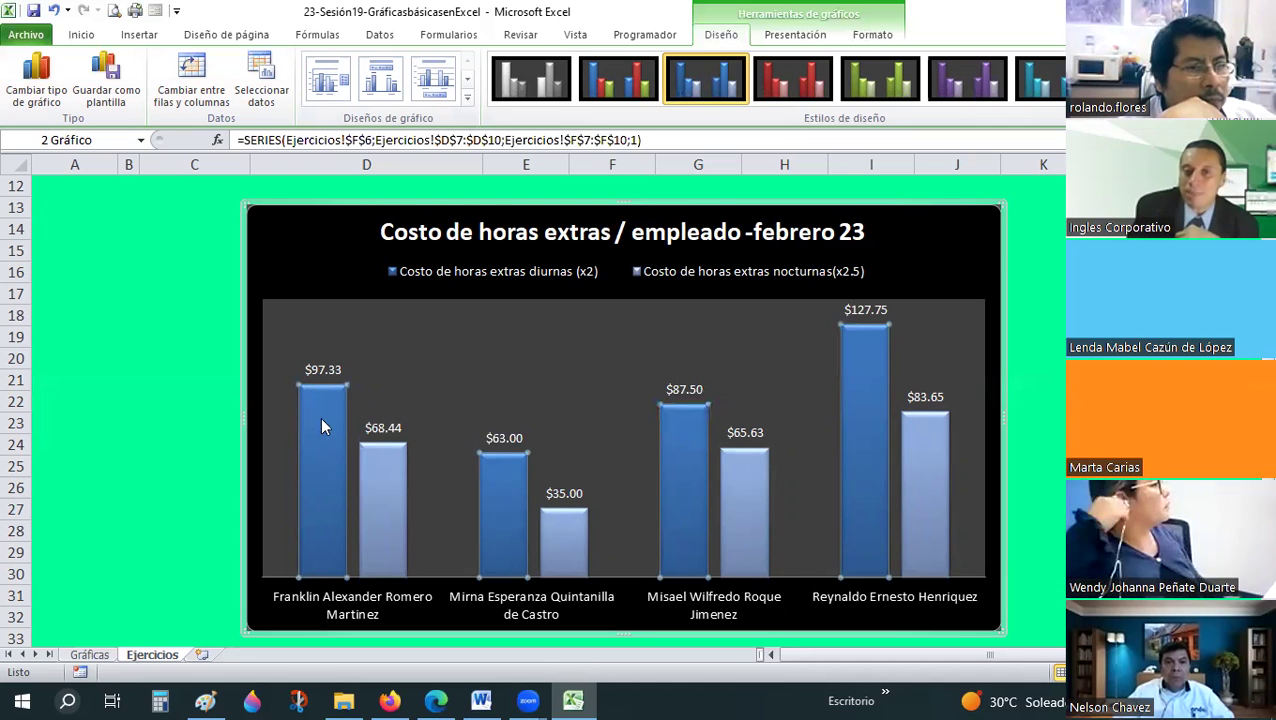
Use Relleno de forma > Imagen to fill the selected diurnas bars with the DARTH image
left_click(810, 40)
scroll(755, 66, "down", 1)
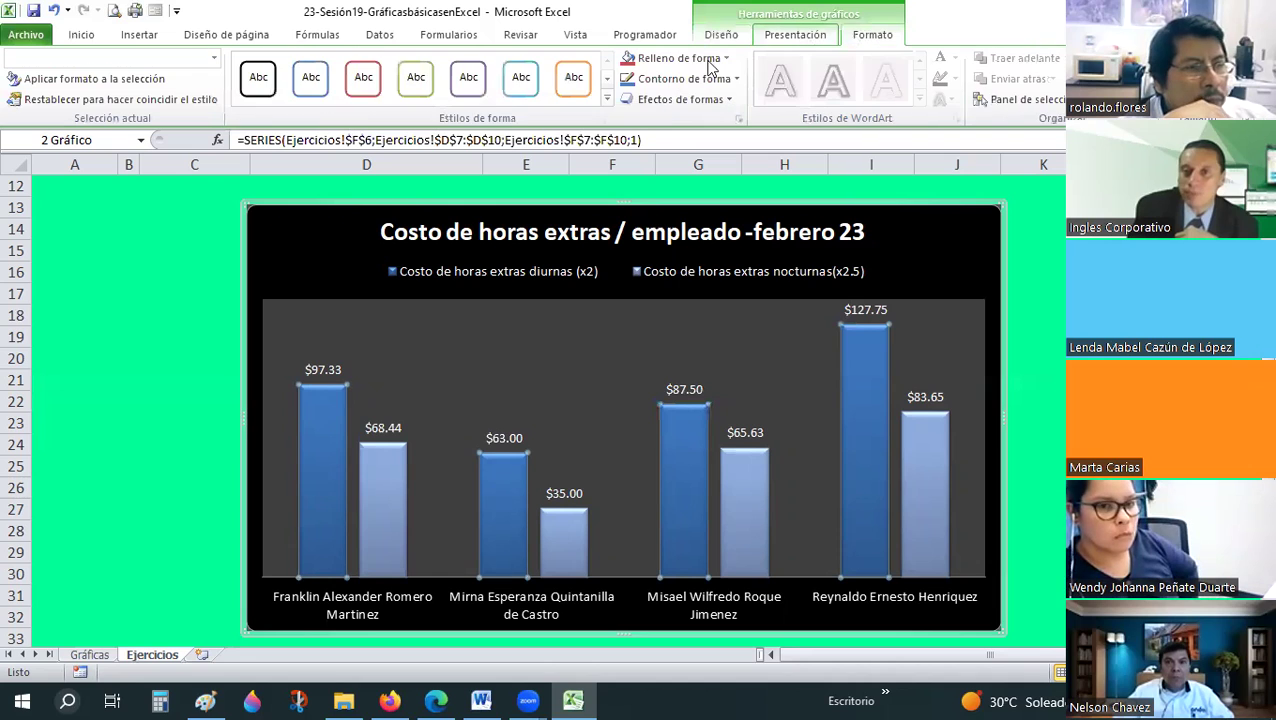
left_click(727, 58)
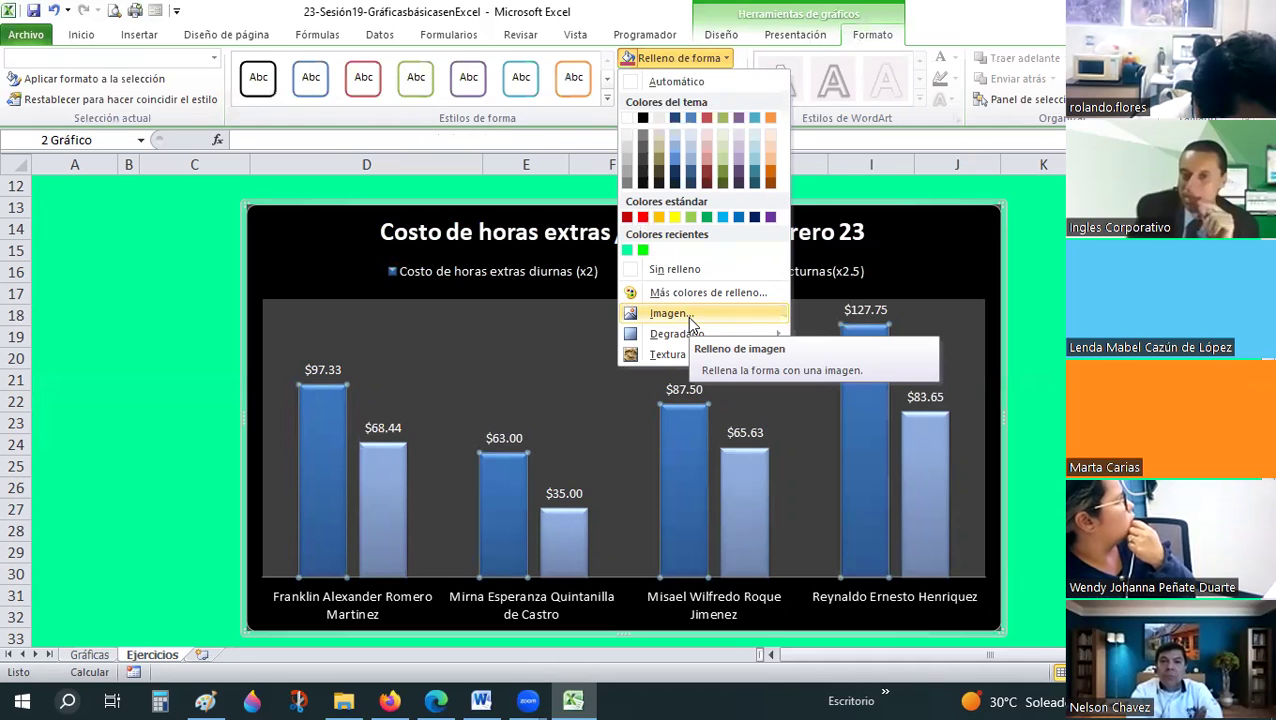
key("Escape")
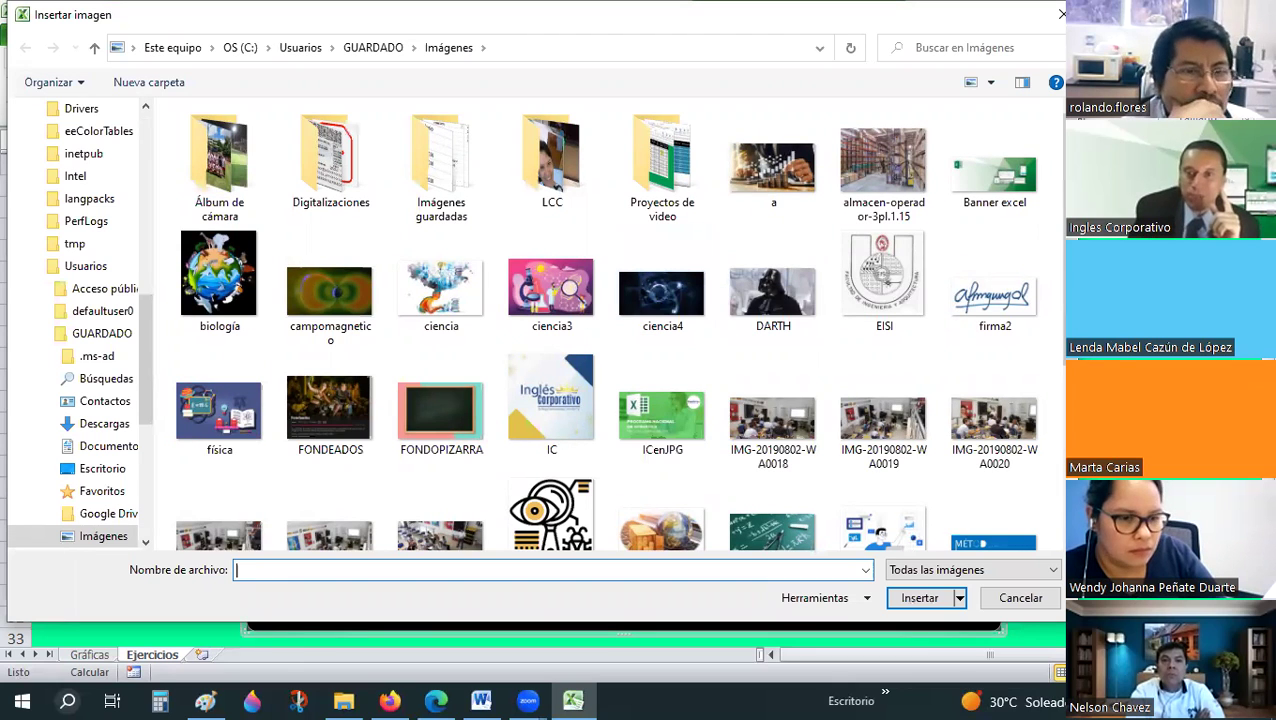
scroll(1058, 440, "down", 2)
scroll(1057, 468, "down", 1)
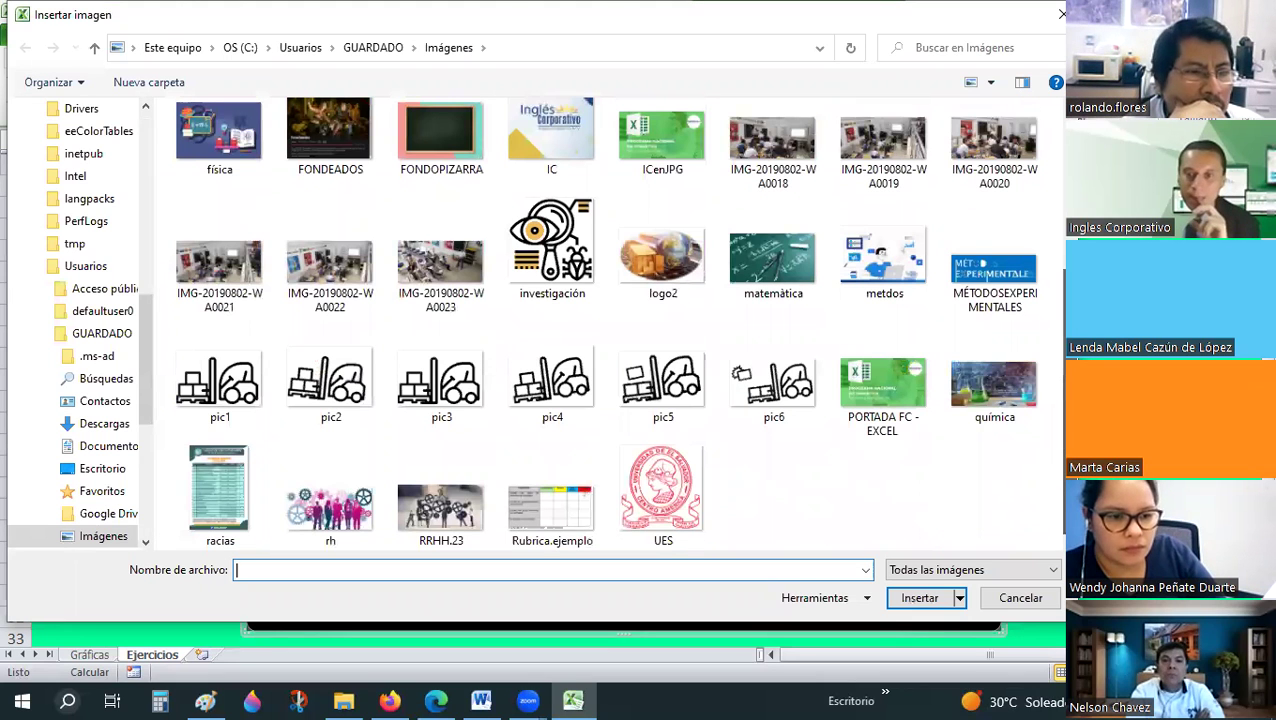
scroll(605, 320, "up", 1)
scroll(1062, 283, "up", 1)
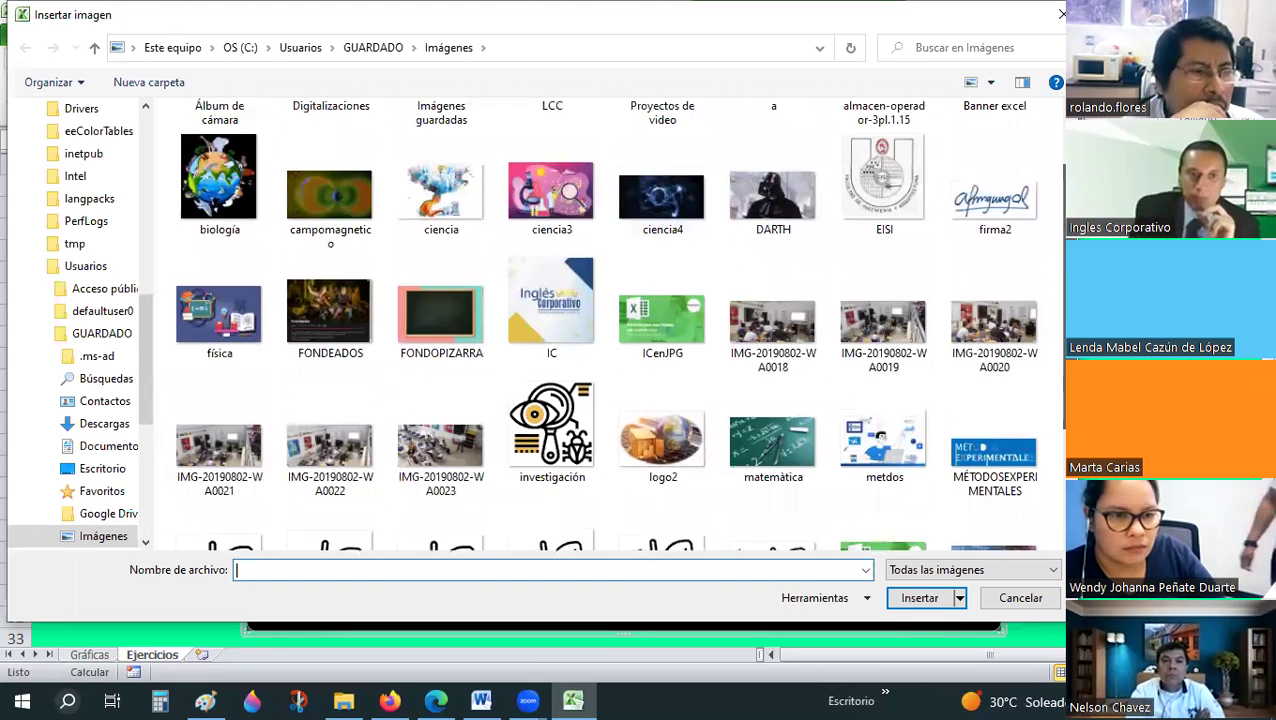
scroll(1062, 283, "up", 1)
scroll(1062, 283, "down", 1)
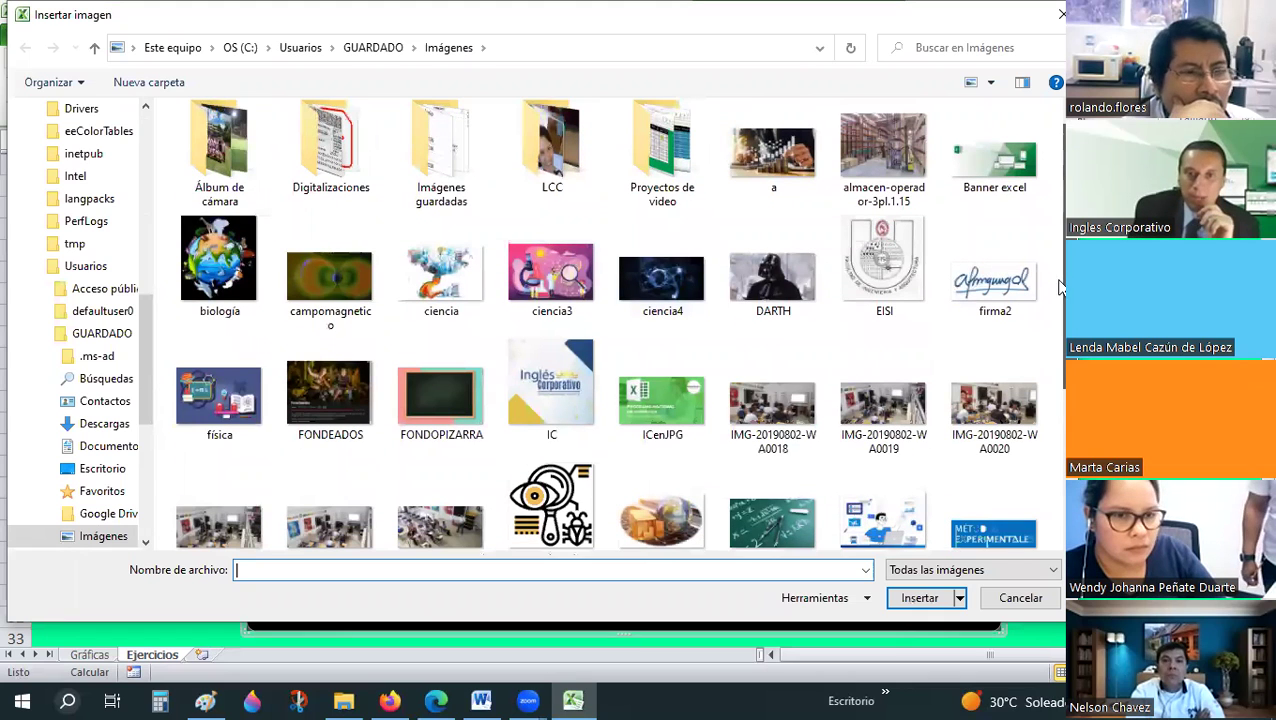
scroll(791, 276, "down", 1)
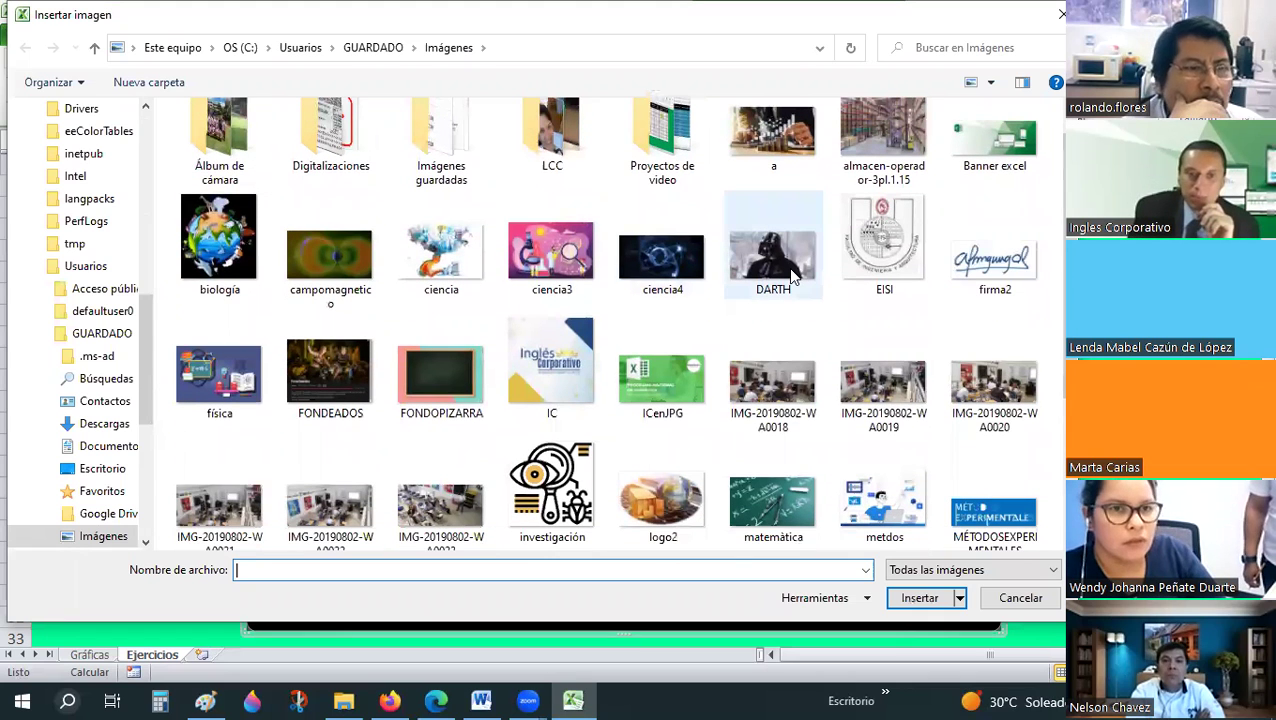
mouse_move(772, 278)
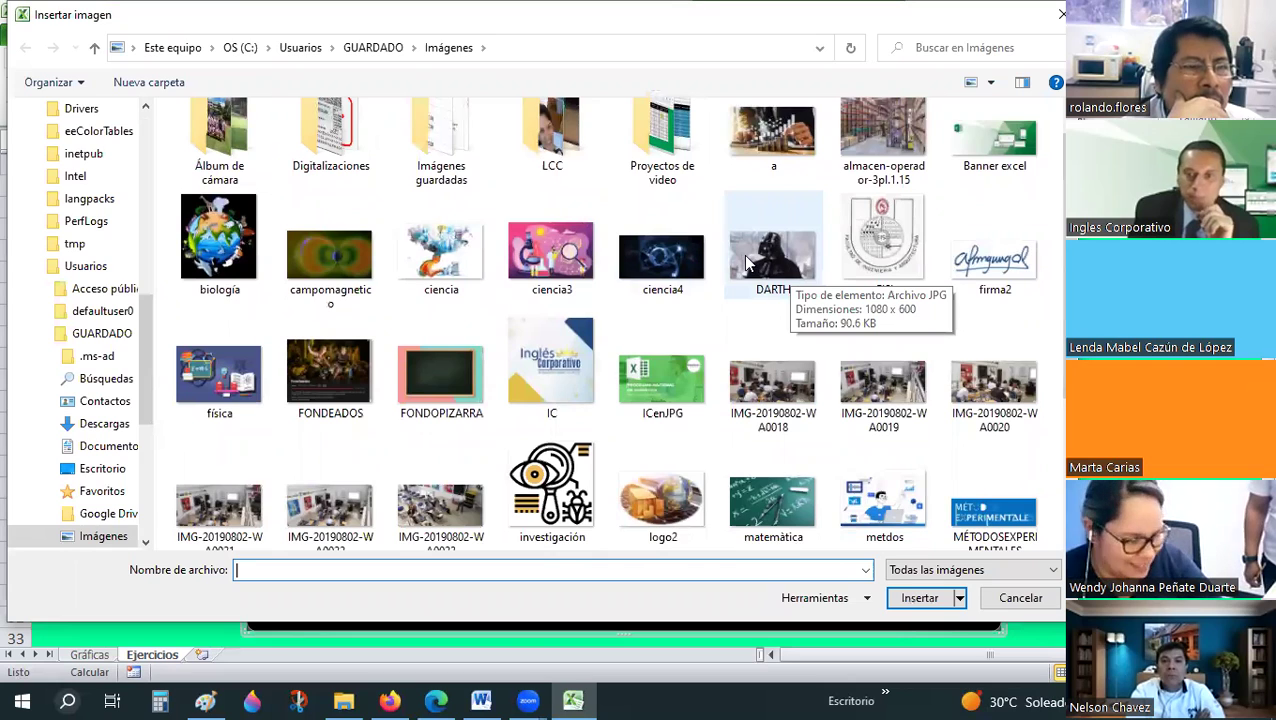
double_click(762, 290)
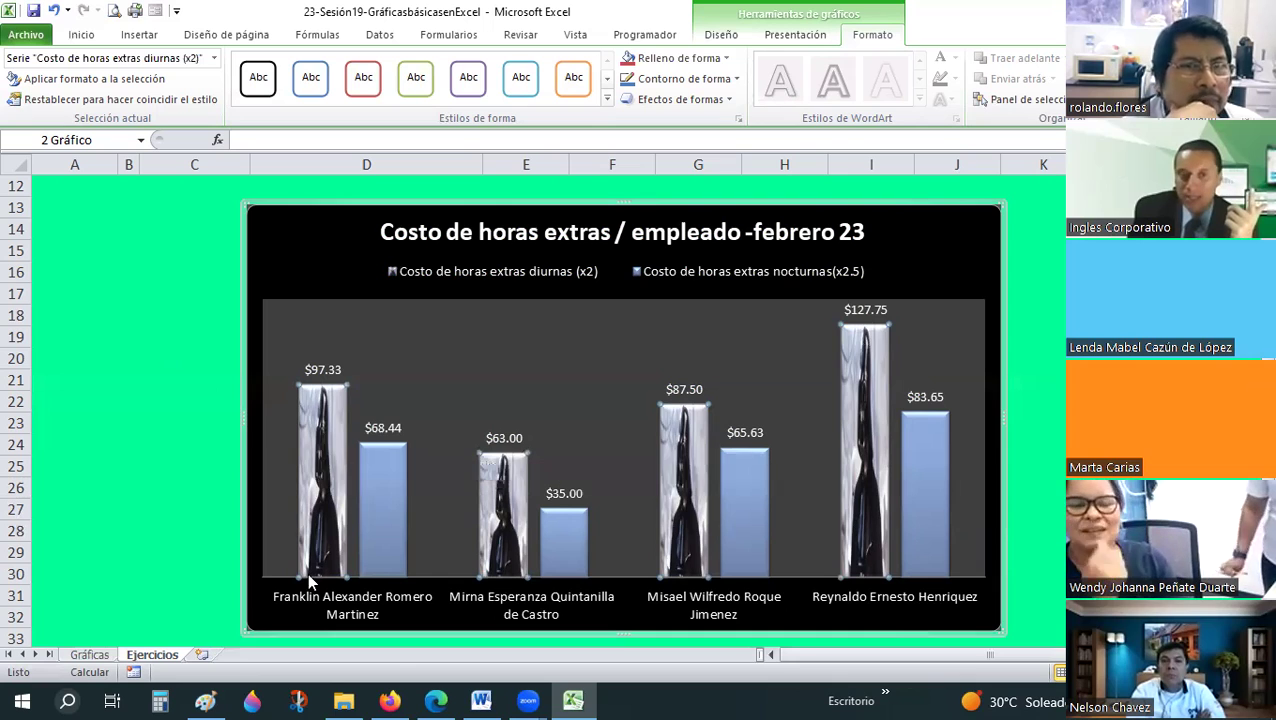
Fill the nocturnas bars with the '4. Cafetería' picture from the Imágenes guardadas folder
key("Escape")
key("Escape")
left_click(376, 451)
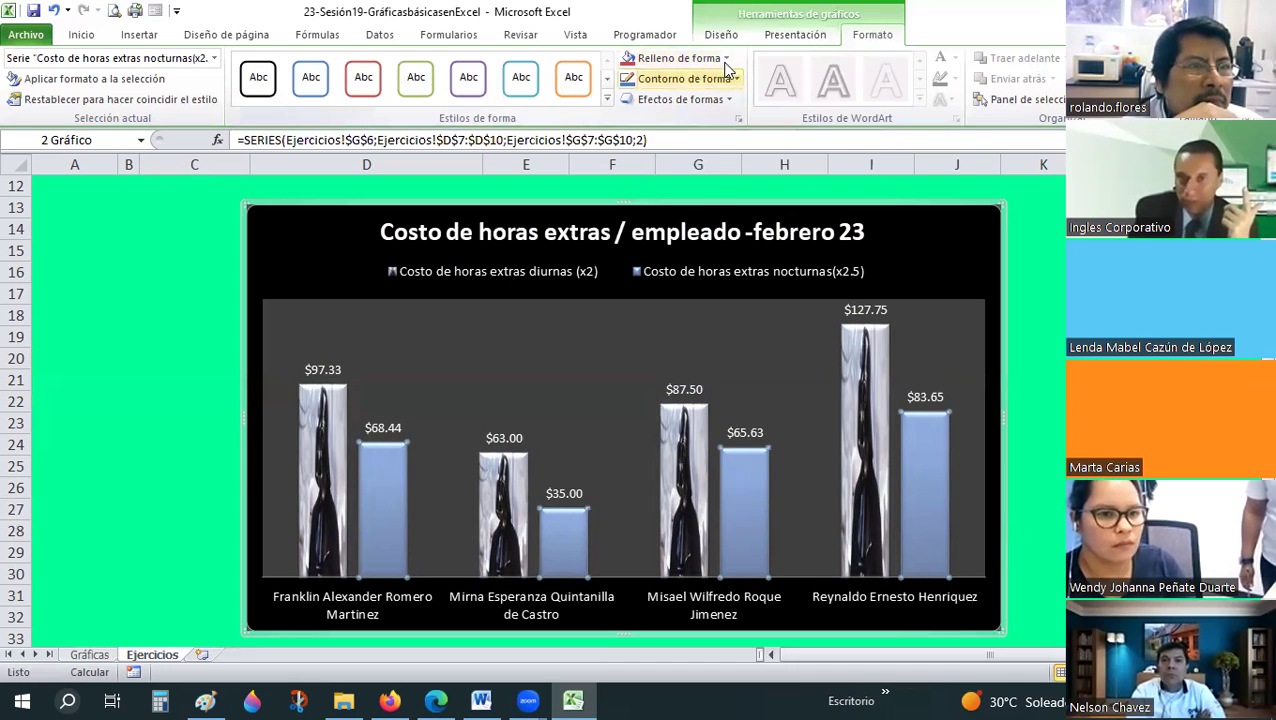
left_click(728, 59)
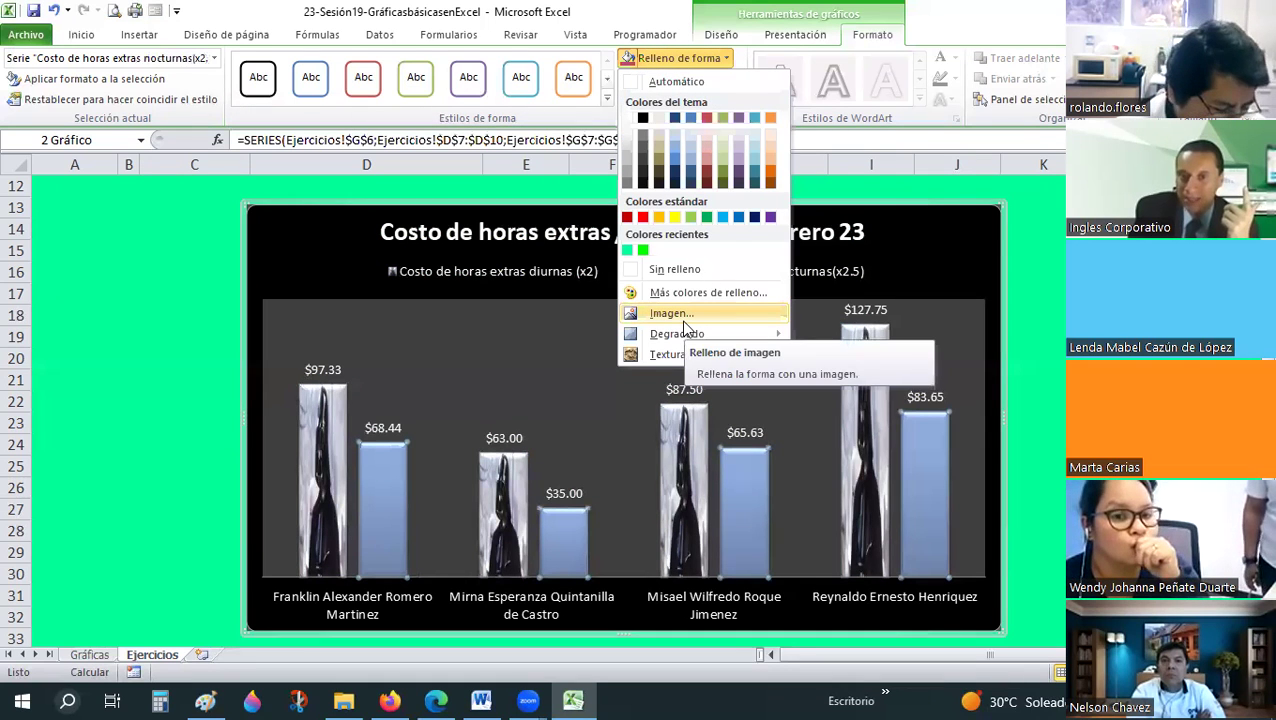
left_click(441, 293)
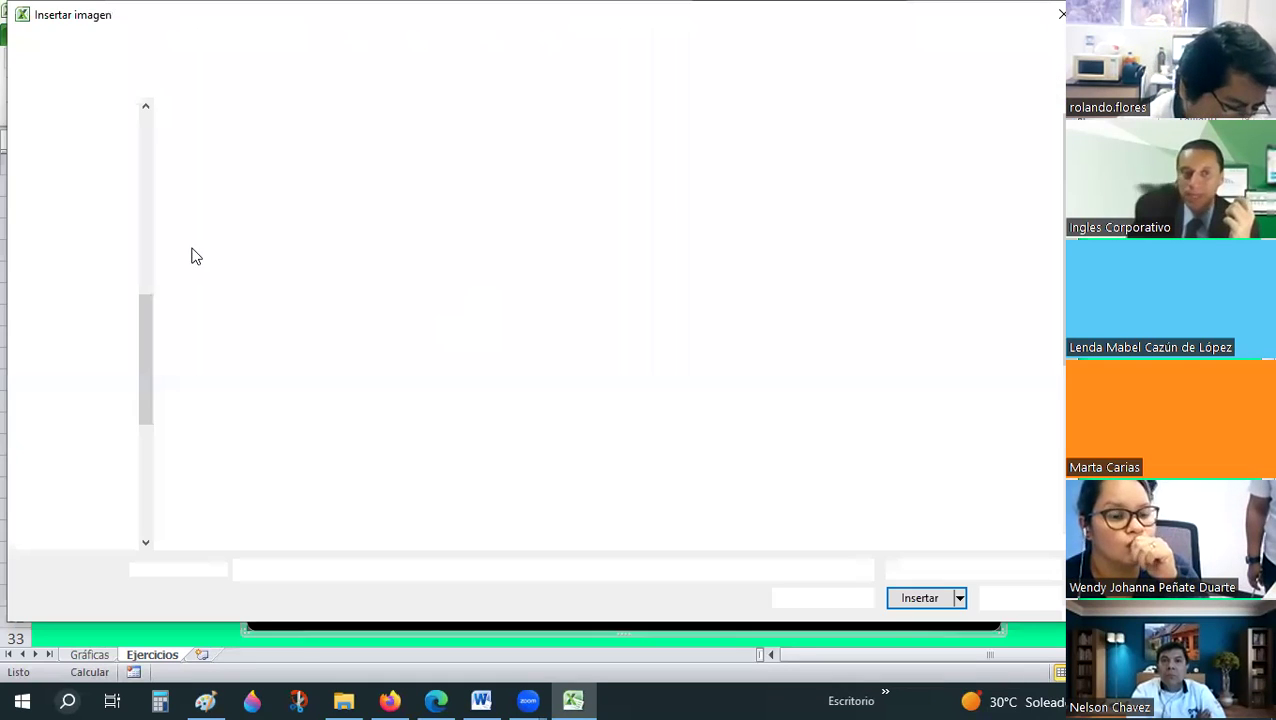
scroll(137, 121, "up", 10)
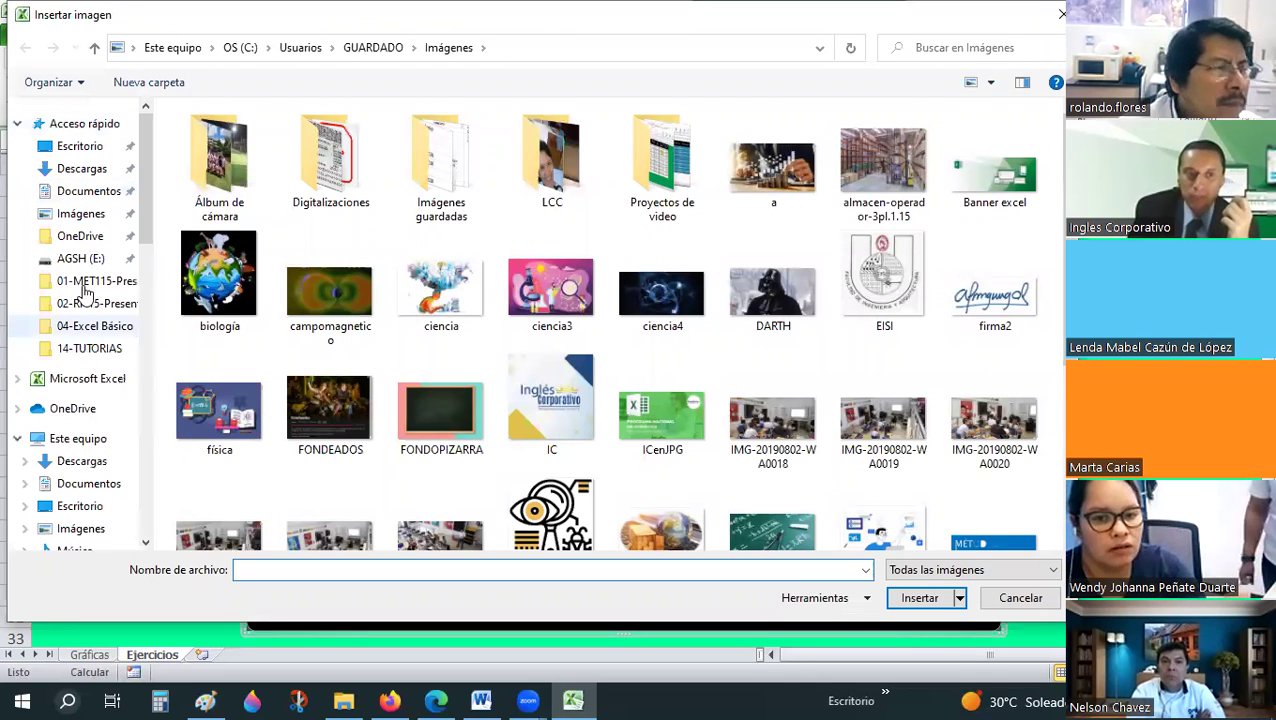
left_click(80, 530)
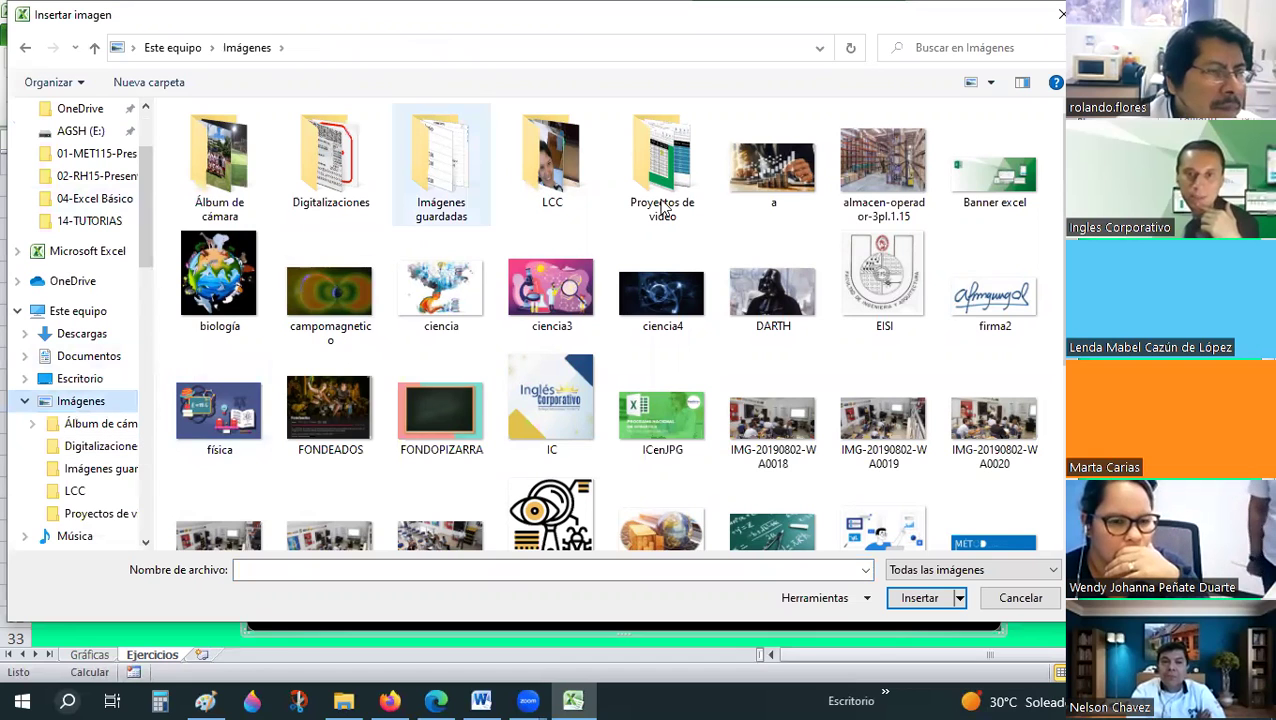
double_click(352, 175)
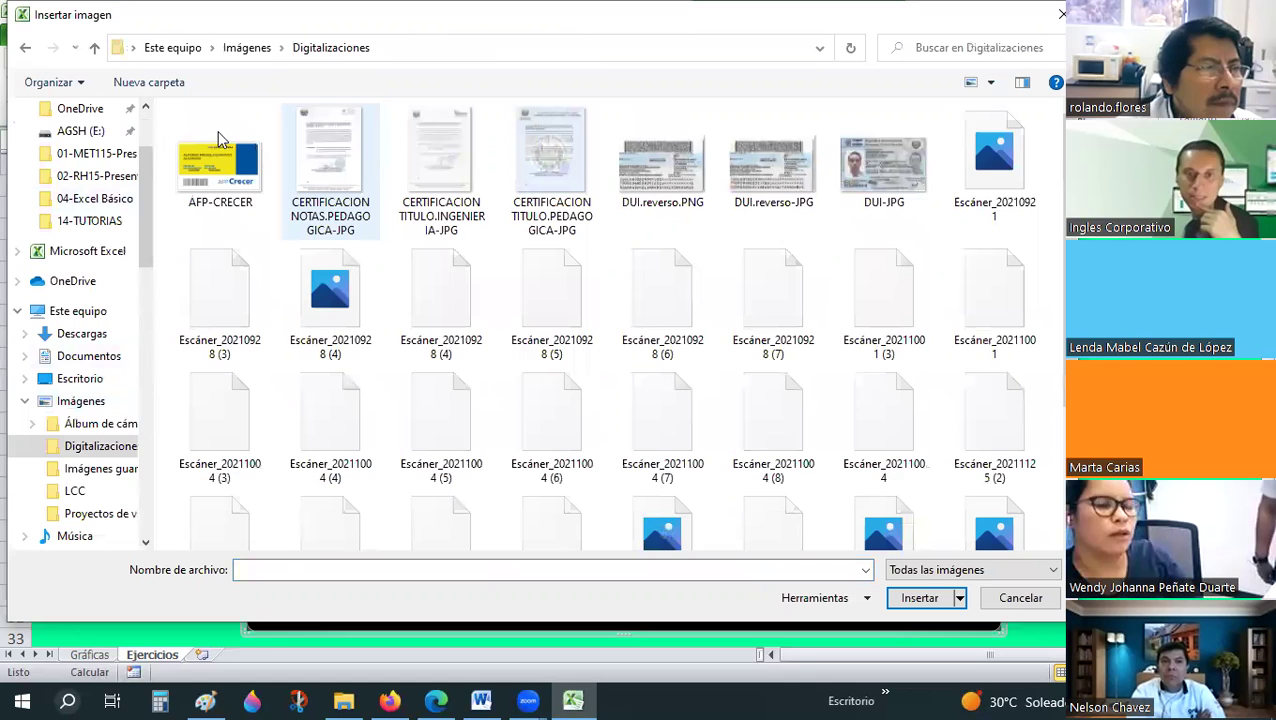
key("alt+Up")
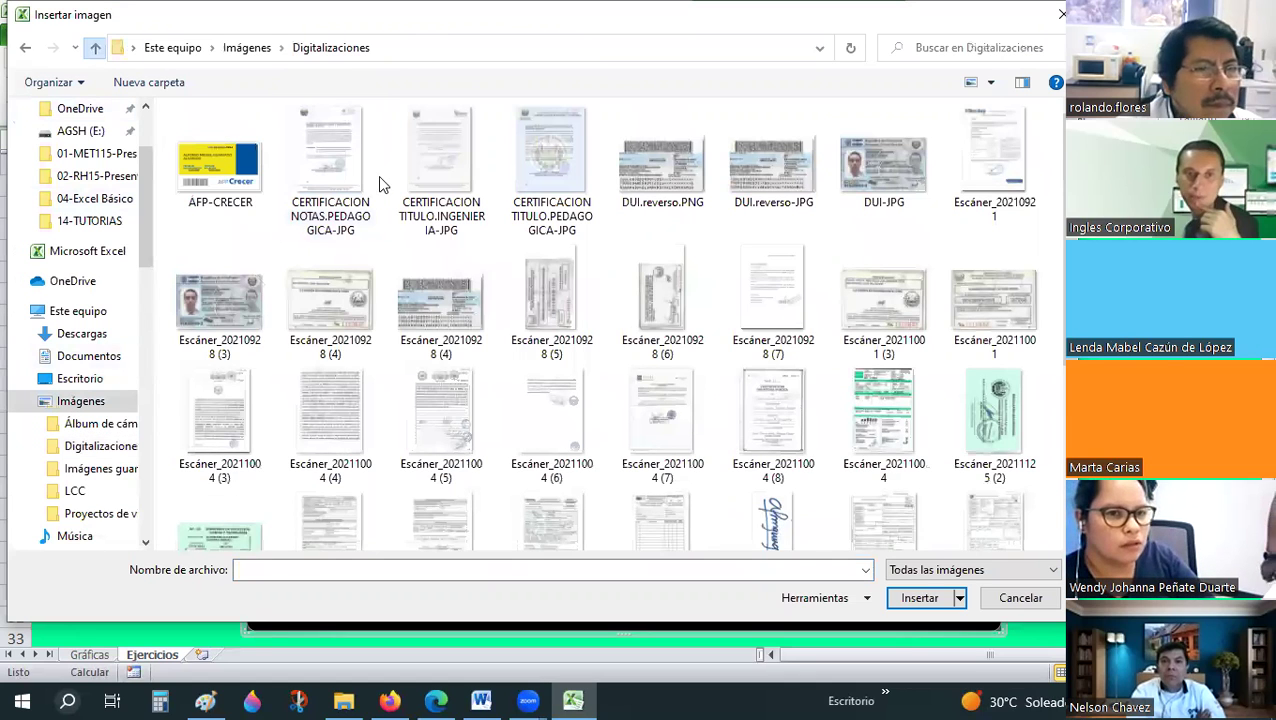
double_click(435, 165)
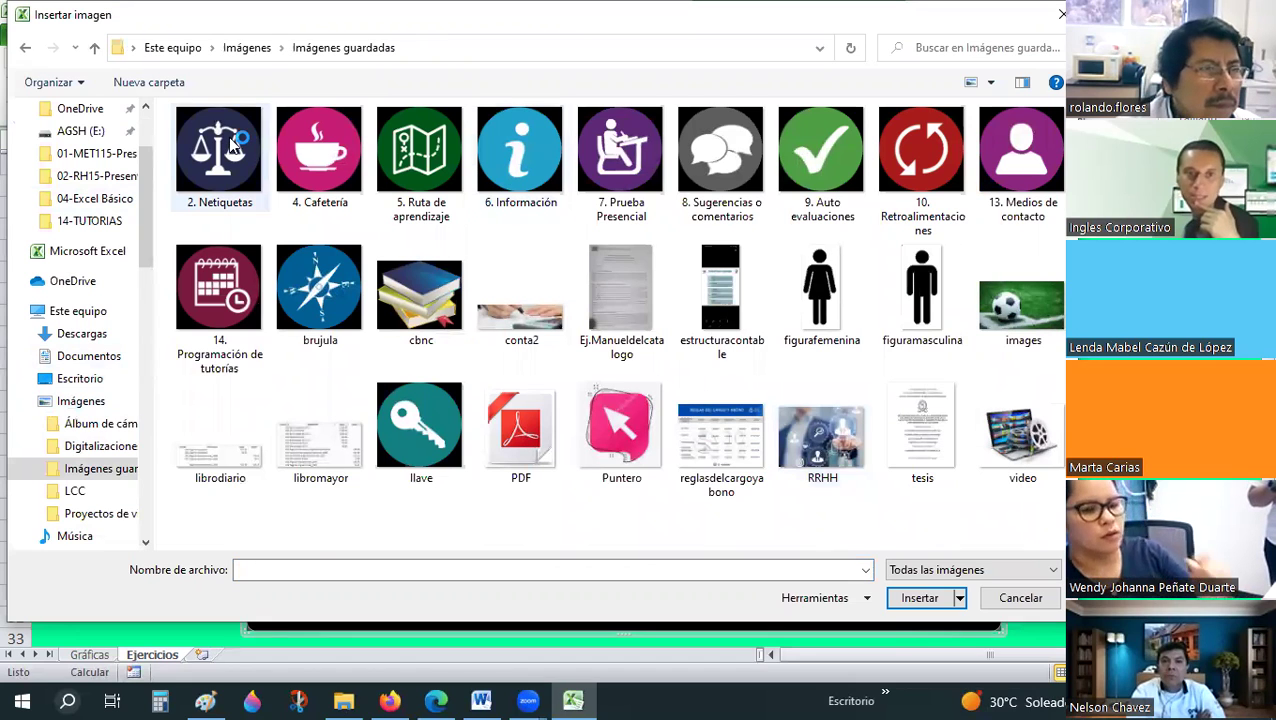
left_click(320, 150)
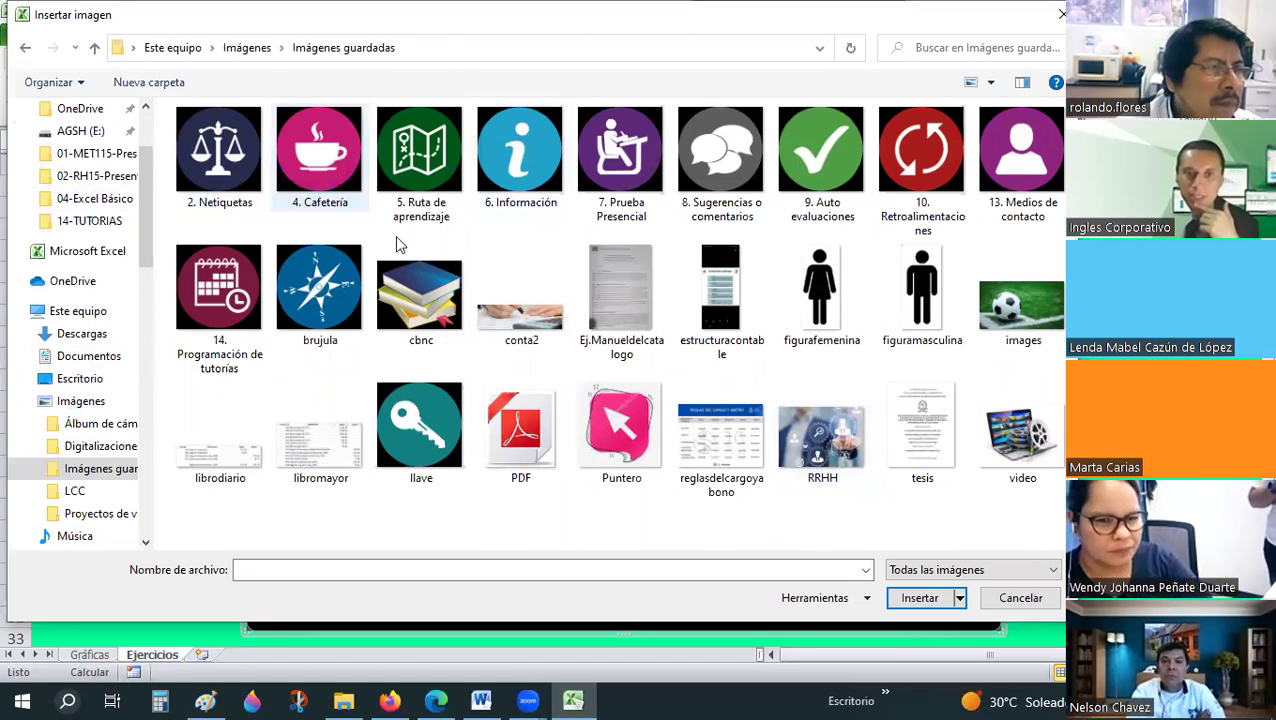
left_click(937, 596)
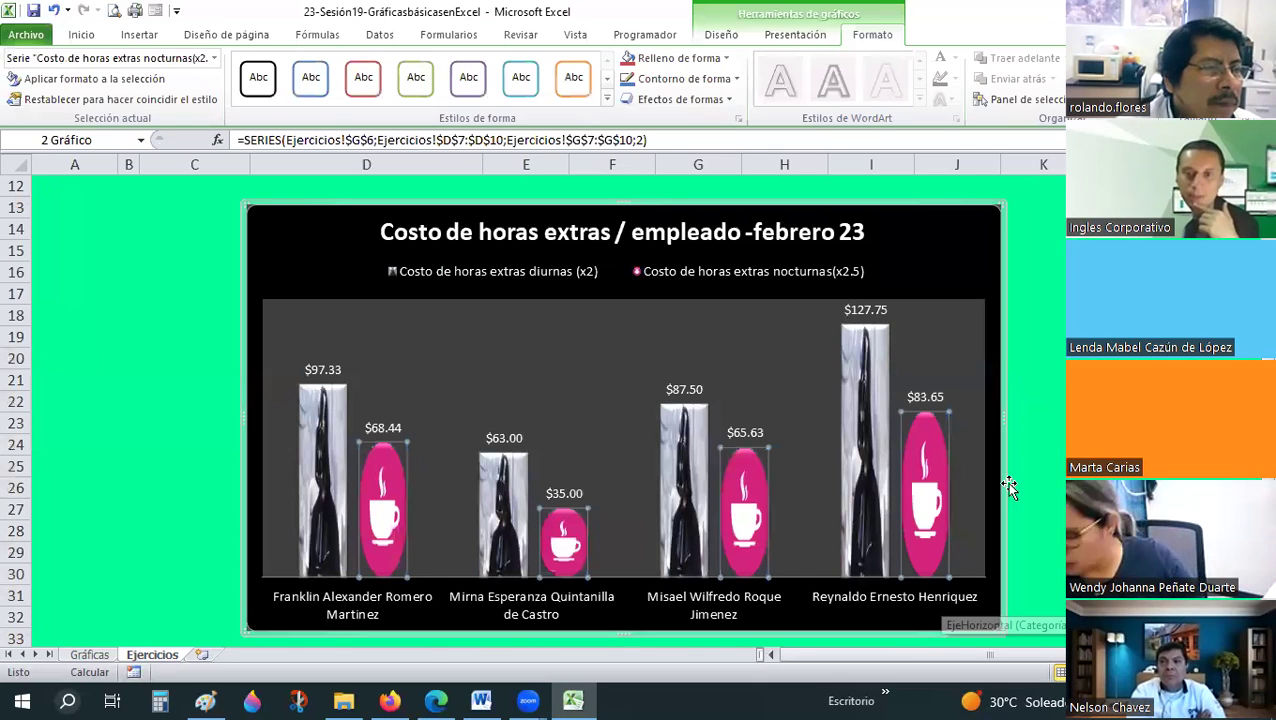
Undo the coffee-cup picture fill so the nocturnas bars return to plain blue
left_click(1033, 445)
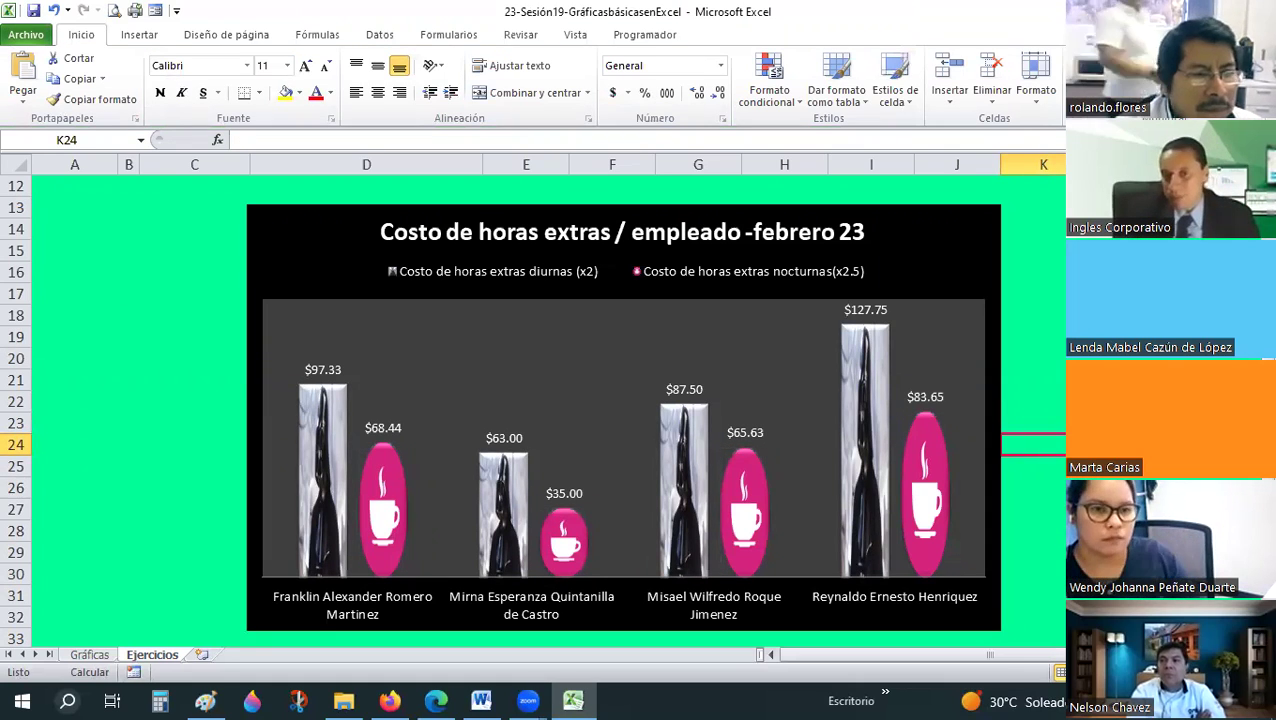
left_click(1110, 423)
key("ctrl+z")
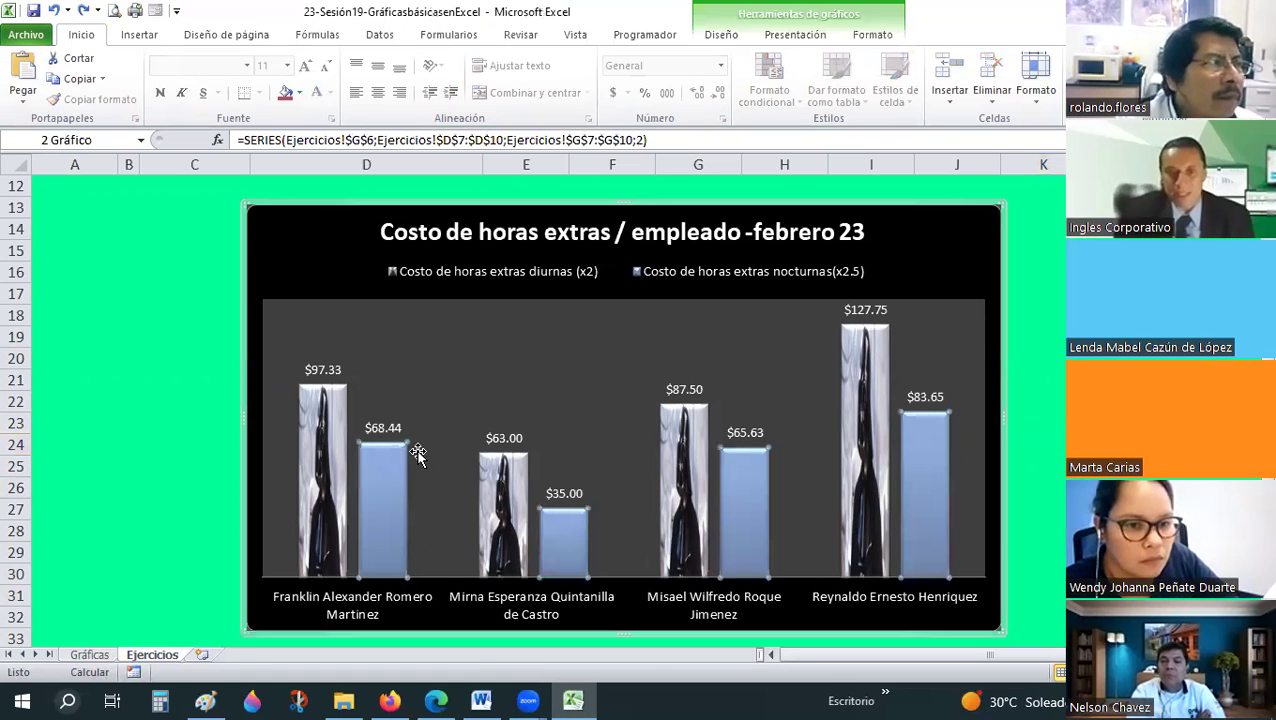
left_click(872, 34)
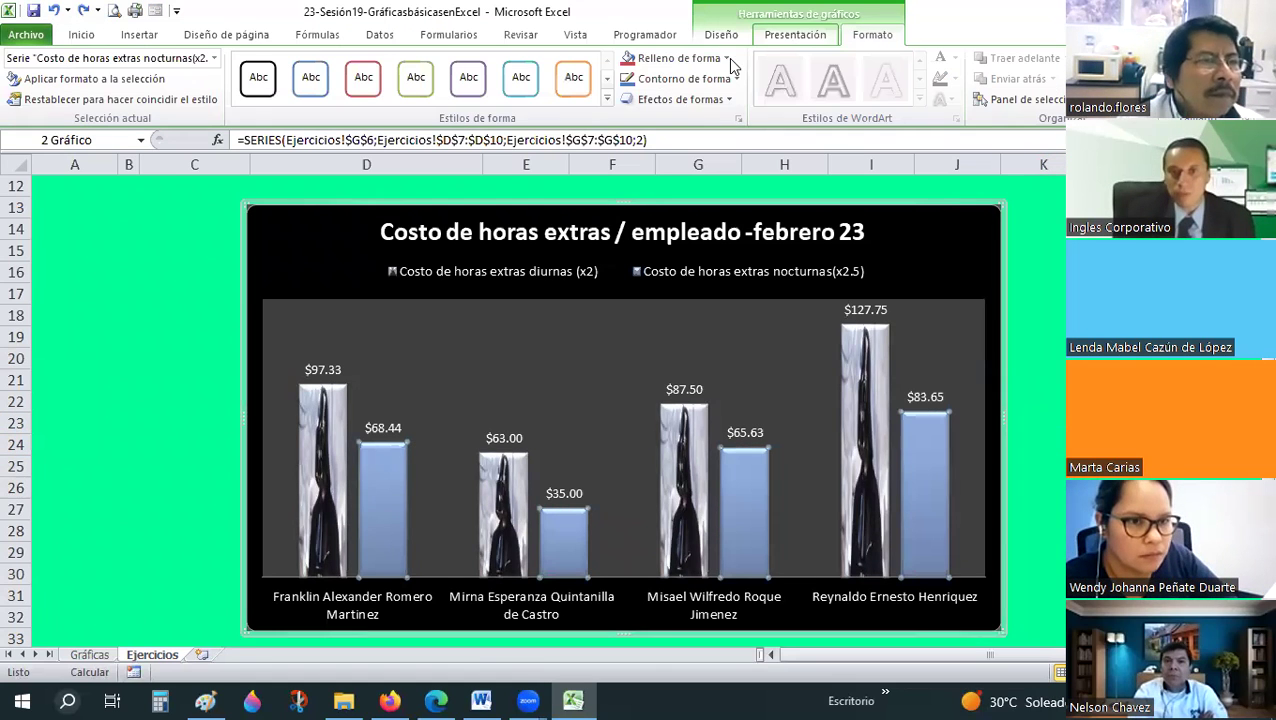
left_click(728, 57)
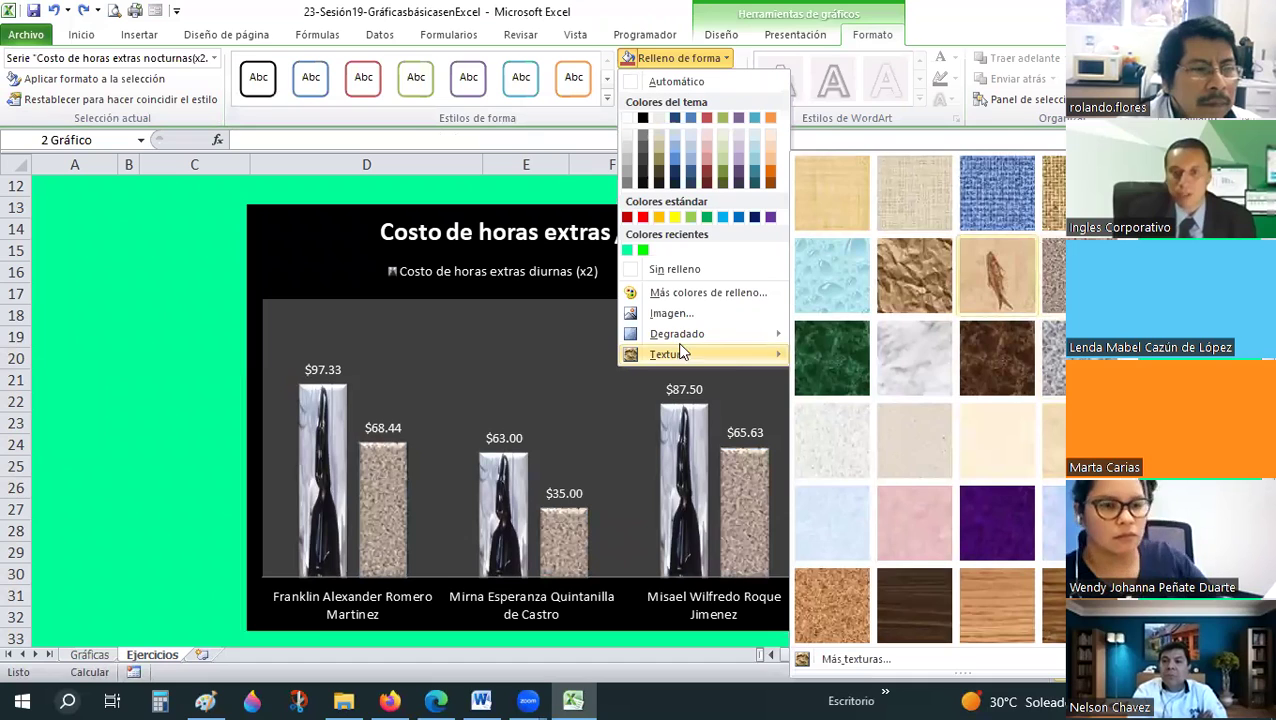
mouse_move(677, 333)
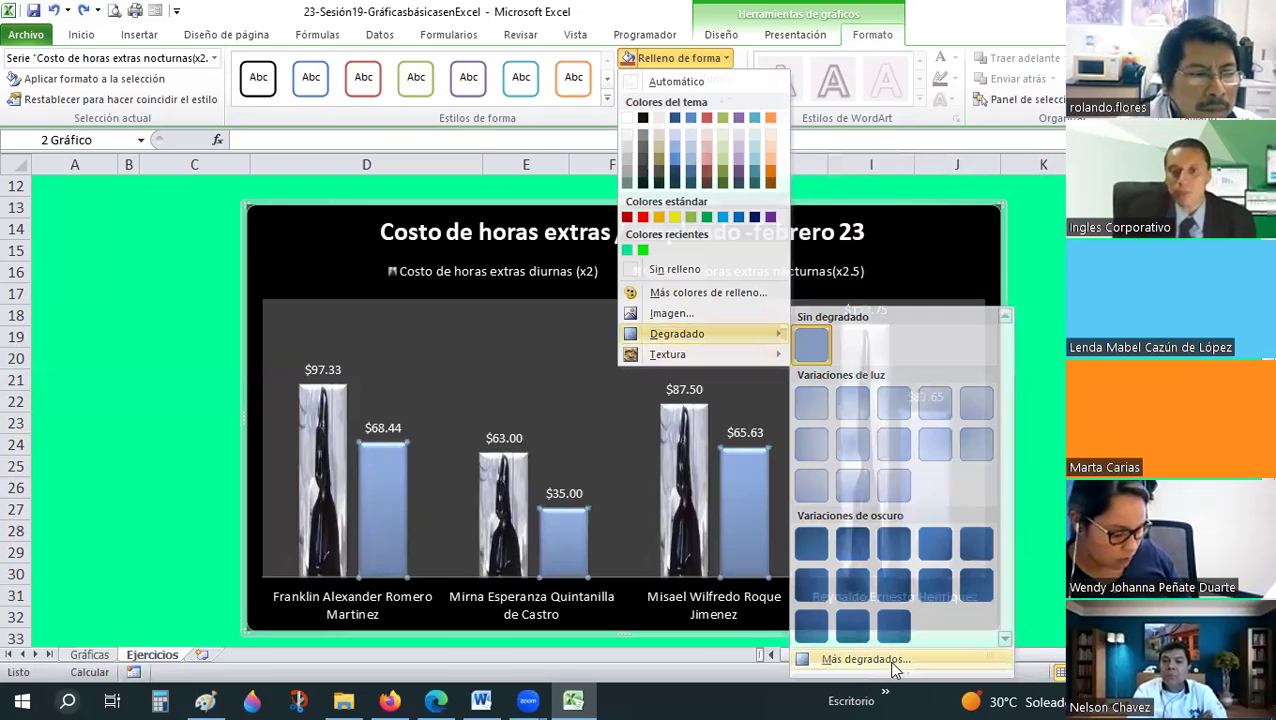
Give the nocturnas bars a Fuego preset gradient fill, Tipo Radial, radiating from the centre
left_click(893, 663)
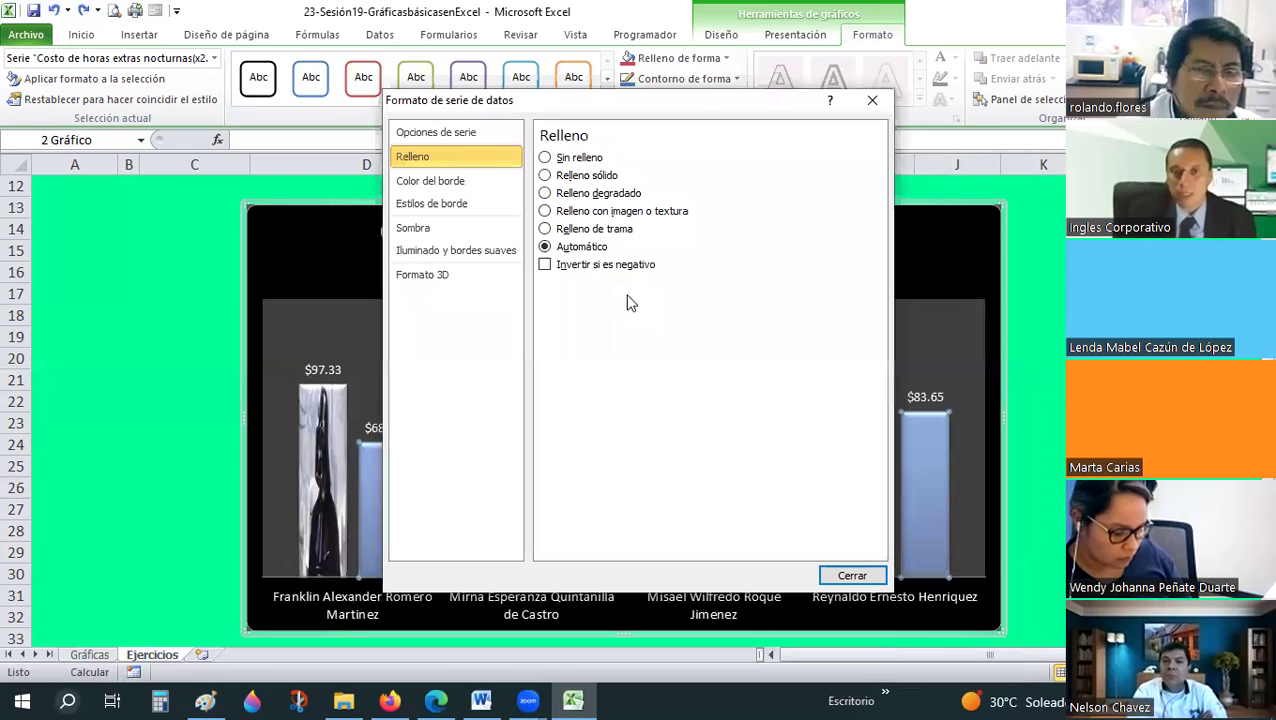
left_click(546, 176)
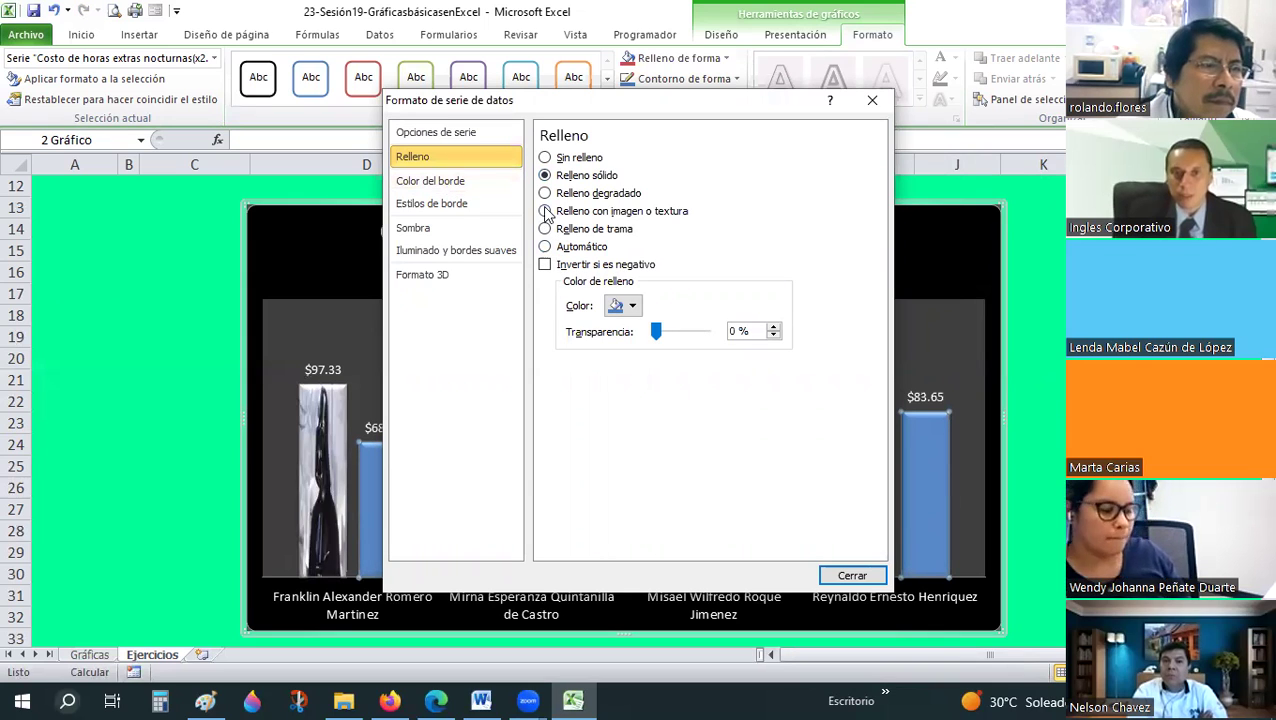
left_click(546, 213)
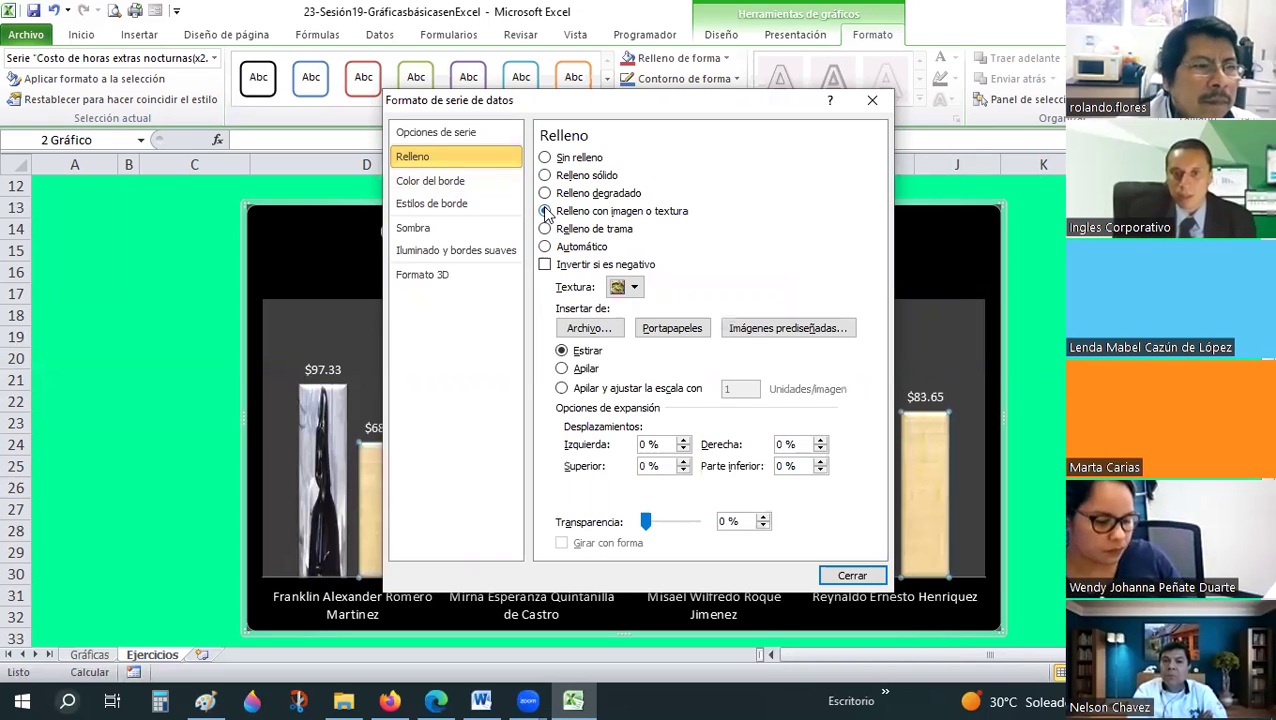
left_click(544, 193)
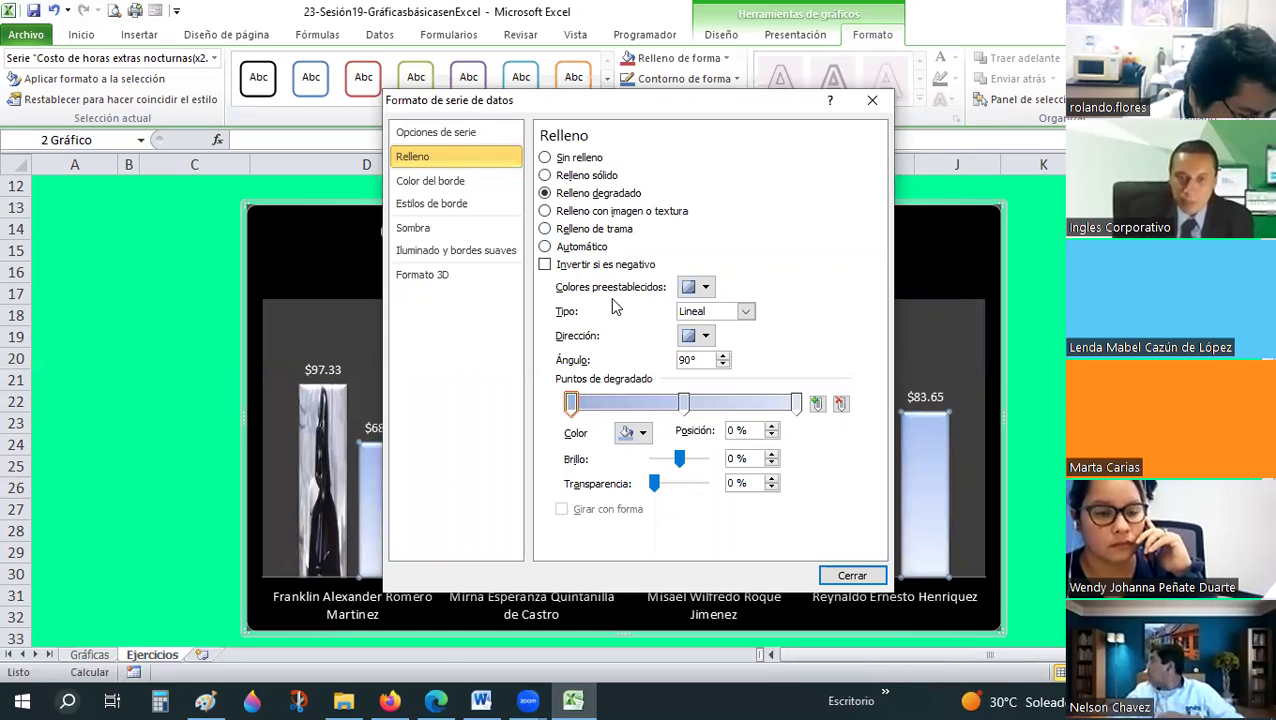
left_click(704, 287)
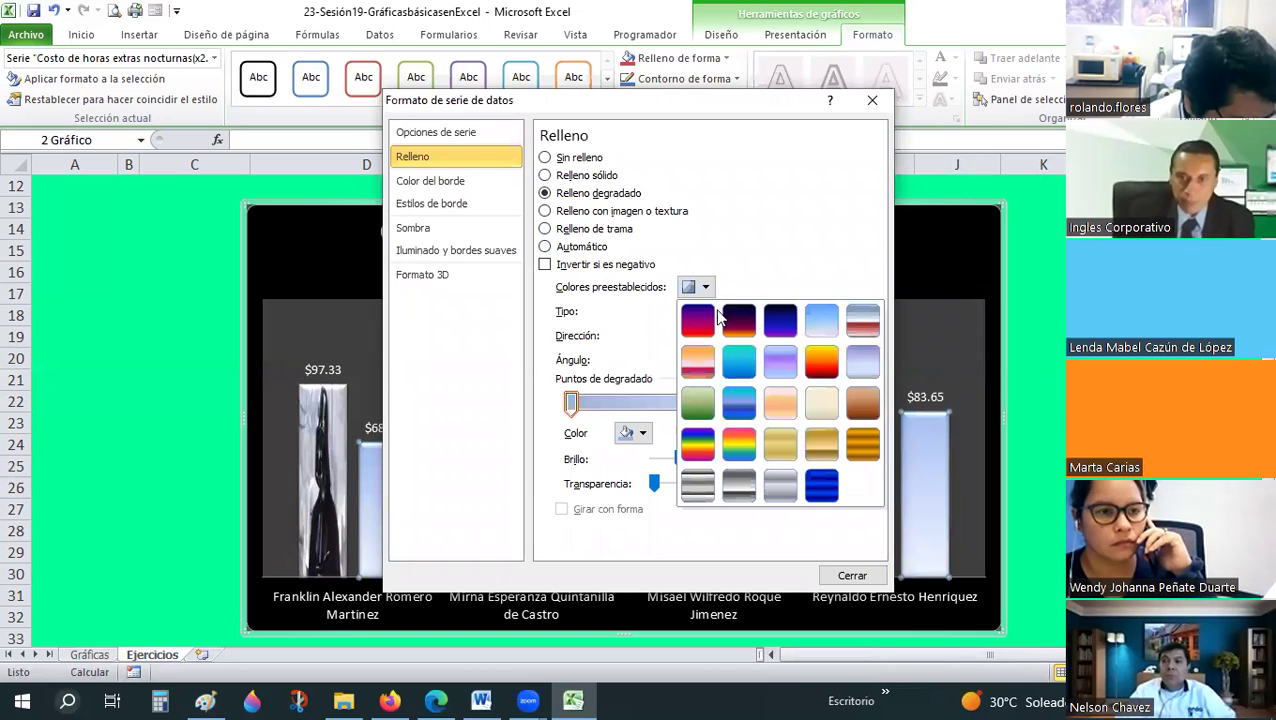
left_click(821, 361)
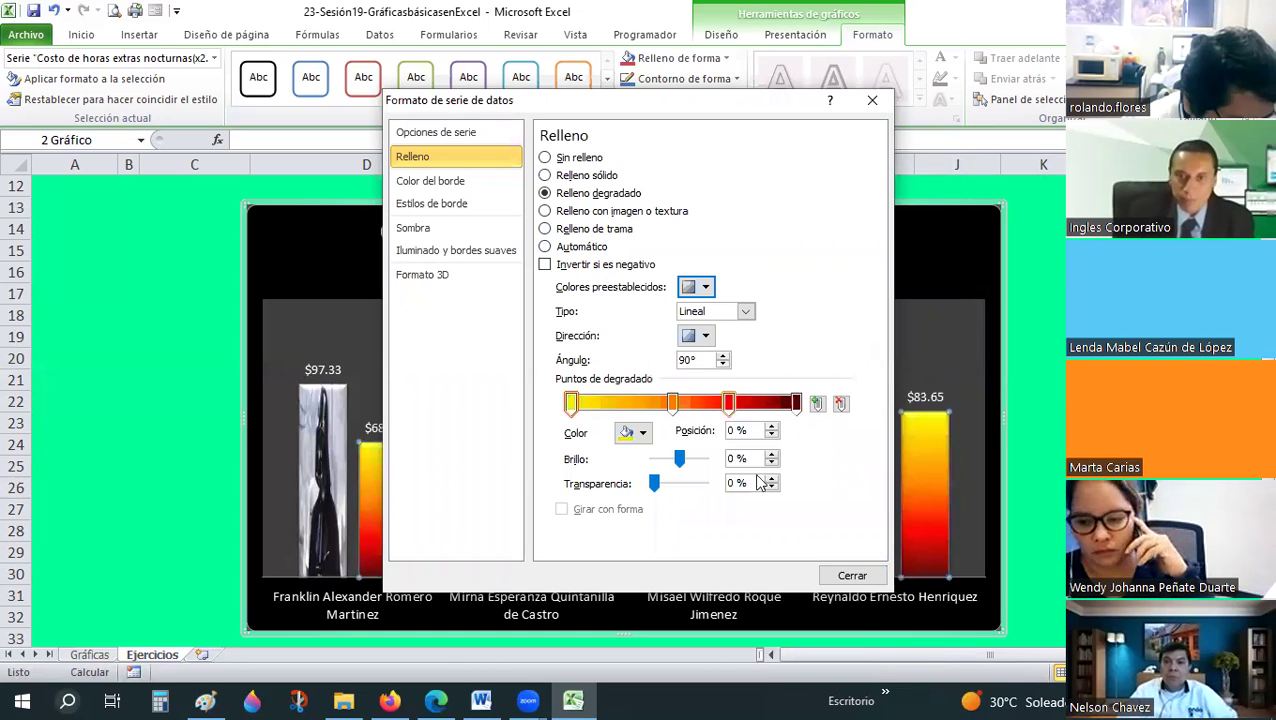
left_click(704, 336)
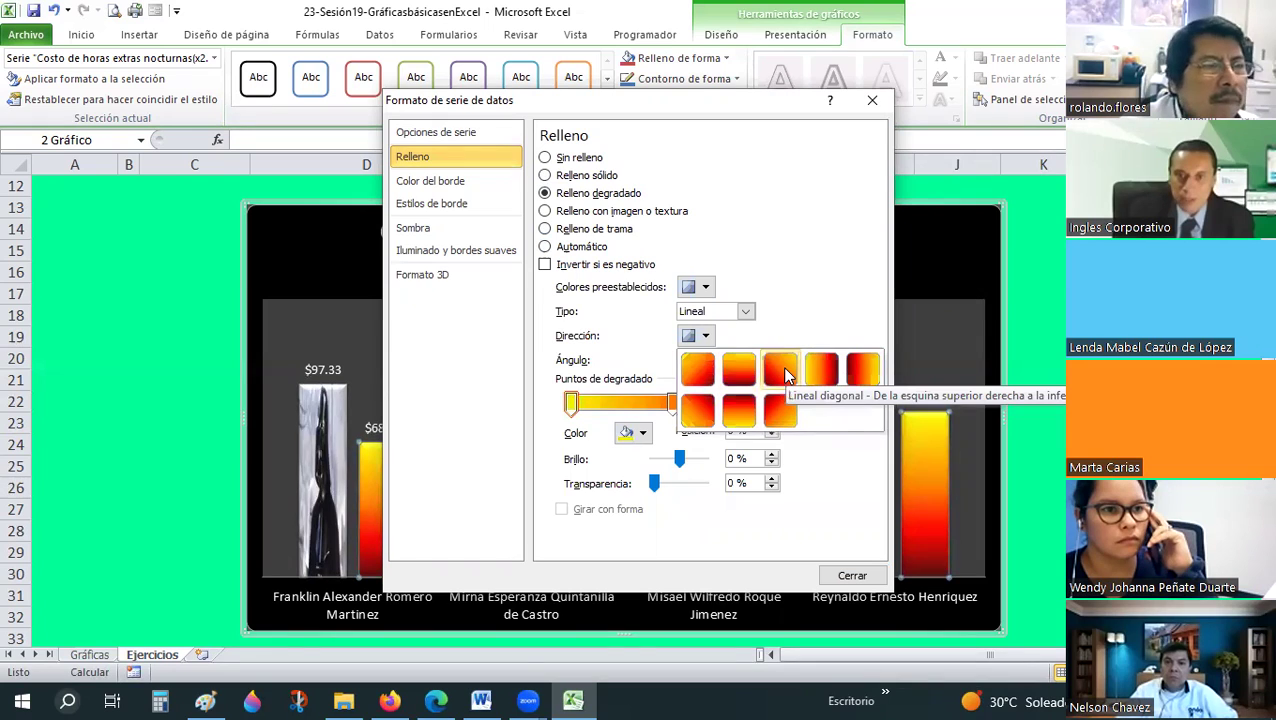
key("Return")
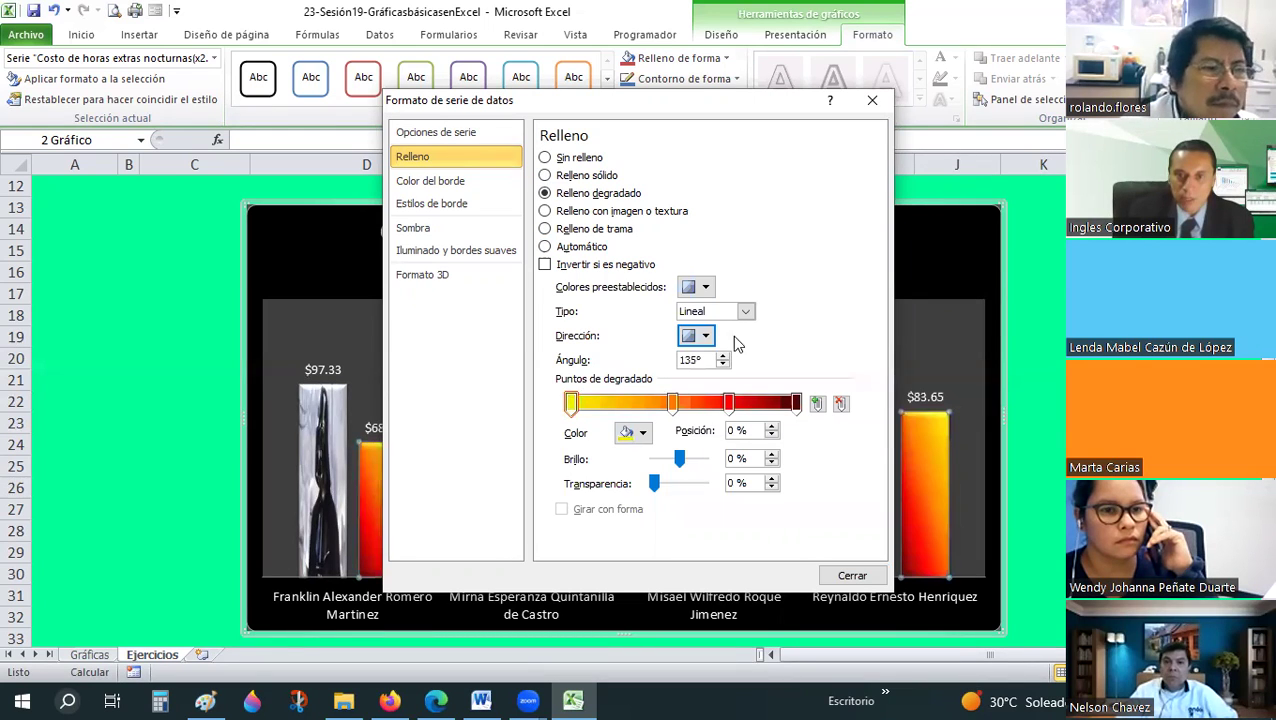
left_click(715, 311)
left_click(707, 347)
left_click(697, 335)
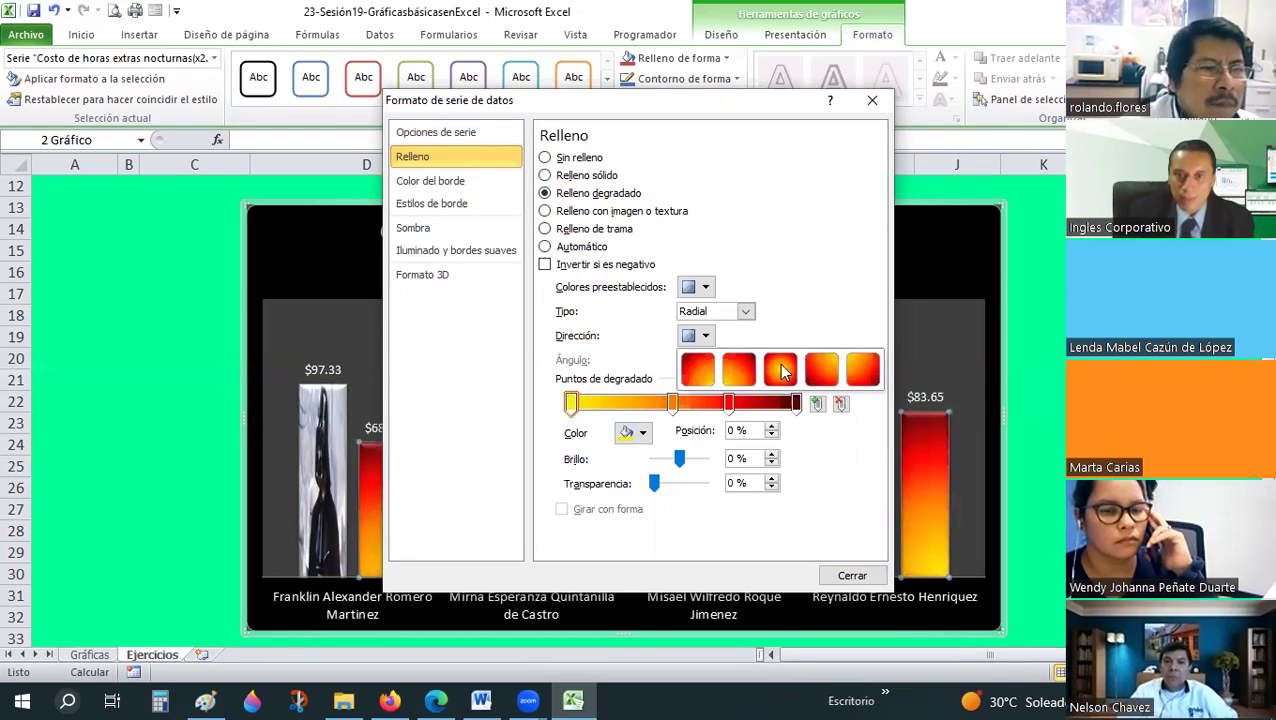
left_click(783, 372)
left_click(850, 577)
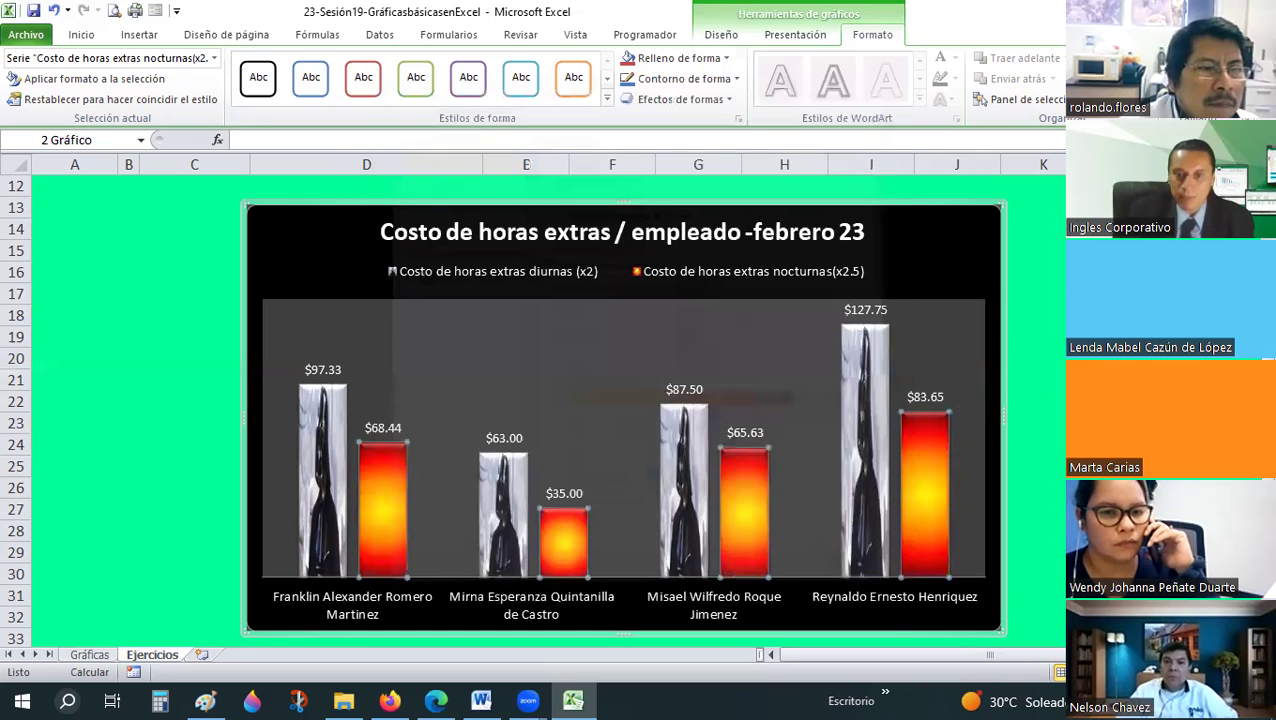
key("Escape")
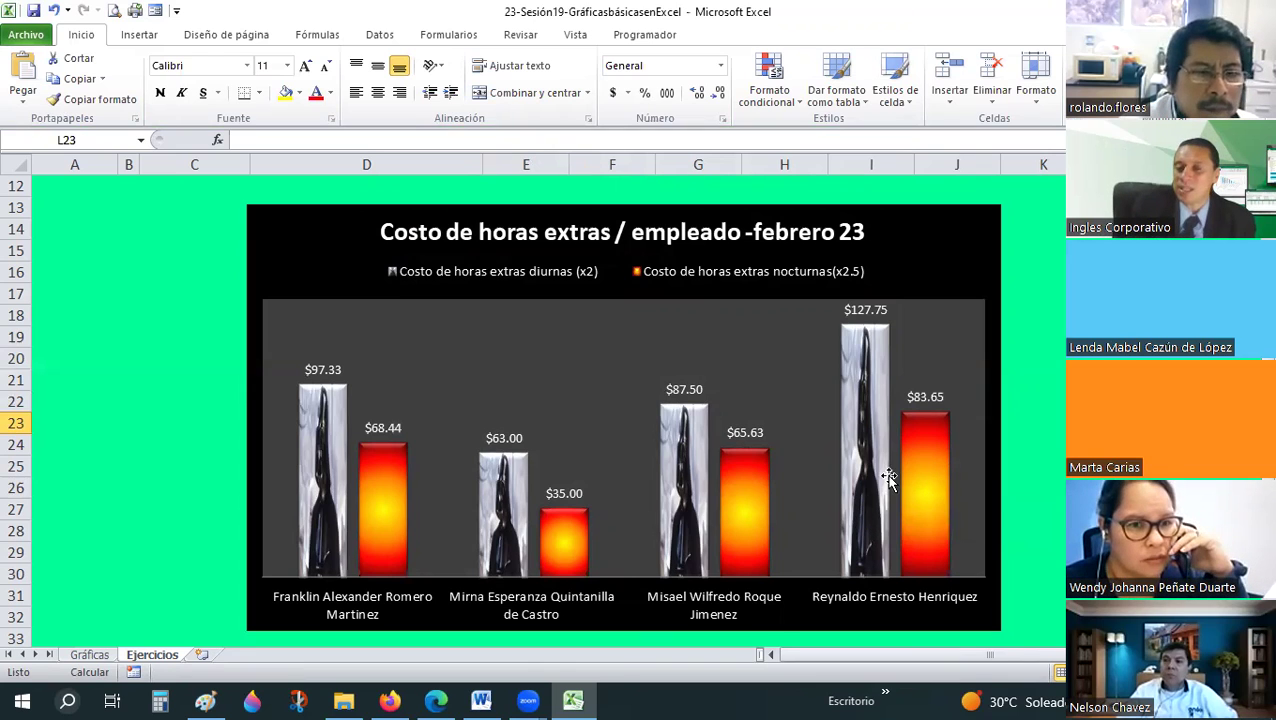
Switch the overtime chart to Diseño 1, with a $0–$140.00 value axis and right-side legend
left_click(979, 228)
left_click(722, 36)
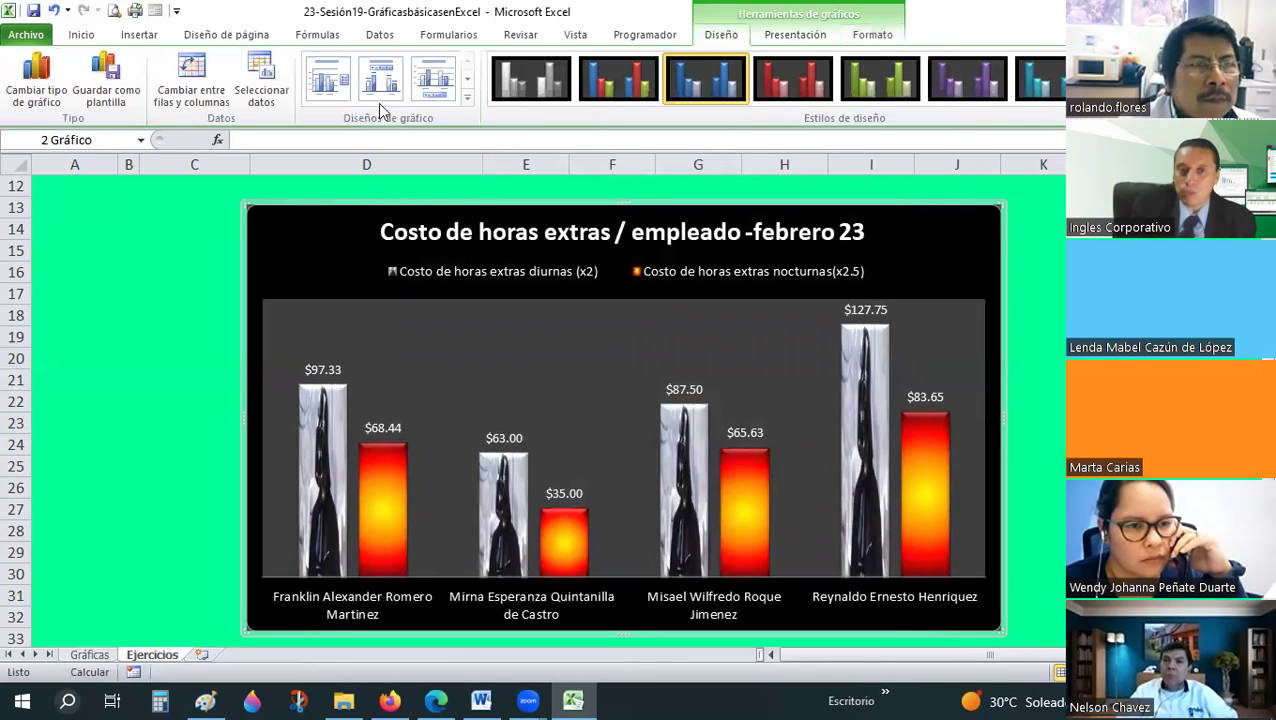
left_click(336, 90)
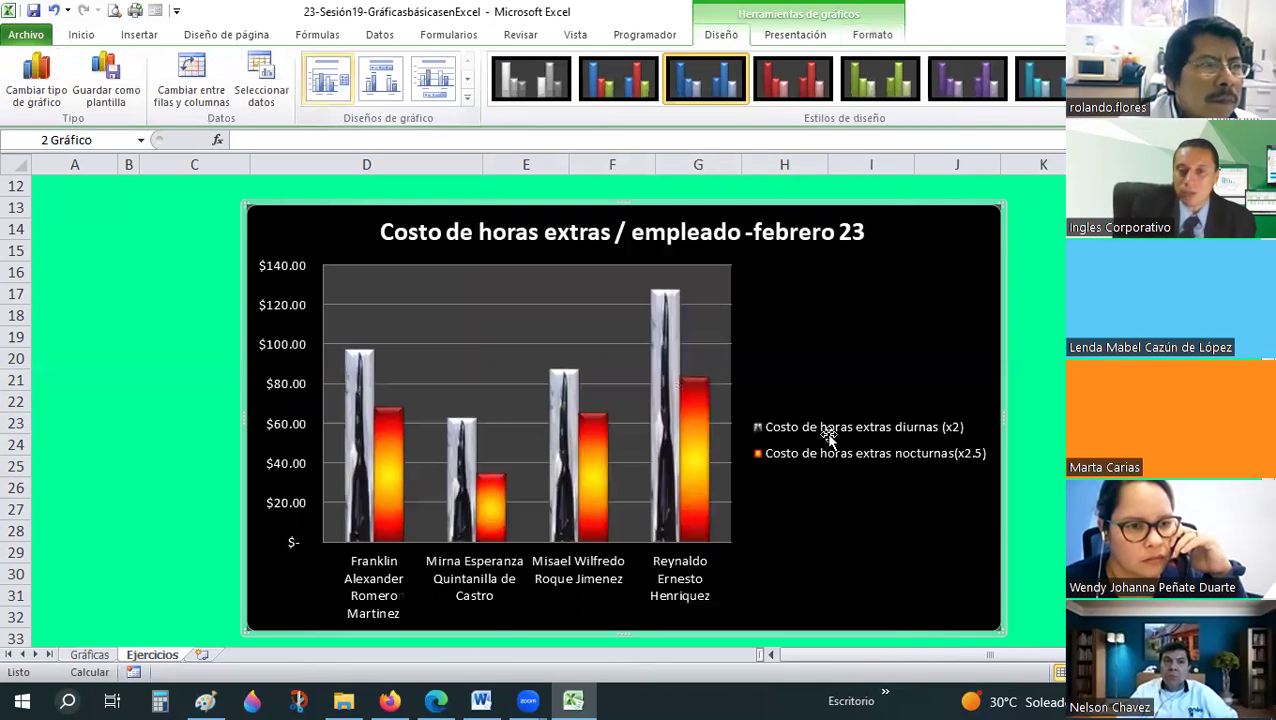
left_click(796, 36)
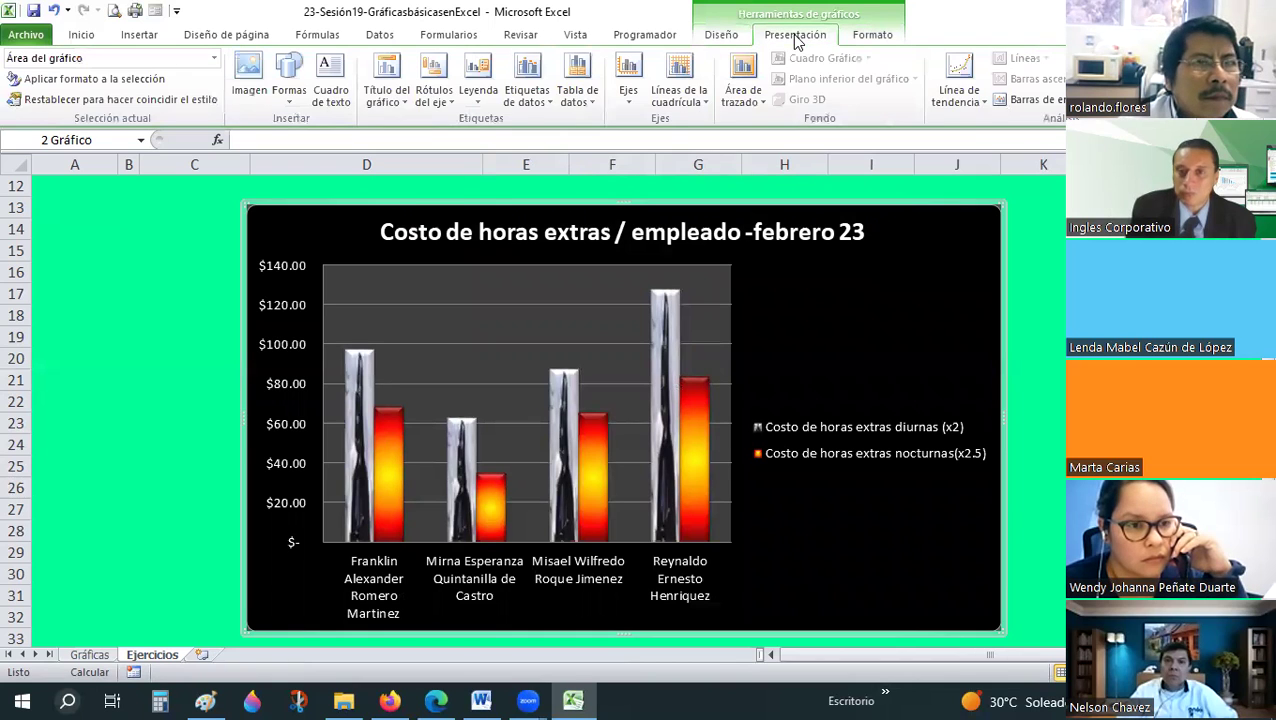
key("Escape")
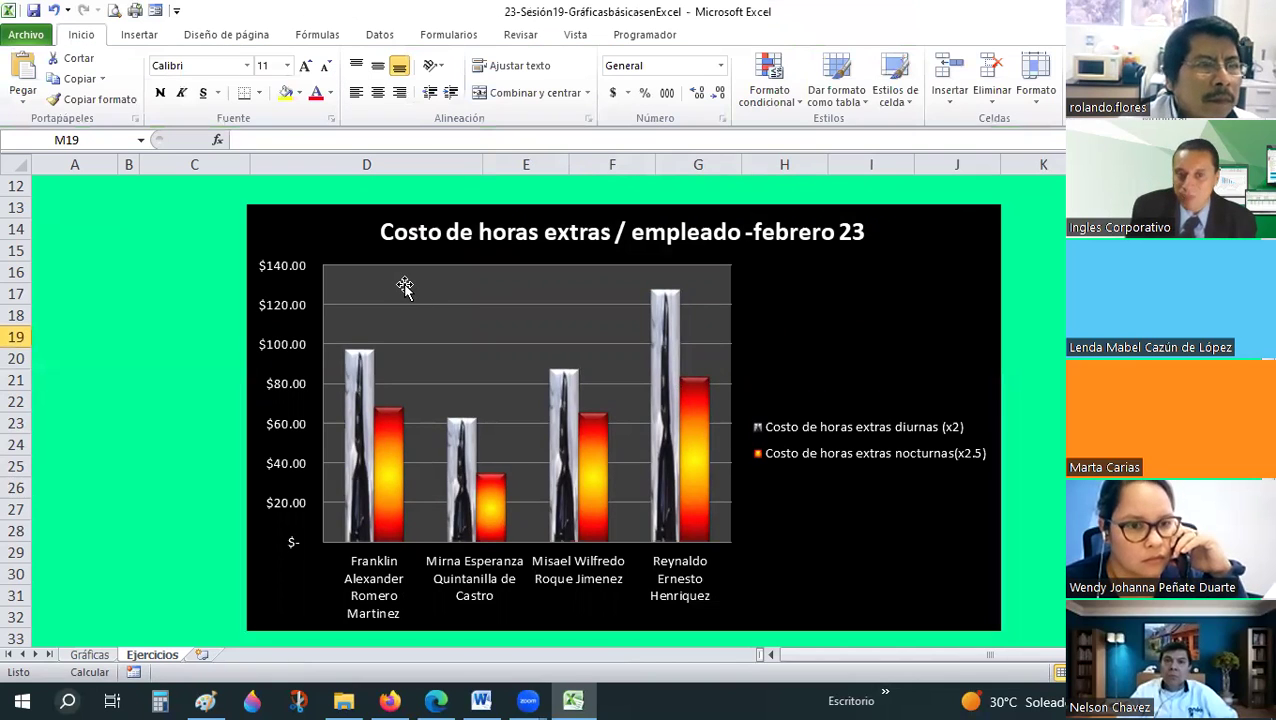
left_click(404, 287)
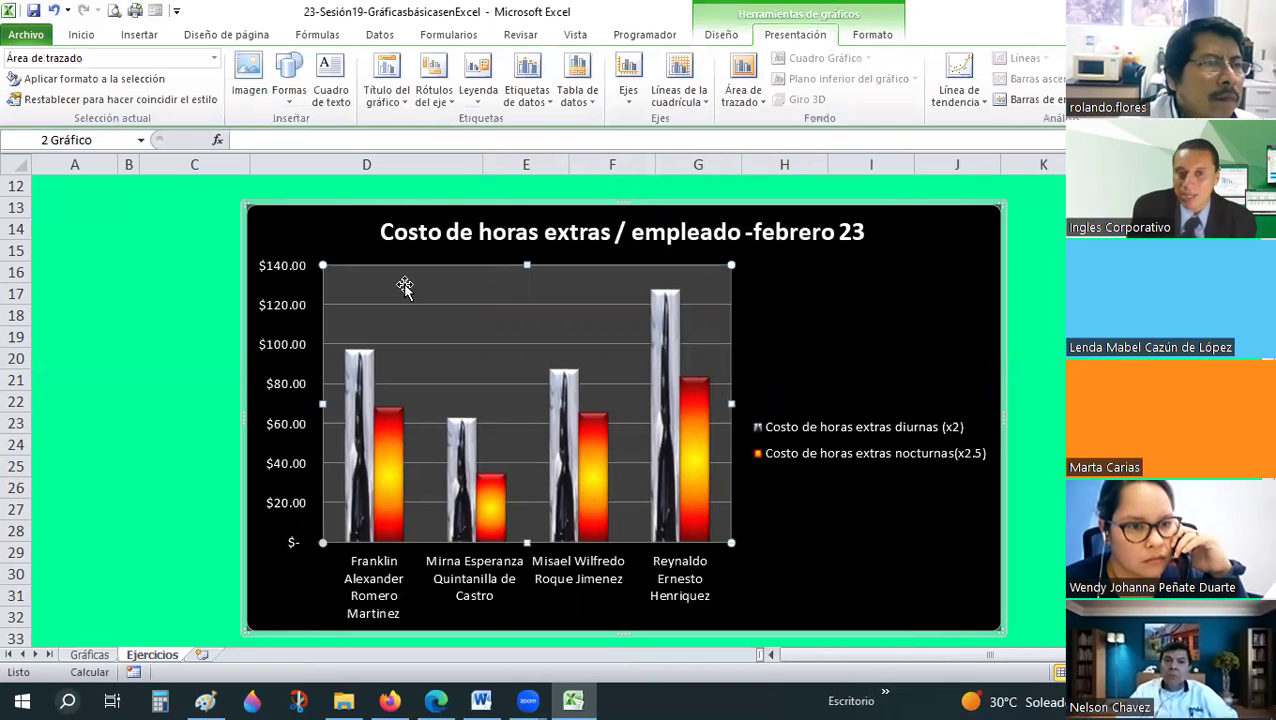
Apply the 'Línea moderada - Oscuro 1' style to the horizontal major gridlines
left_click(872, 36)
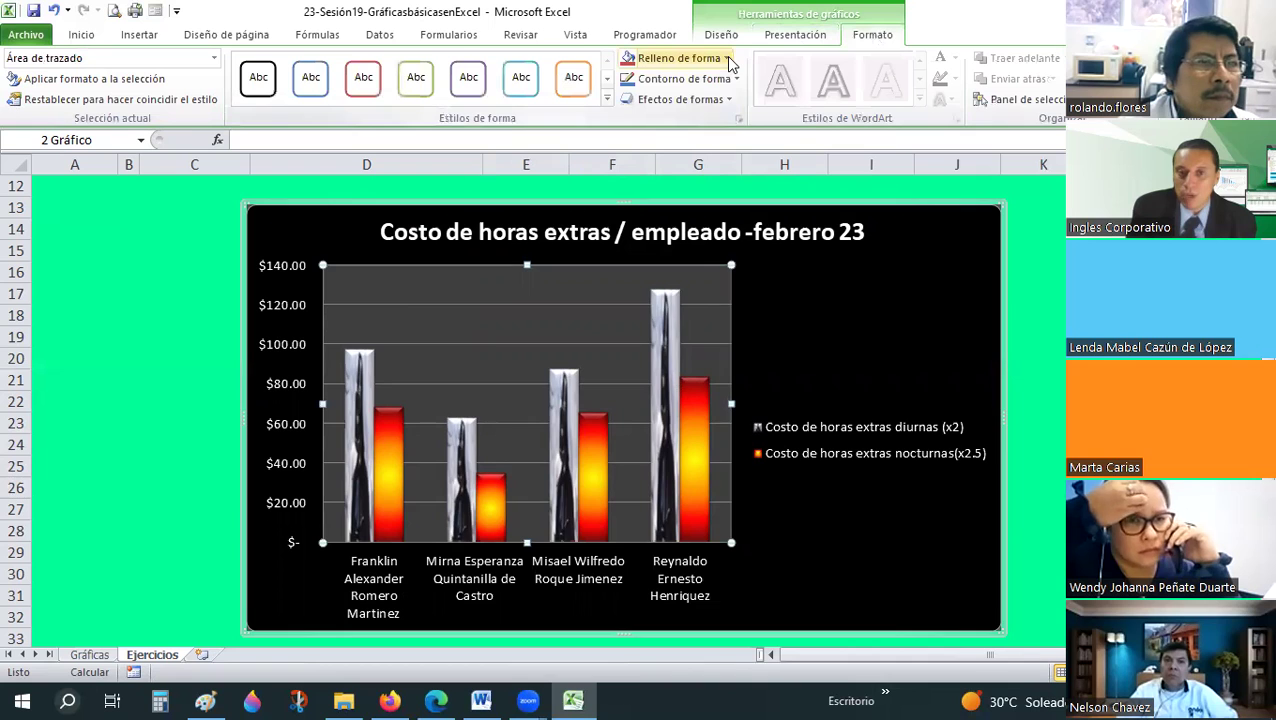
left_click(726, 57)
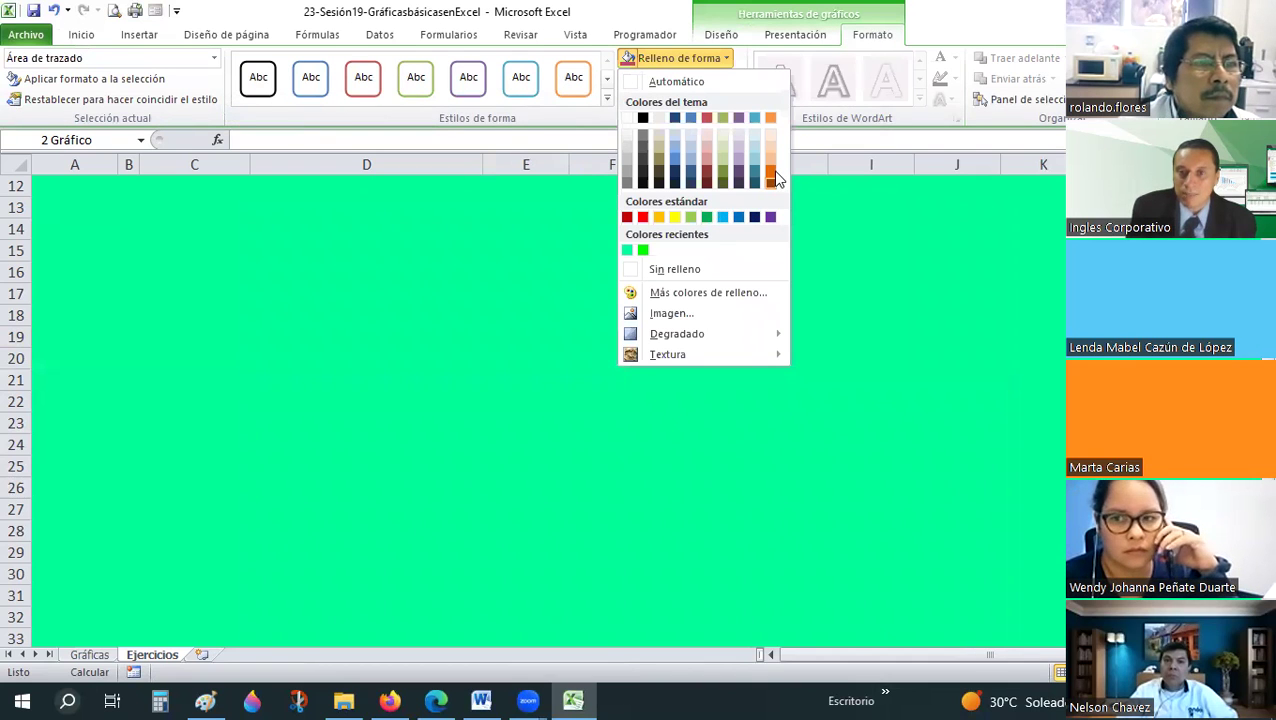
key("Escape")
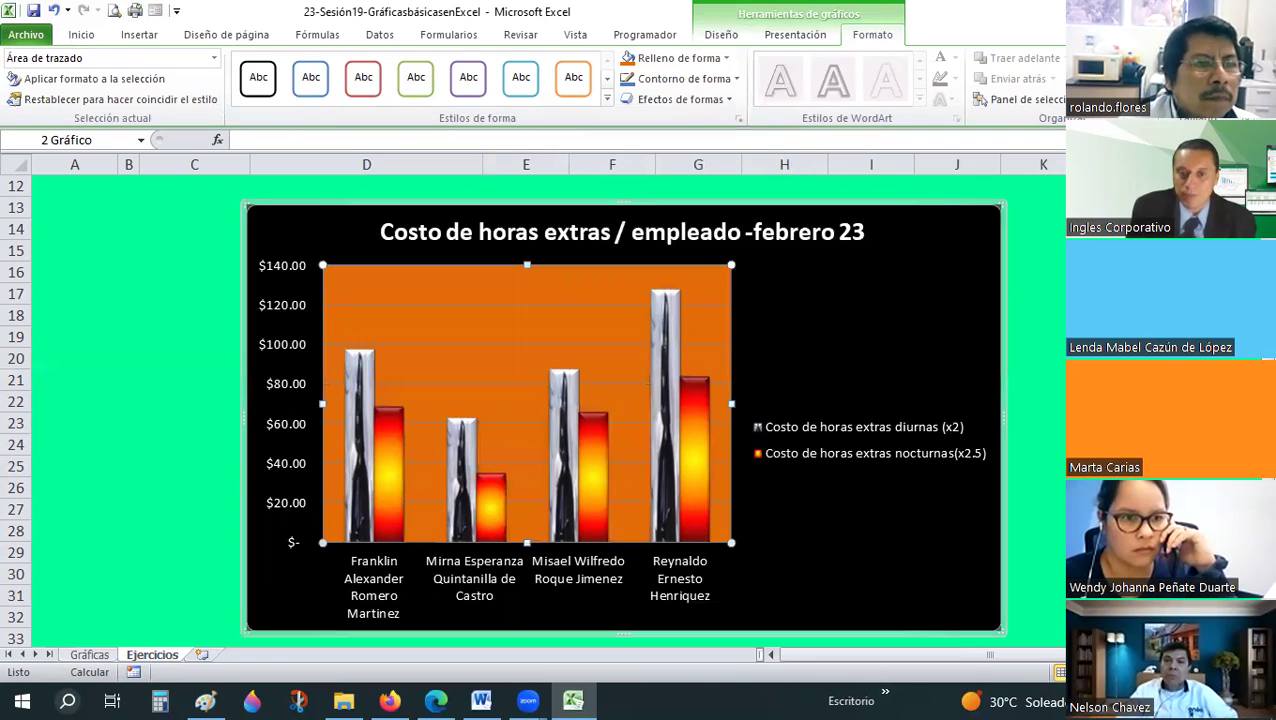
left_click(513, 301)
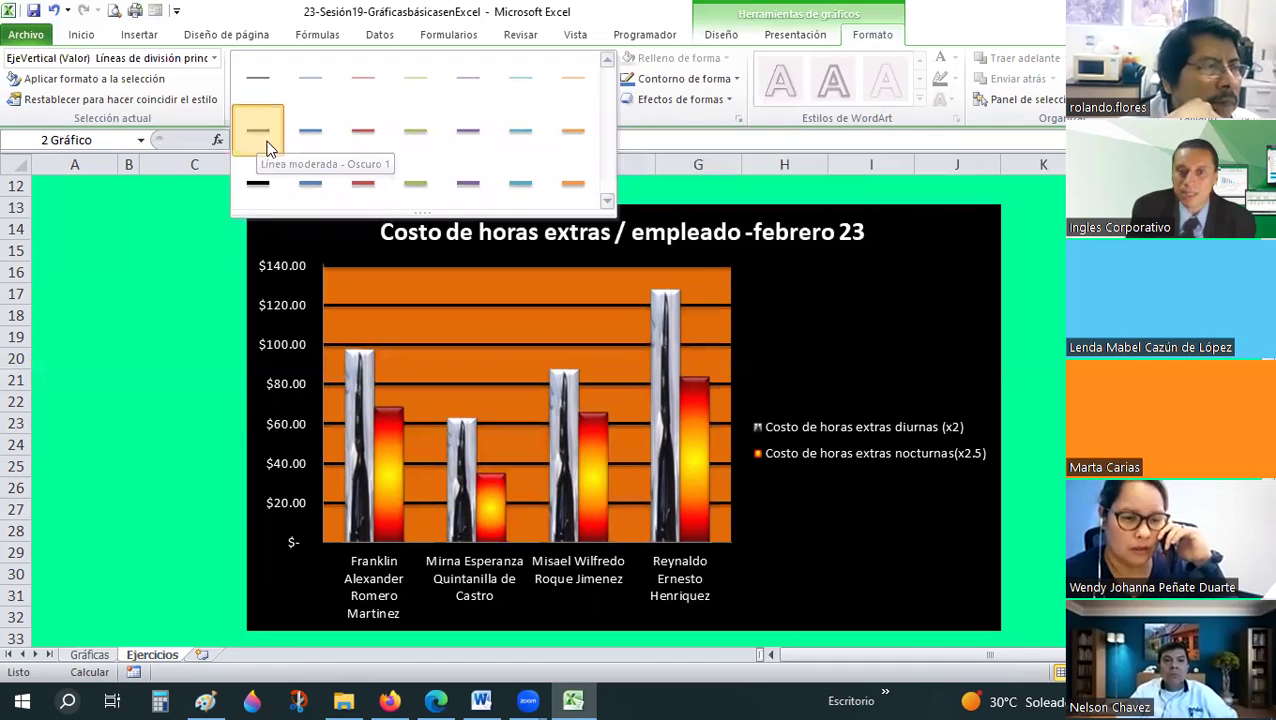
left_click(795, 38)
left_click(795, 36)
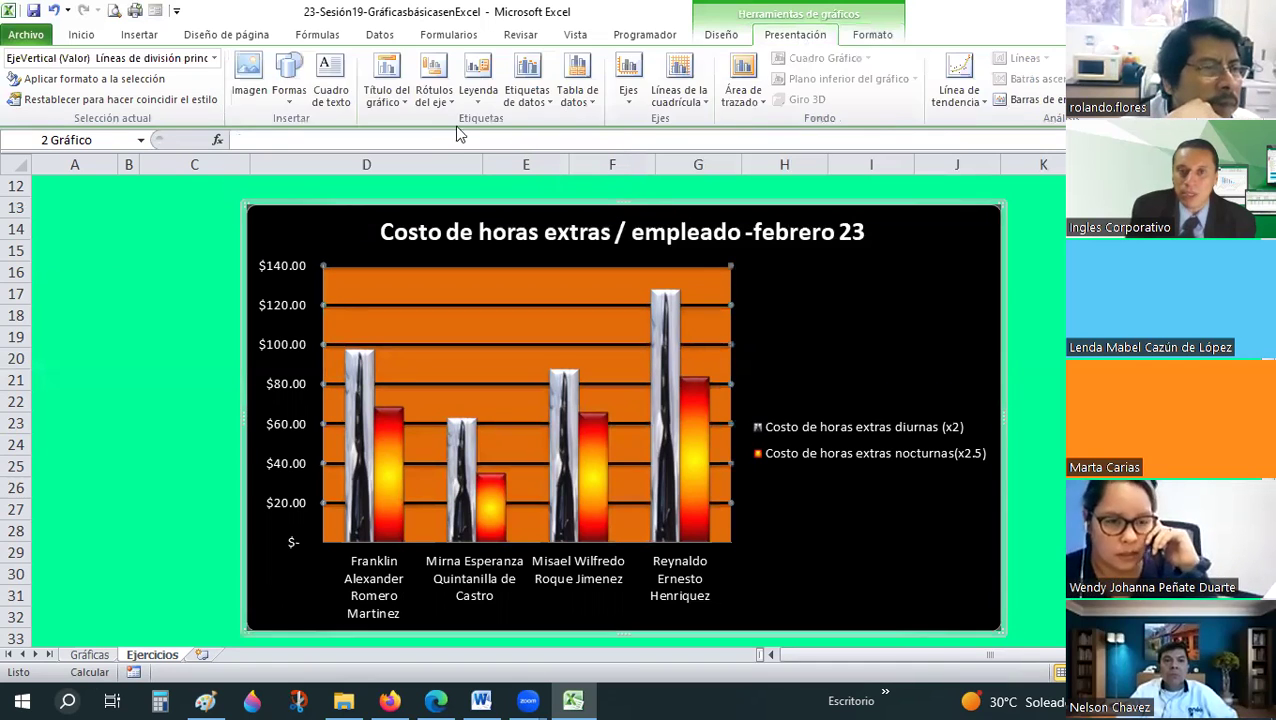
left_click(406, 108)
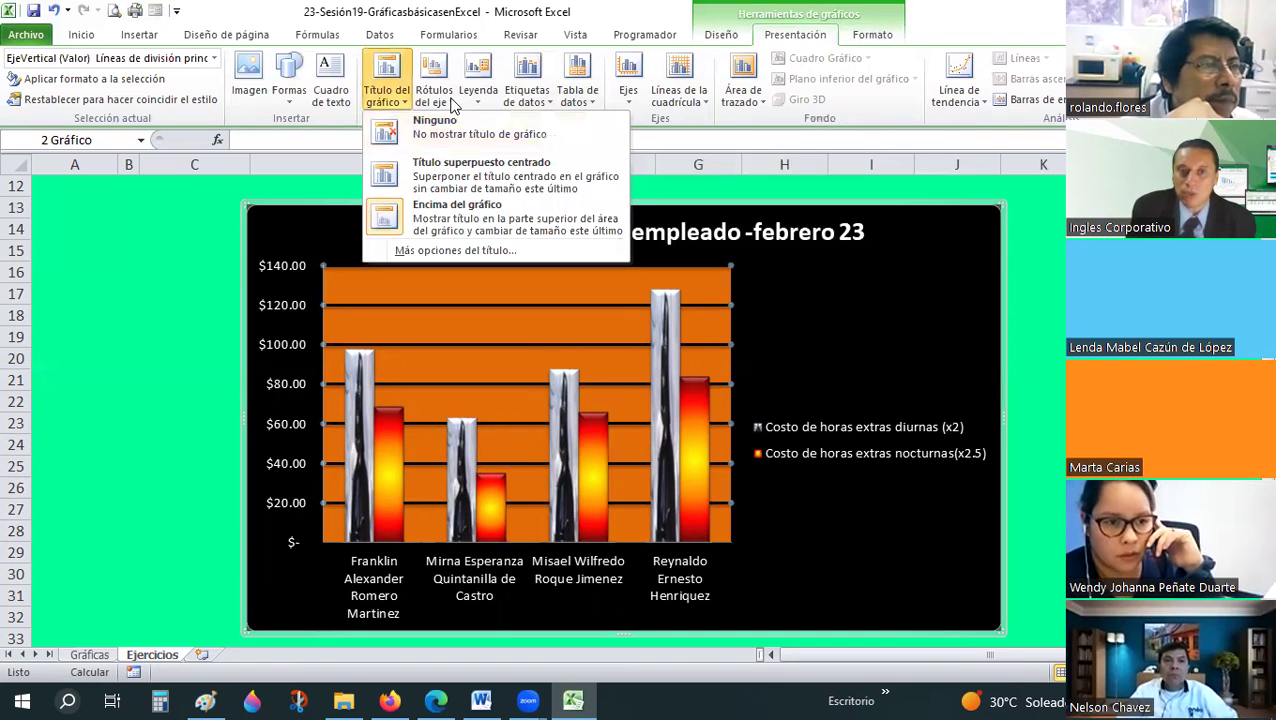
Add a rotated vertical axis title reading 'Monto de horas extras'
left_click(453, 104)
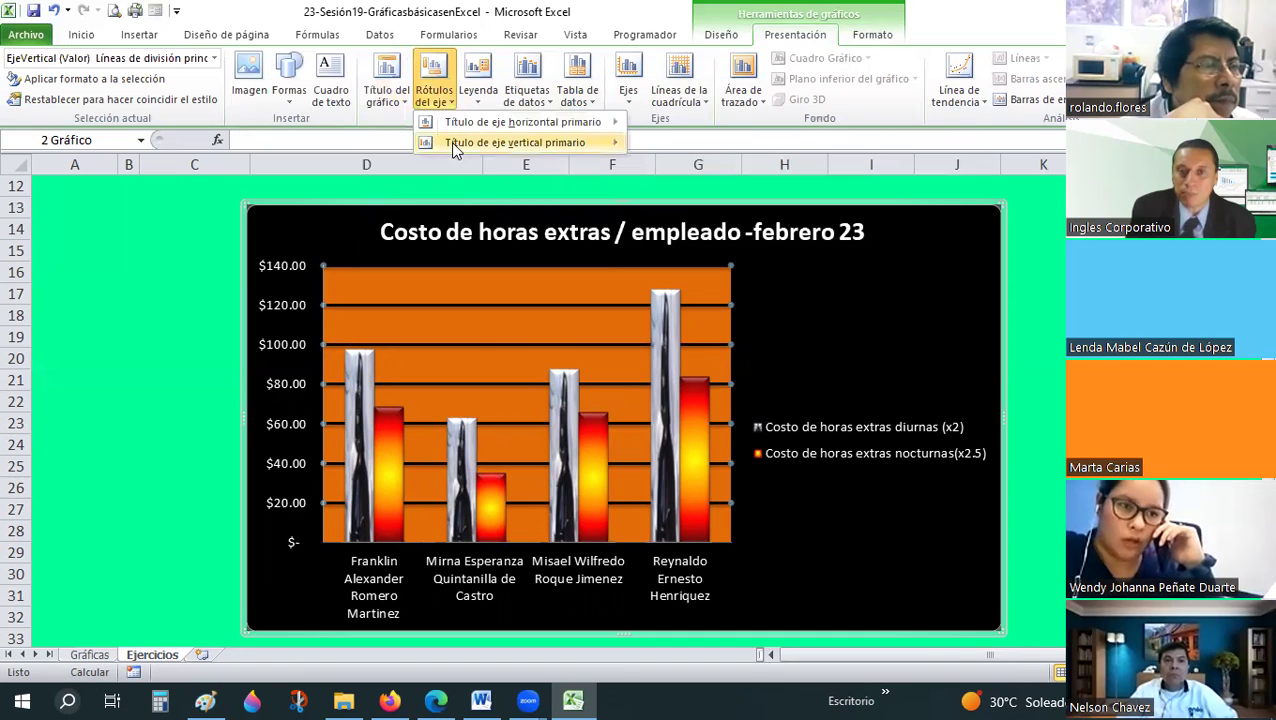
mouse_move(515, 142)
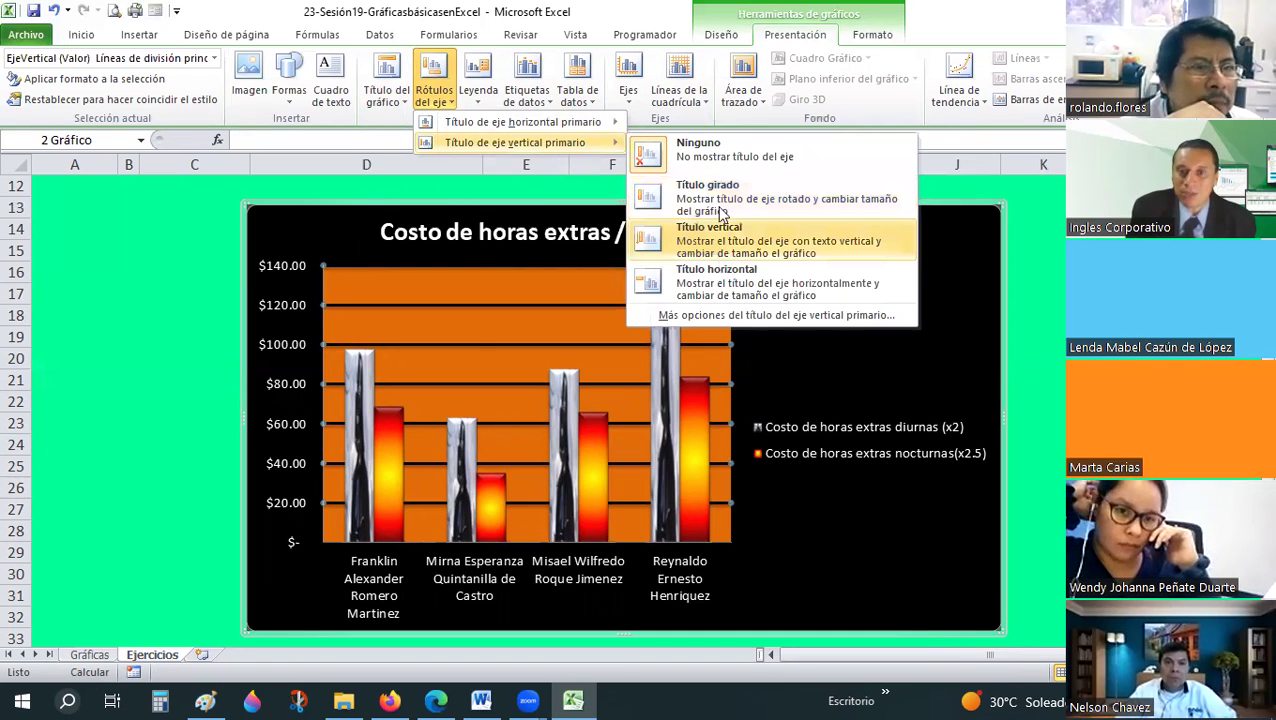
left_click(726, 203)
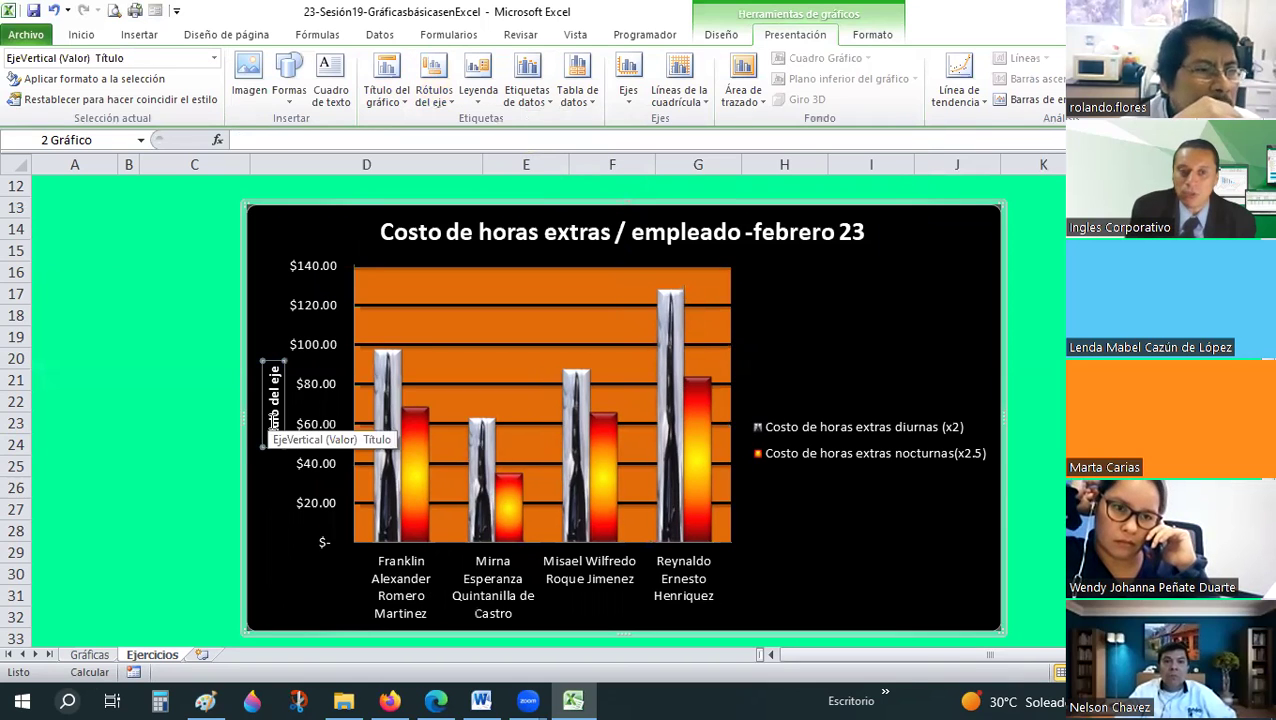
left_click(274, 410)
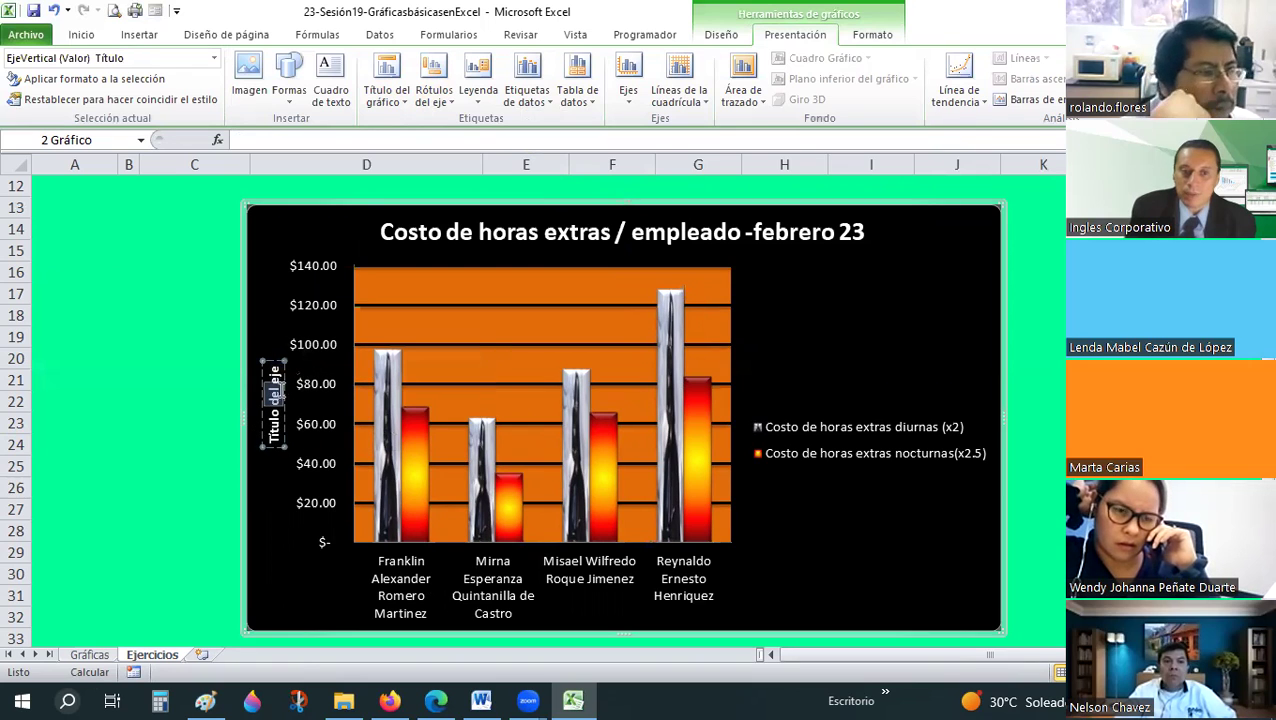
type("Mon")
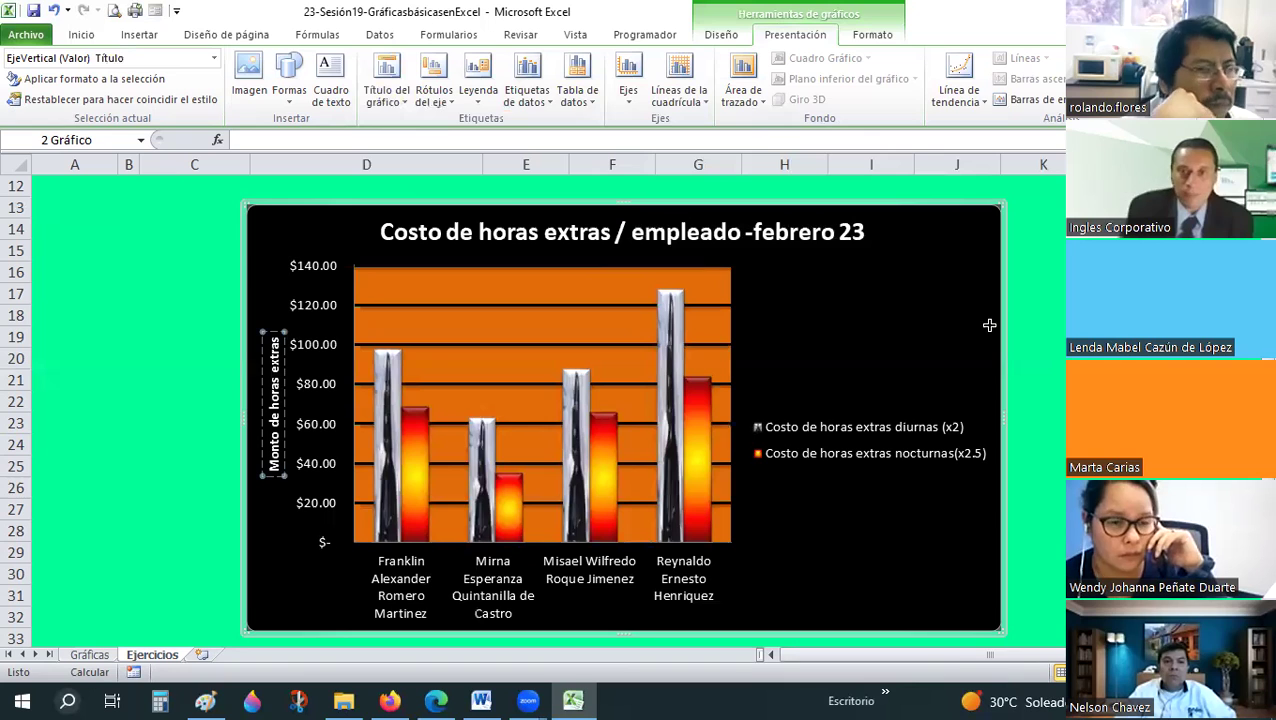
key("Escape")
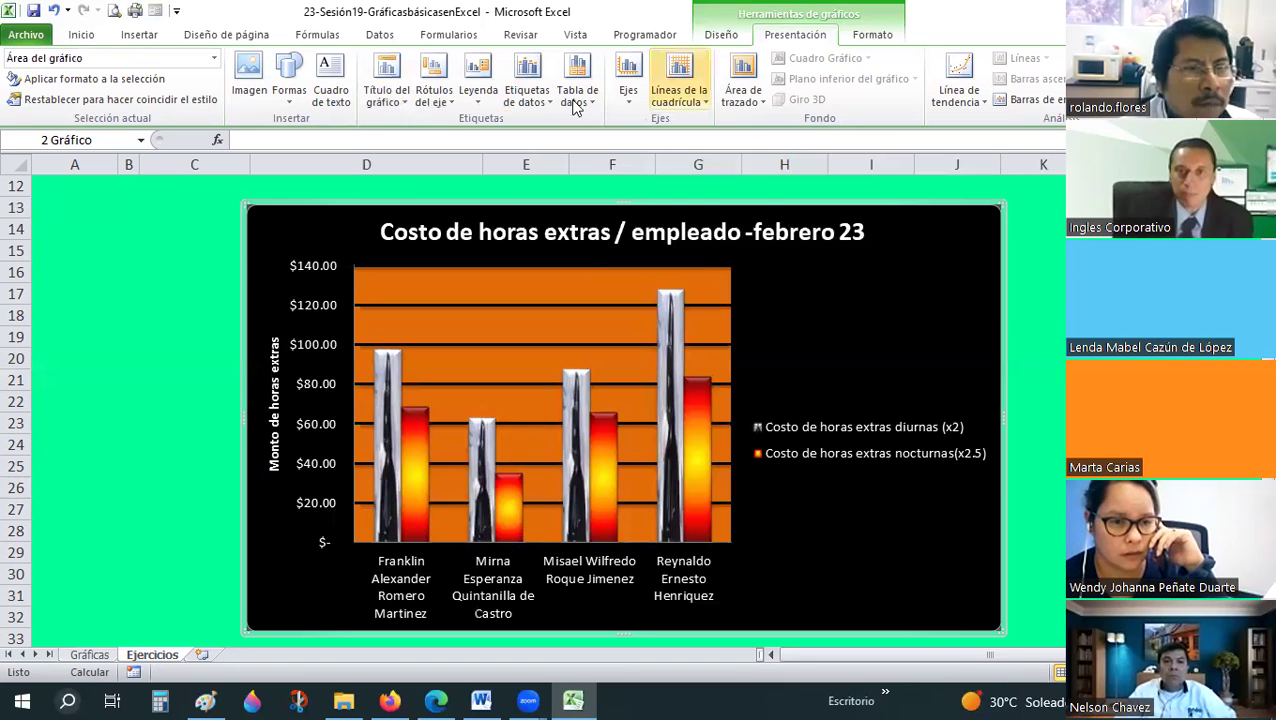
Show value labels at Extremo externo and box the diurnas labels in white with a black outline
left_click(547, 112)
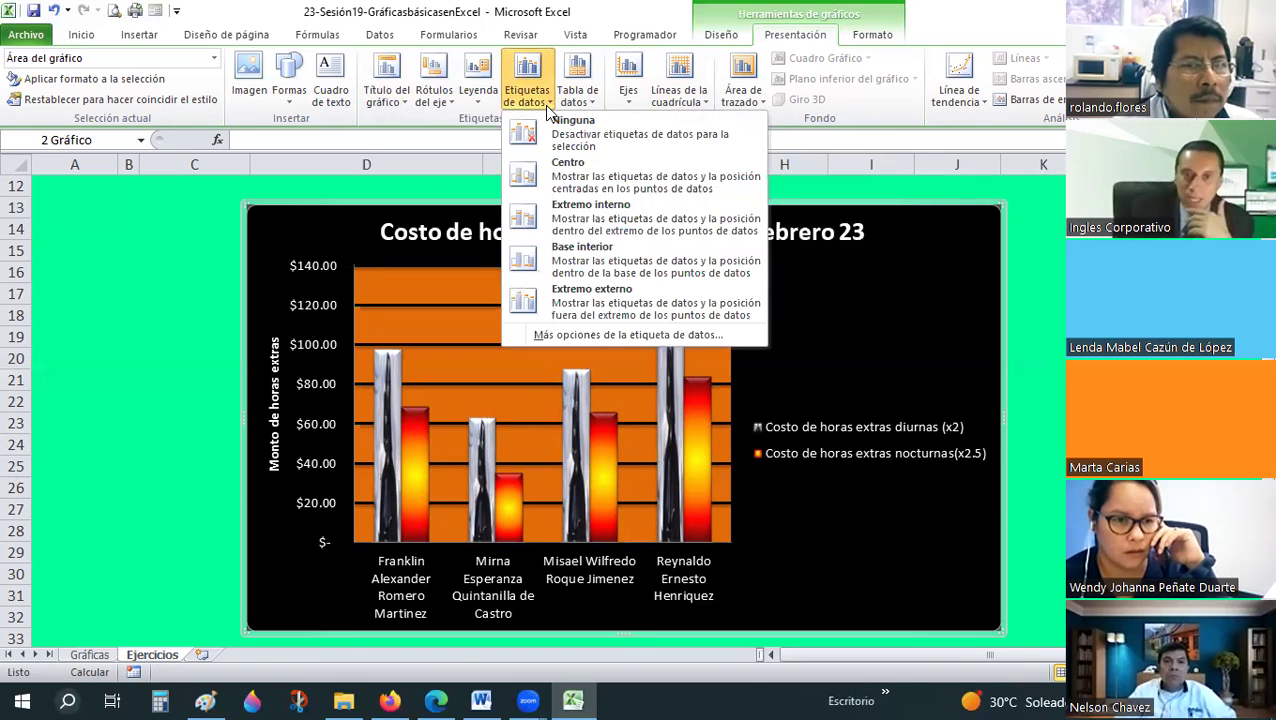
left_click(596, 295)
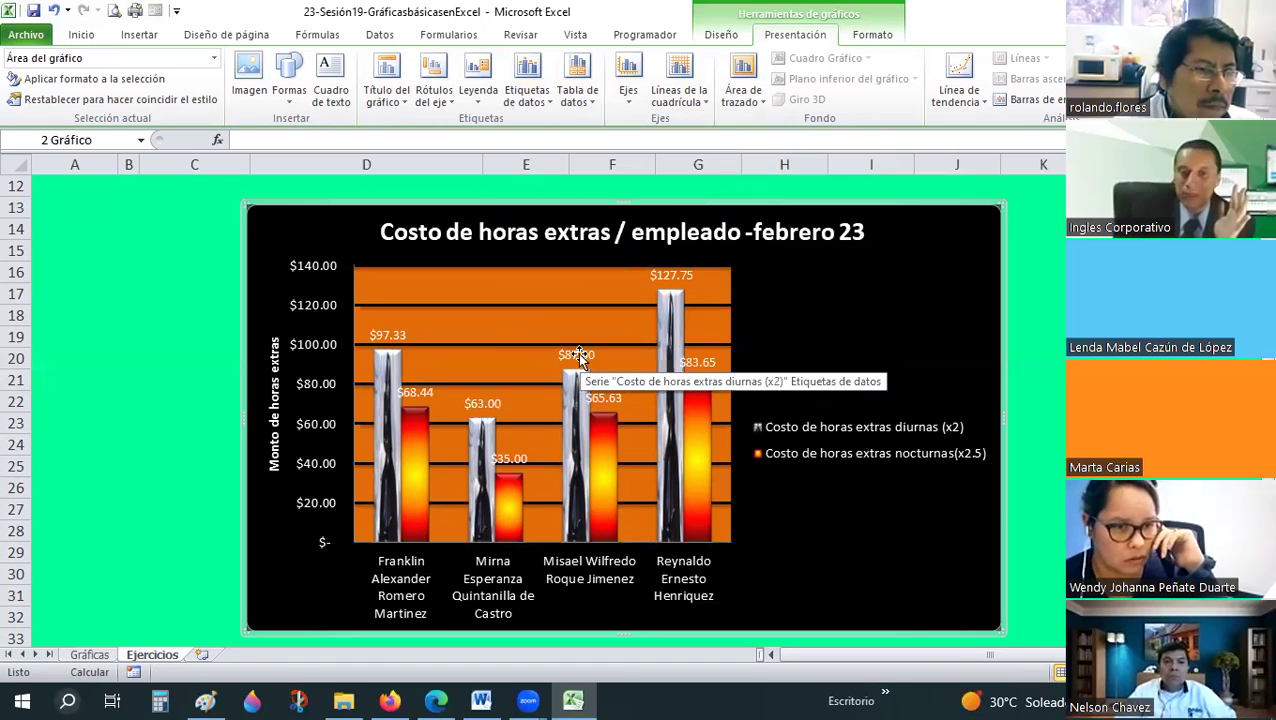
left_click(379, 337)
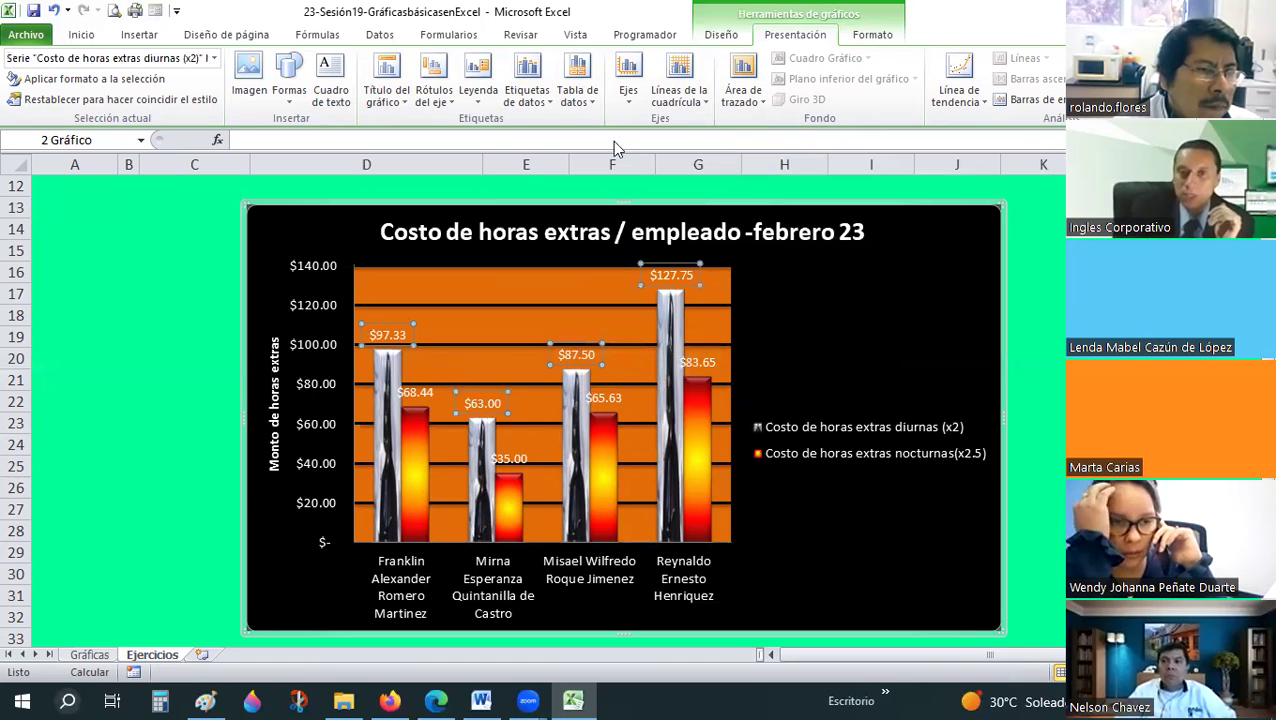
left_click(871, 35)
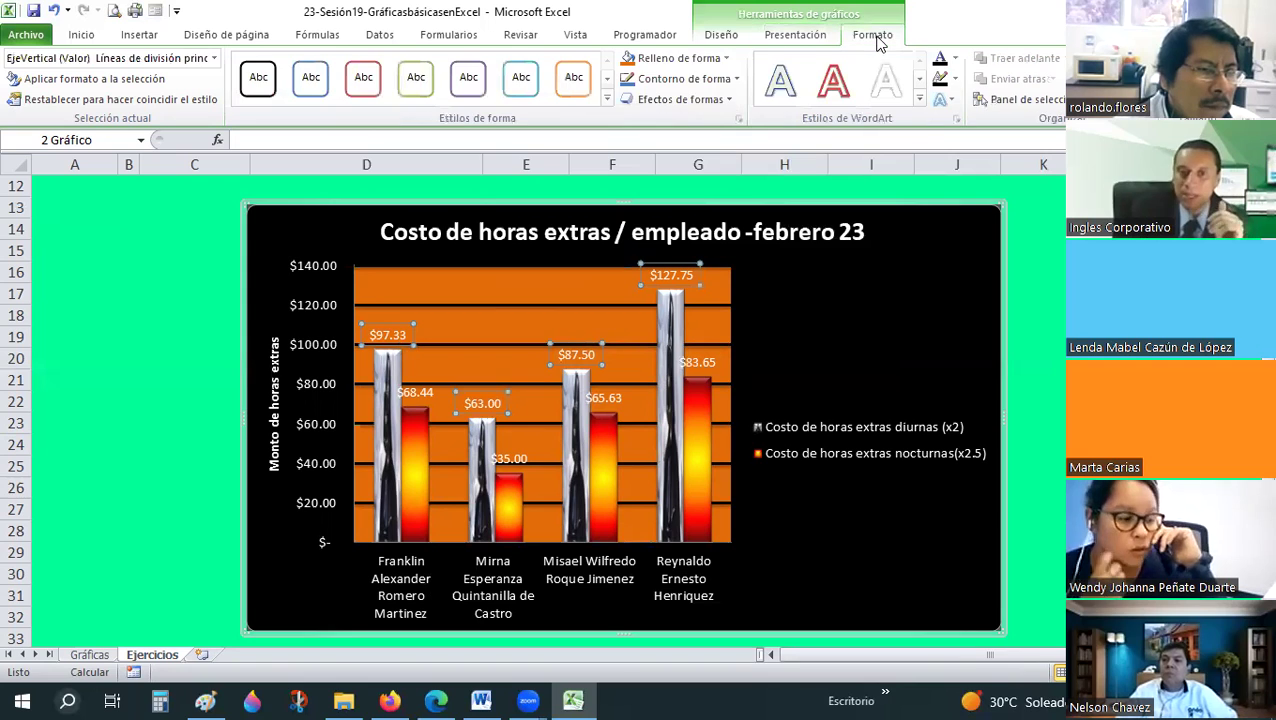
left_click(257, 80)
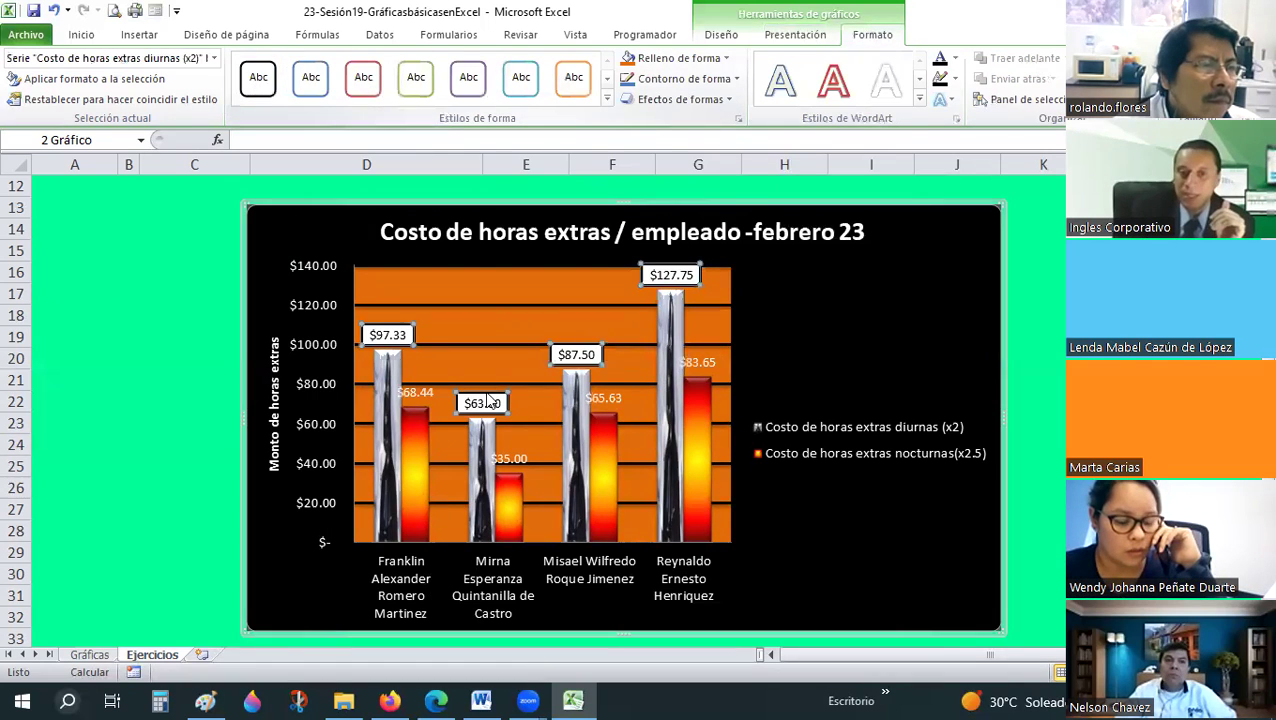
Make the daytime overtime labels bold and enlarge them to size 11
left_click(85, 36)
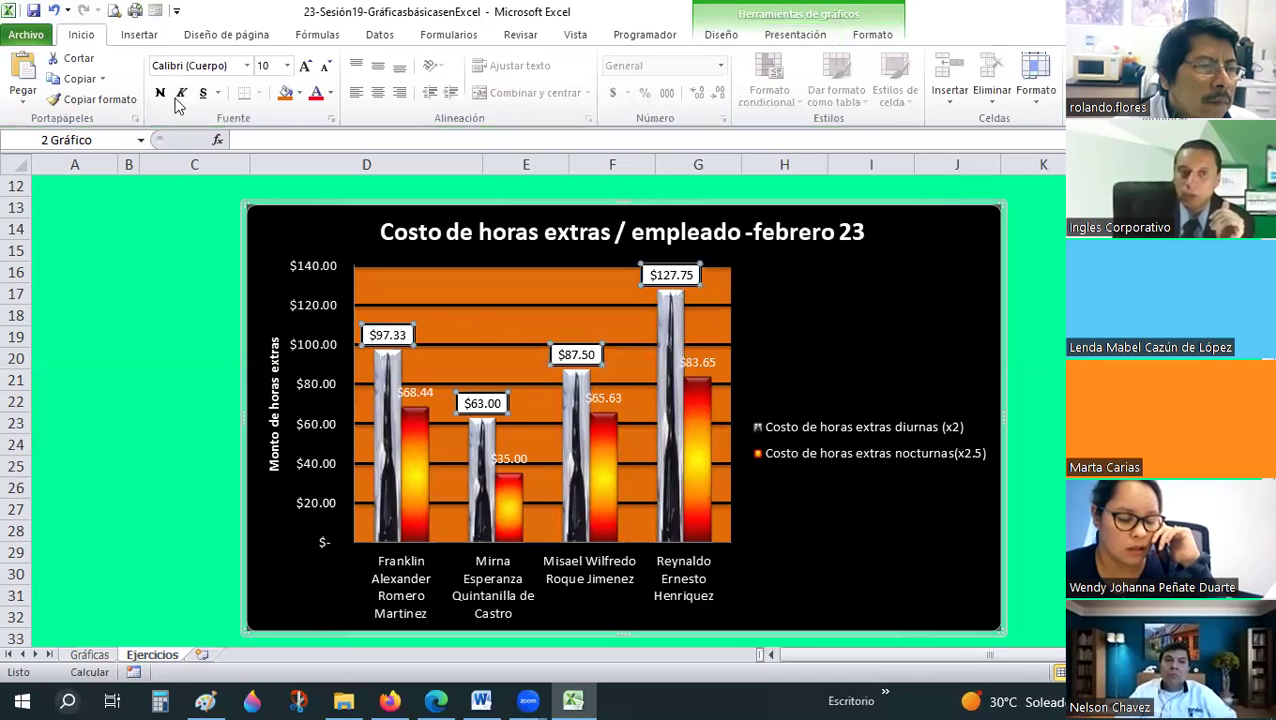
left_click(158, 93)
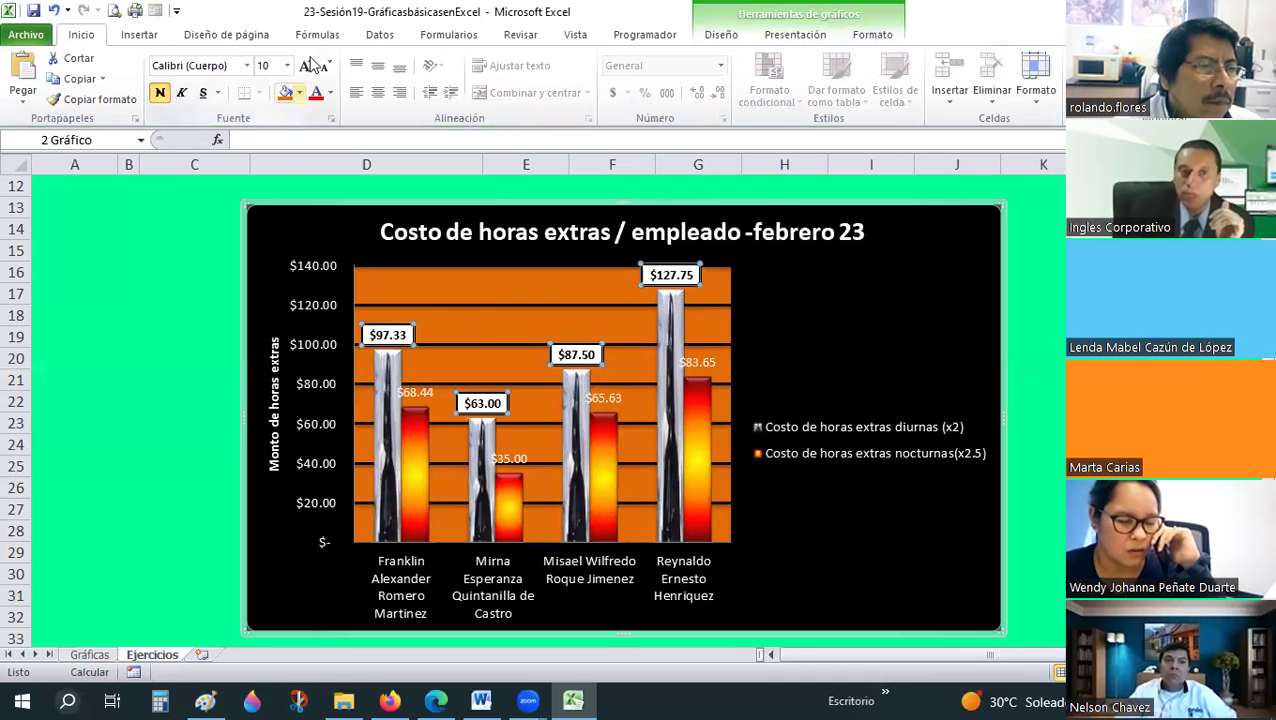
left_click(307, 65)
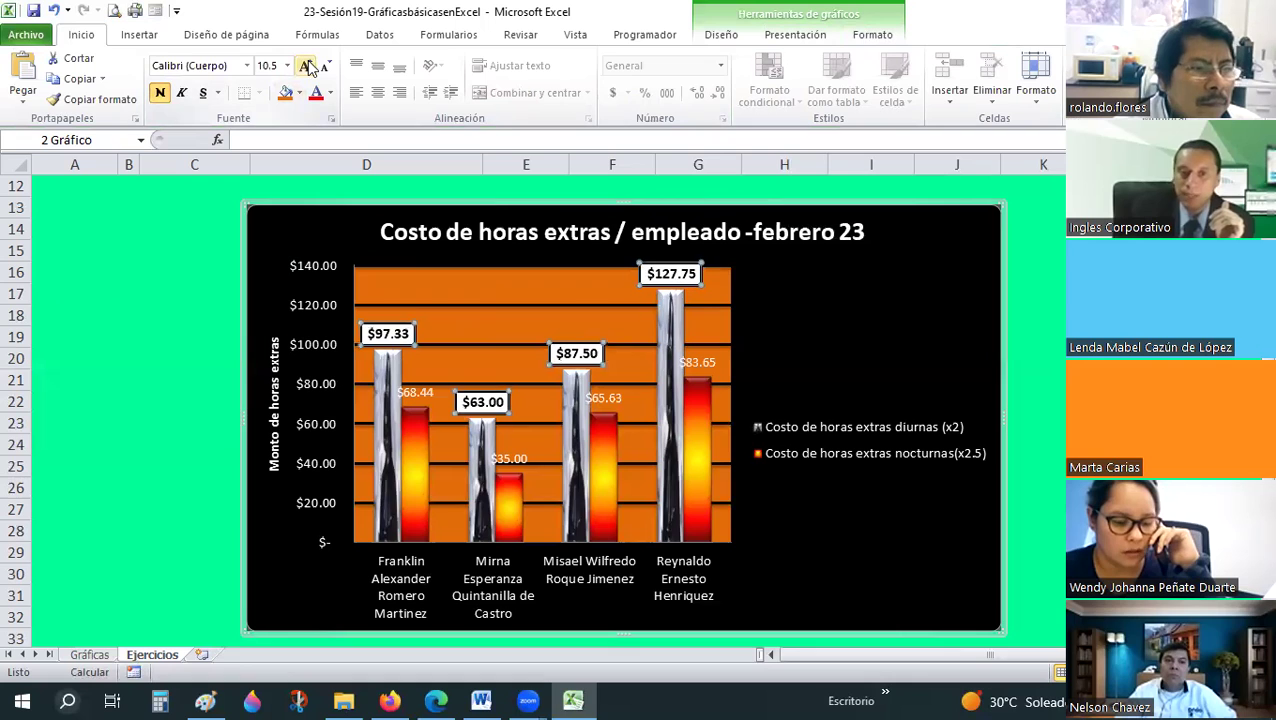
left_click(307, 65)
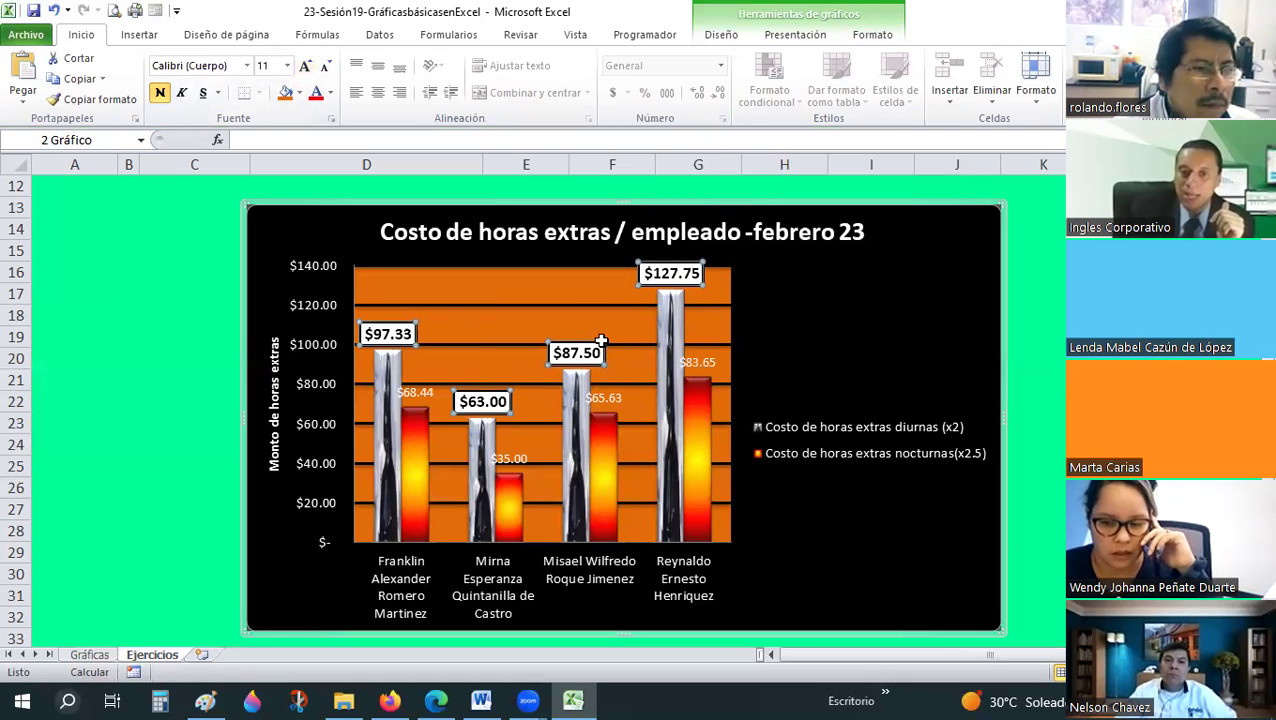
key("Escape")
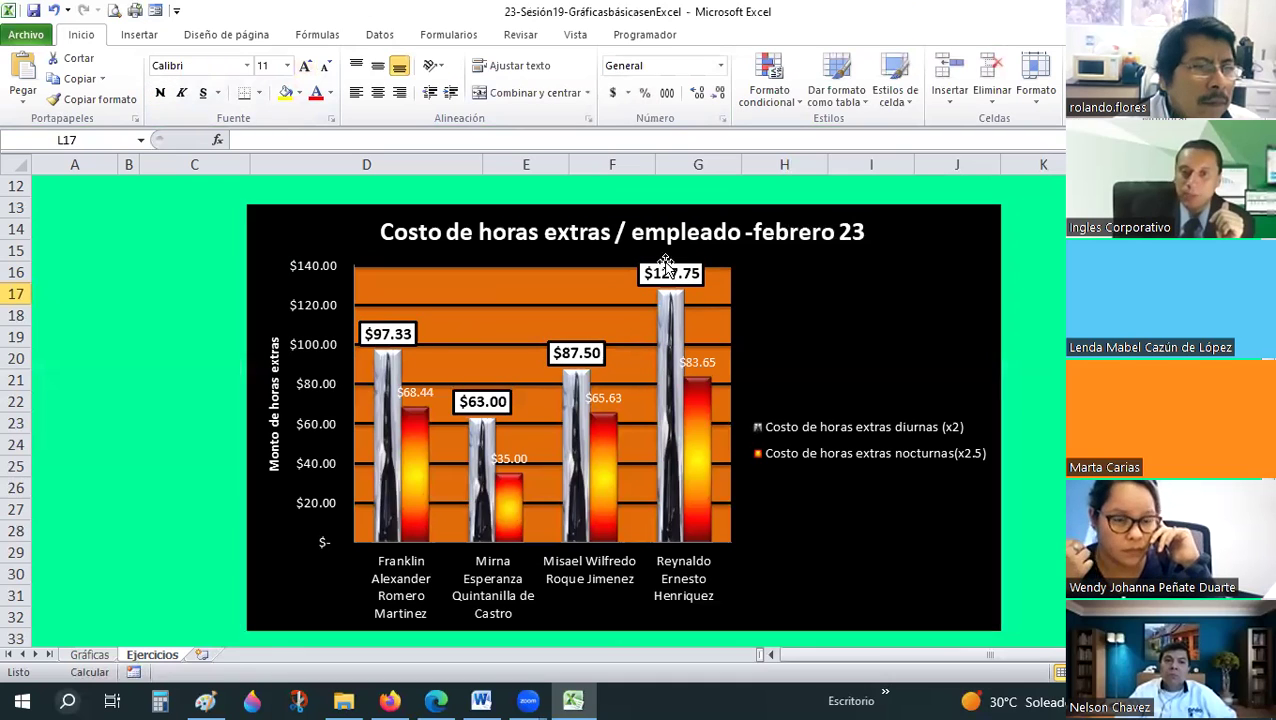
left_click(700, 262)
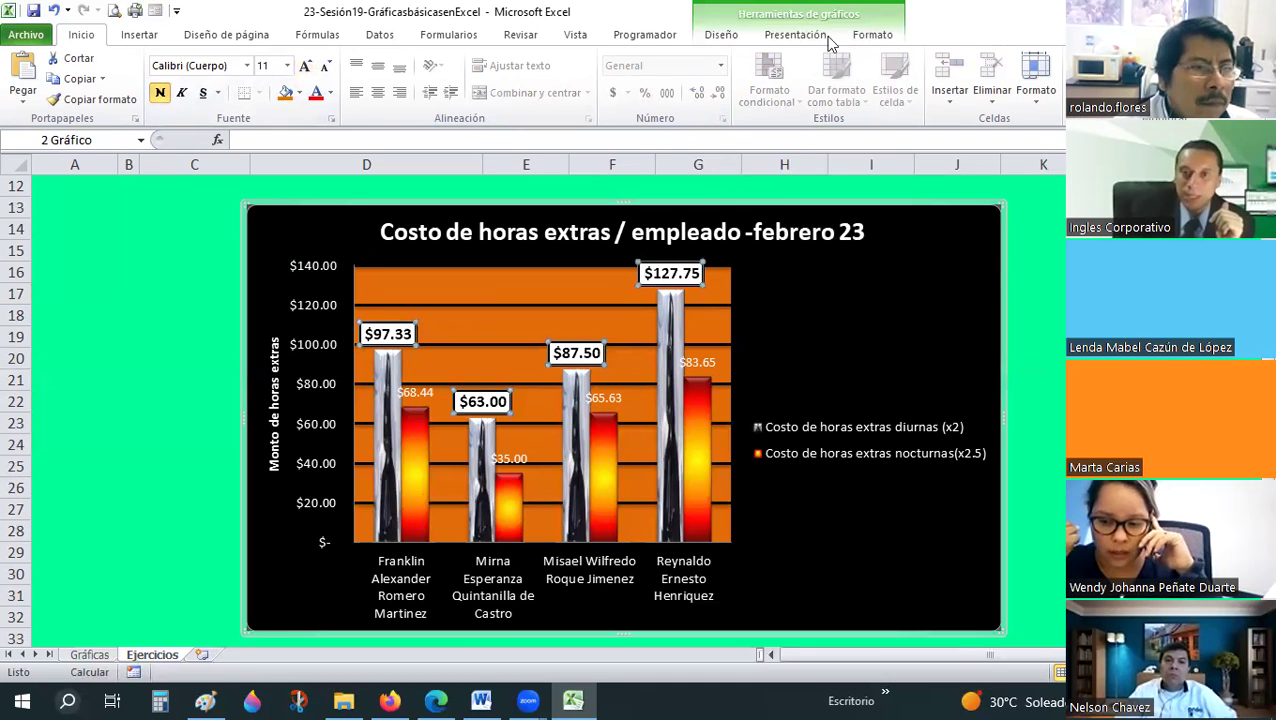
Open the Format Data Labels settings for the daytime overtime cost labels
left_click(884, 36)
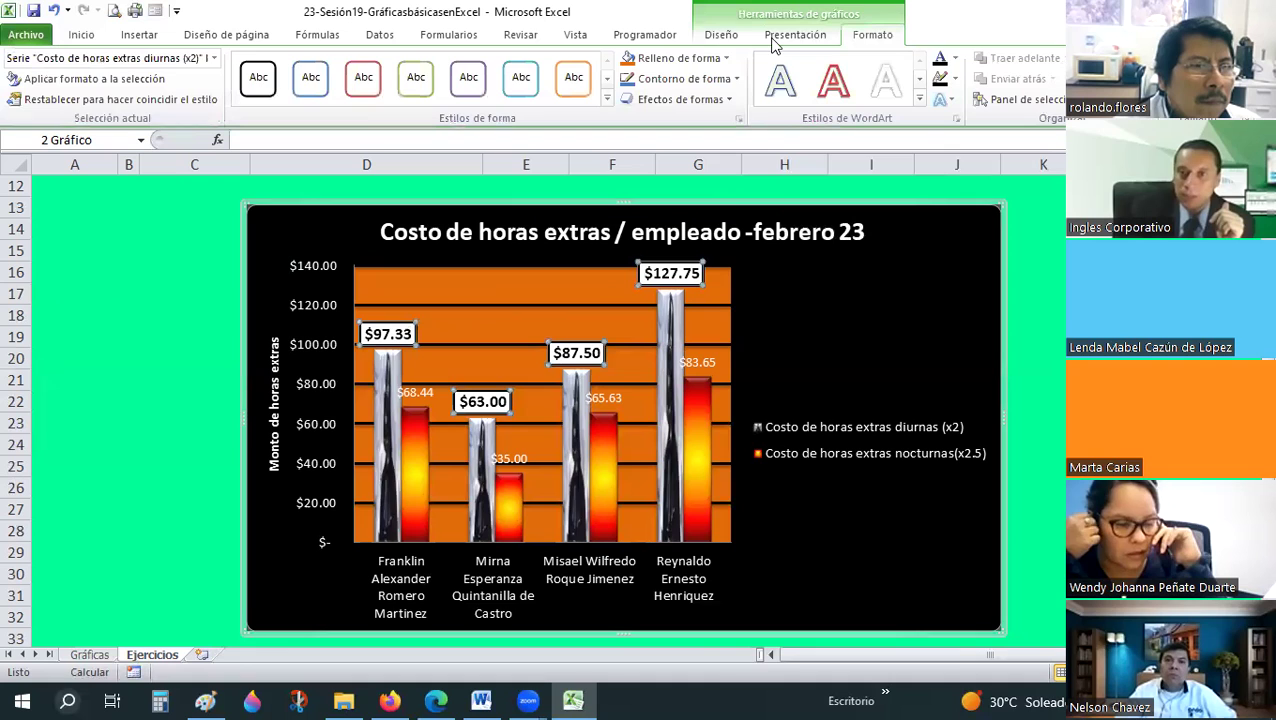
left_click(721, 35)
left_click(796, 35)
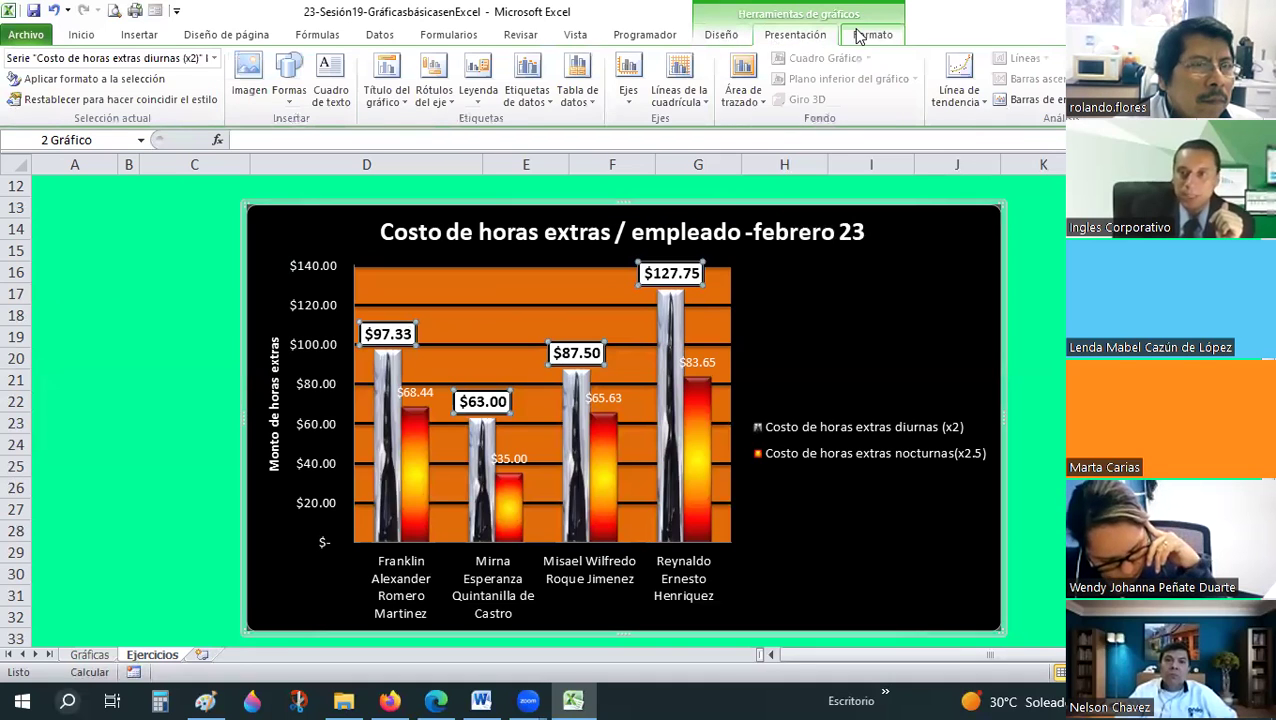
left_click(872, 35)
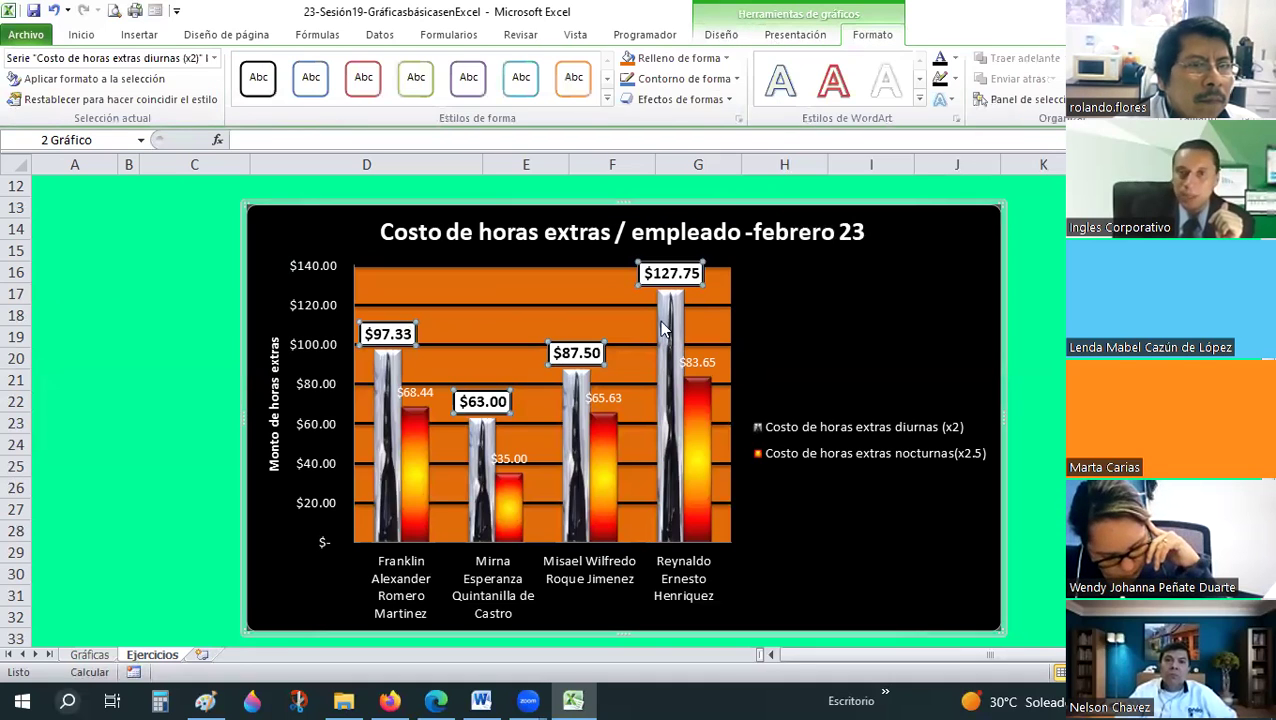
right_click(691, 263)
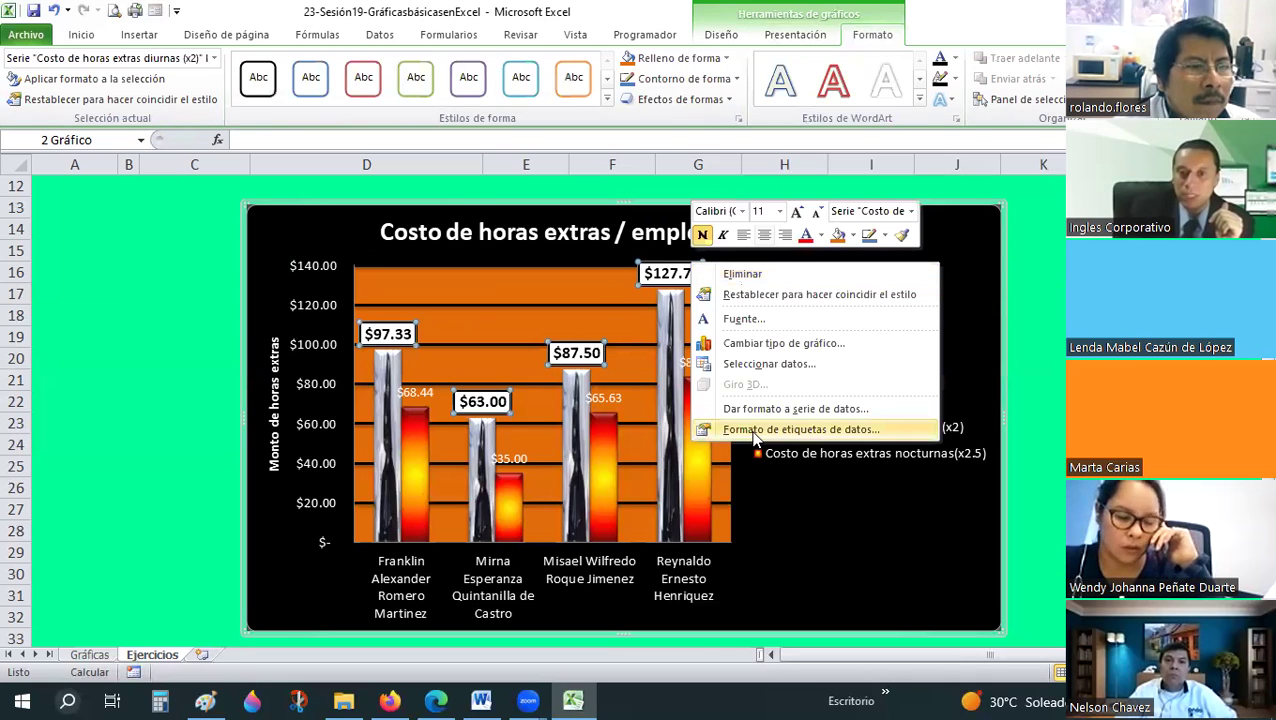
left_click(754, 430)
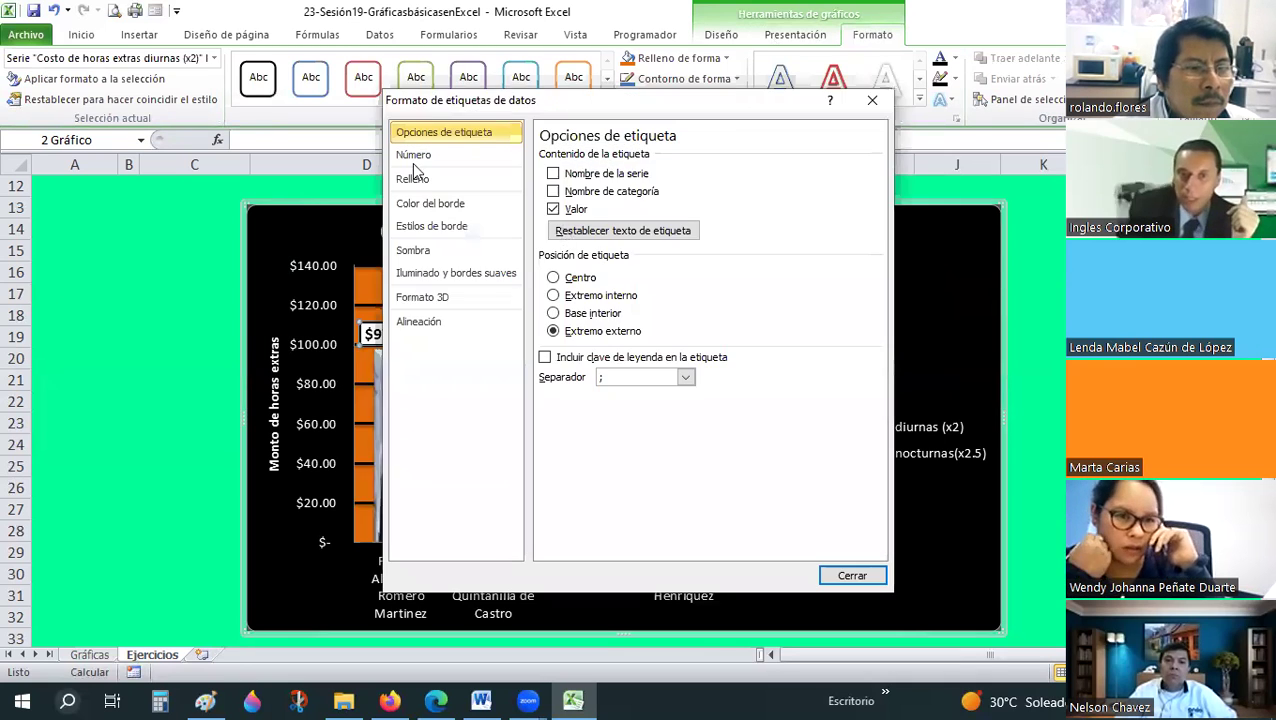
Set the daytime labels' custom text angle to -45° and close the dialog
left_click(411, 166)
left_click(412, 181)
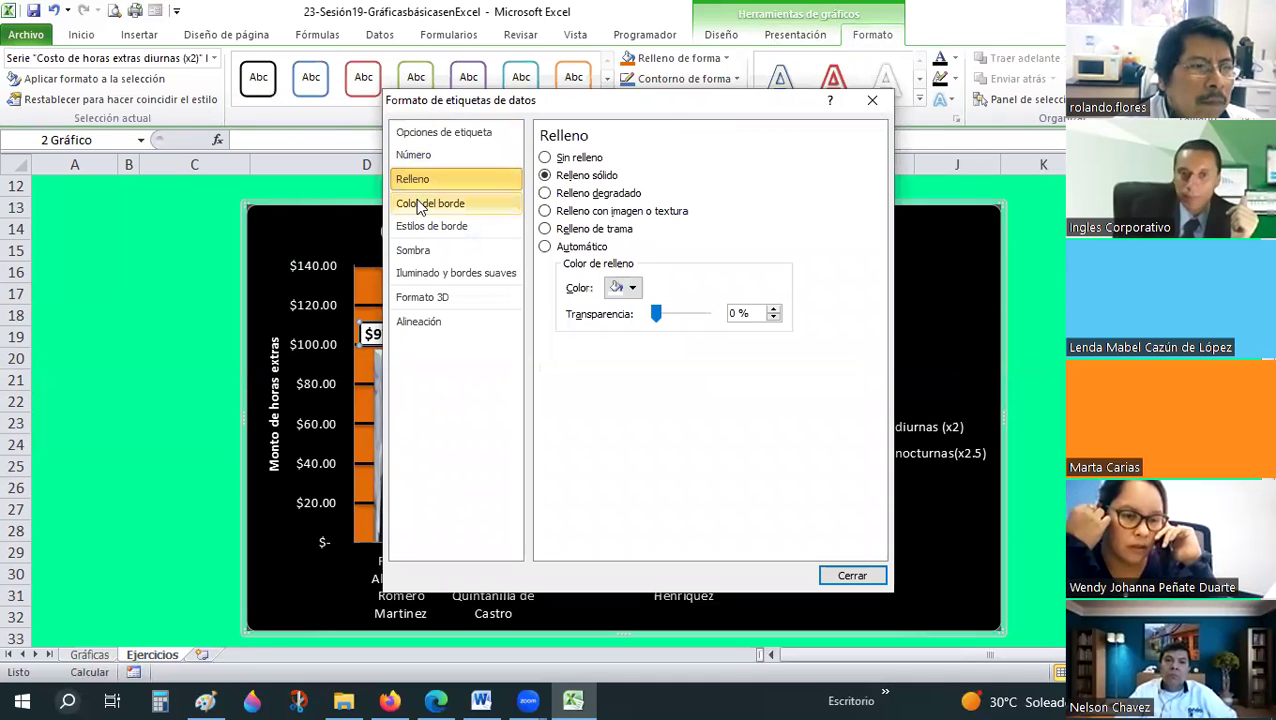
left_click(425, 203)
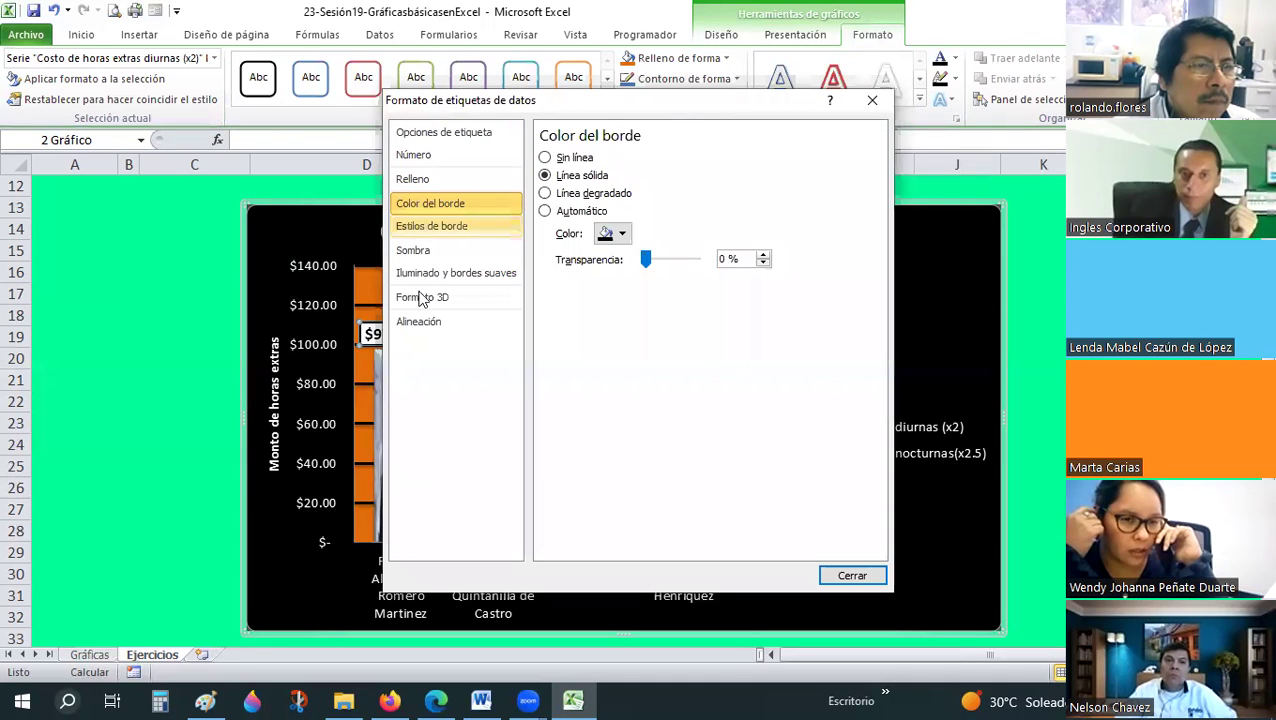
left_click(421, 298)
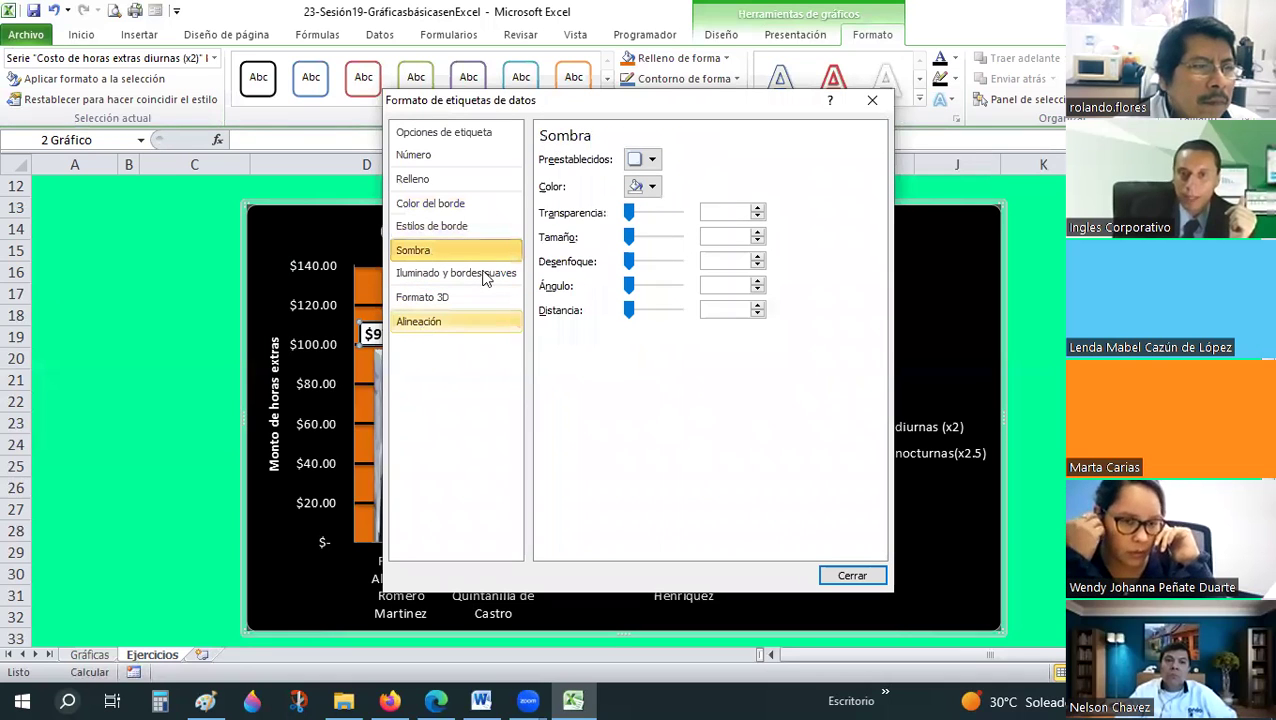
left_click_drag(600, 100, 892, 47)
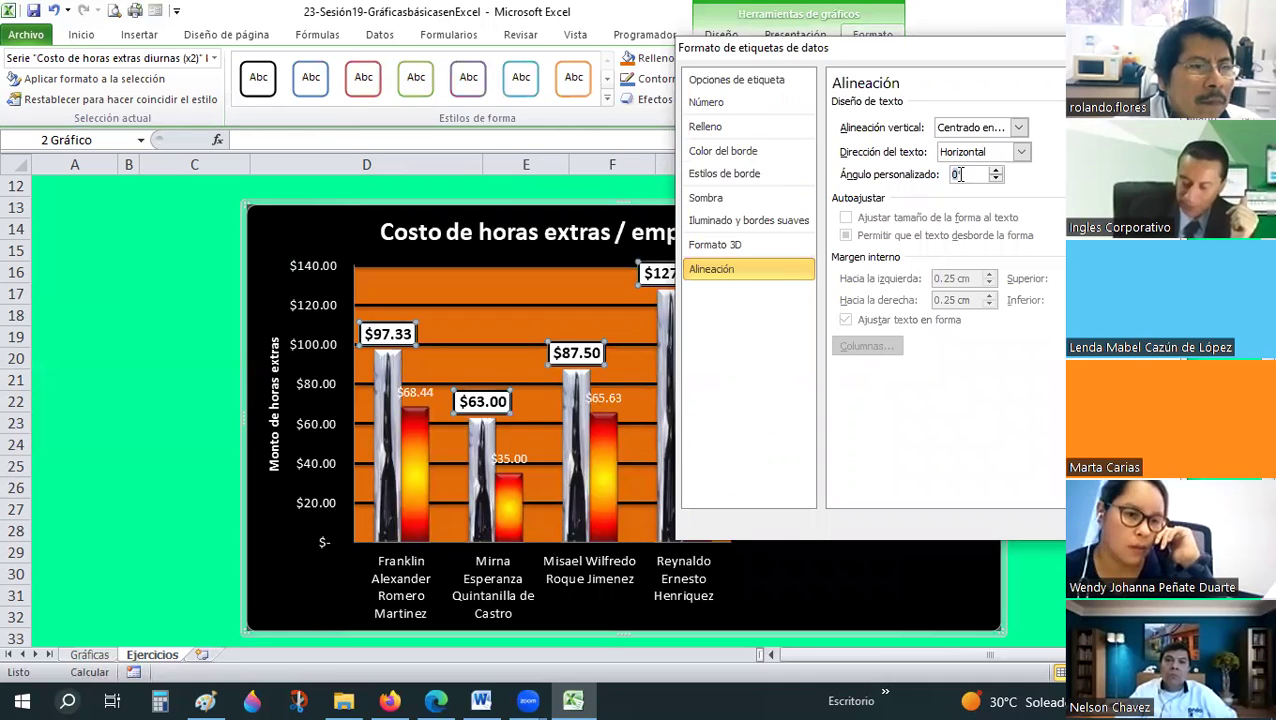
type("-45")
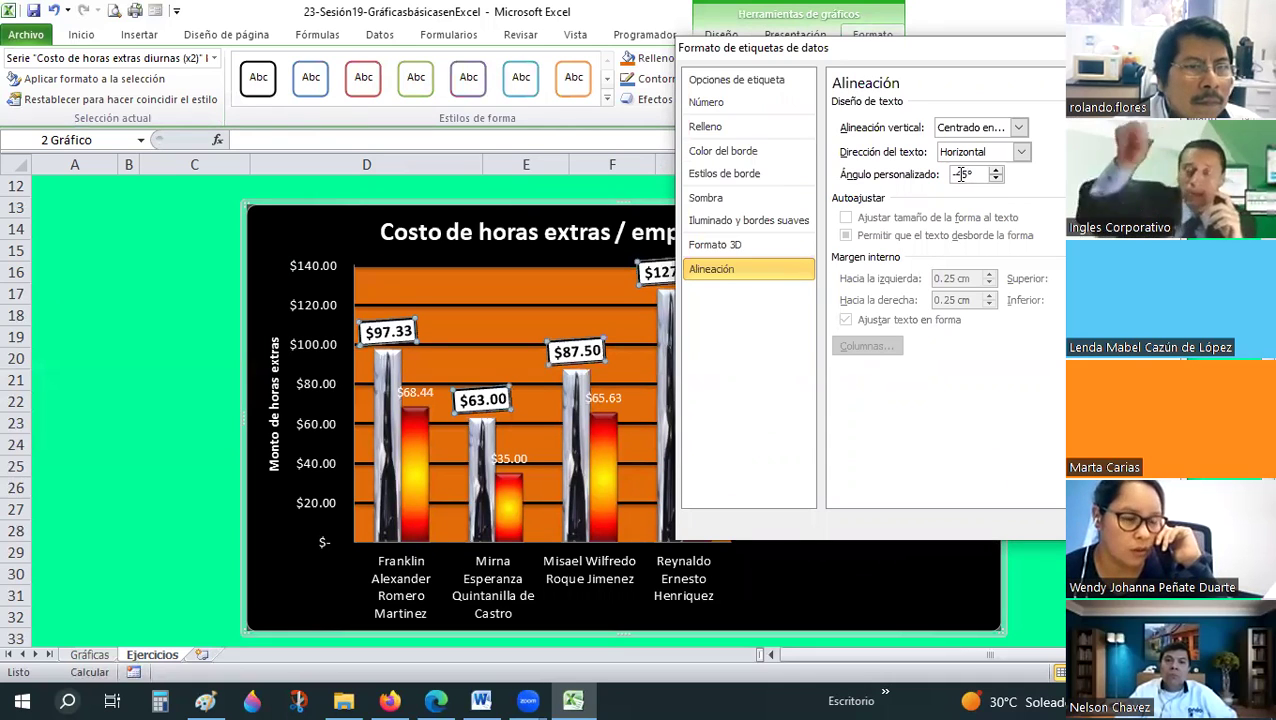
key("Tab")
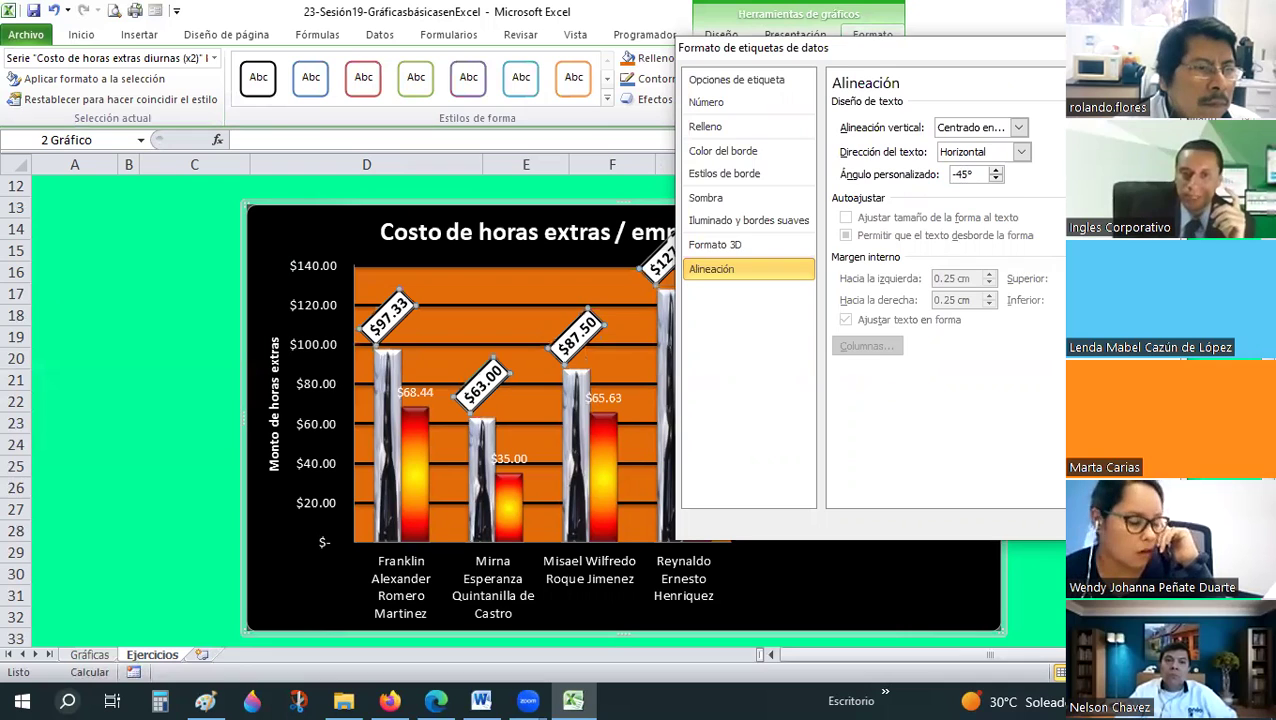
key("Escape")
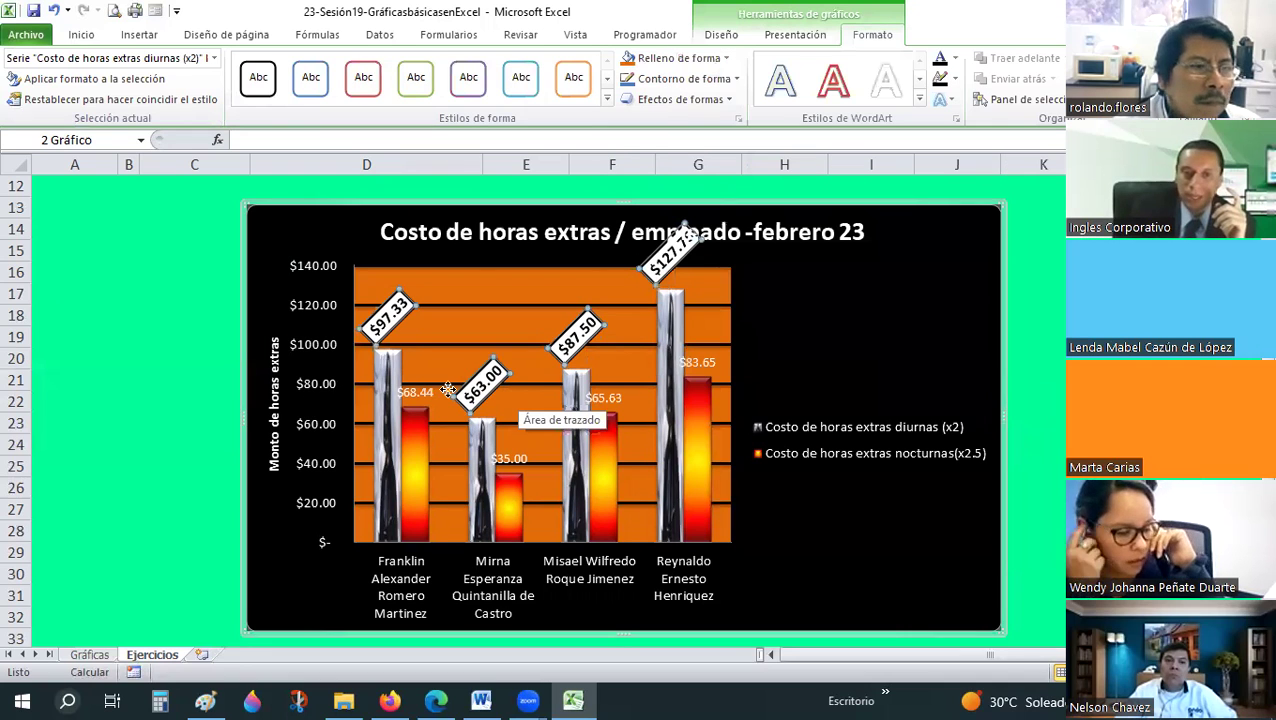
Increase the nighttime overtime cost labels' font size to 11 pt
left_click(418, 392)
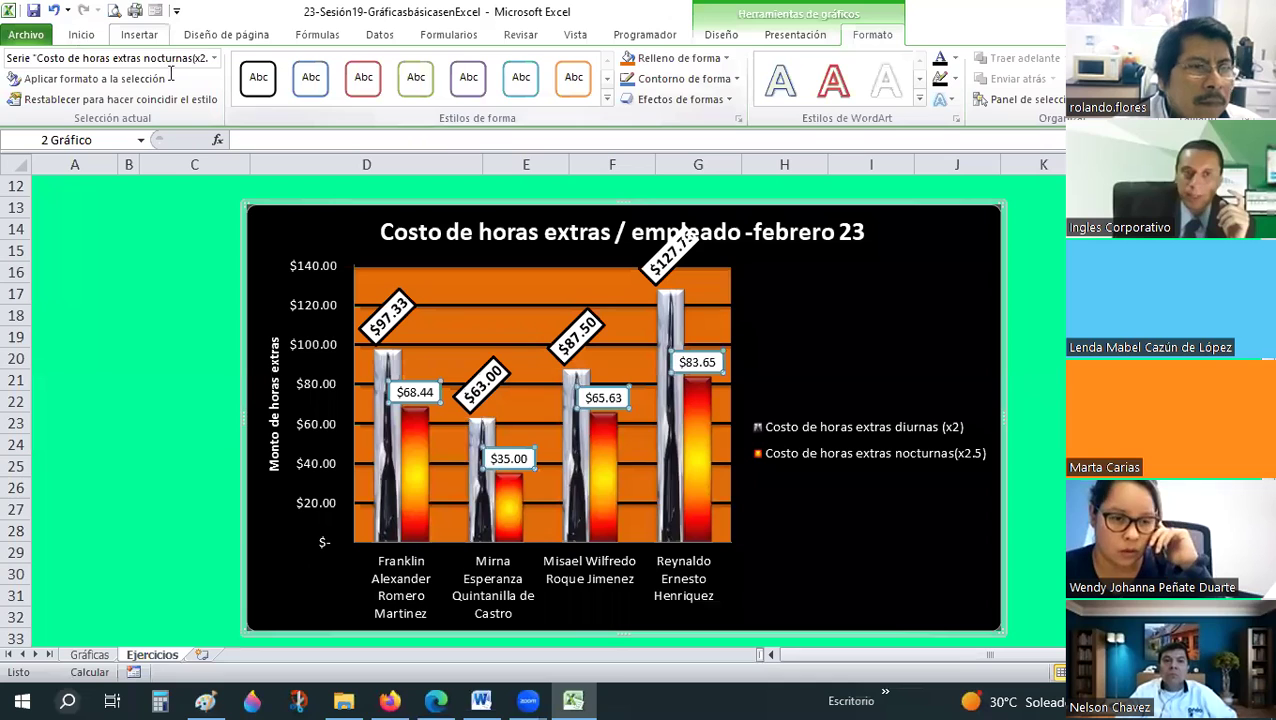
left_click(81, 34)
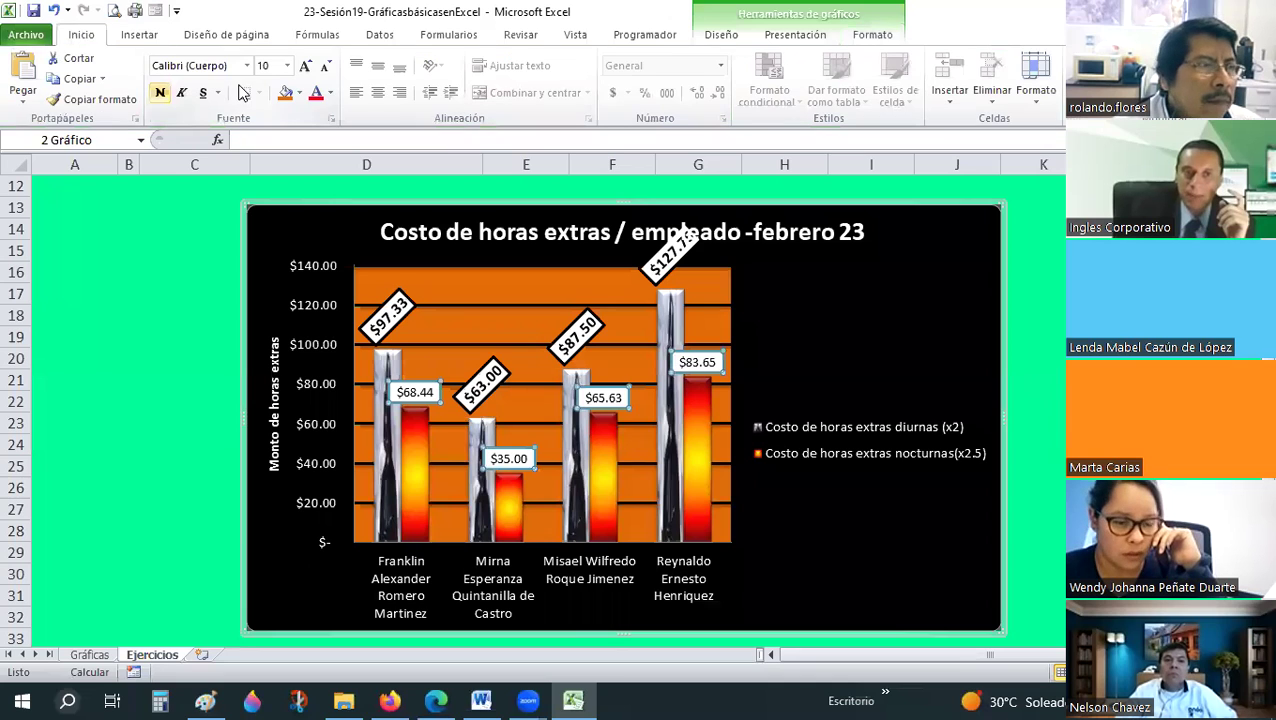
left_click(306, 68)
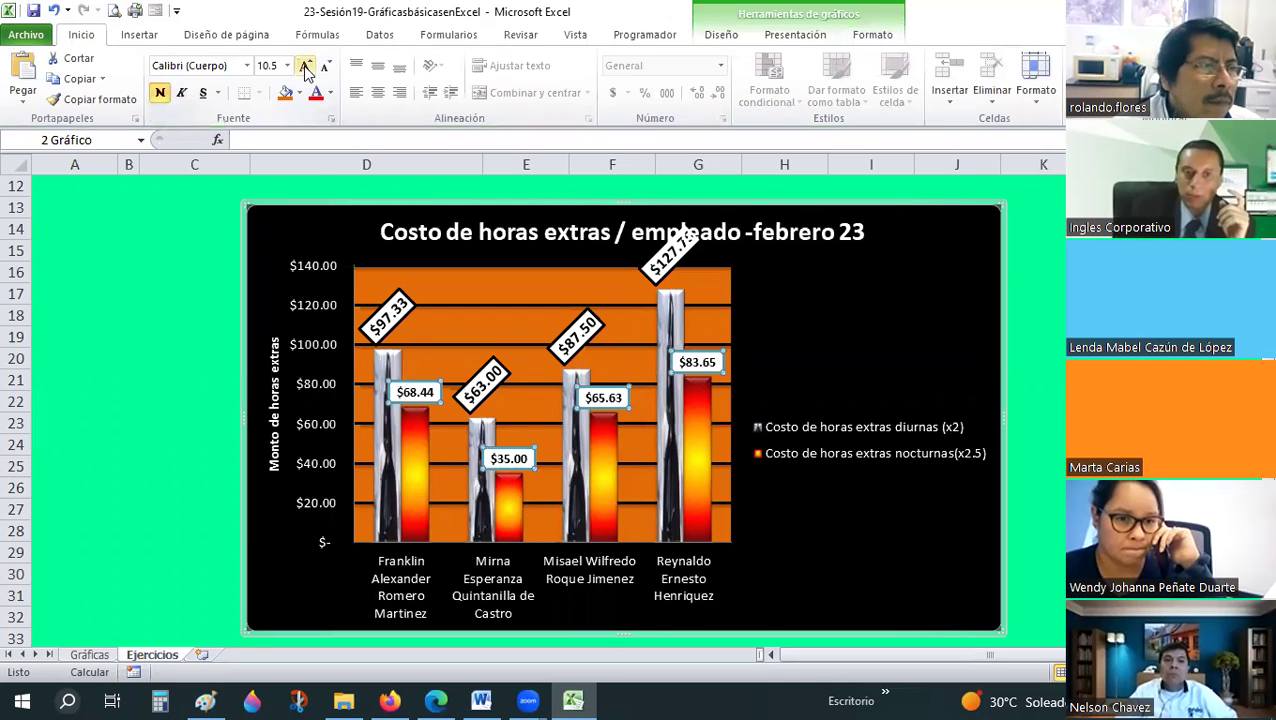
left_click(380, 308)
left_click(426, 381)
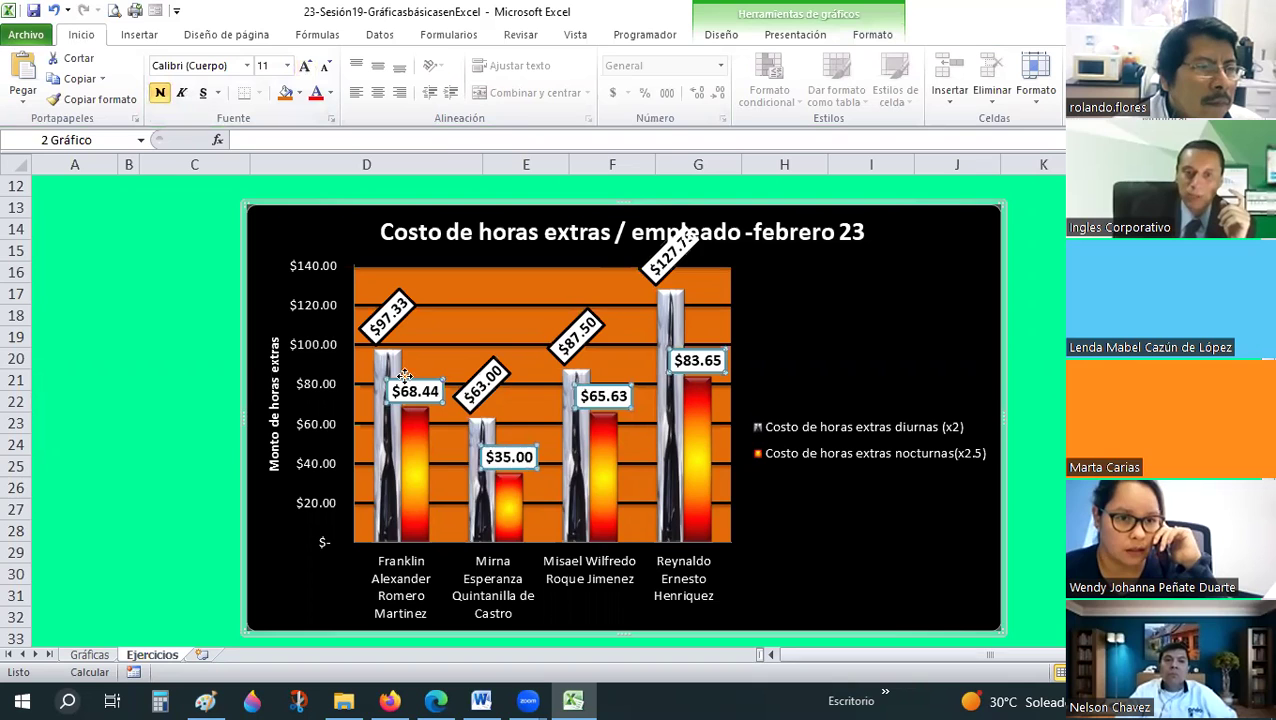
Set the nighttime labels' custom angle to -45° in Format Data Labels
right_click(427, 407)
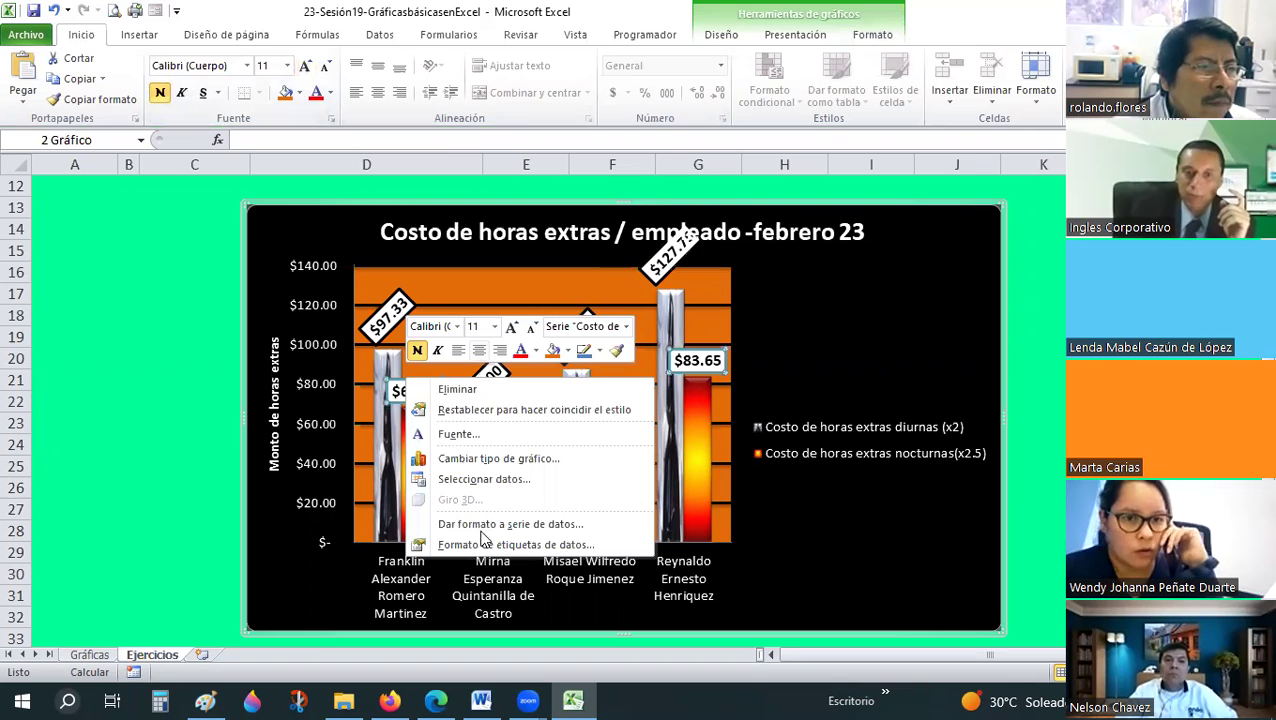
left_click(537, 544)
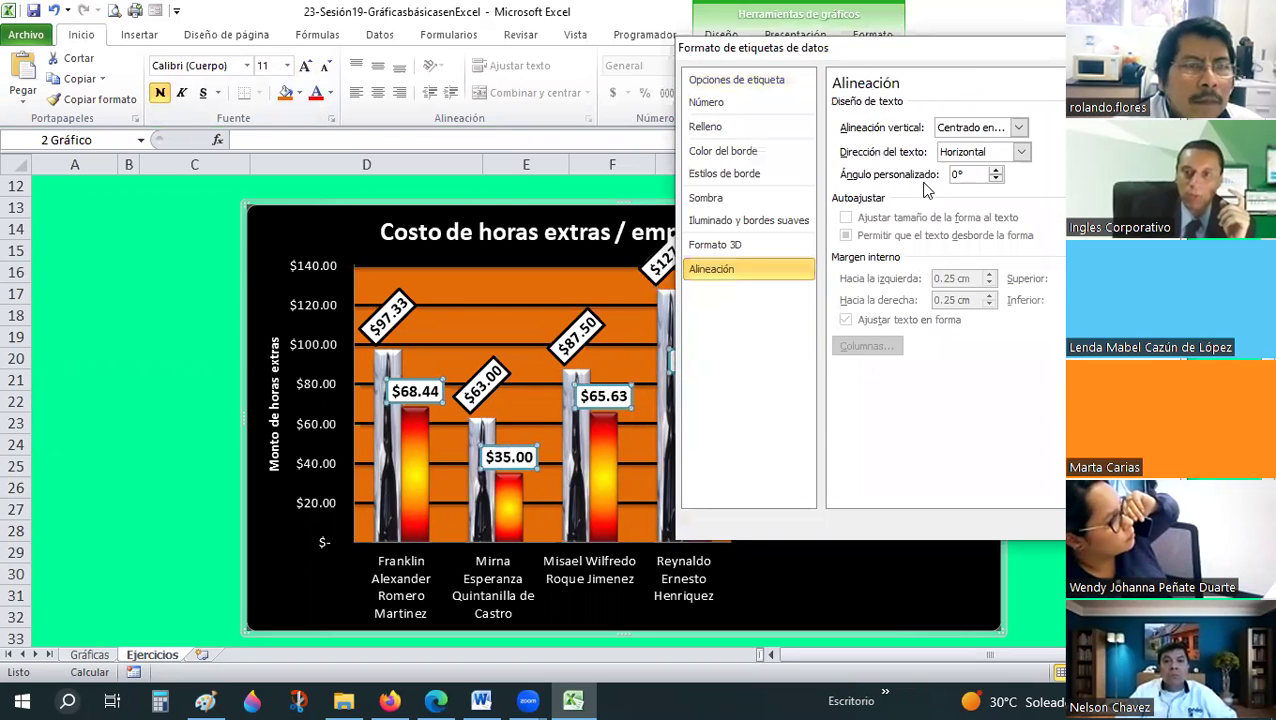
double_click(958, 174)
type("-45")
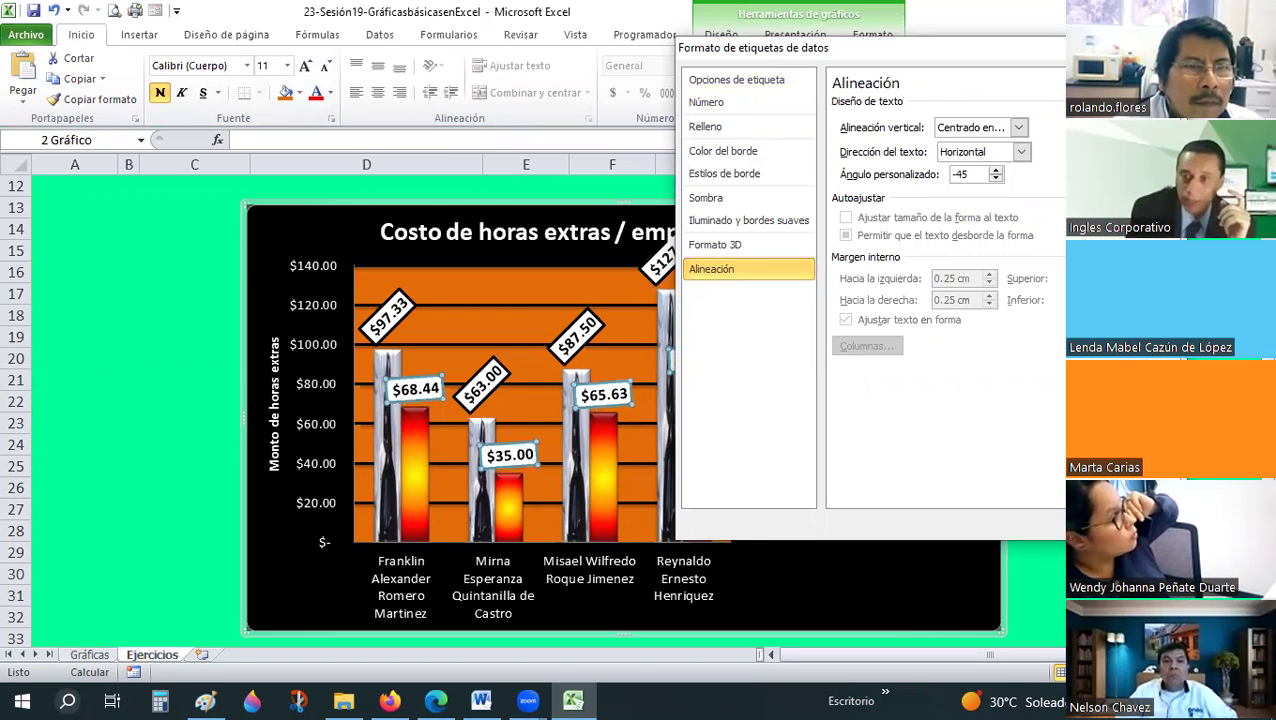
key("Return")
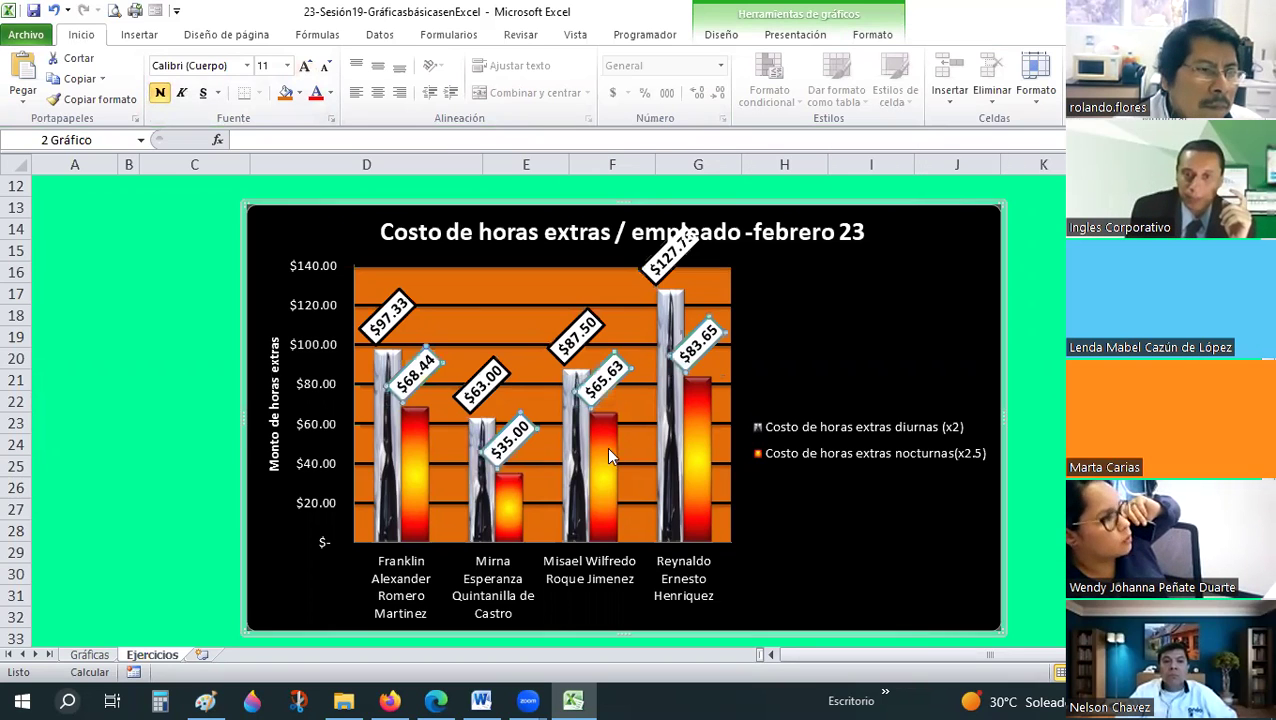
Add Minor primary horizontal and Minor primary vertical gridlines from the Layout Gridlines menu
left_click(738, 36)
left_click(795, 35)
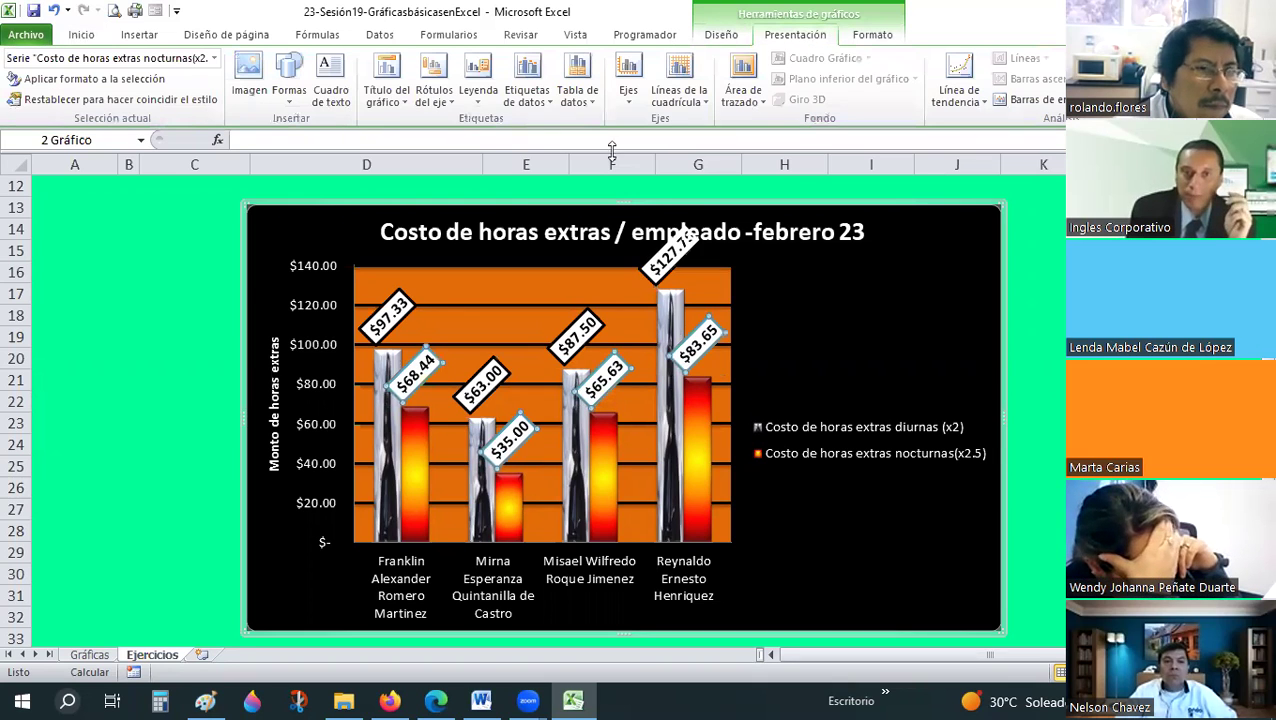
left_click(700, 98)
mouse_move(790, 122)
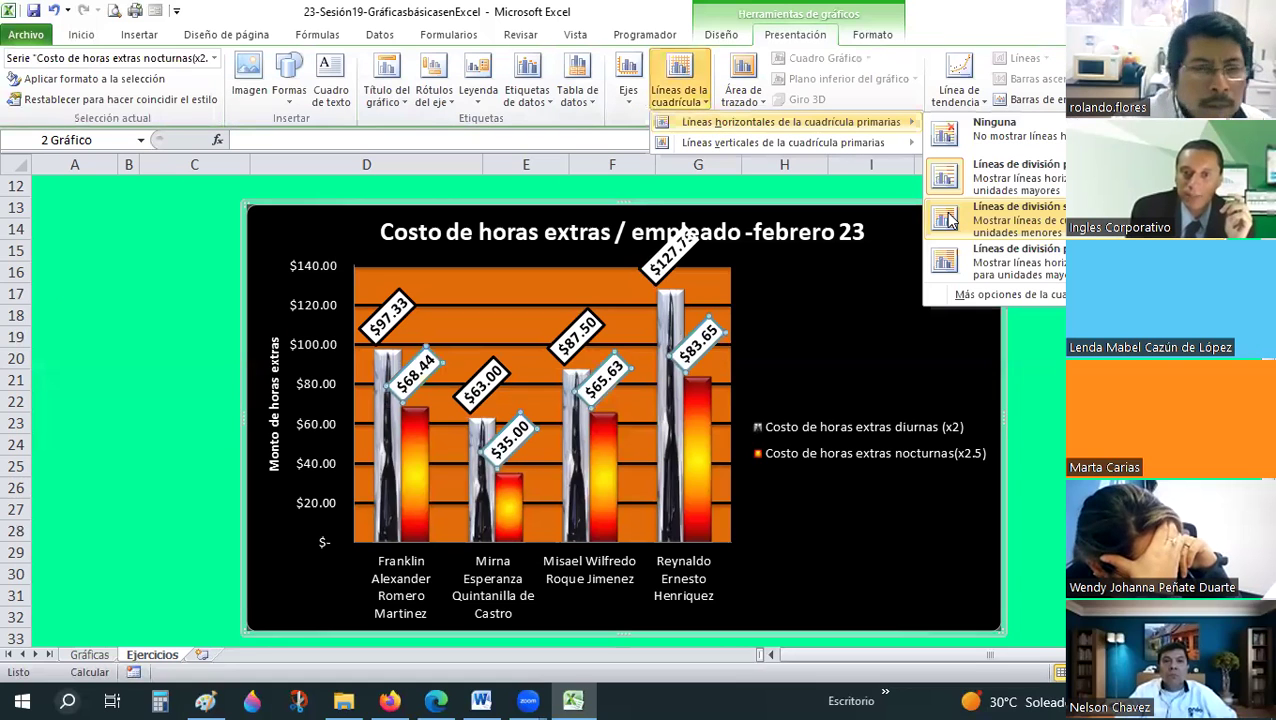
left_click(950, 222)
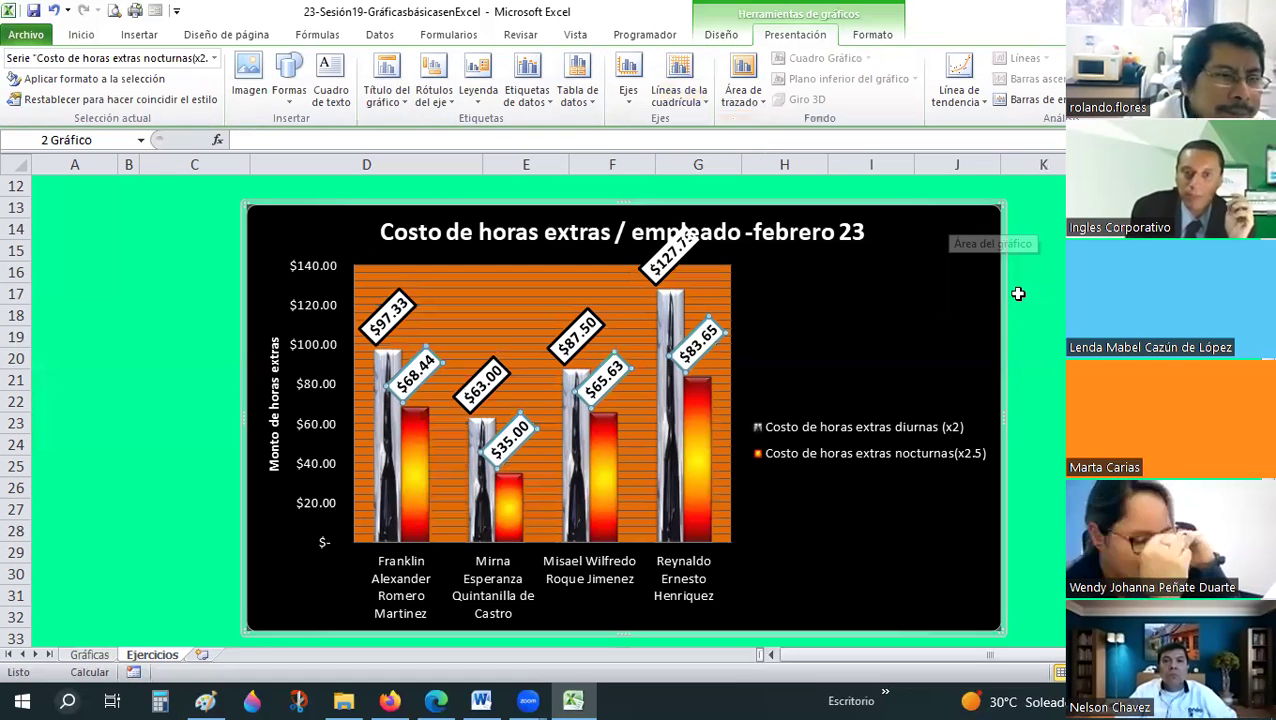
left_click(700, 98)
mouse_move(783, 142)
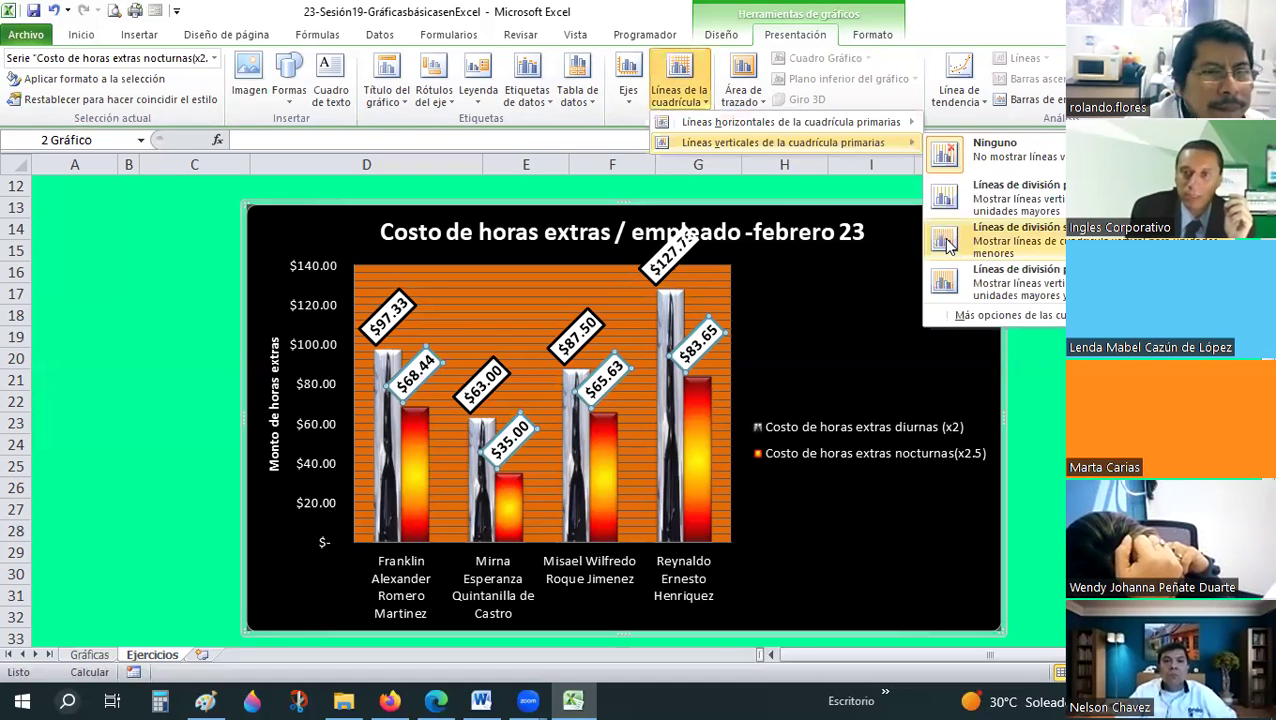
left_click(945, 241)
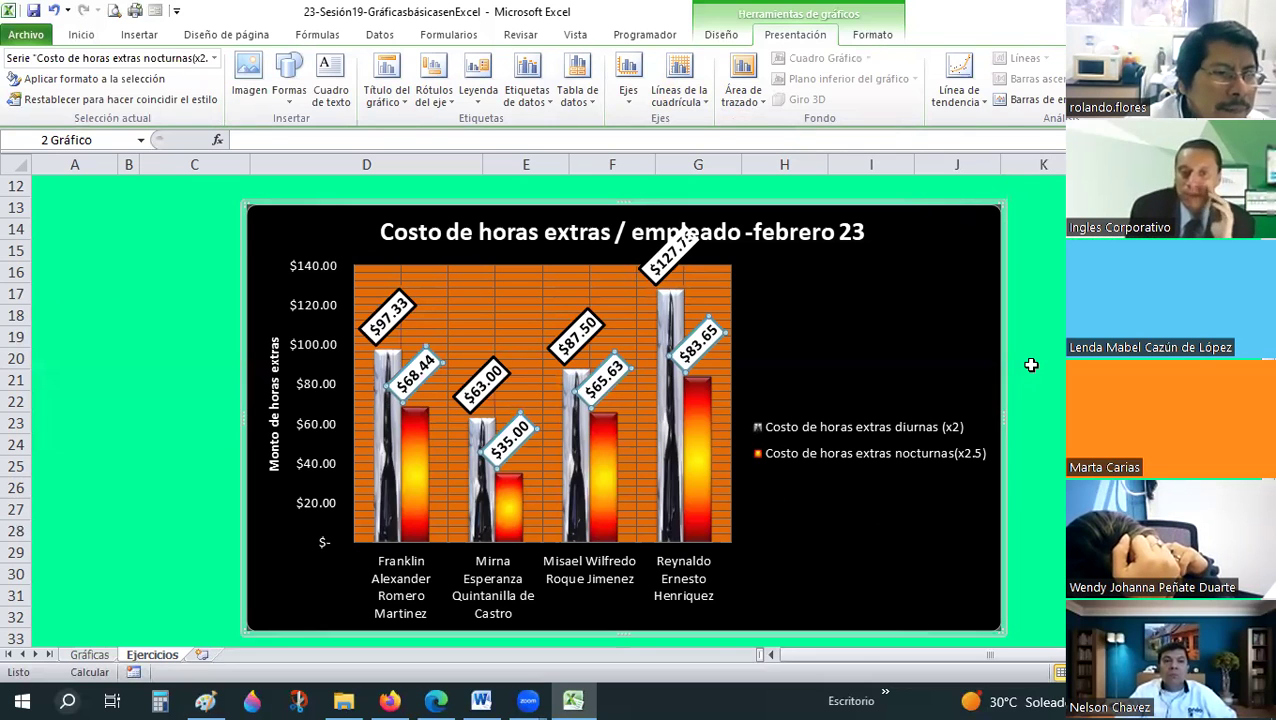
Select the chart and drag its corner to enlarge it down to row 38 and wider
scroll(1031, 365, "down", 1)
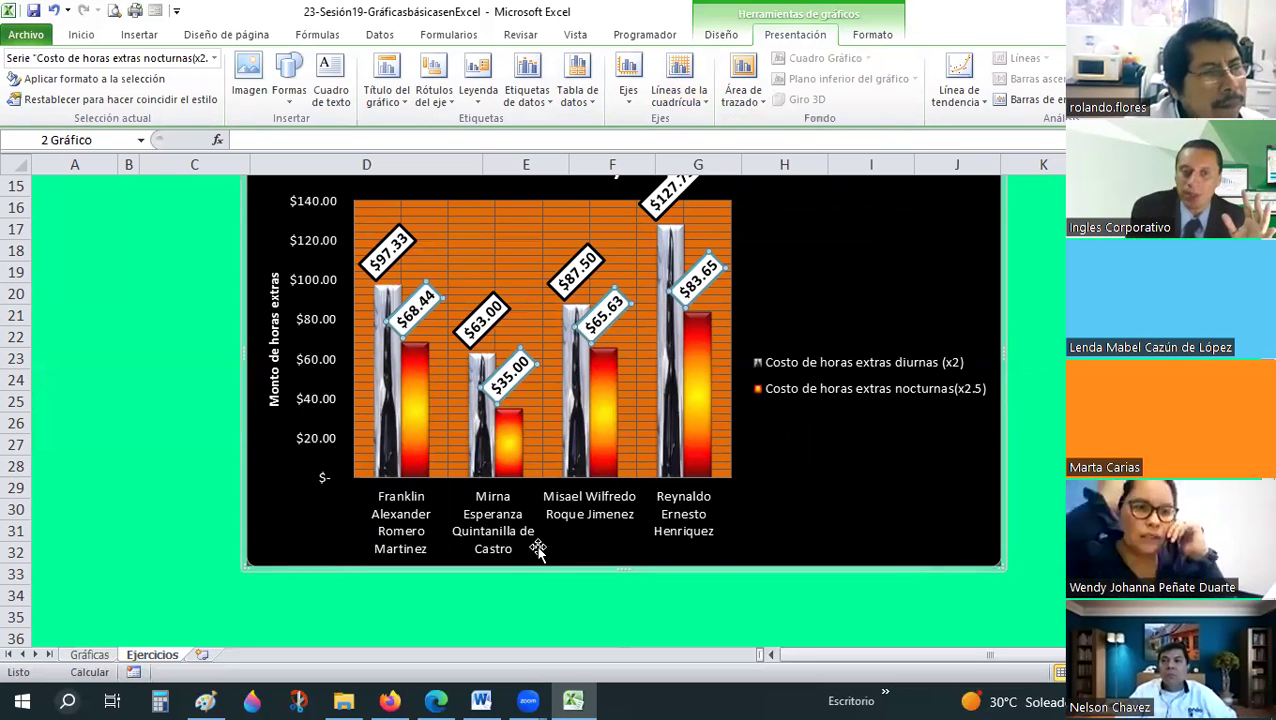
scroll(537, 540, "up", 2)
scroll(621, 453, "down", 1)
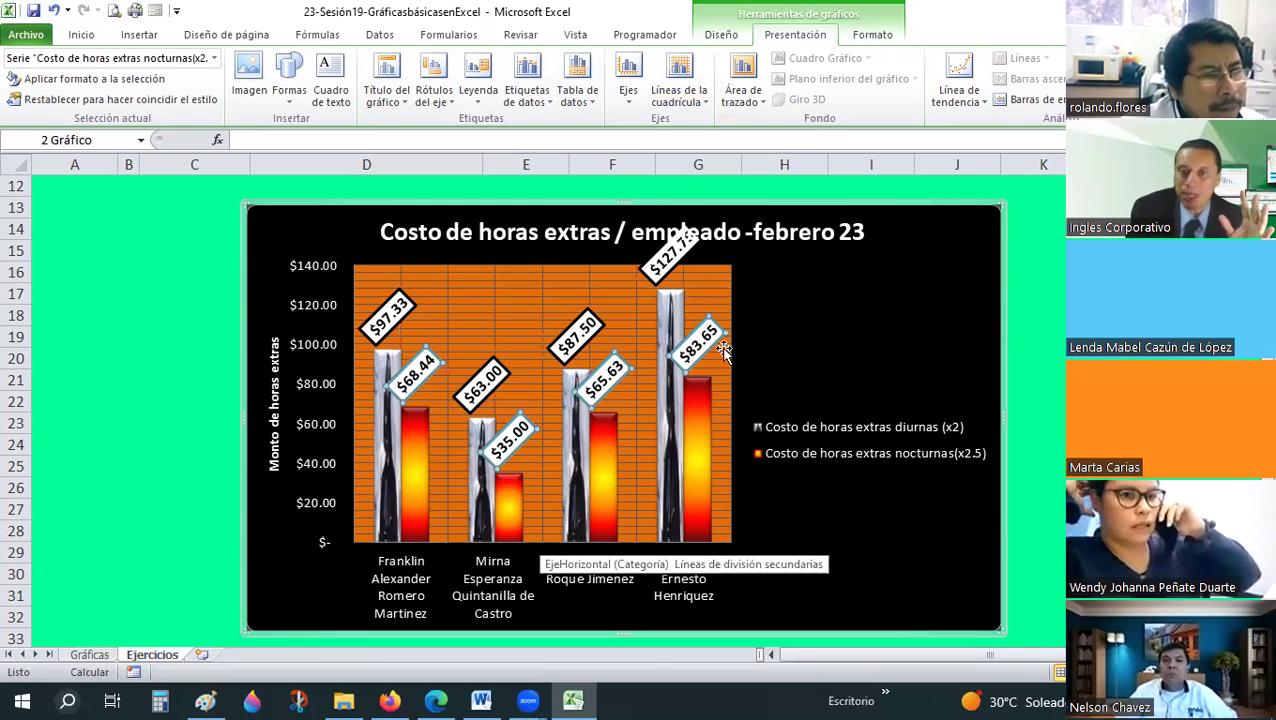
scroll(700, 500, "down", 2)
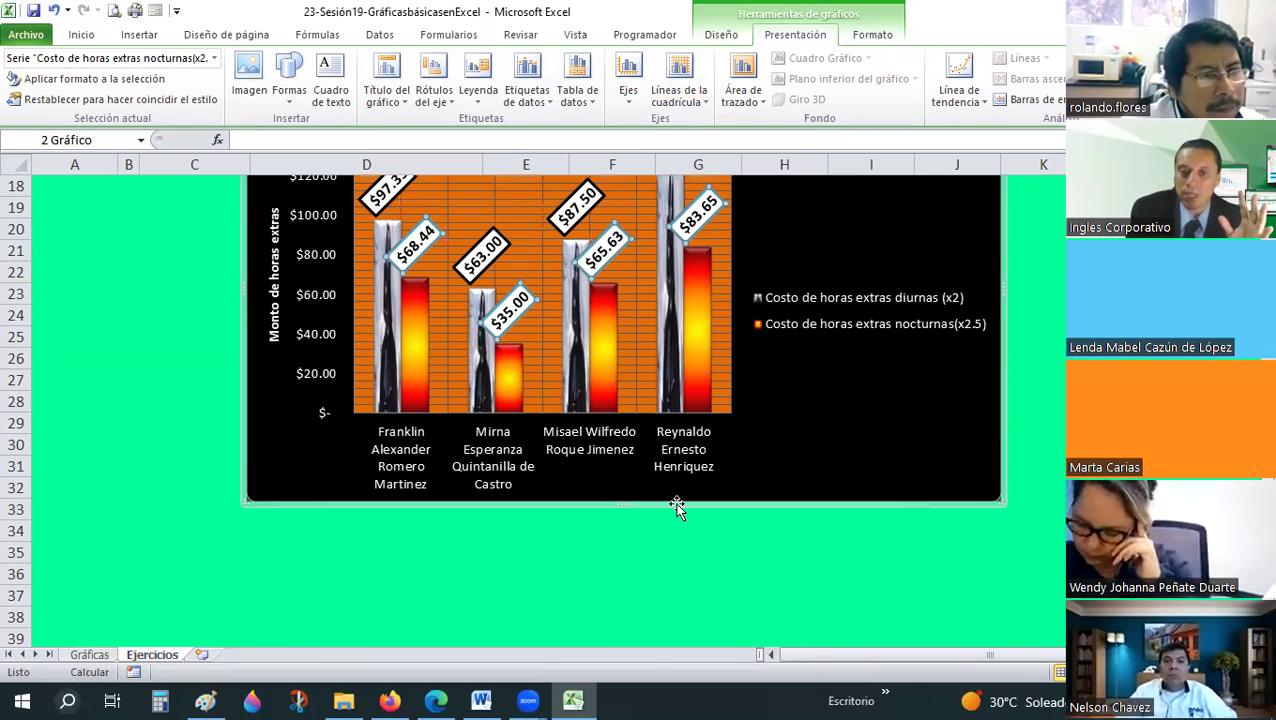
left_click(620, 509)
left_click_drag(624, 502, 618, 601)
scroll(1040, 503, "up", 2)
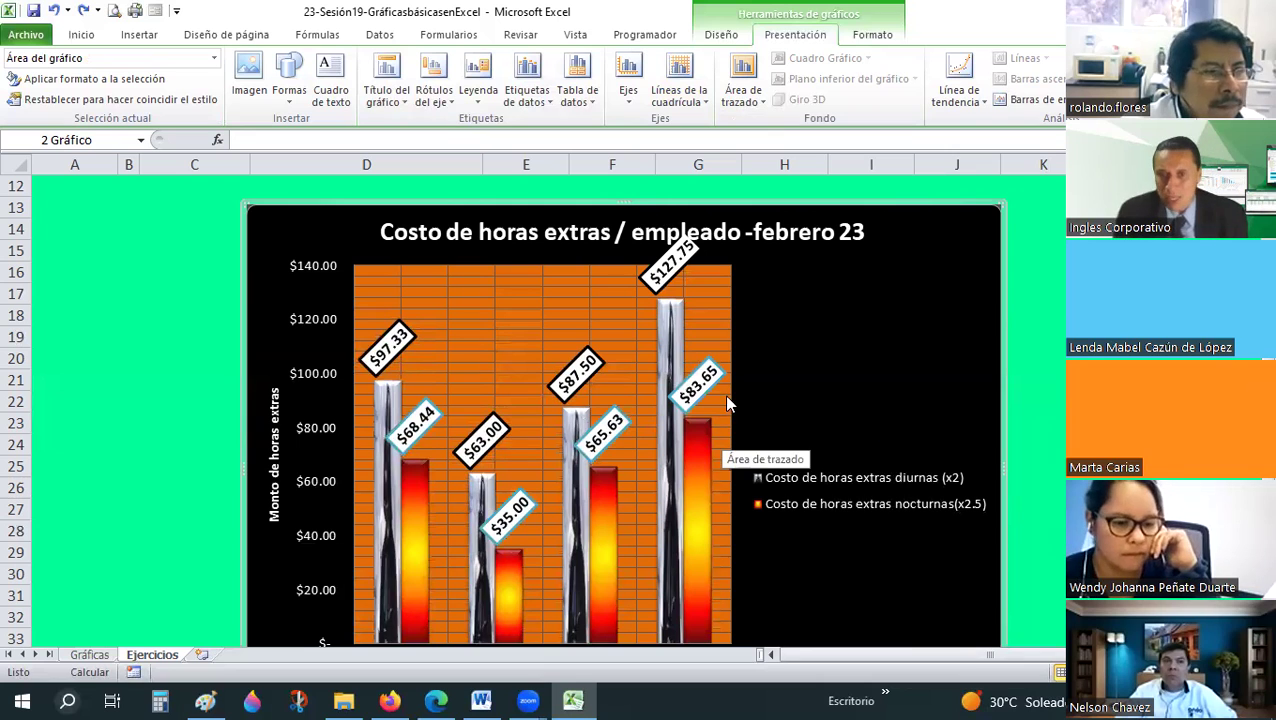
scroll(1014, 503, "down", 2)
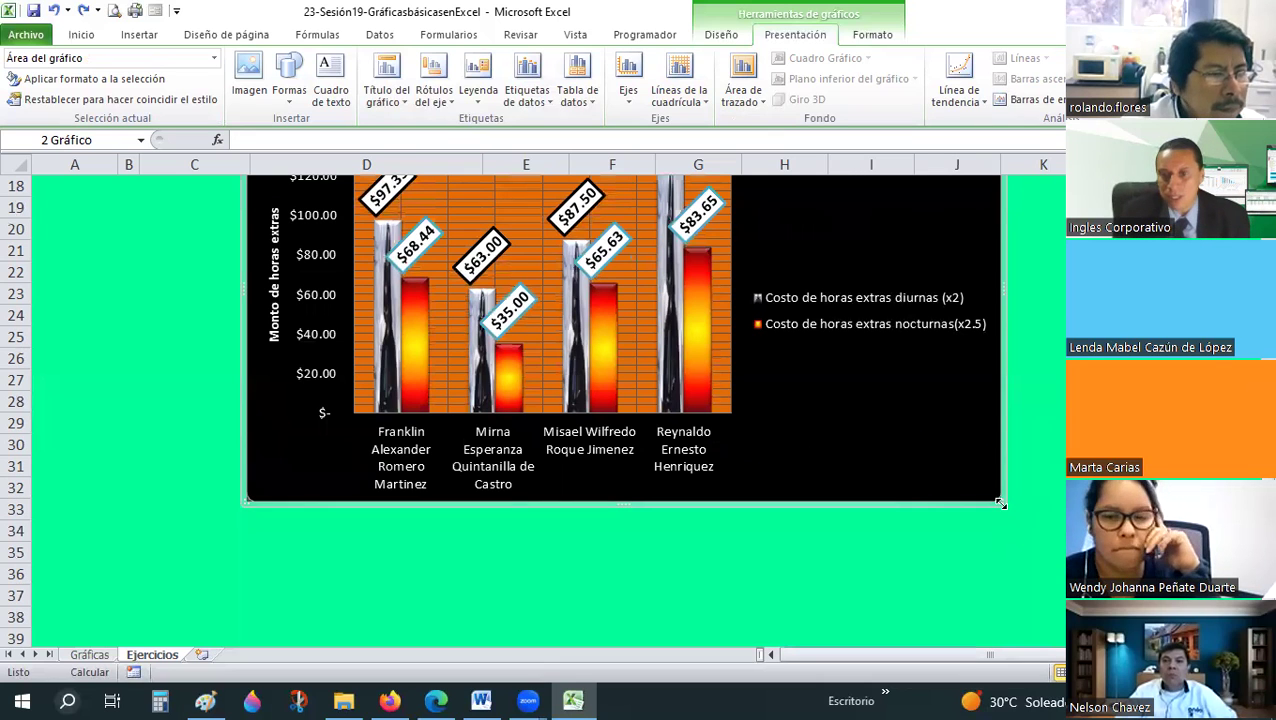
mouse_move(1053, 546)
left_mouse_down()
mouse_move(1110, 625)
mouse_move(1027, 503)
left_mouse_up()
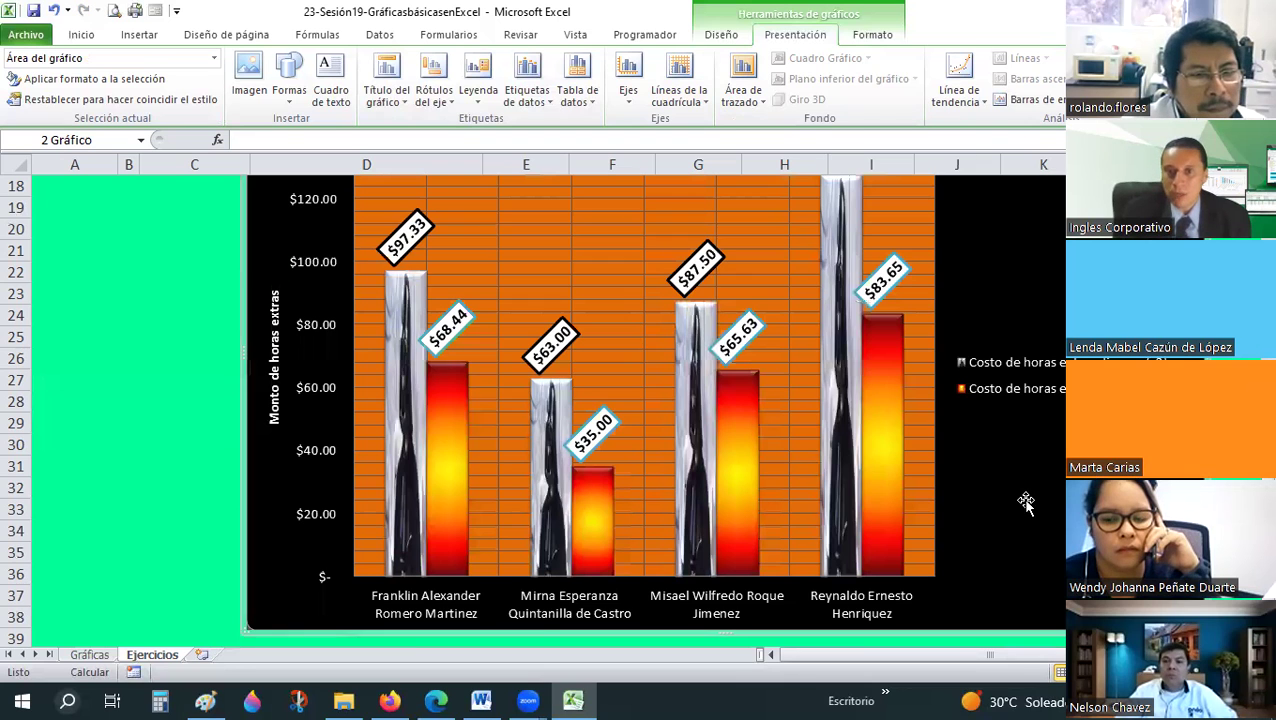
Stretch the chart's bottom edge further down, then select the daytime overtime cost series
scroll(1026, 503, "up", 2)
scroll(1026, 503, "down", 1)
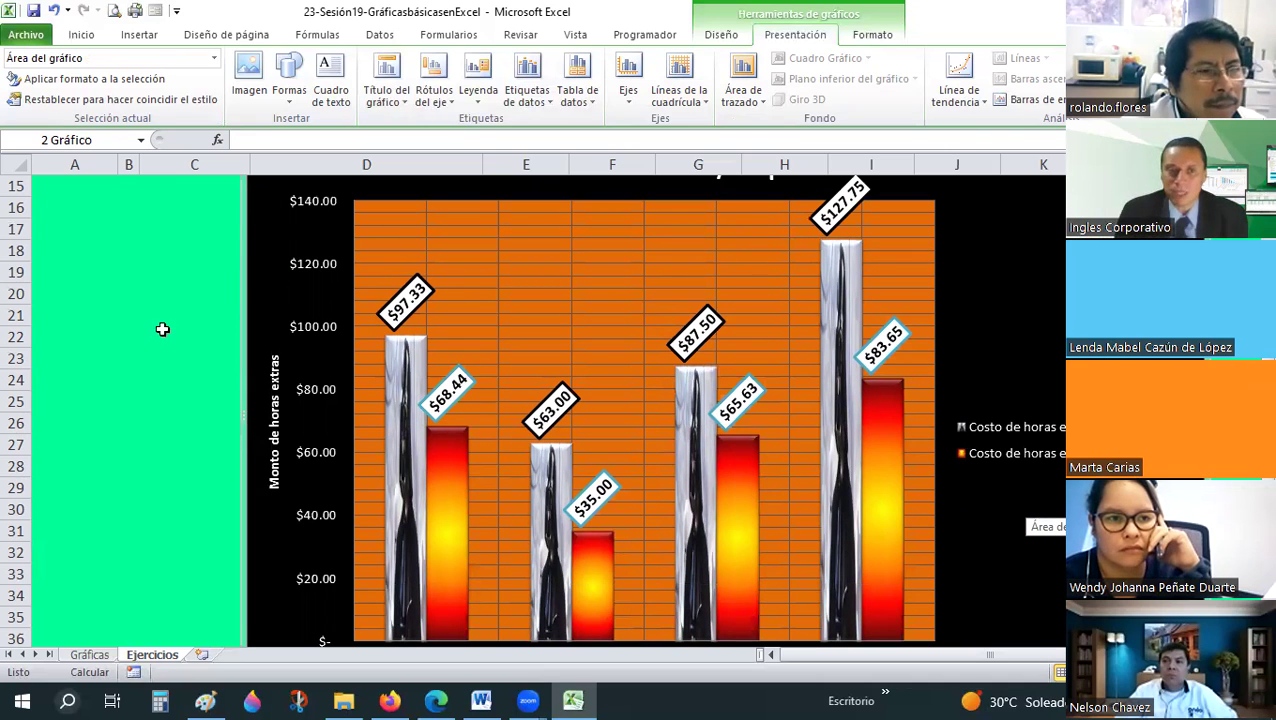
scroll(341, 302, "up", 1)
scroll(341, 302, "down", 5)
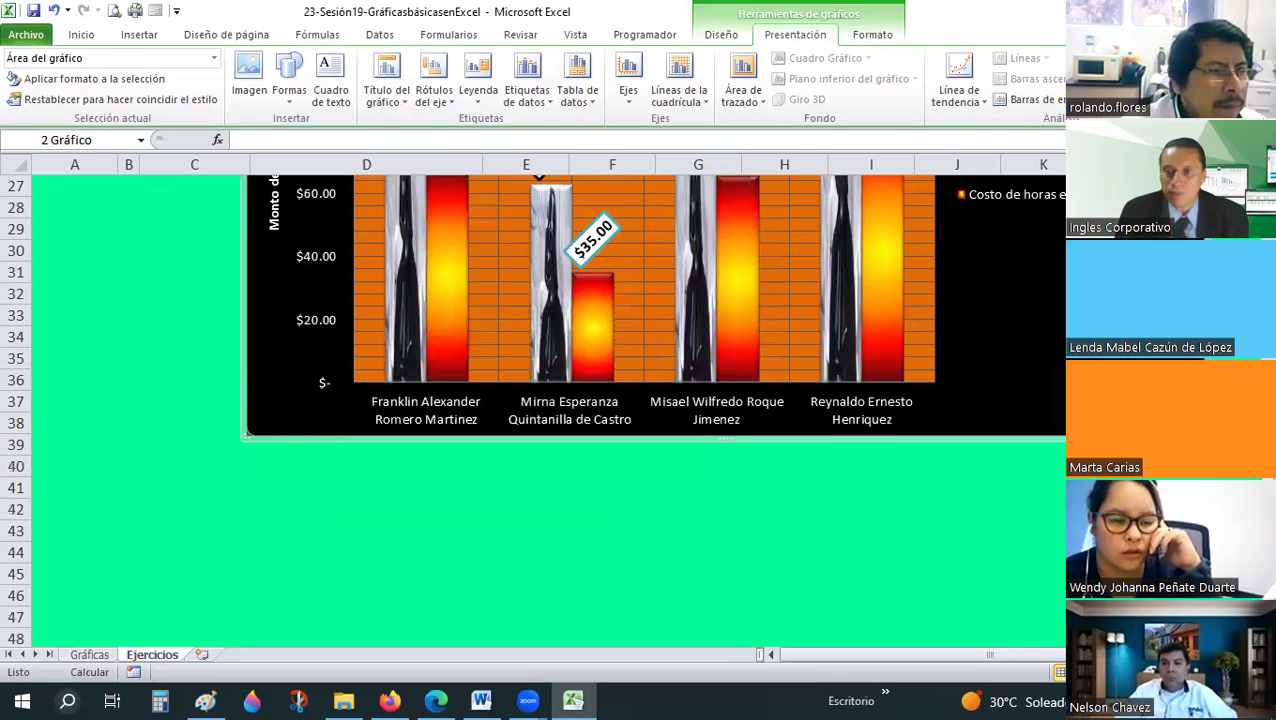
left_click_drag(727, 437, 727, 508)
scroll(650, 400, "up", 2)
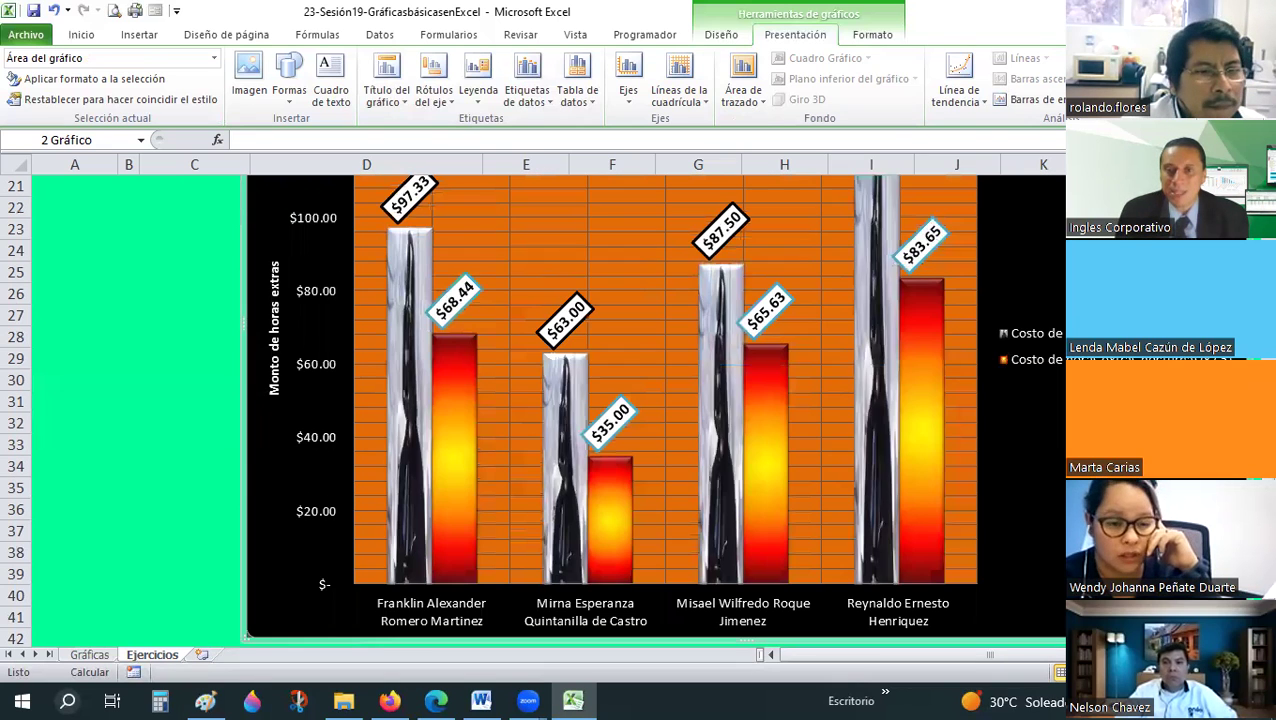
scroll(650, 400, "up", 3)
key("Down")
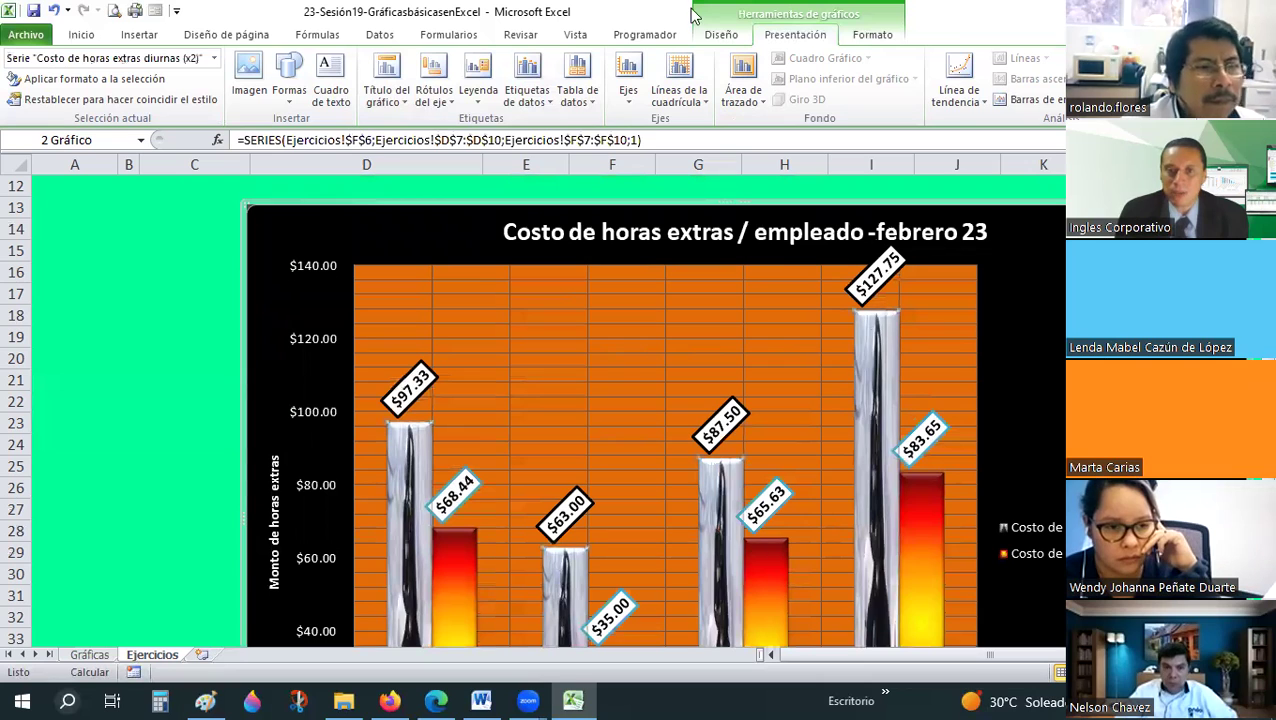
Fill the daytime bars with the '9. Auto evaluaciones' check-mark picture via Shape Fill > Picture
left_click(866, 35)
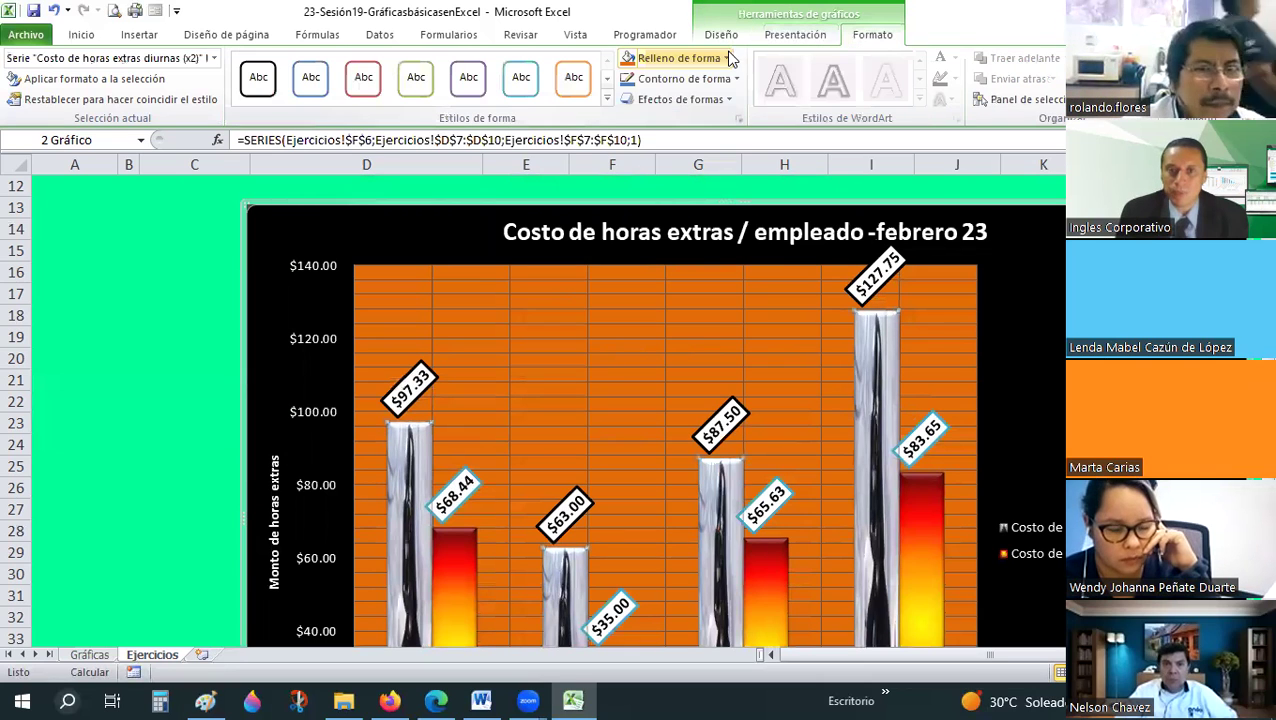
left_click(684, 313)
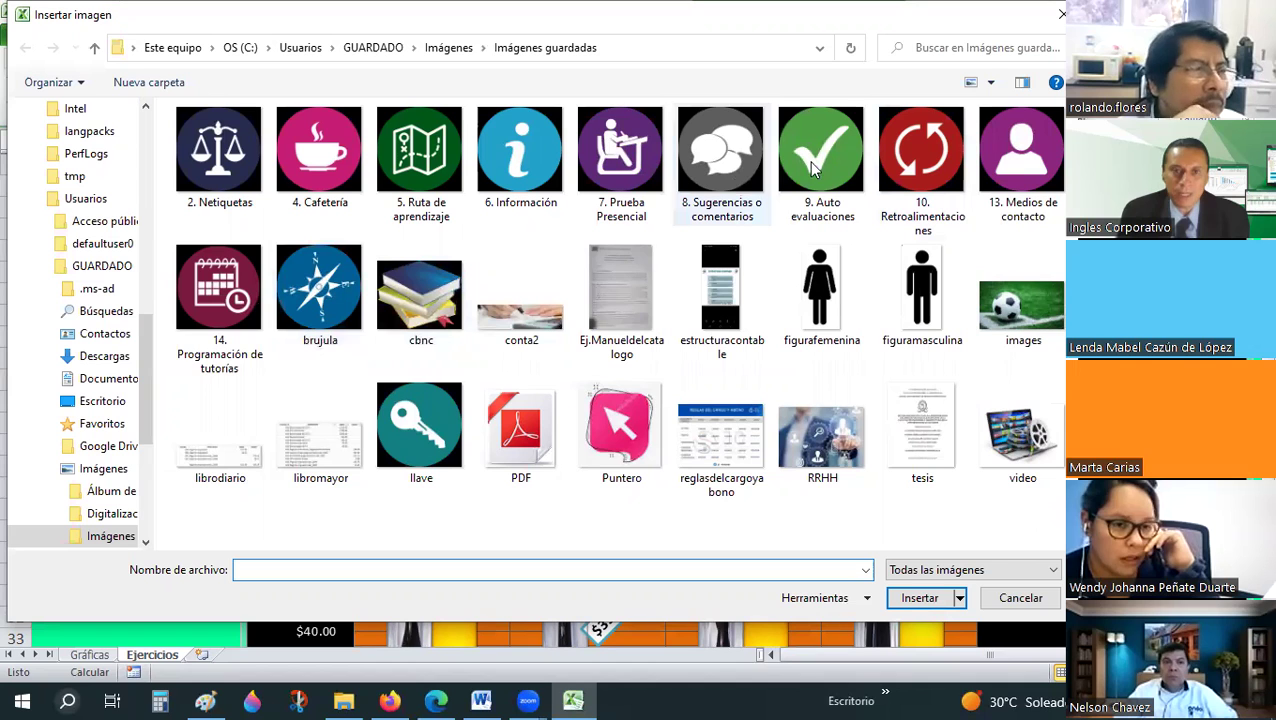
left_click(812, 170)
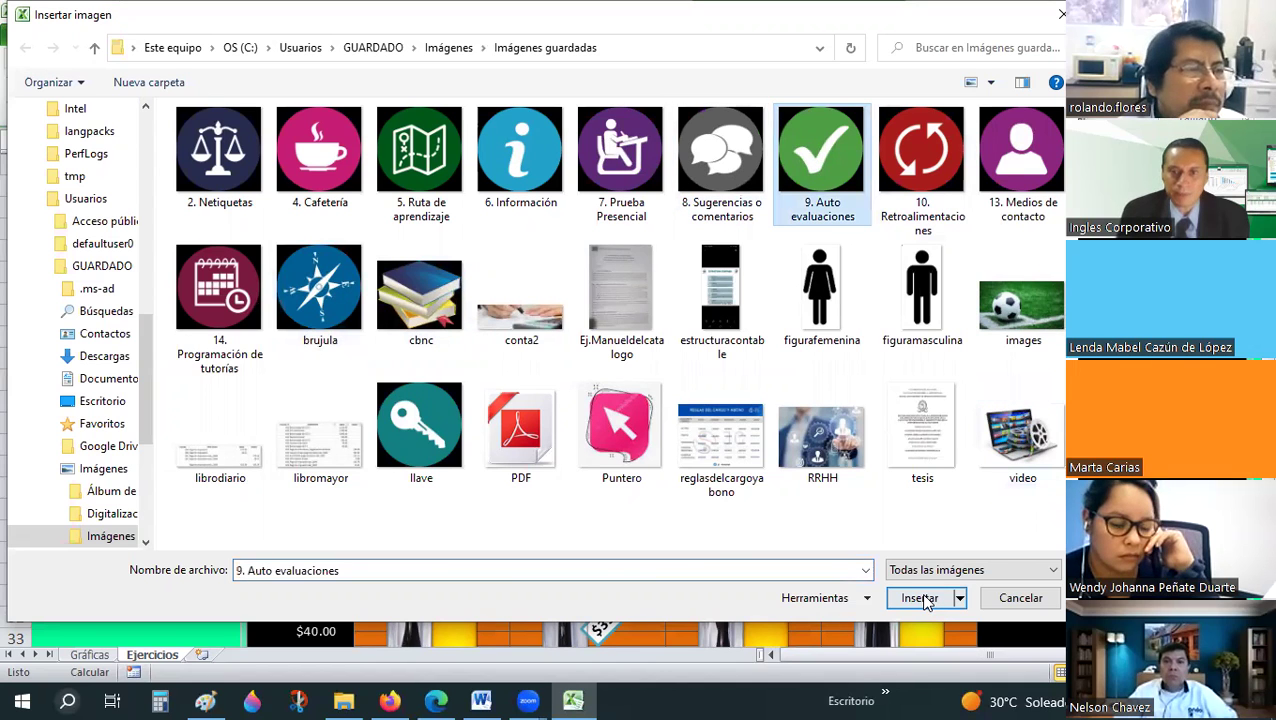
key("Return")
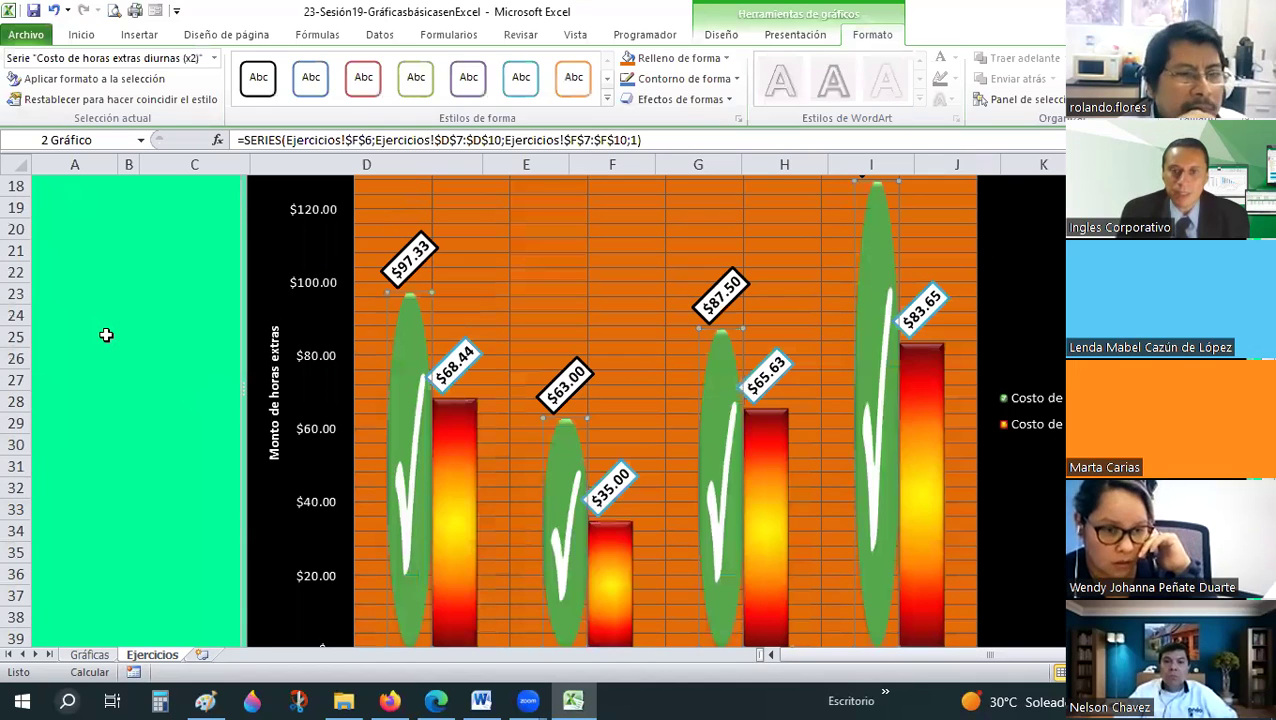
left_click(106, 335)
scroll(483, 326, "down", 1)
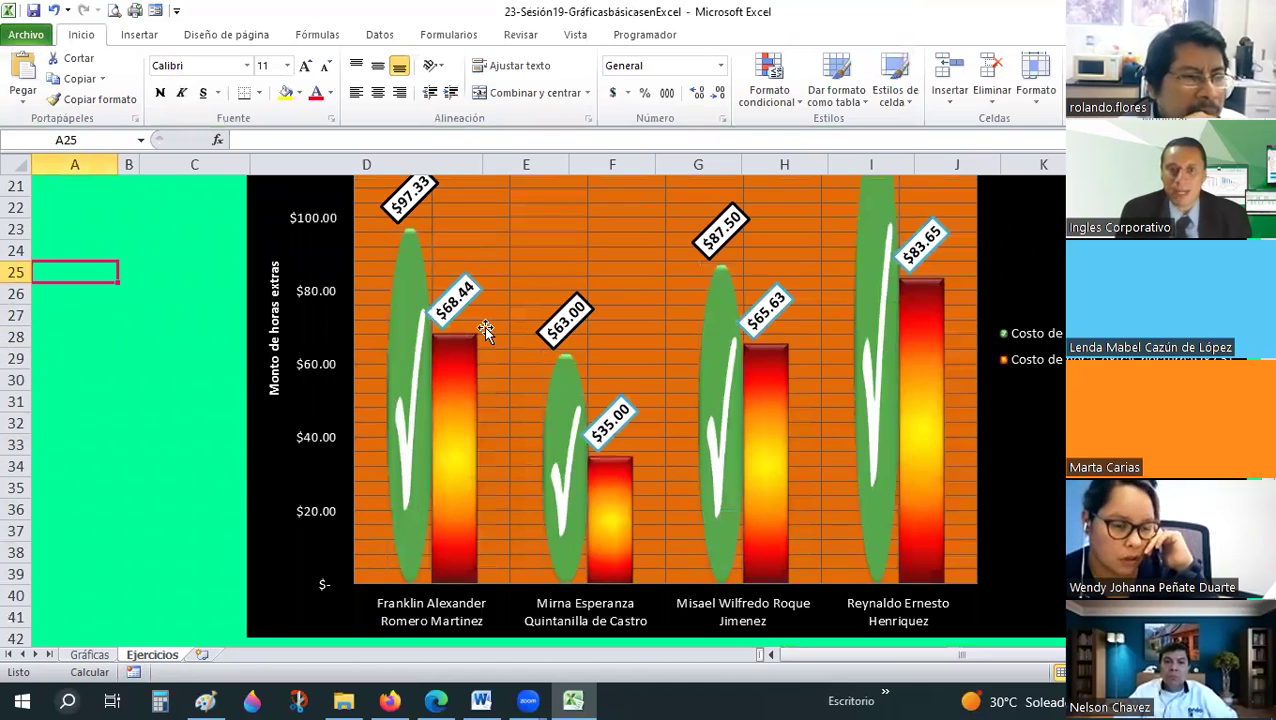
scroll(486, 335, "down", 1, "ctrl")
scroll(486, 335, "up", 2)
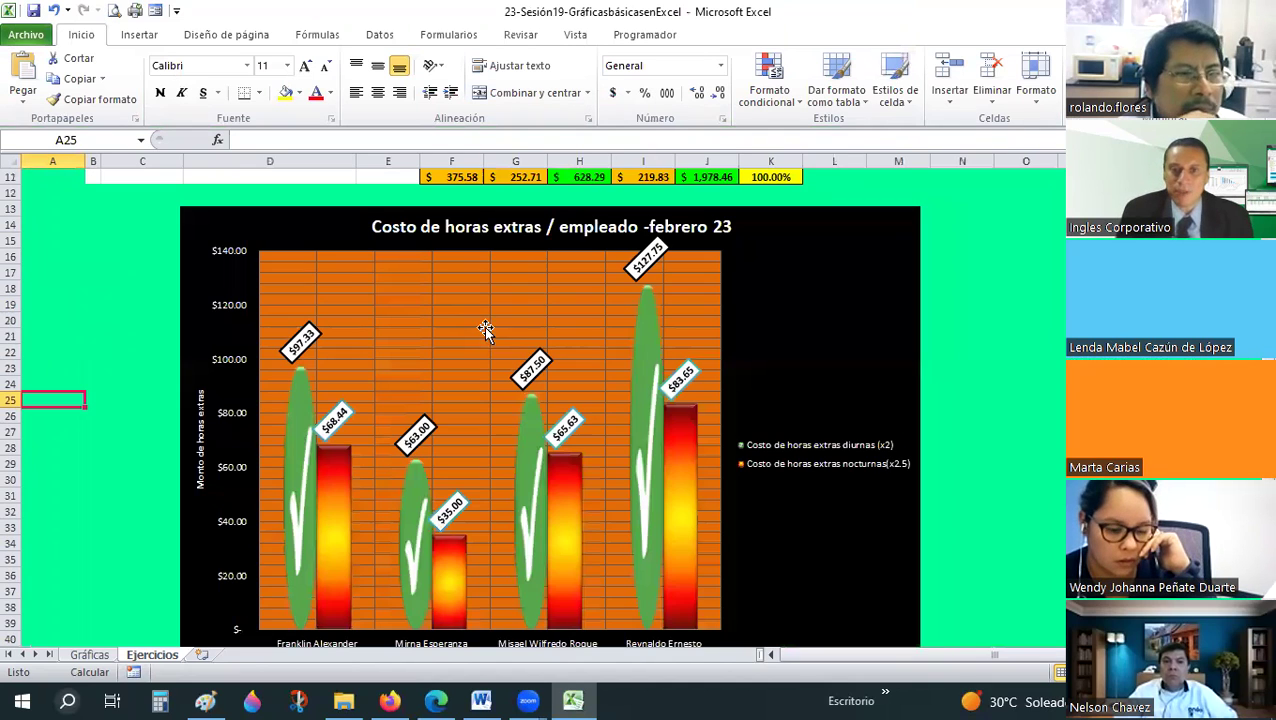
scroll(685, 558, "up", 1)
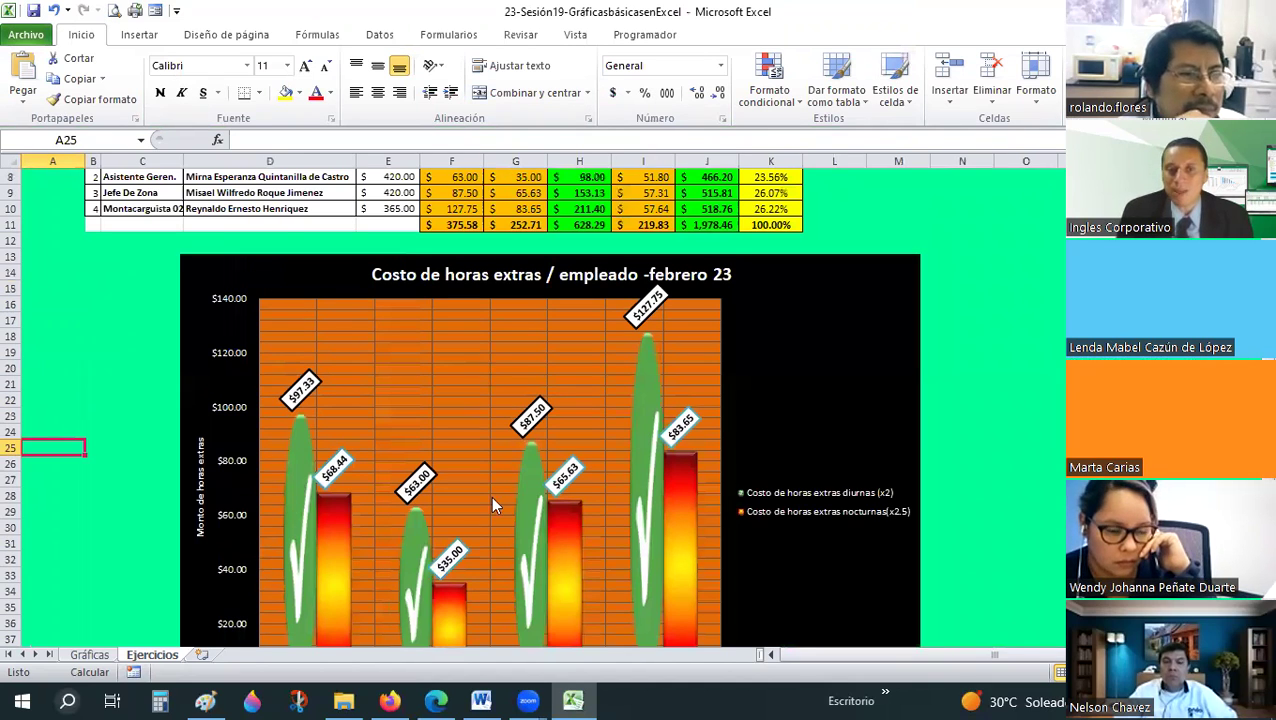
scroll(749, 473, "up", 2)
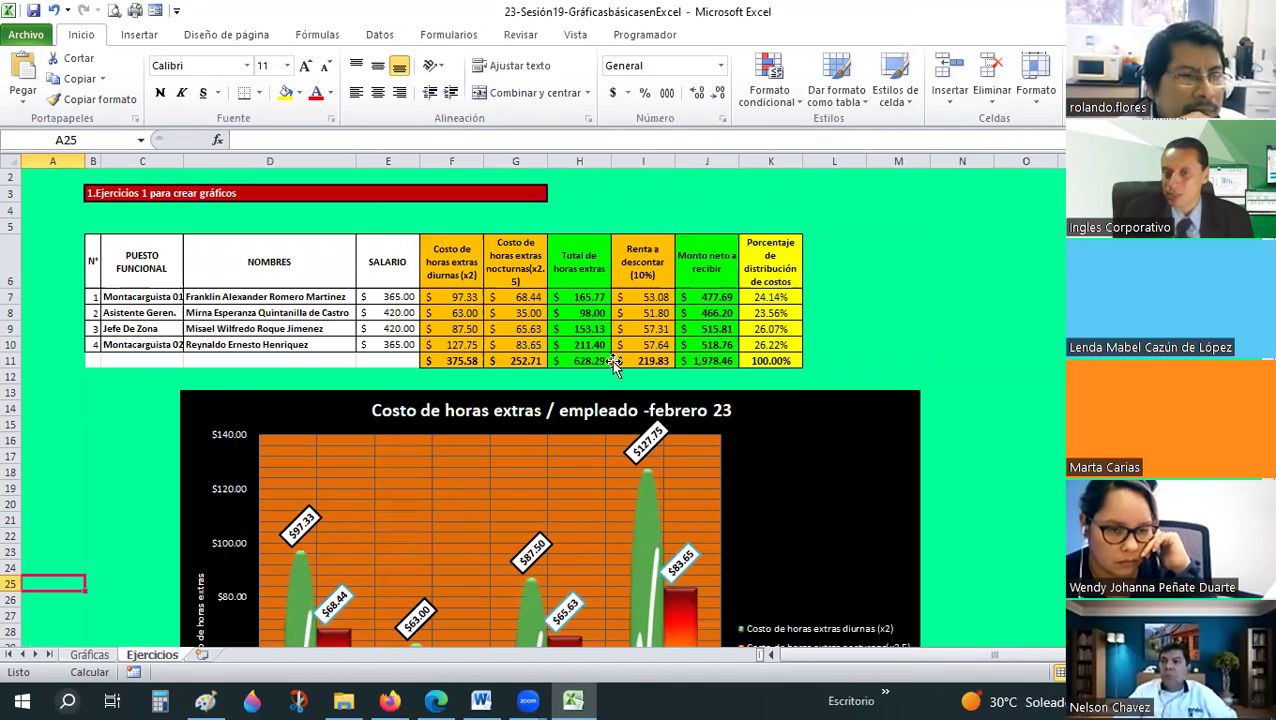
scroll(1042, 368, "down", 3)
left_click(1042, 368)
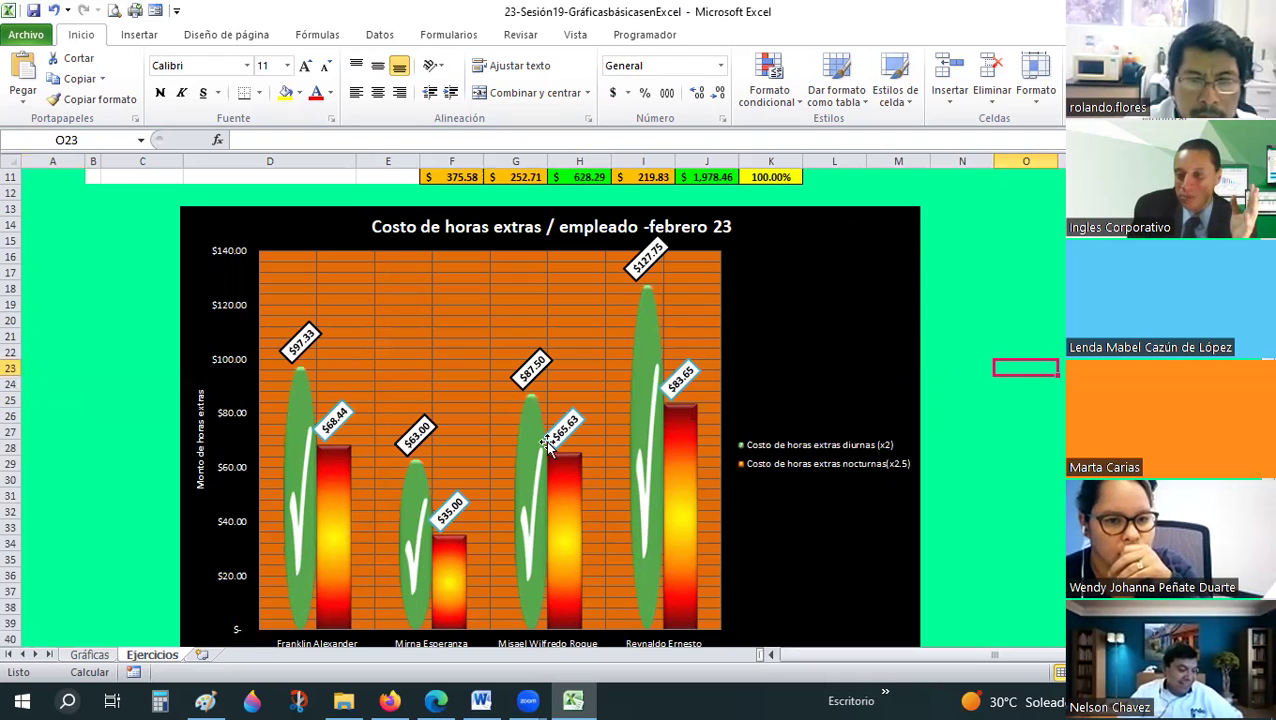
left_click(192, 265)
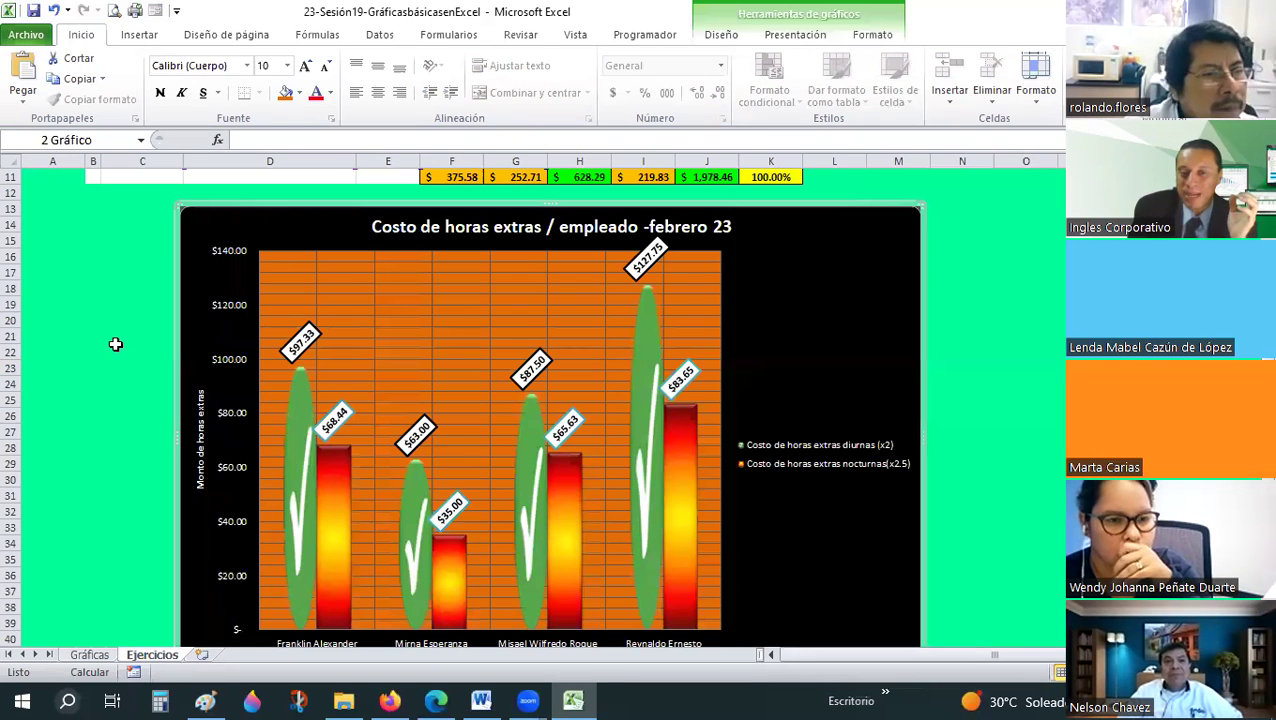
scroll(114, 346, "down", 1)
scroll(114, 346, "up", 5)
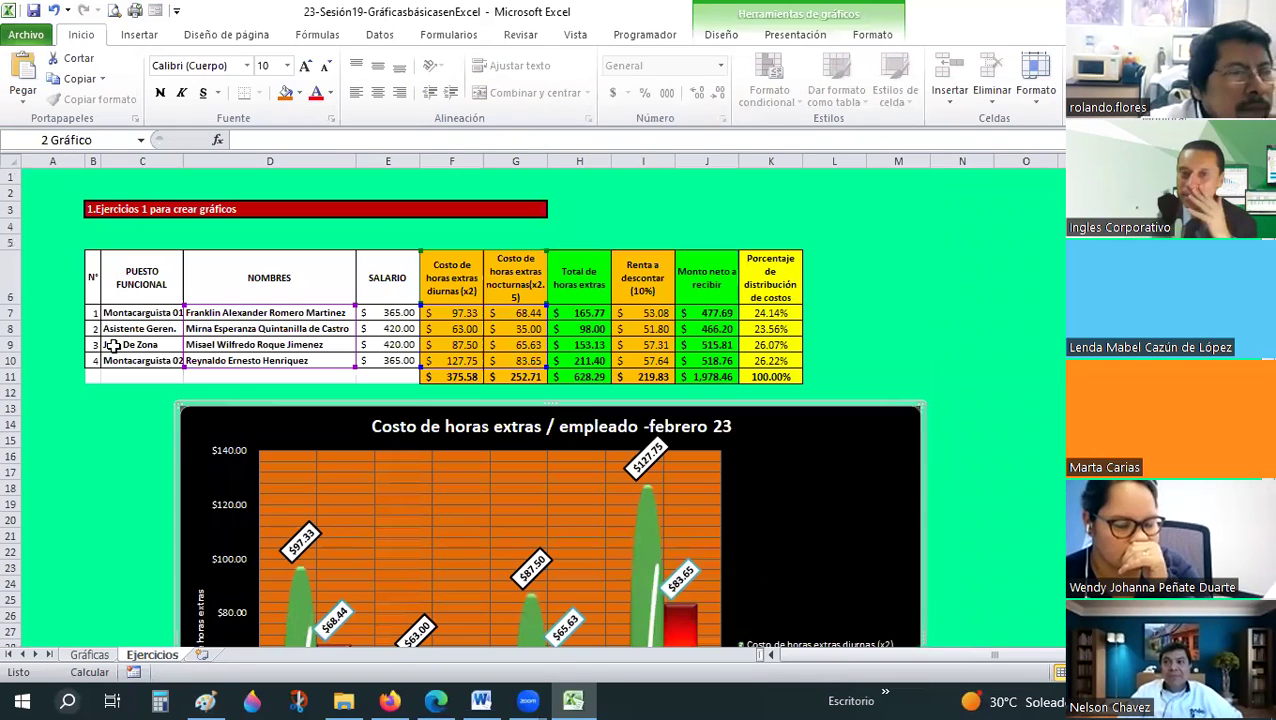
scroll(114, 346, "down", 3)
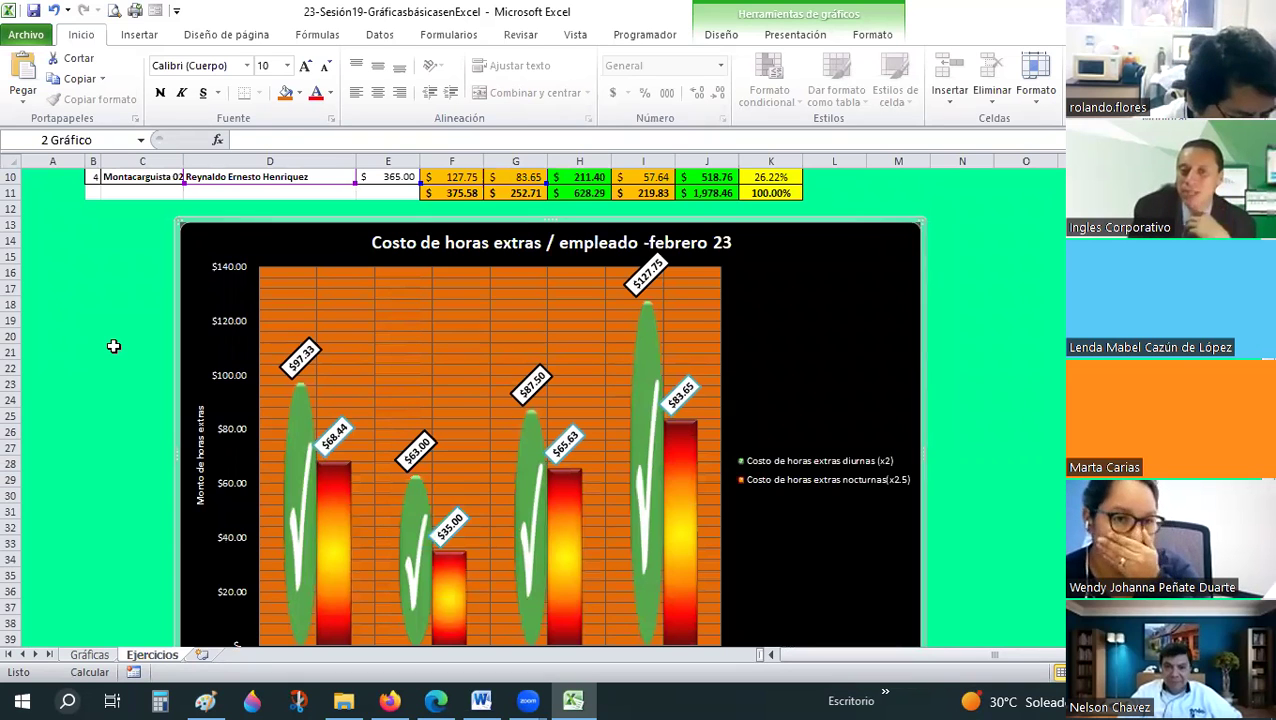
scroll(114, 346, "down", 1)
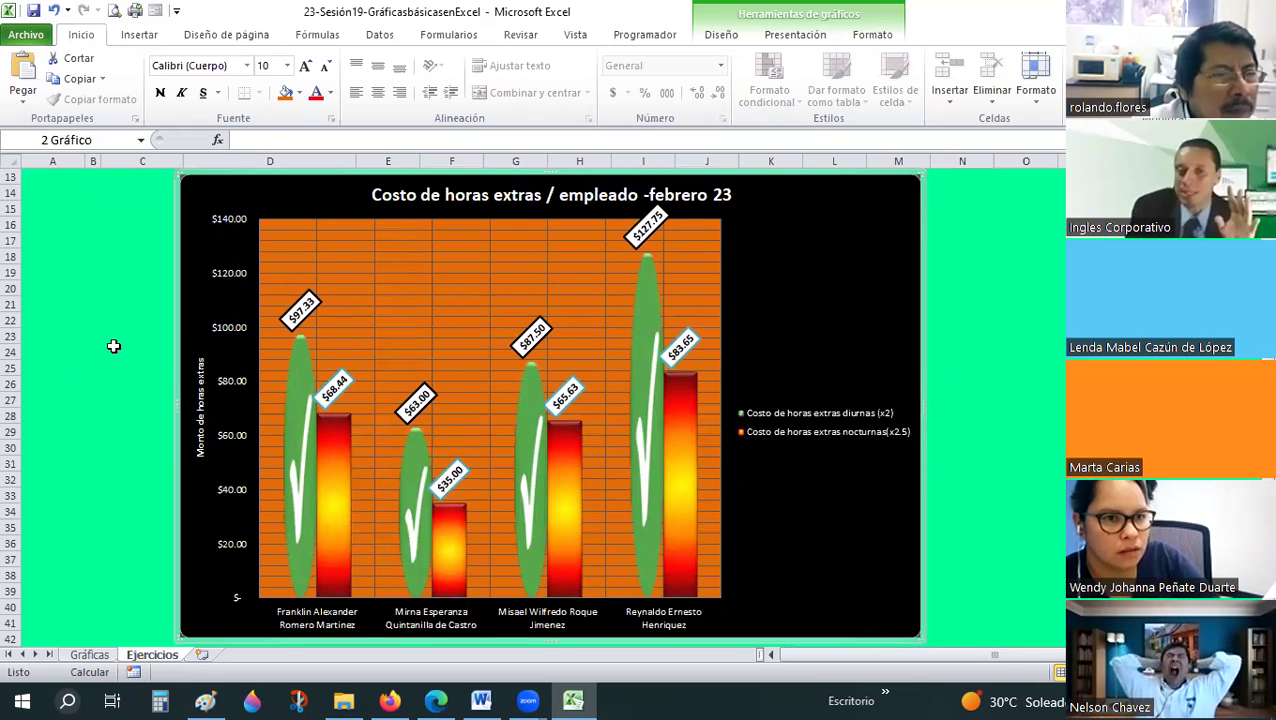
scroll(453, 307, "up", 4)
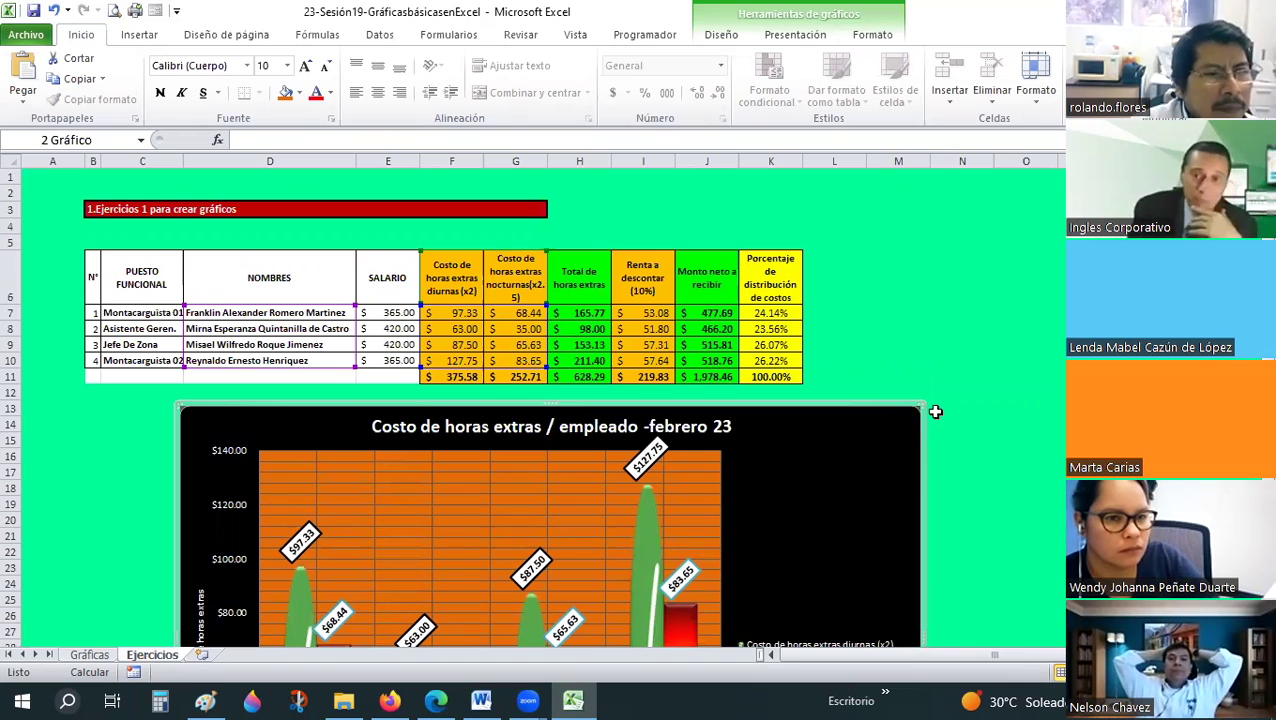
key("Escape")
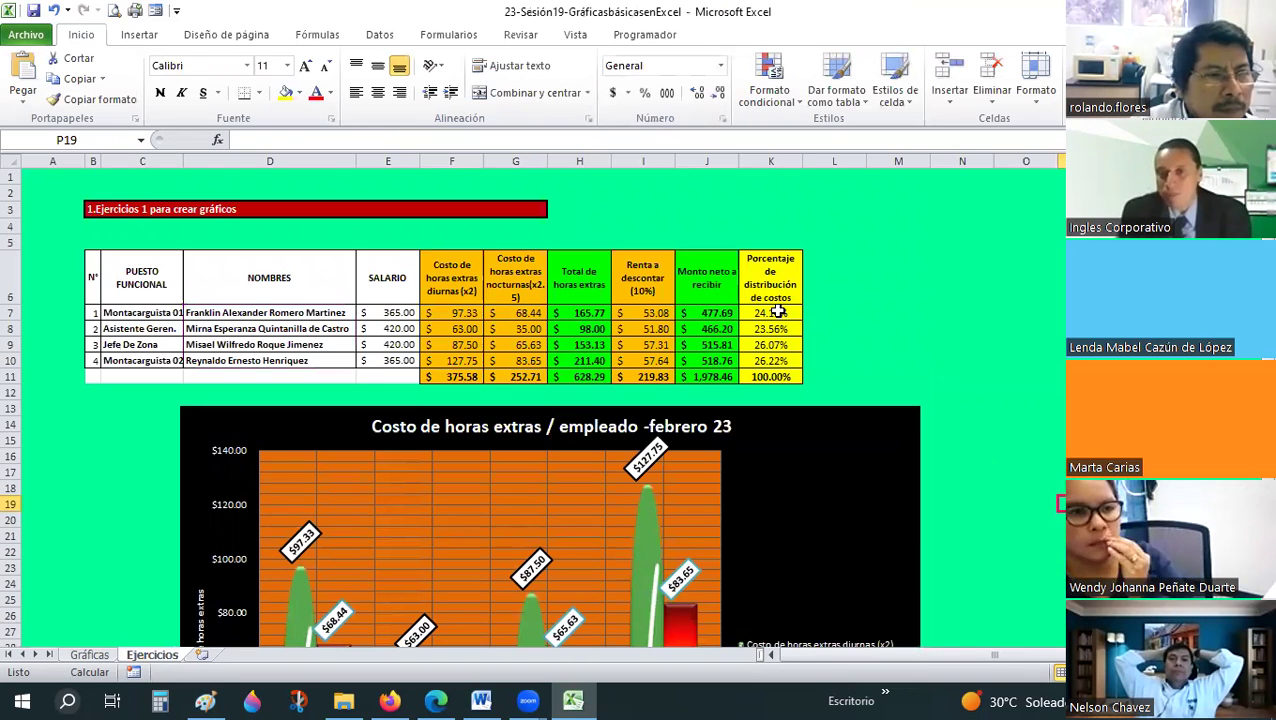
Insert an exploded 3D pie chart from percentages K7:K10 with employee names D7:D10
left_click_drag(778, 312, 780, 360)
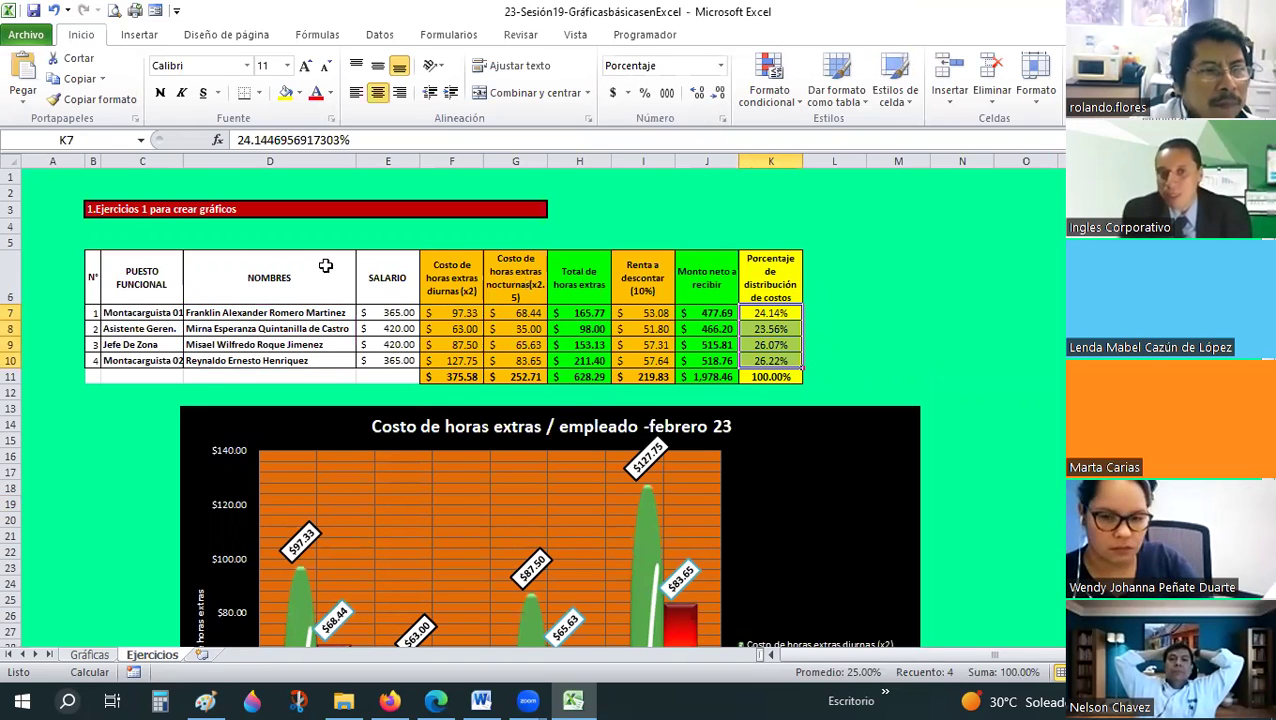
left_click_drag(287, 312, 287, 360)
left_click(139, 34)
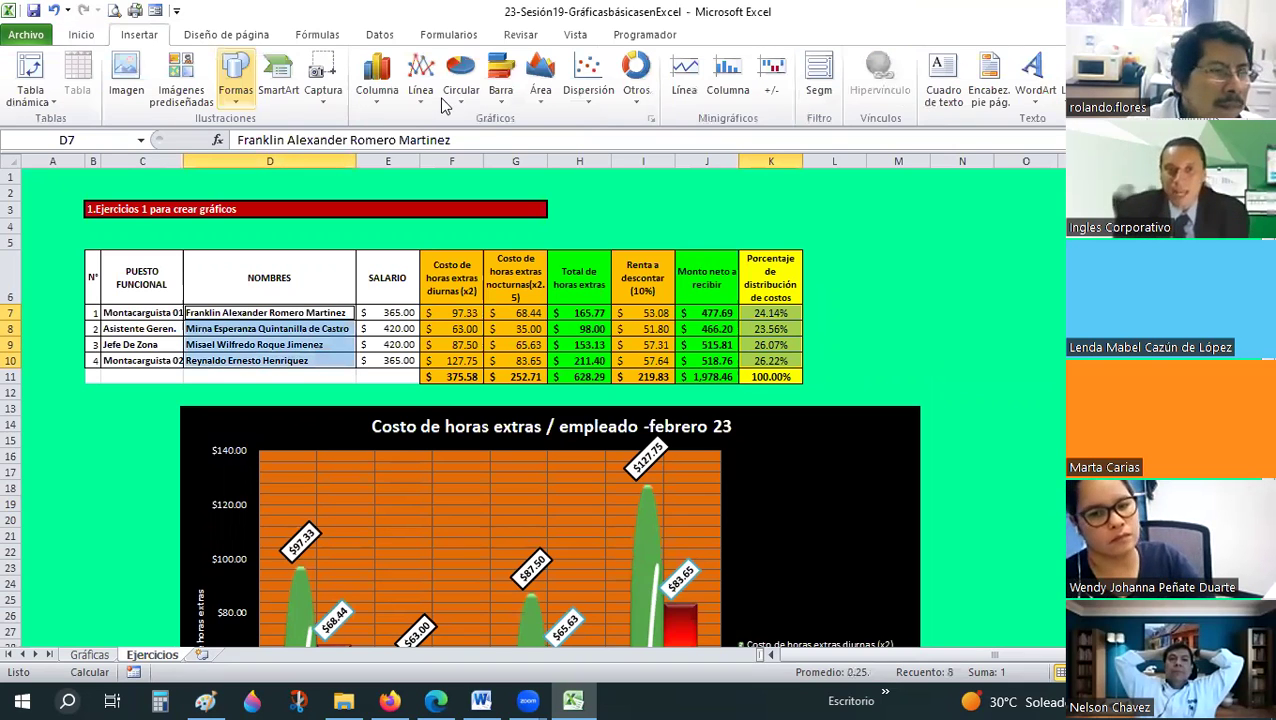
left_click(460, 80)
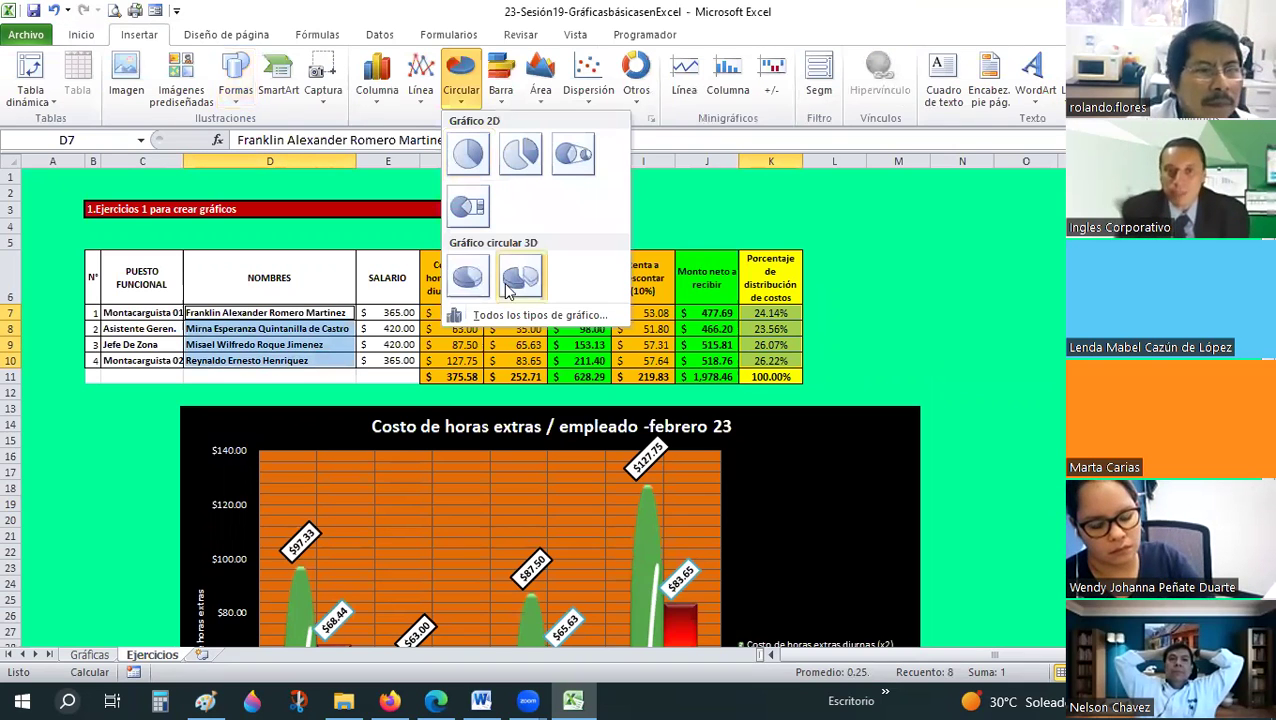
left_click(467, 280)
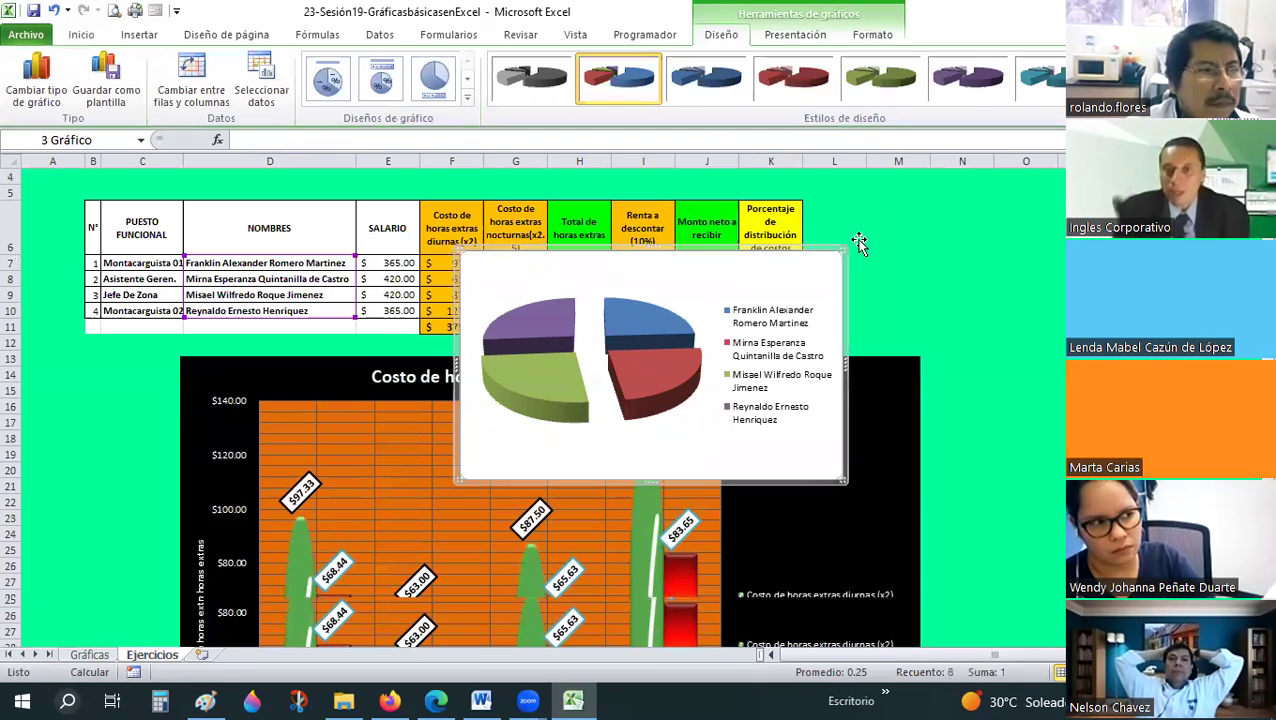
Move the pie chart to the right of the column chart
scroll(843, 198, "down", 3)
left_click_drag(843, 198, 1202, 294)
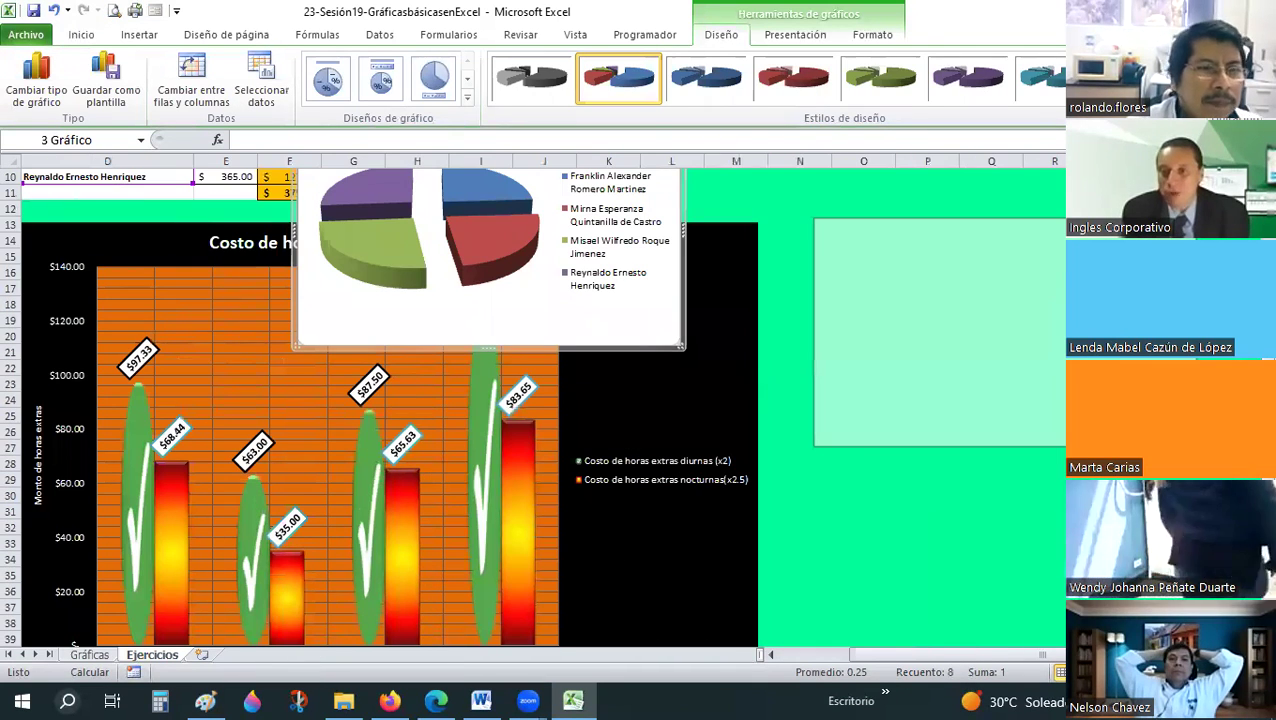
mouse_move(807, 457)
left_mouse_down()
mouse_move(830, 356)
mouse_move(1144, 596)
left_mouse_up()
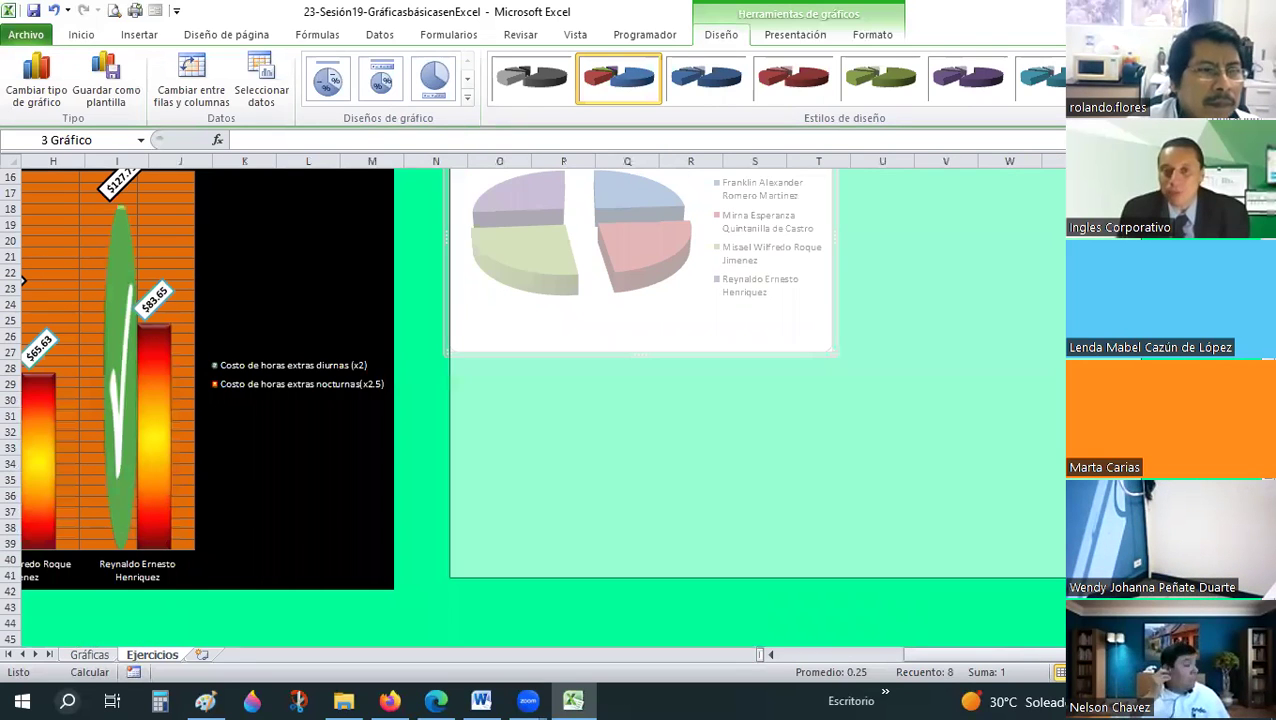
Set the pie series name to =Ejercicios!$F$6, titling it 'Costo de horas extras diurnas (x2)'
left_click(261, 78)
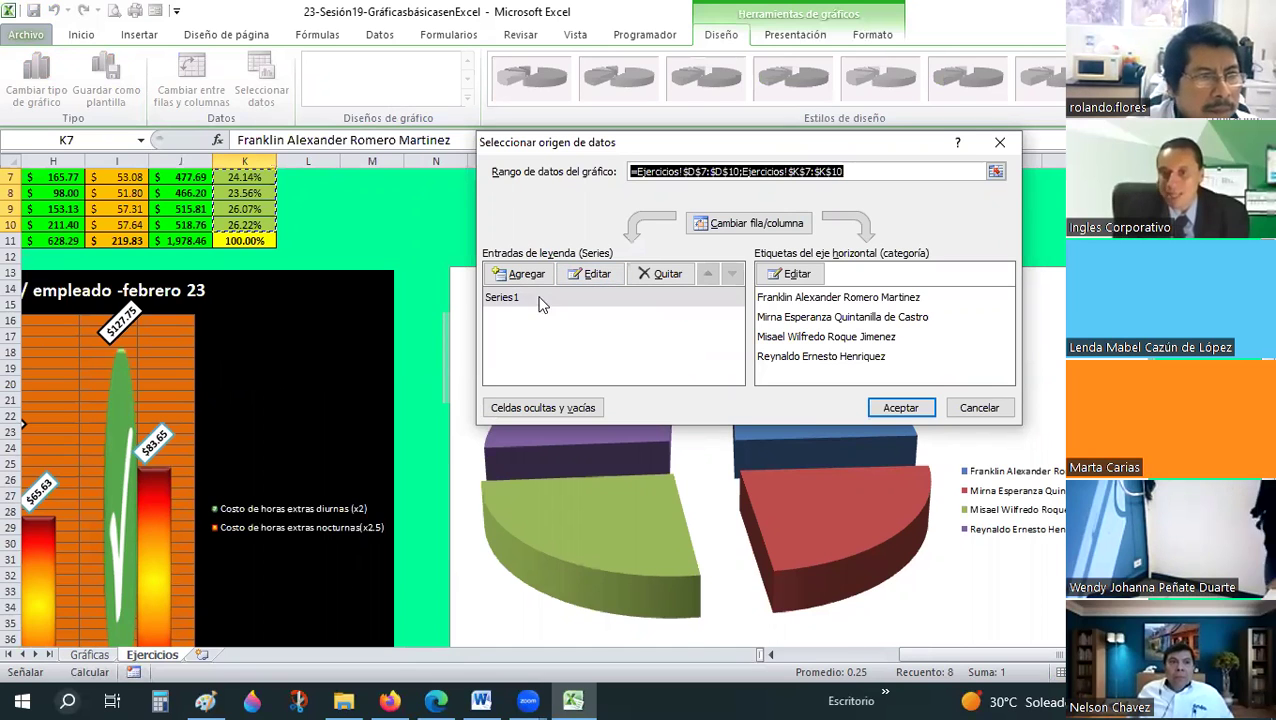
left_click(597, 274)
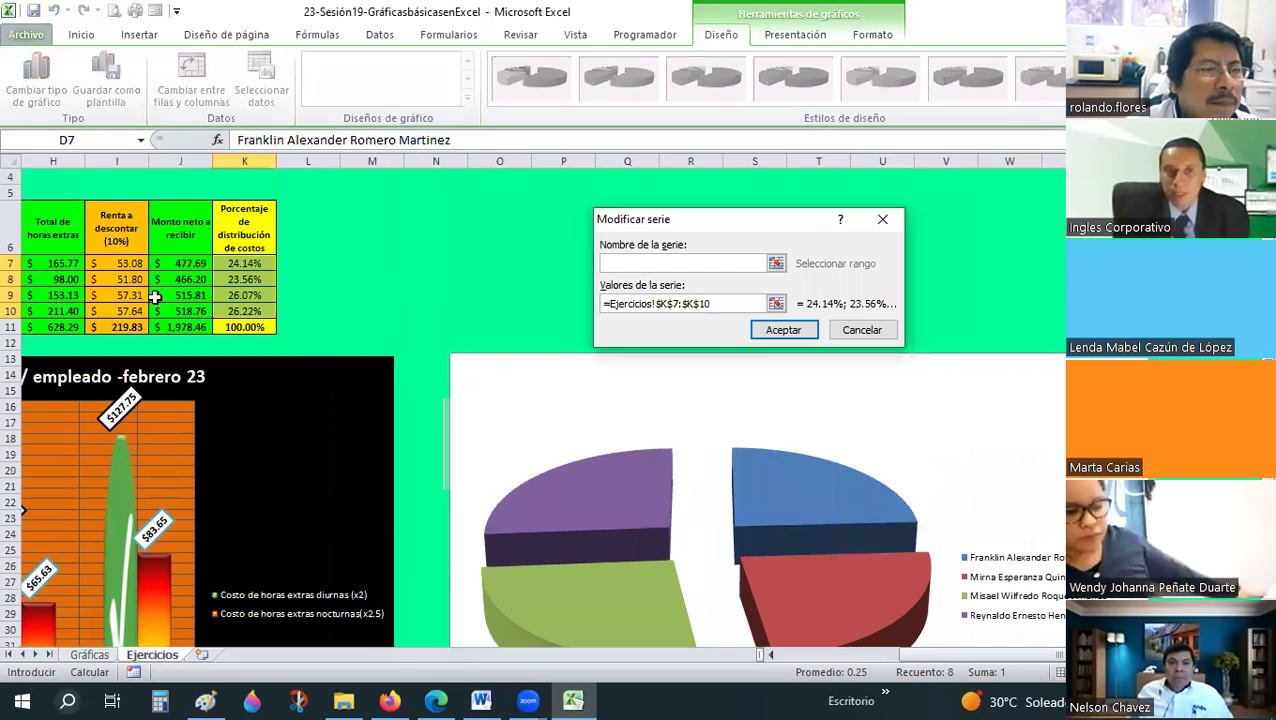
left_click_drag(875, 654, 840, 654)
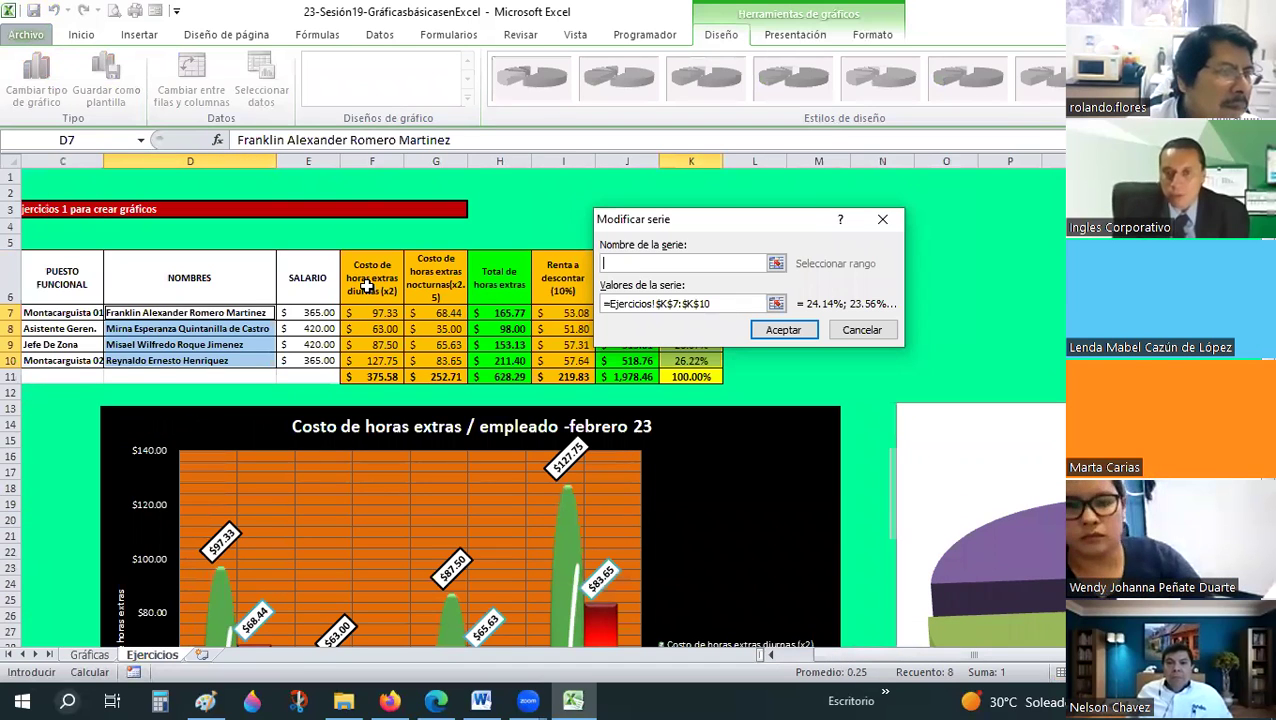
left_click(785, 334)
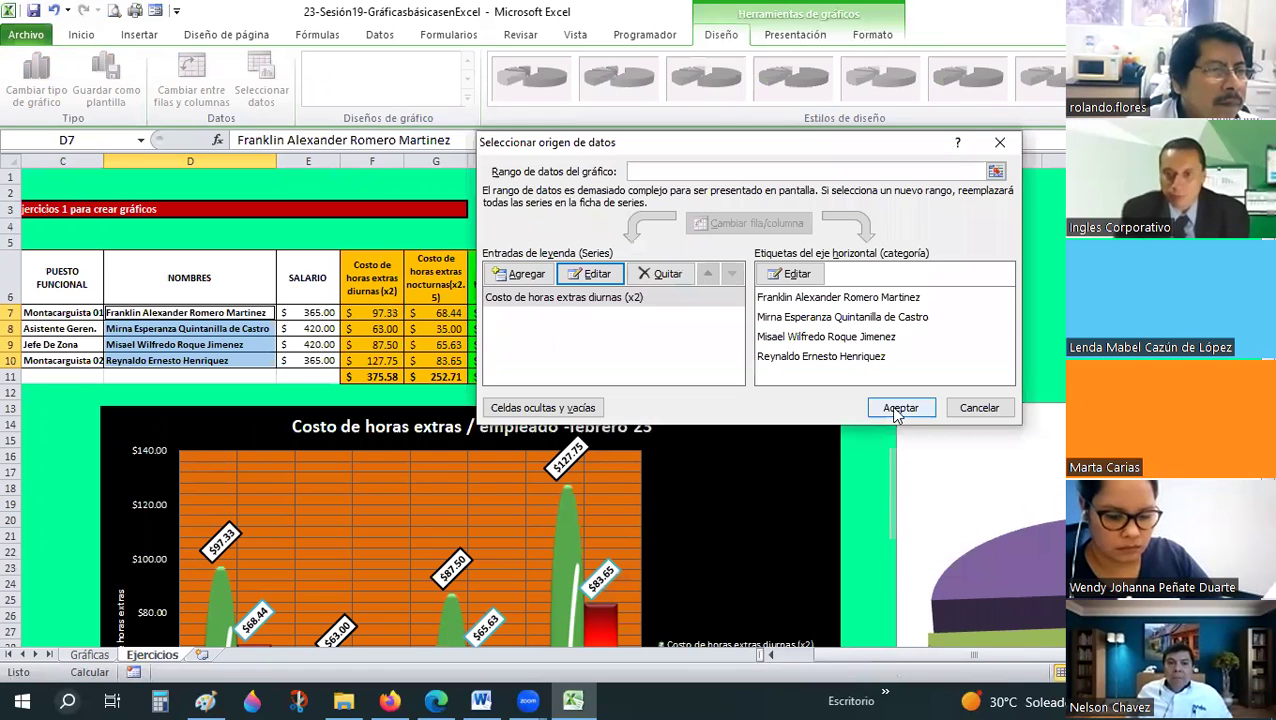
key("Return")
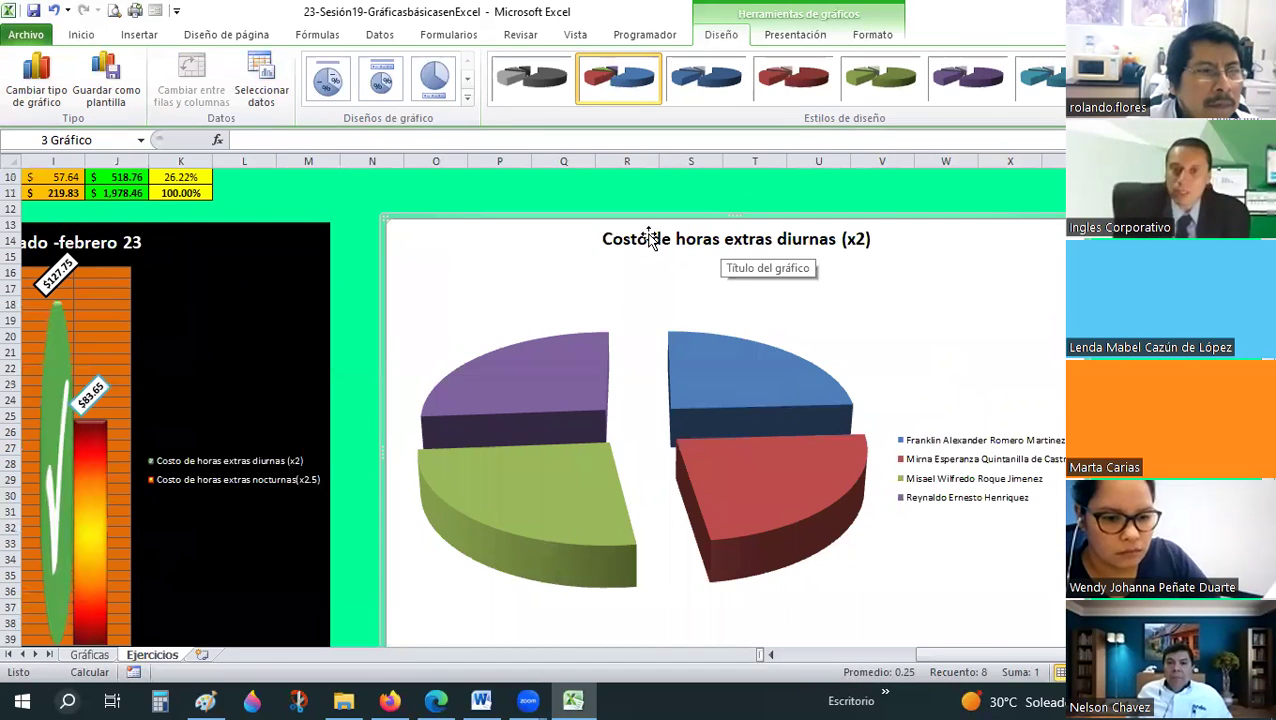
Add Outside End percentage labels to the pie slices (24.14%, 23.56%, 26.07%, 26.22%)
left_click(650, 236)
double_click(649, 236)
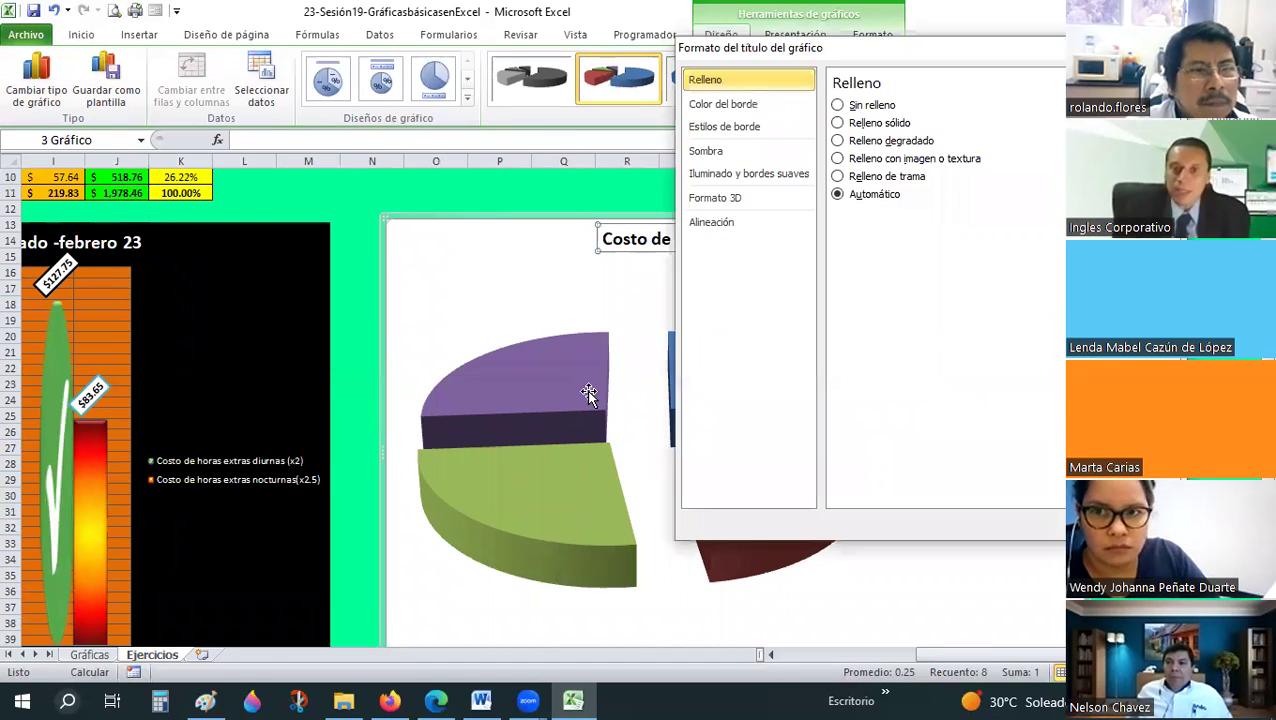
key("Escape")
scroll(530, 343, "down", 1)
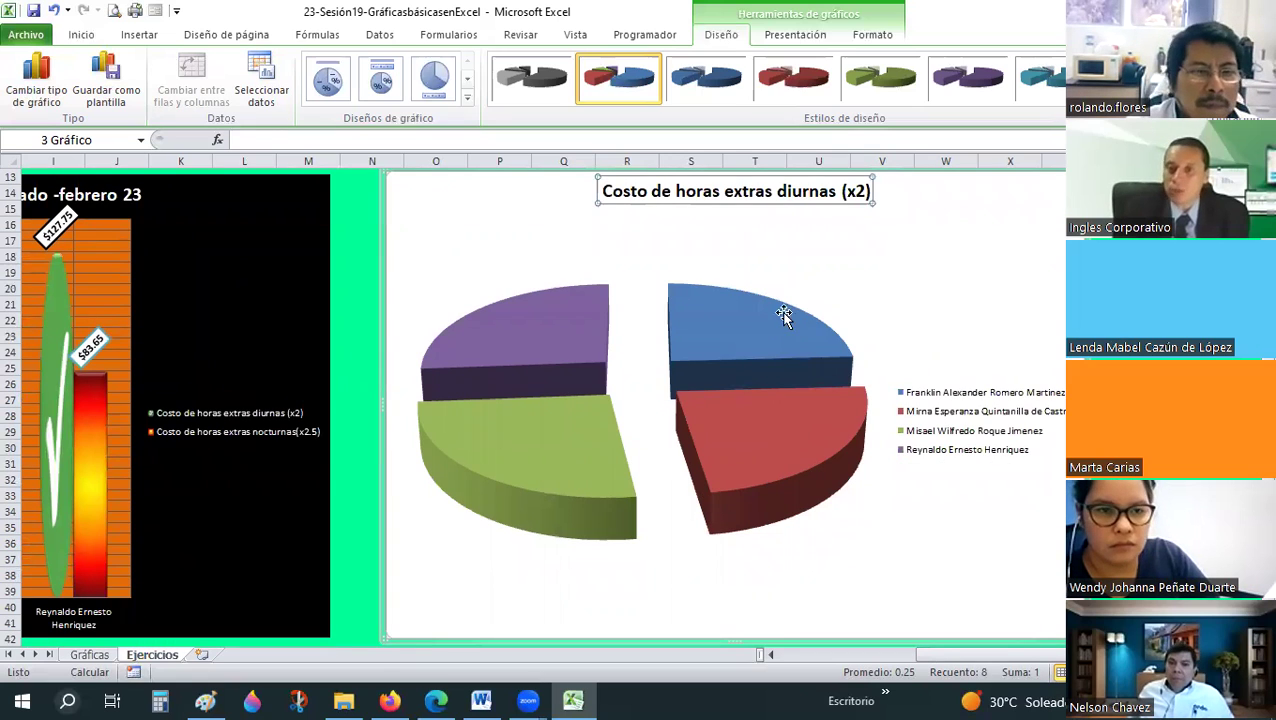
left_click(780, 424)
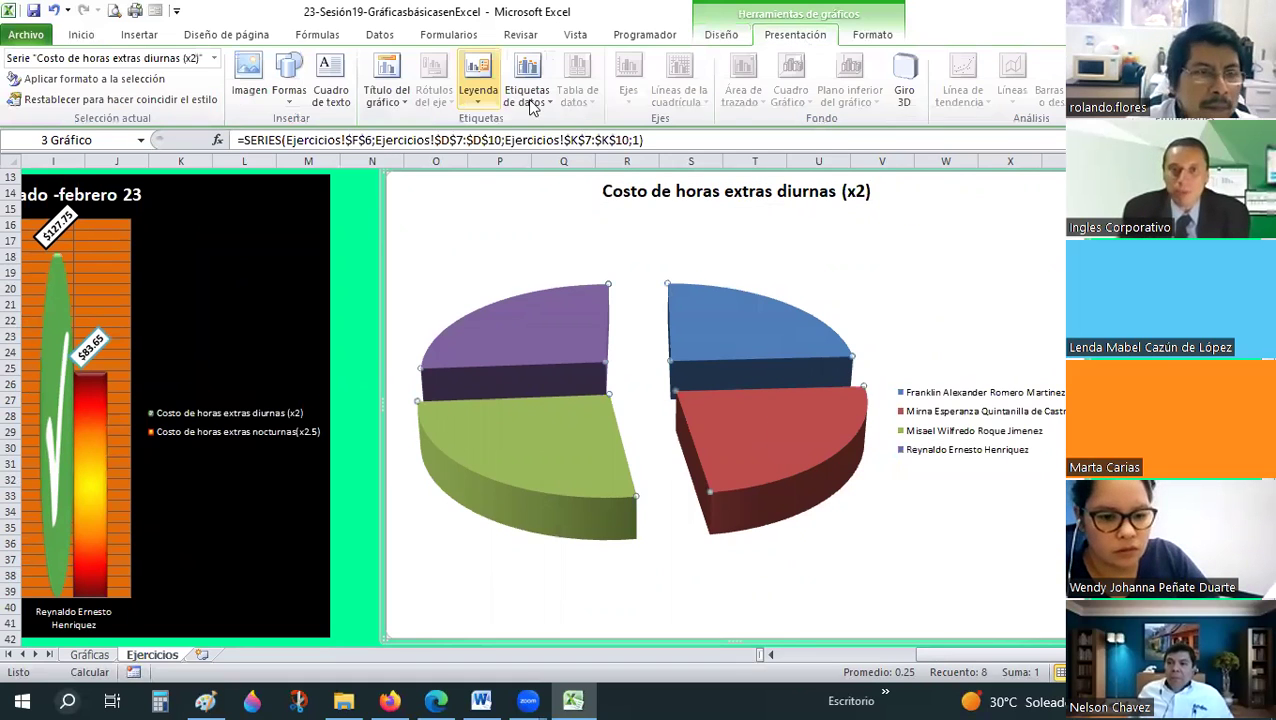
left_click(530, 98)
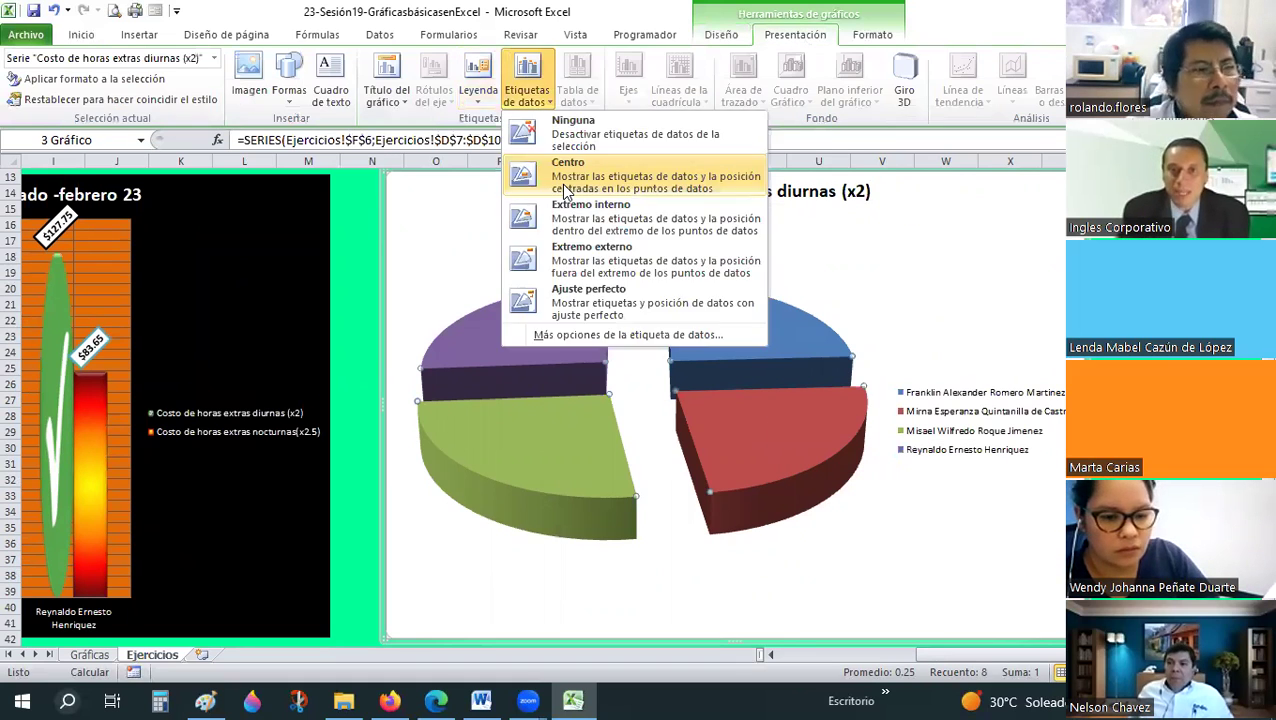
left_click(596, 263)
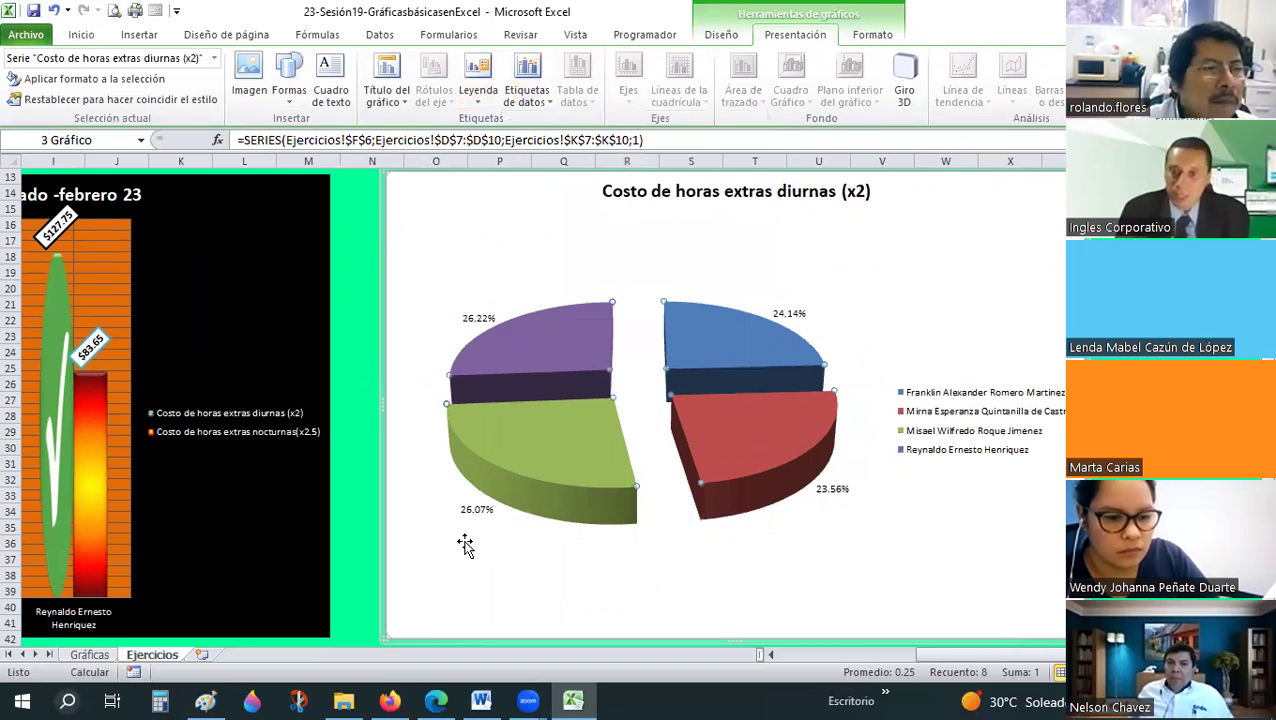
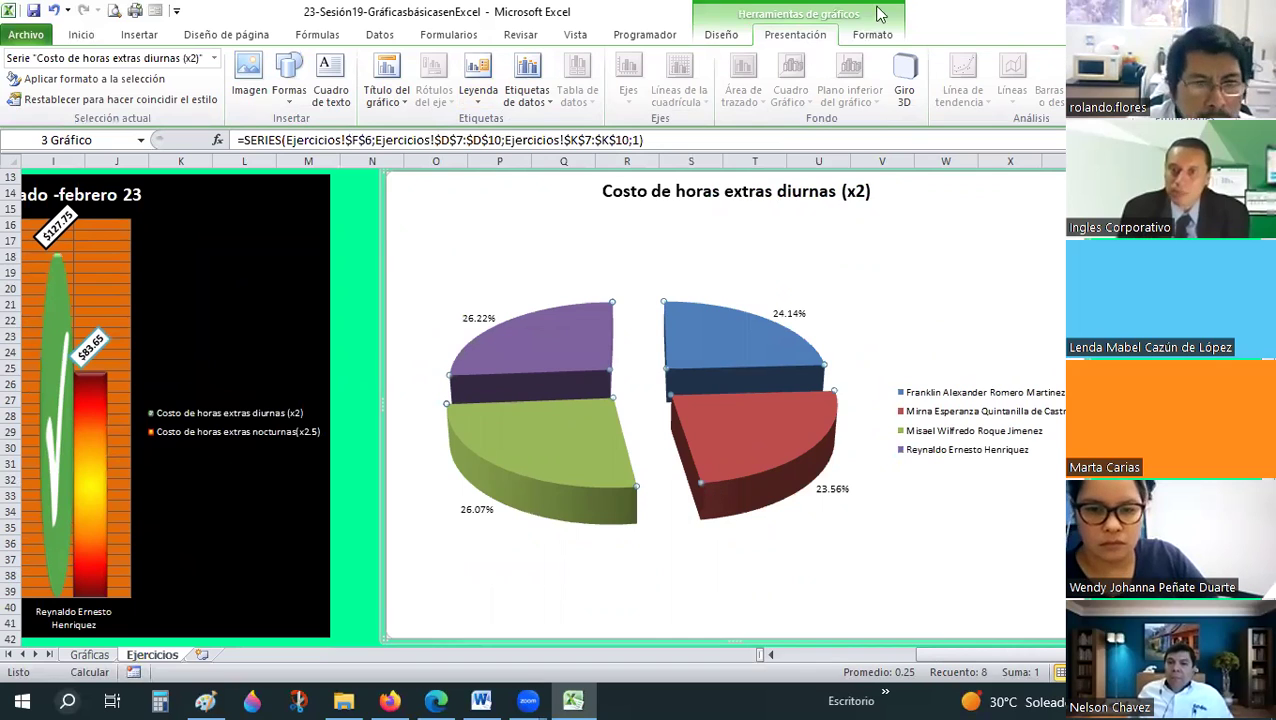
Adjust the pie chart's 3D rotation perspective, trying values up to 85.1°
left_click(904, 80)
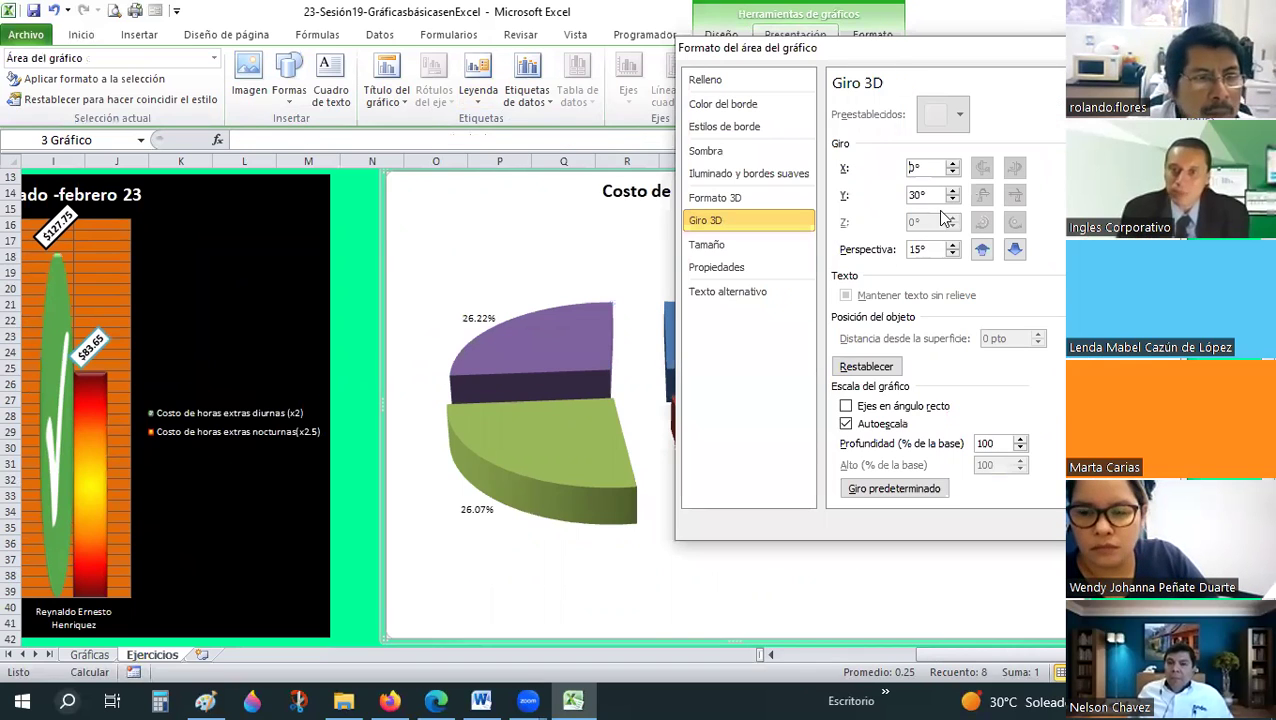
left_click_drag(1050, 57, 1126, 21)
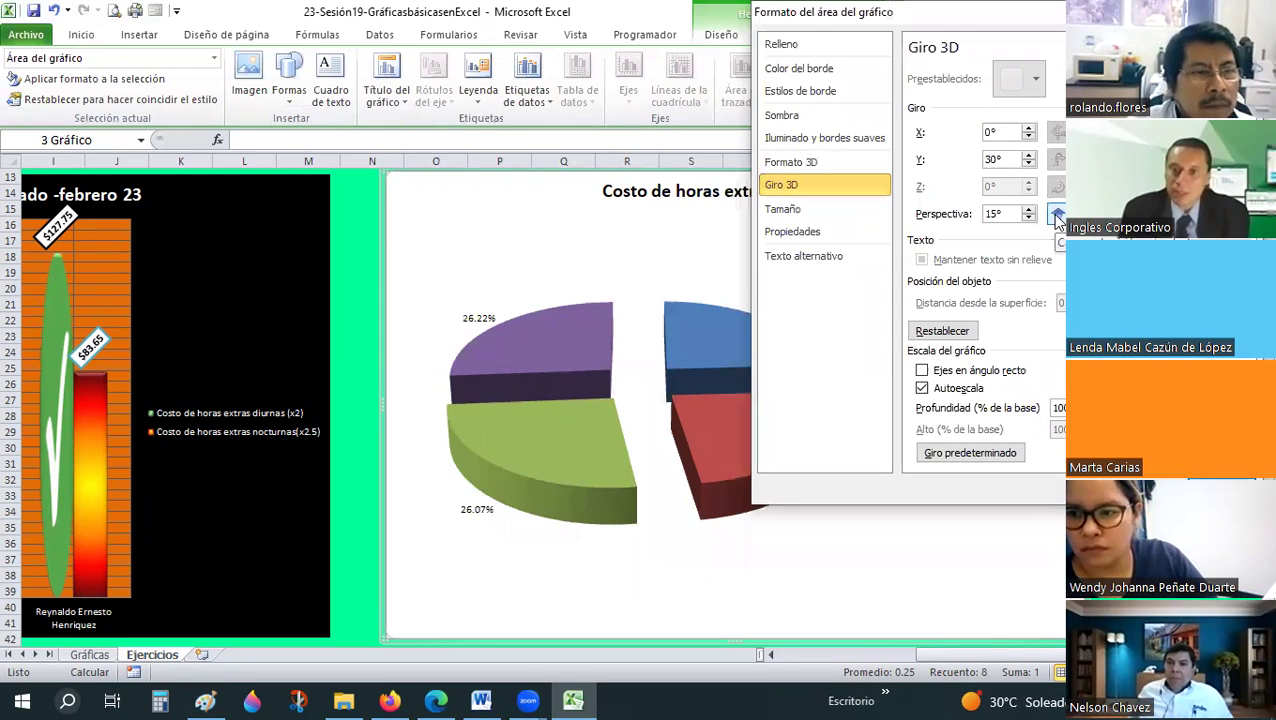
left_click(1057, 216)
left_click(1057, 216)
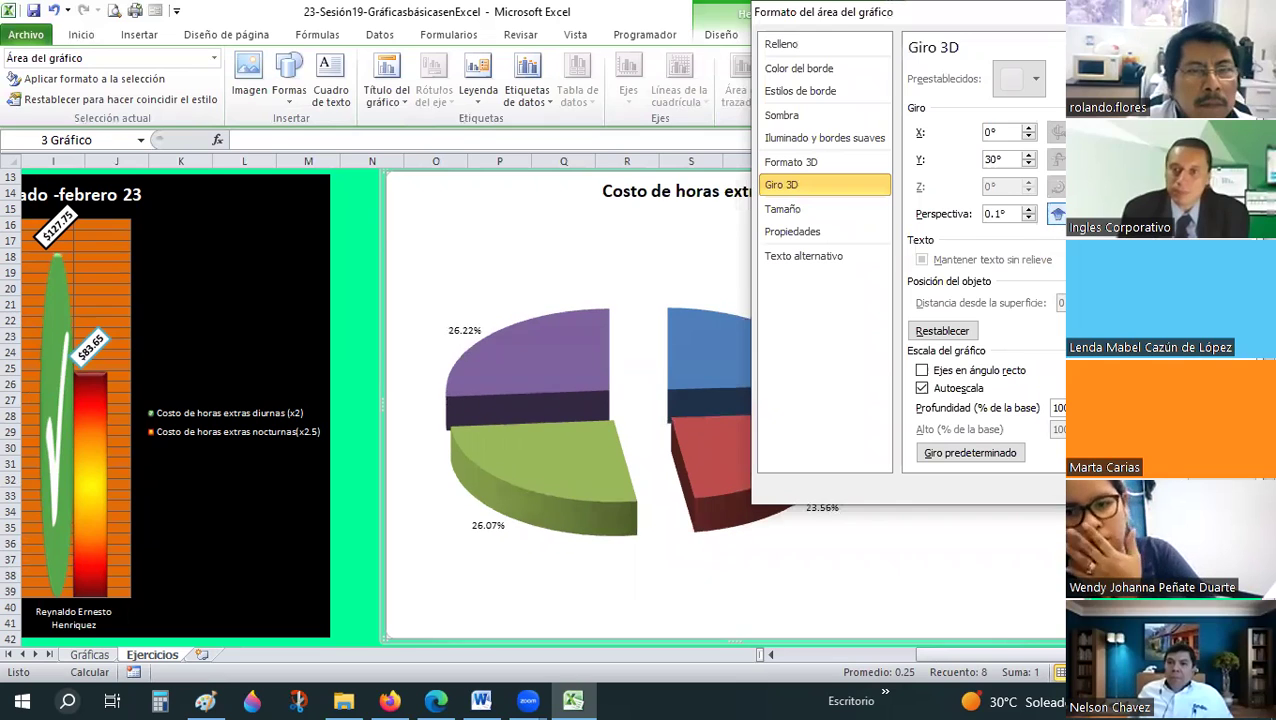
double_click(1080, 214)
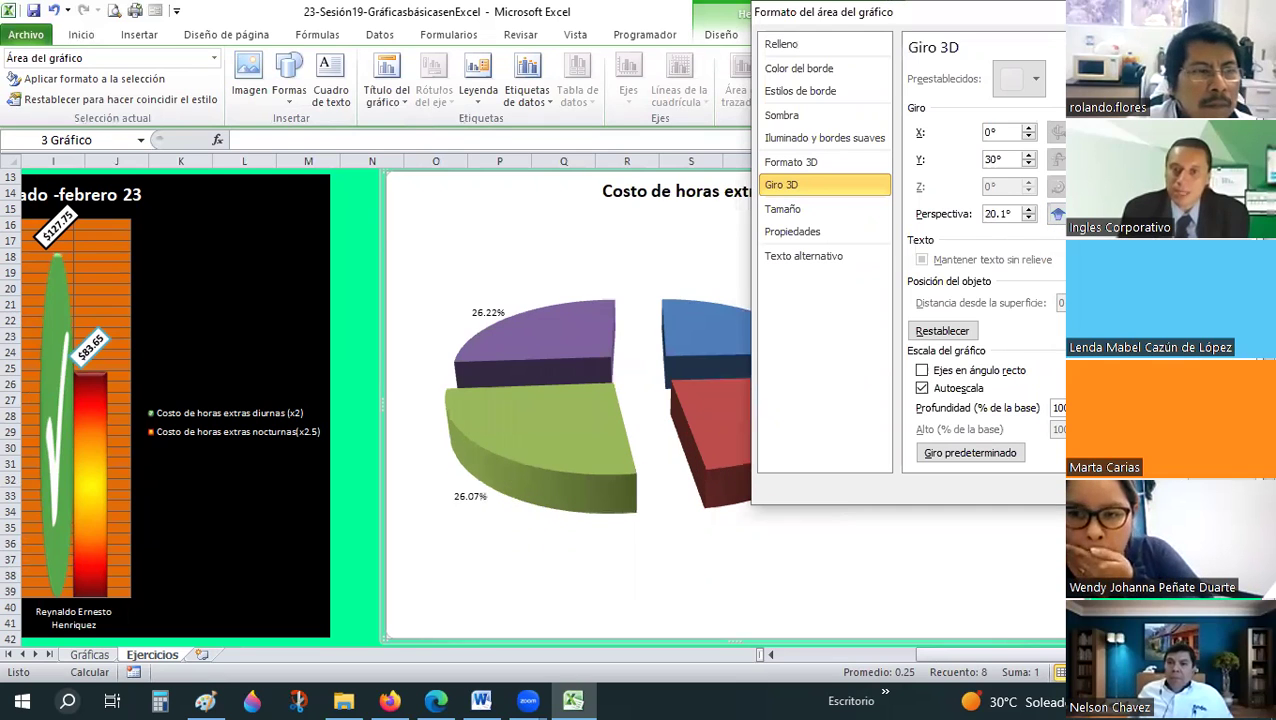
left_click(1057, 214)
left_click(1057, 214)
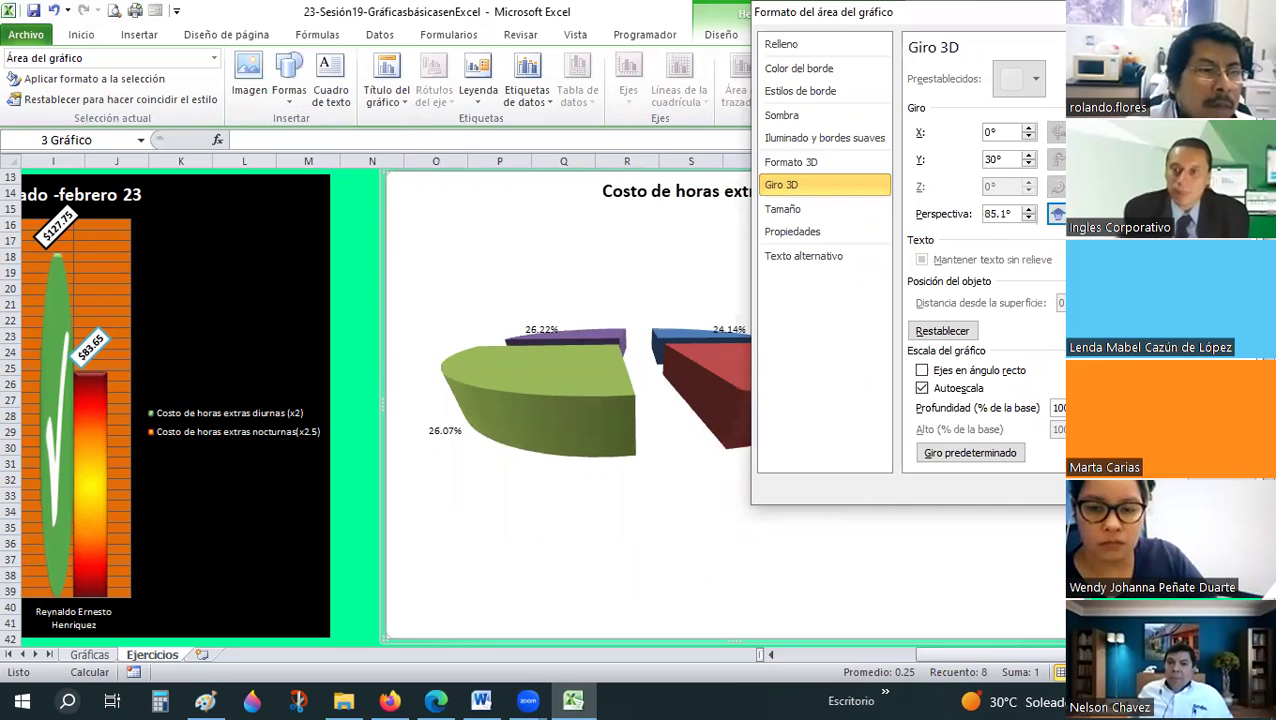
left_click_drag(823, 12, 980, 70)
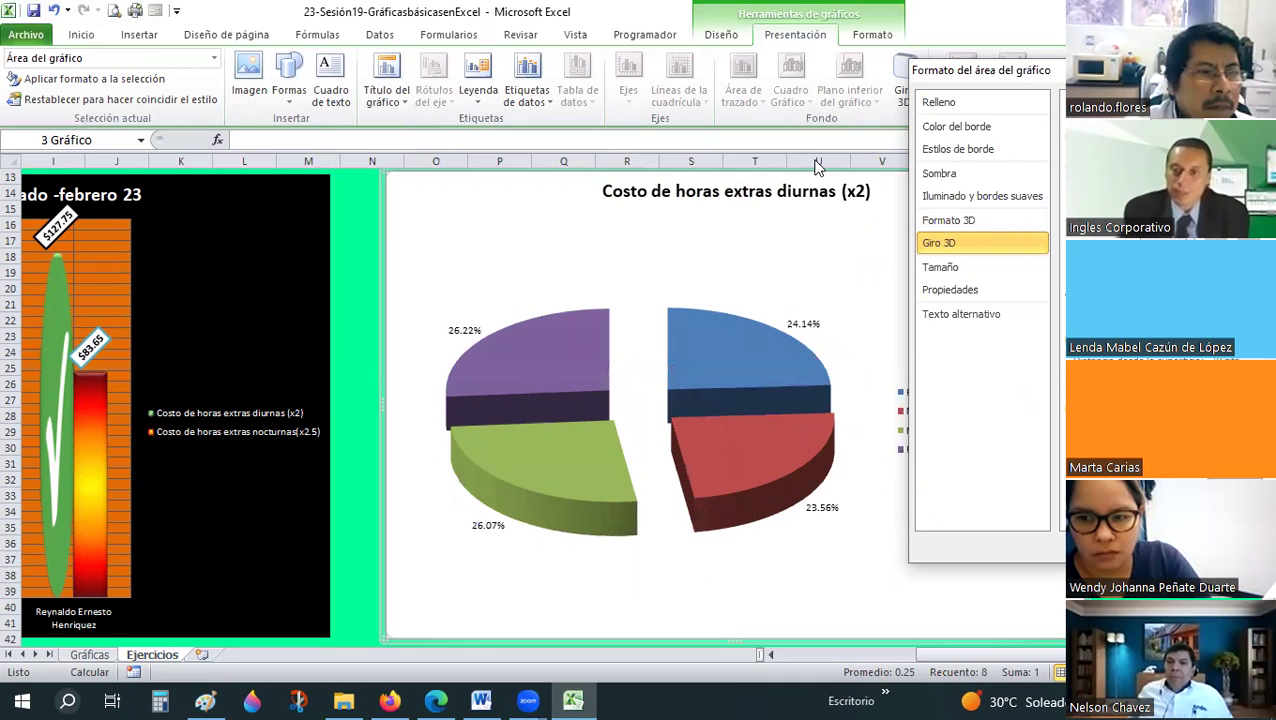
Enlarge the pie's data labels to font size 14
left_click(462, 331)
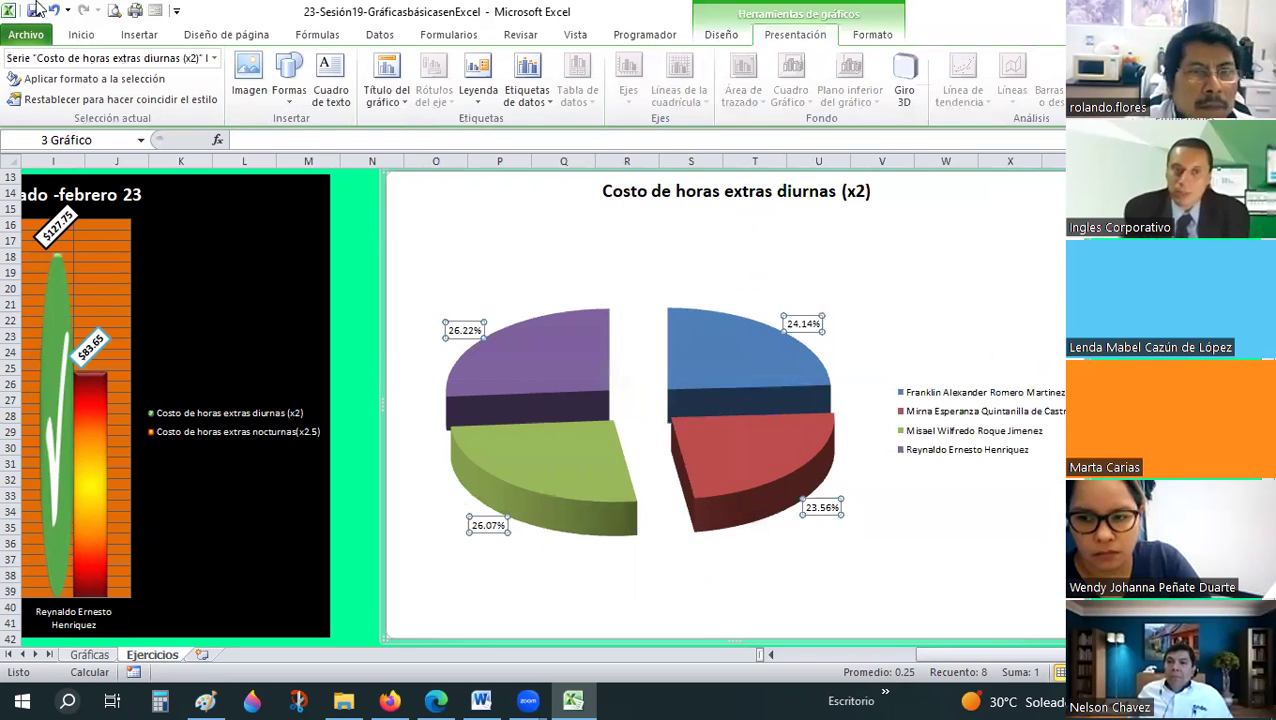
left_click(81, 34)
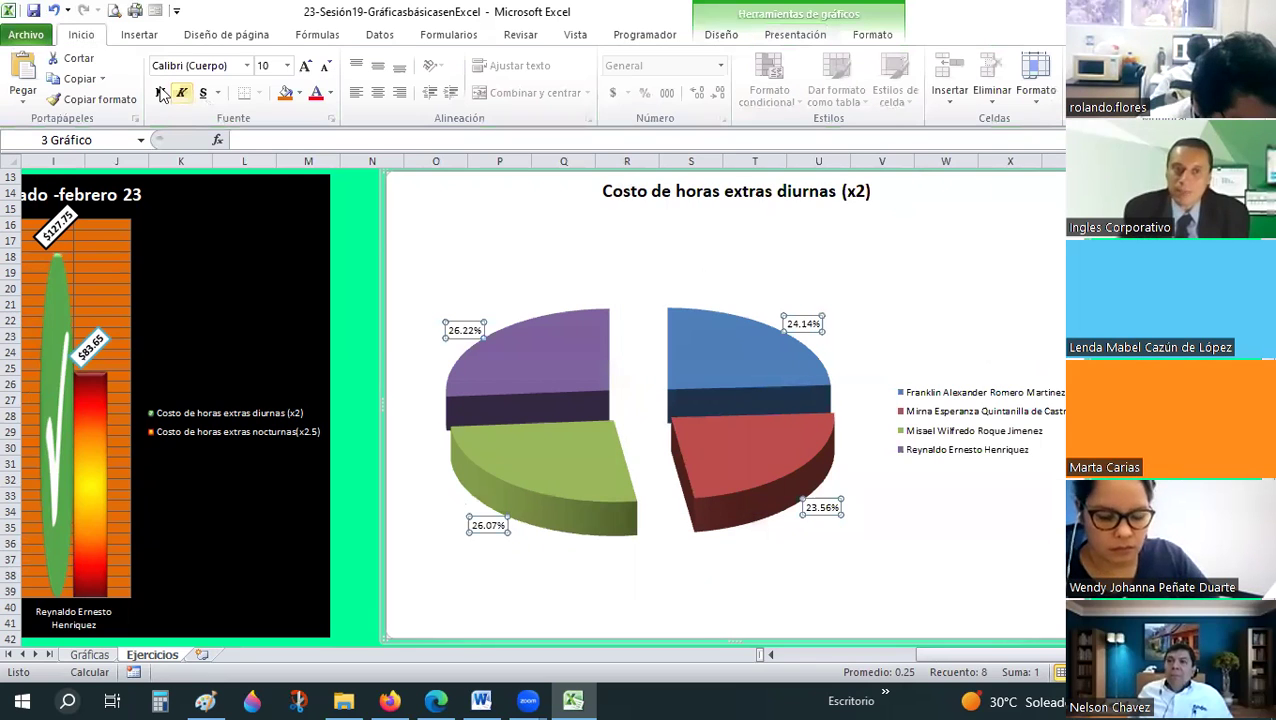
left_click(305, 67)
left_click(305, 67)
left_click(305, 67)
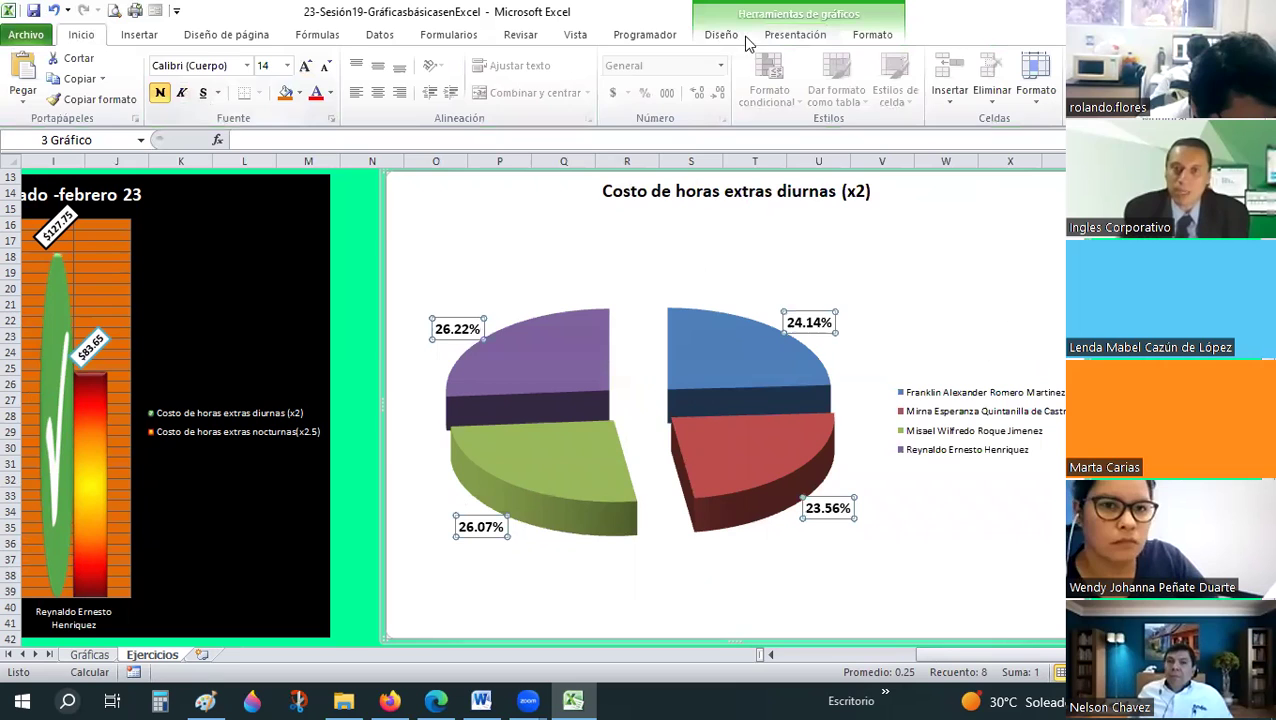
Apply the chart layout with the legend above the pie and a black-background style
left_click(721, 34)
left_click(467, 110)
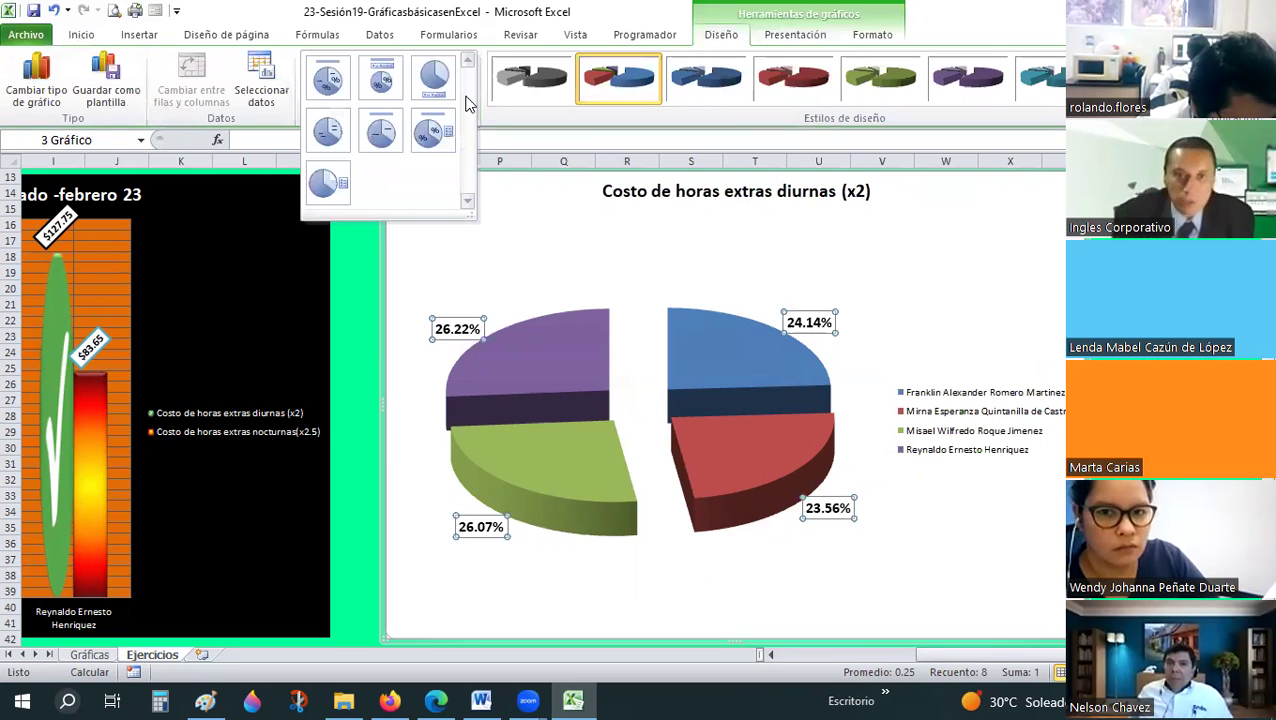
left_click(330, 130)
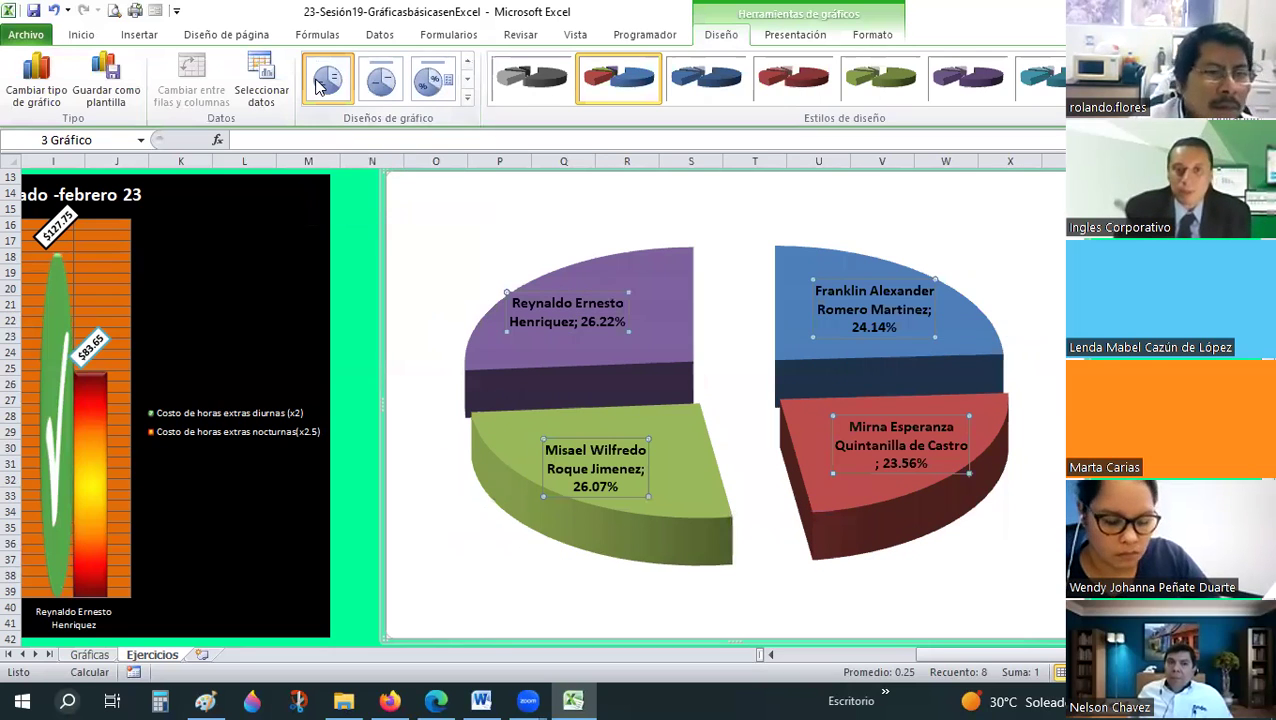
left_click(391, 90)
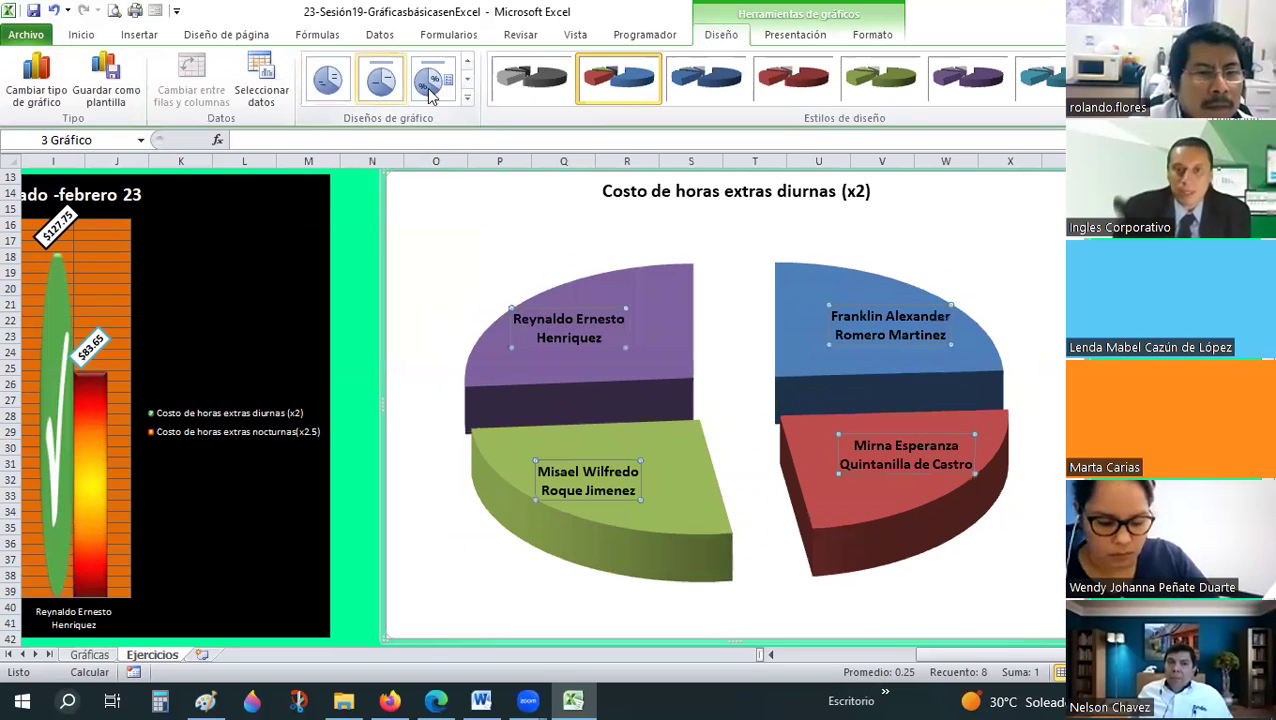
left_click(430, 90)
left_click(466, 98)
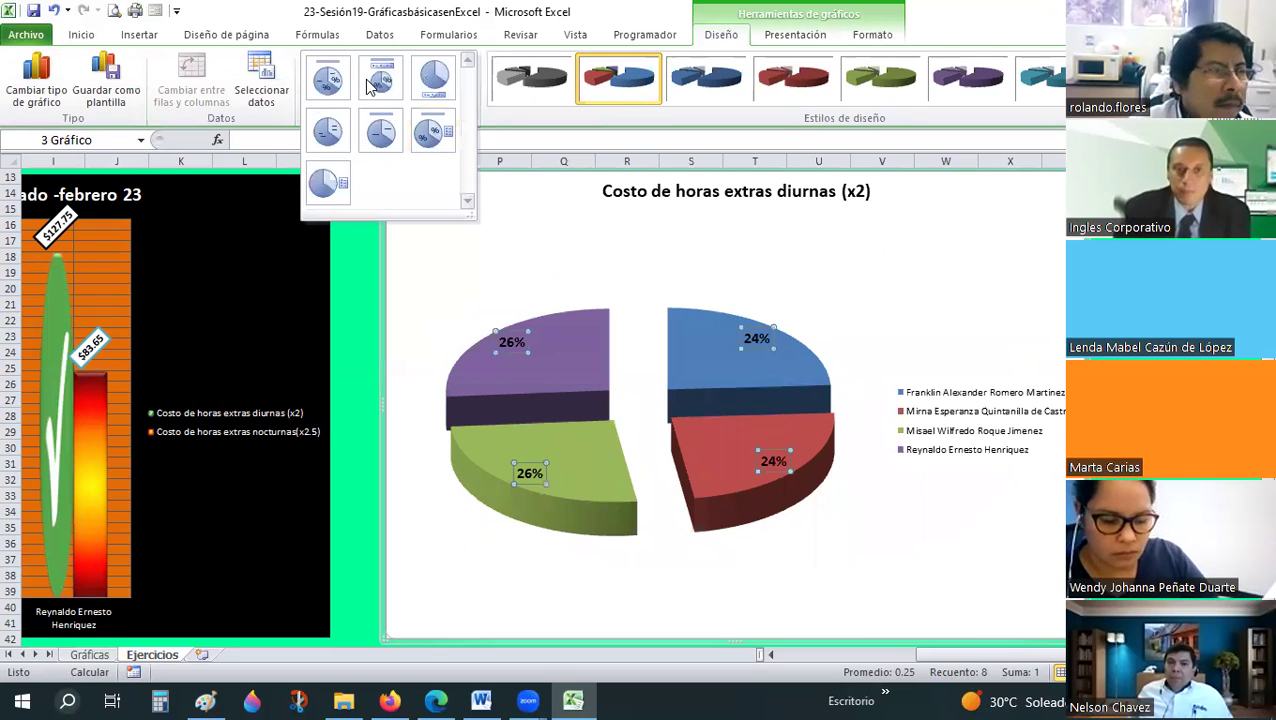
left_click(330, 78)
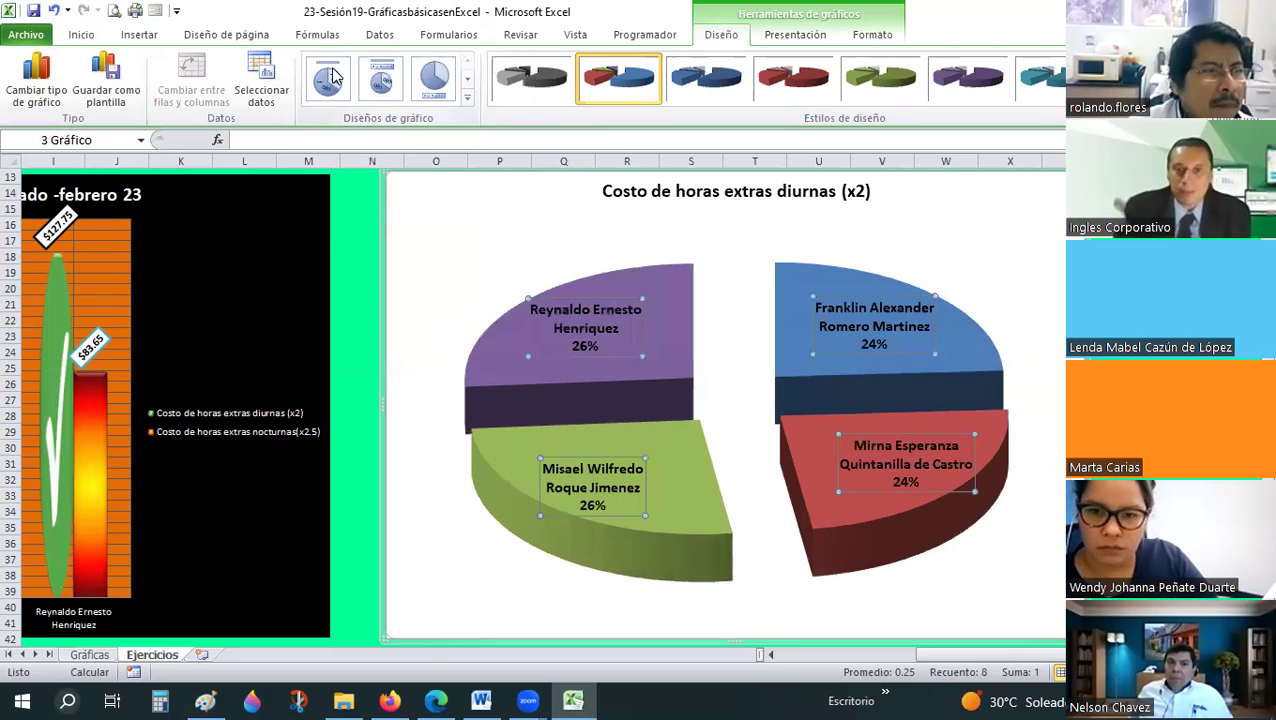
left_click(467, 97)
left_click(433, 125)
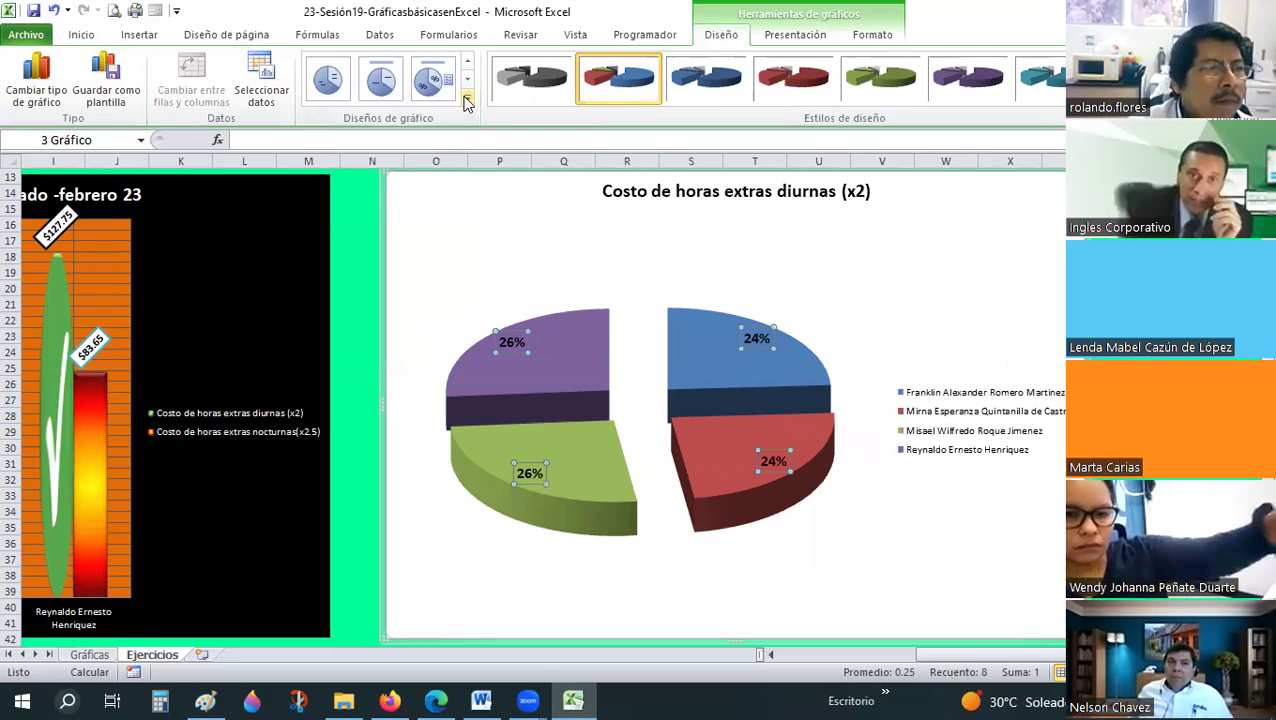
left_click(392, 100)
left_click(390, 96)
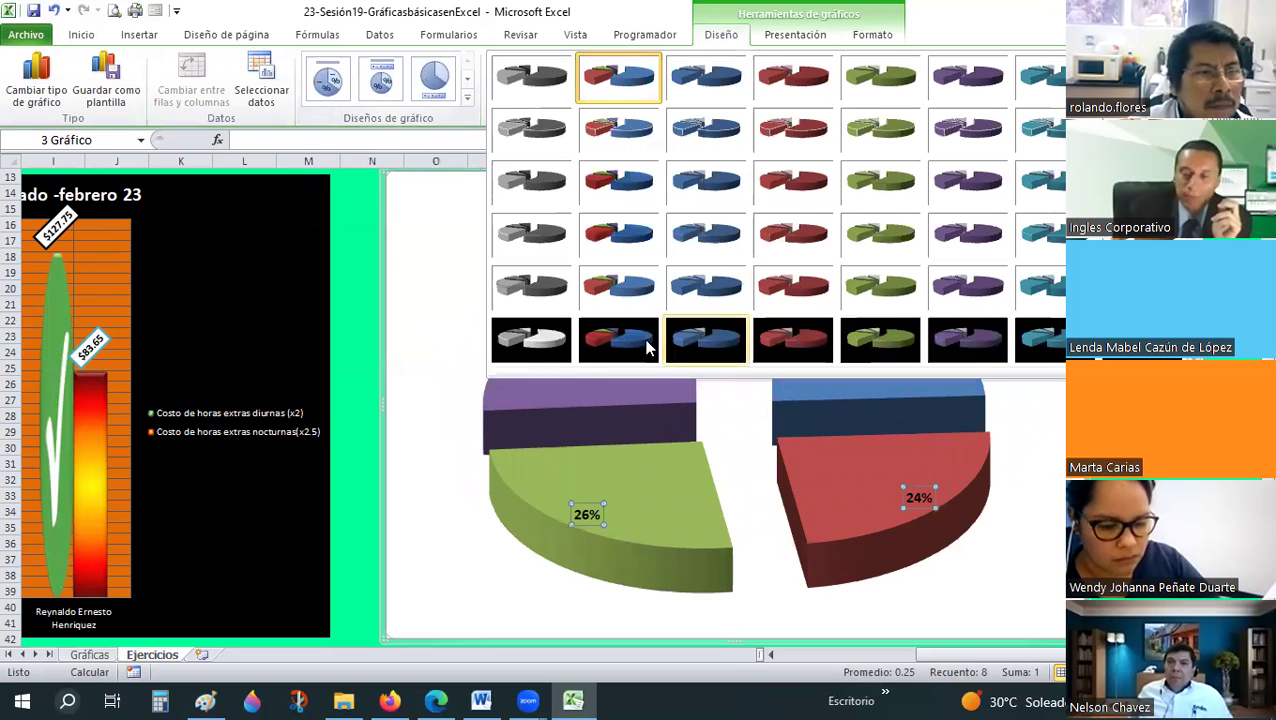
left_click(646, 340)
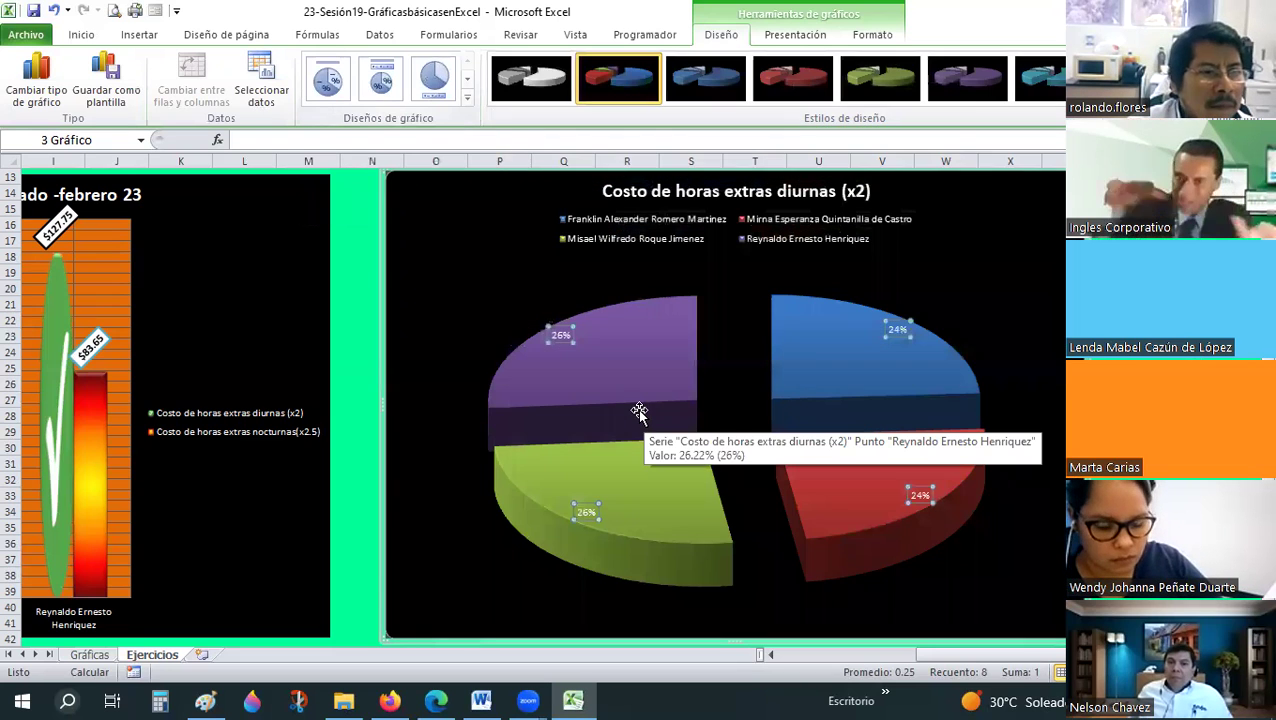
Try resizing the labels, undo the trial changes, then make the pie's data labels larger and bold
left_click(556, 327)
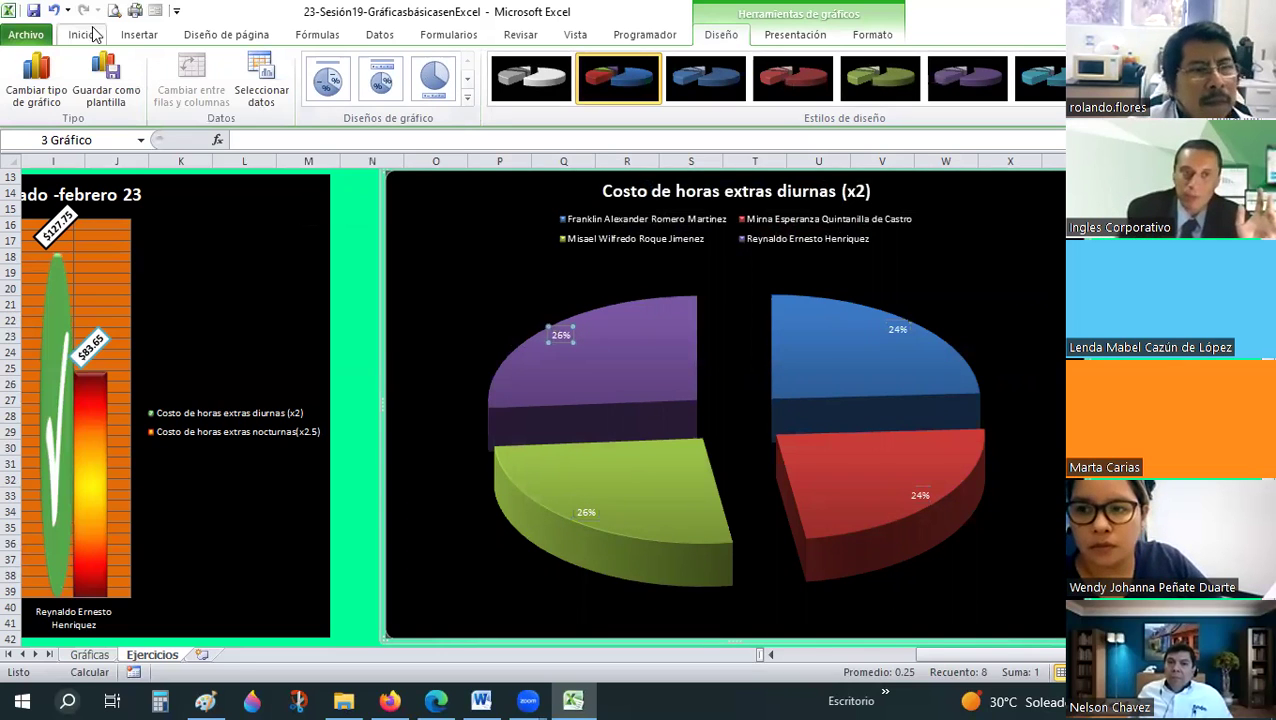
scroll(305, 75, "up", 9)
left_click(305, 68)
left_click(305, 68)
left_click(305, 68)
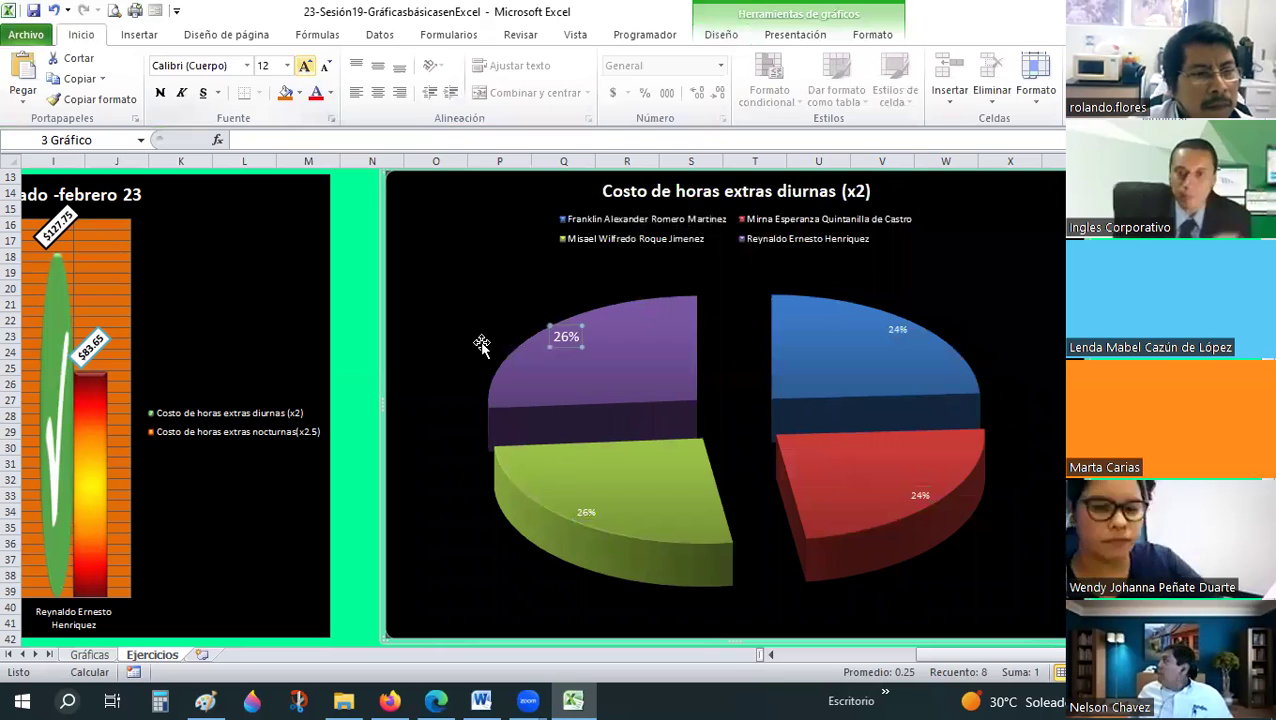
key("ctrl+z")
key("ctrl+z")
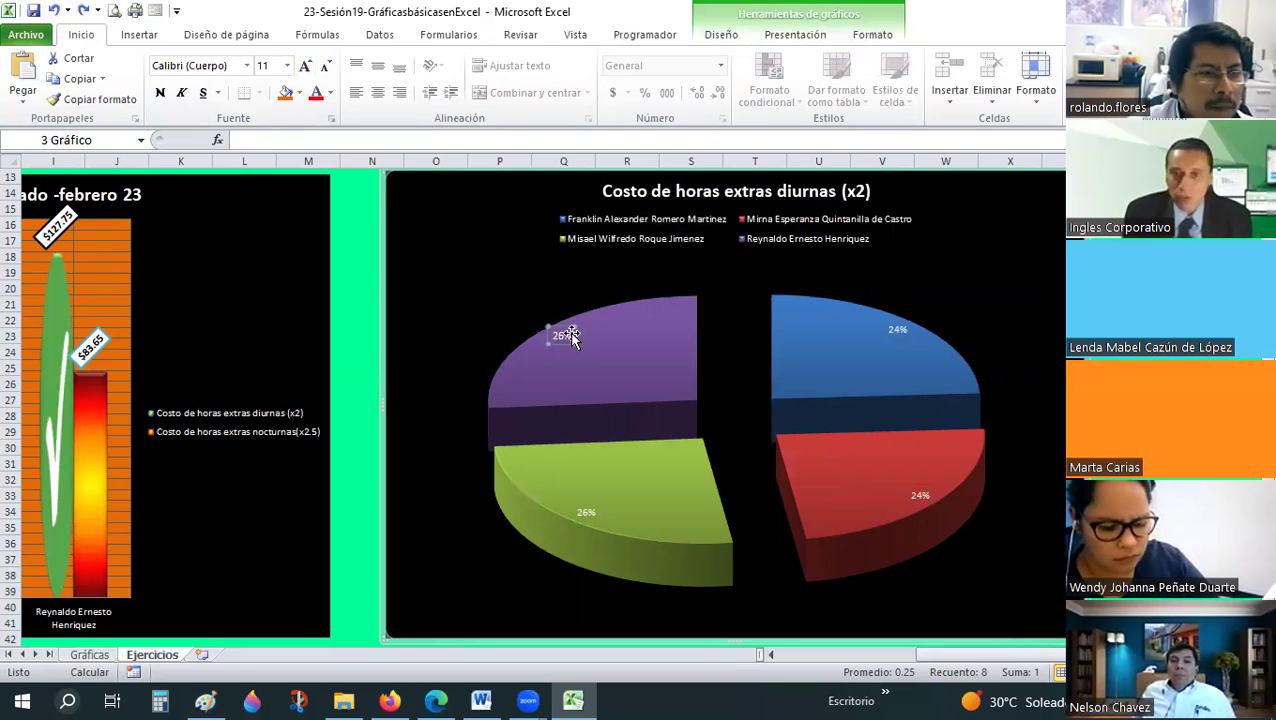
key("ctrl+z")
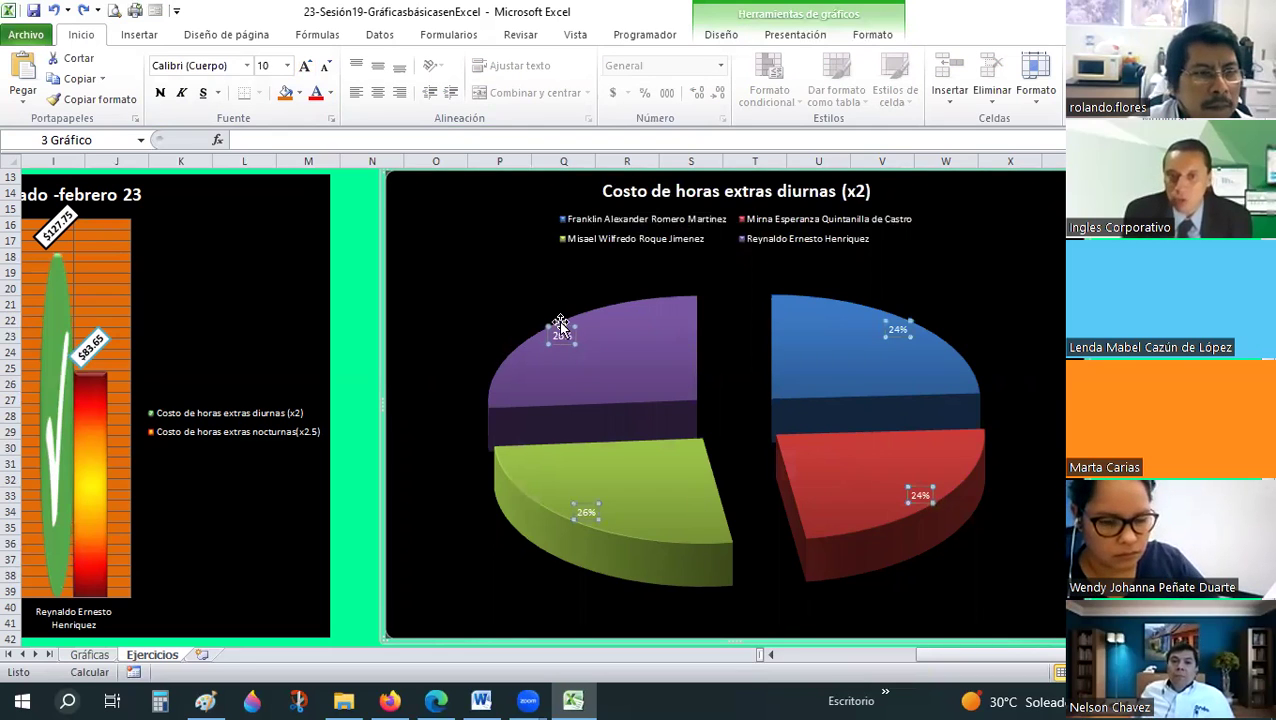
key("ctrl+y")
key("ctrl+z")
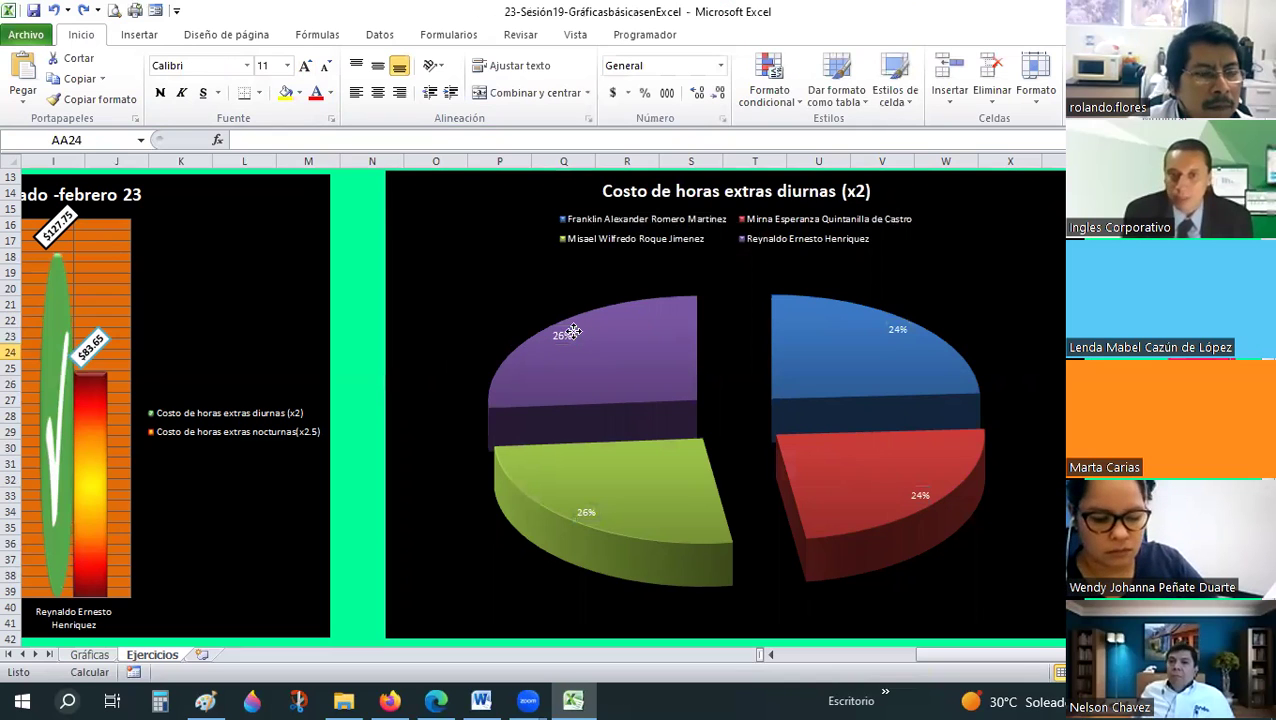
left_click(313, 64)
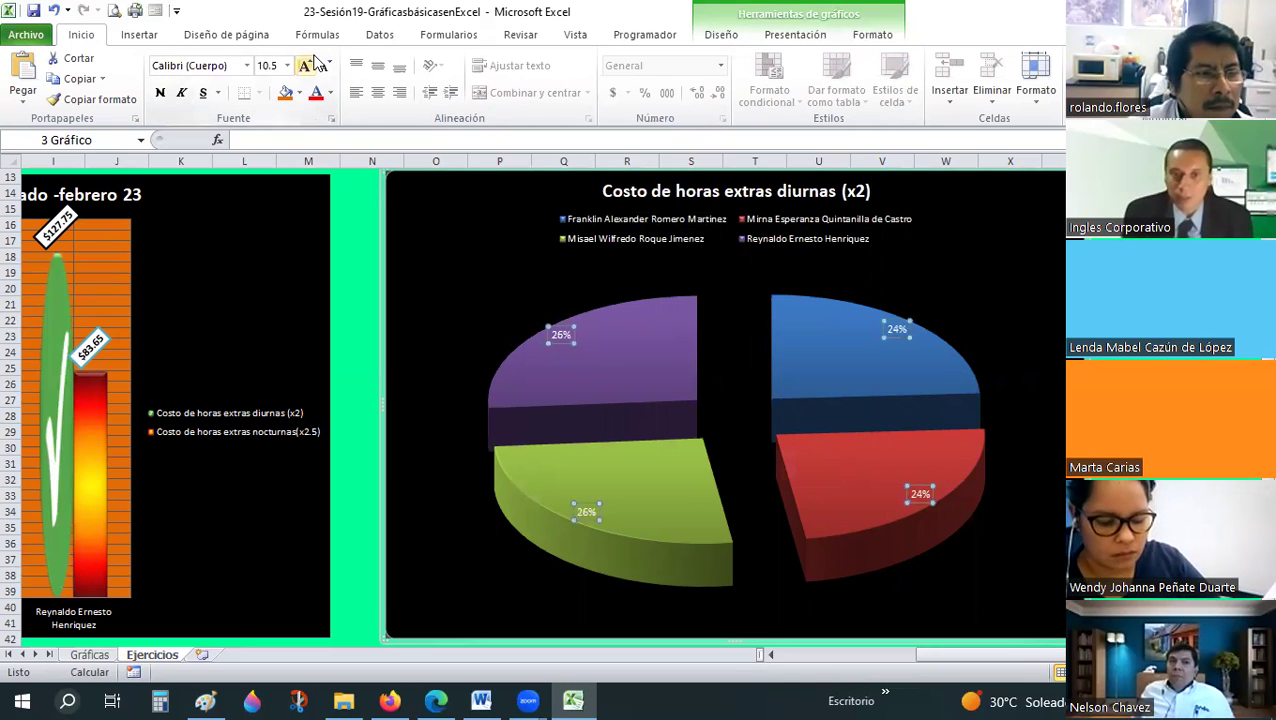
left_click(310, 64)
left_click(310, 64)
left_click(310, 64)
left_click(310, 64)
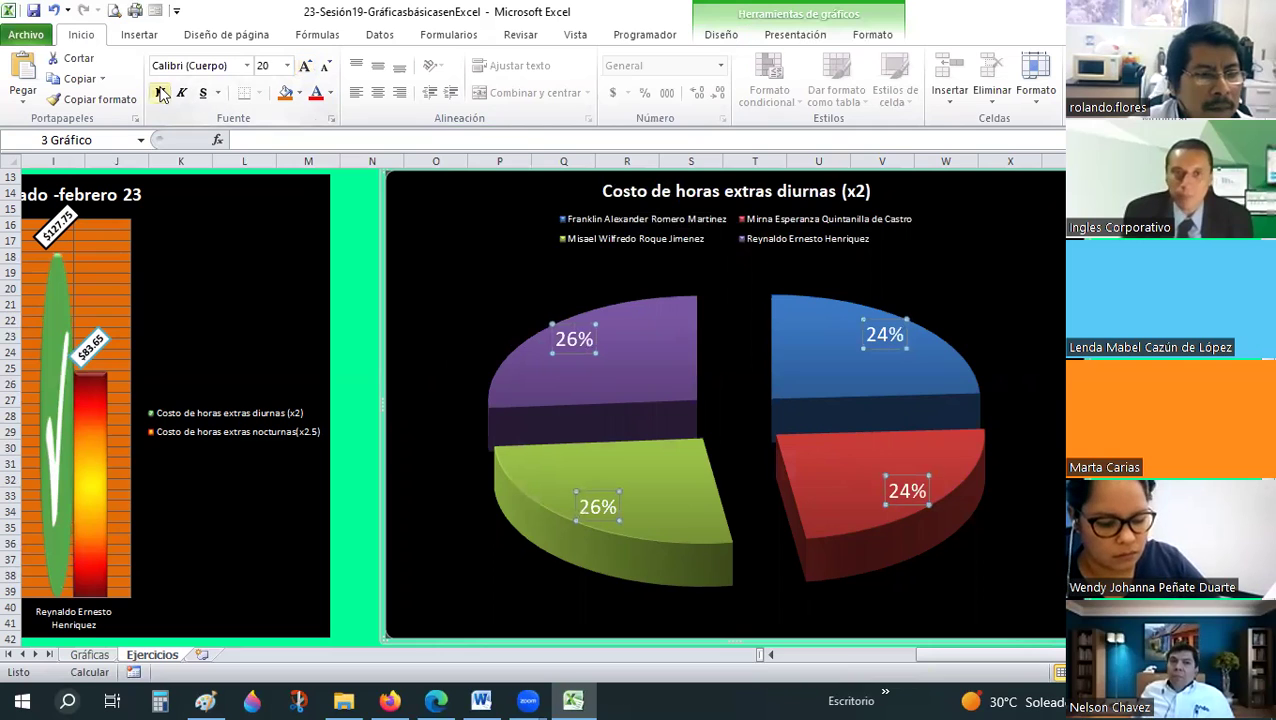
key("ctrl+n")
Format the pie's data labels as percentages with 2 decimal places
left_click(719, 38)
left_click(868, 38)
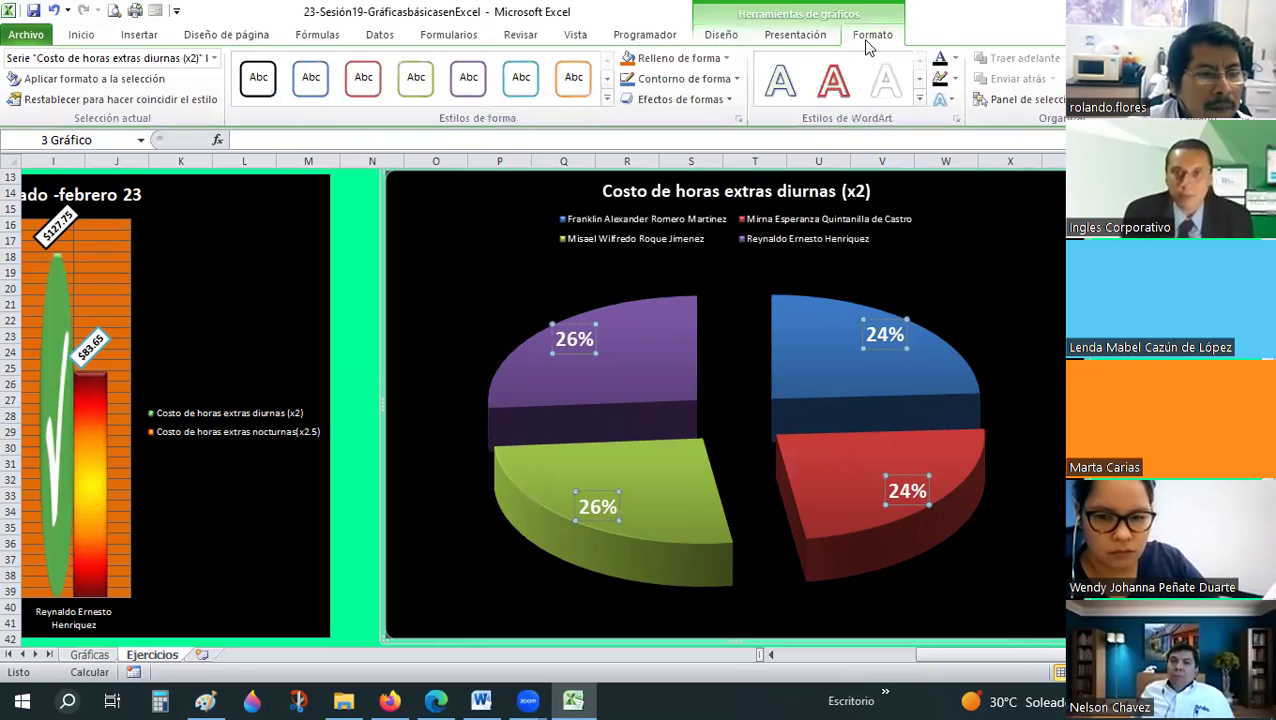
scroll(128, 55, "up", 2)
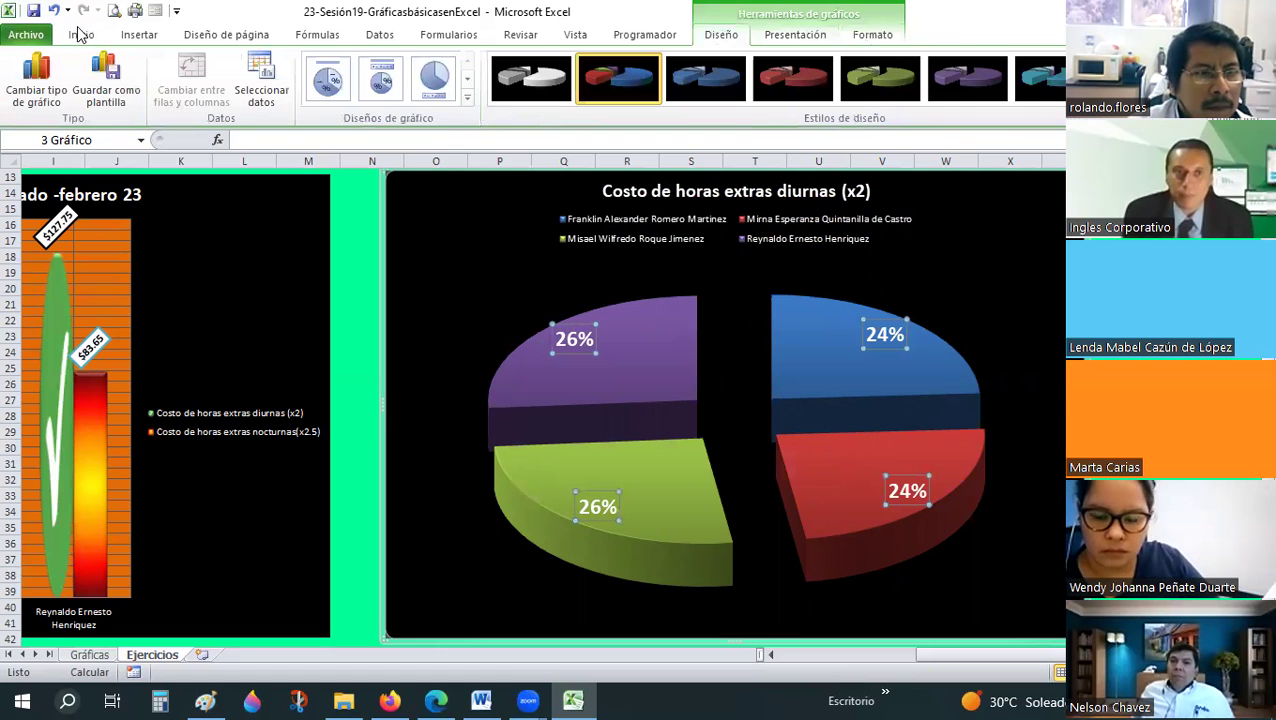
scroll(470, 90, "up", 7)
key("Escape")
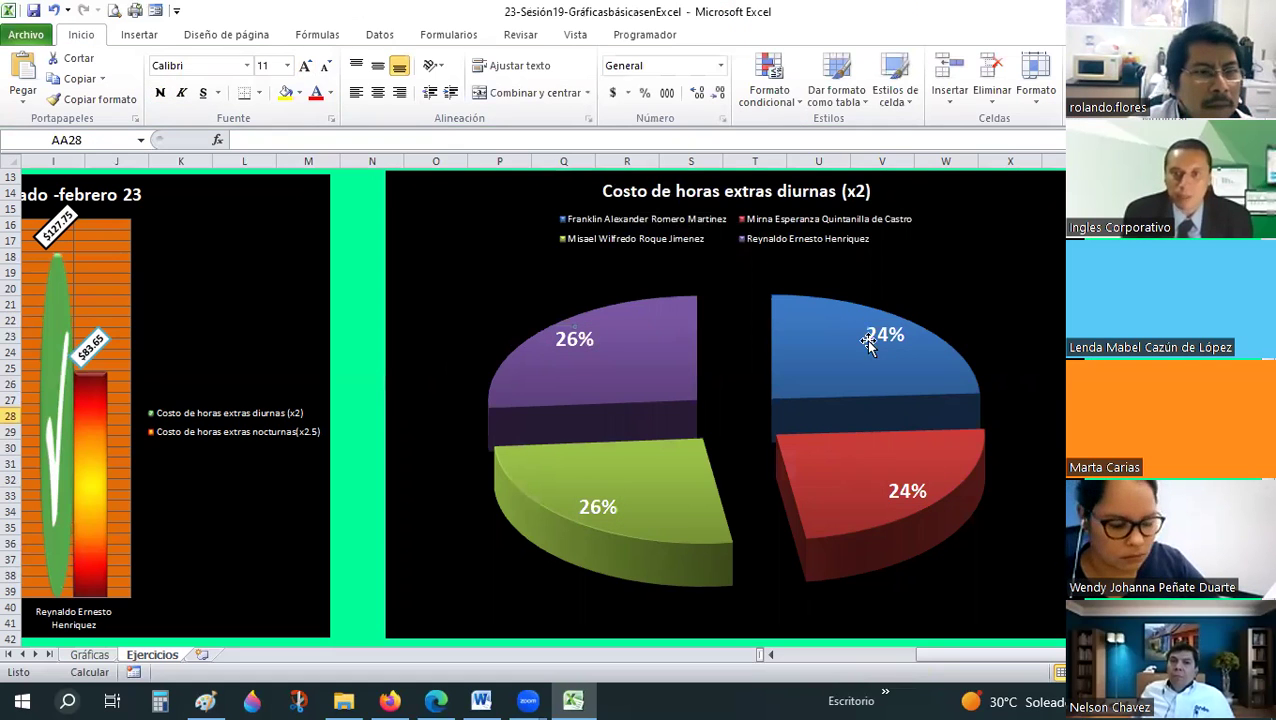
left_click(868, 341)
right_click(915, 516)
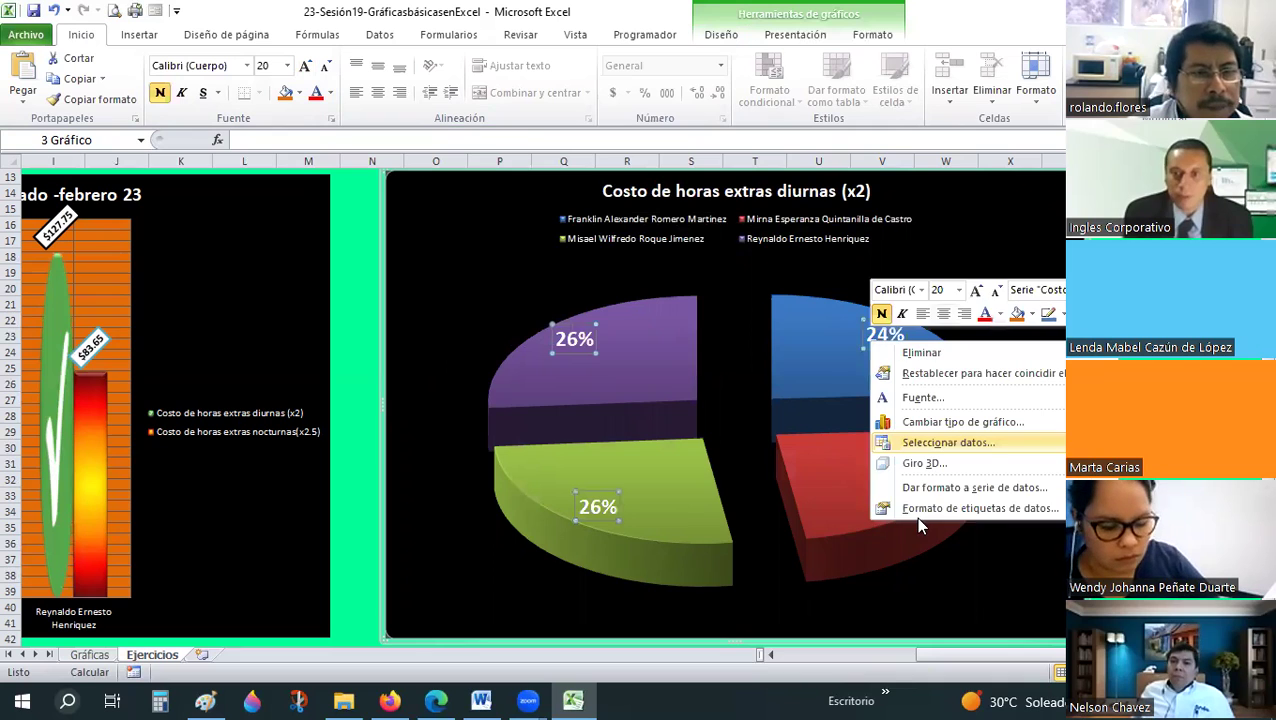
key("Return")
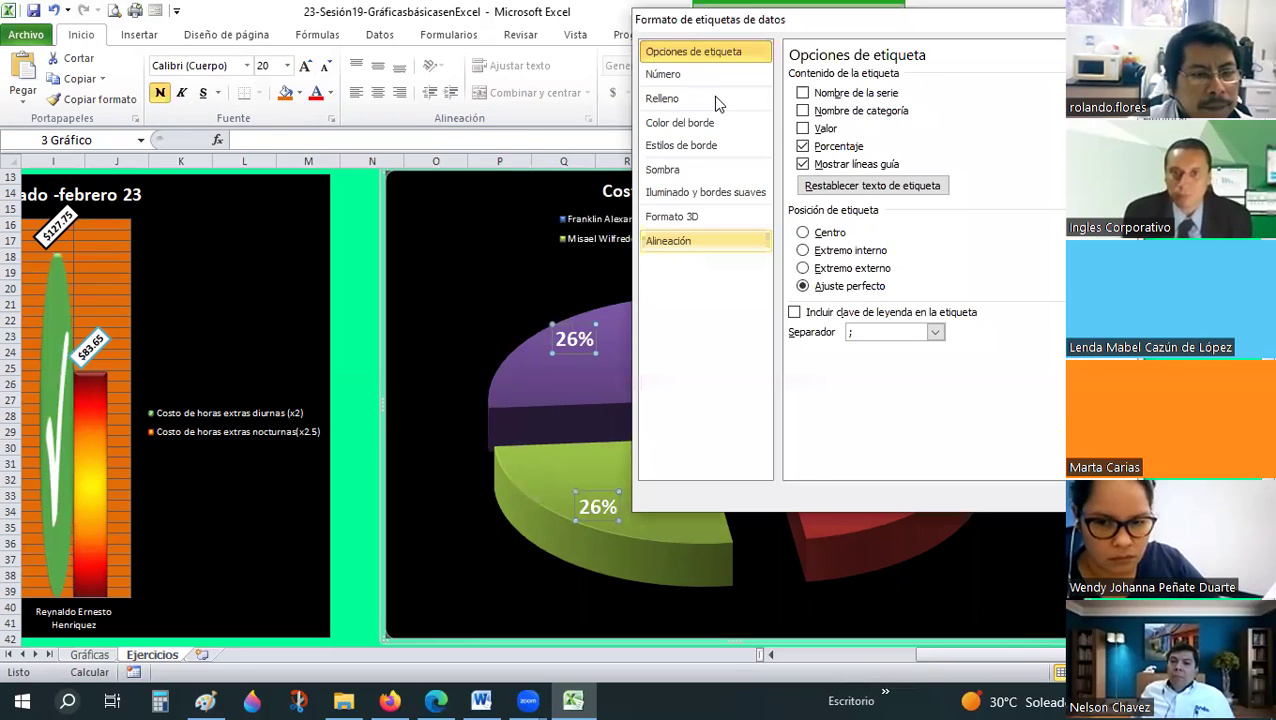
left_click(689, 76)
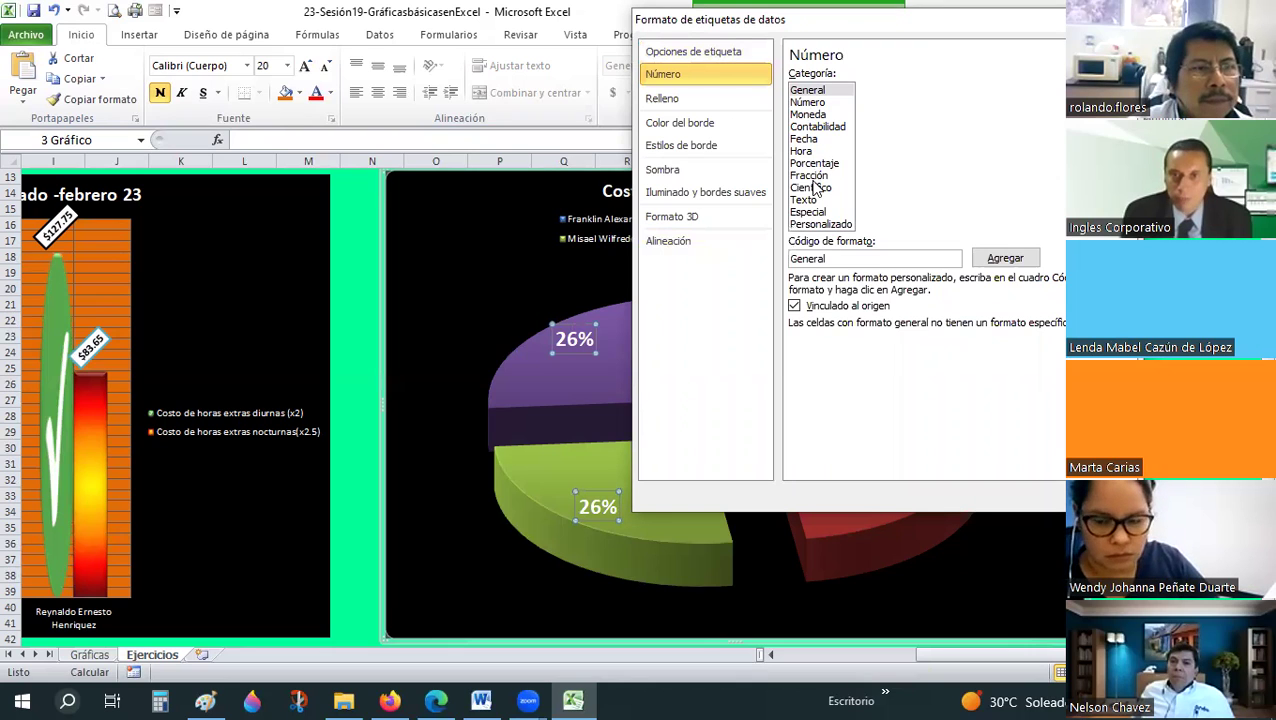
left_click(815, 163)
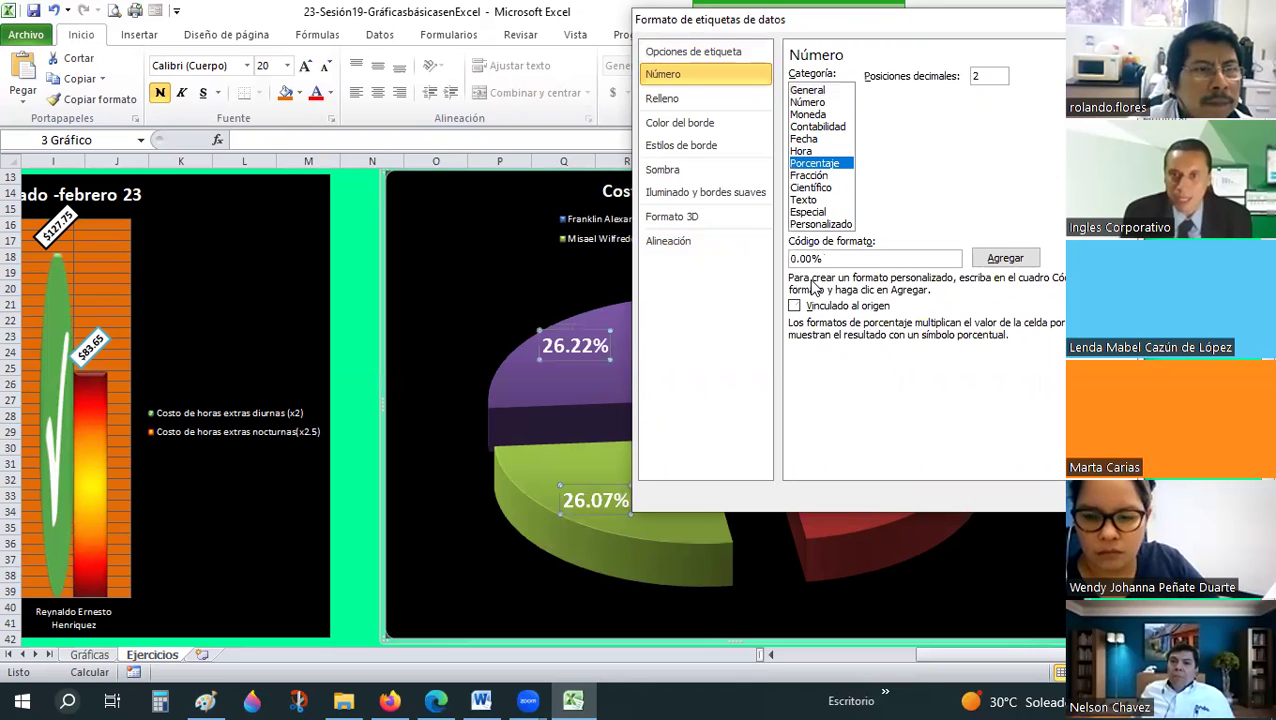
double_click(989, 75)
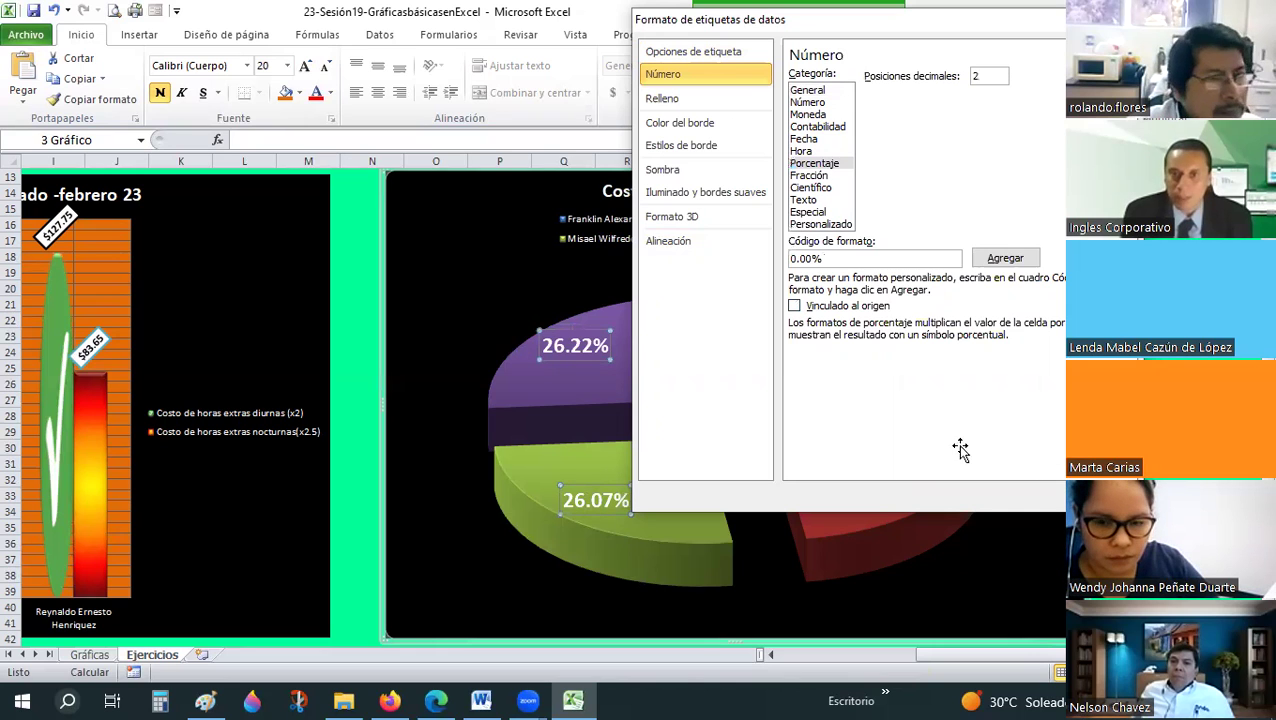
key("Escape")
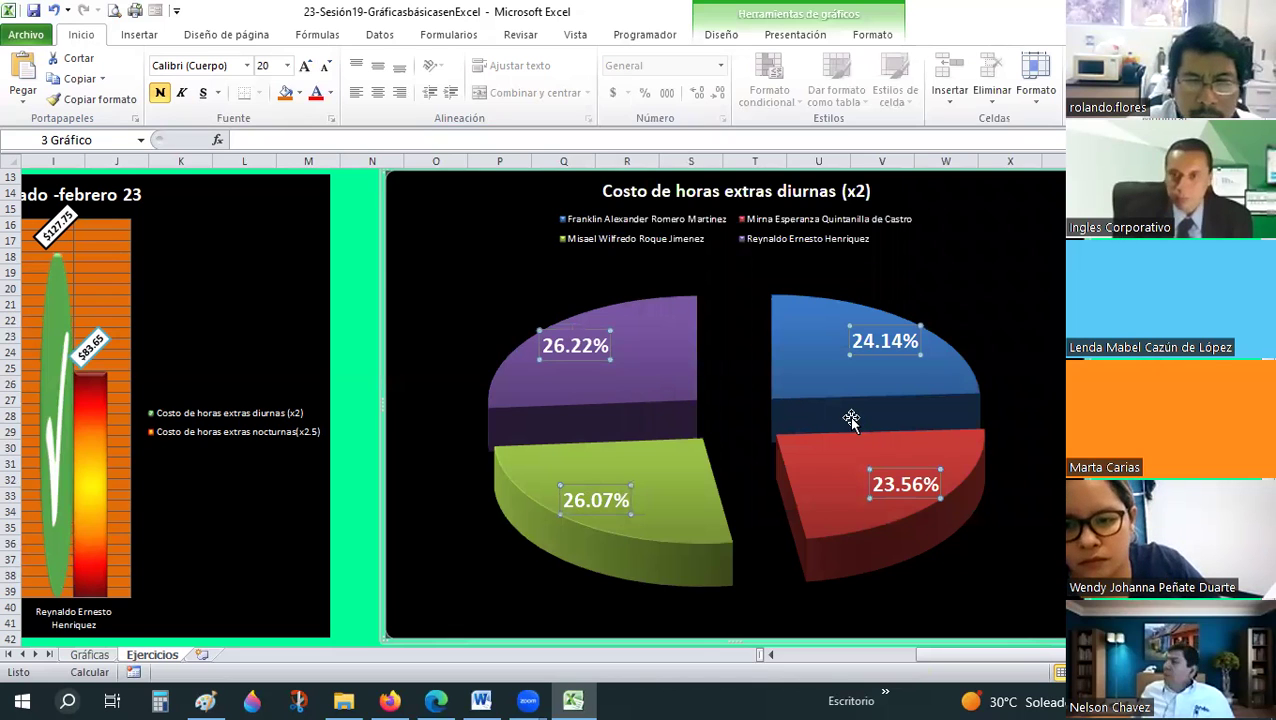
key("Escape")
scroll(744, 640, "up", 3)
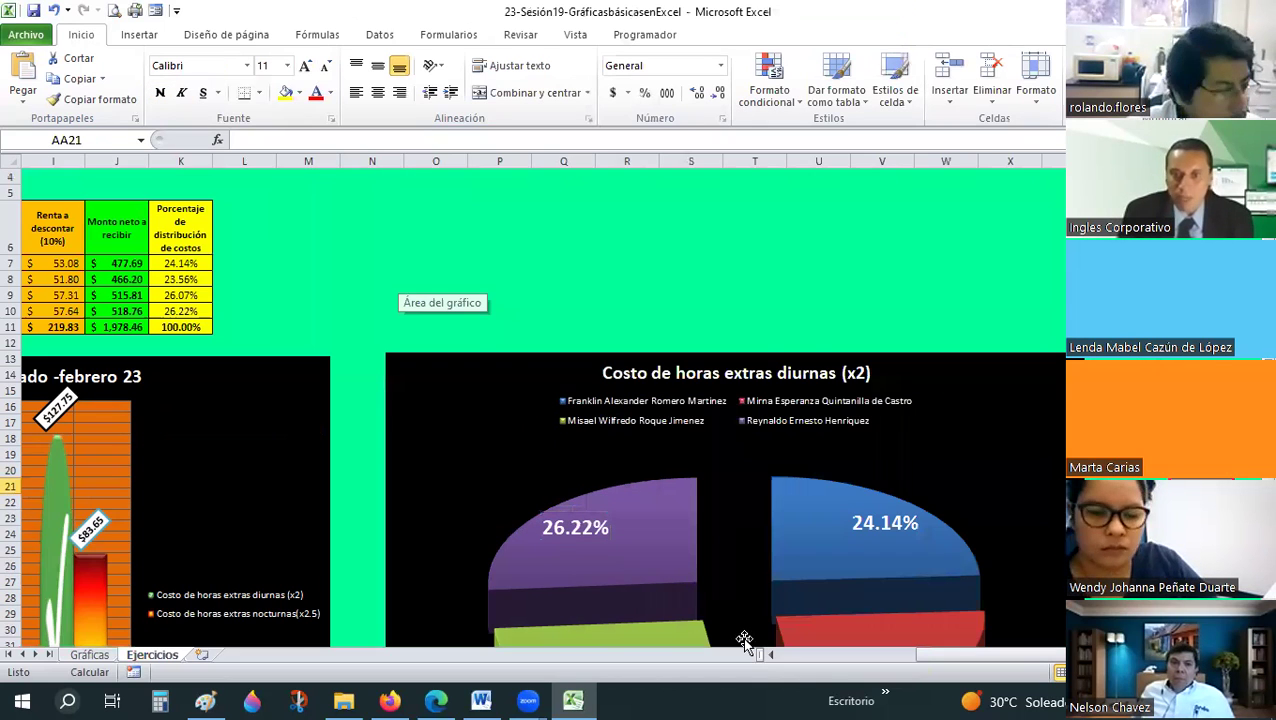
scroll(773, 654, "up", 1)
scroll(773, 654, "left", 3)
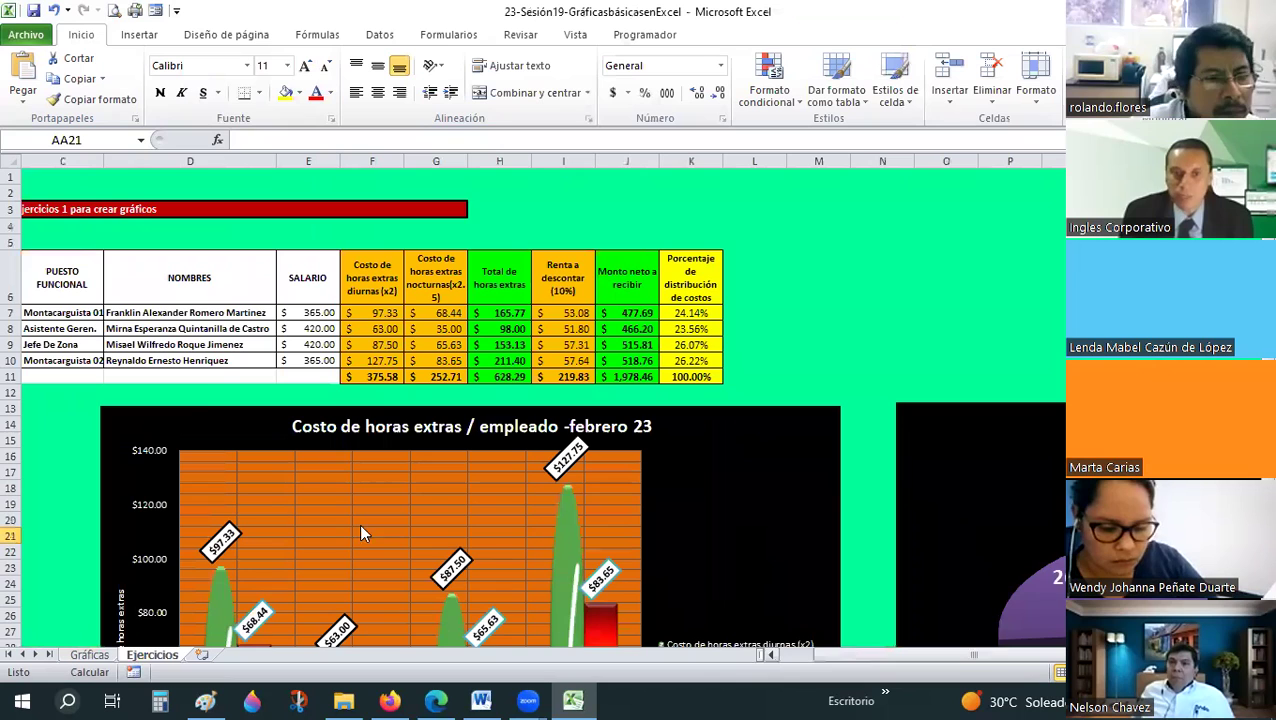
scroll(261, 480, "down", 2)
scroll(368, 309, "up", 2)
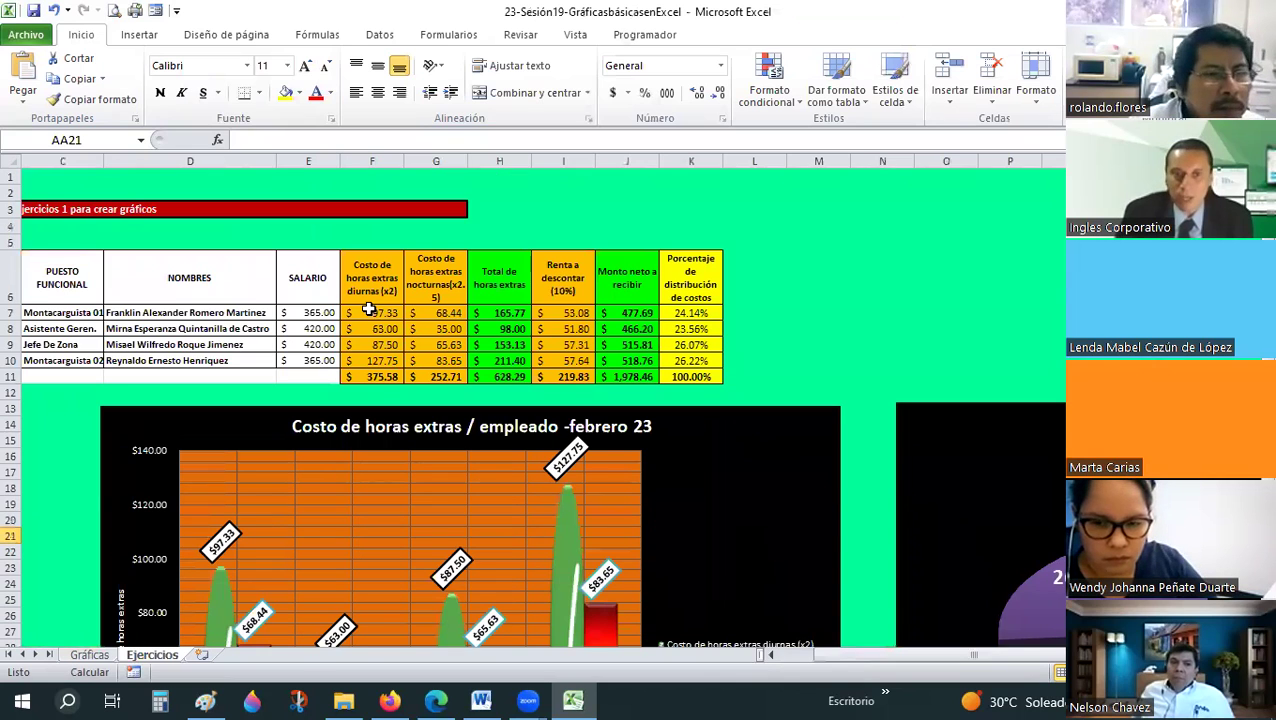
left_click_drag(378, 312, 429, 358)
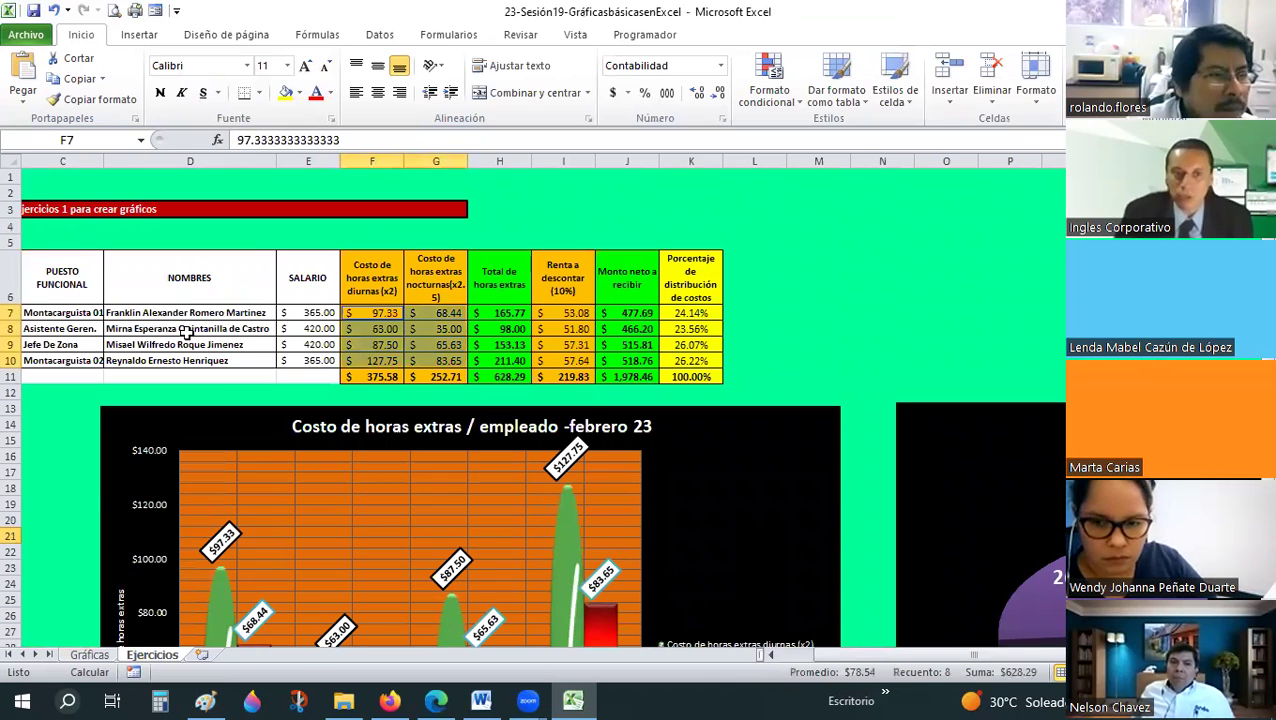
left_click_drag(189, 312, 189, 360)
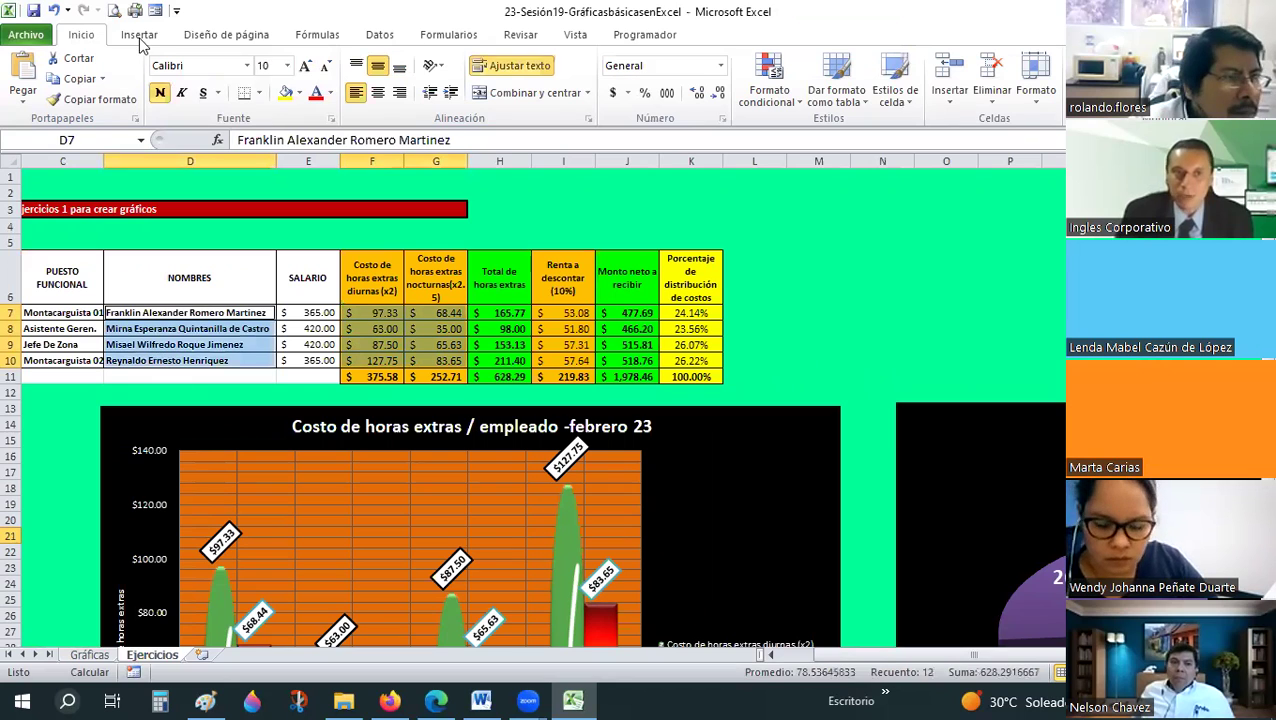
scroll(373, 110, "down", 1)
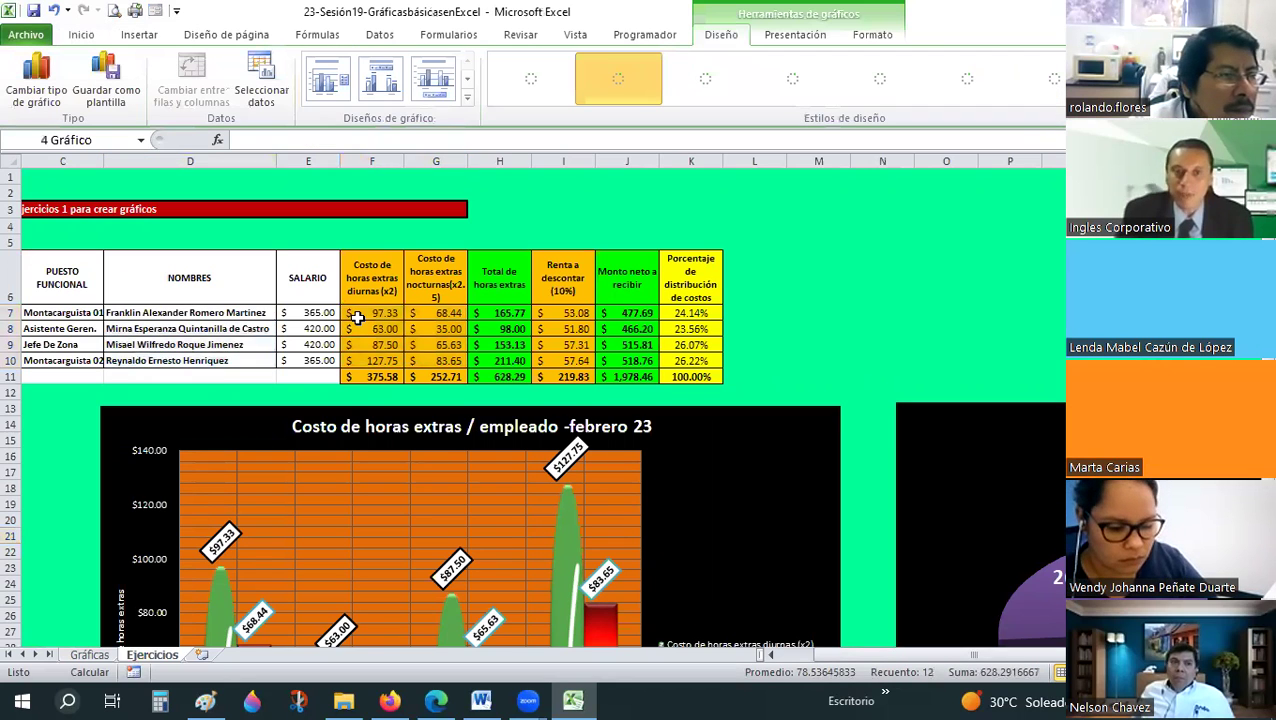
scroll(748, 268, "down", 3)
scroll(797, 210, "down", 4)
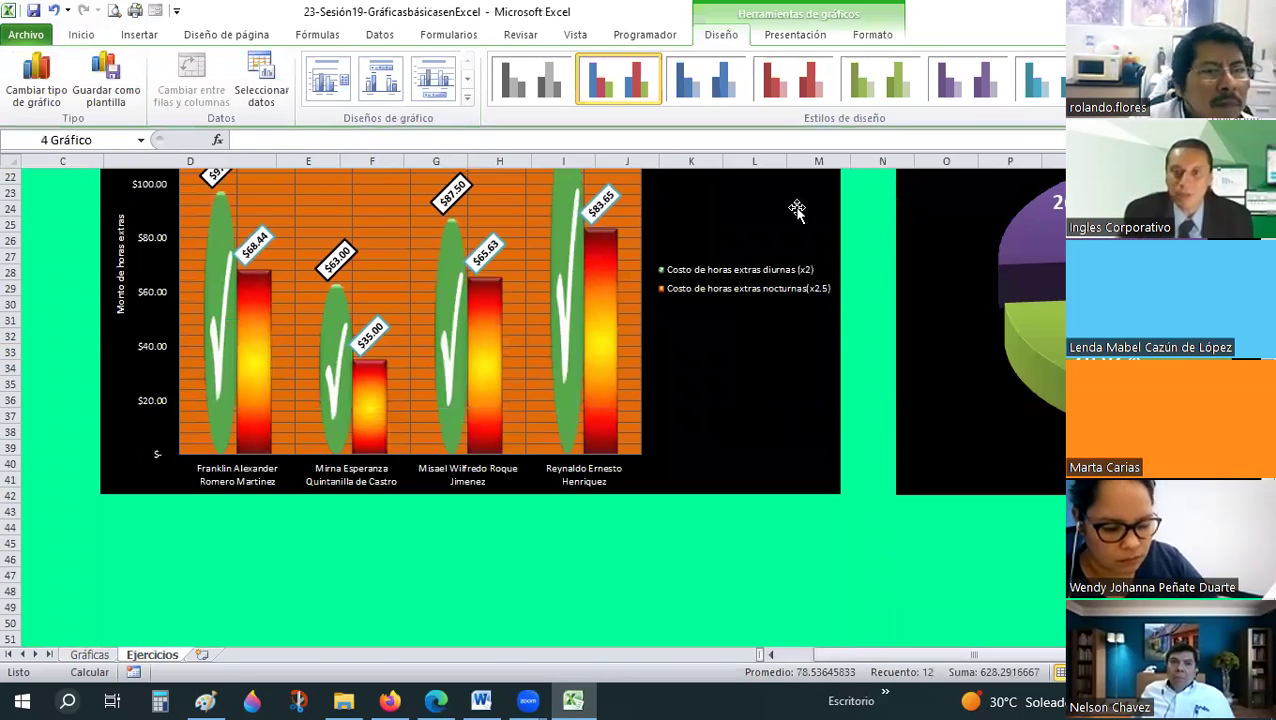
left_click_drag(366, 675, 459, 635)
left_click_drag(781, 505, 792, 497)
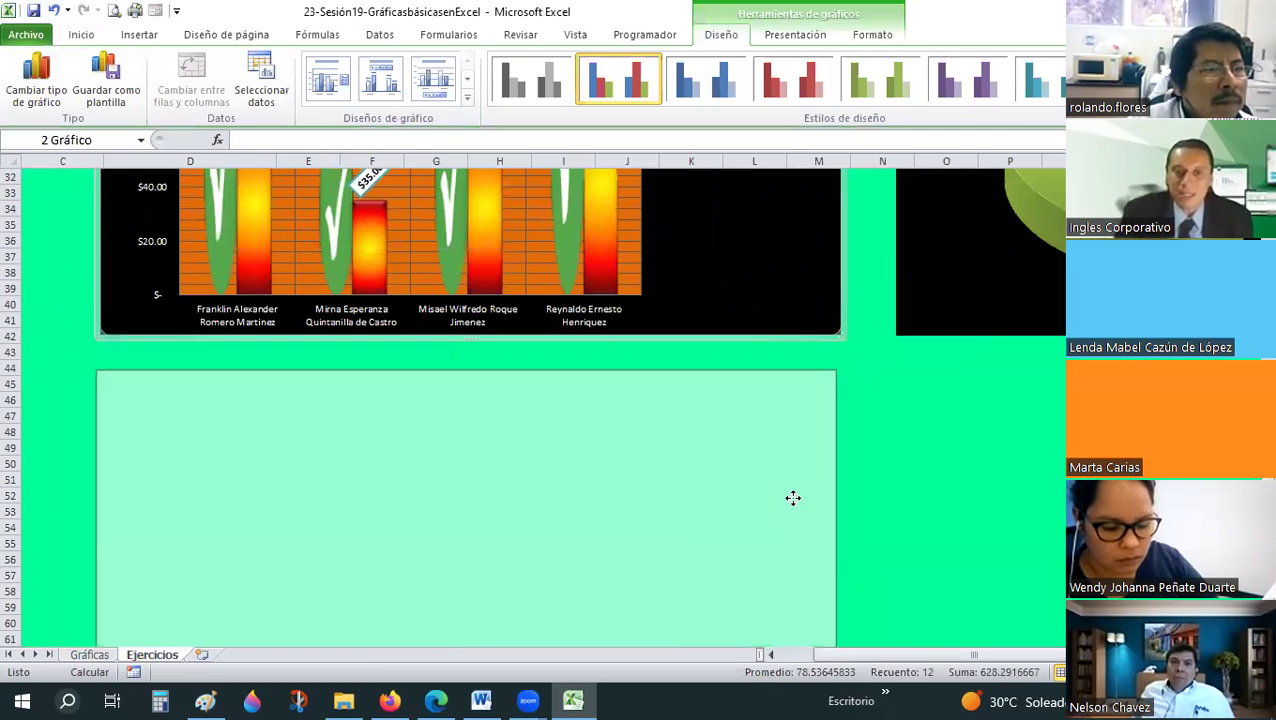
left_click_drag(599, 433, 599, 432)
key("ctrl+z")
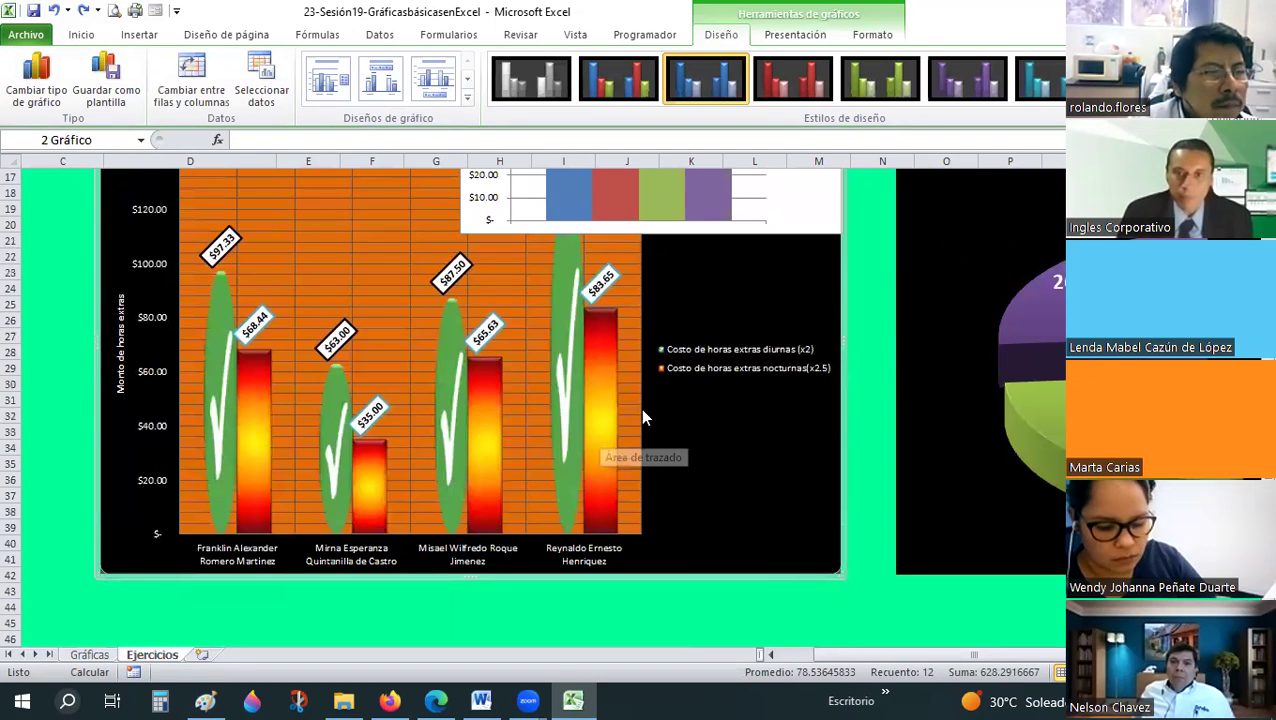
scroll(803, 253, "up", 1)
left_click(844, 237)
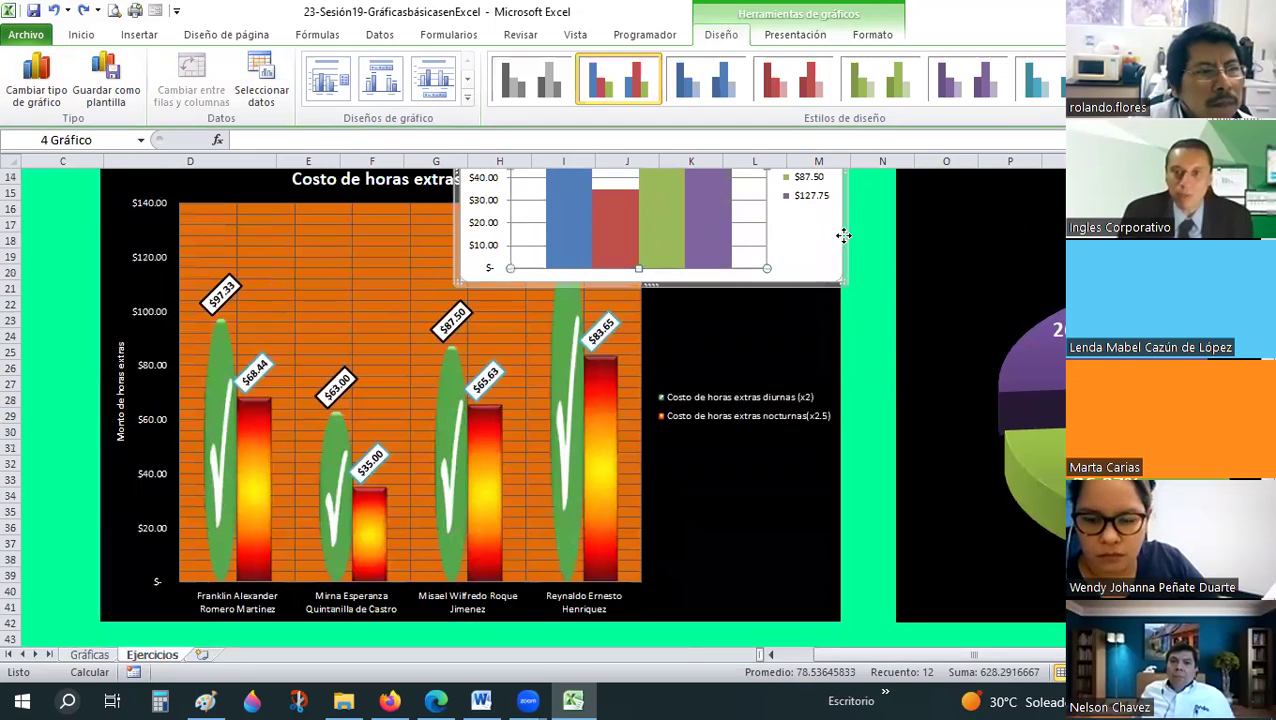
scroll(800, 582, "down", 3)
mouse_move(800, 582)
left_mouse_down()
mouse_move(810, 382)
mouse_move(825, 384)
left_mouse_up()
mouse_move(643, 409)
left_mouse_down()
mouse_move(751, 425)
mouse_move(820, 371)
left_mouse_up()
scroll(820, 371, "down", 3)
mouse_move(558, 562)
left_mouse_down()
mouse_move(474, 594)
mouse_move(450, 540)
left_mouse_up()
scroll(466, 429, "down", 4)
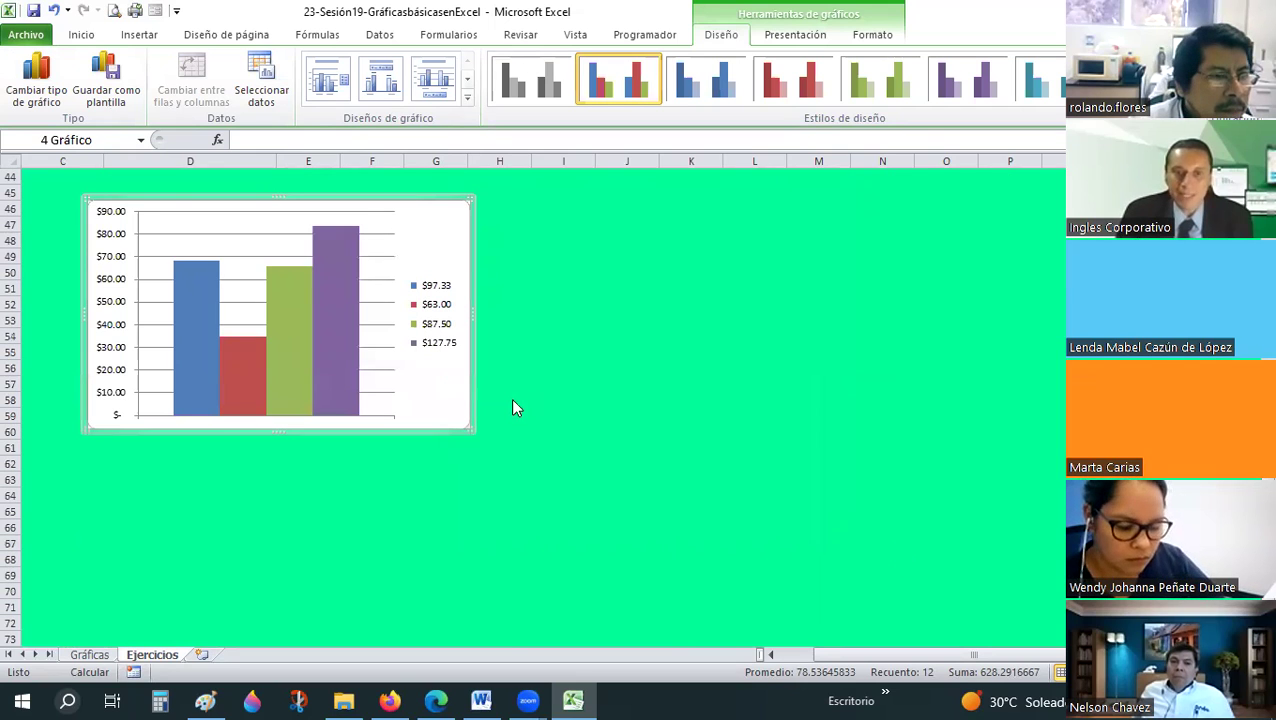
left_click_drag(473, 431, 902, 560)
left_click(240, 80)
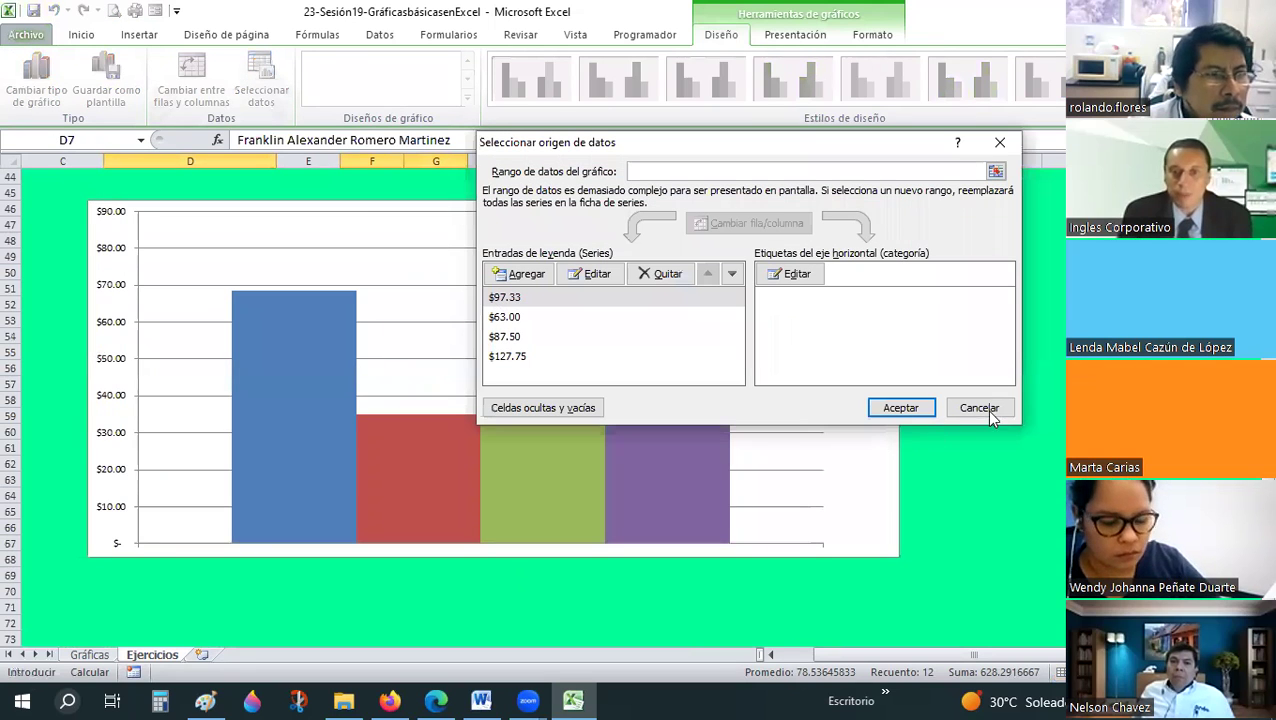
left_click(967, 412)
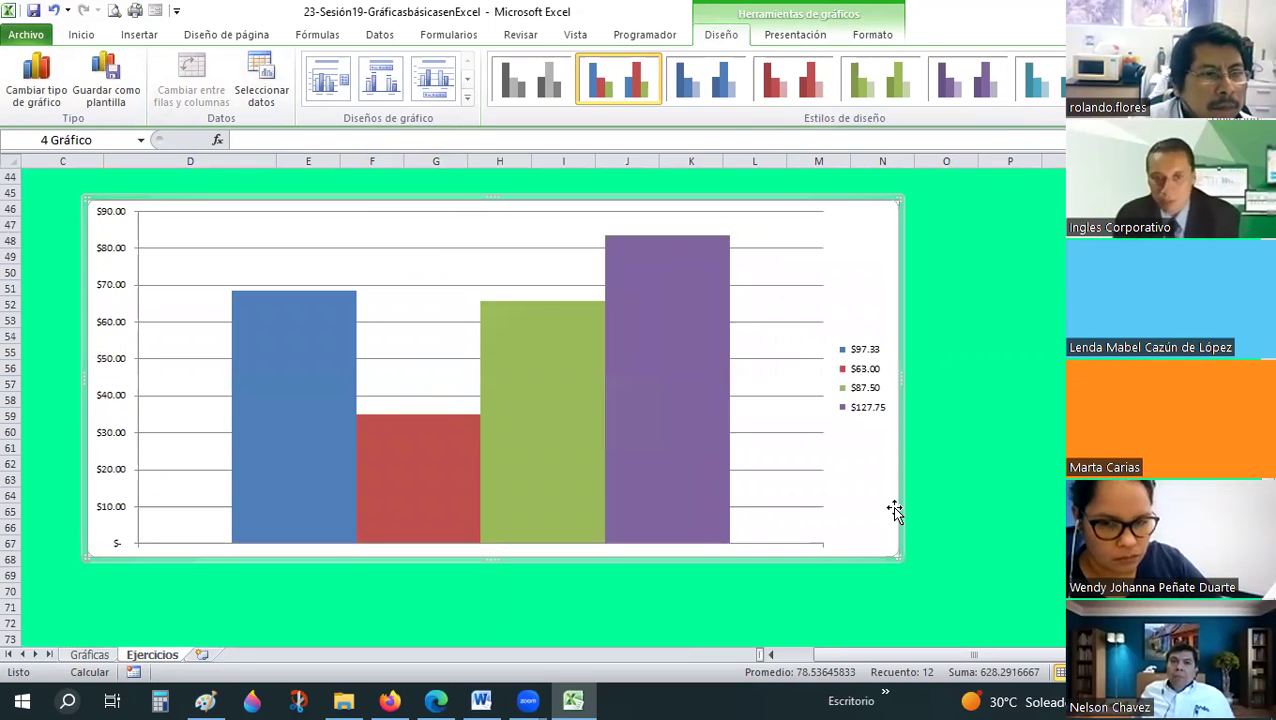
left_click(895, 270)
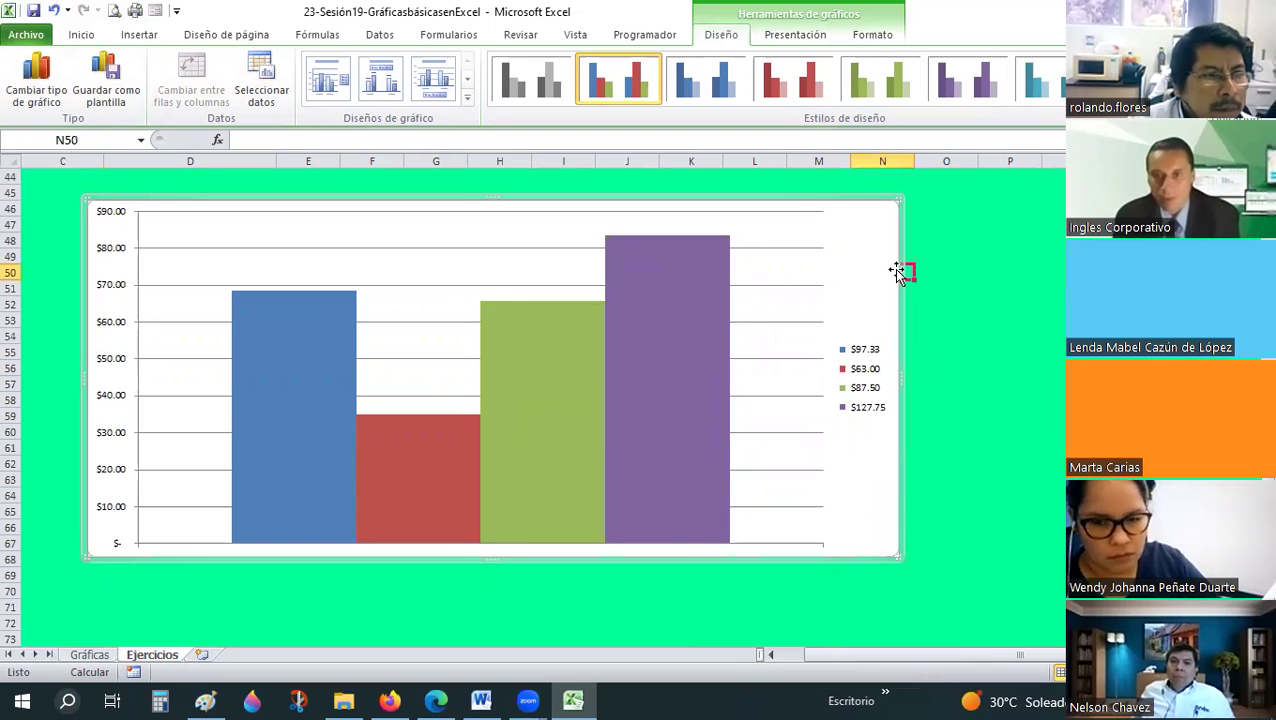
left_click(899, 270)
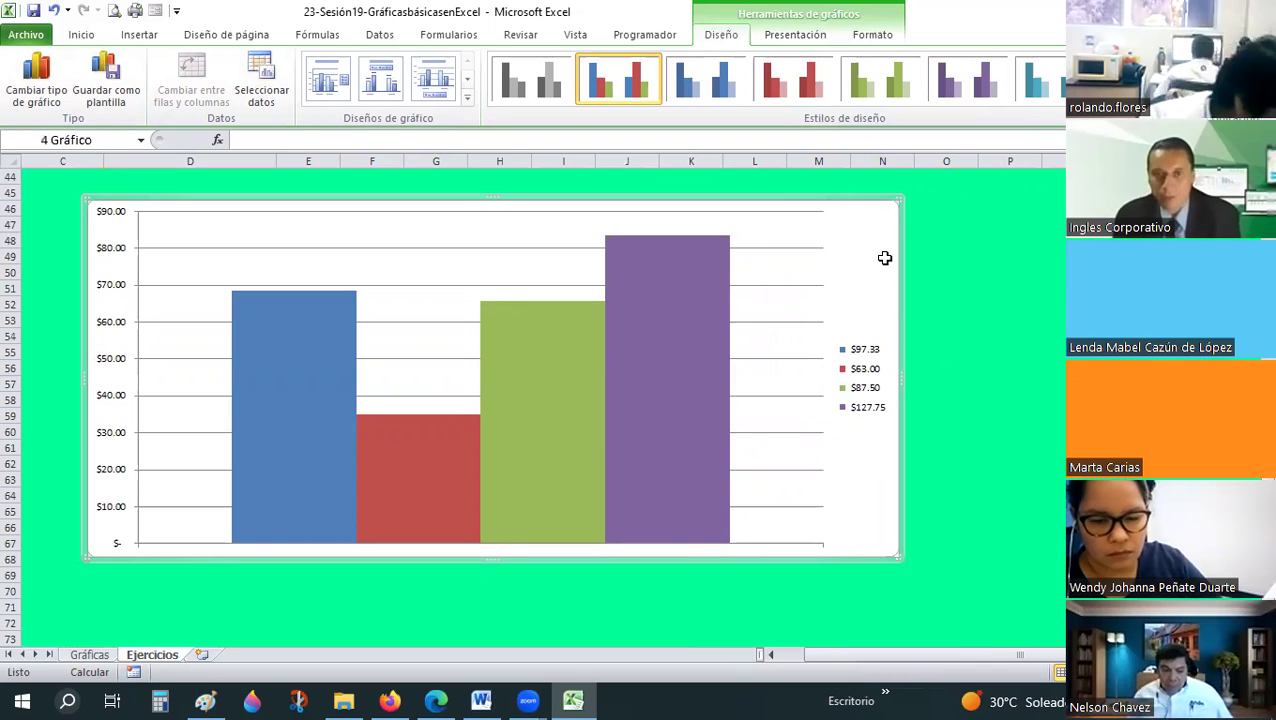
key("Delete")
Insert a clustered column chart from costs F7:G10 with employee names D7:D10
scroll(376, 299, "up", 14)
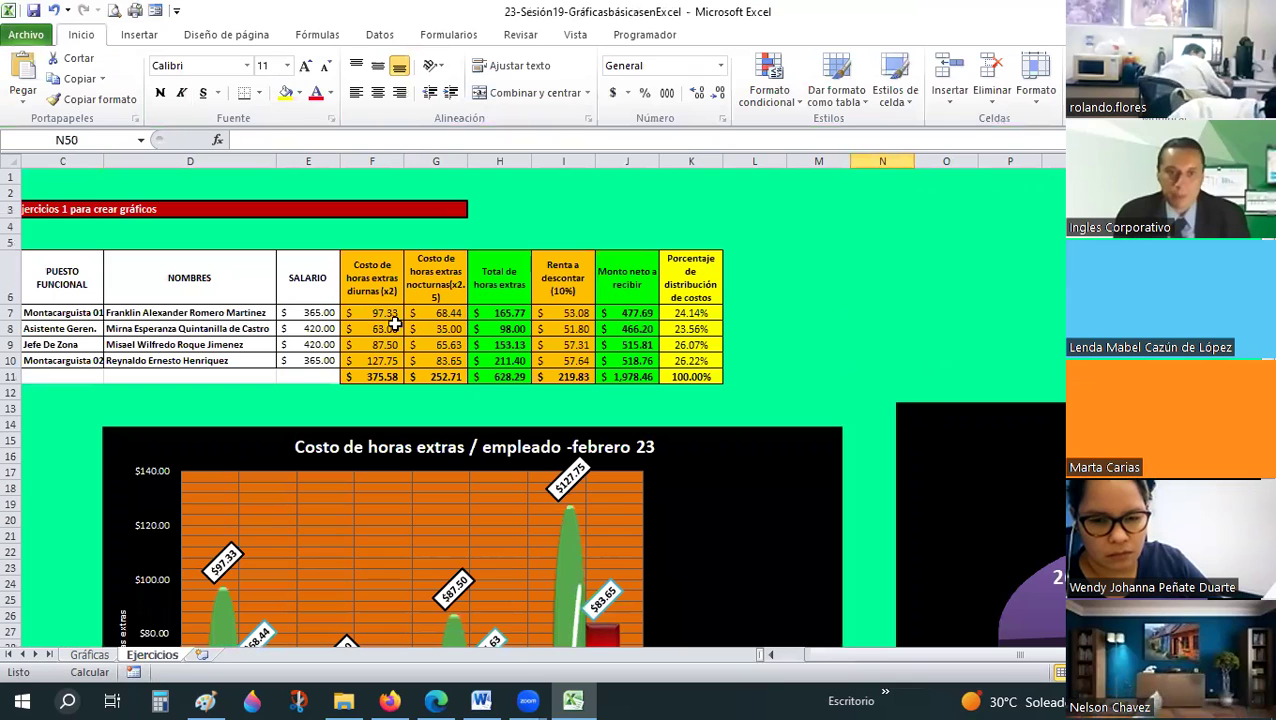
left_click_drag(372, 313, 438, 376)
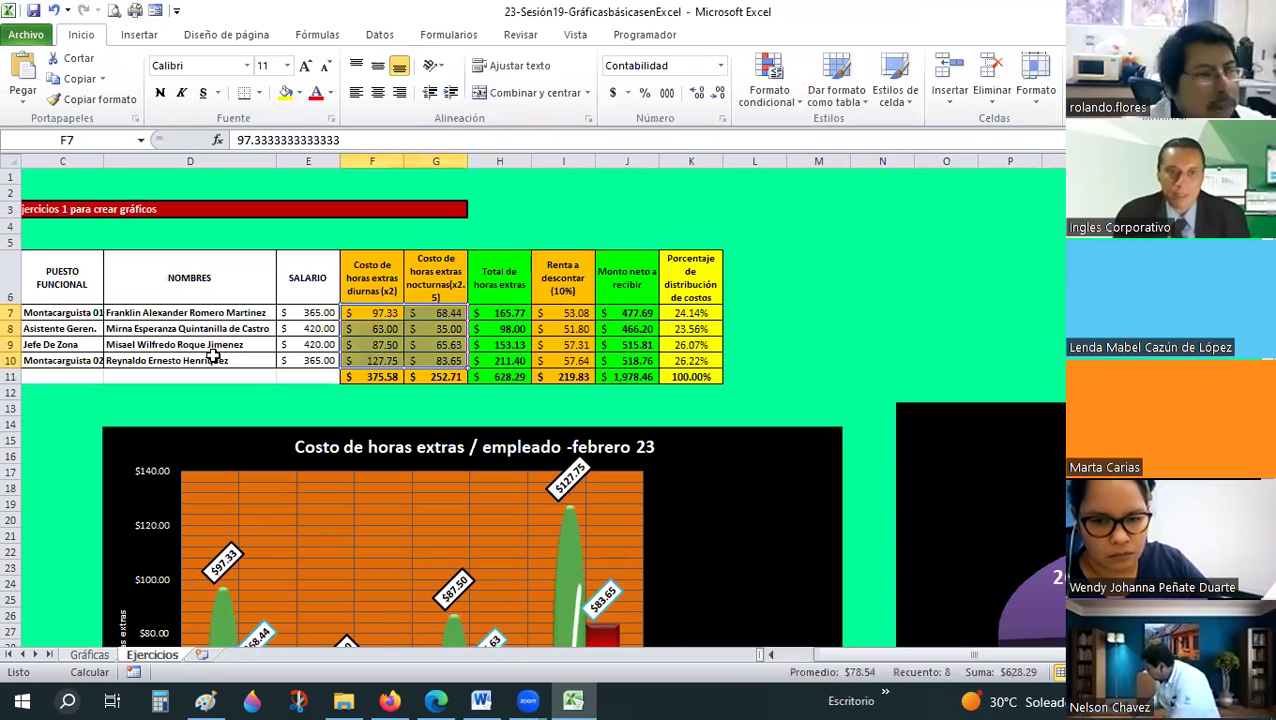
left_click_drag(190, 313, 190, 360)
scroll(390, 65, "down", 1)
left_click(378, 75)
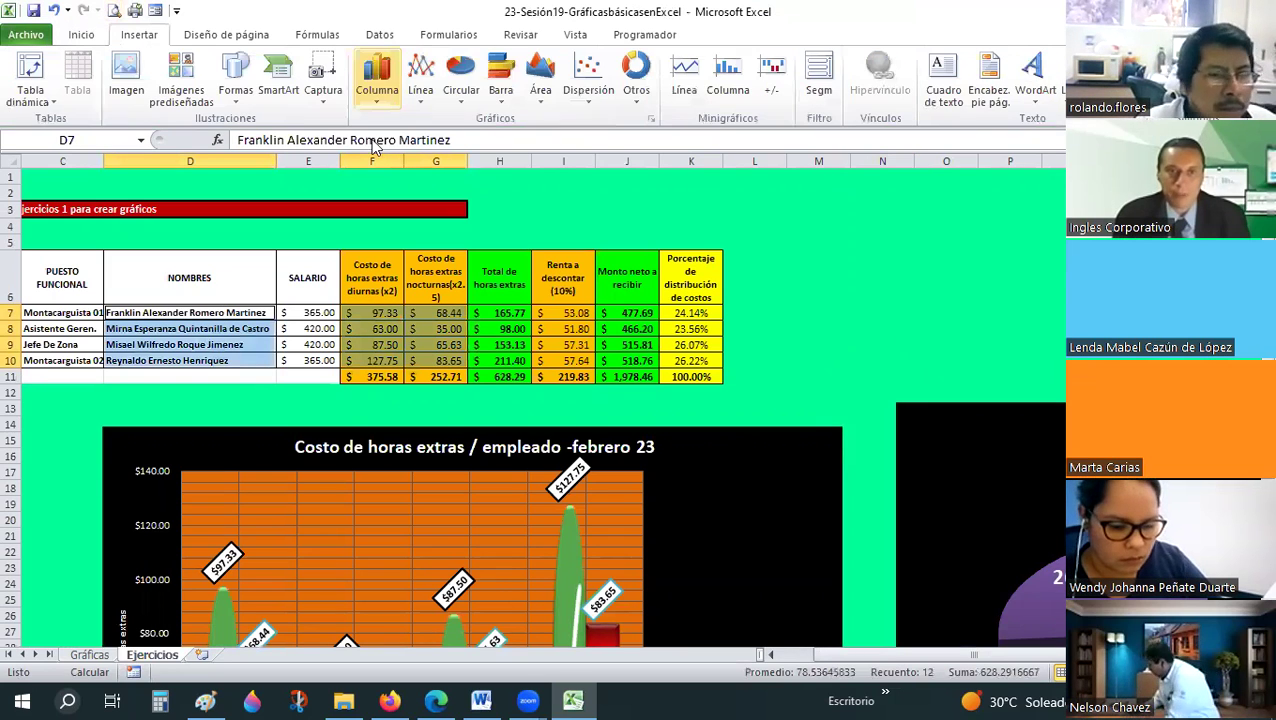
left_click(372, 148)
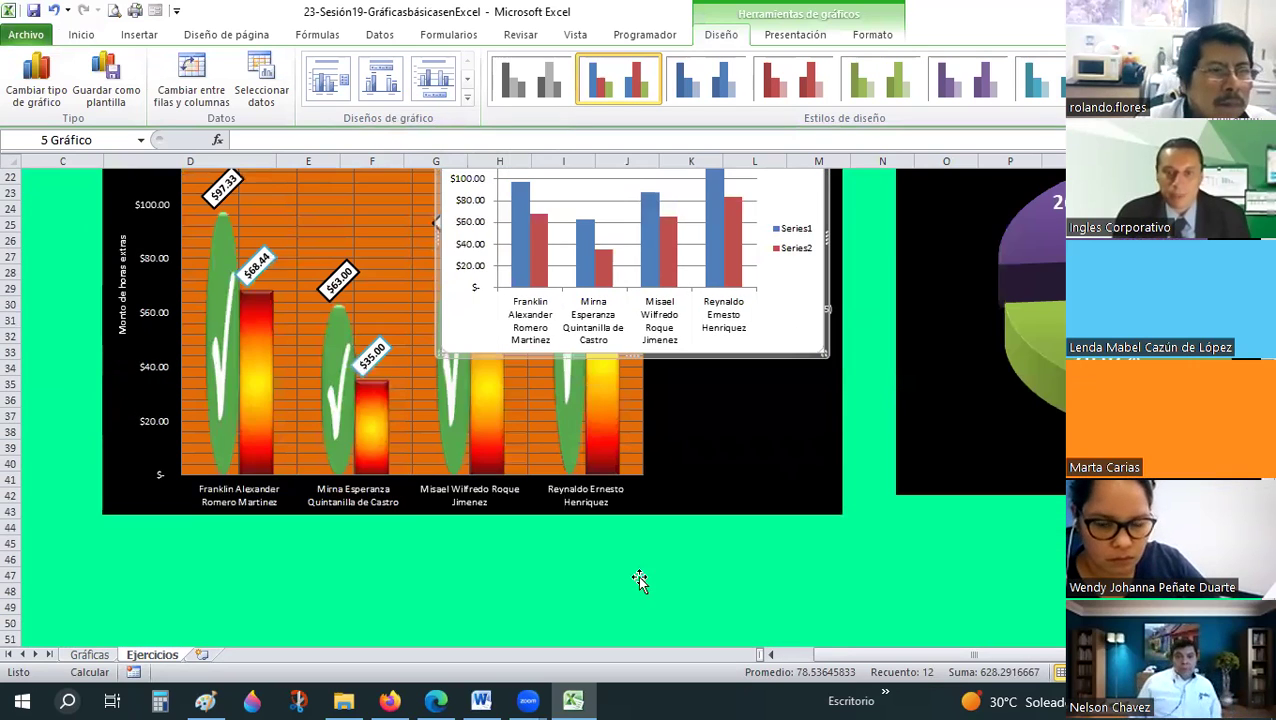
Move the new column chart below the styled chart and enlarge it to span rows 44–73
left_click_drag(823, 314, 633, 441)
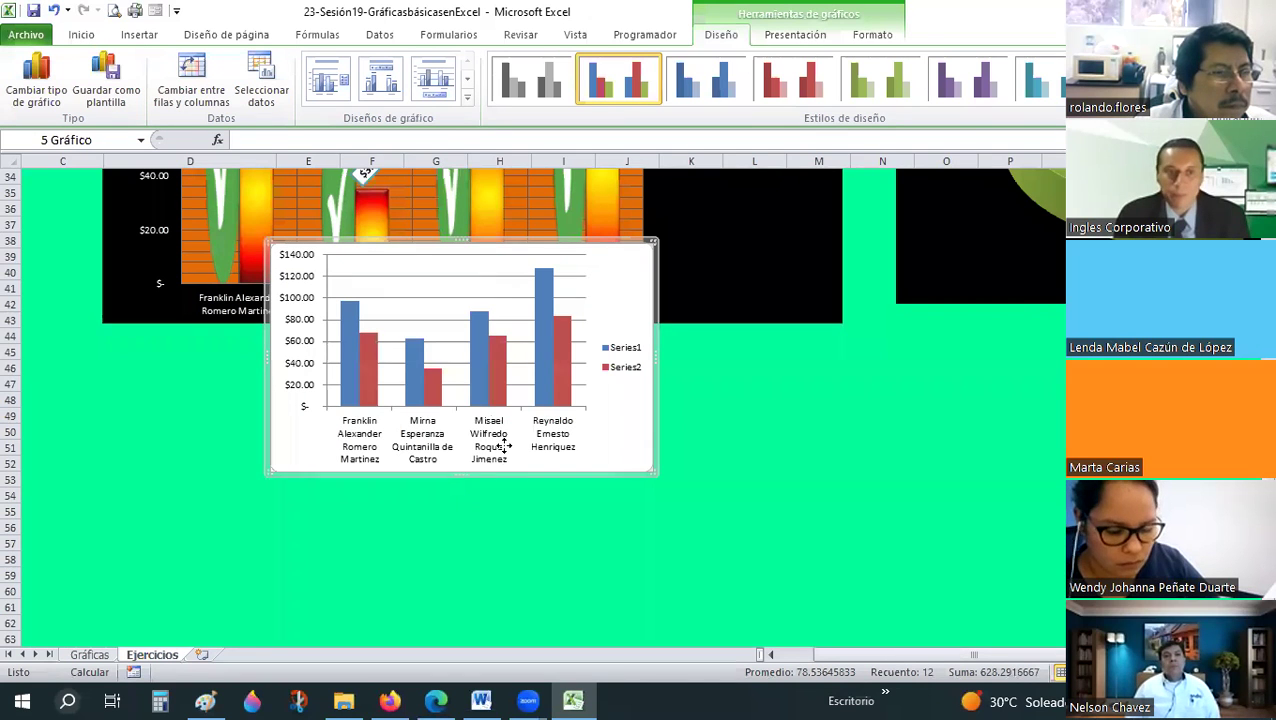
left_click_drag(484, 443, 484, 443)
scroll(485, 440, "down", 3)
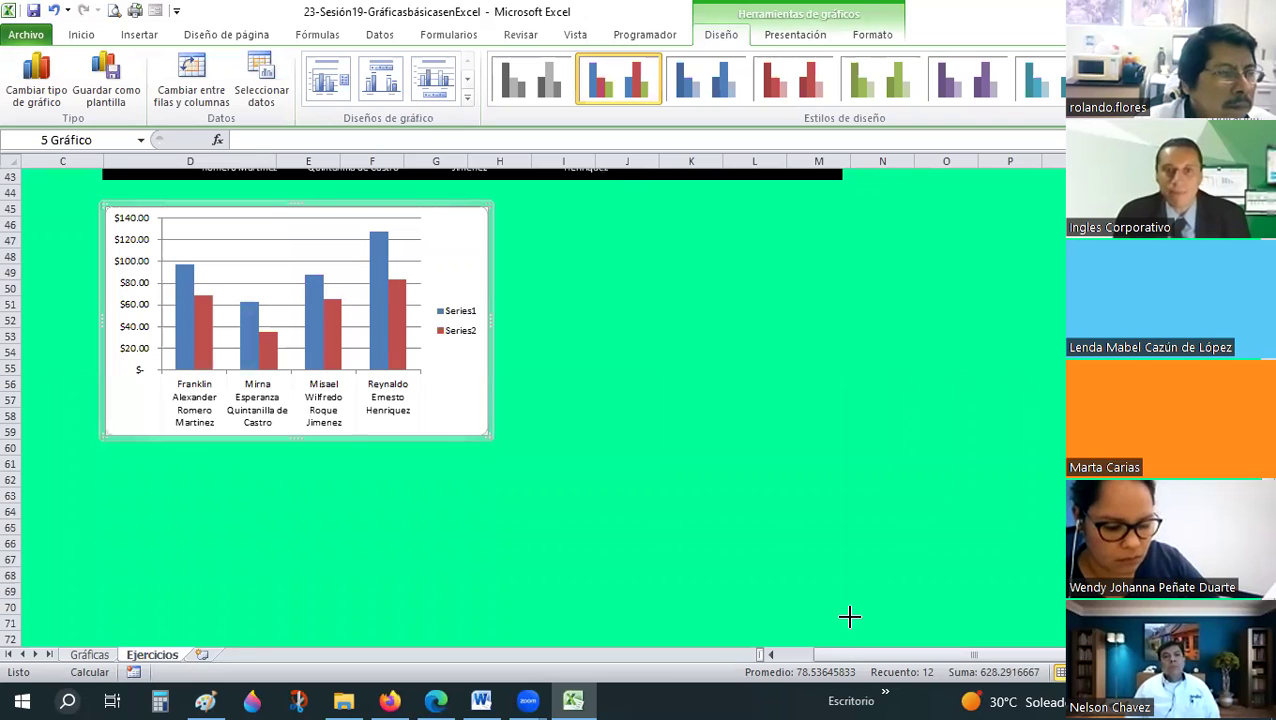
left_click_drag(834, 436, 834, 436)
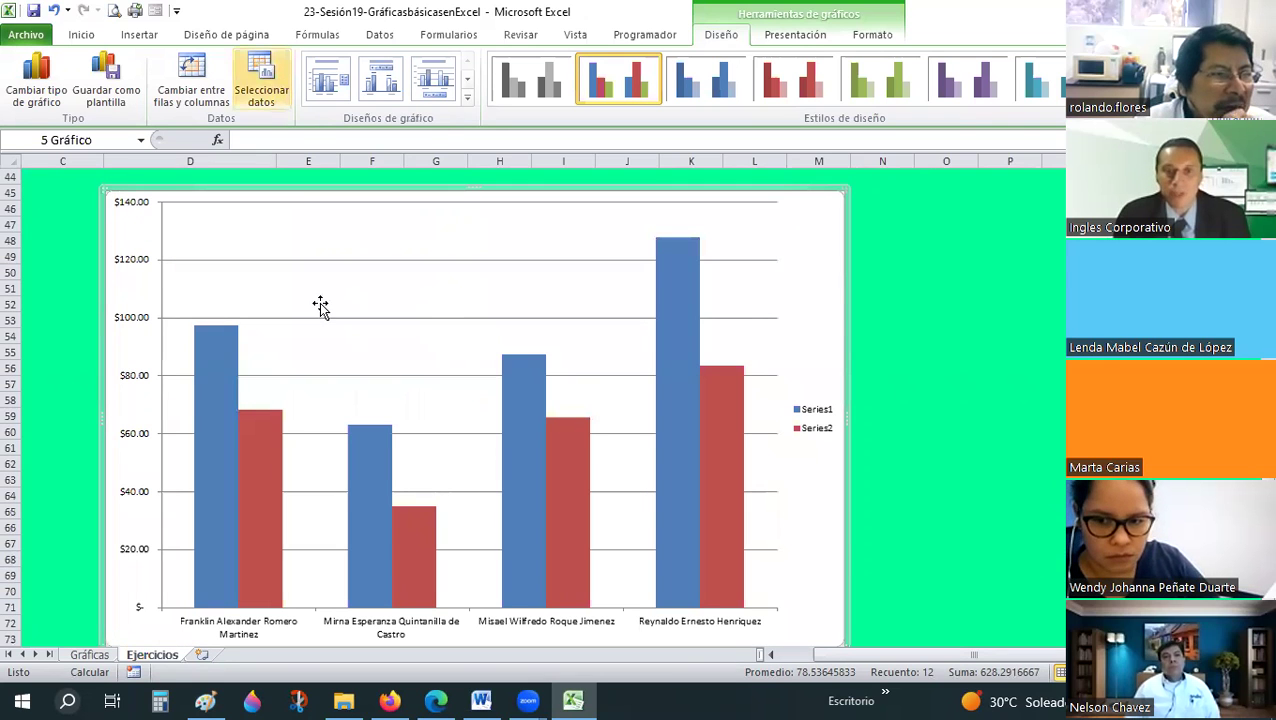
Name the first series from the daytime overtime cost header cell
key("Escape")
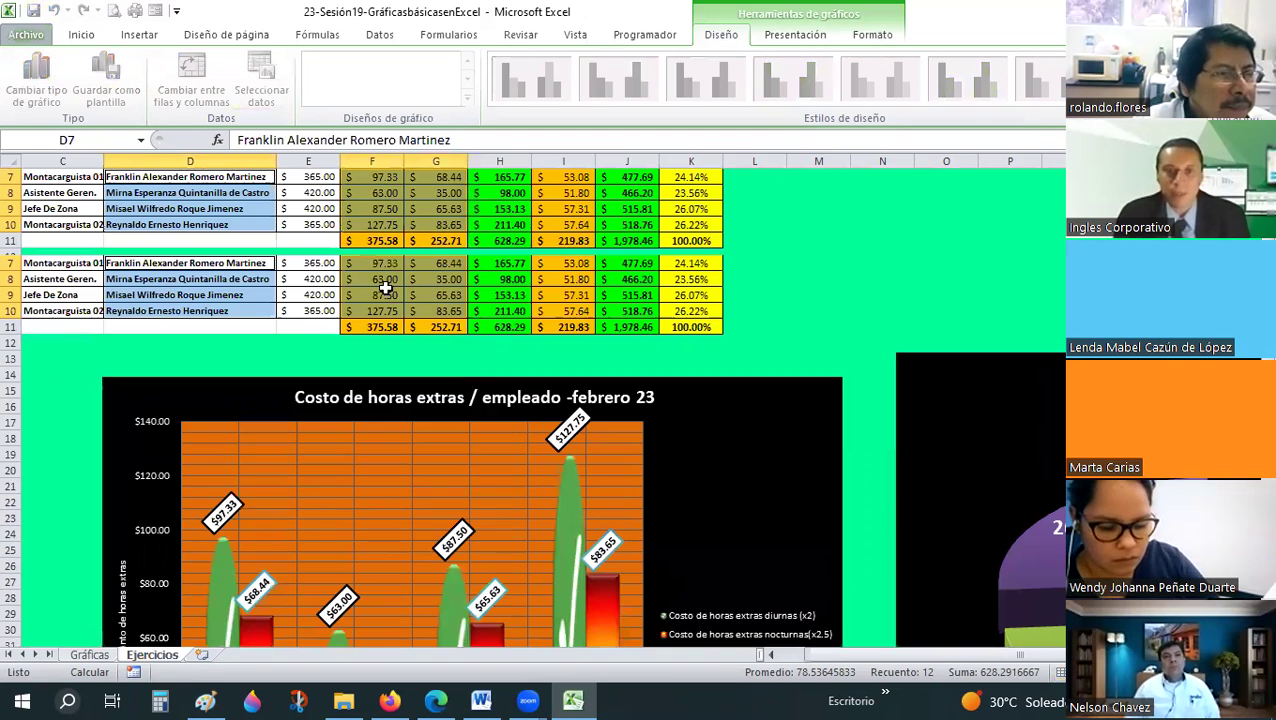
left_click(736, 356)
left_click(372, 280)
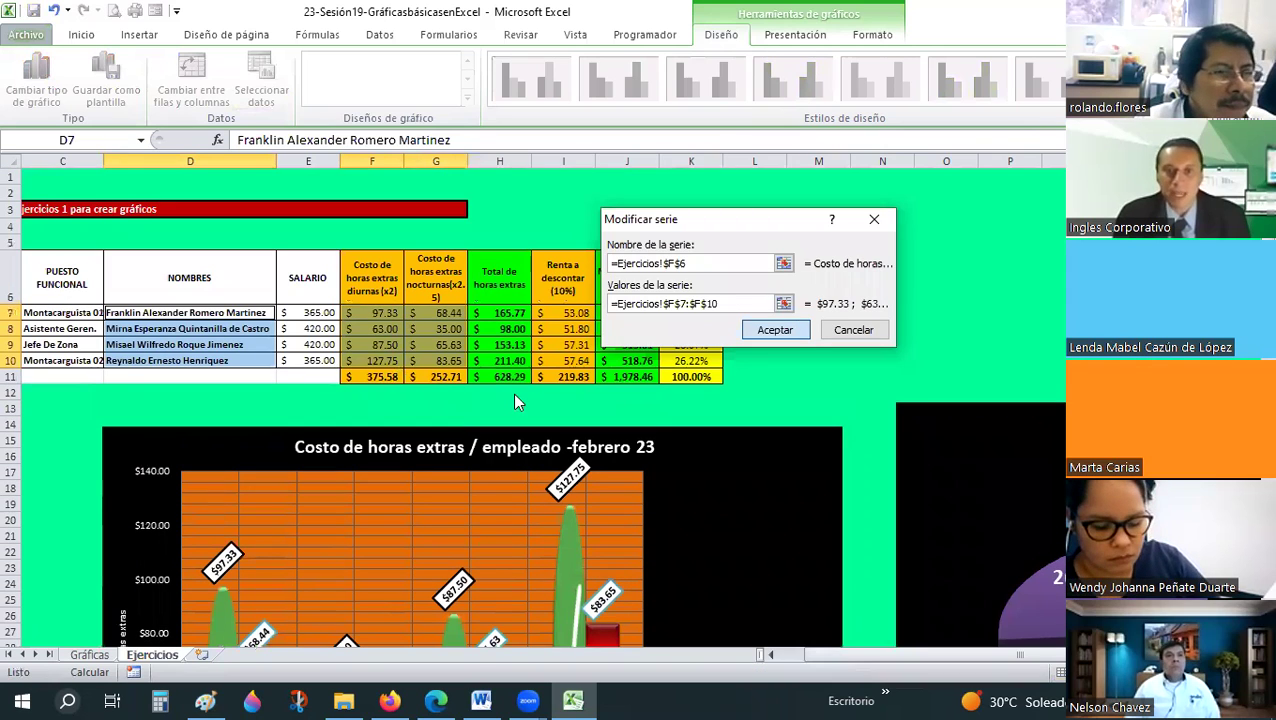
key("Return")
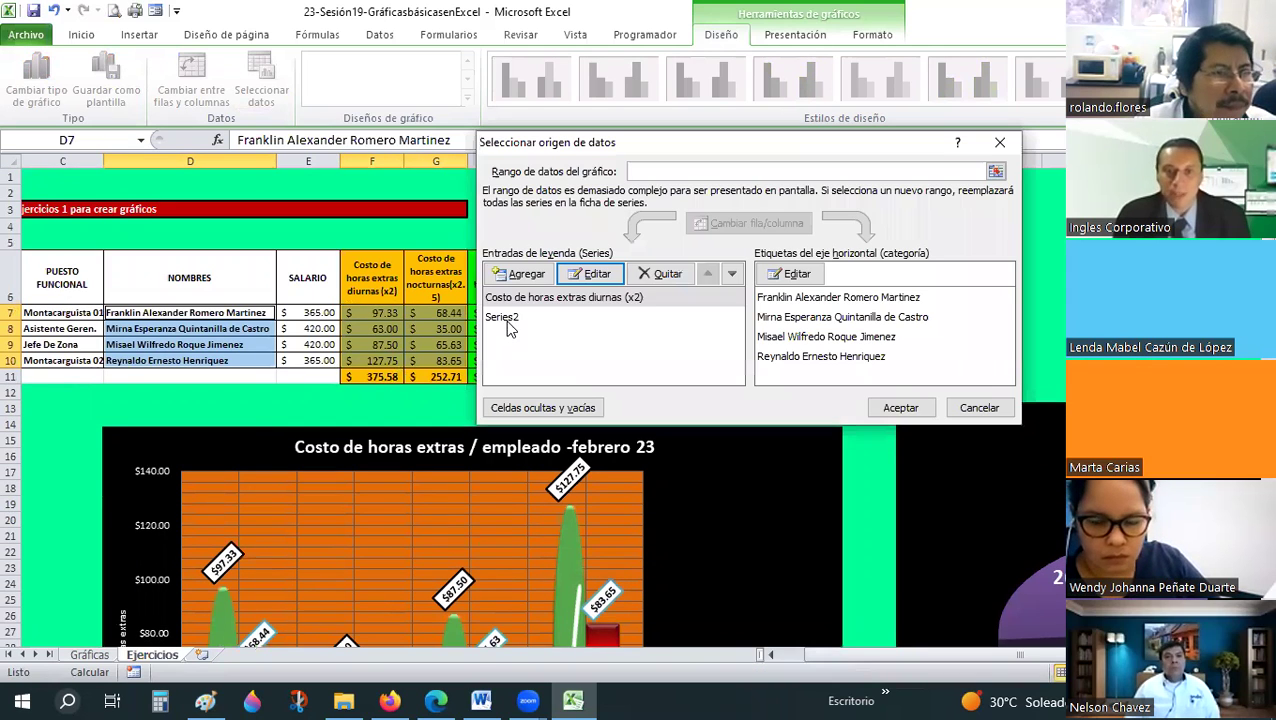
Name the second series Costo de horas extras nocturnas(x2.5) and apply the data source changes
left_click(508, 318)
left_click(592, 274)
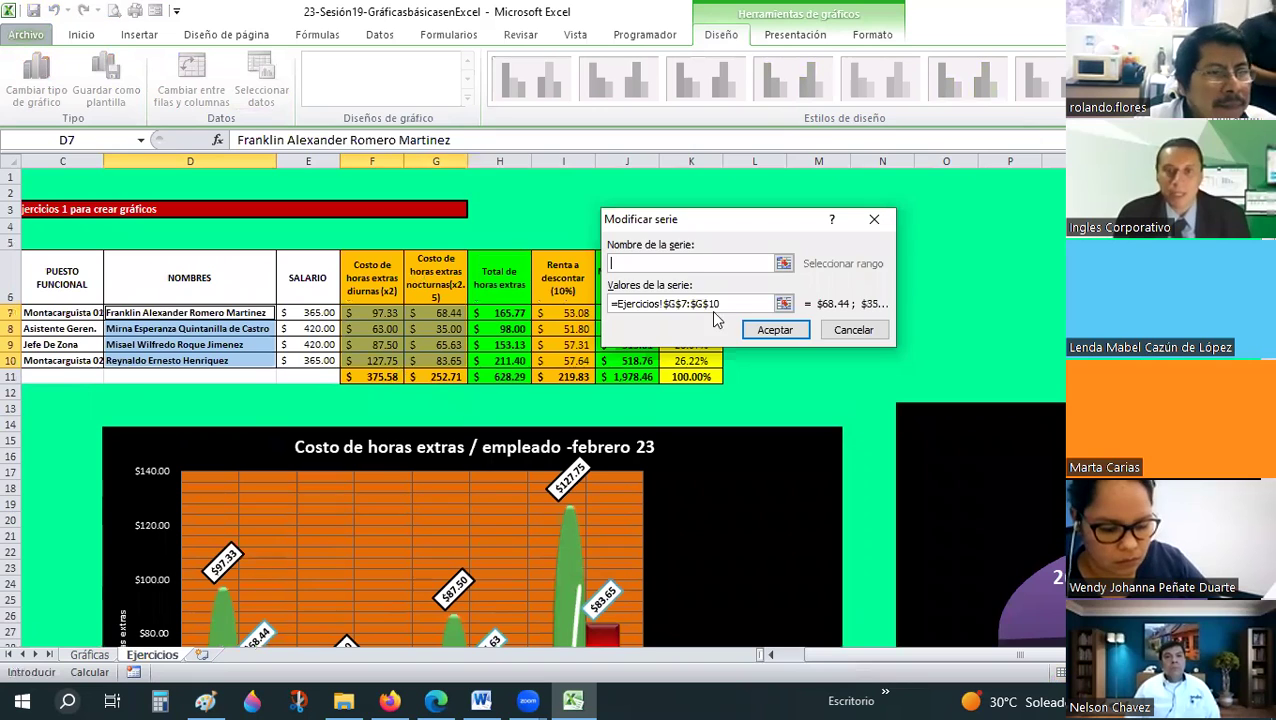
left_click(757, 332)
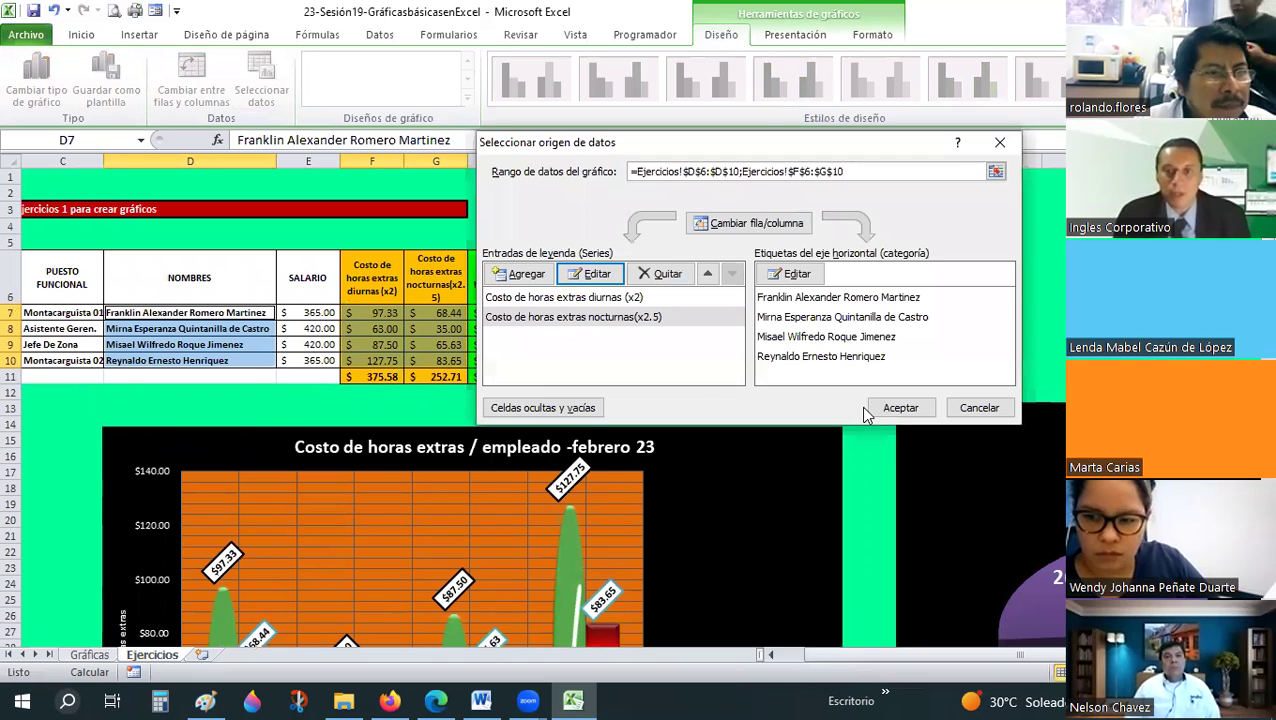
left_click(880, 408)
scroll(661, 447, "down", 9)
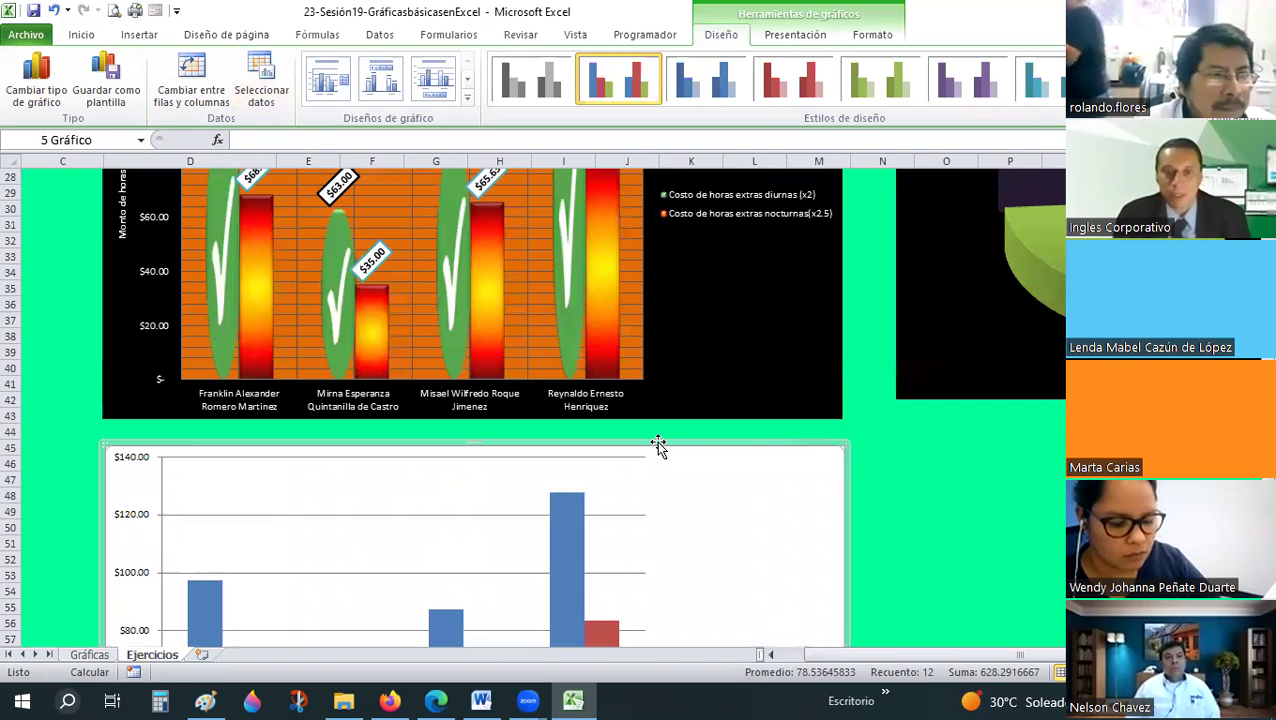
scroll(228, 552, "down", 8)
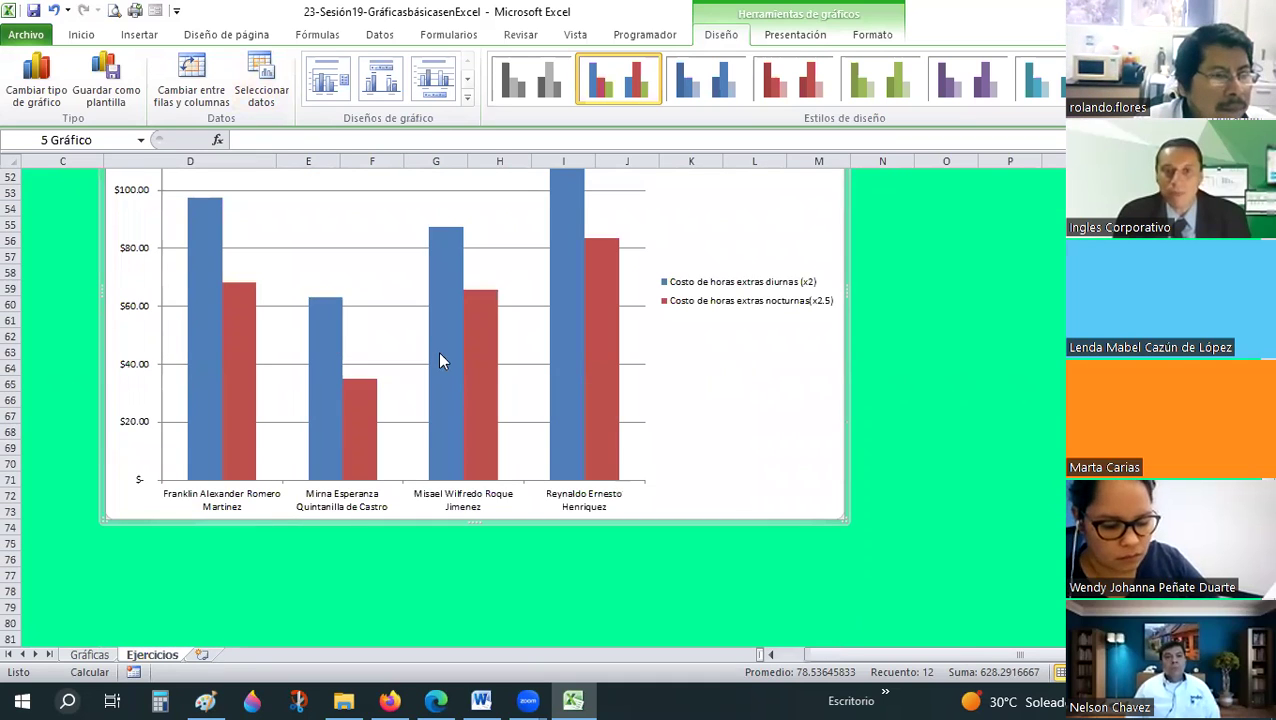
scroll(446, 358, "up", 5)
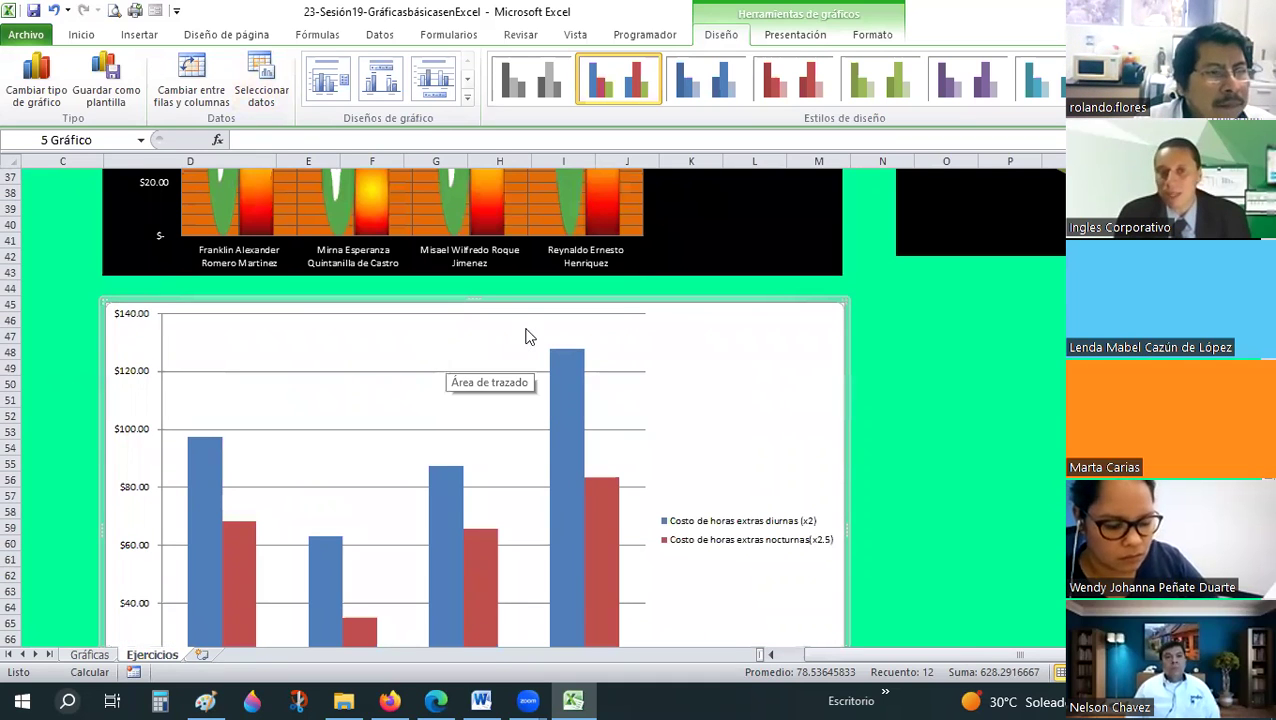
scroll(524, 435, "up", 5)
scroll(546, 378, "up", 2)
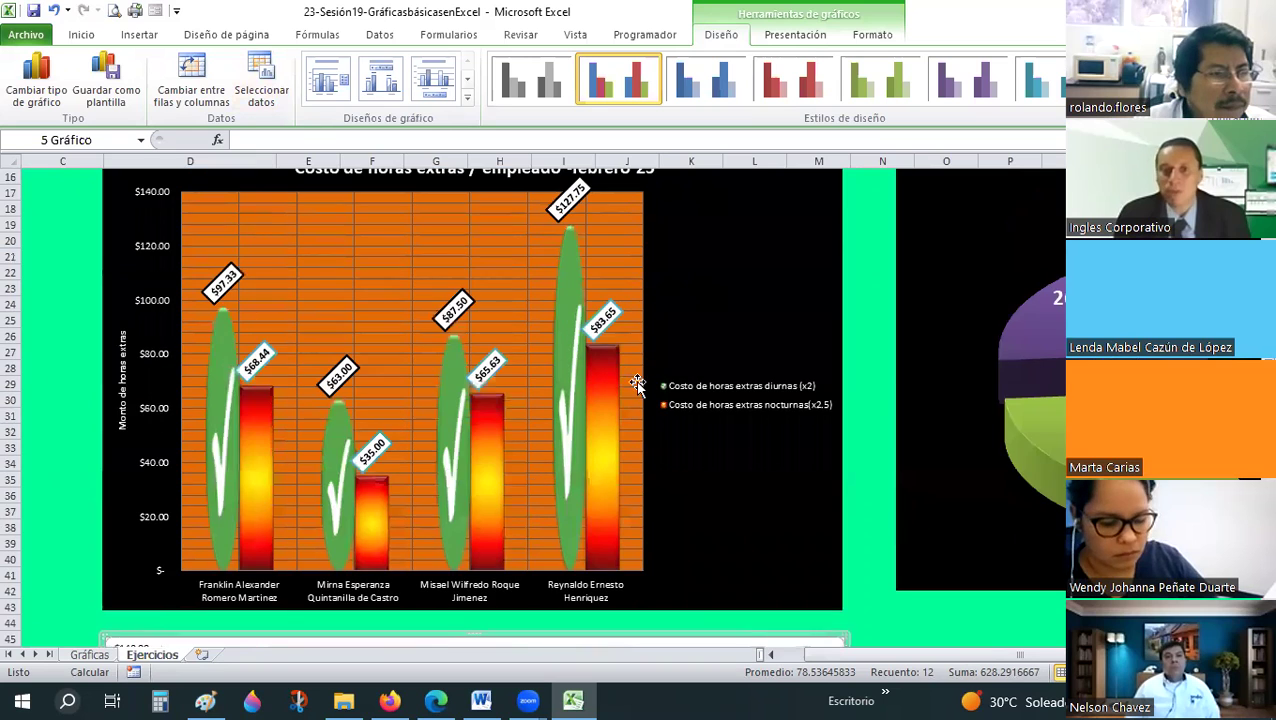
scroll(783, 370, "up", 2)
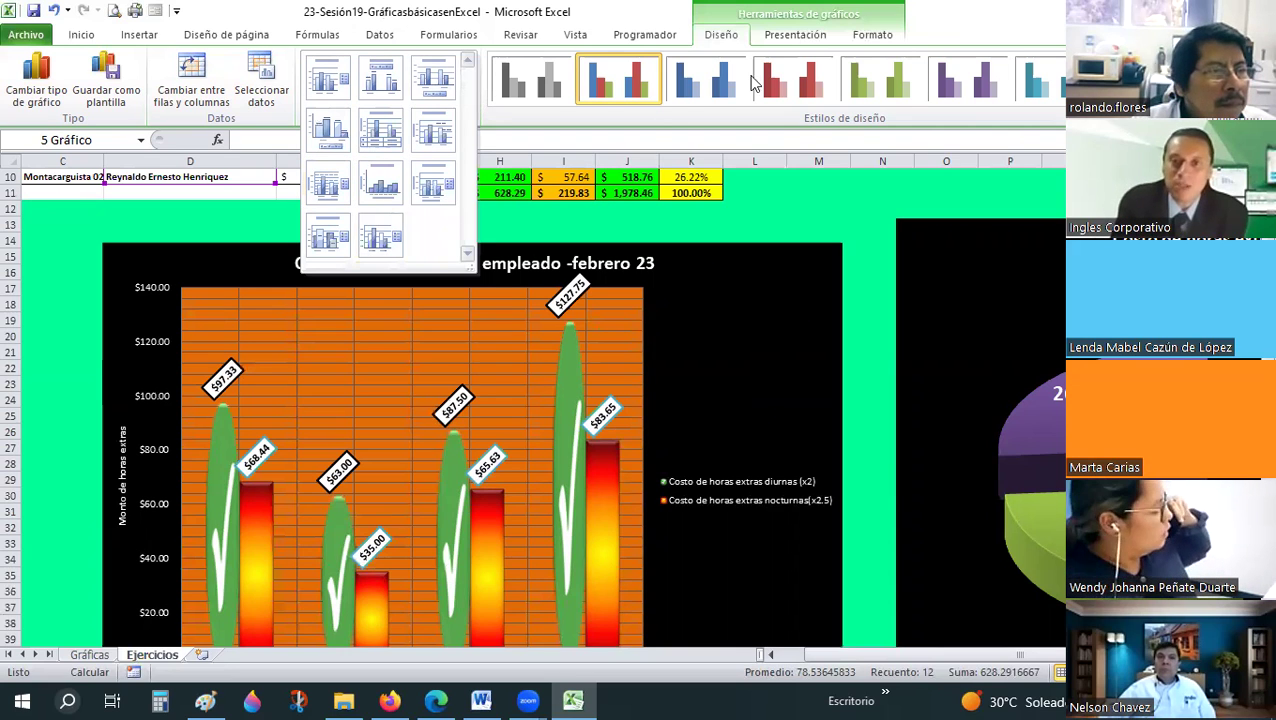
left_click(791, 36)
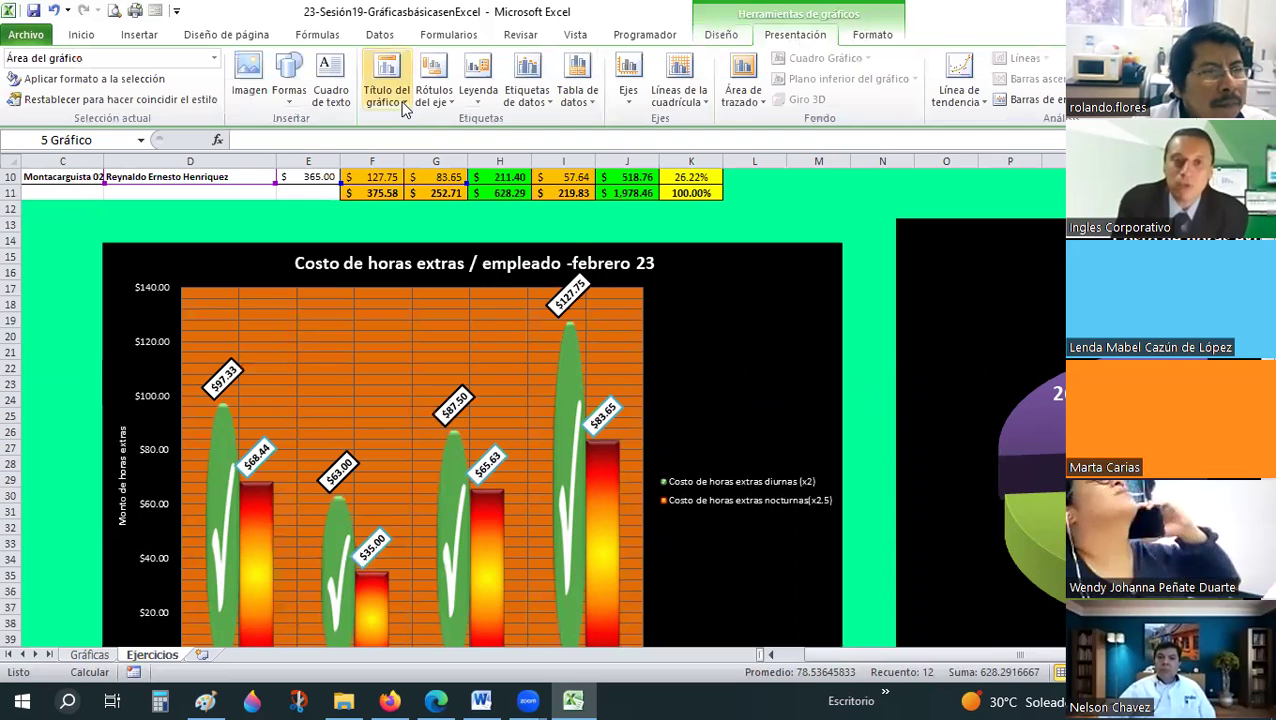
left_click(403, 100)
left_click(712, 36)
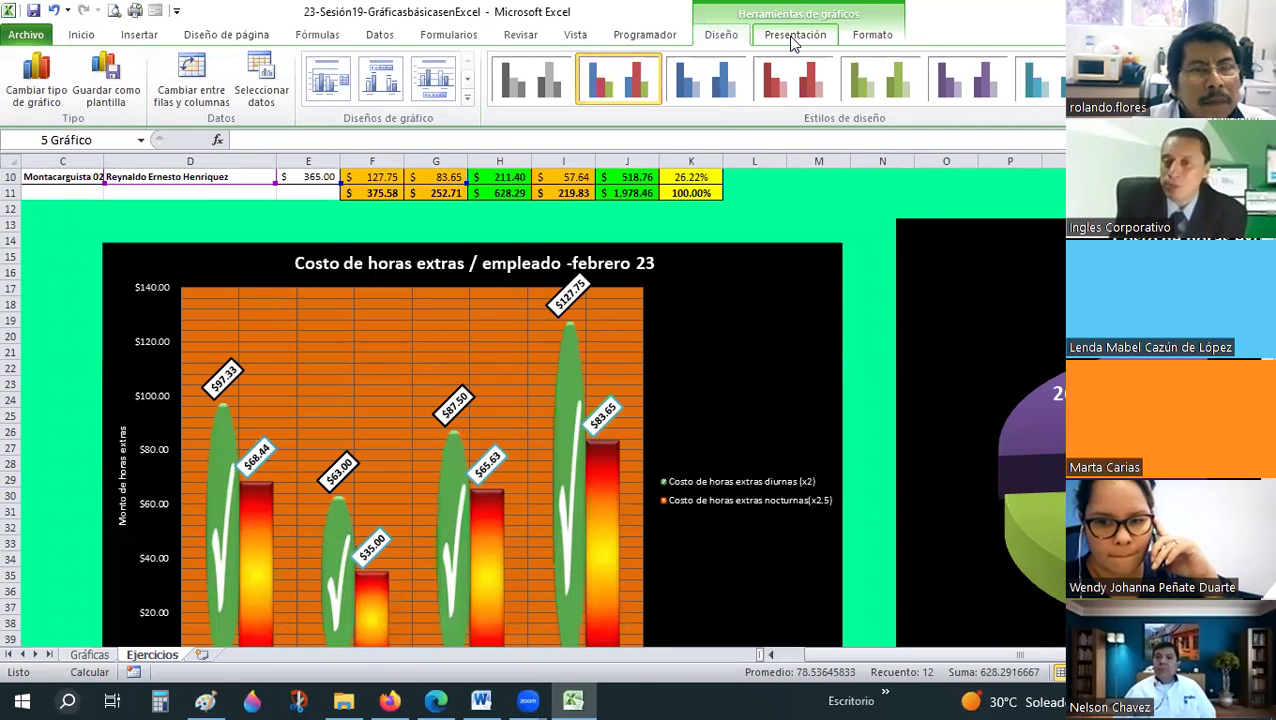
scroll(548, 86, "down", 1)
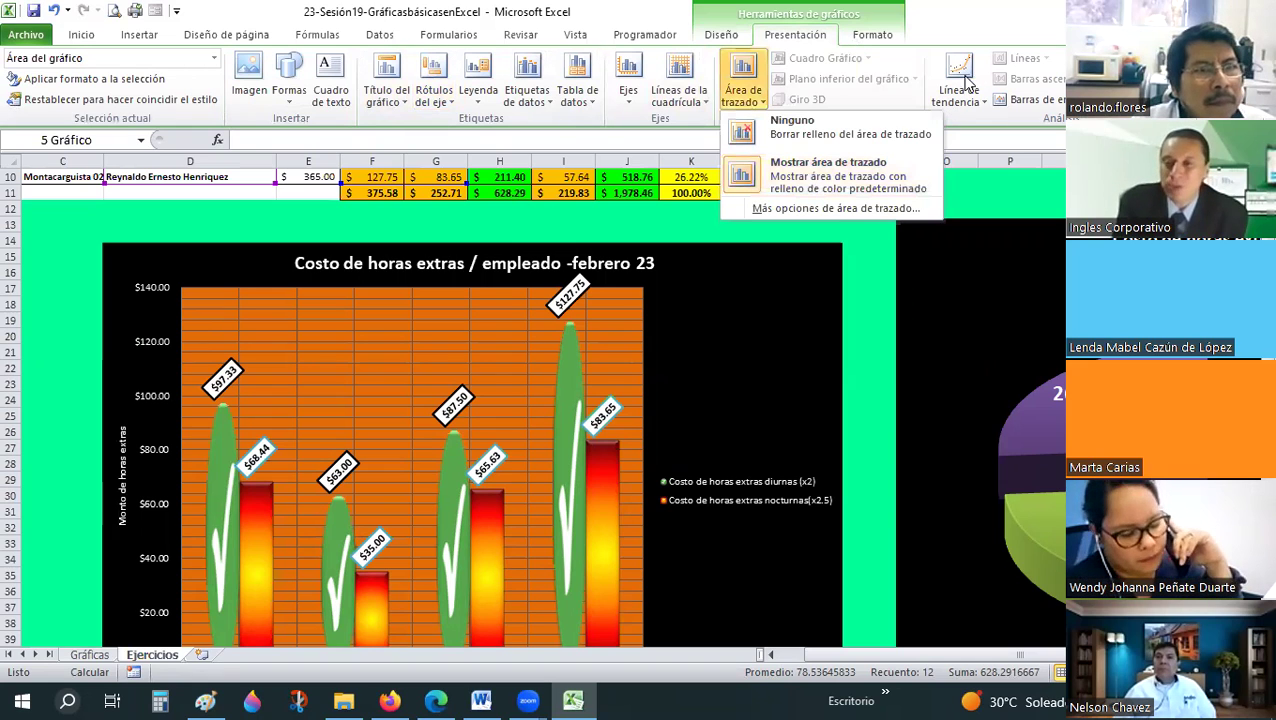
left_click(874, 34)
left_click(606, 98)
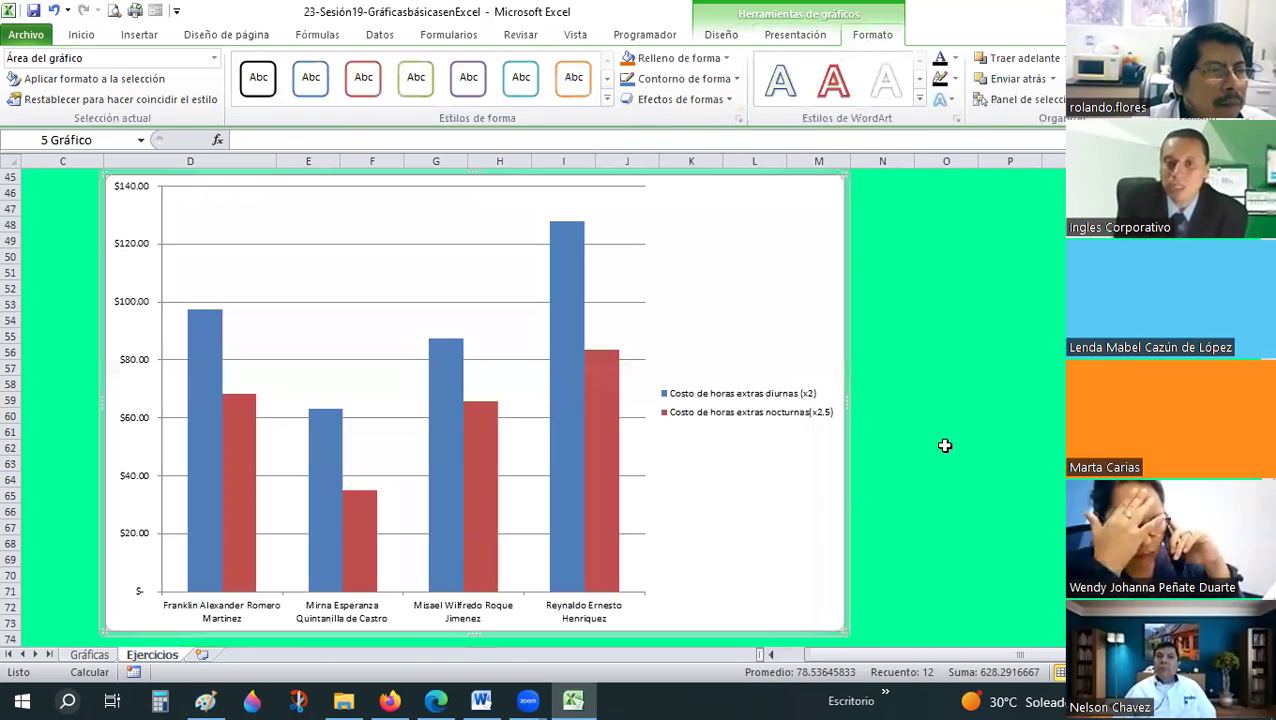
left_click(902, 352)
scroll(902, 352, "up", 1)
scroll(902, 353, "up", 4)
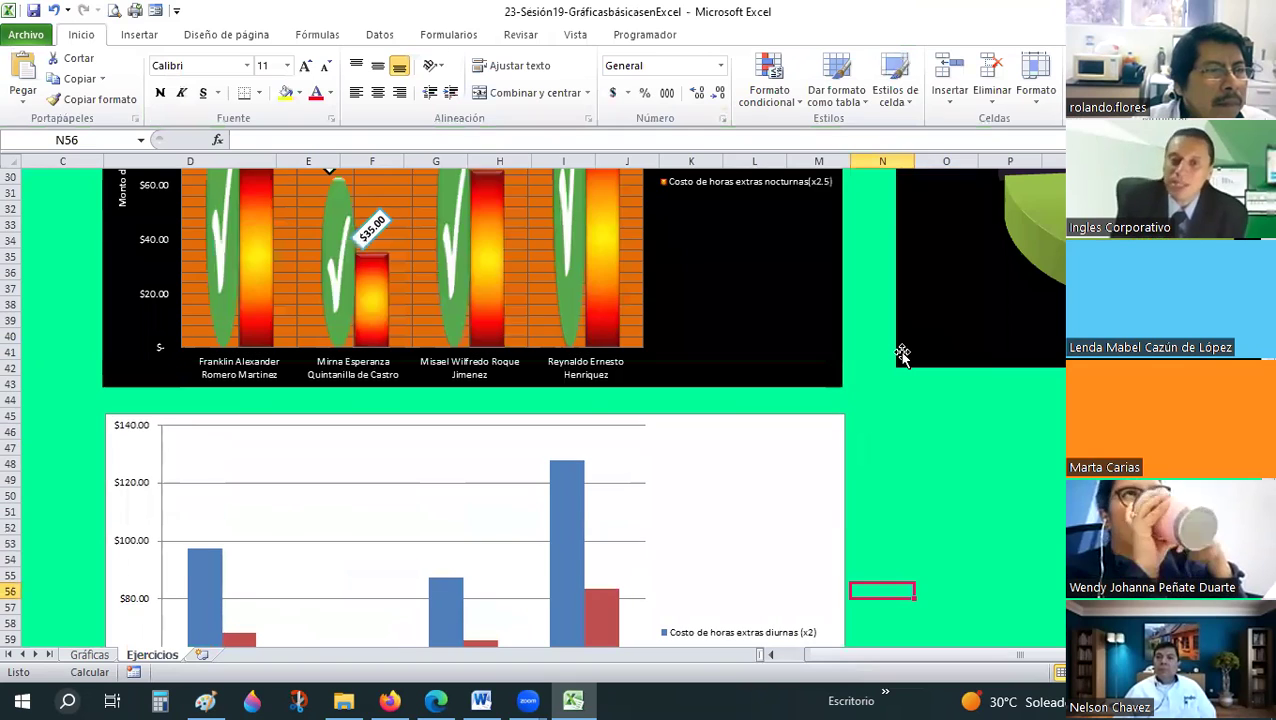
scroll(902, 352, "up", 4)
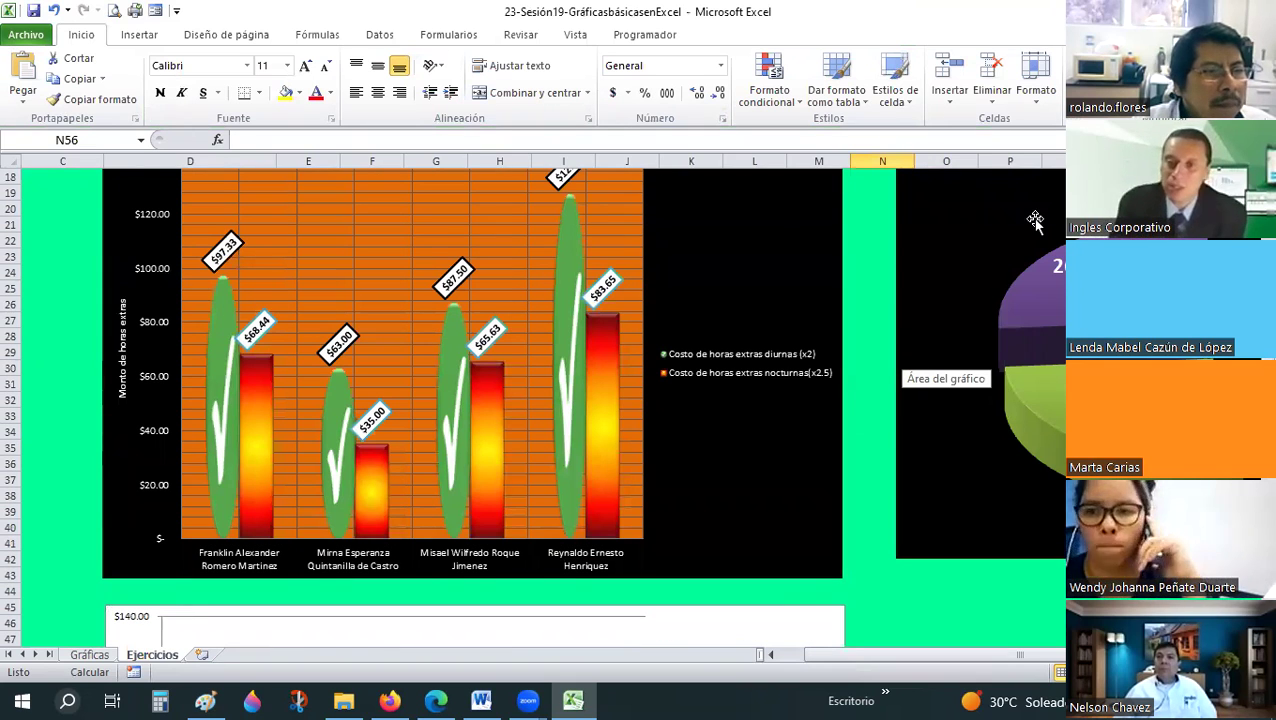
scroll(805, 294, "up", 5)
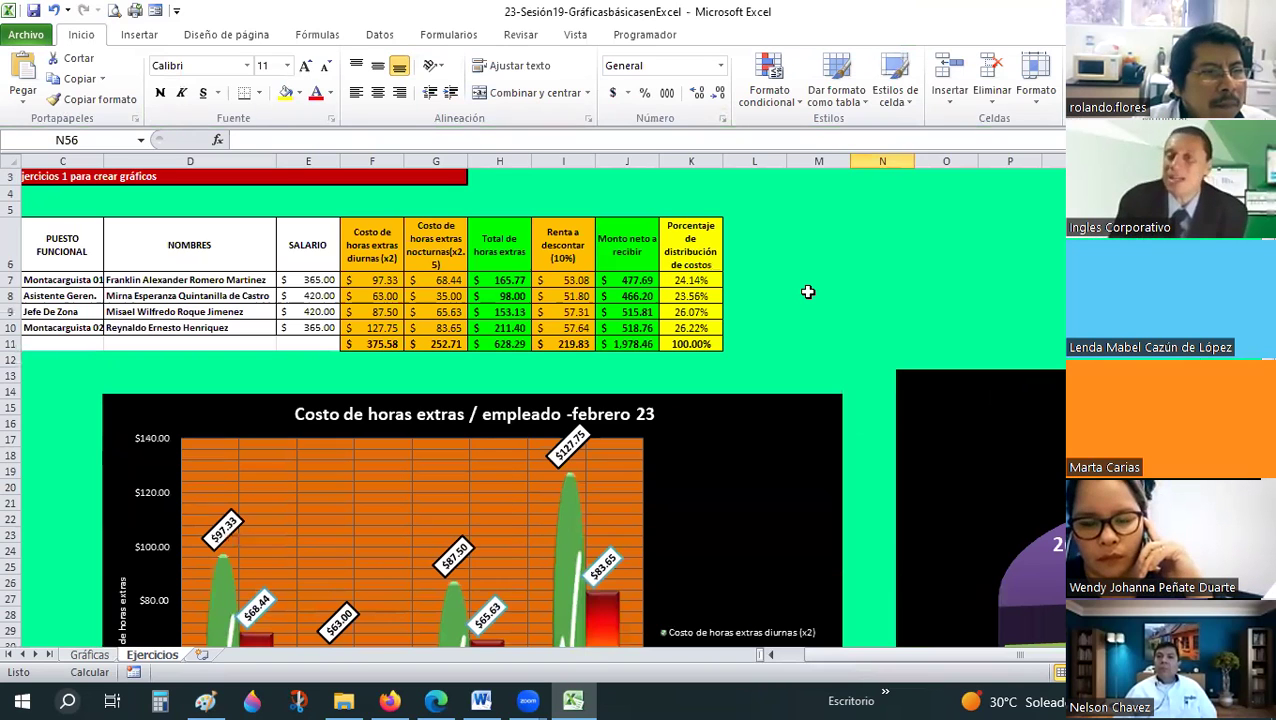
left_click(808, 292)
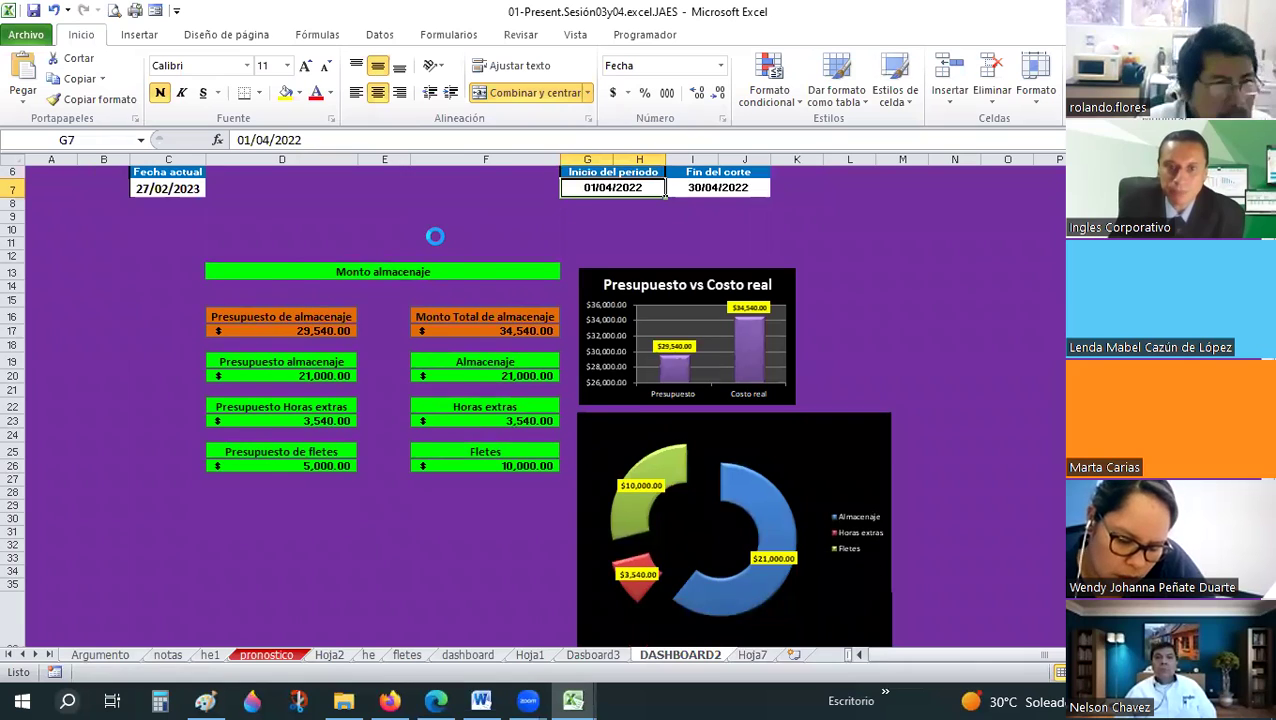
left_click(929, 361)
scroll(929, 361, "down", 3)
scroll(929, 361, "down", 2)
scroll(929, 361, "up", 3)
scroll(929, 361, "up", 2)
scroll(222, 434, "up", 3, "ctrl")
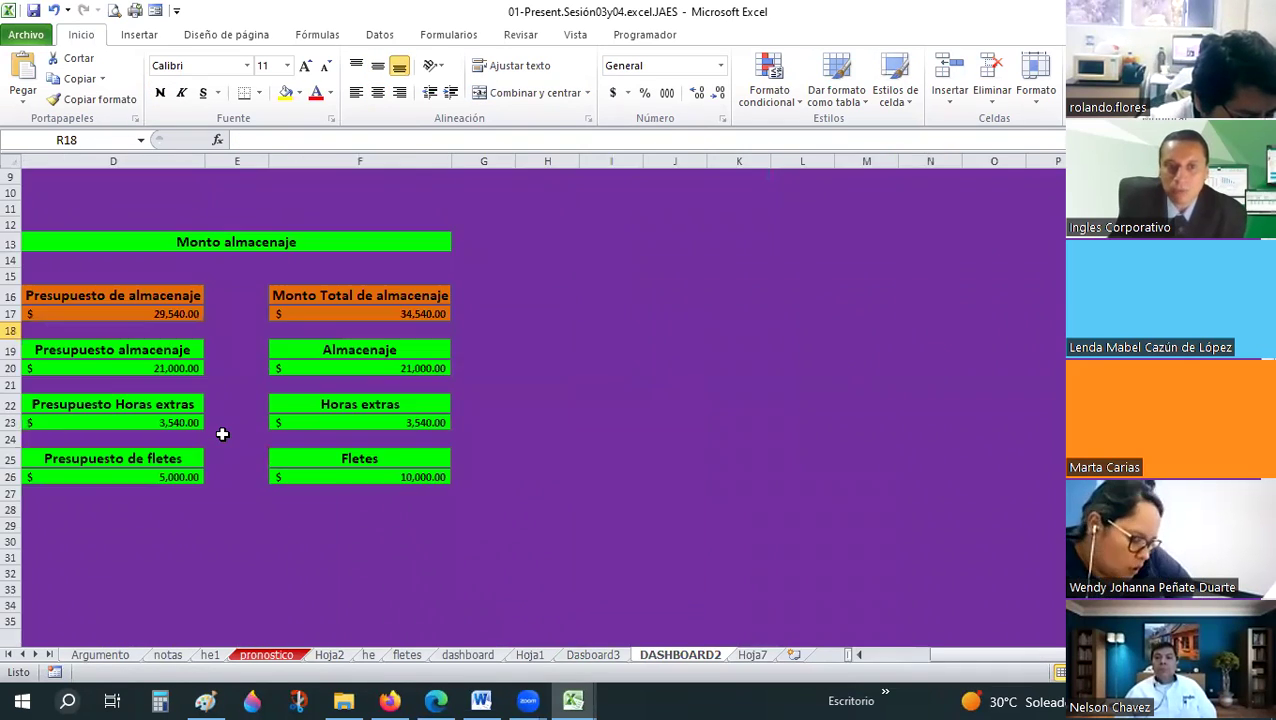
left_click_drag(250, 434, 254, 482)
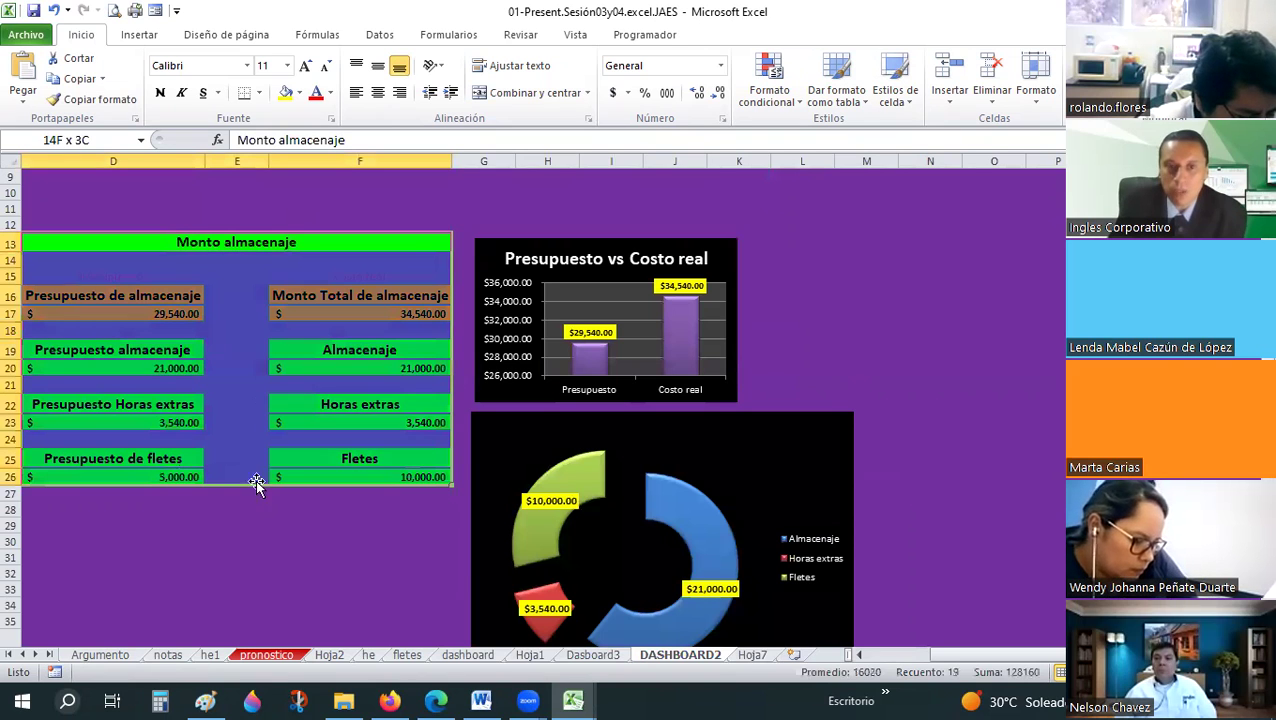
left_click(593, 655)
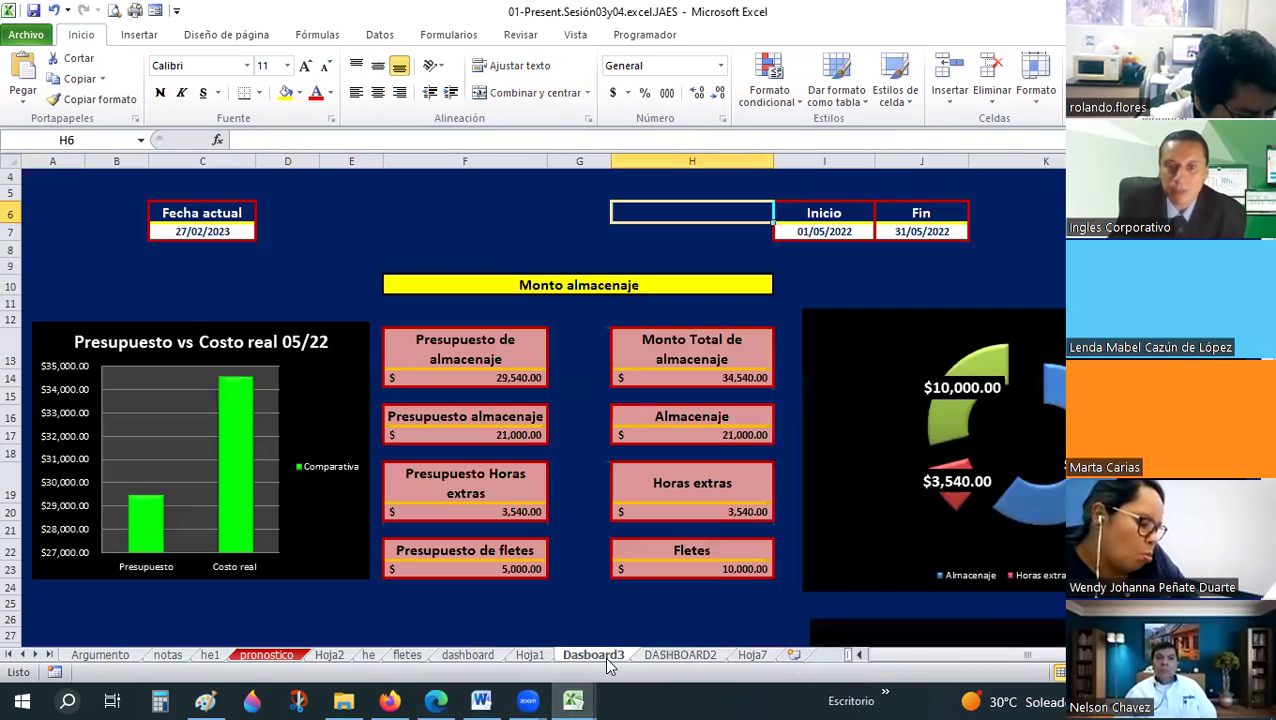
left_click(530, 244)
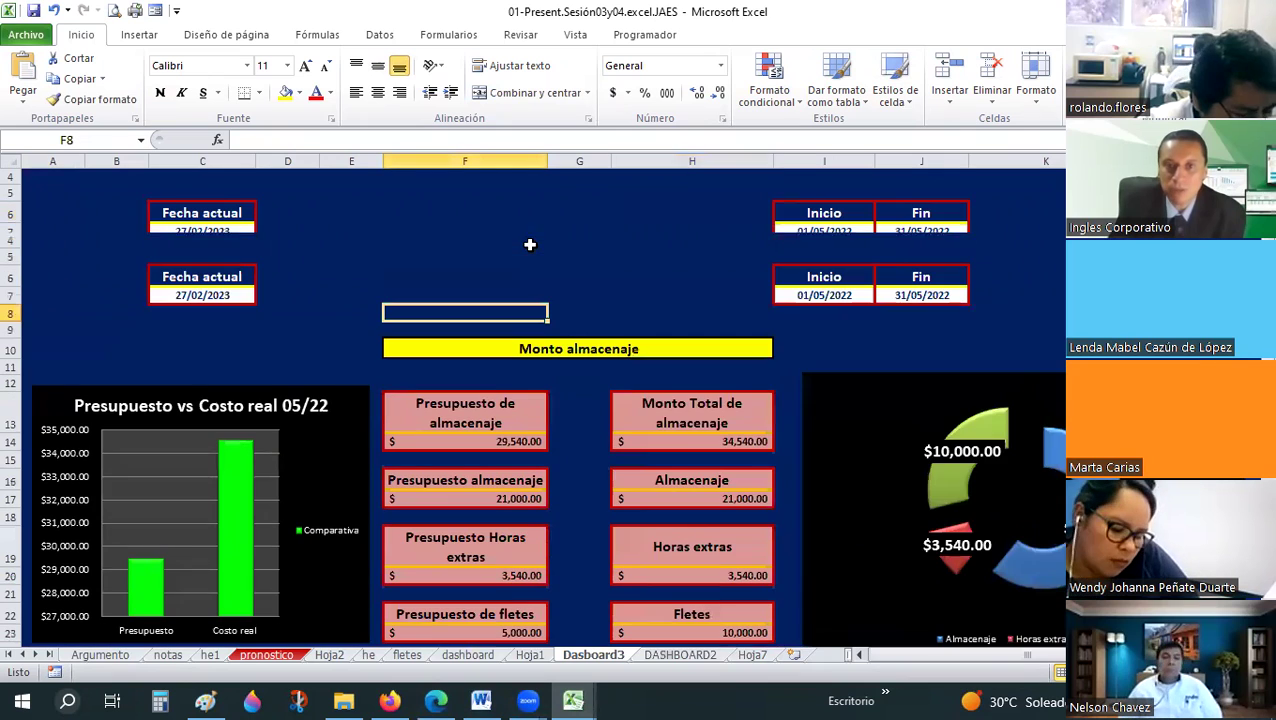
scroll(530, 244, "down", 2)
scroll(530, 244, "down", 3)
scroll(530, 244, "up", 3)
scroll(530, 244, "up", 2)
scroll(530, 244, "up", 1)
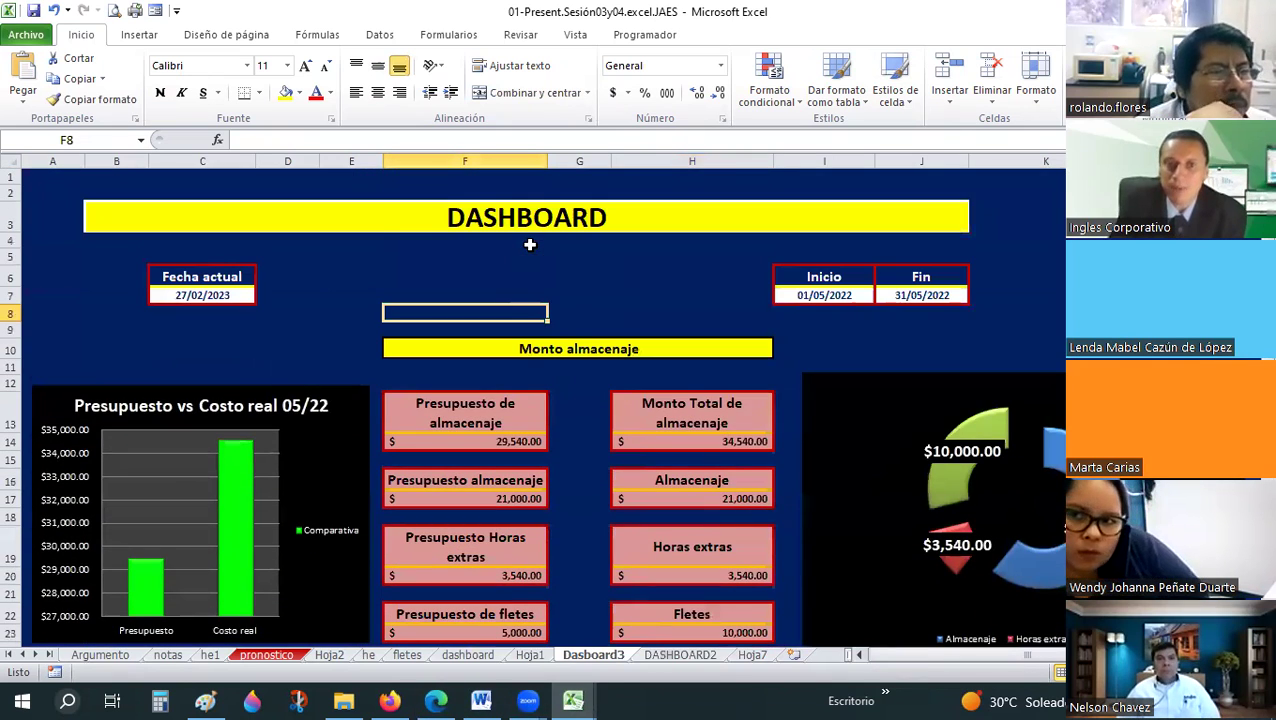
left_click(515, 244)
scroll(494, 263, "down", 1)
scroll(494, 263, "down", 1)
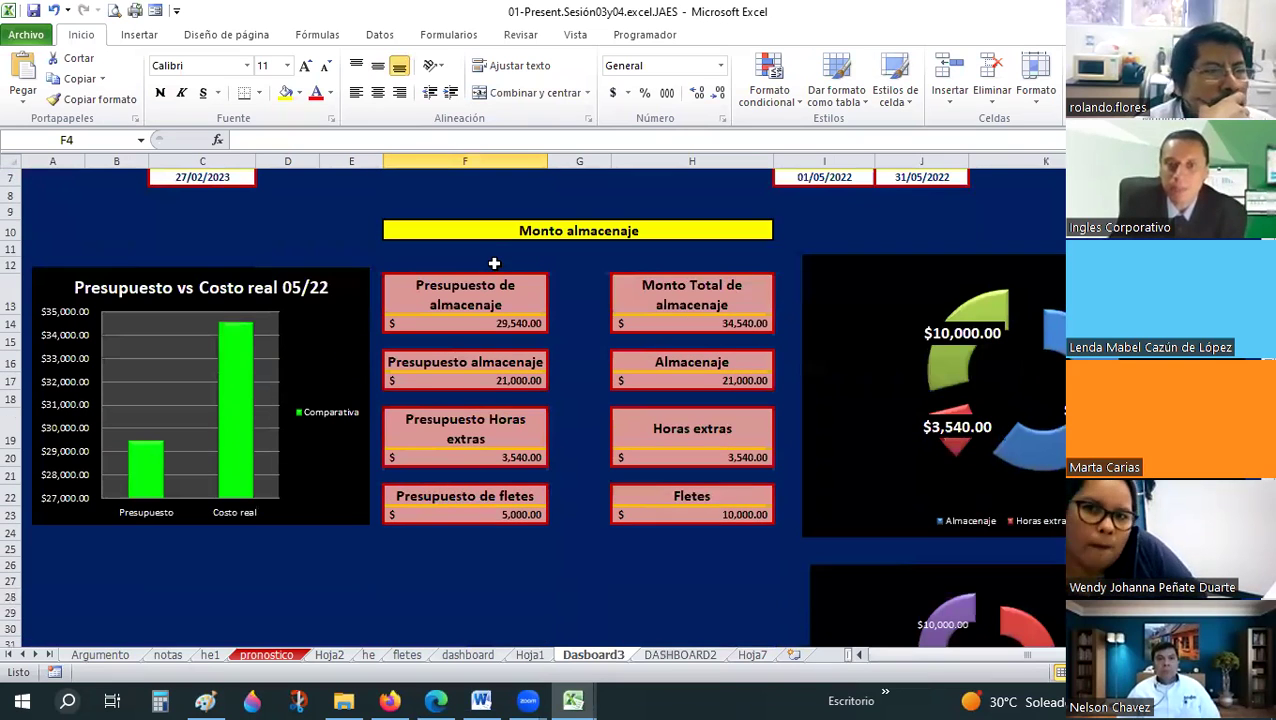
scroll(494, 263, "down", 2)
scroll(494, 263, "down", 1)
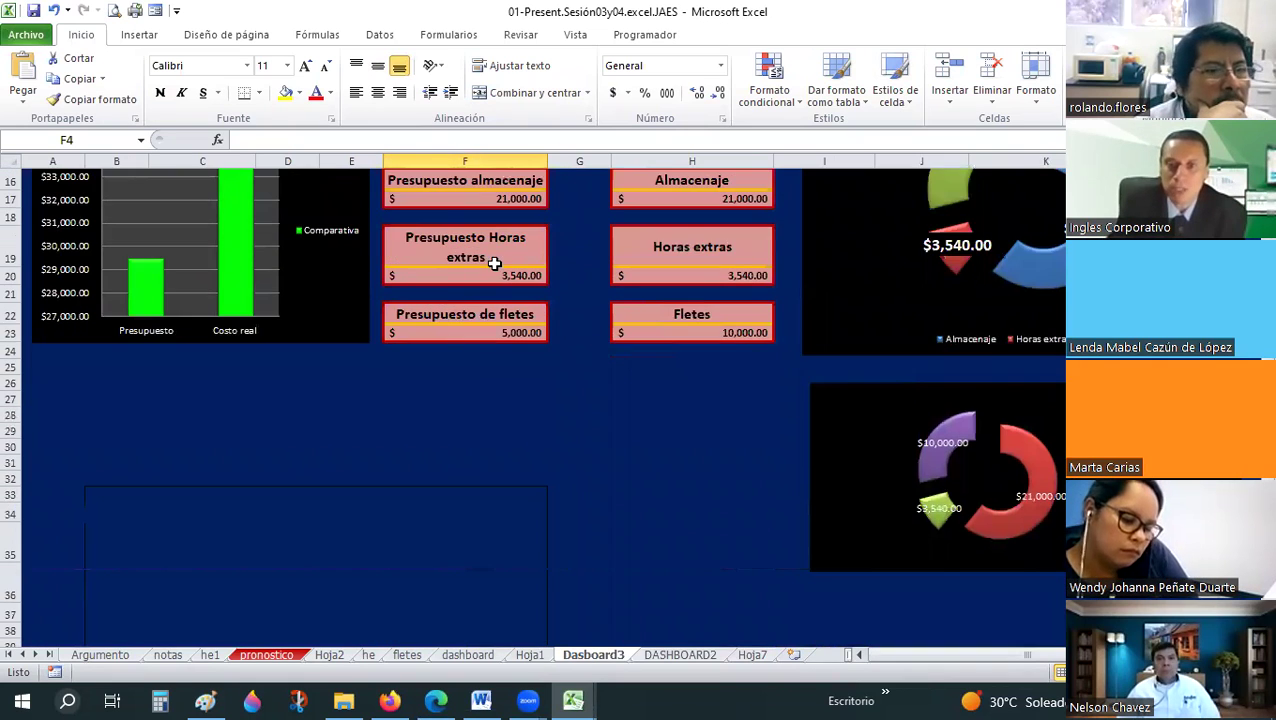
scroll(606, 316, "up", 4)
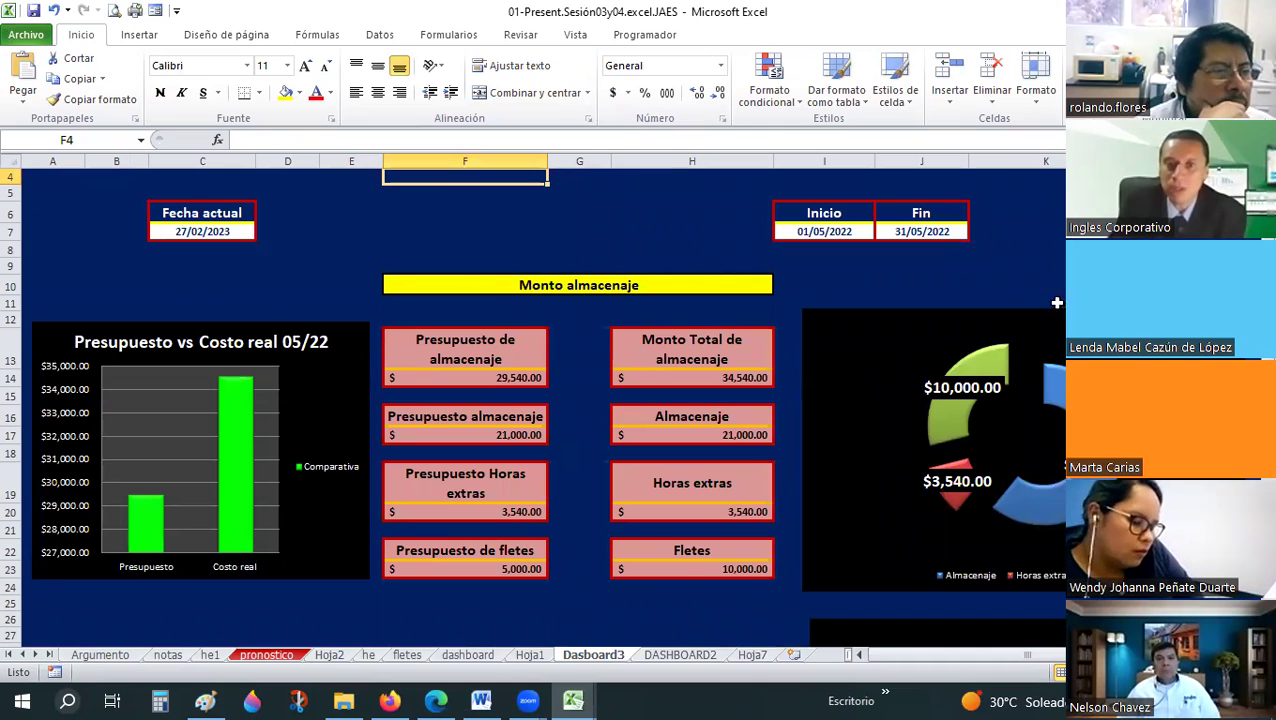
left_click(849, 231)
left_click(934, 228)
left_click(240, 230)
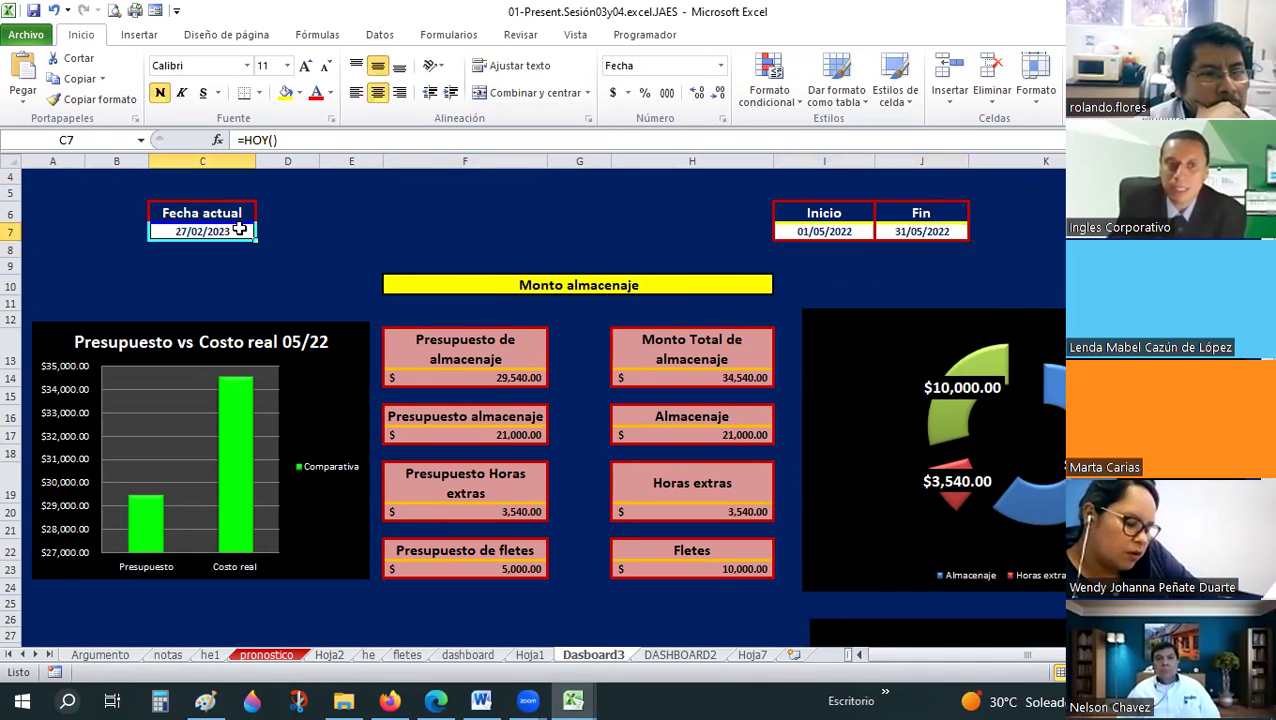
left_click(721, 200)
scroll(875, 400, "down", 3)
scroll(875, 400, "down", 1)
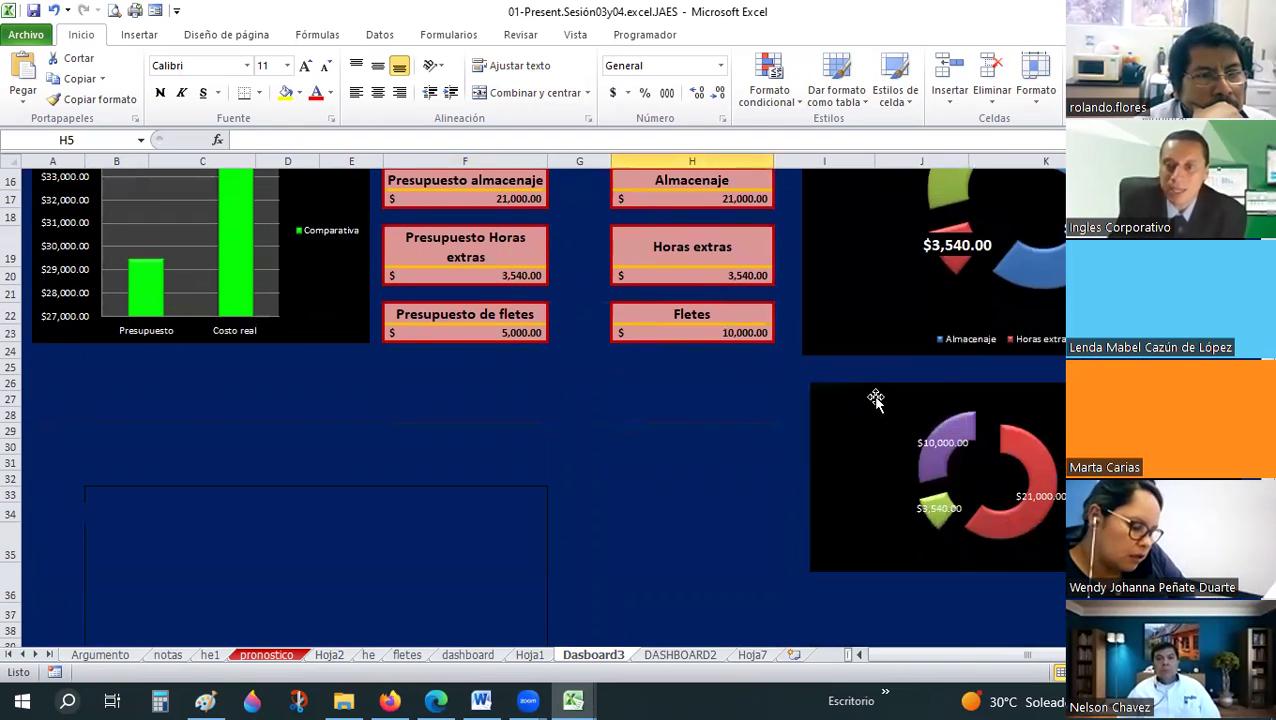
scroll(875, 400, "up", 2)
scroll(875, 400, "up", 1)
scroll(875, 400, "up", 2)
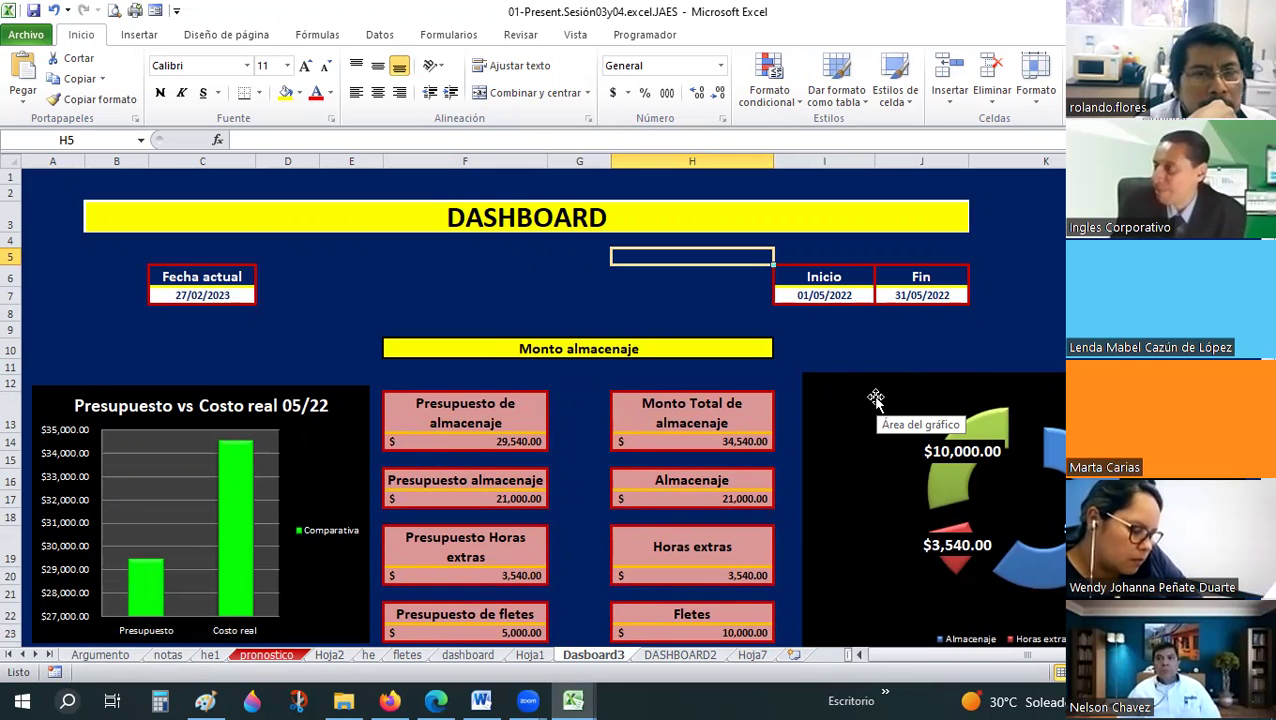
left_click(573, 700)
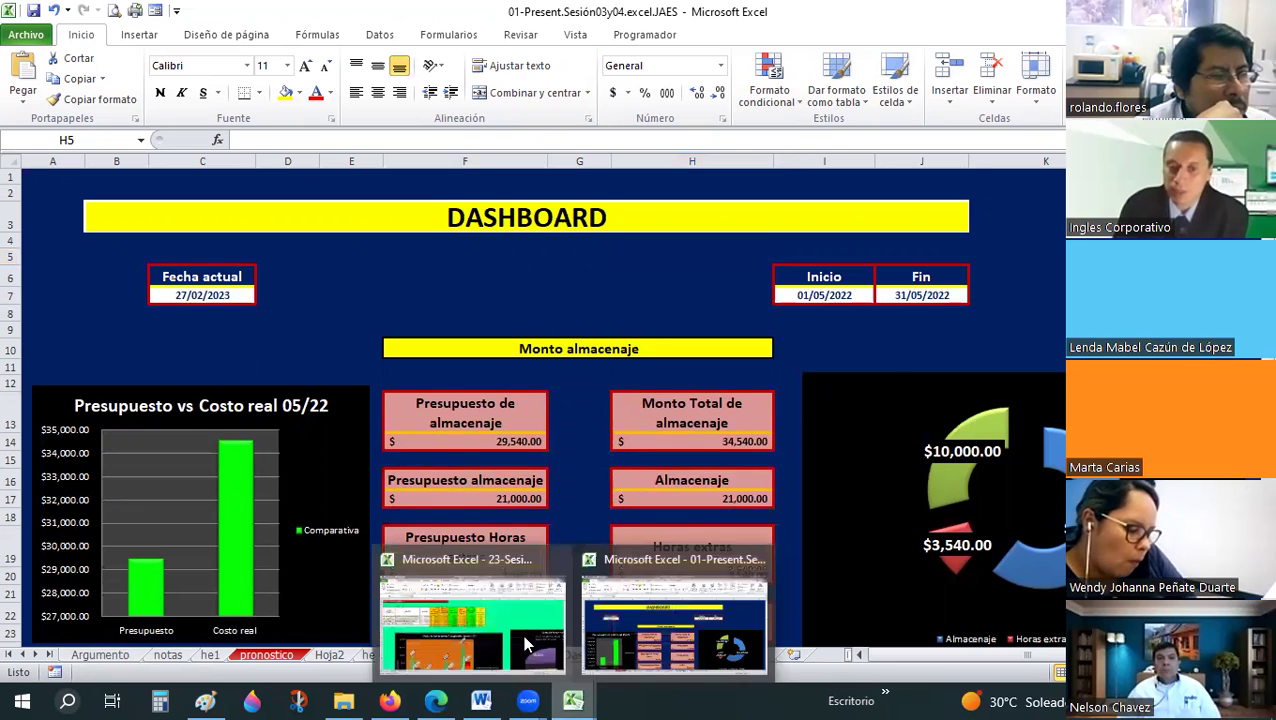
left_click(522, 634)
left_click(905, 230)
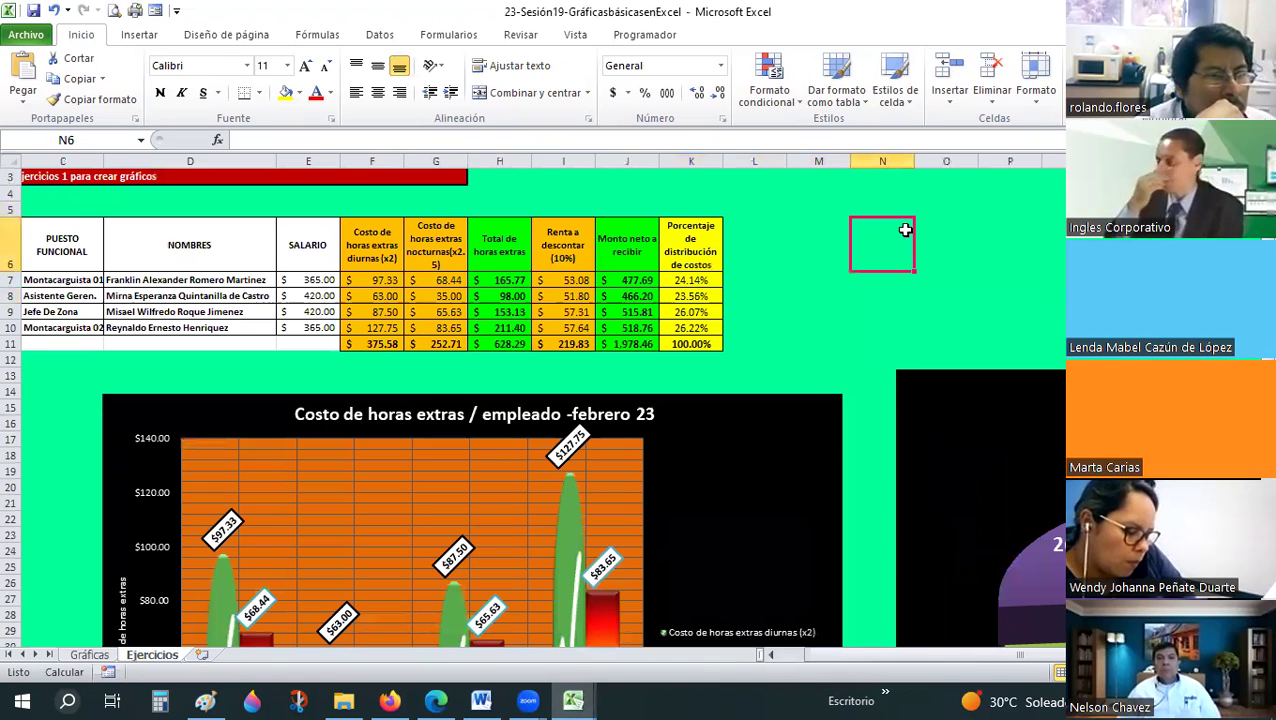